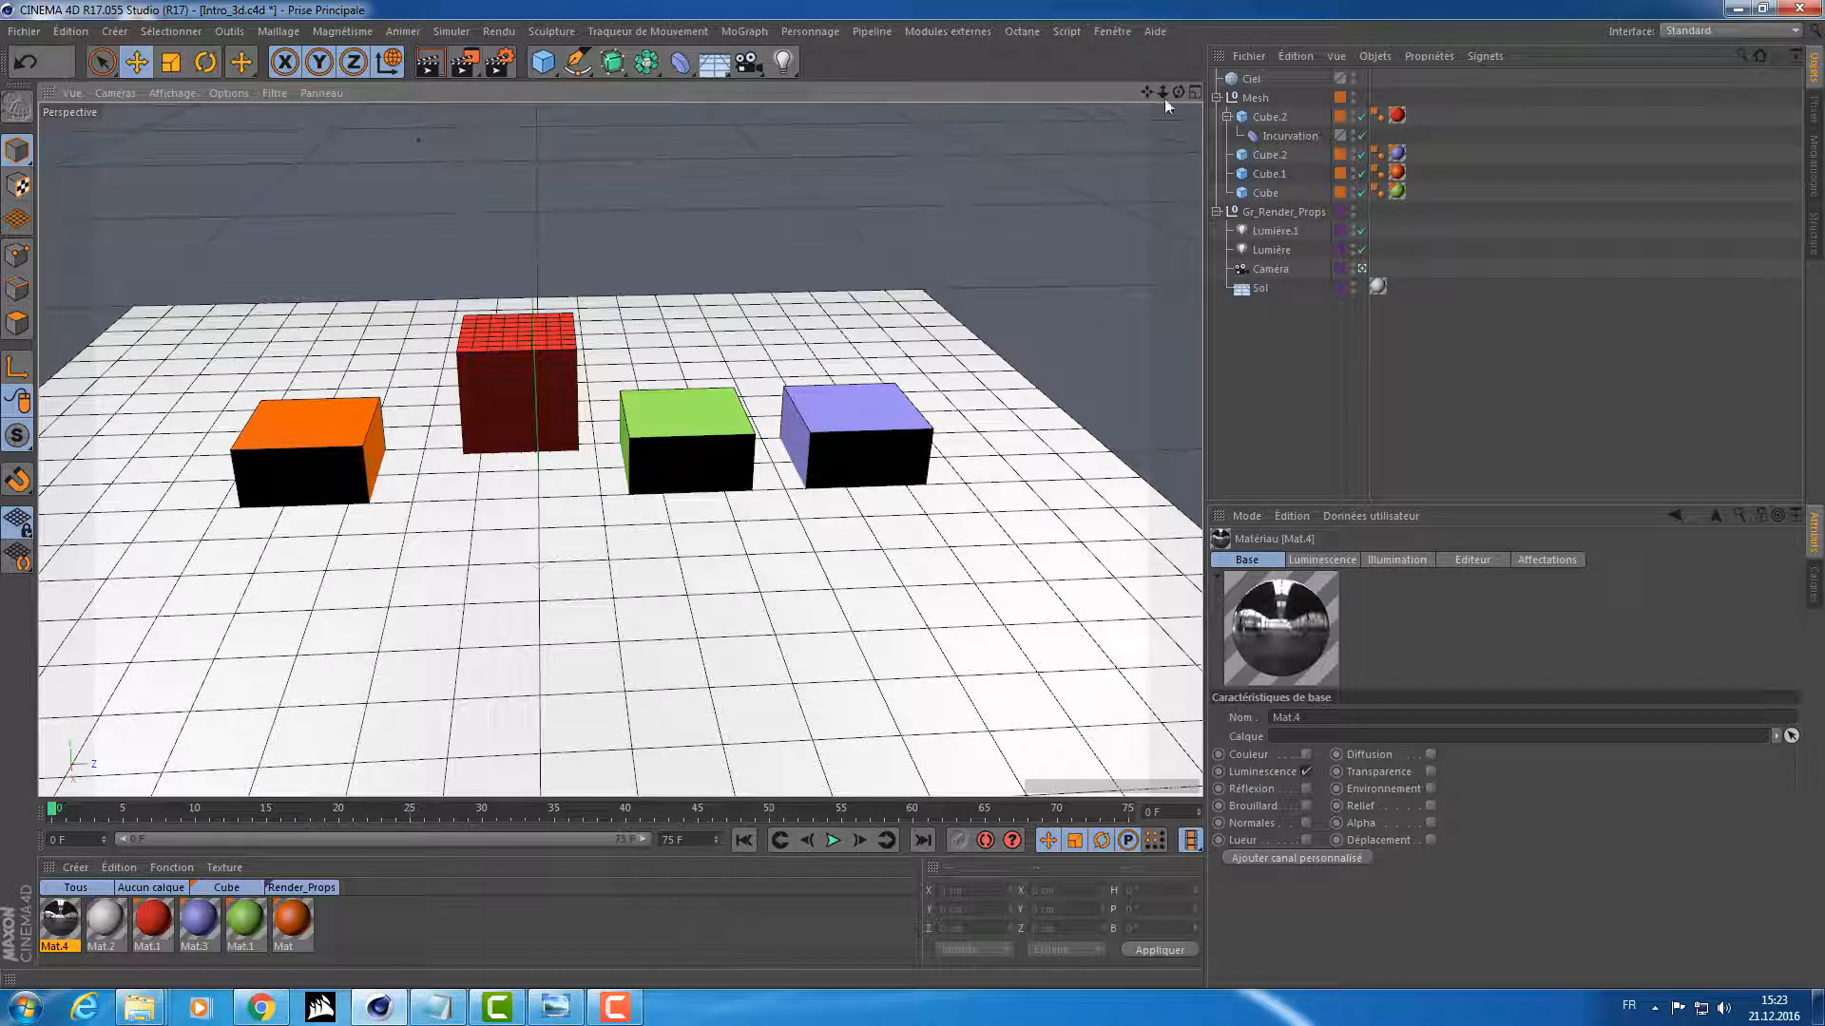
Step: Move the green and purple cubes together along Z, and shift the purple cube farther to about Z -28 cm
left_click_drag(1147, 92, 1159, 127)
mouse_move(707, 231)
left_mouse_down("alt")
mouse_move(692, 268)
mouse_move(691, 230)
left_mouse_up("alt")
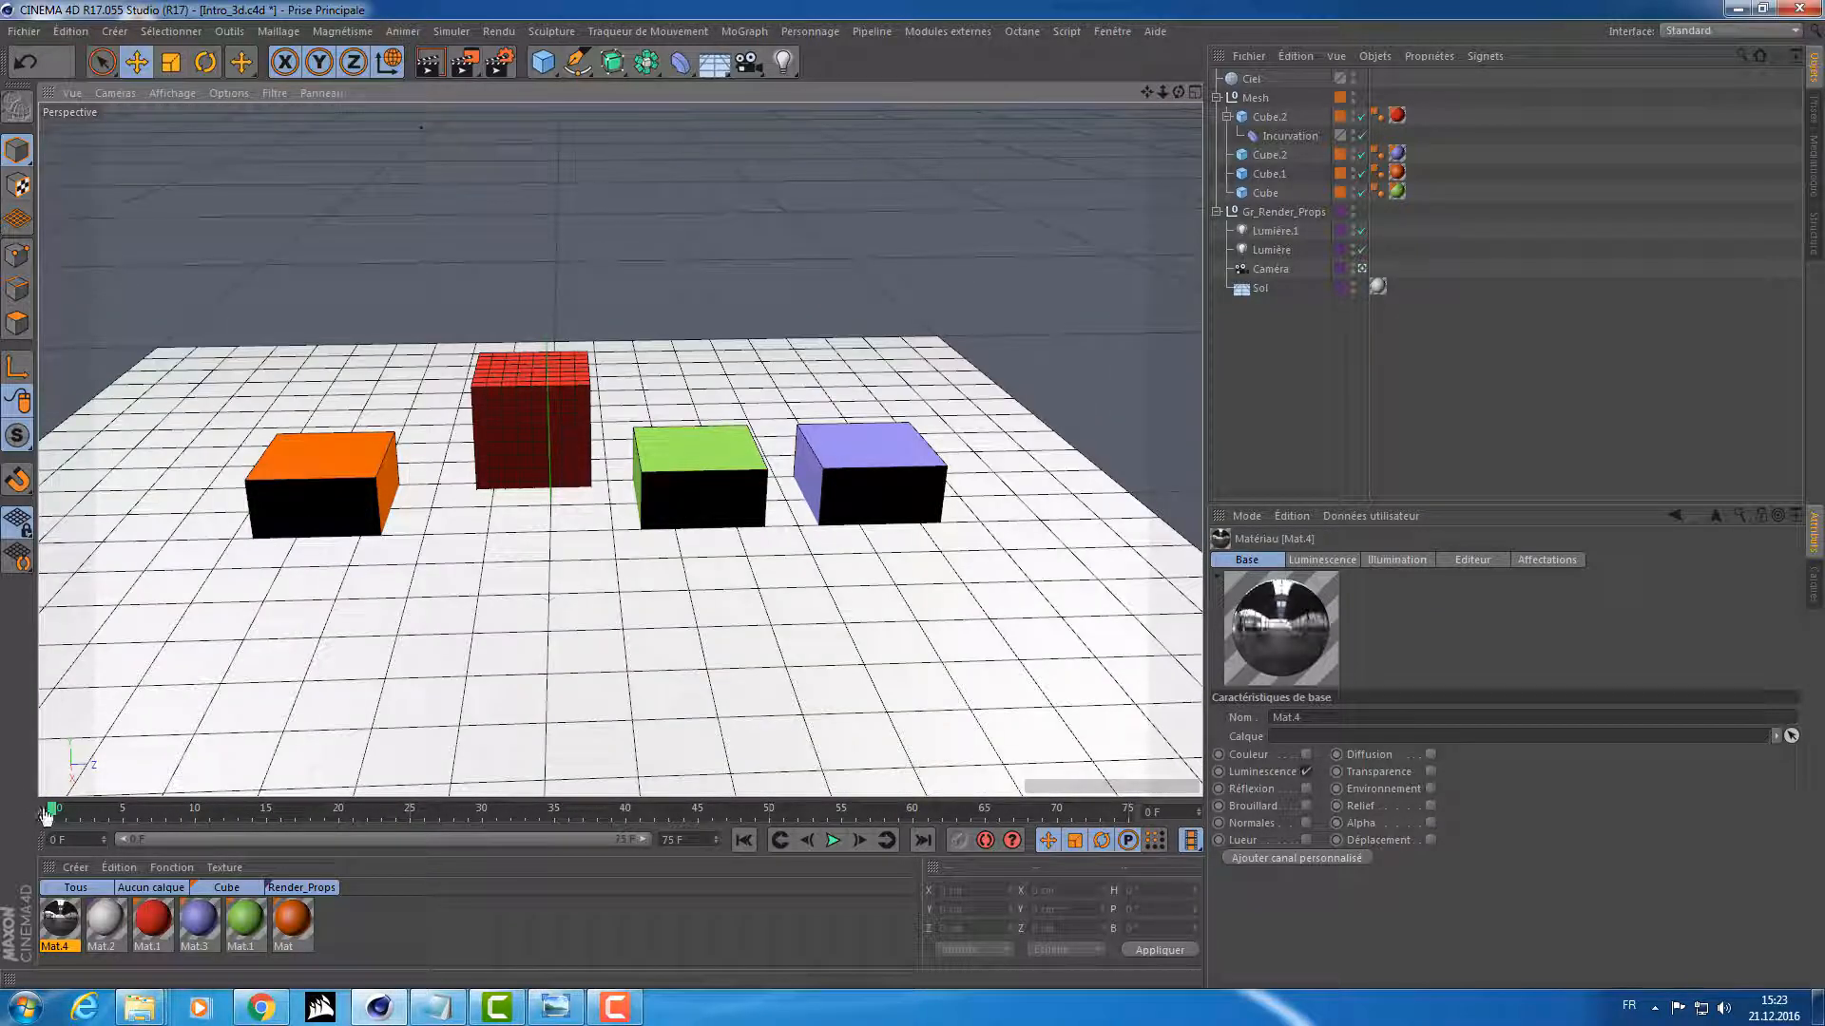
left_click_drag(53, 810, 352, 808)
left_click_drag(274, 745, 2, 722)
left_click(701, 472)
left_click(823, 470, "shift")
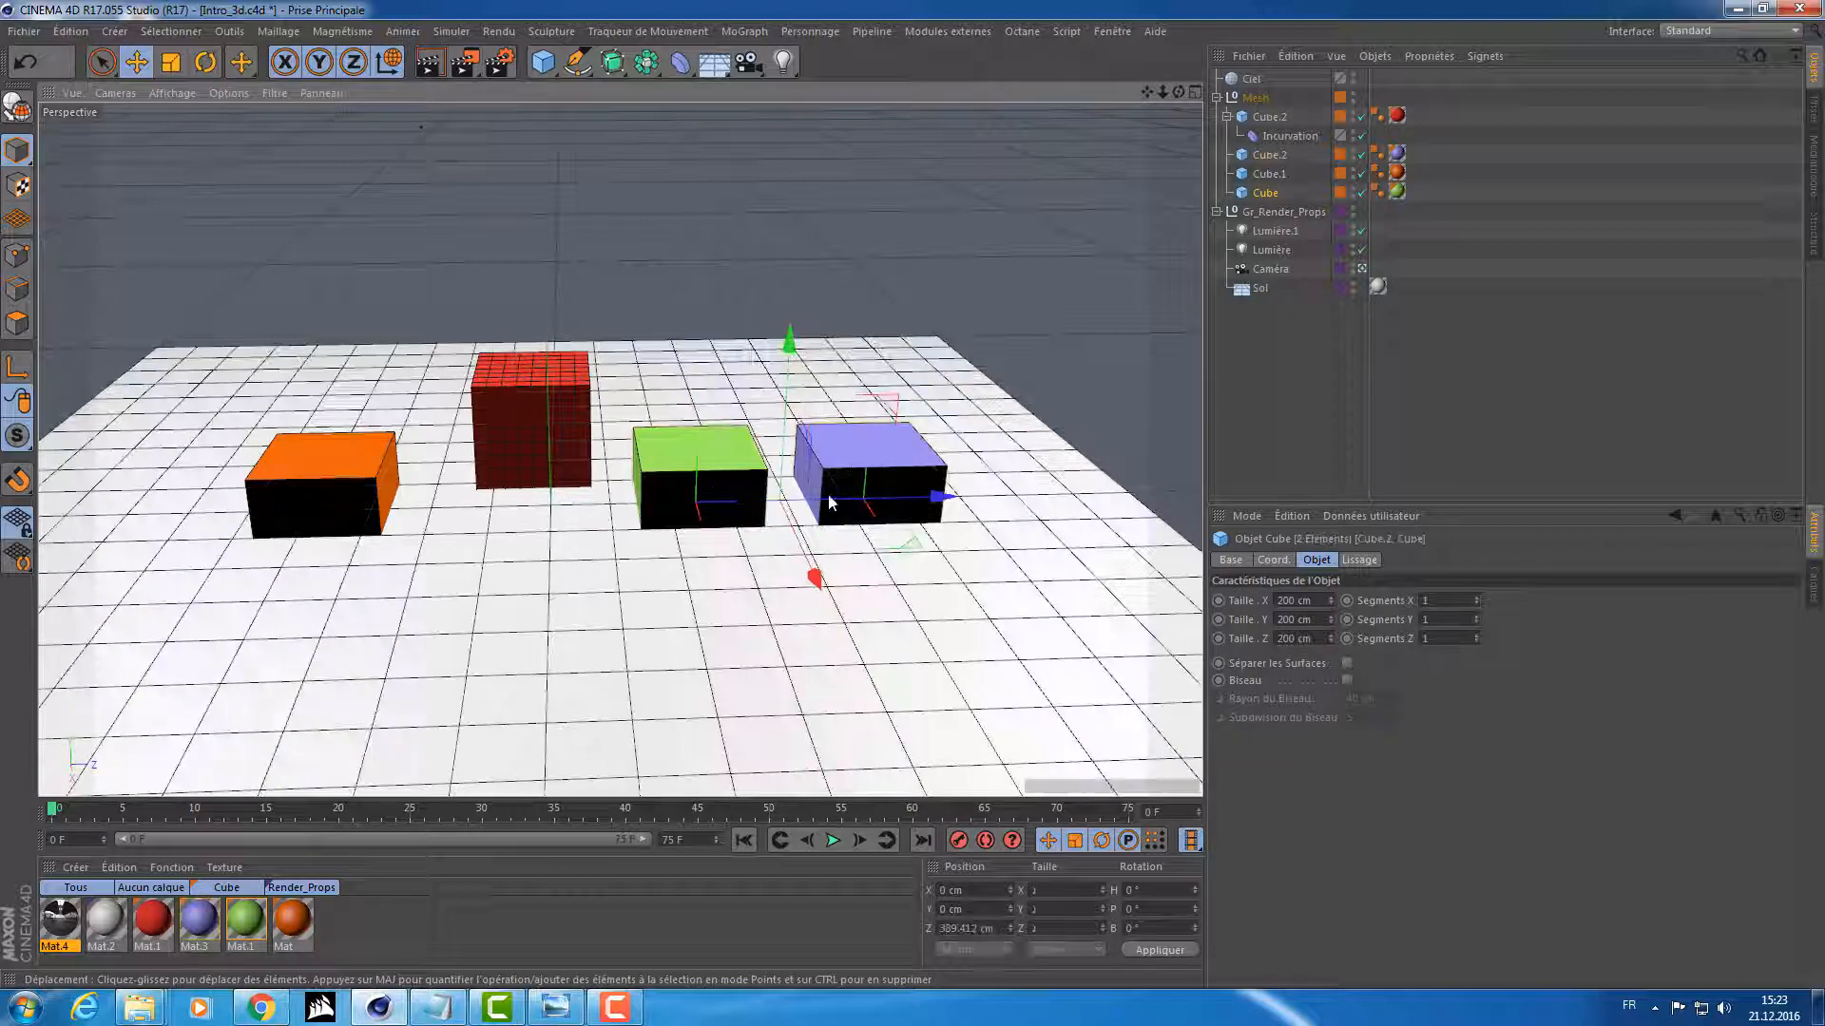
left_click_drag(827, 498, 846, 496)
left_click(902, 479)
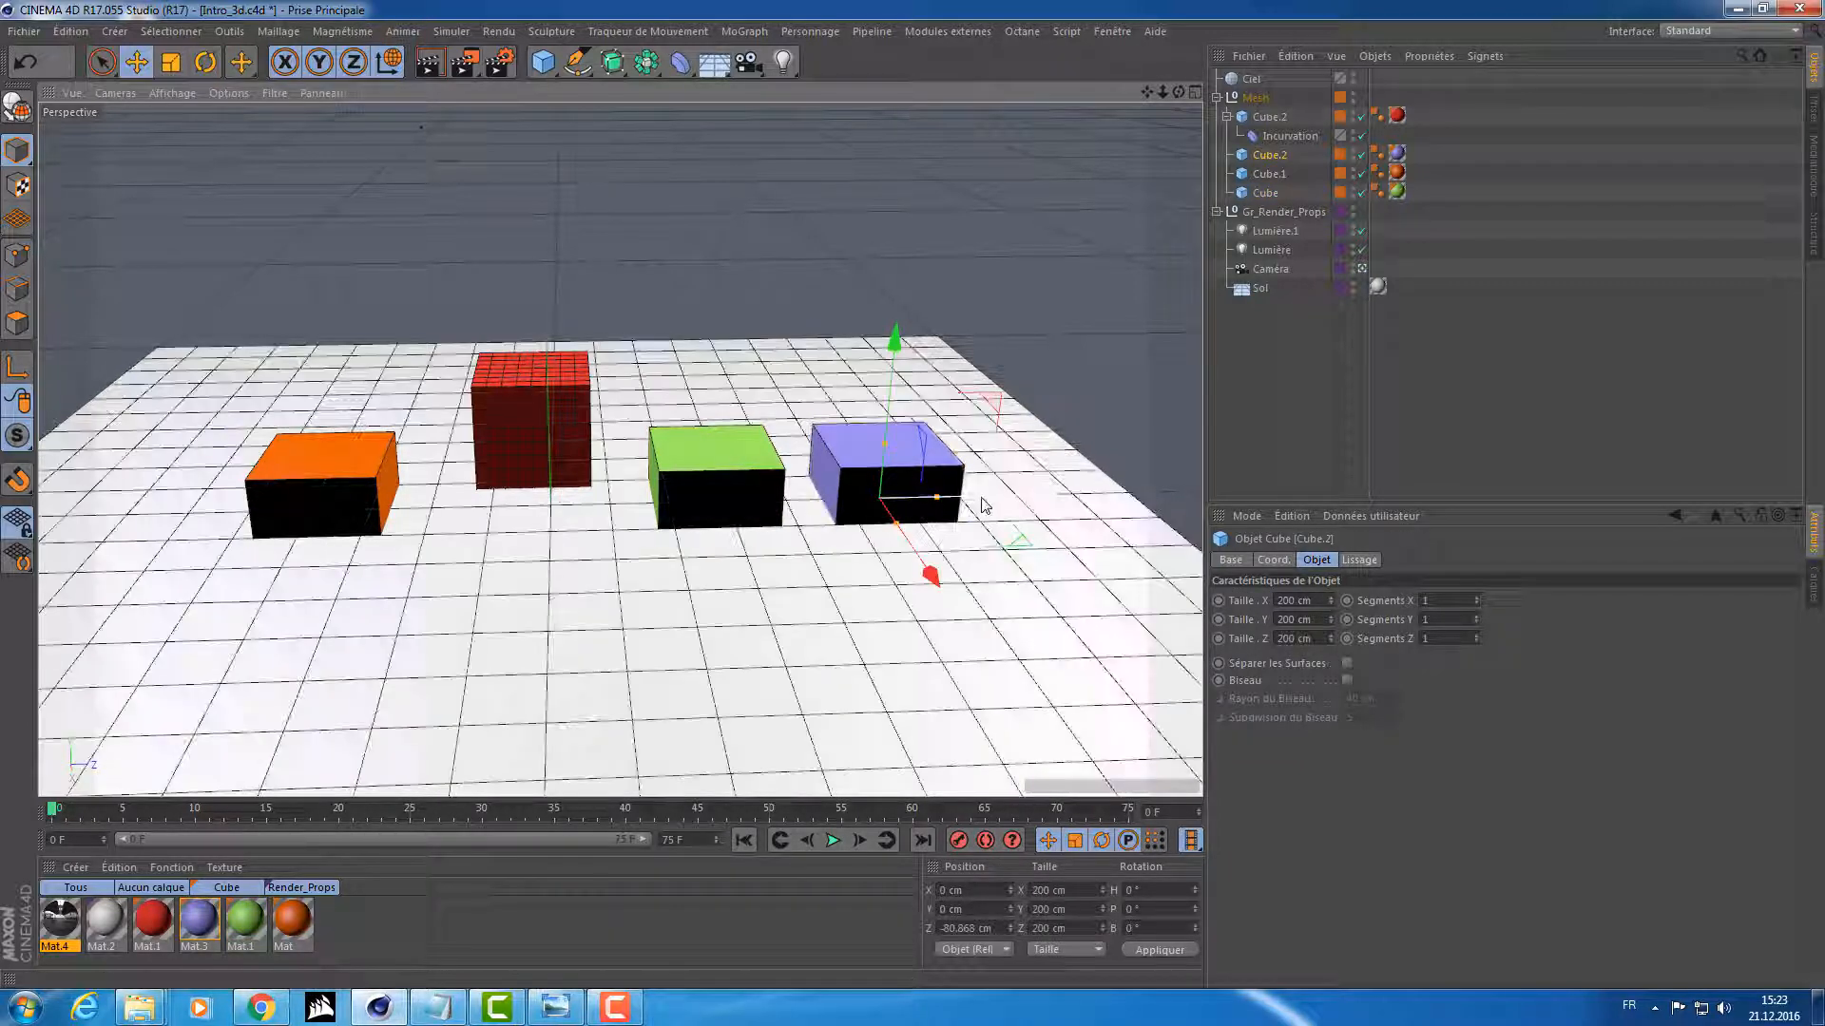
left_click_drag(978, 499, 1013, 499)
mouse_move(38, 815)
left_mouse_down()
mouse_move(411, 830)
mouse_move(327, 831)
mouse_move(825, 789)
mouse_move(53, 815)
left_mouse_up()
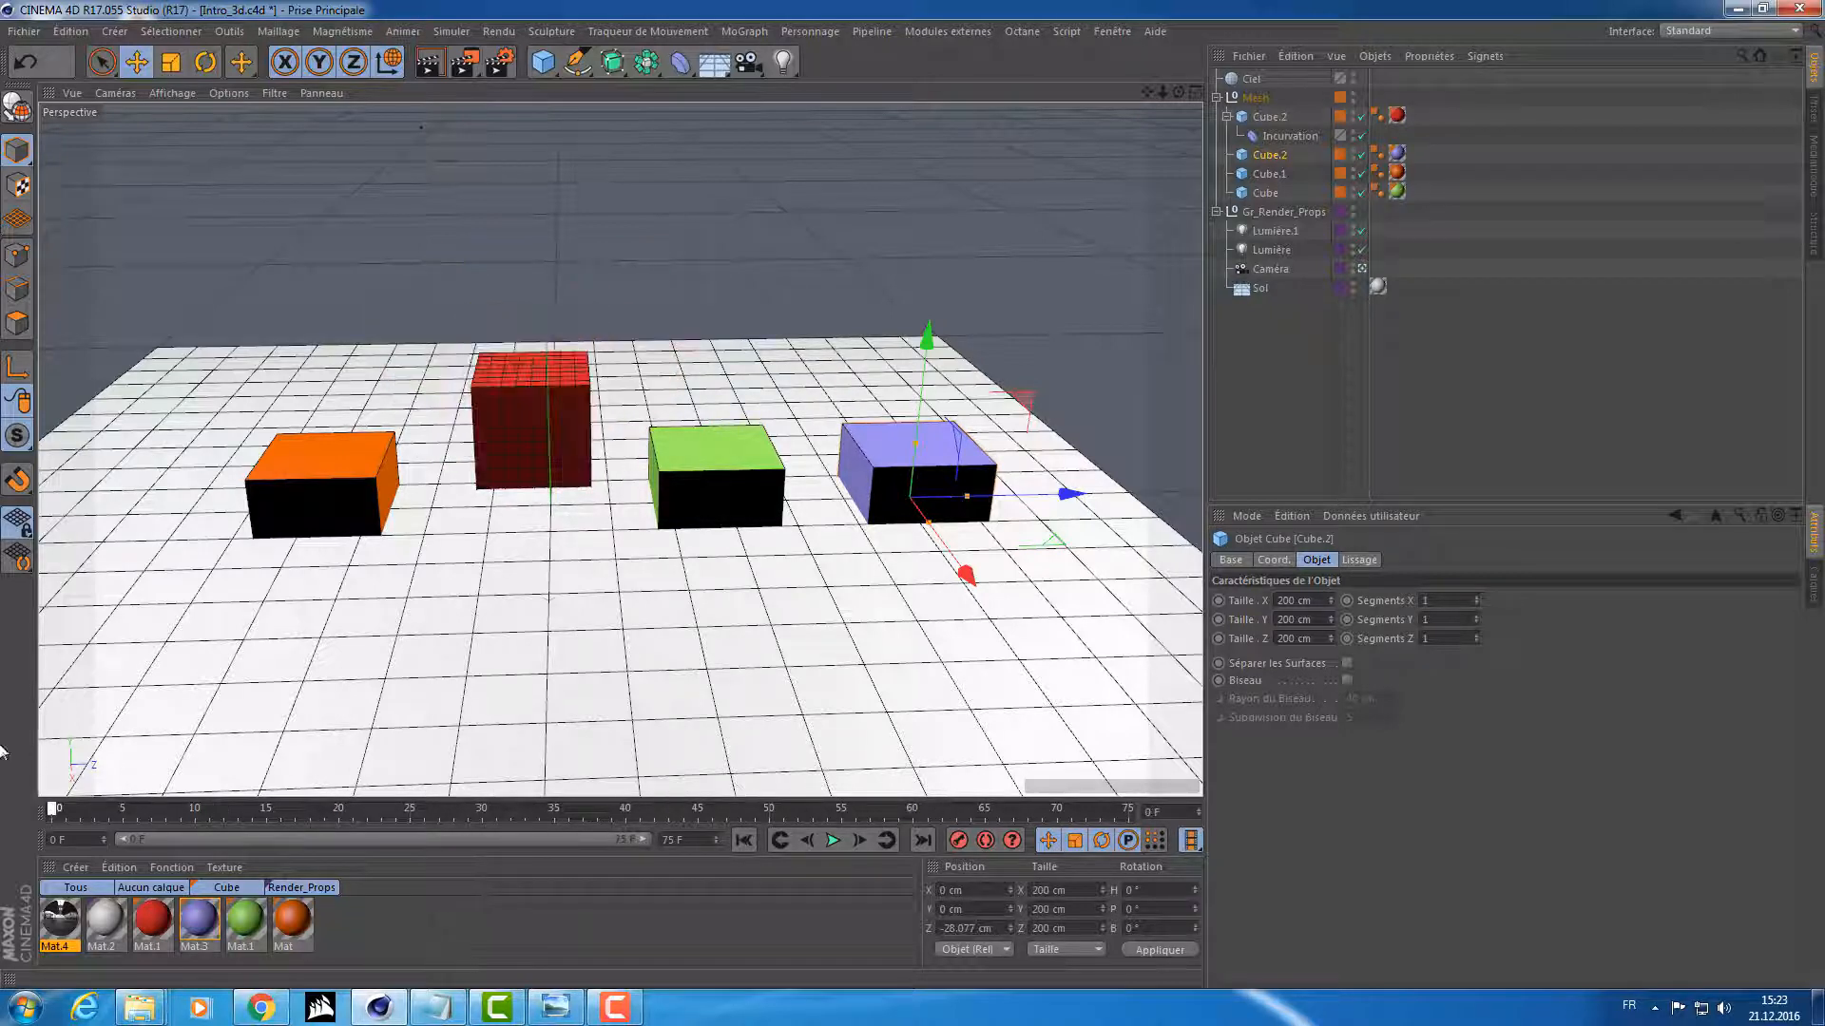
left_click(1383, 394)
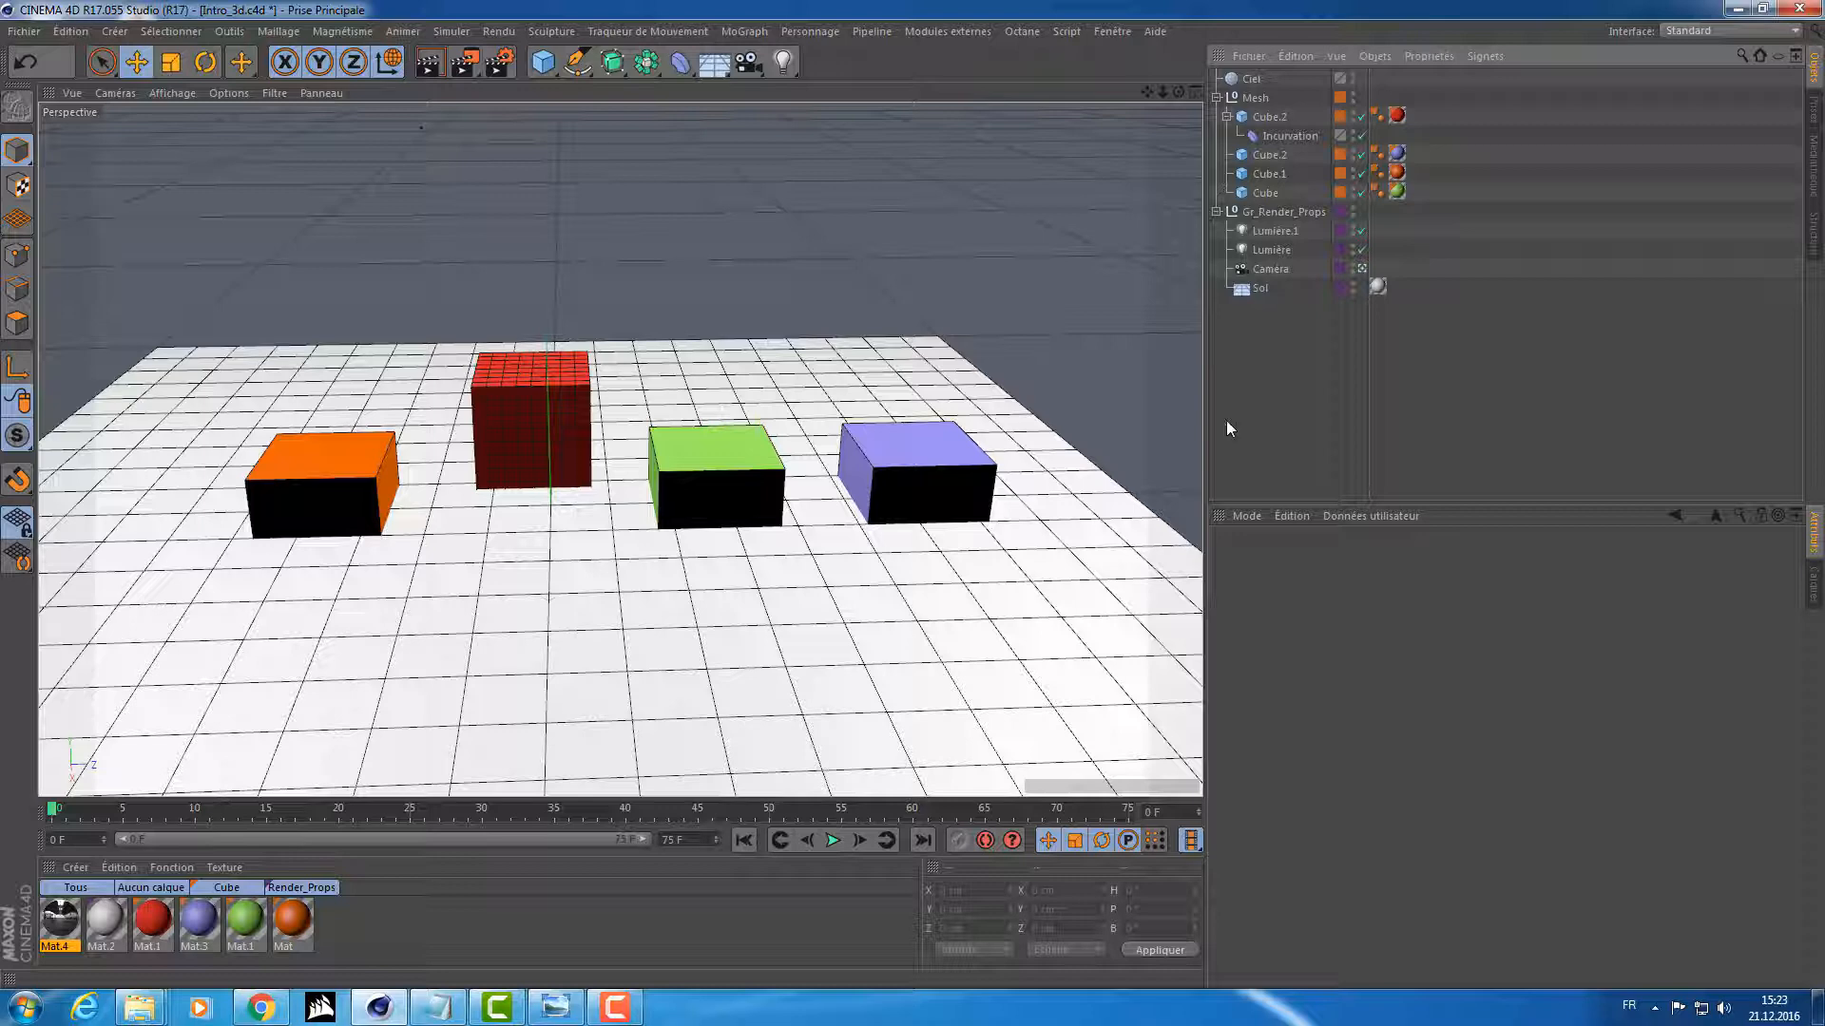
Step: Render the scene in the viewport and again in the Visualiseur, placing its window over the upper part of the viewport
left_click(420, 68)
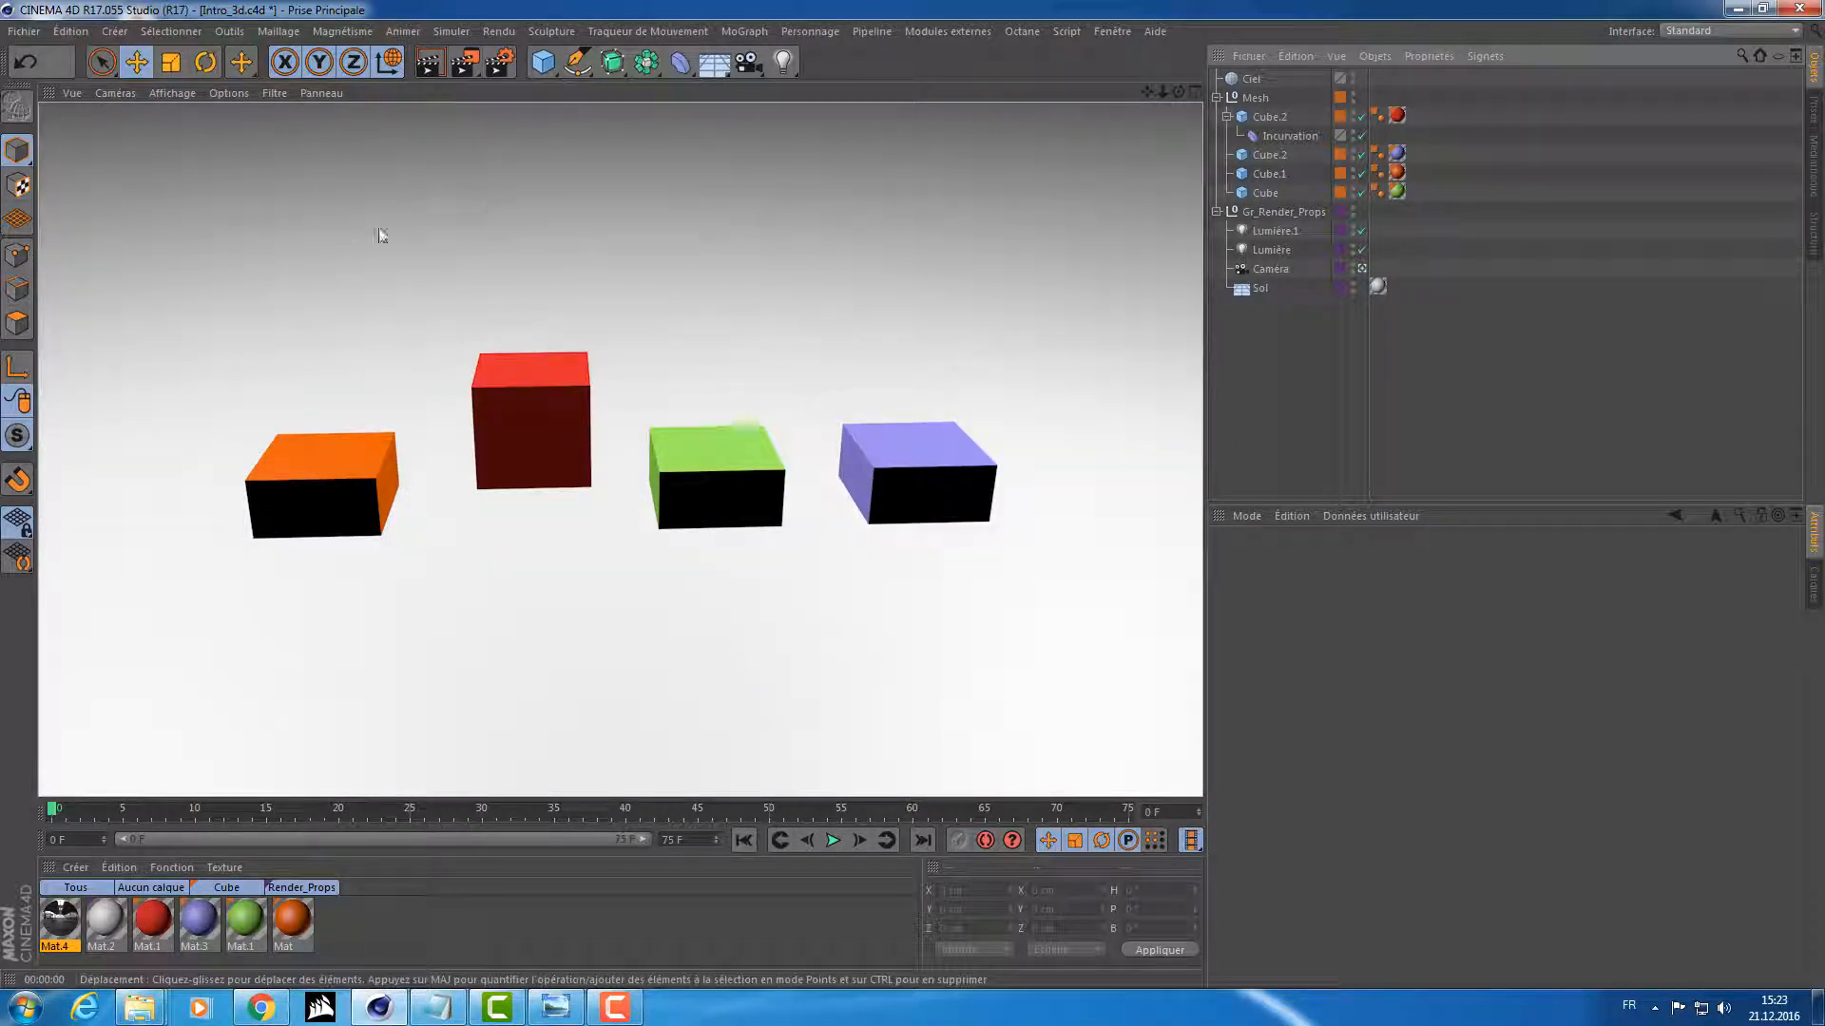
left_click(465, 64)
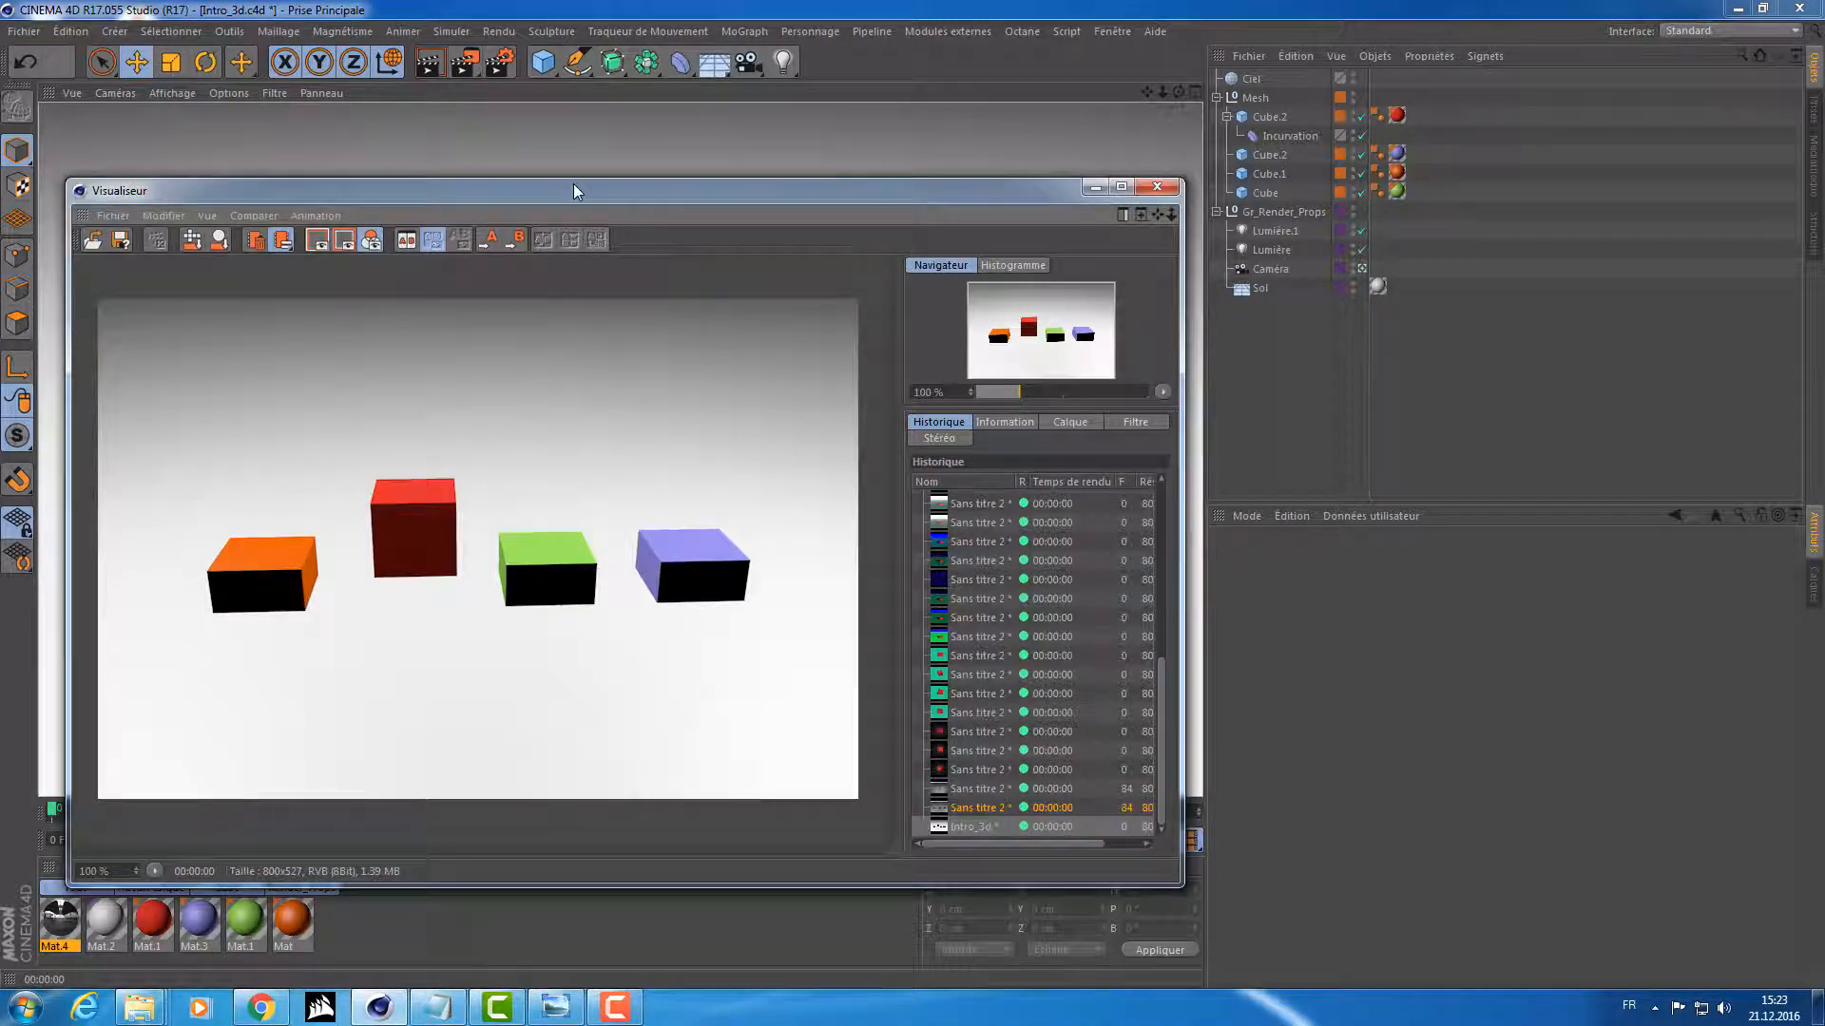
left_click_drag(573, 187, 695, 112)
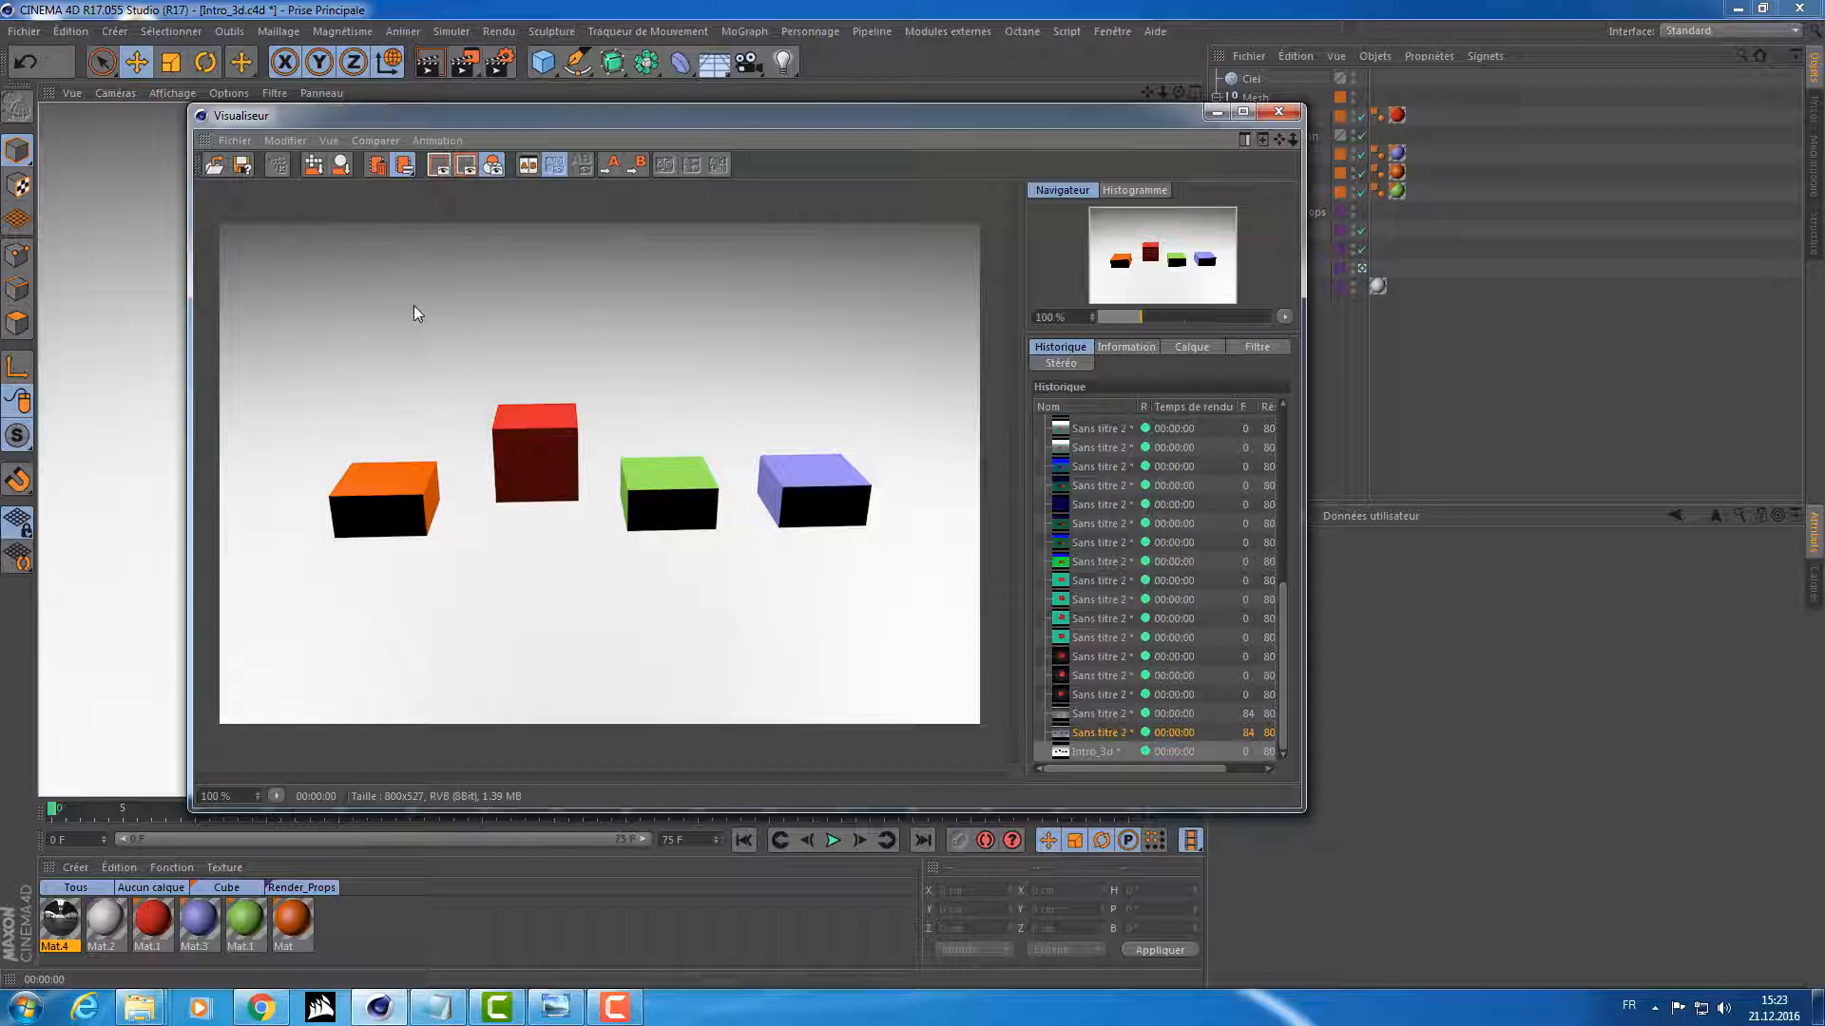
Step: Open and enlarge the render settings, and examine the output frame rate, pixel aspect, resolution and multi-pass options
left_click(500, 65)
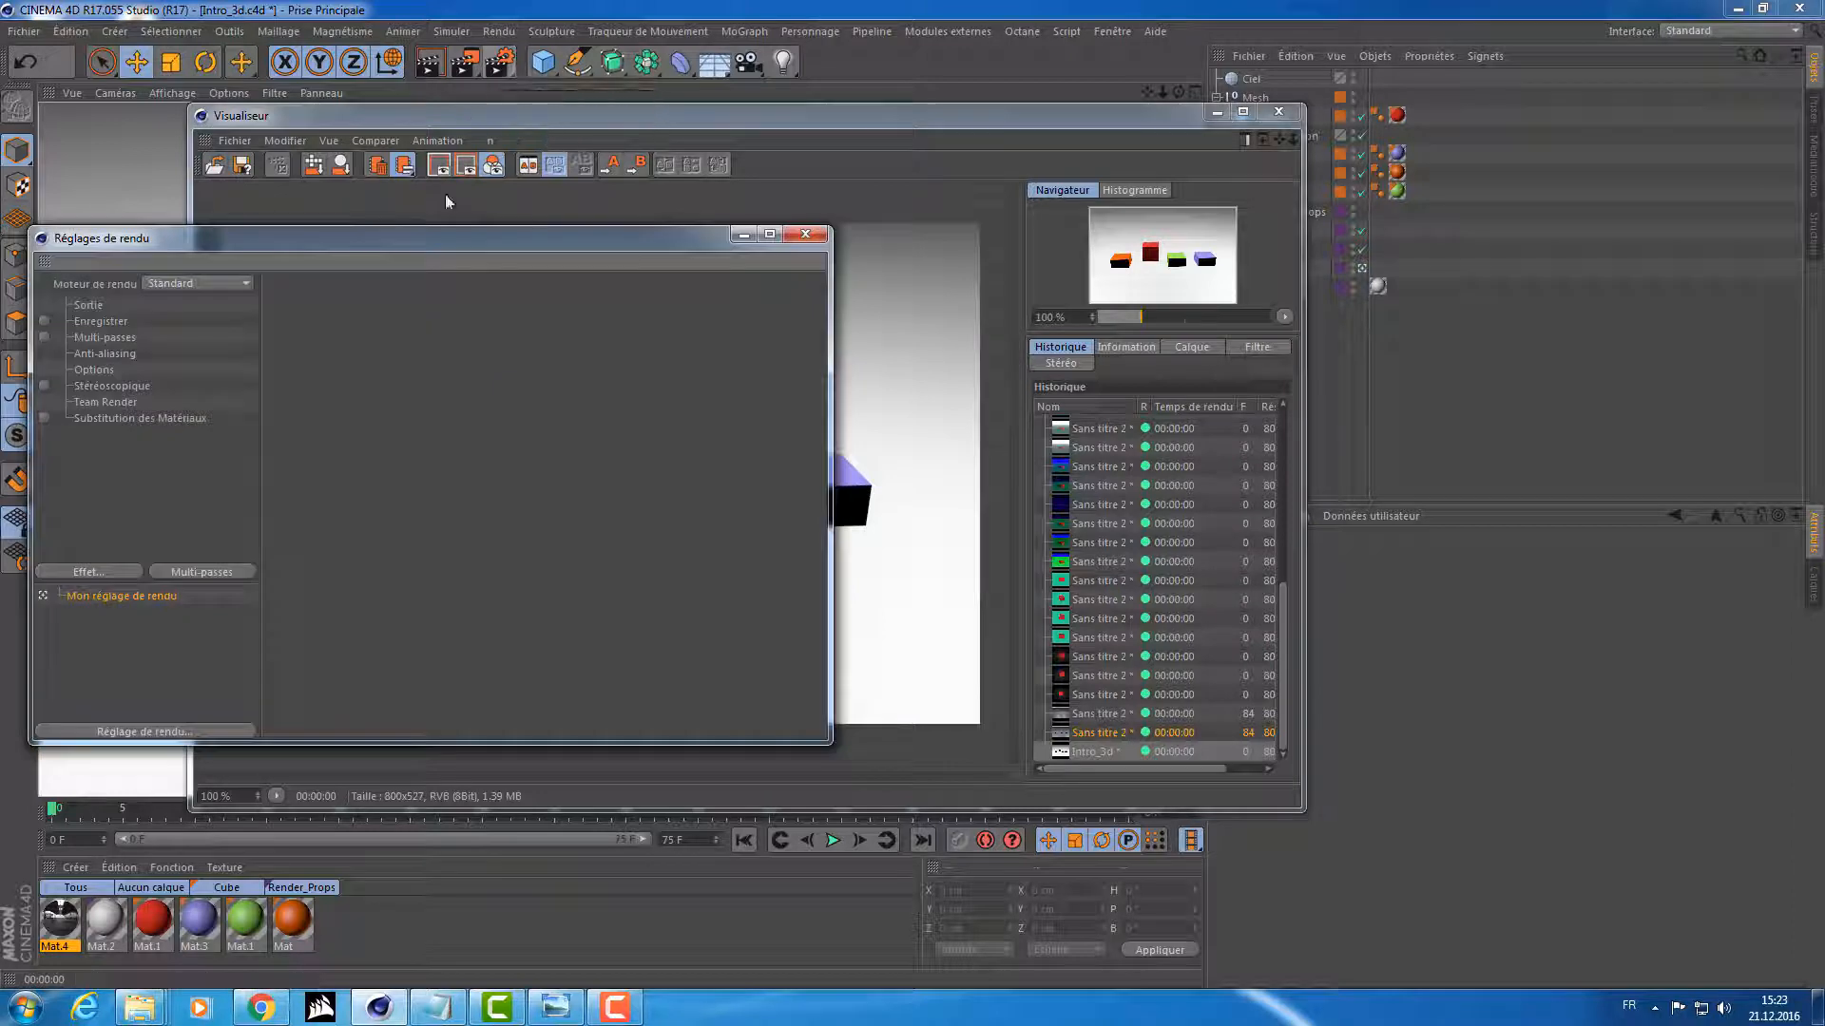
left_click_drag(419, 241, 562, 139)
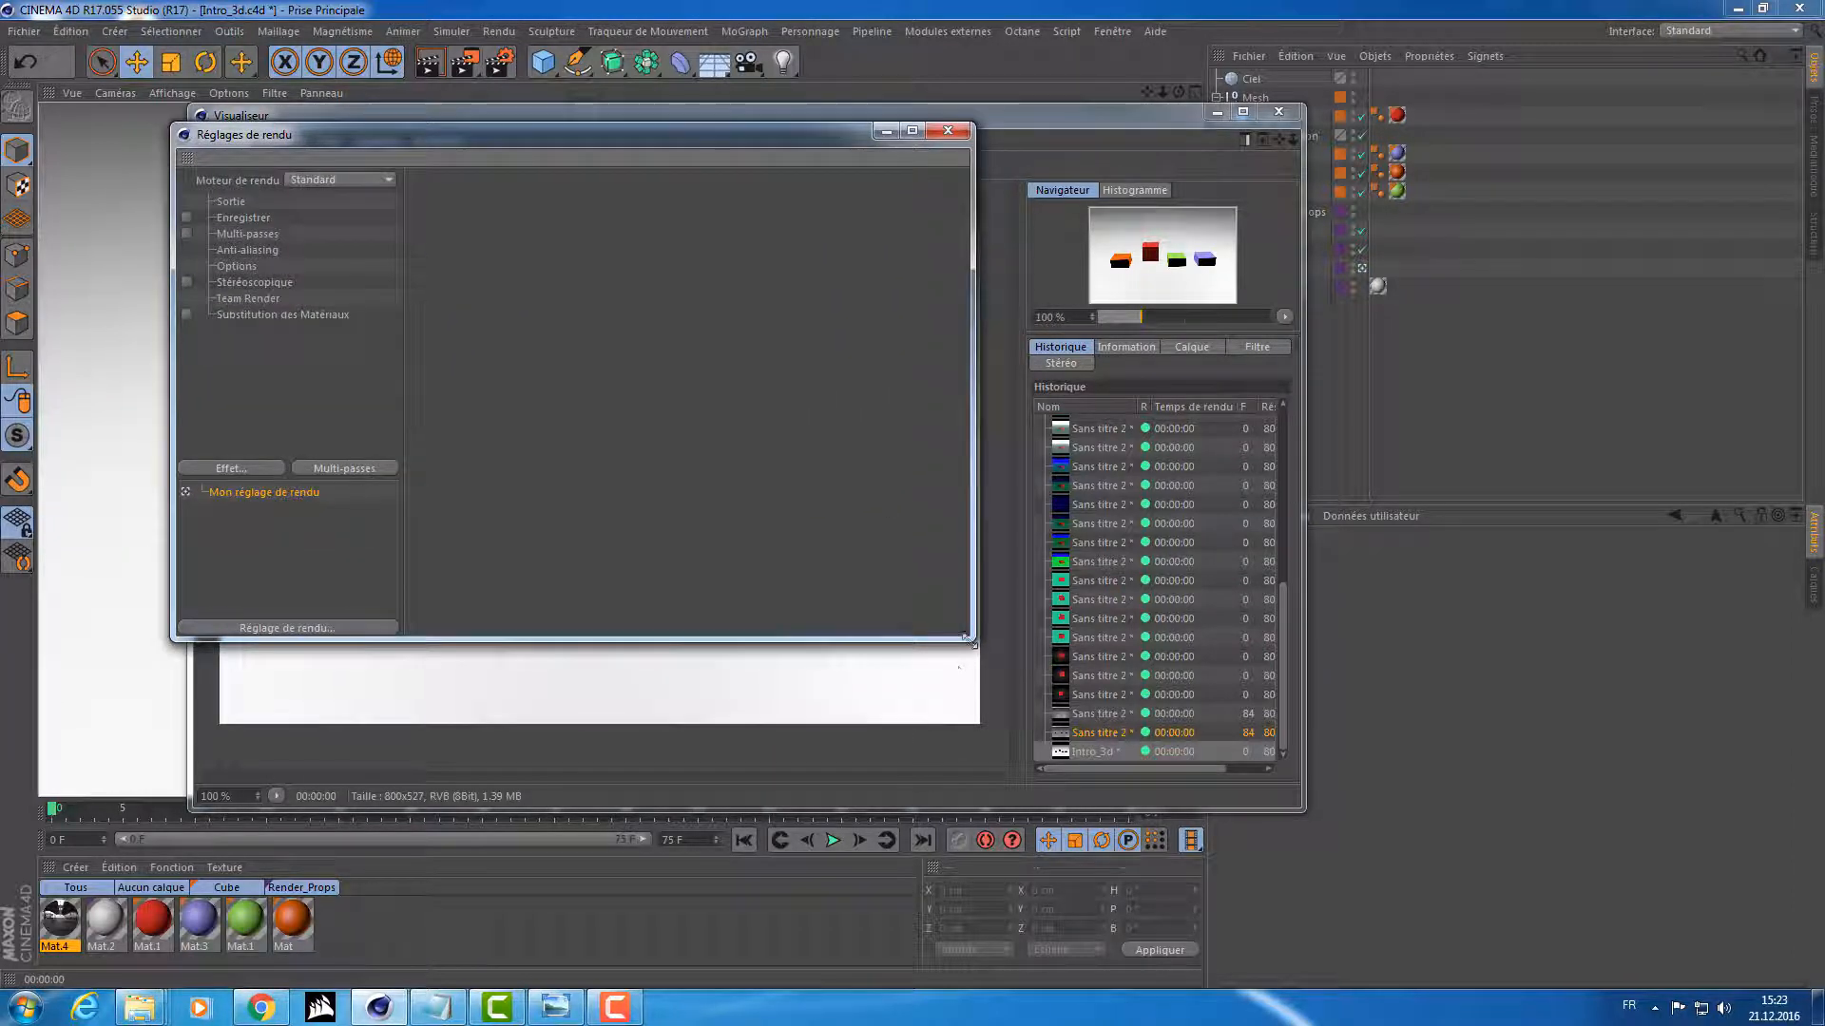
left_click_drag(967, 639, 1359, 816)
left_click(231, 202)
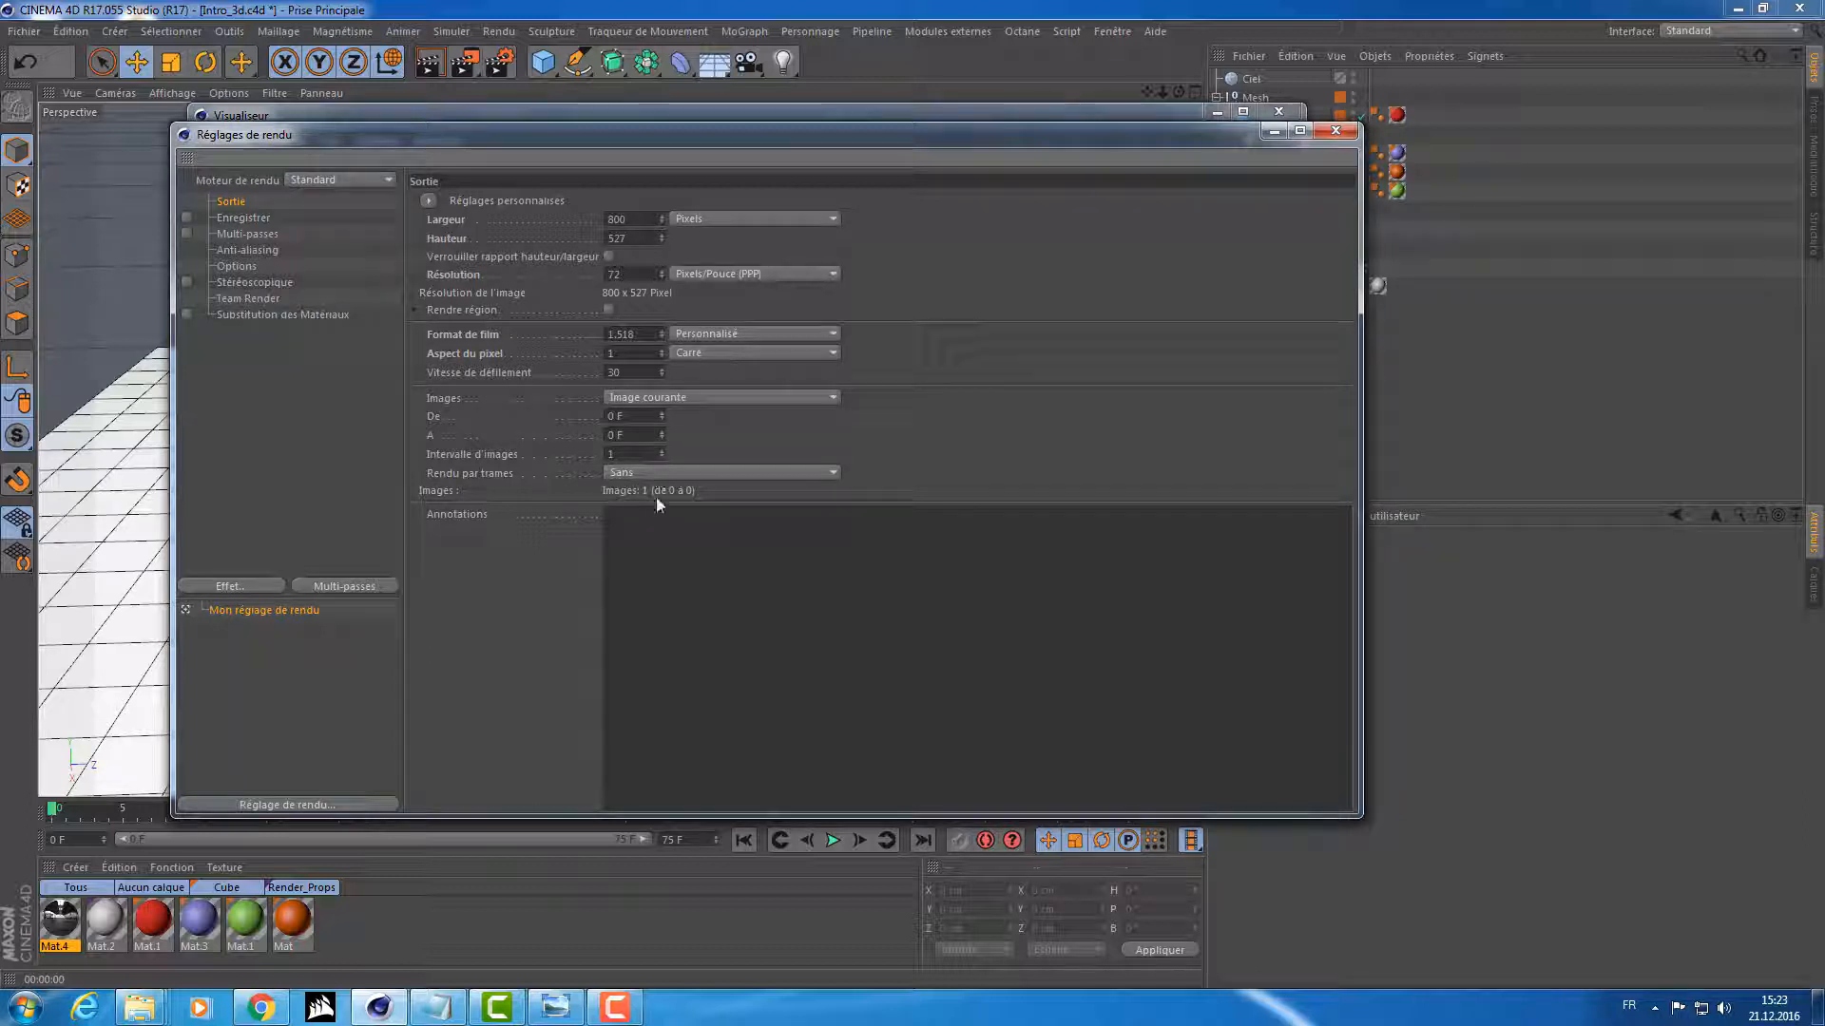
double_click(642, 372)
double_click(632, 353)
double_click(627, 275)
left_click(238, 218)
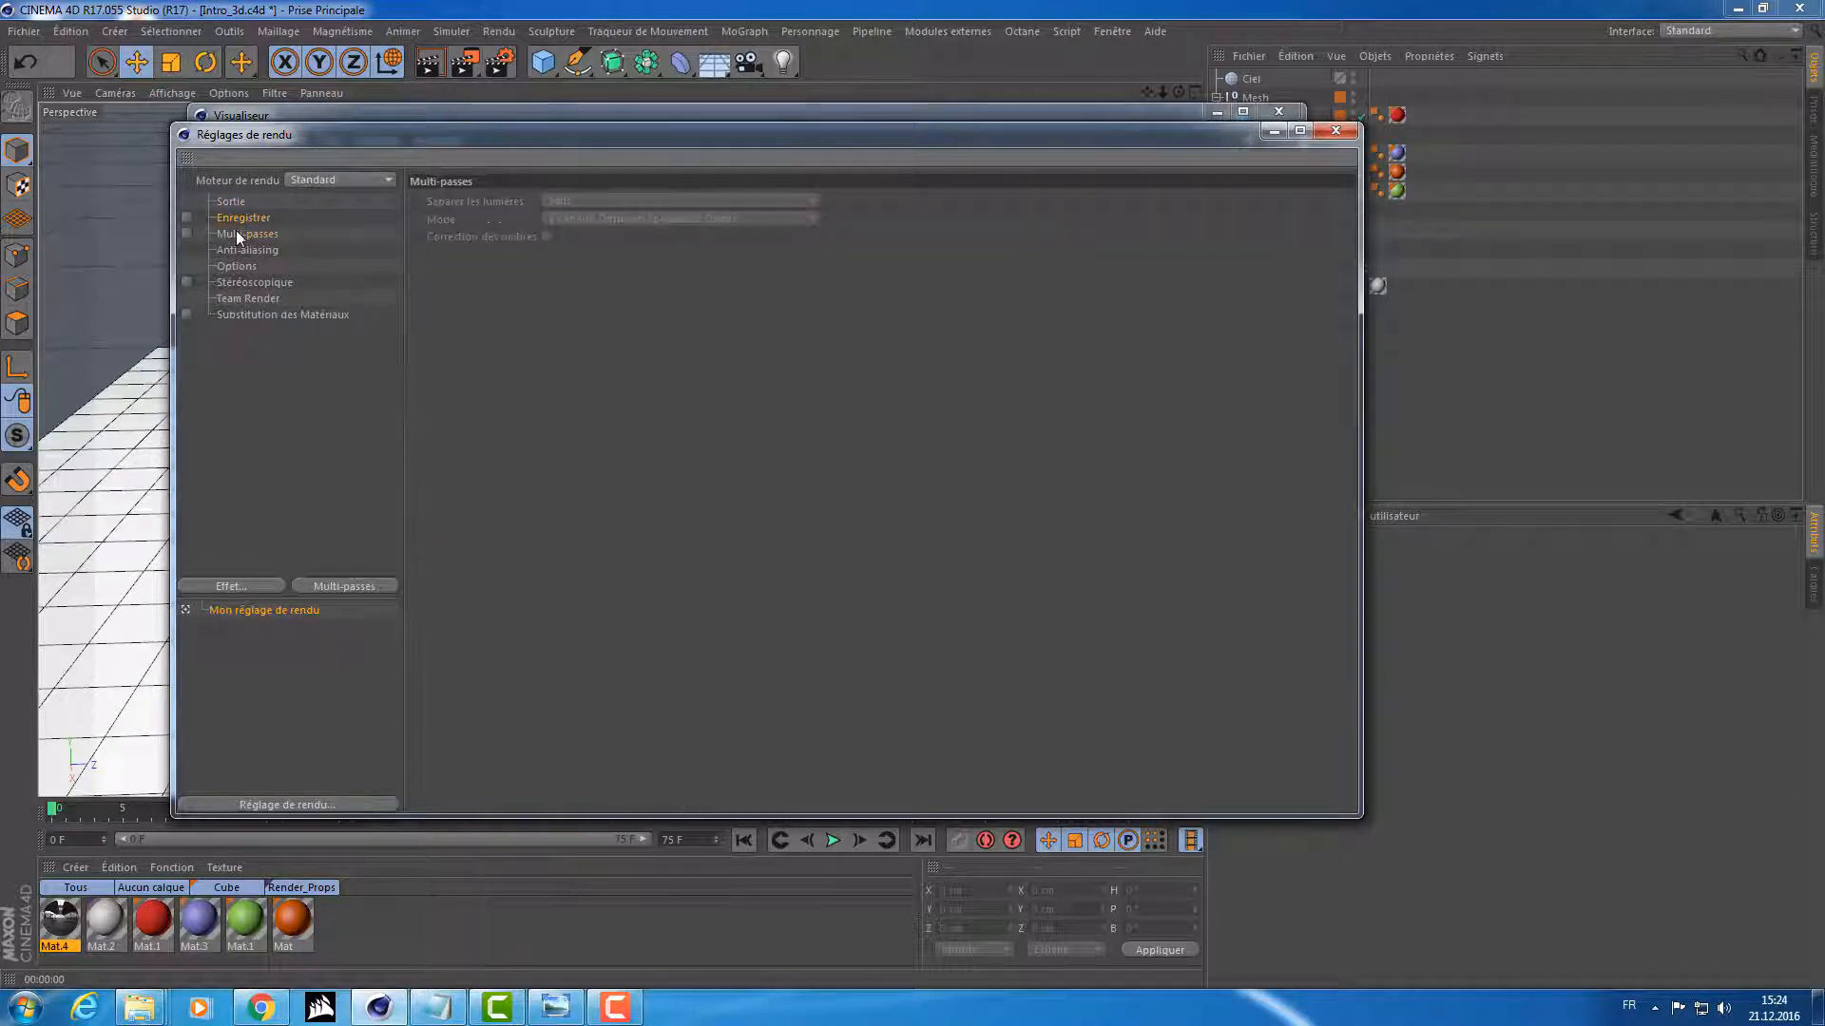
left_click(261, 418)
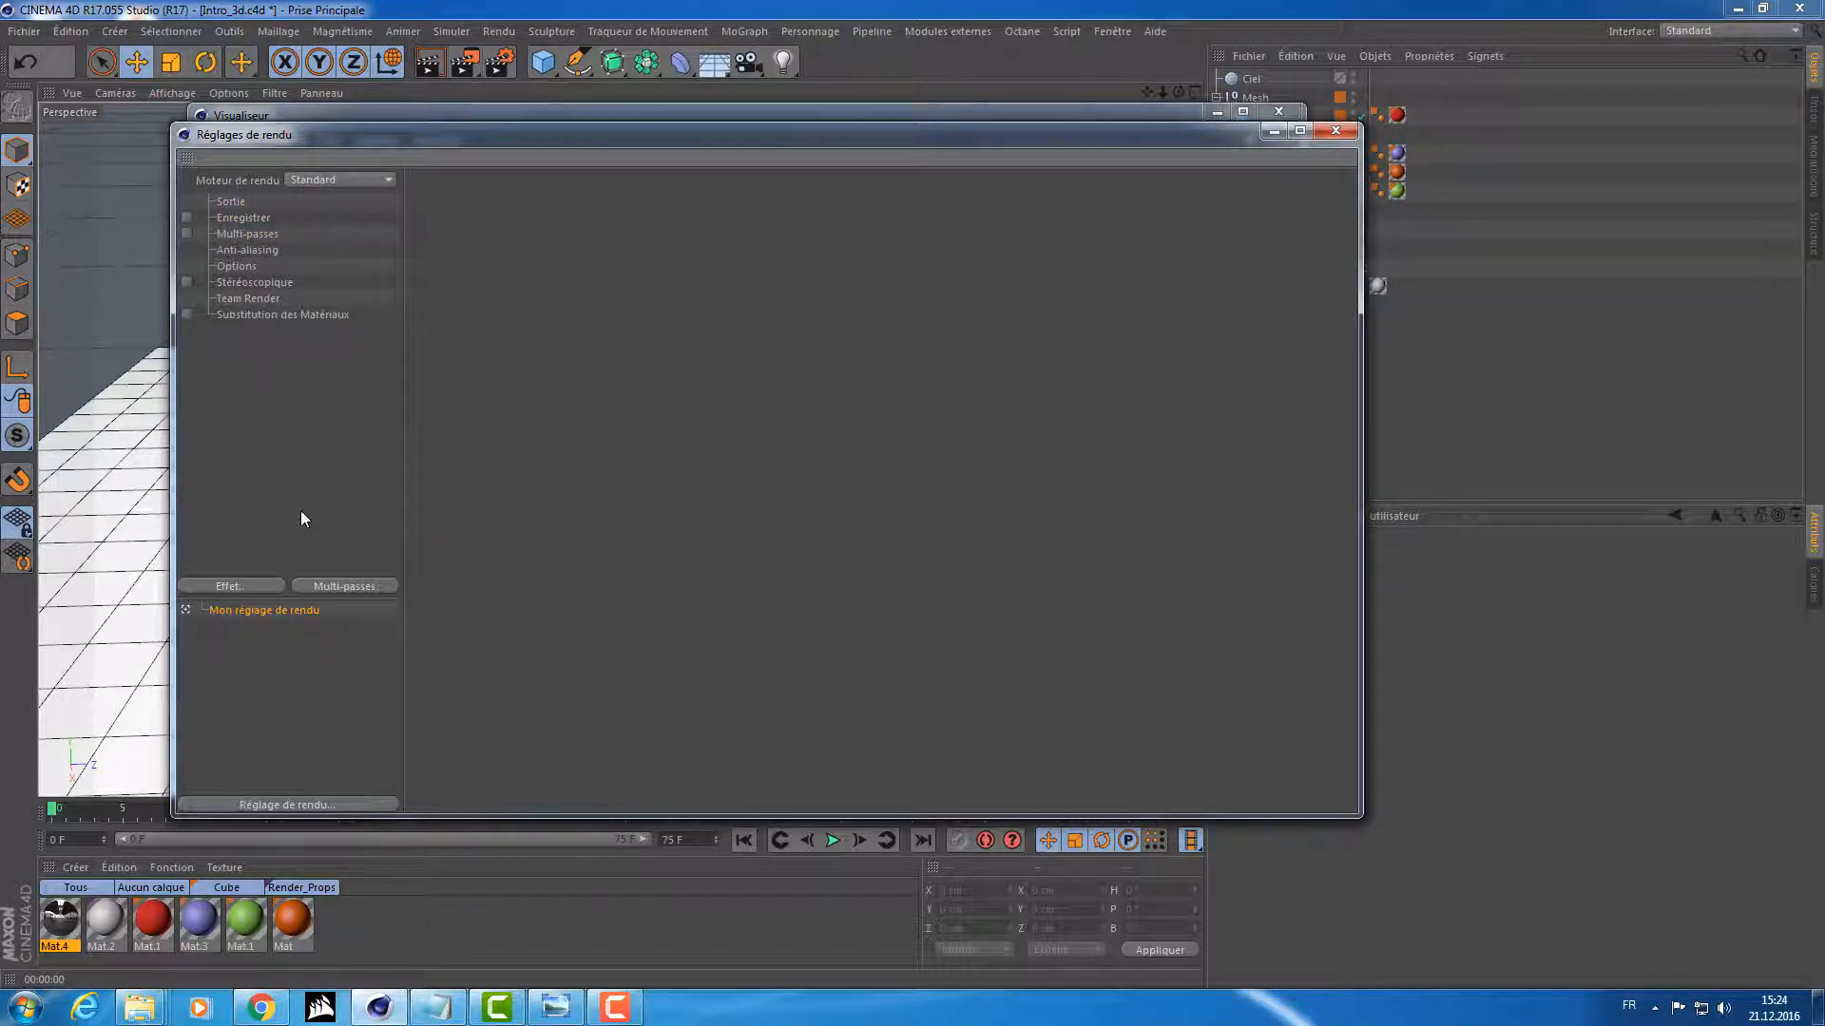
left_click(253, 228)
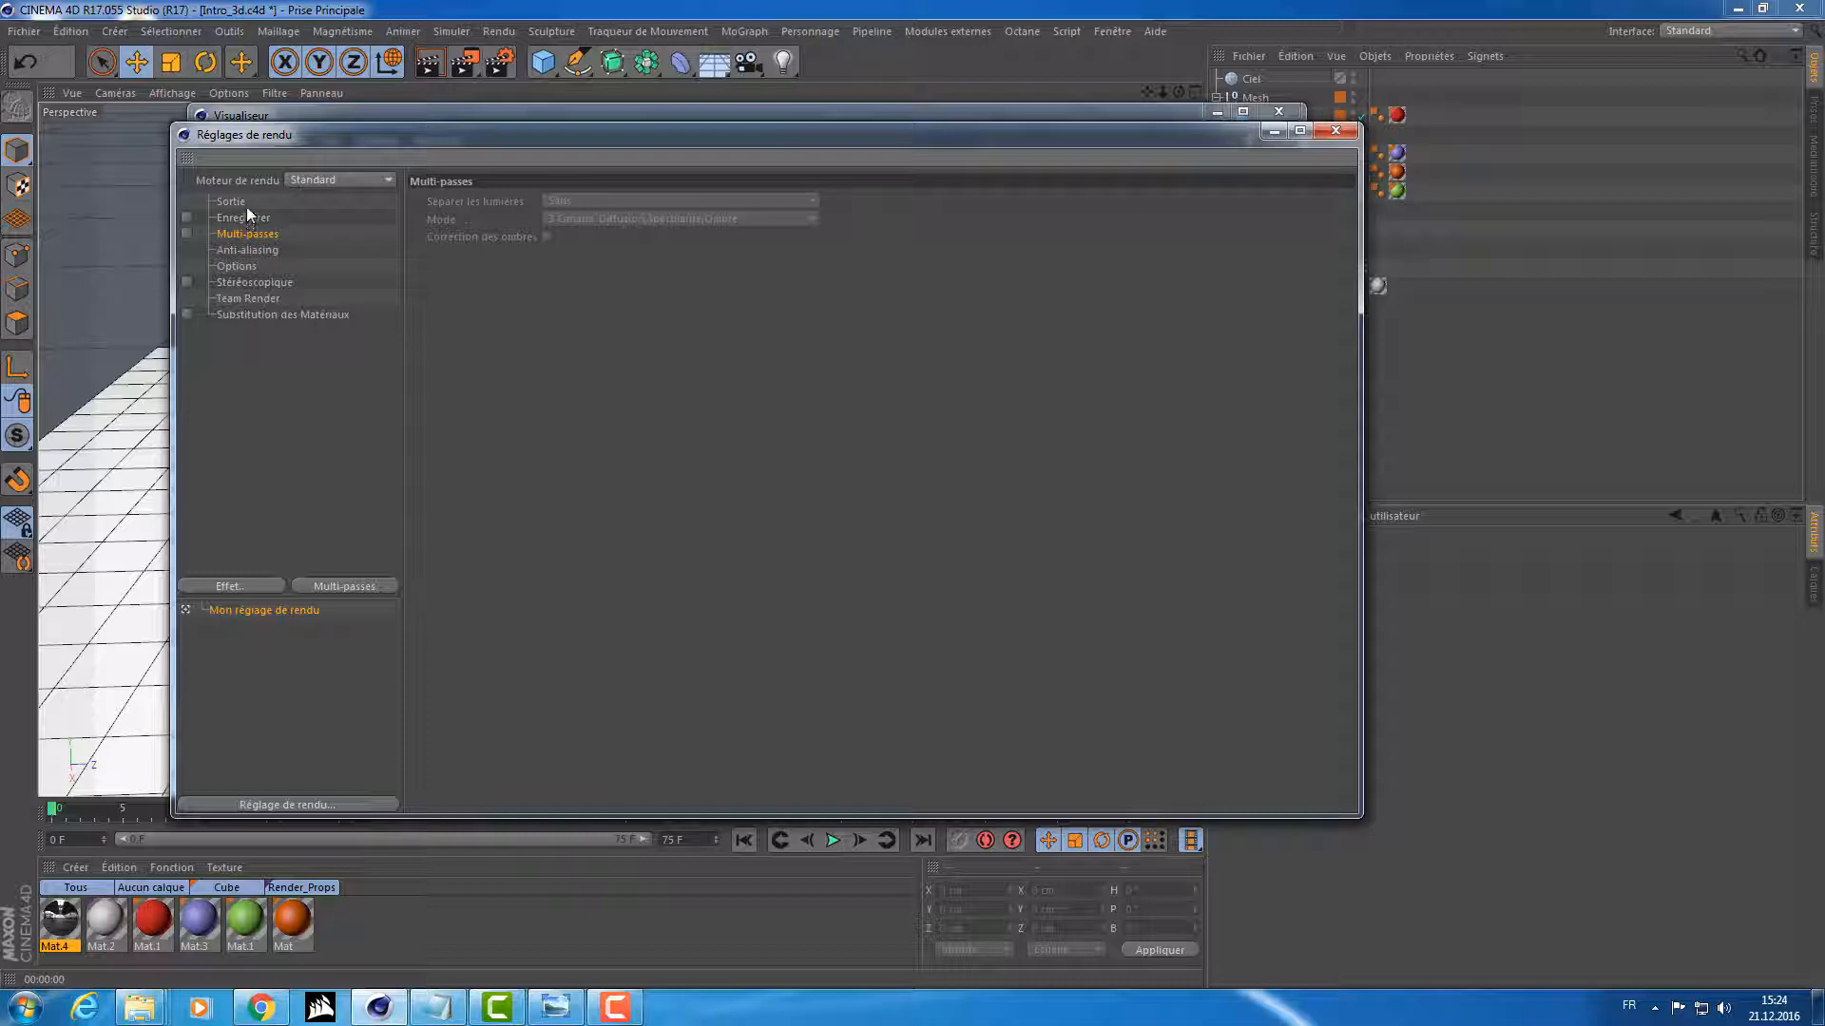
Step: Enable saving of the rendered image and create a folder named Closure inside Save_file_intro while choosing the output path
left_click(243, 218)
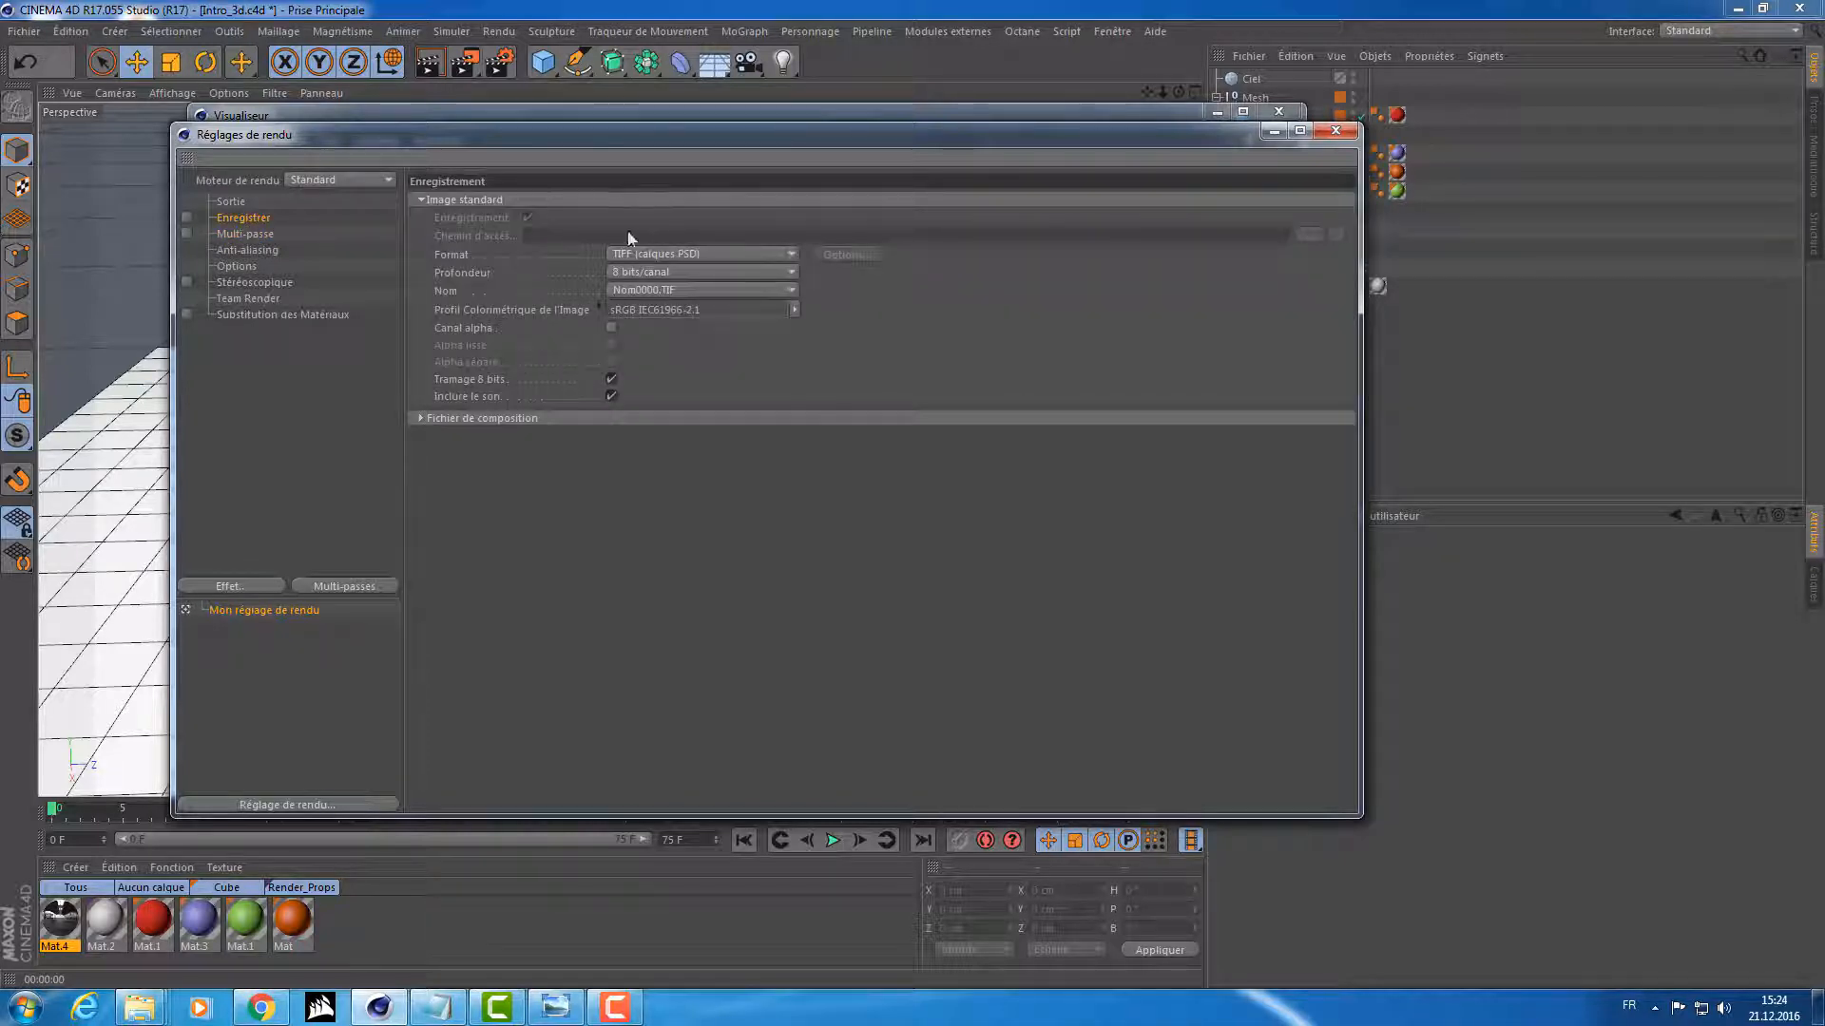
left_click(186, 218)
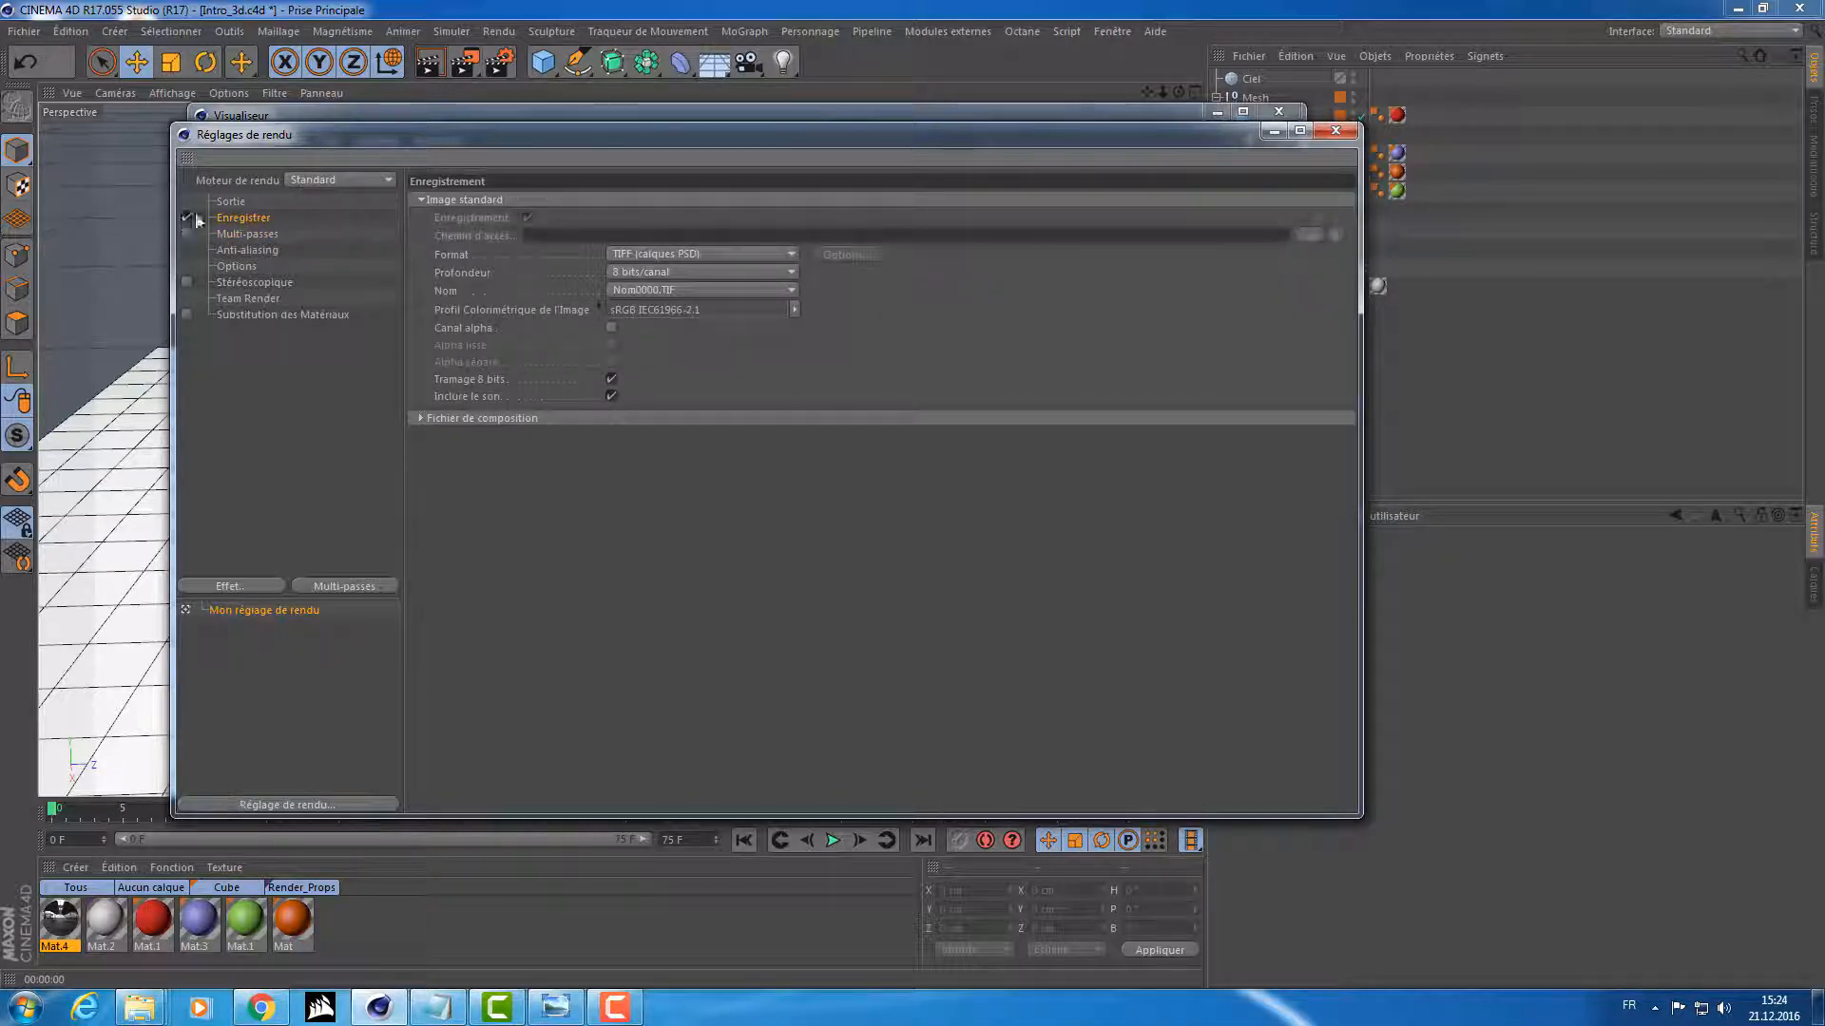
left_click(1307, 234)
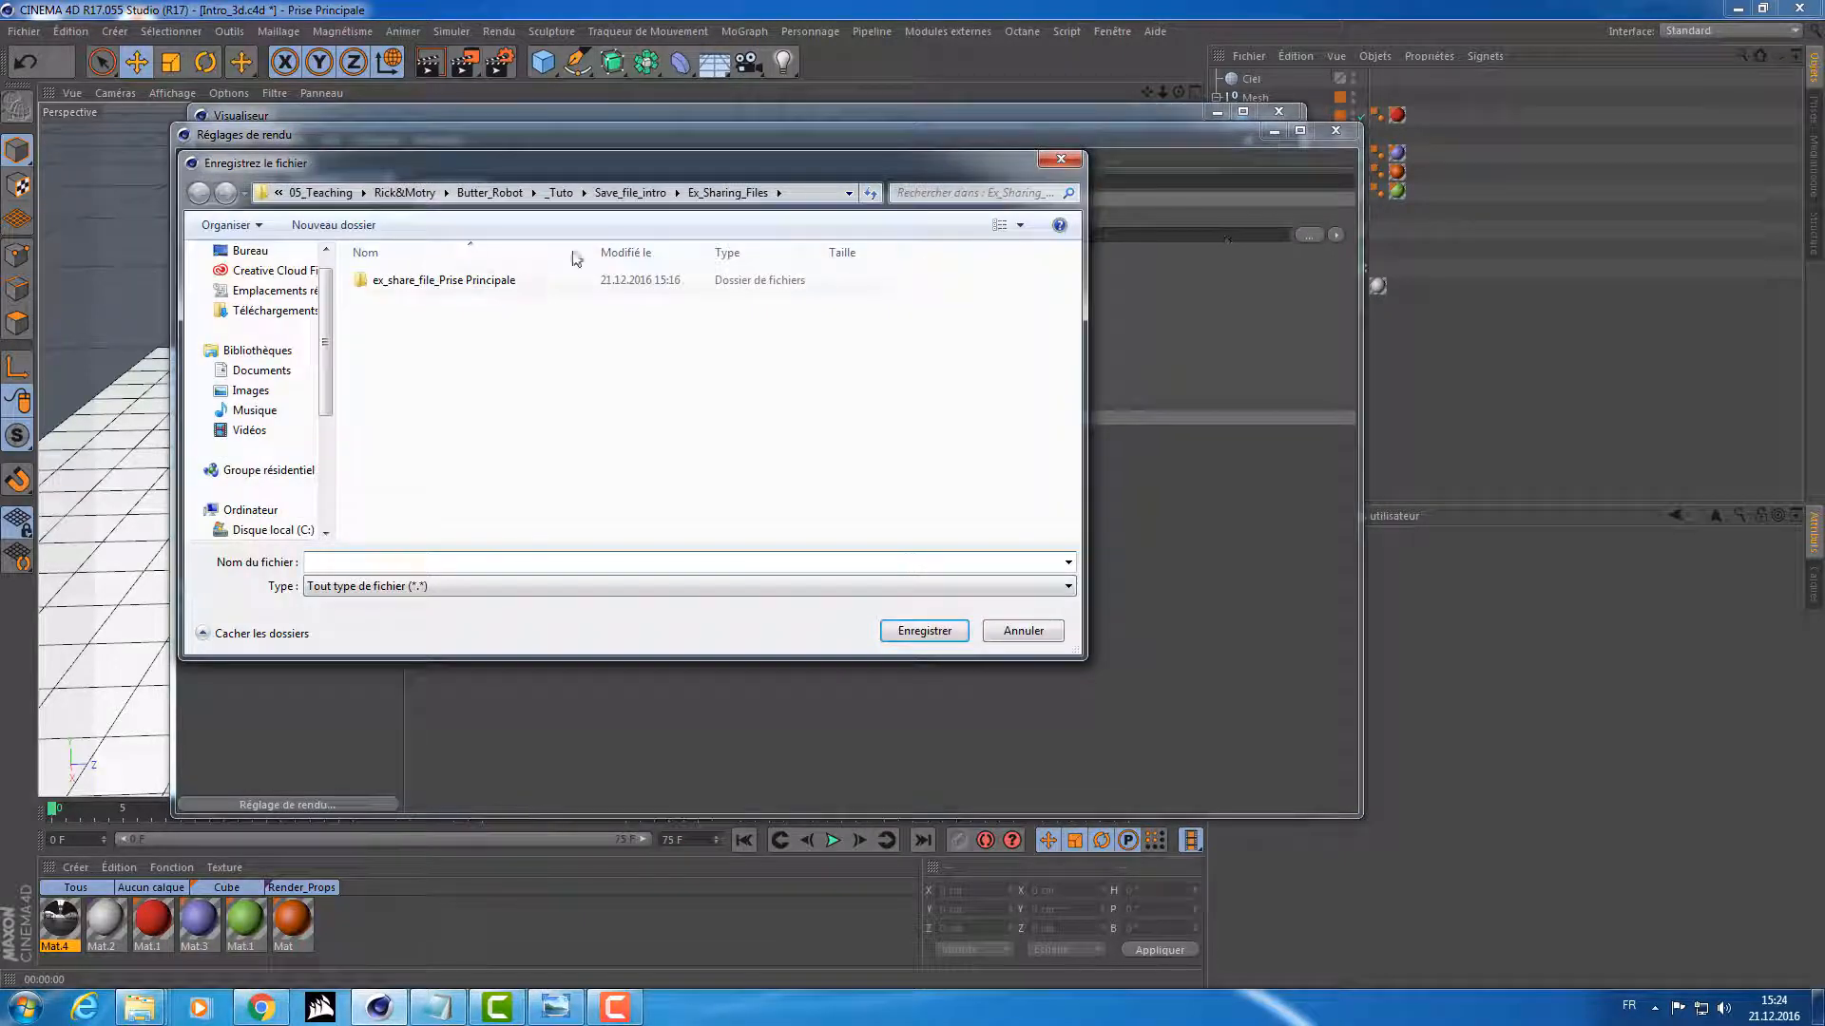
left_click(630, 194)
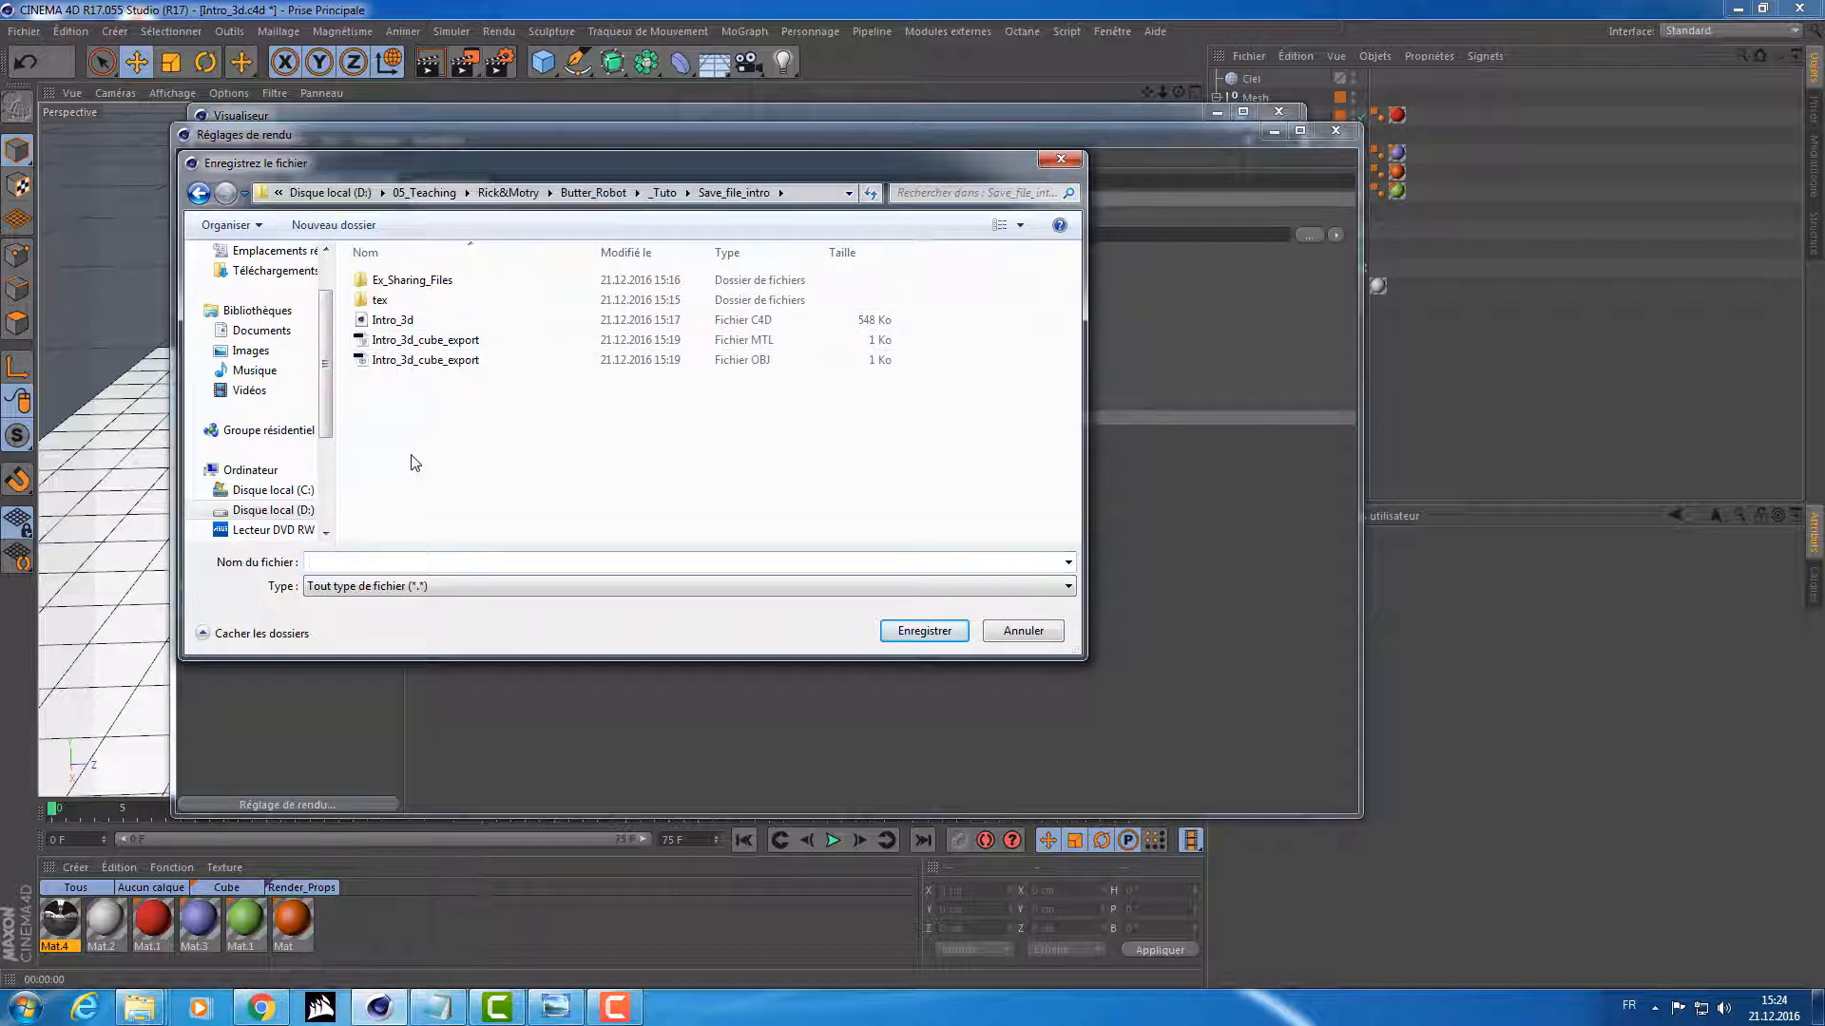
key("ctrl+shift+n")
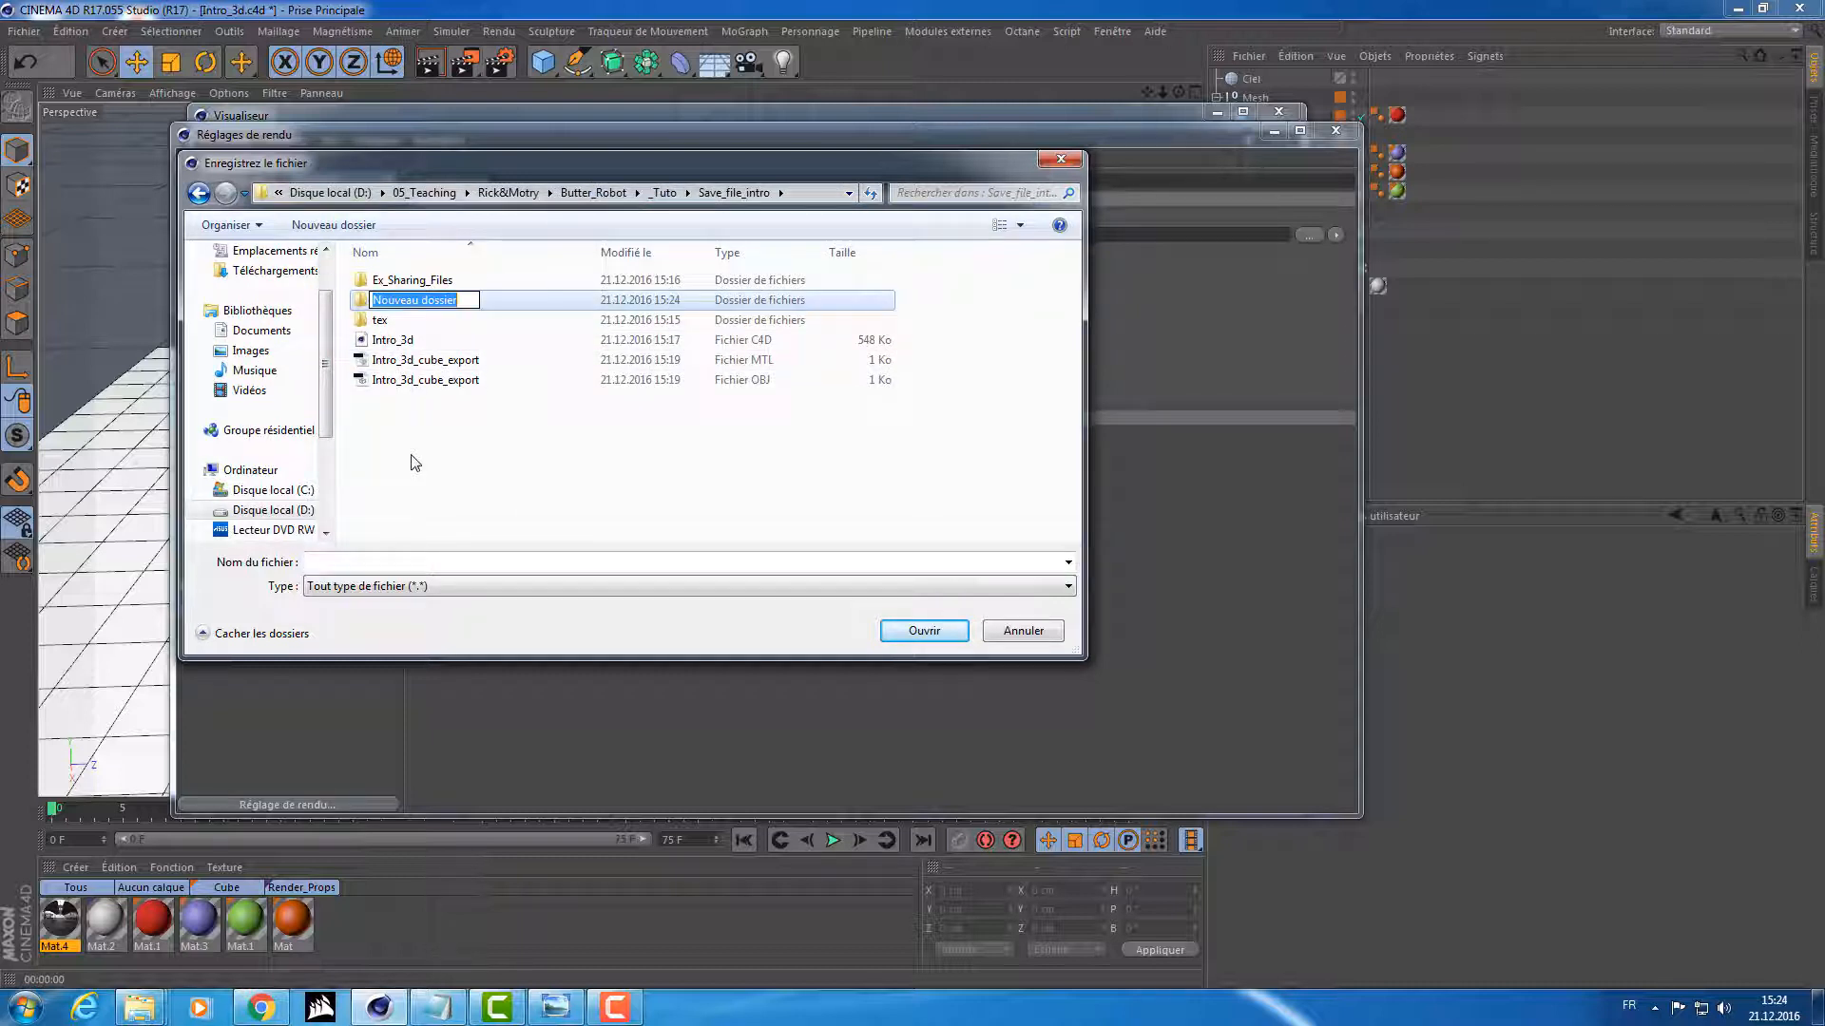
type("Closure")
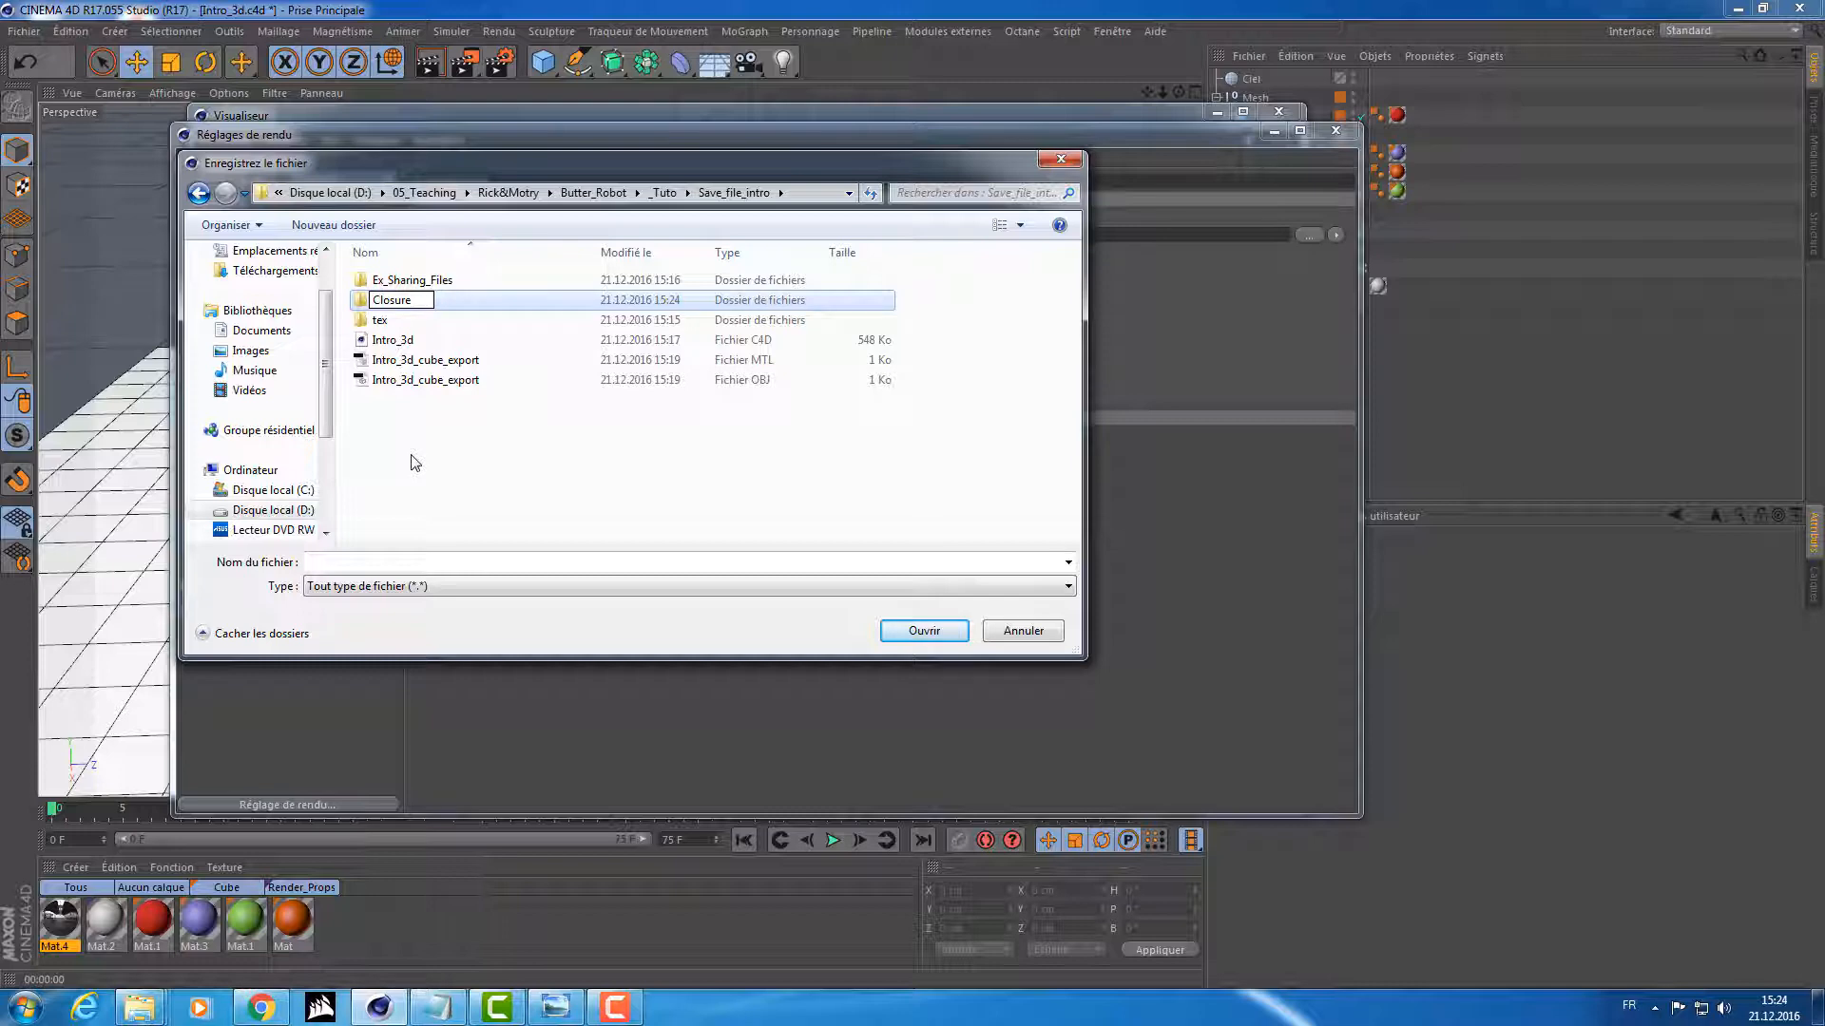
key("Return")
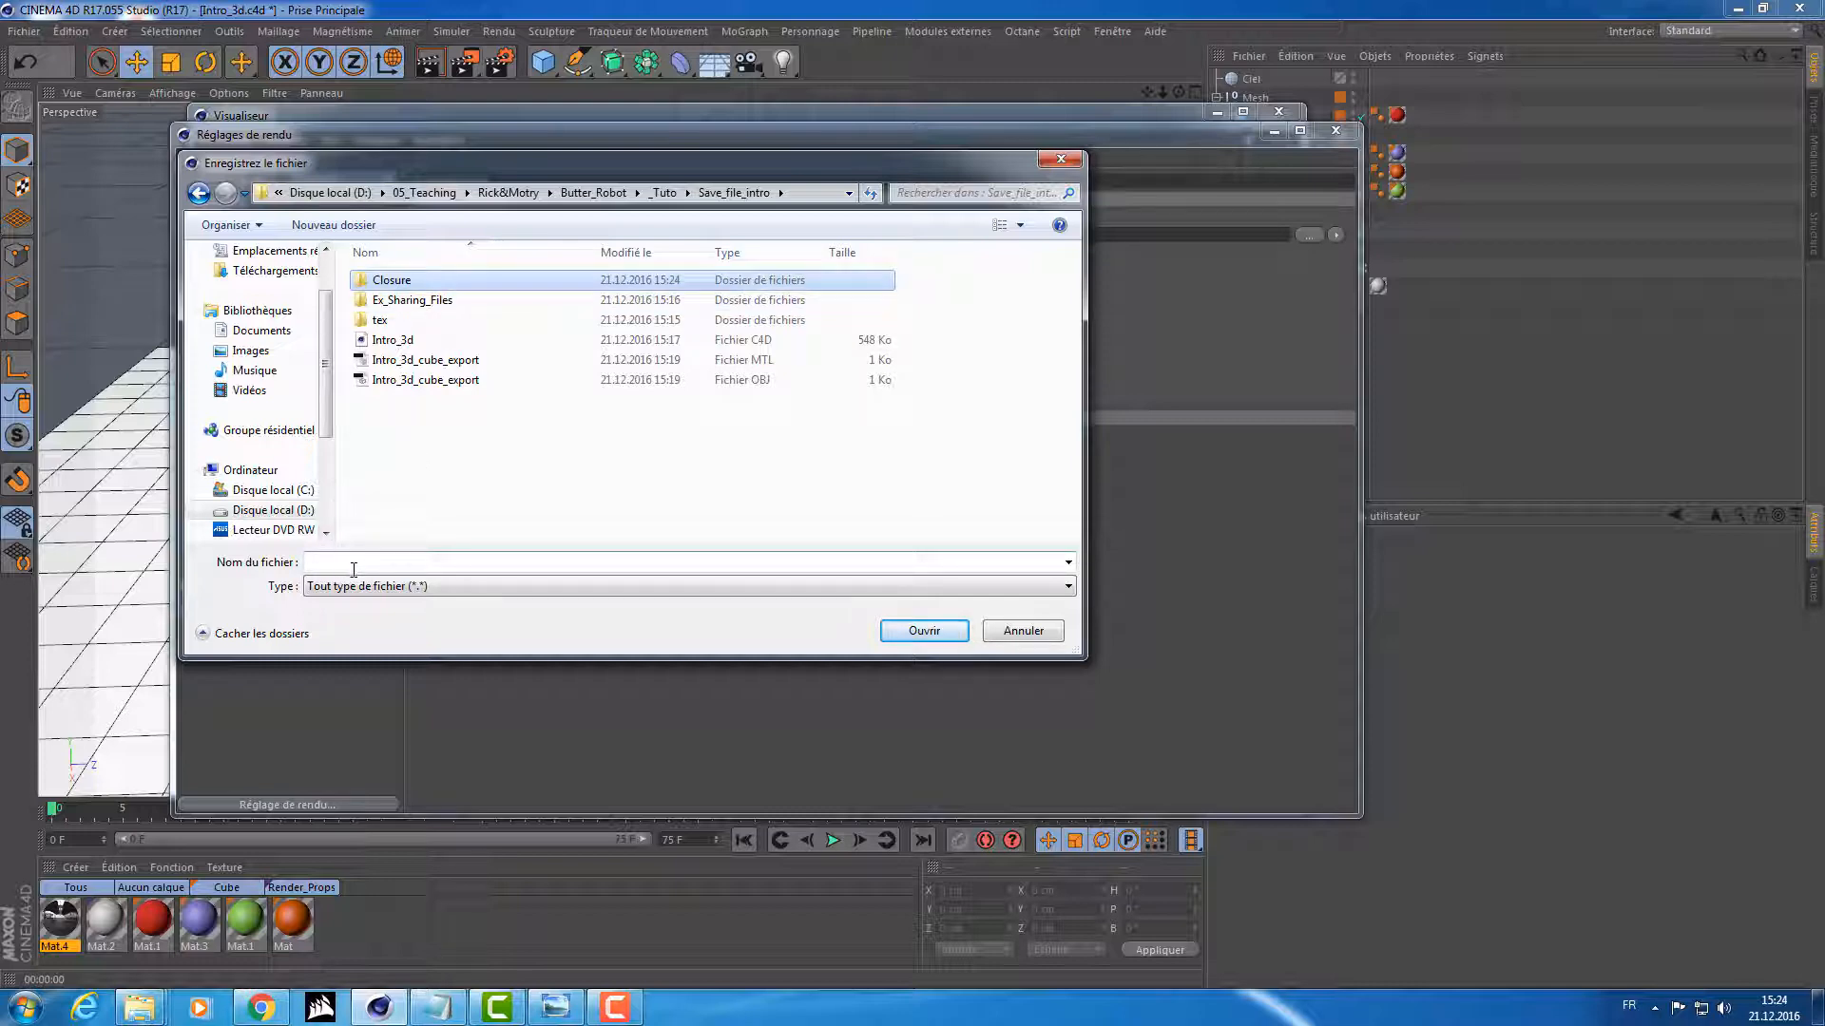
Step: Set the render output file to Render_cube_001 in the Save_file_intro folder and its format to JPEG
left_click(354, 565)
type("Rend")
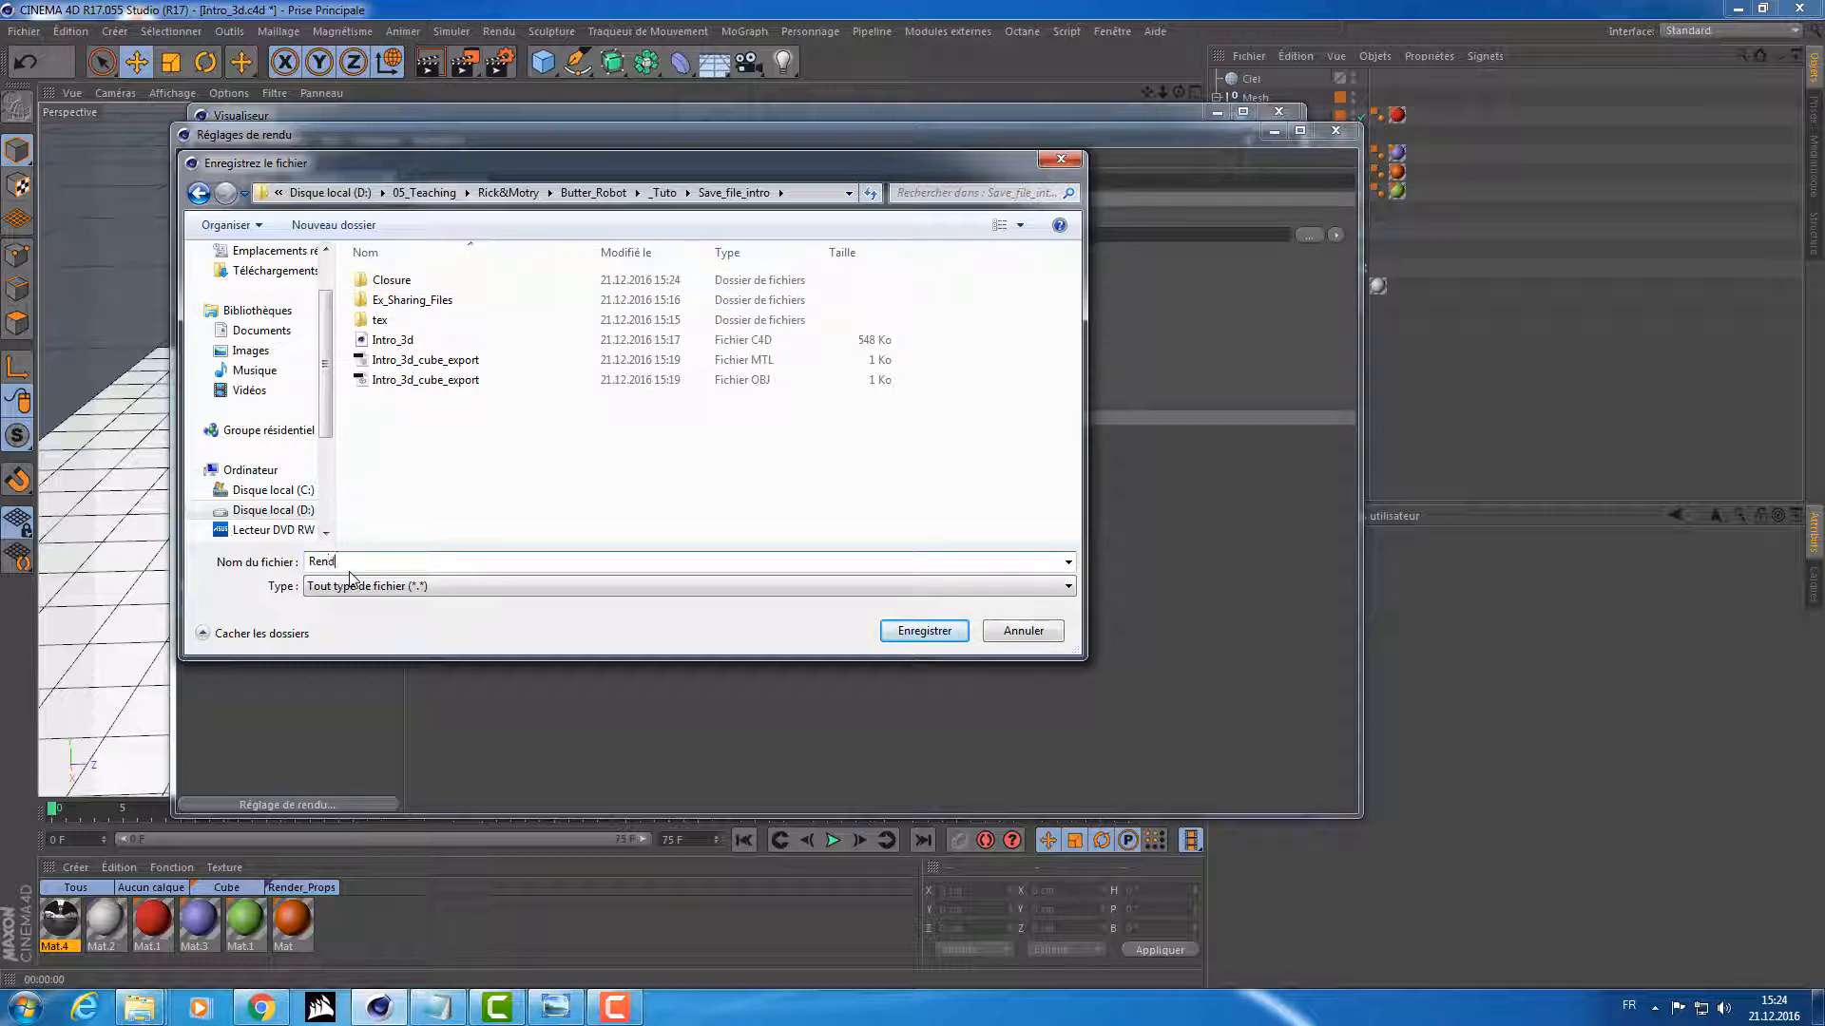
type("er_001")
key("Left")
key("Left")
type("cube_")
left_click(922, 630)
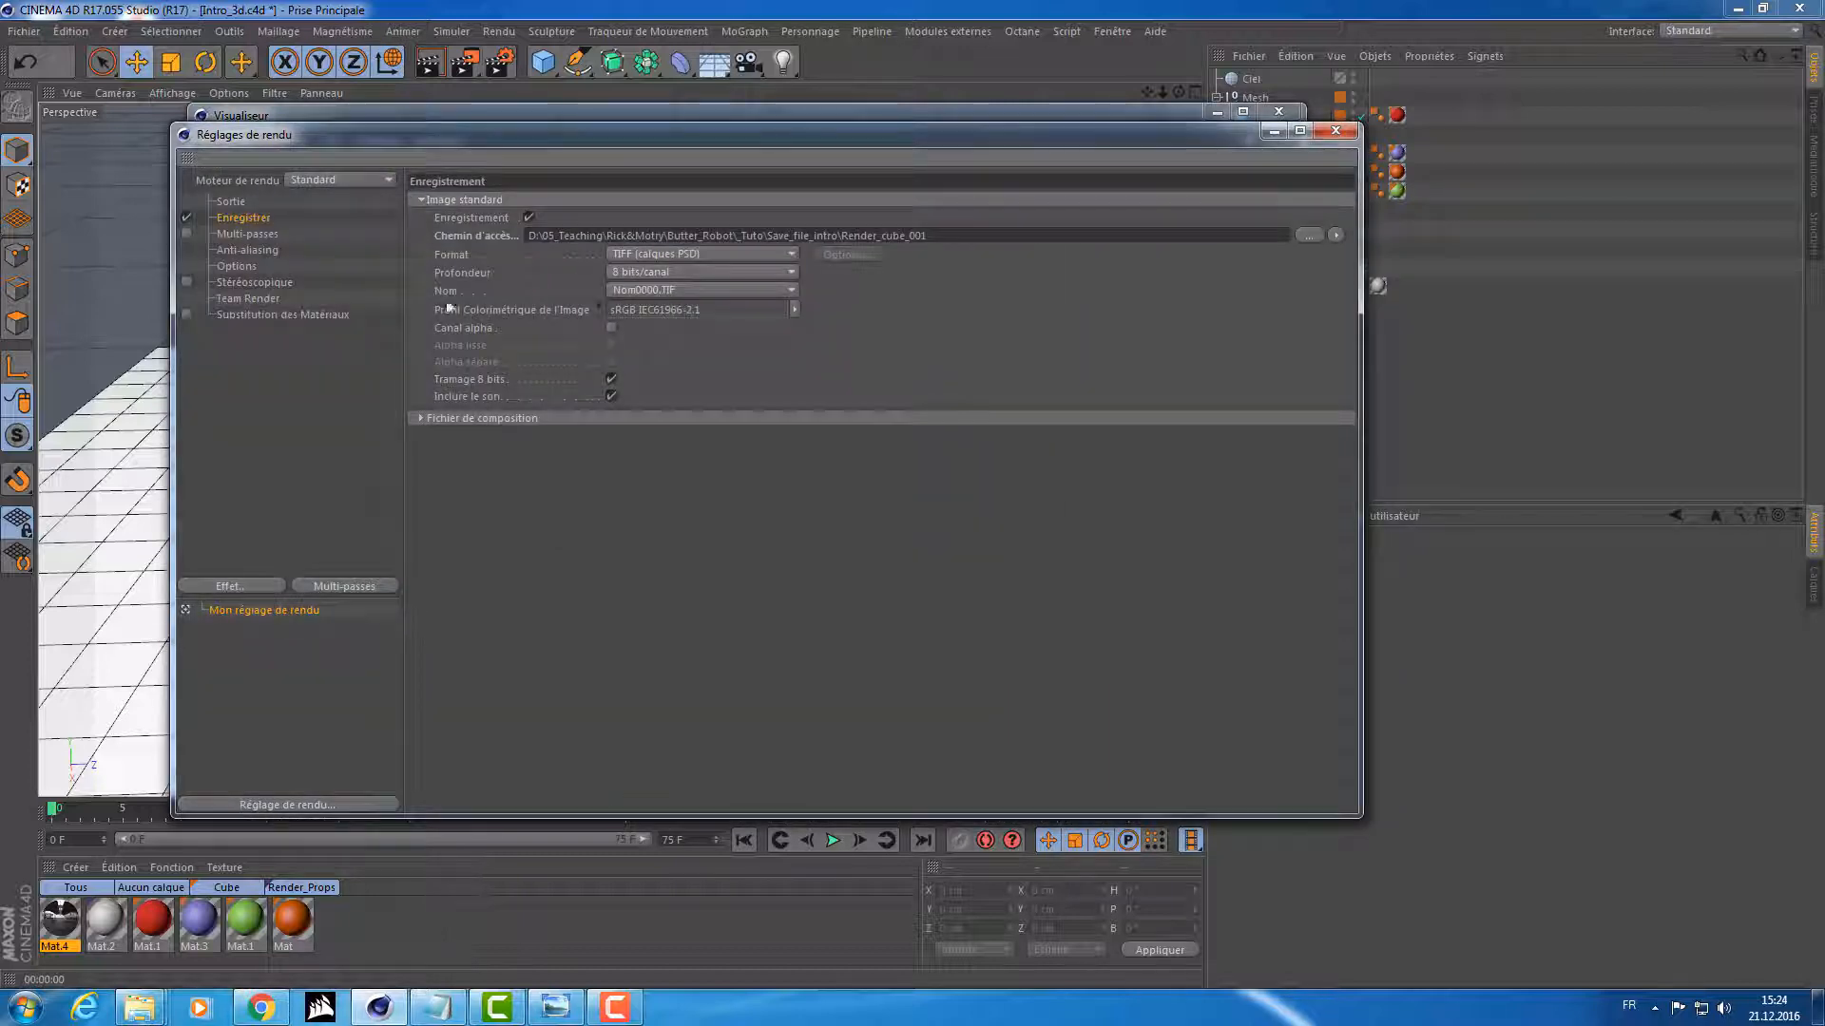
left_click(698, 255)
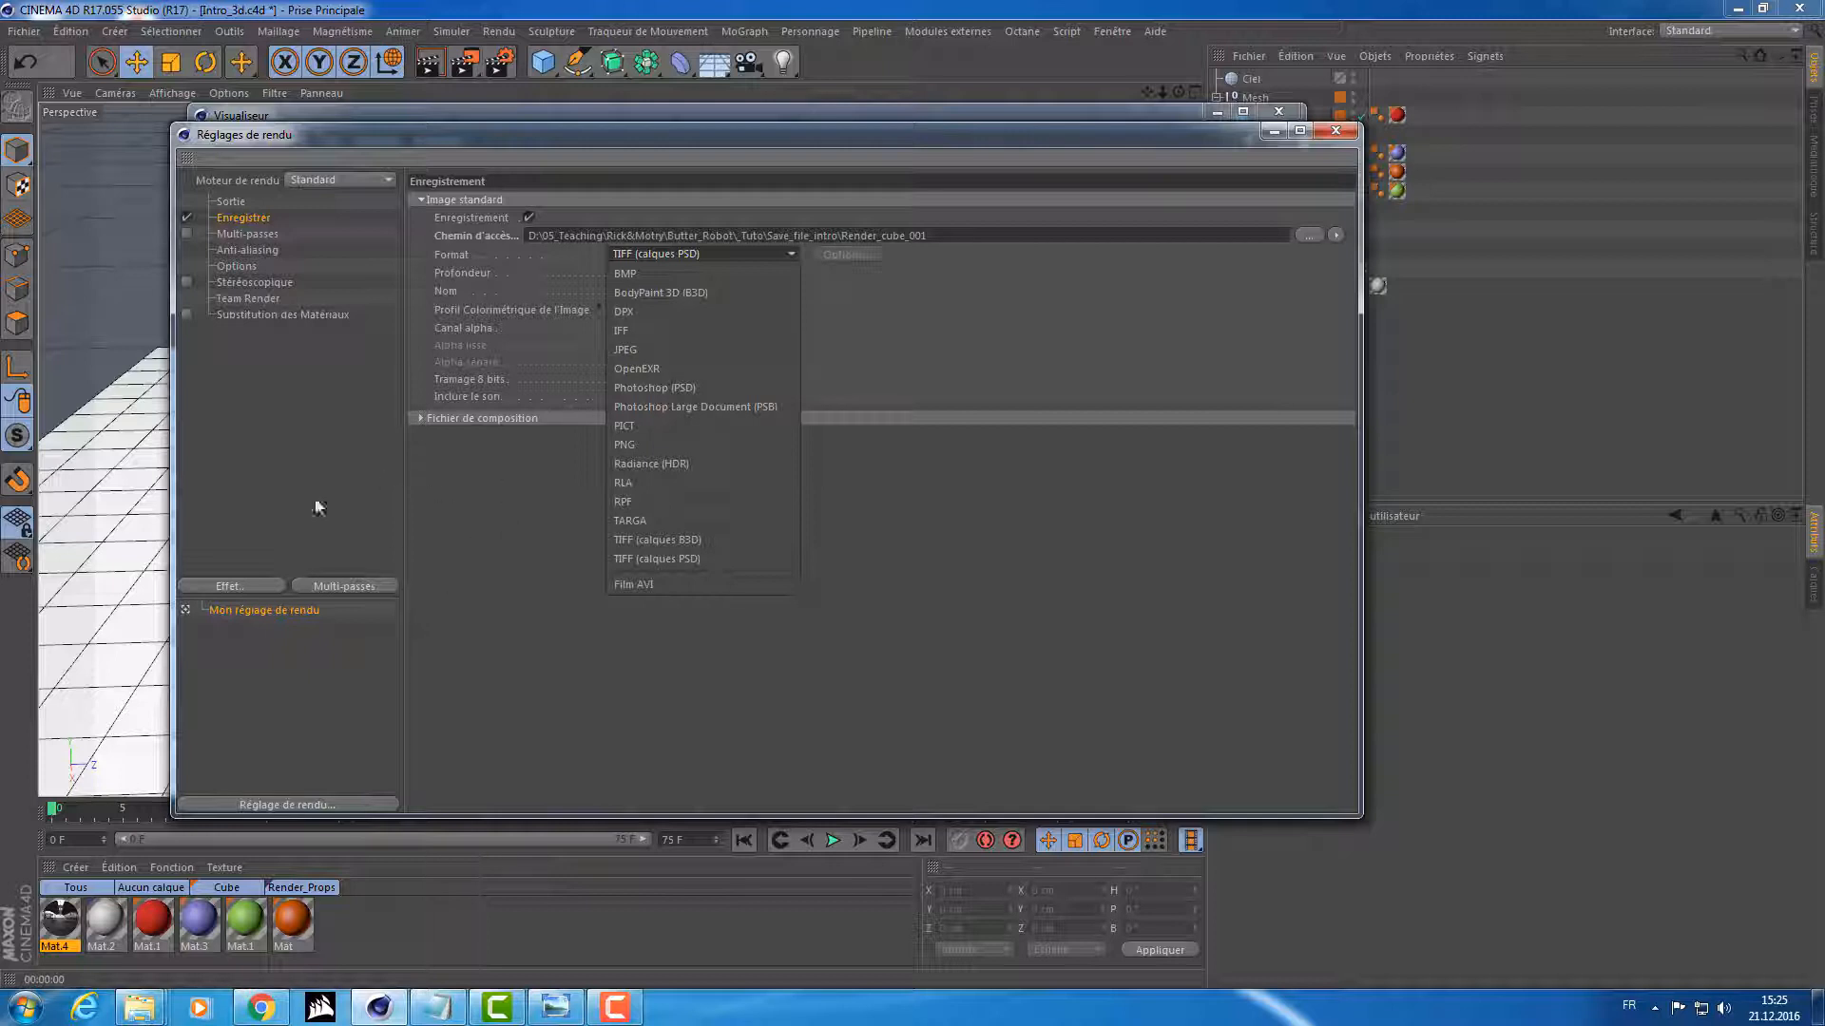
left_click(636, 350)
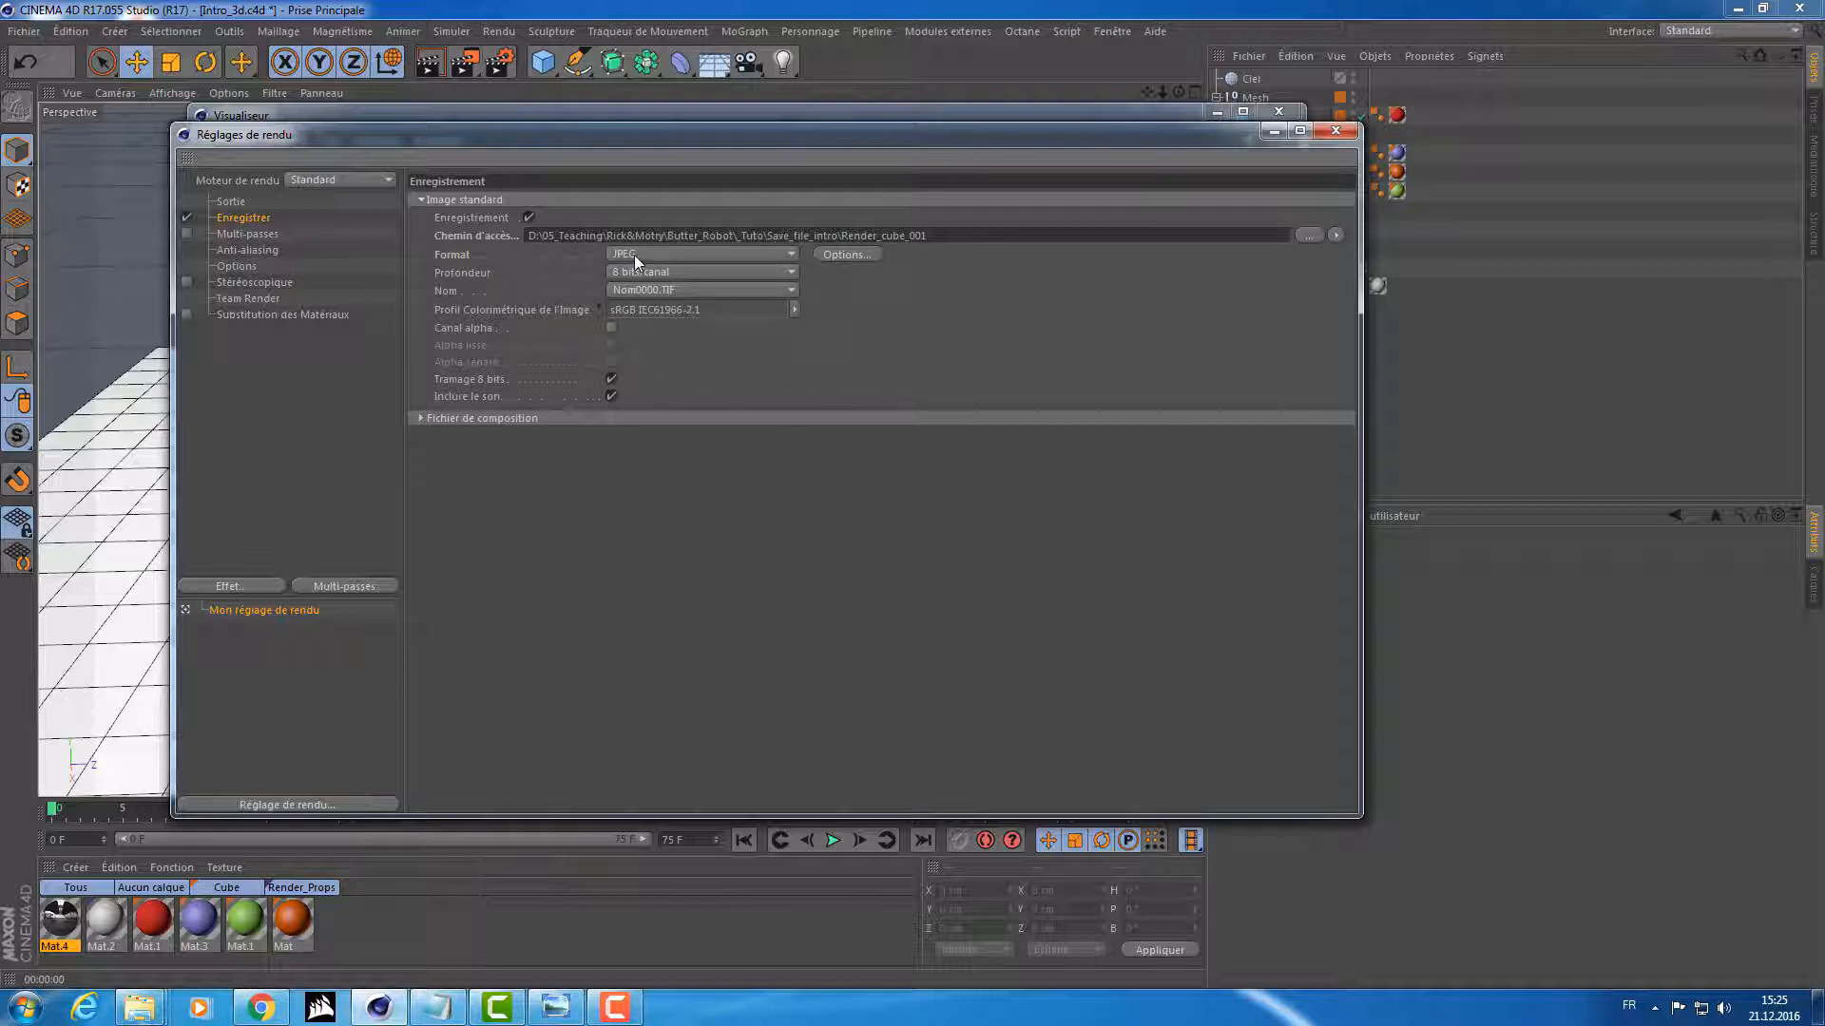
Step: Set the anti-aliasing filter to Animation in the render settings
left_click(238, 234)
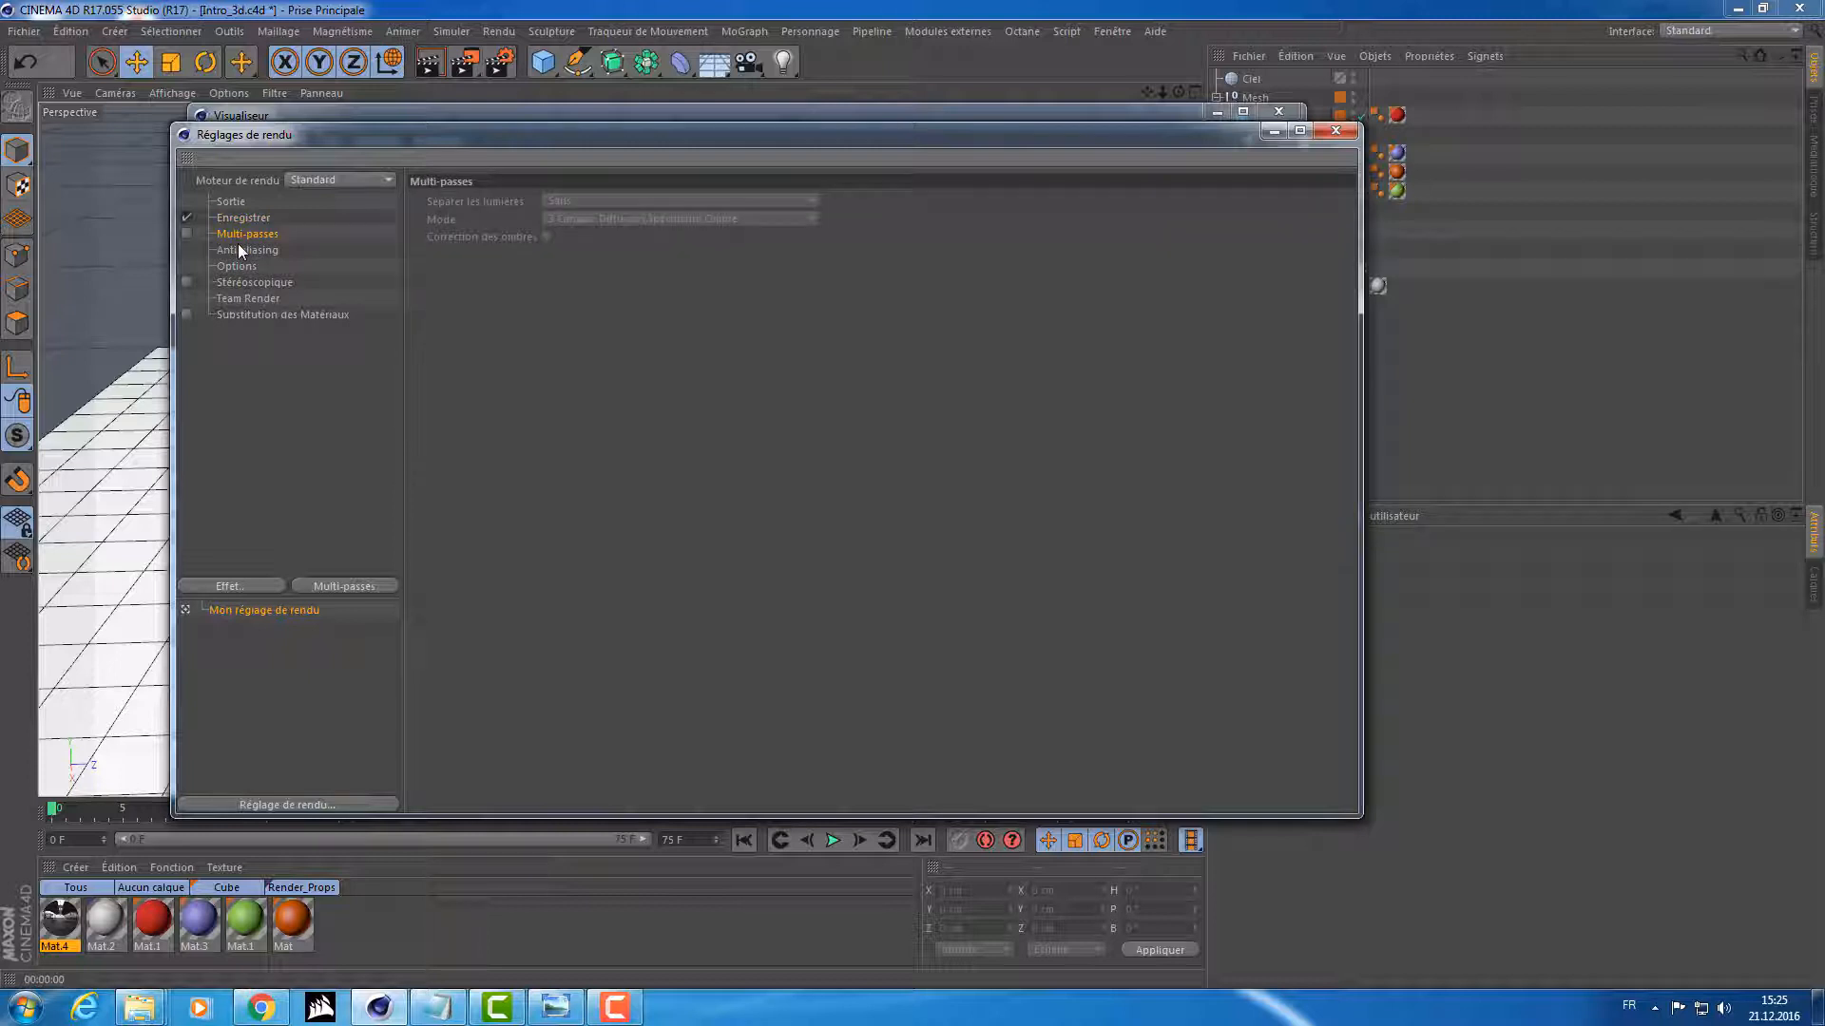
left_click(248, 249)
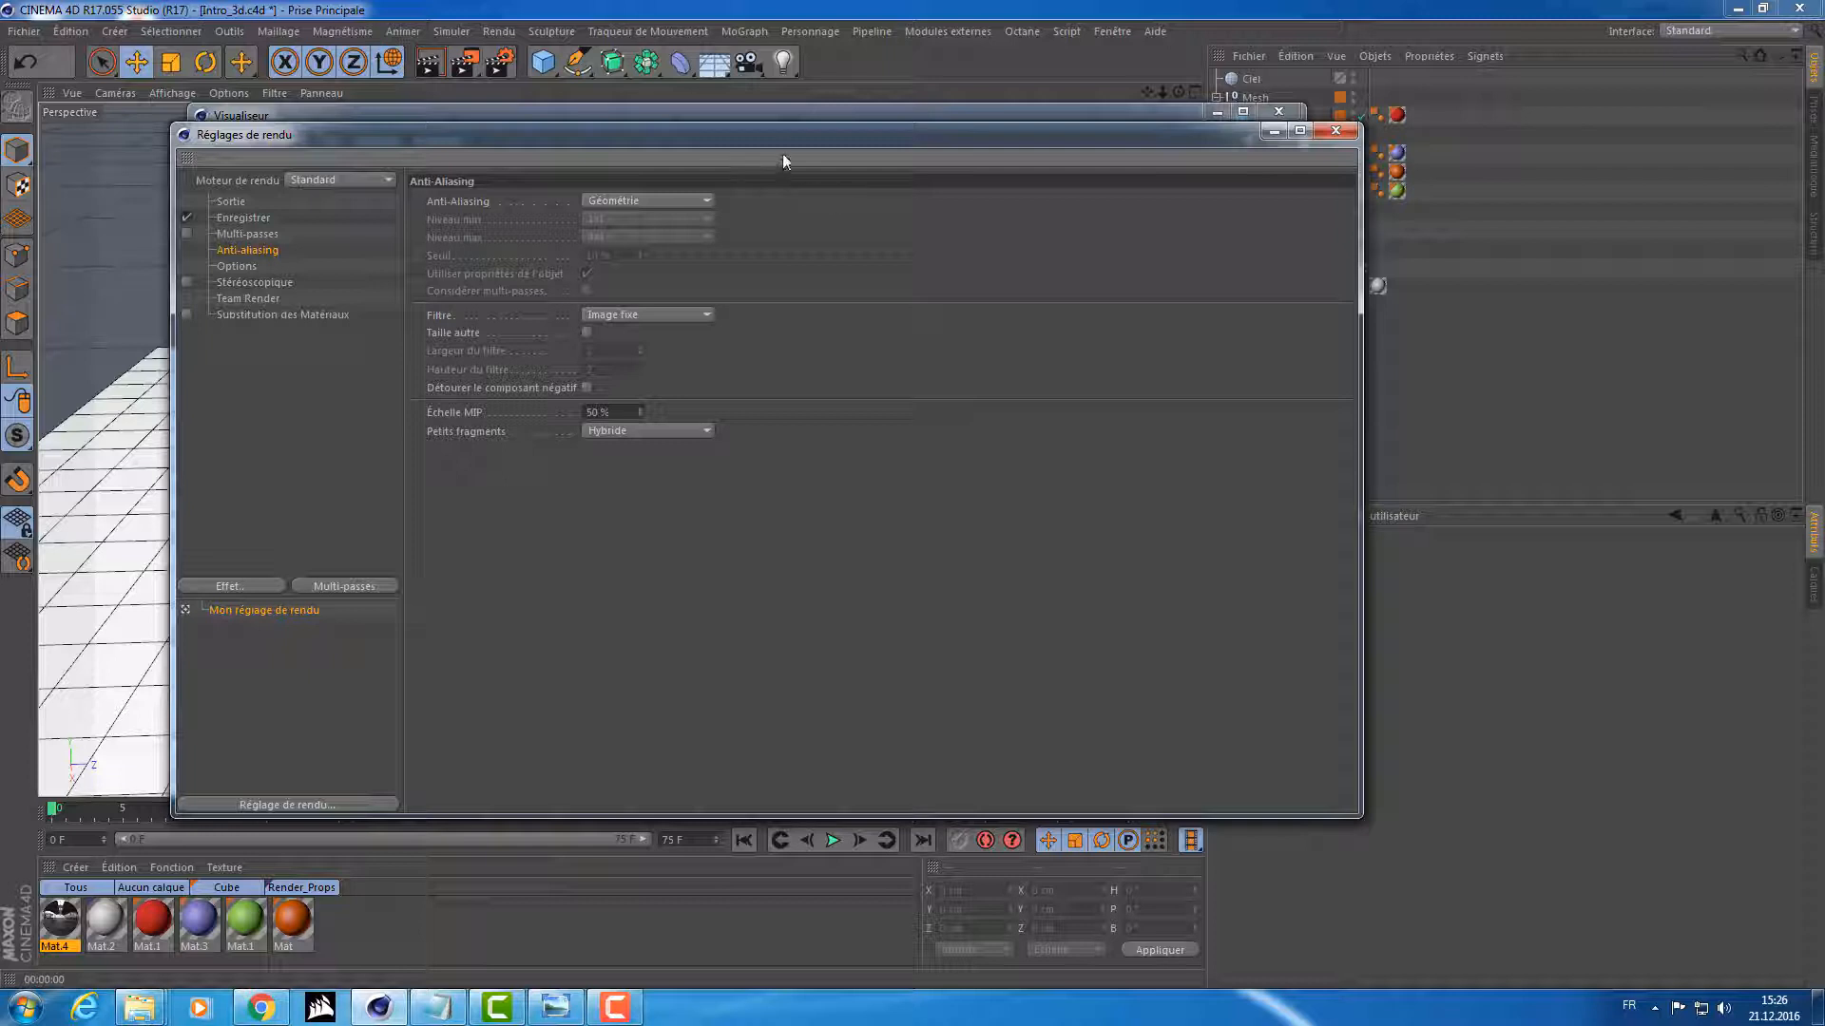
left_click_drag(811, 142, 916, 183)
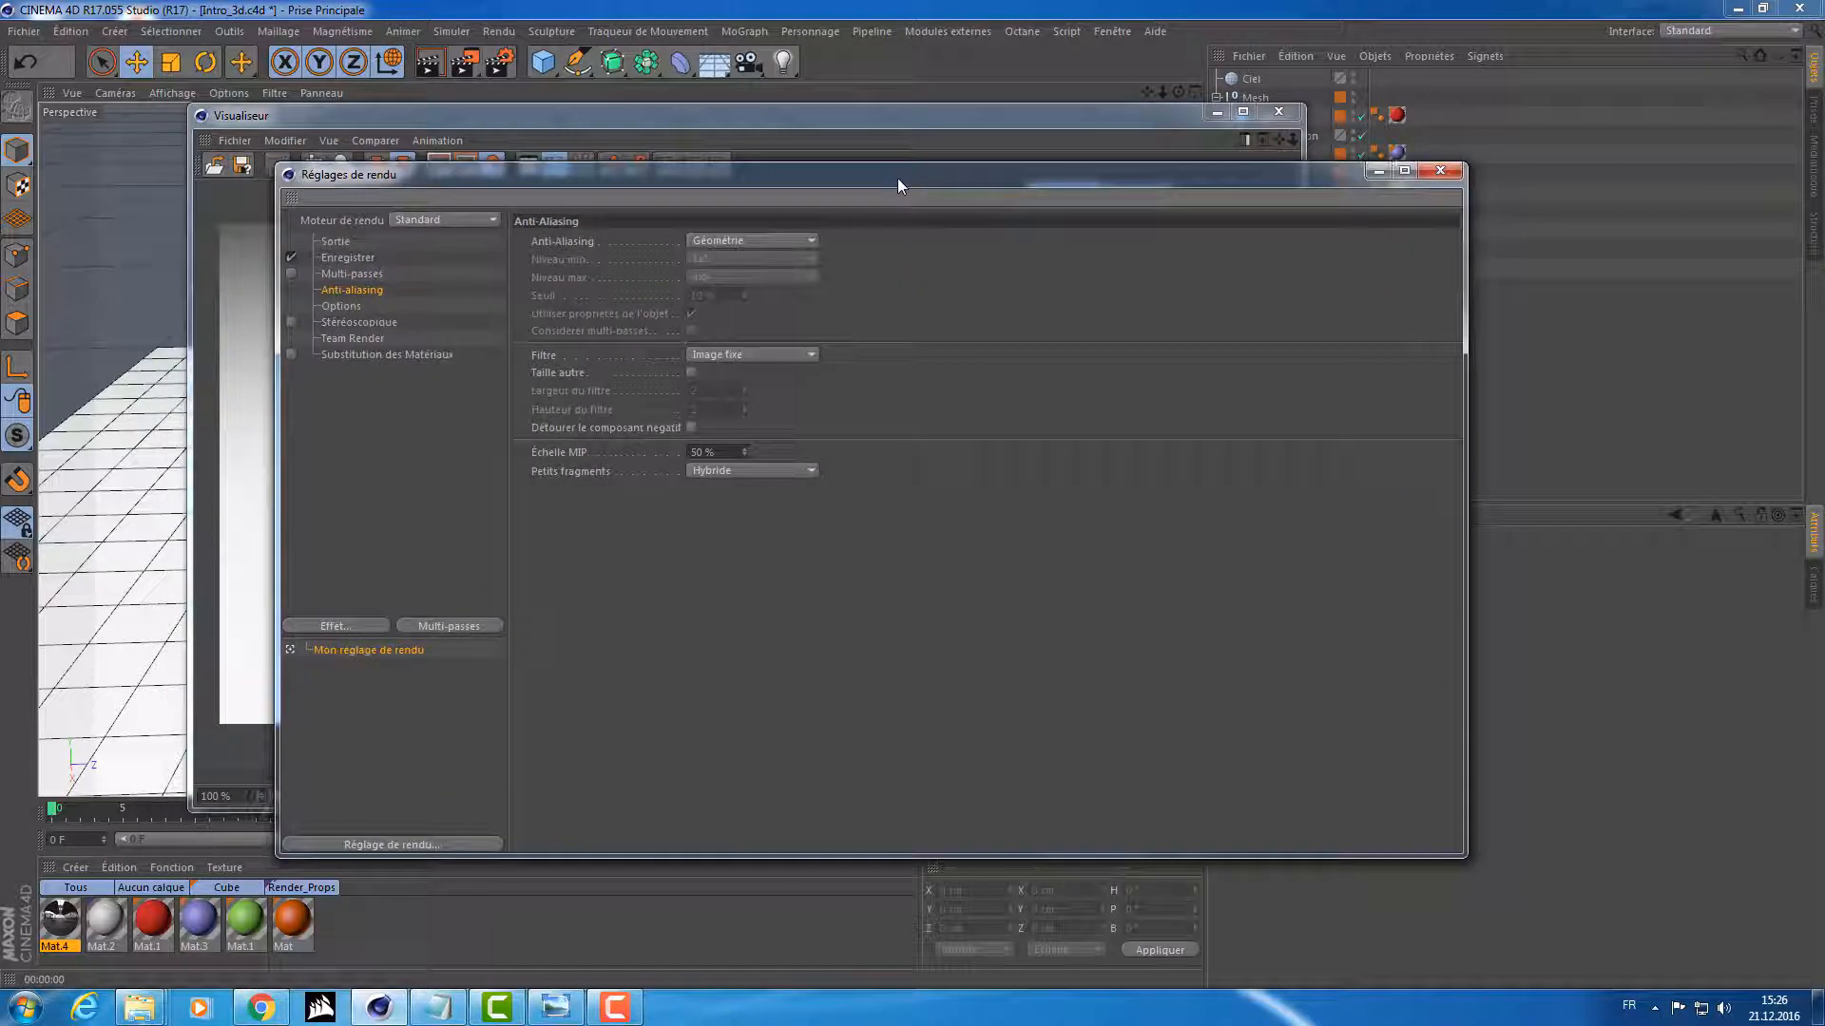
left_click(783, 237)
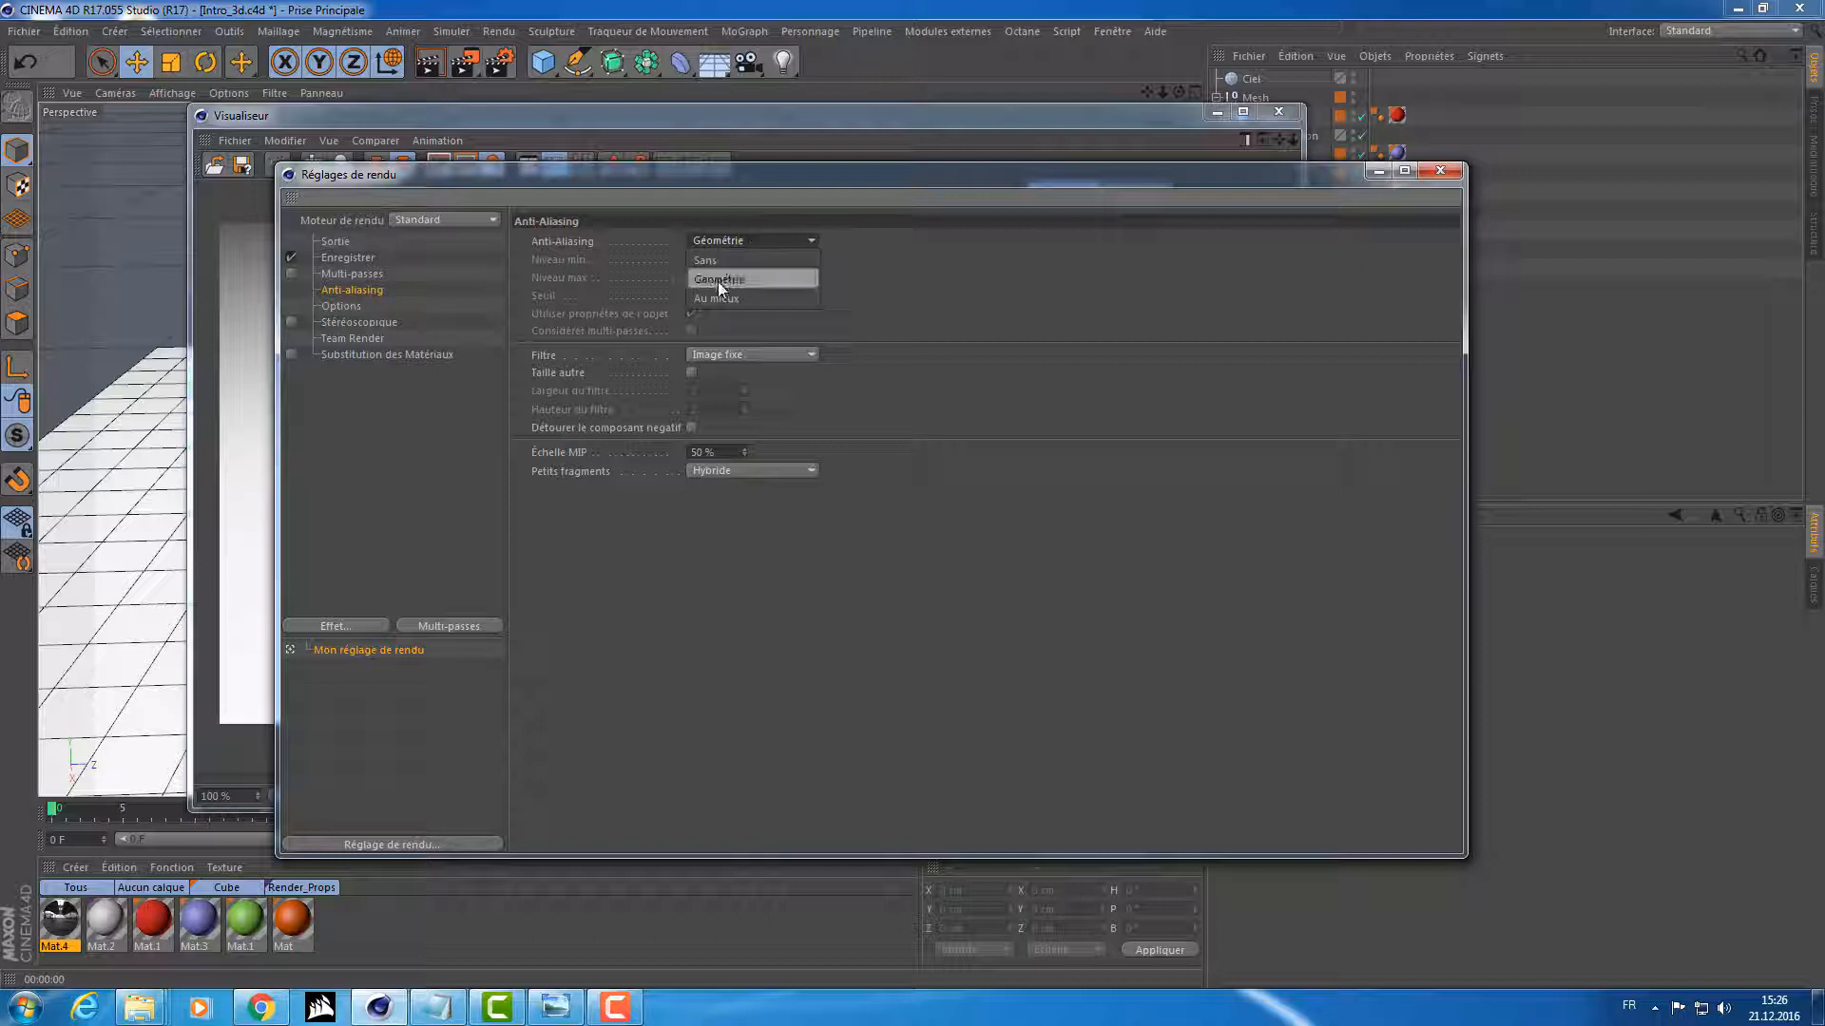
left_click(730, 354)
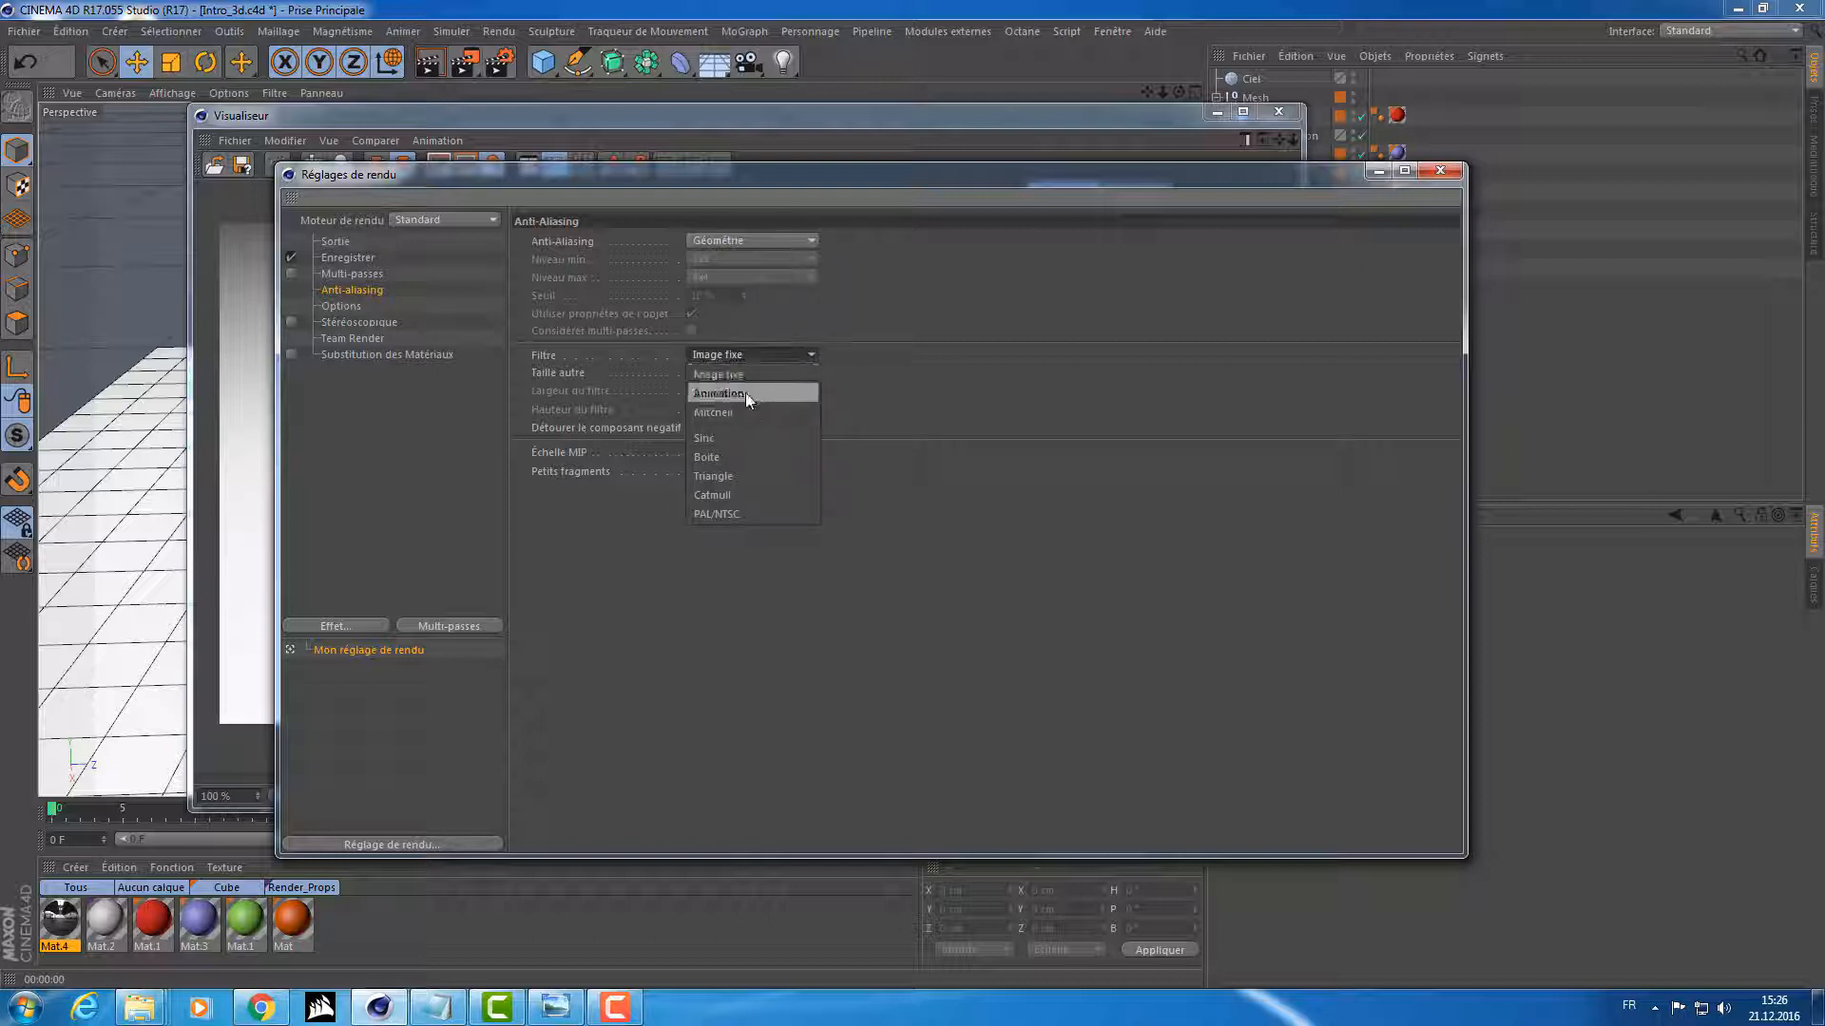
left_click(747, 393)
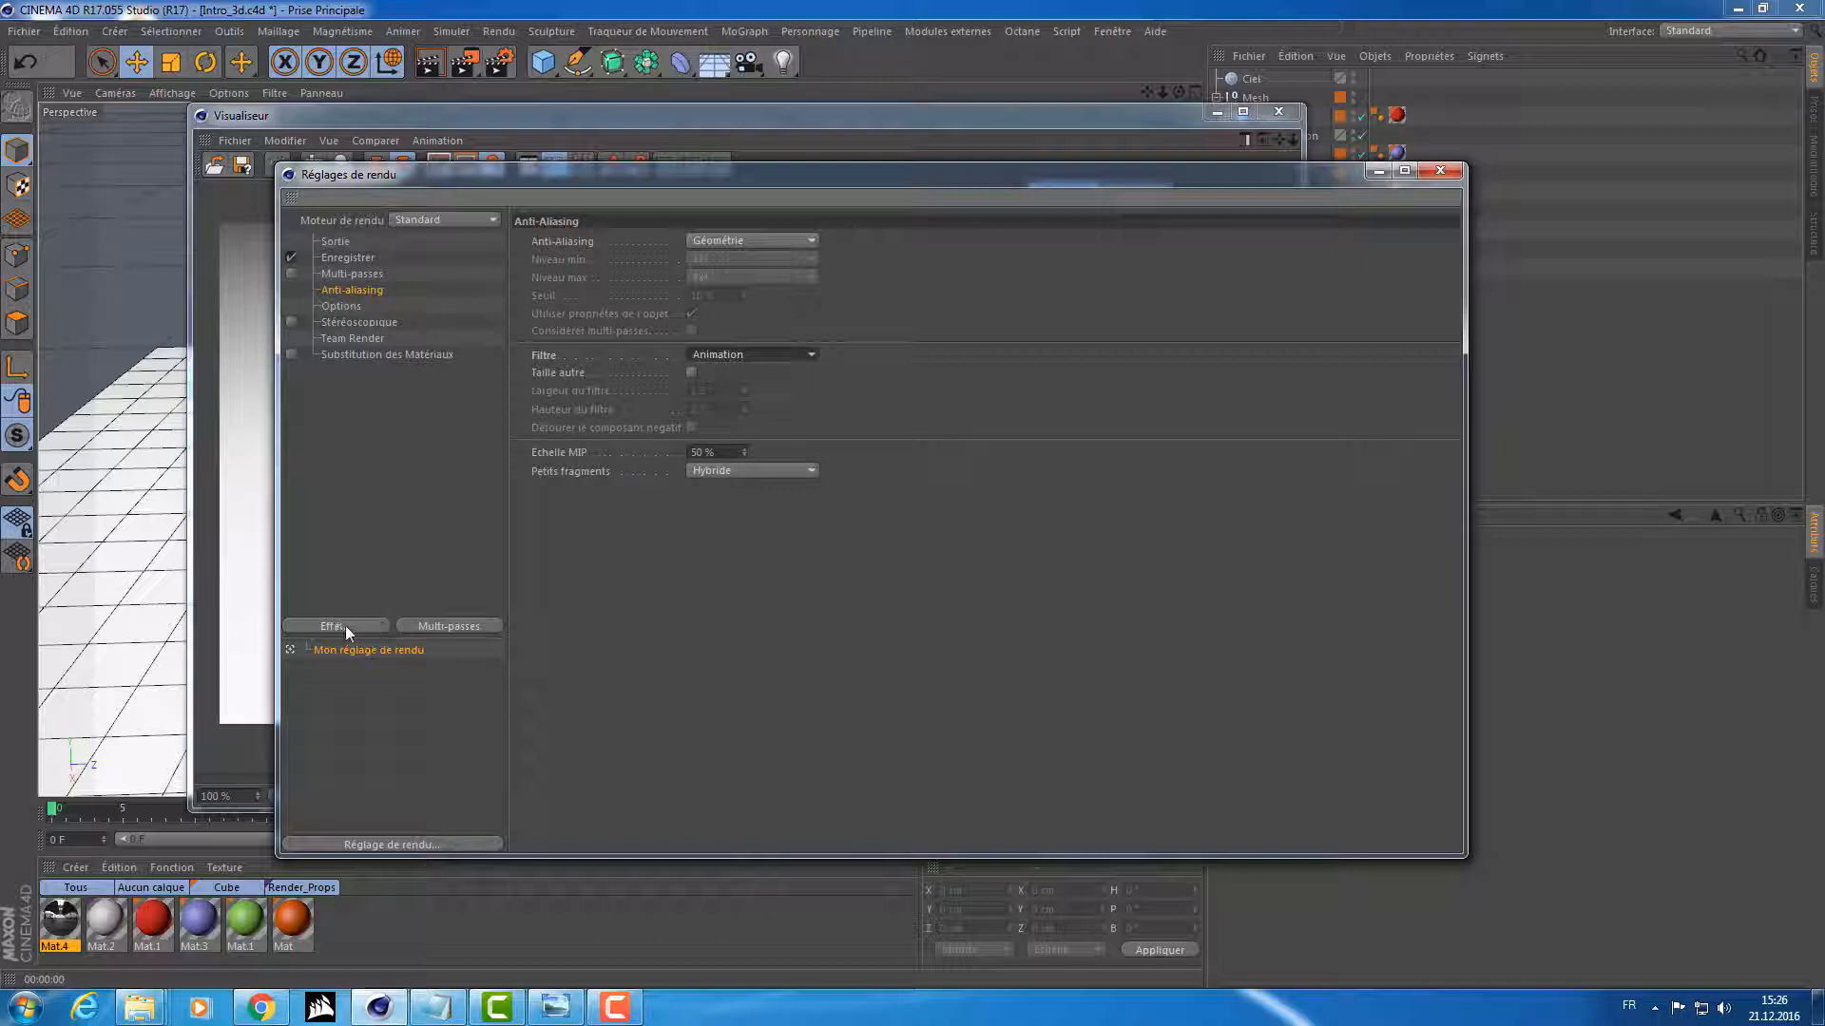
Step: Examine the general render options, the Team Render cache settings and the material substitution settings
left_click(354, 304)
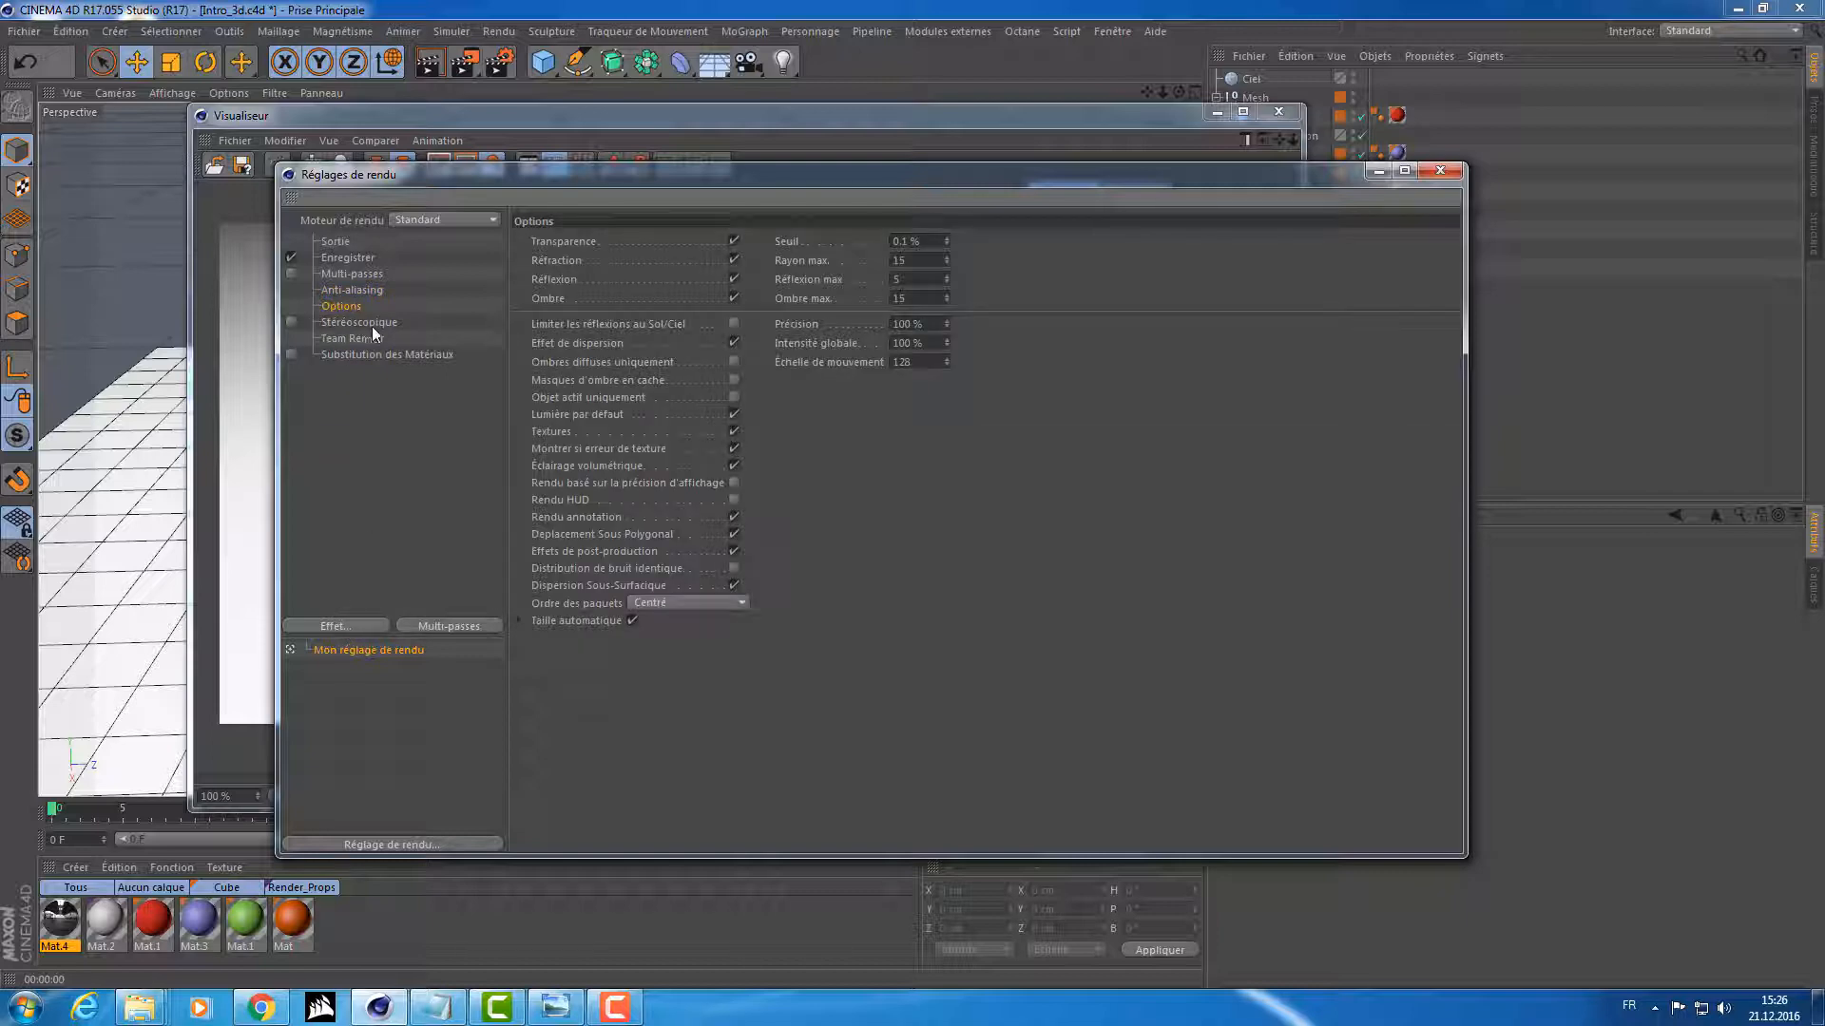
left_click(354, 340)
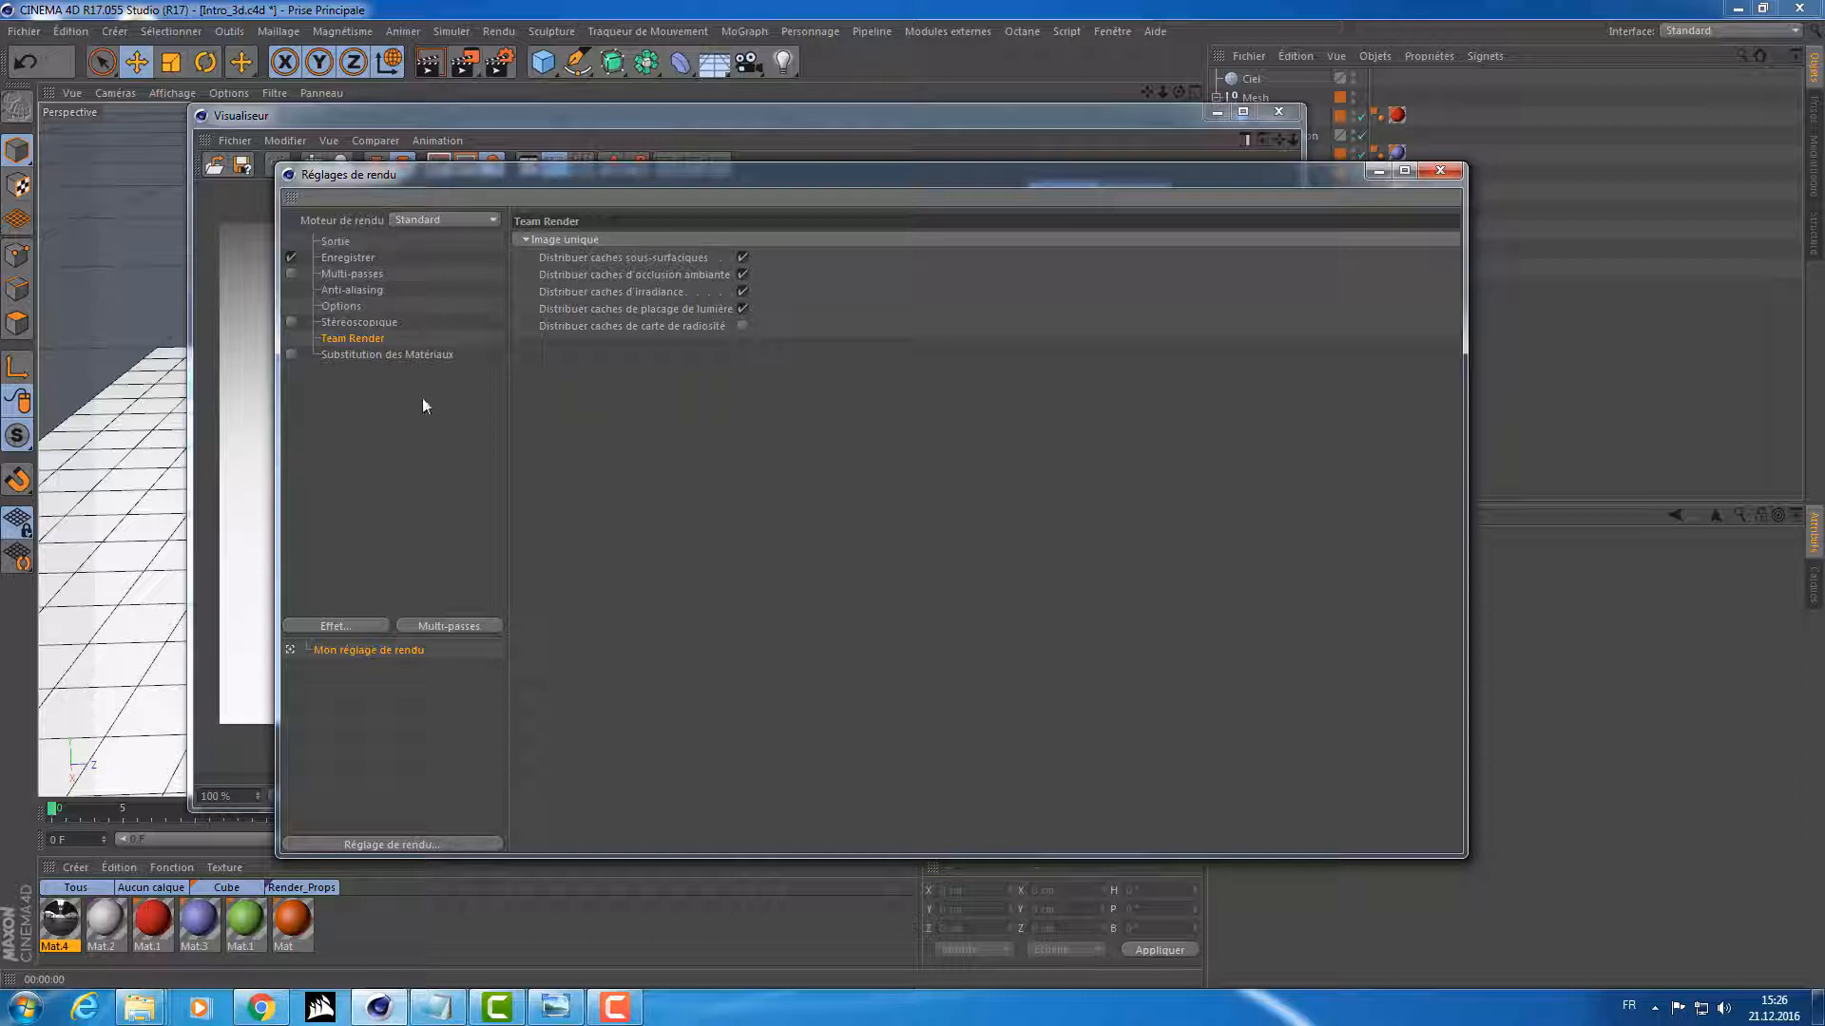
left_click(377, 354)
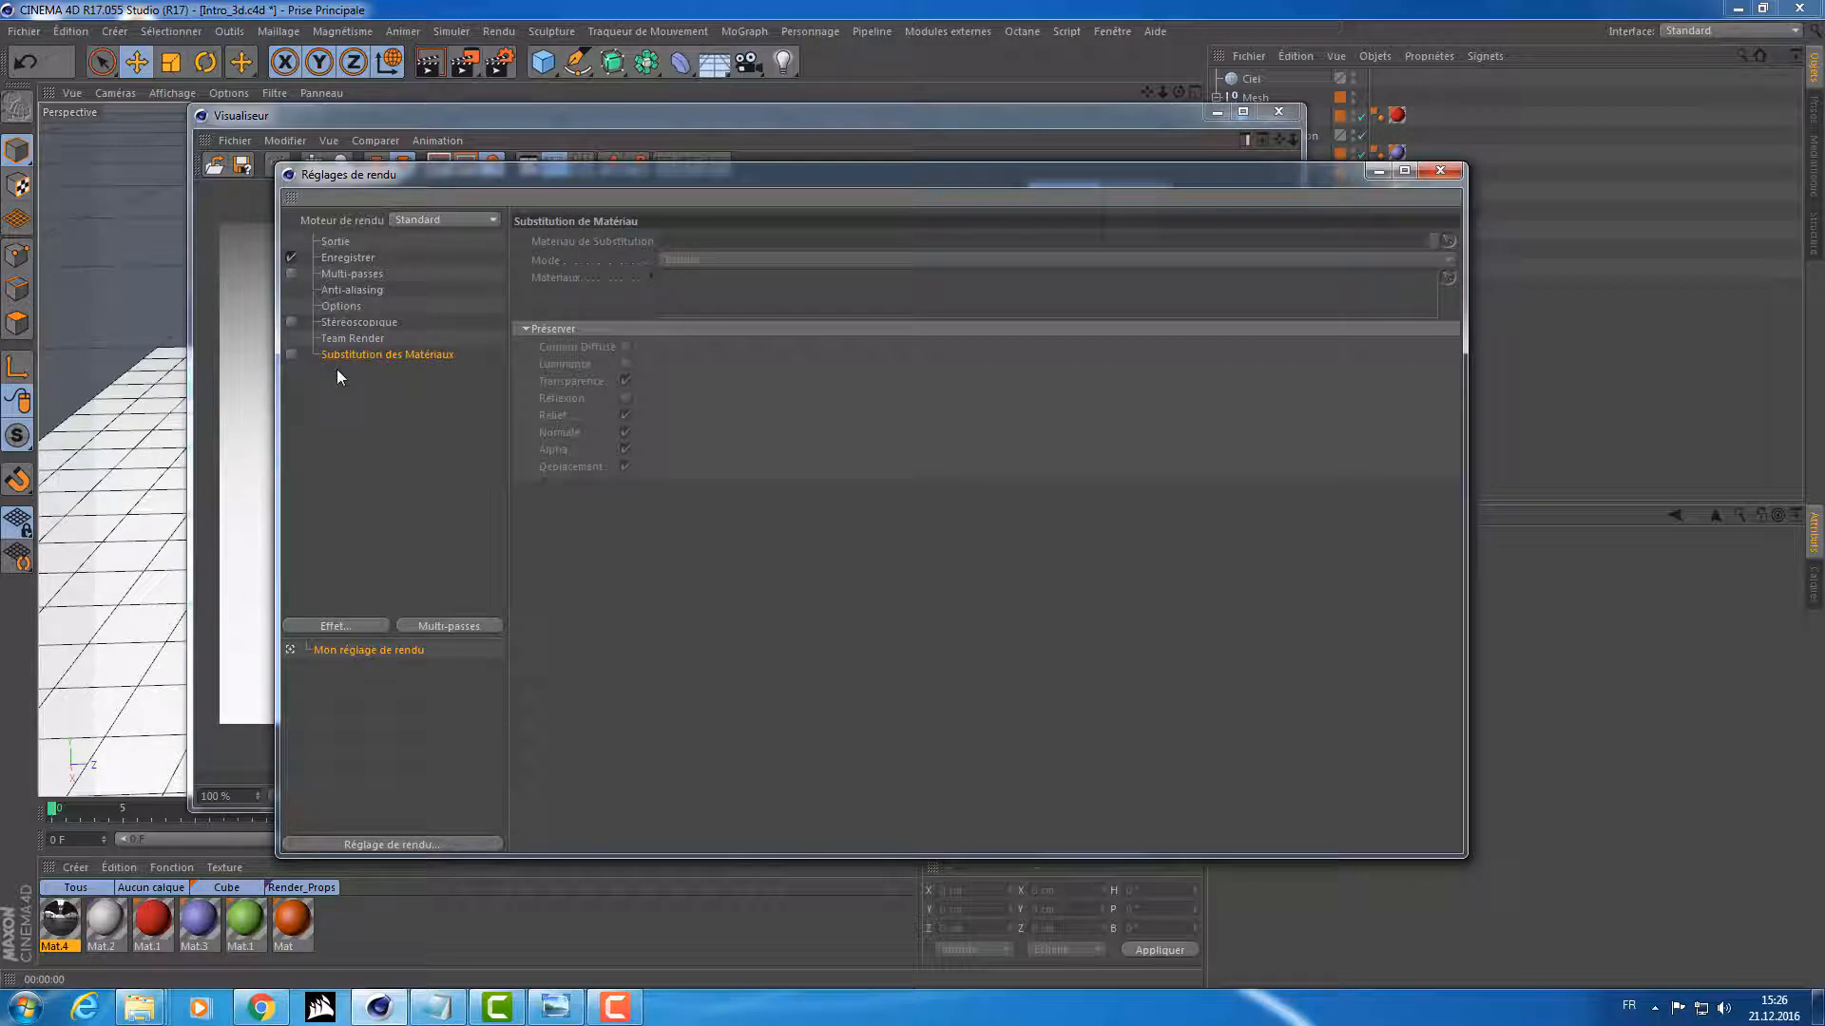
left_click_drag(325, 367, 438, 374)
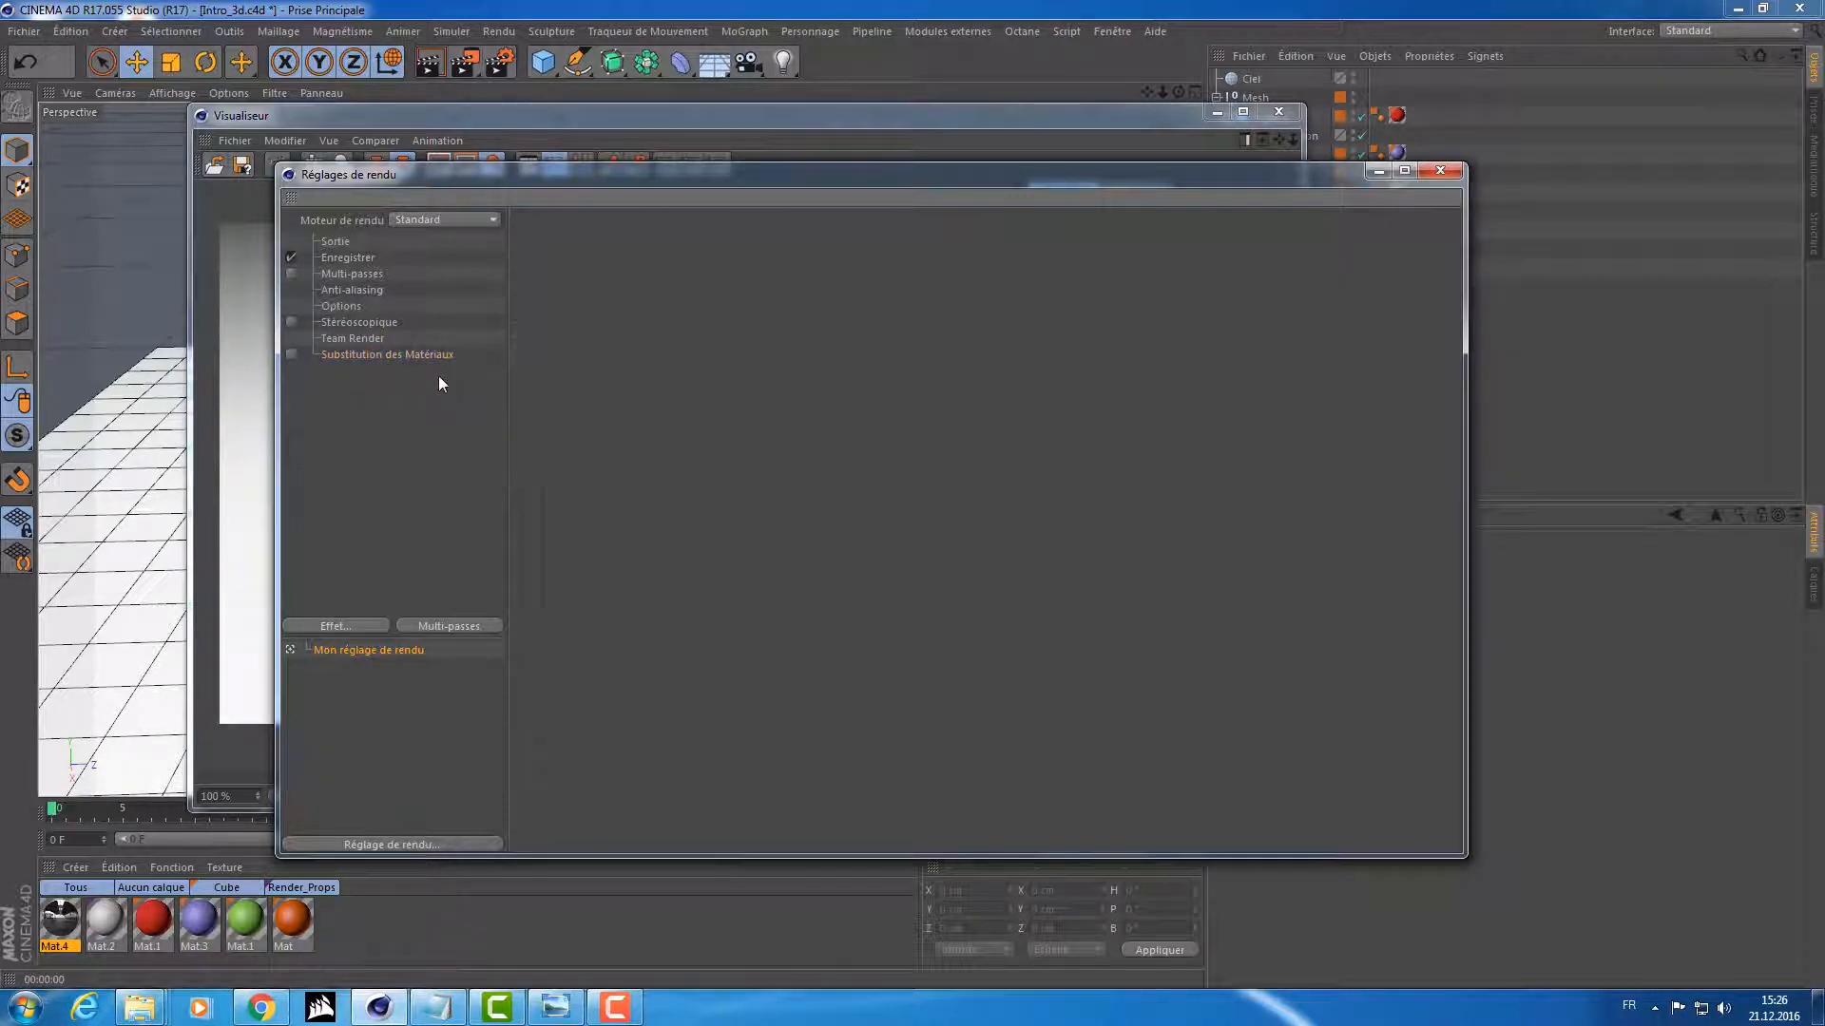
Step: Add the Illumination globale and Occlusion ambiante effects to the render settings
left_click(333, 625)
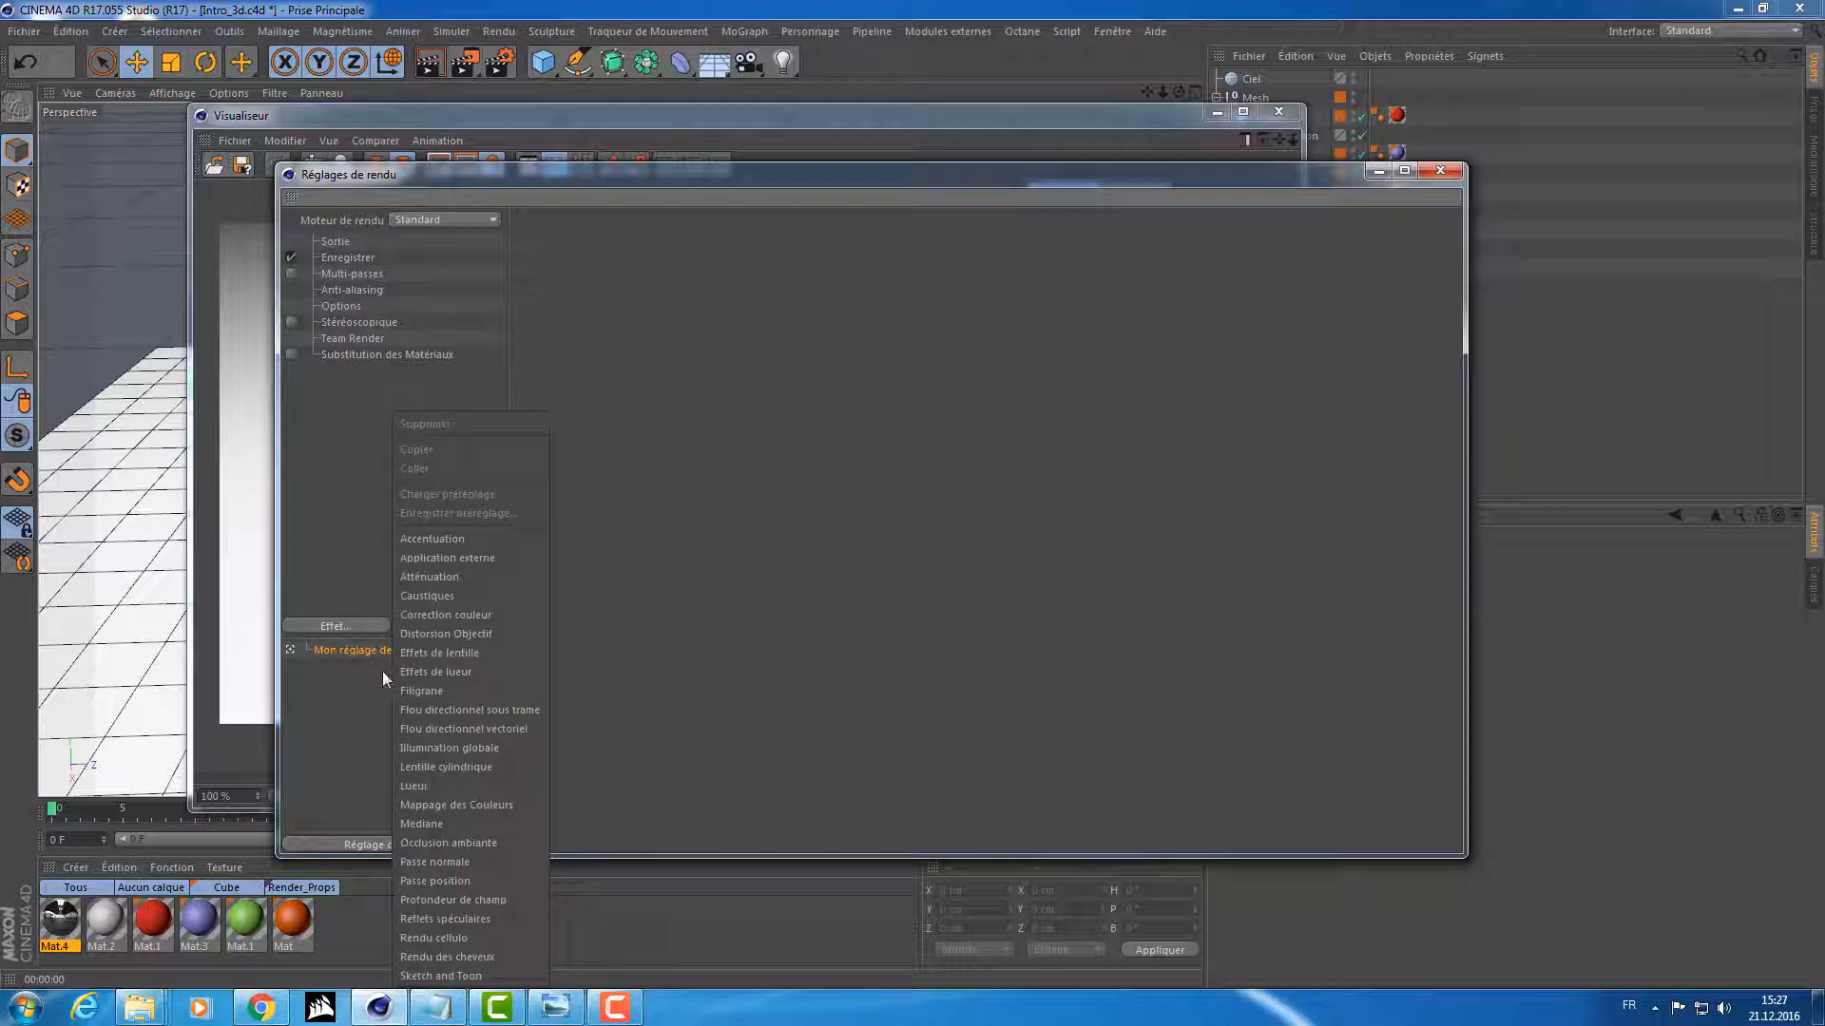
left_click(436, 749)
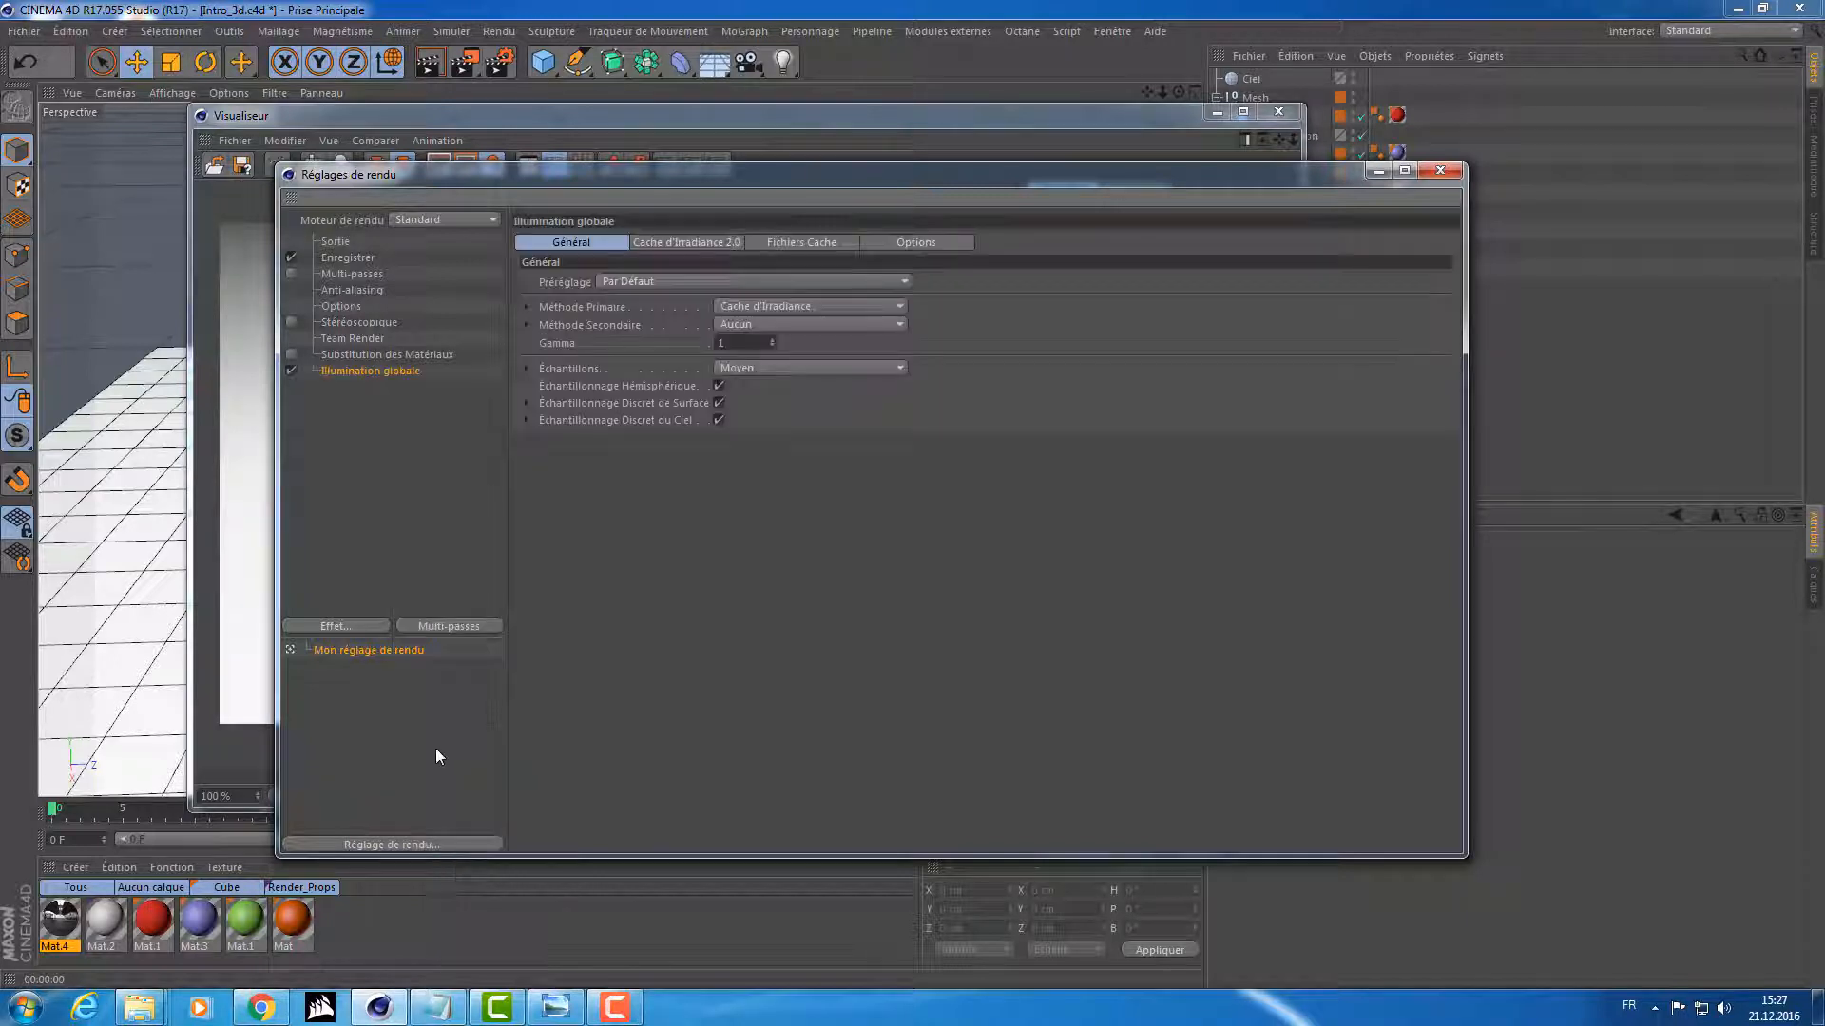
left_click(346, 625)
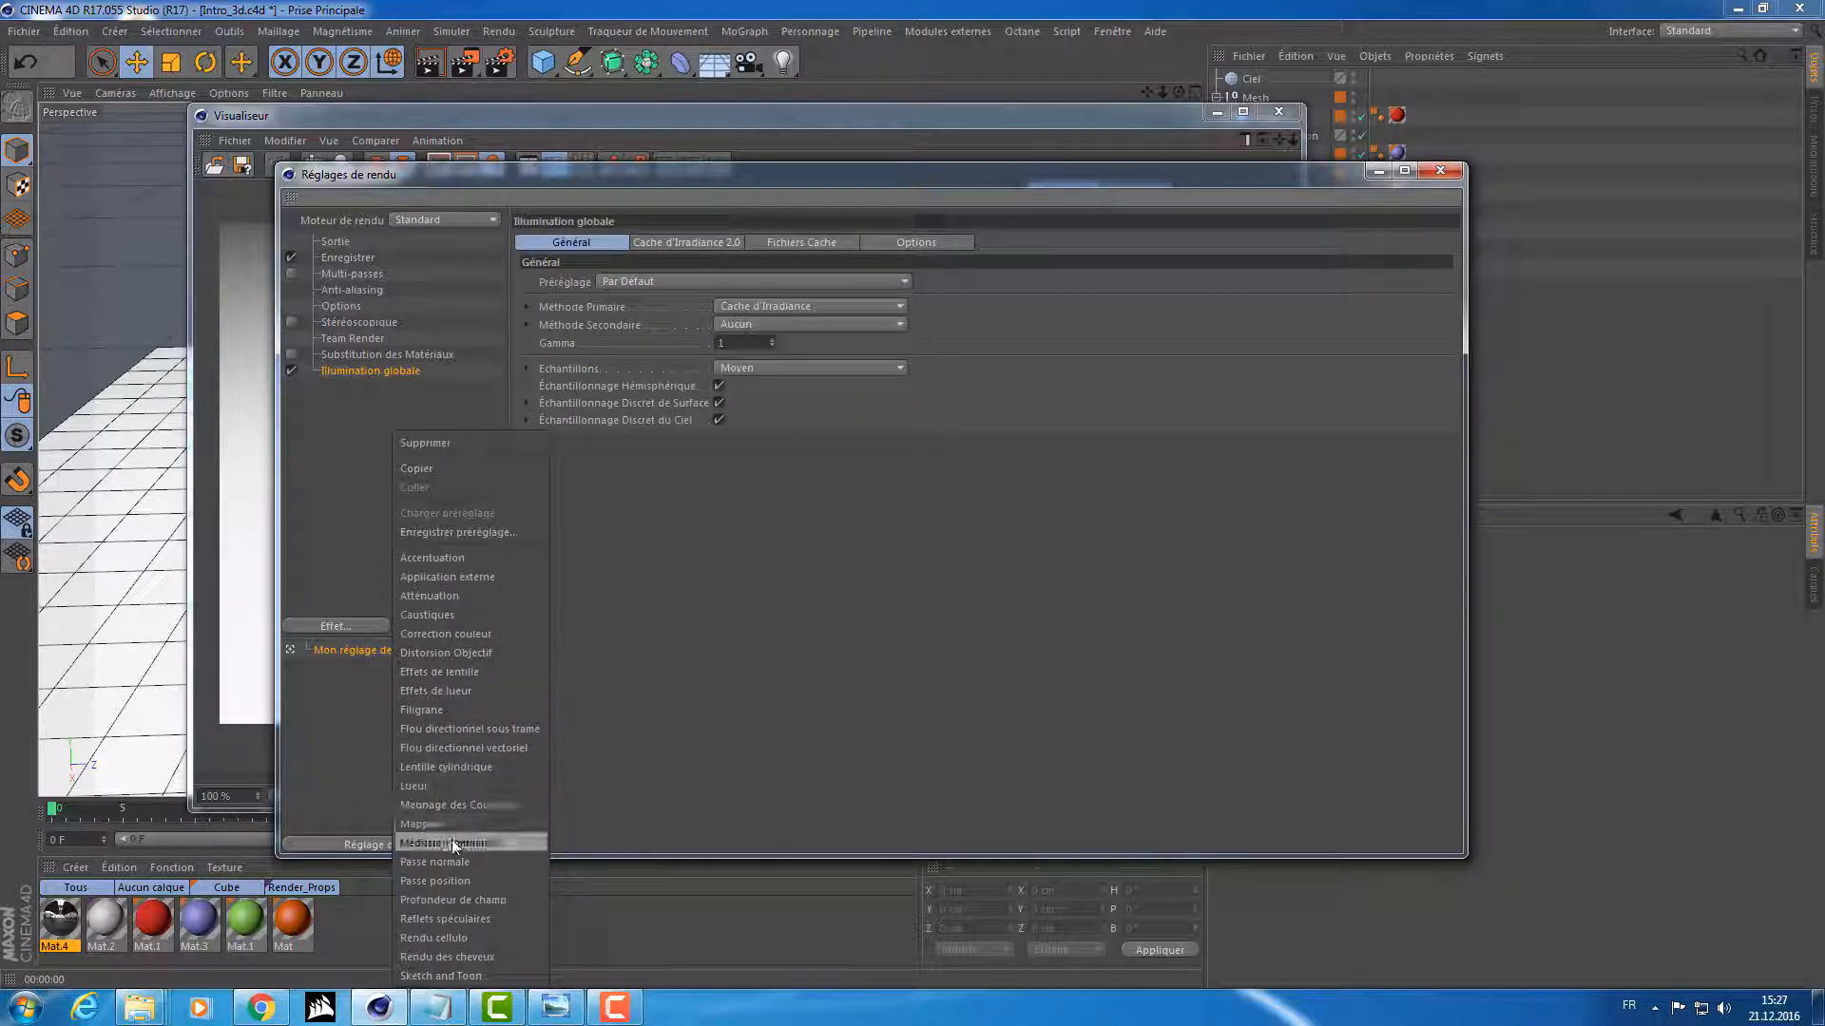
left_click(453, 842)
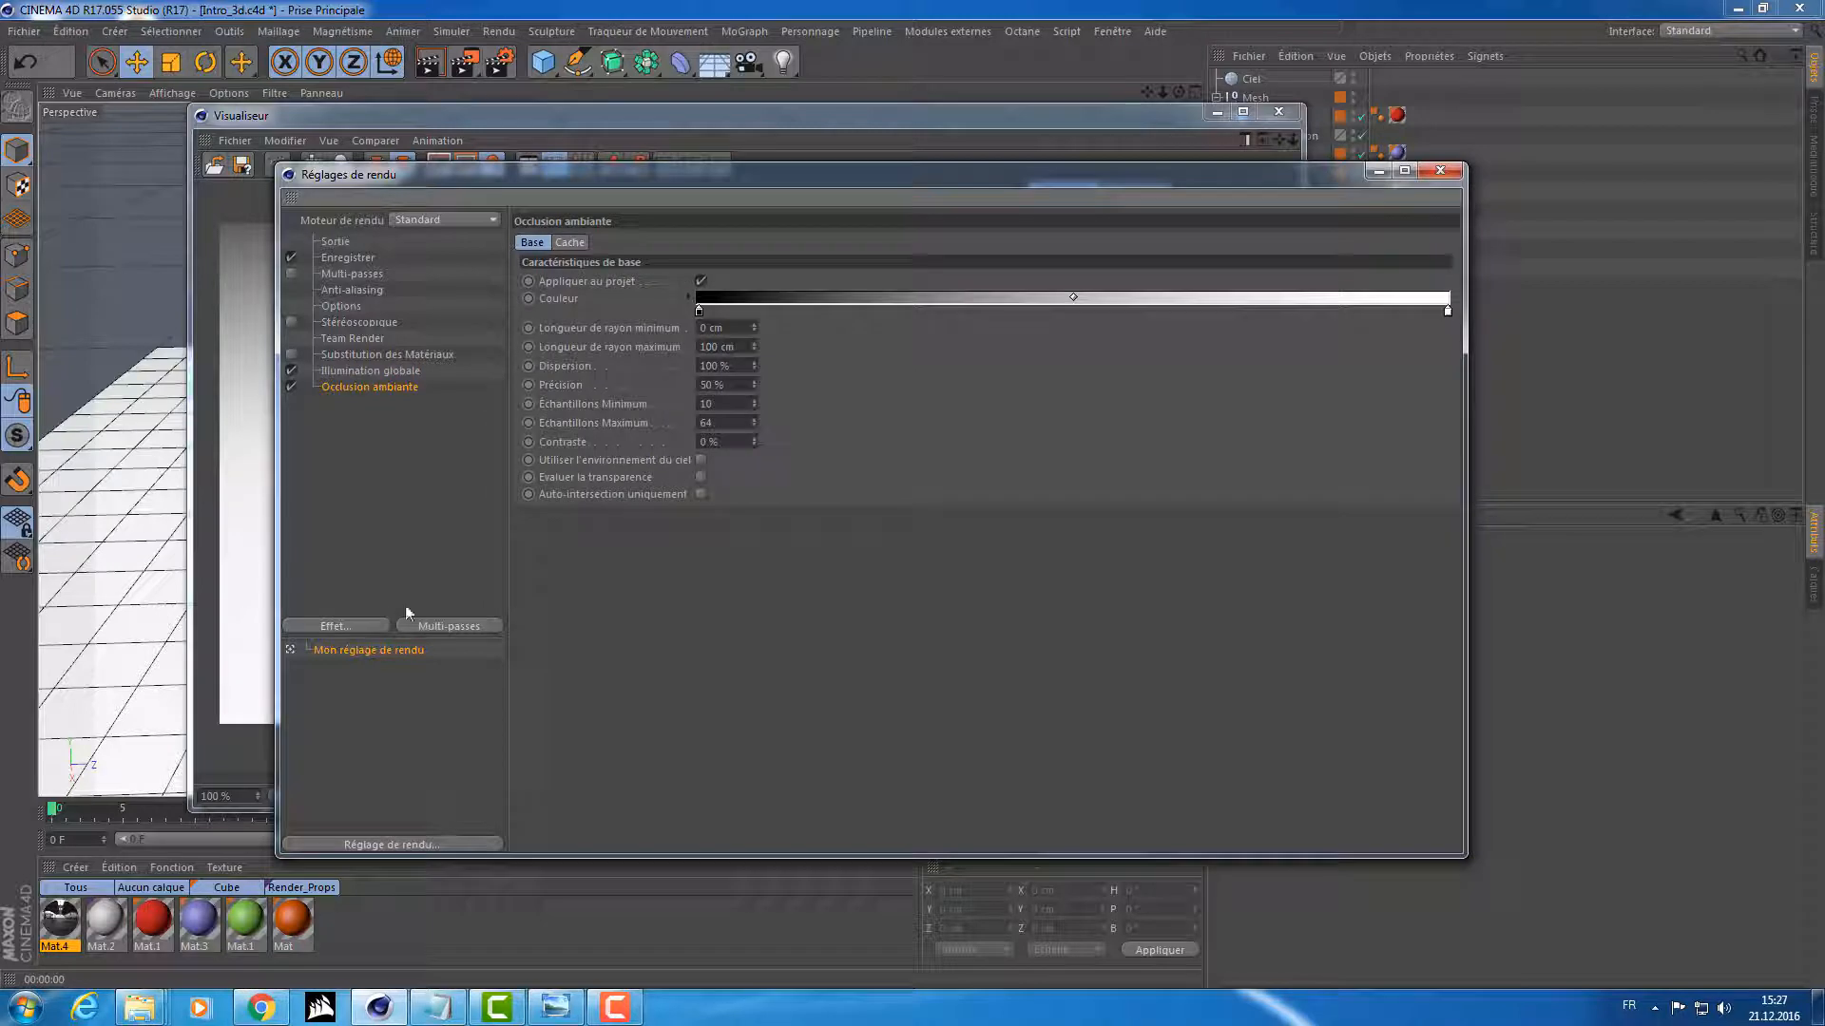
Step: Disable both added effects and arrange the render settings beside the Visualiseur so the existing render can be seen
left_click(338, 372)
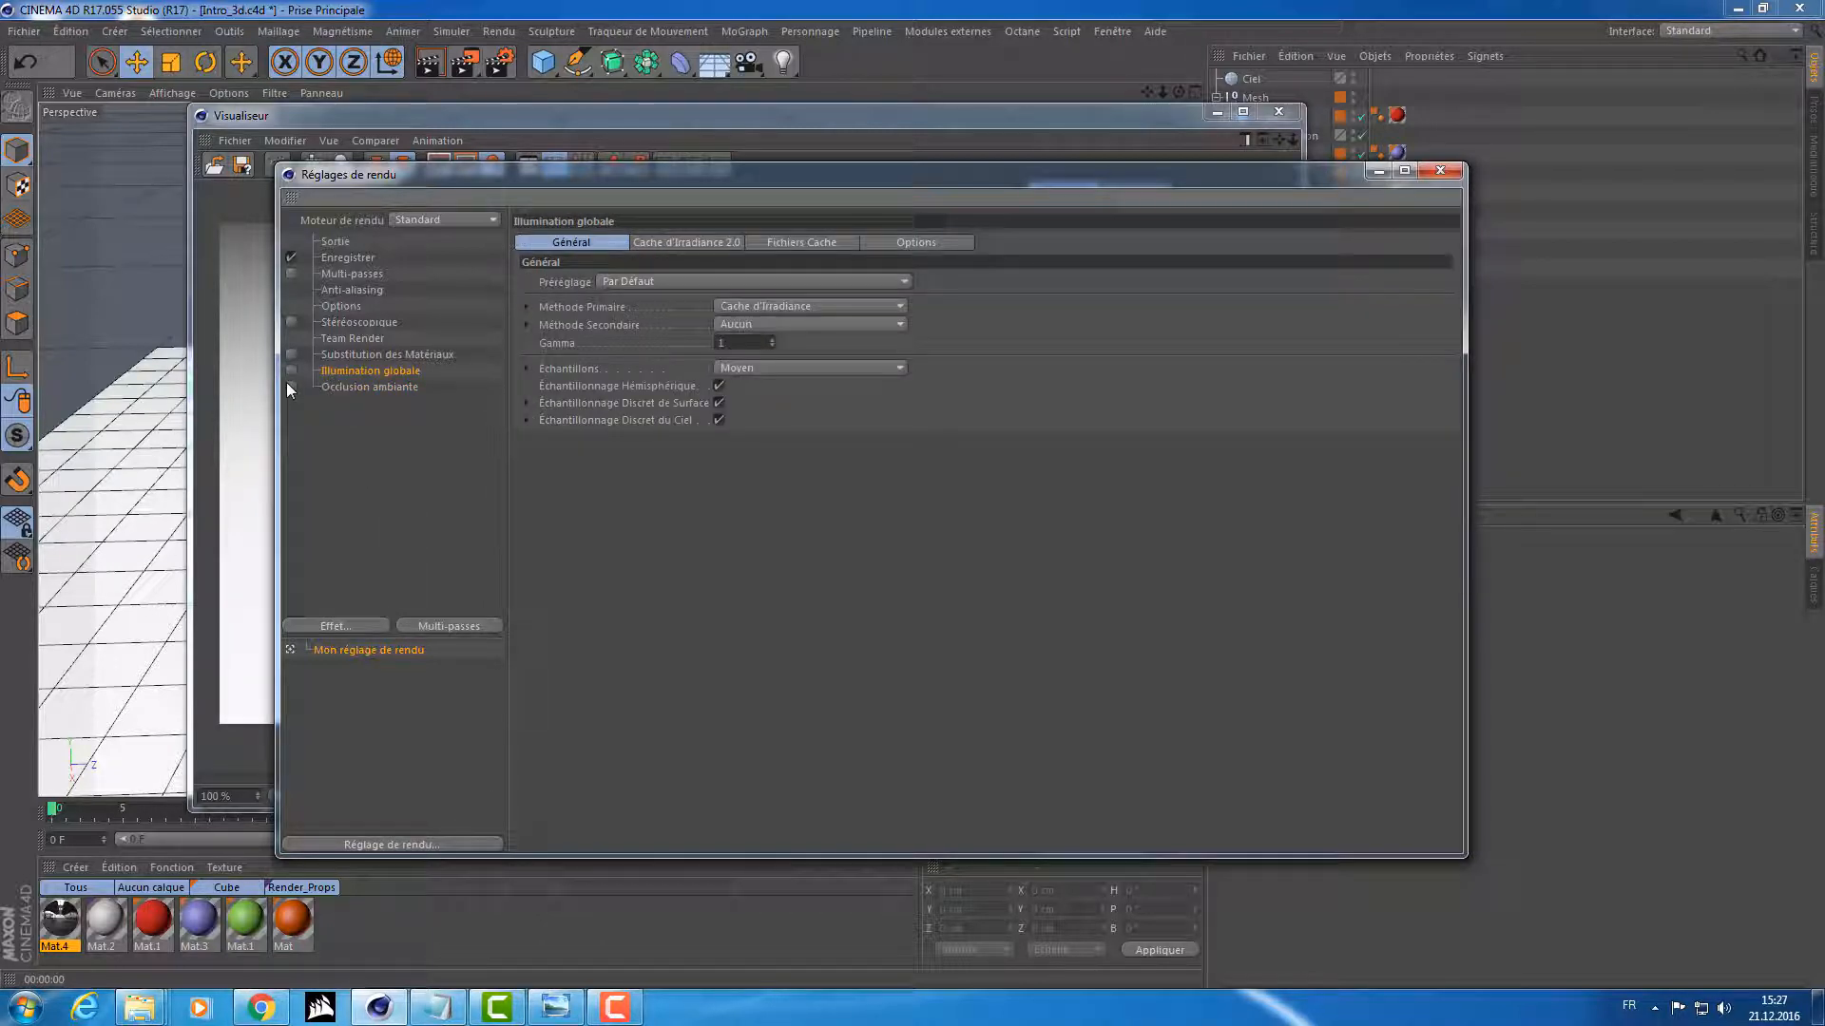
left_click(290, 372)
left_click_drag(551, 178, 659, 710)
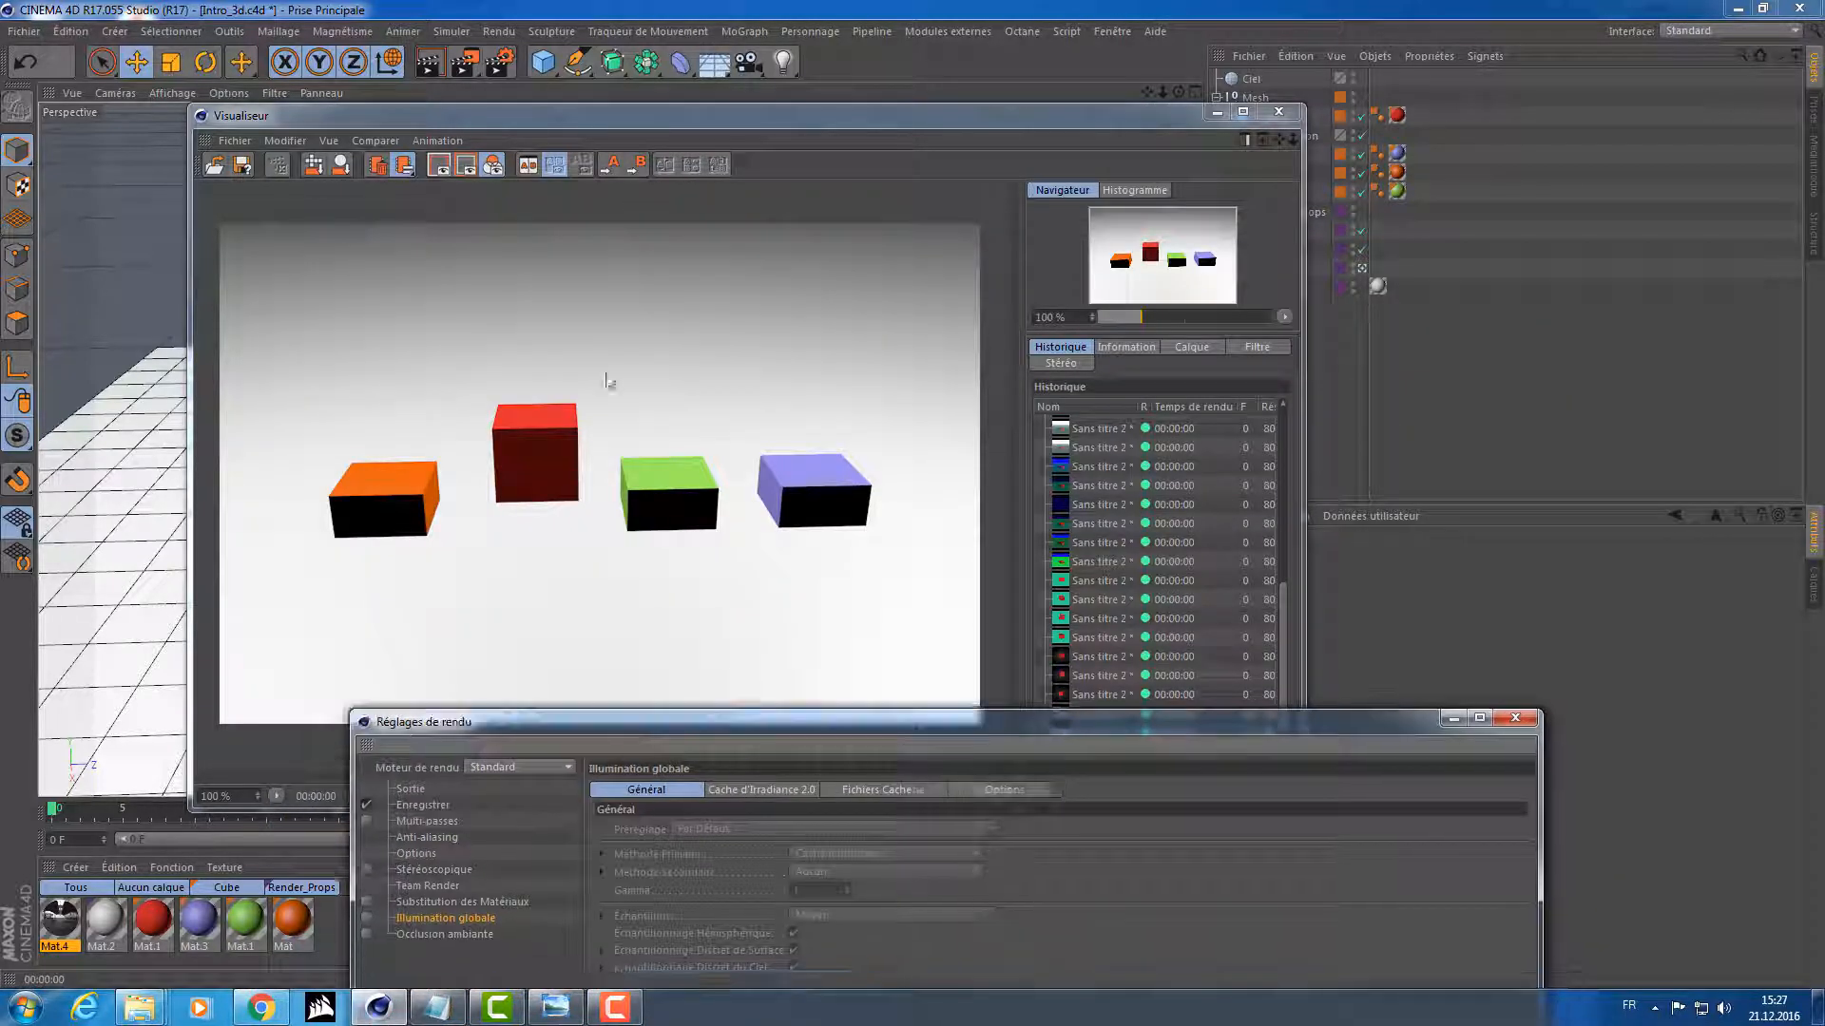
left_click_drag(681, 116, 504, 21)
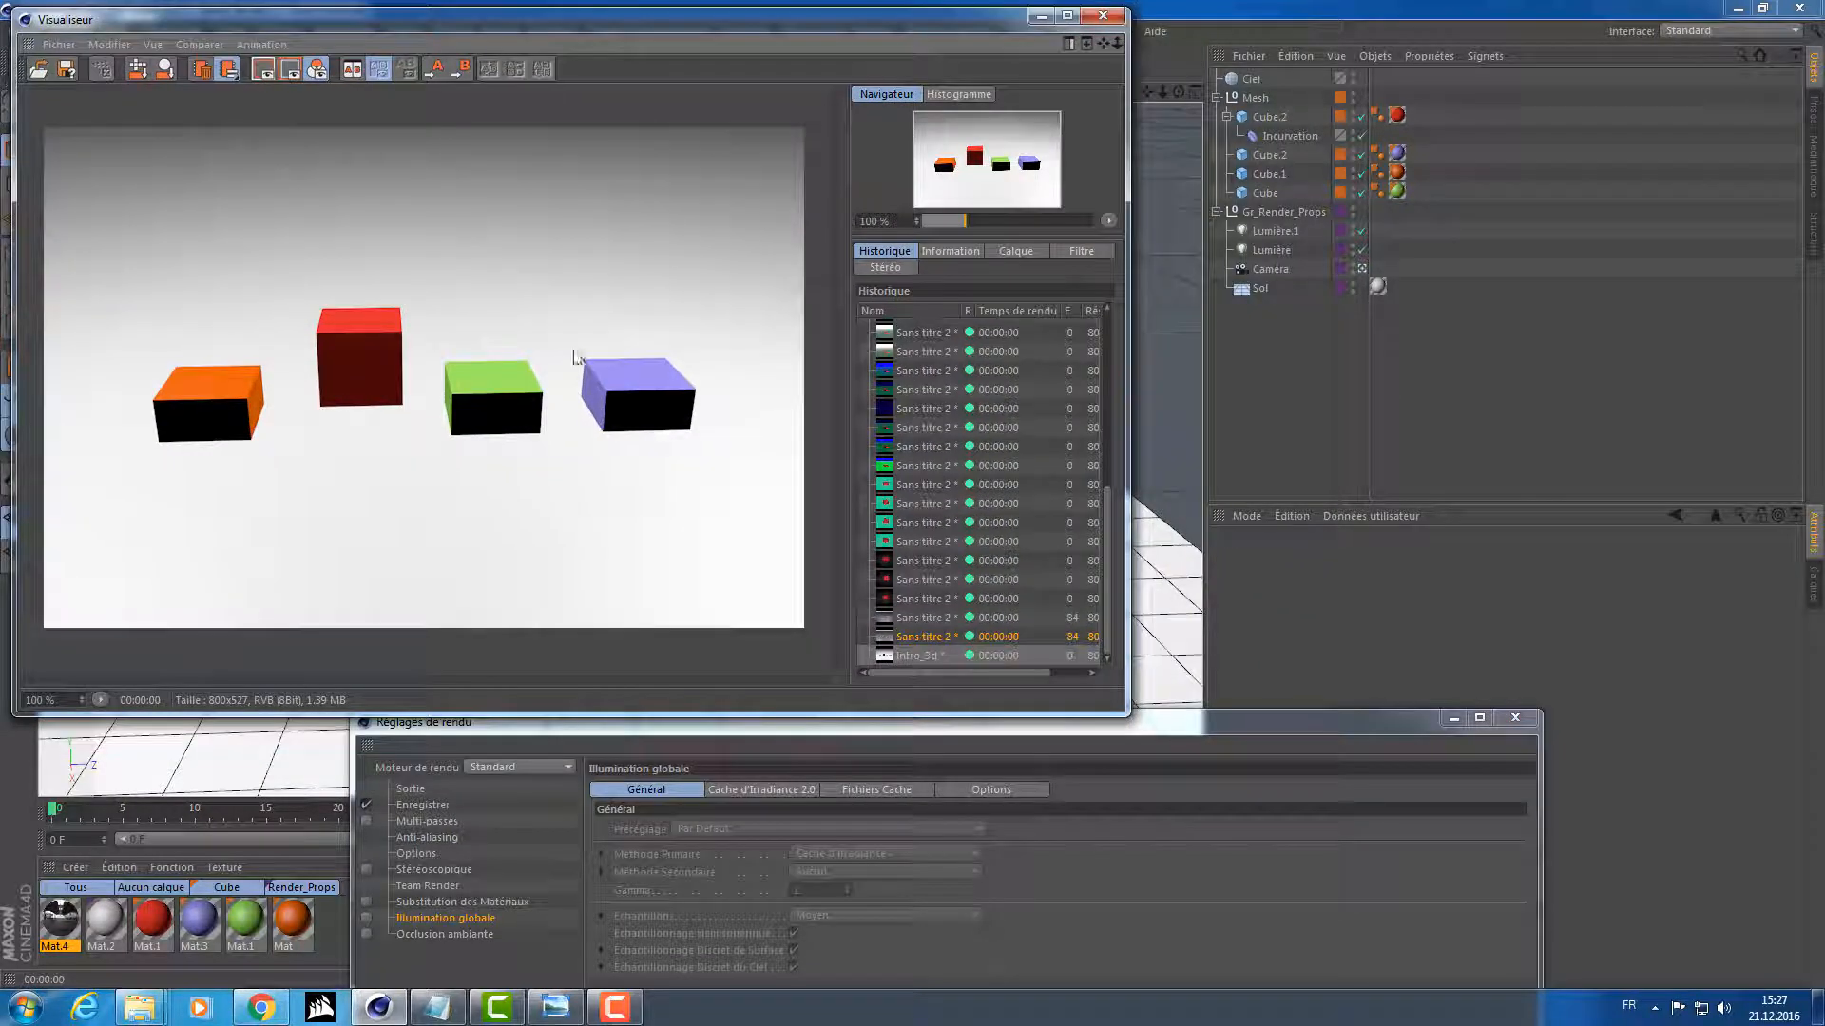
left_click(813, 736)
left_click_drag(813, 738, 977, 243)
left_click_drag(537, 506, 809, 507)
Step: Enable Illumination globale, turn off saving of the image, and render the scene to the Visualiseur
left_click(824, 437)
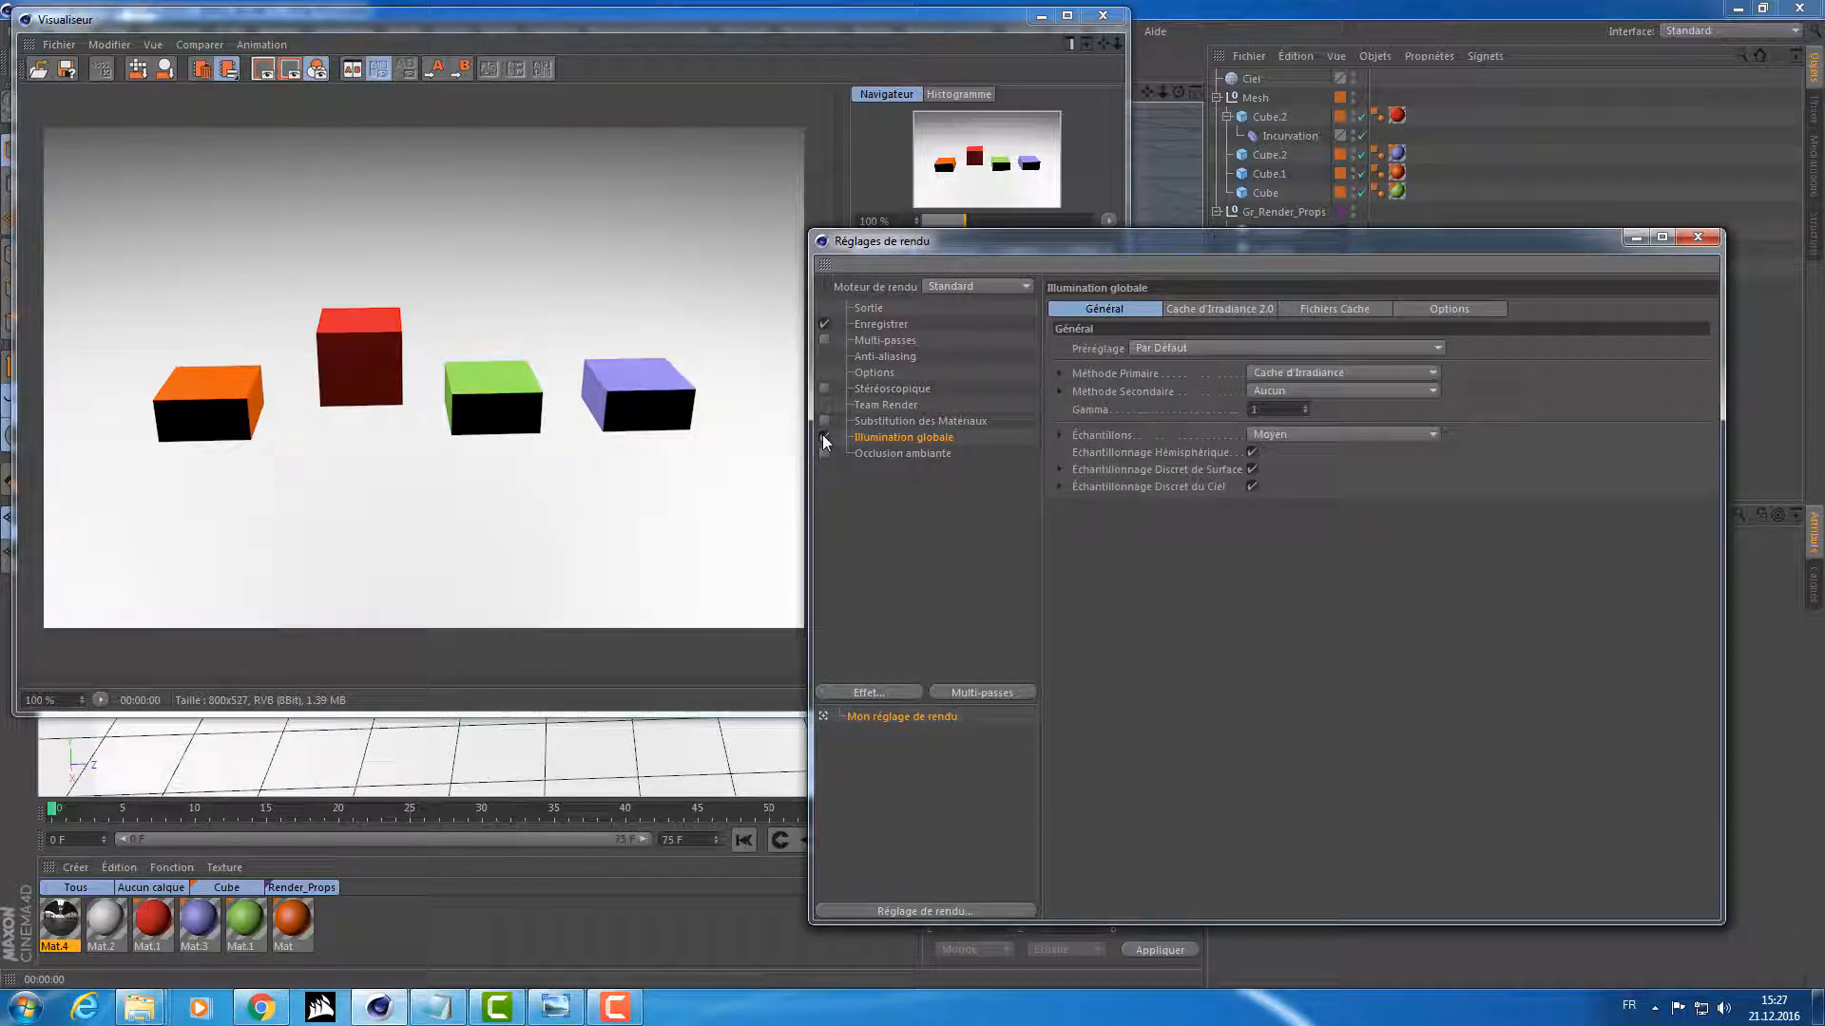
left_click(847, 323)
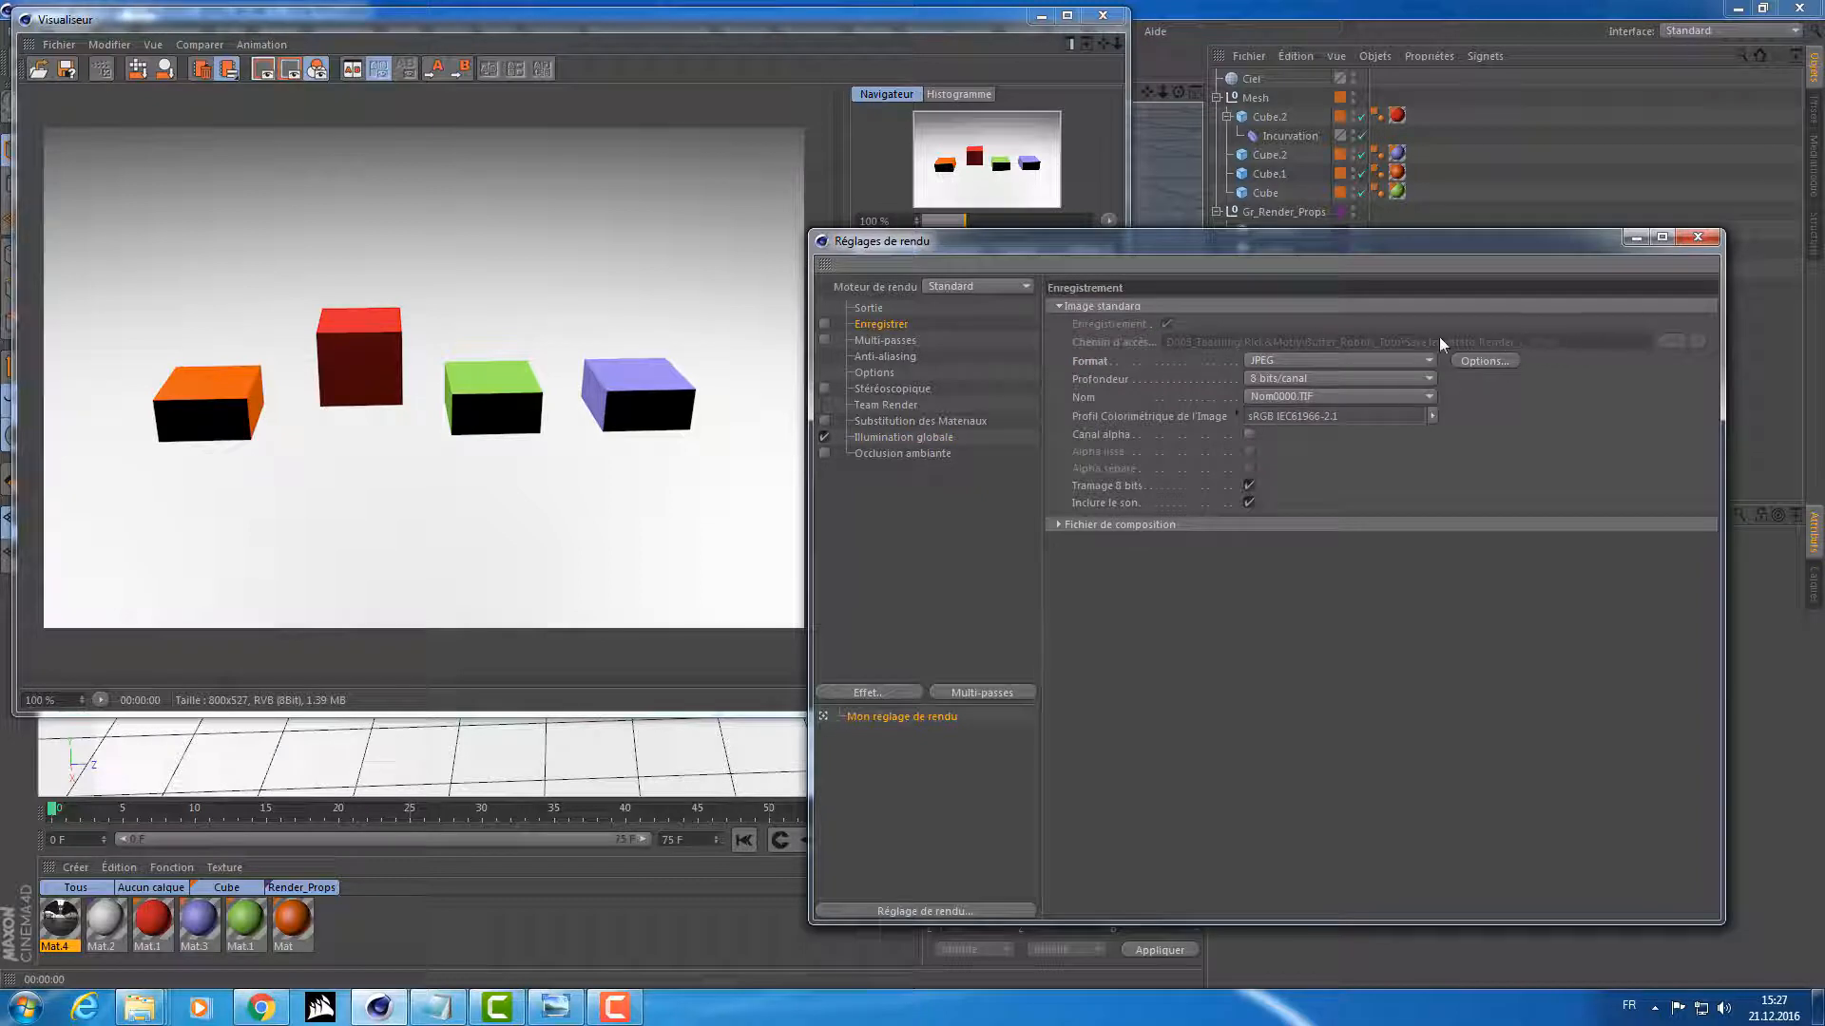
left_click(682, 253)
left_click_drag(641, 19, 639, 110)
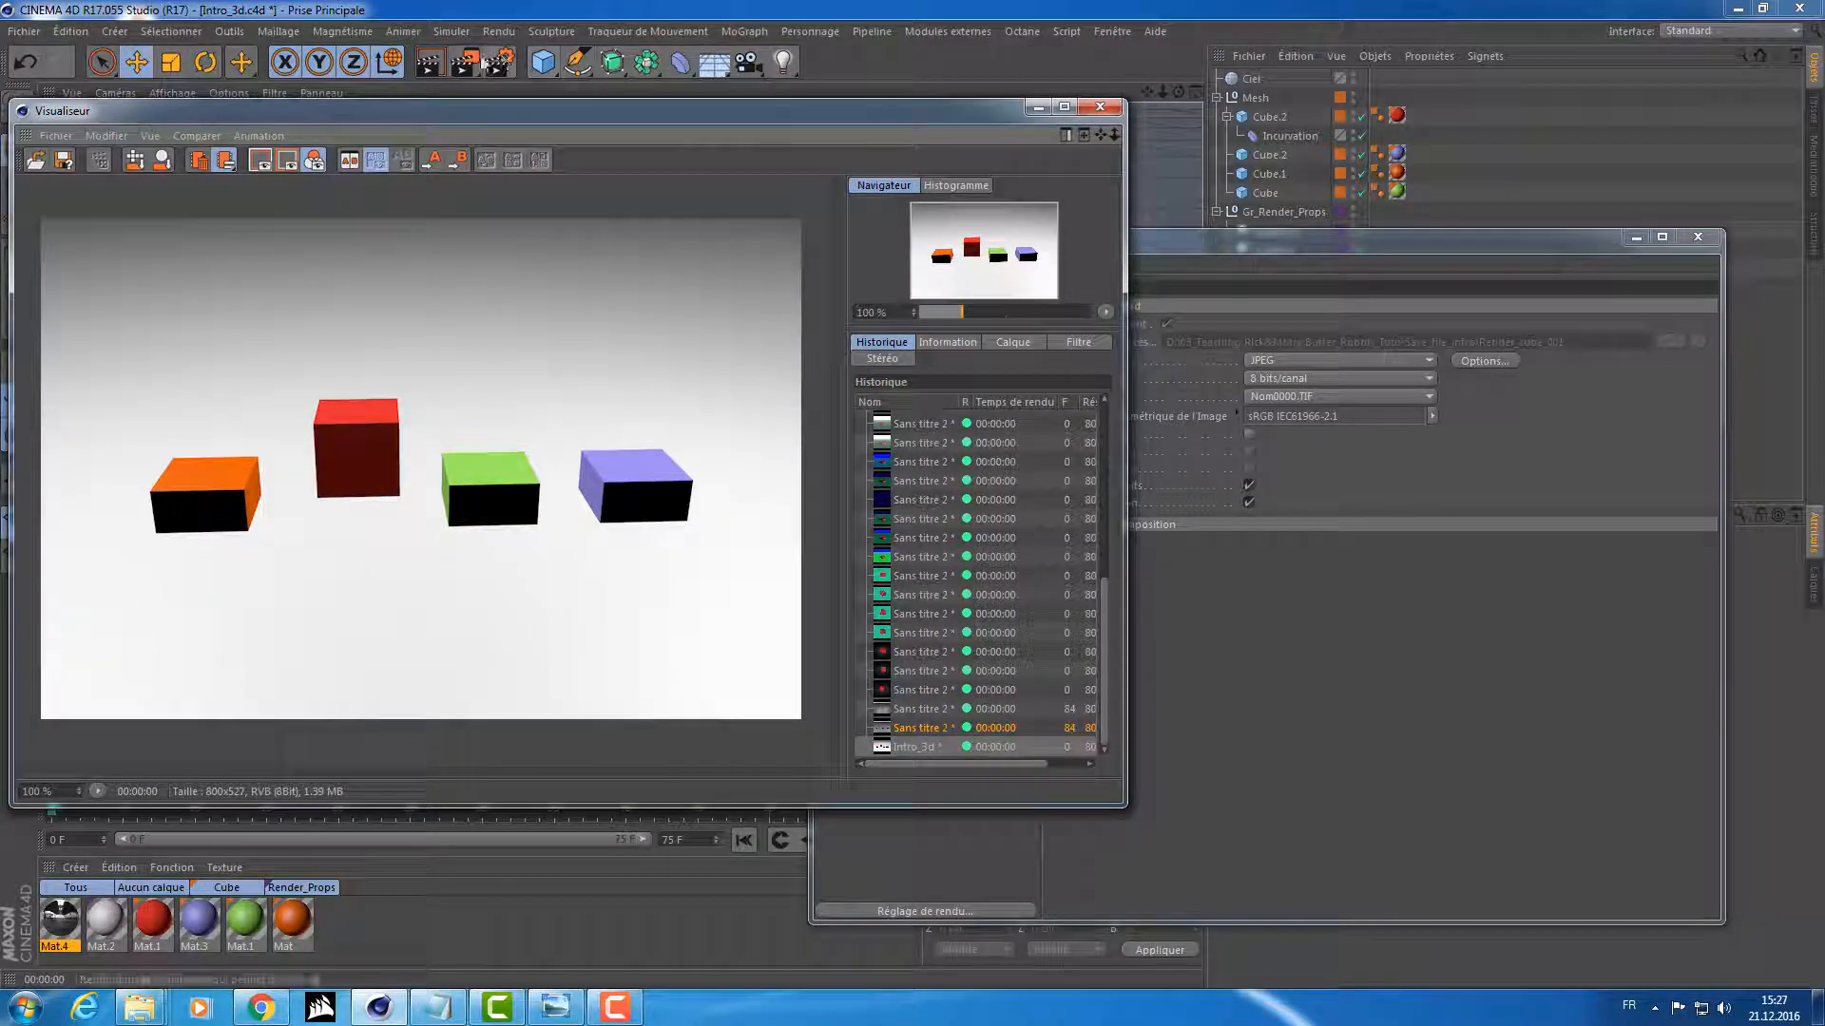
left_click(498, 62)
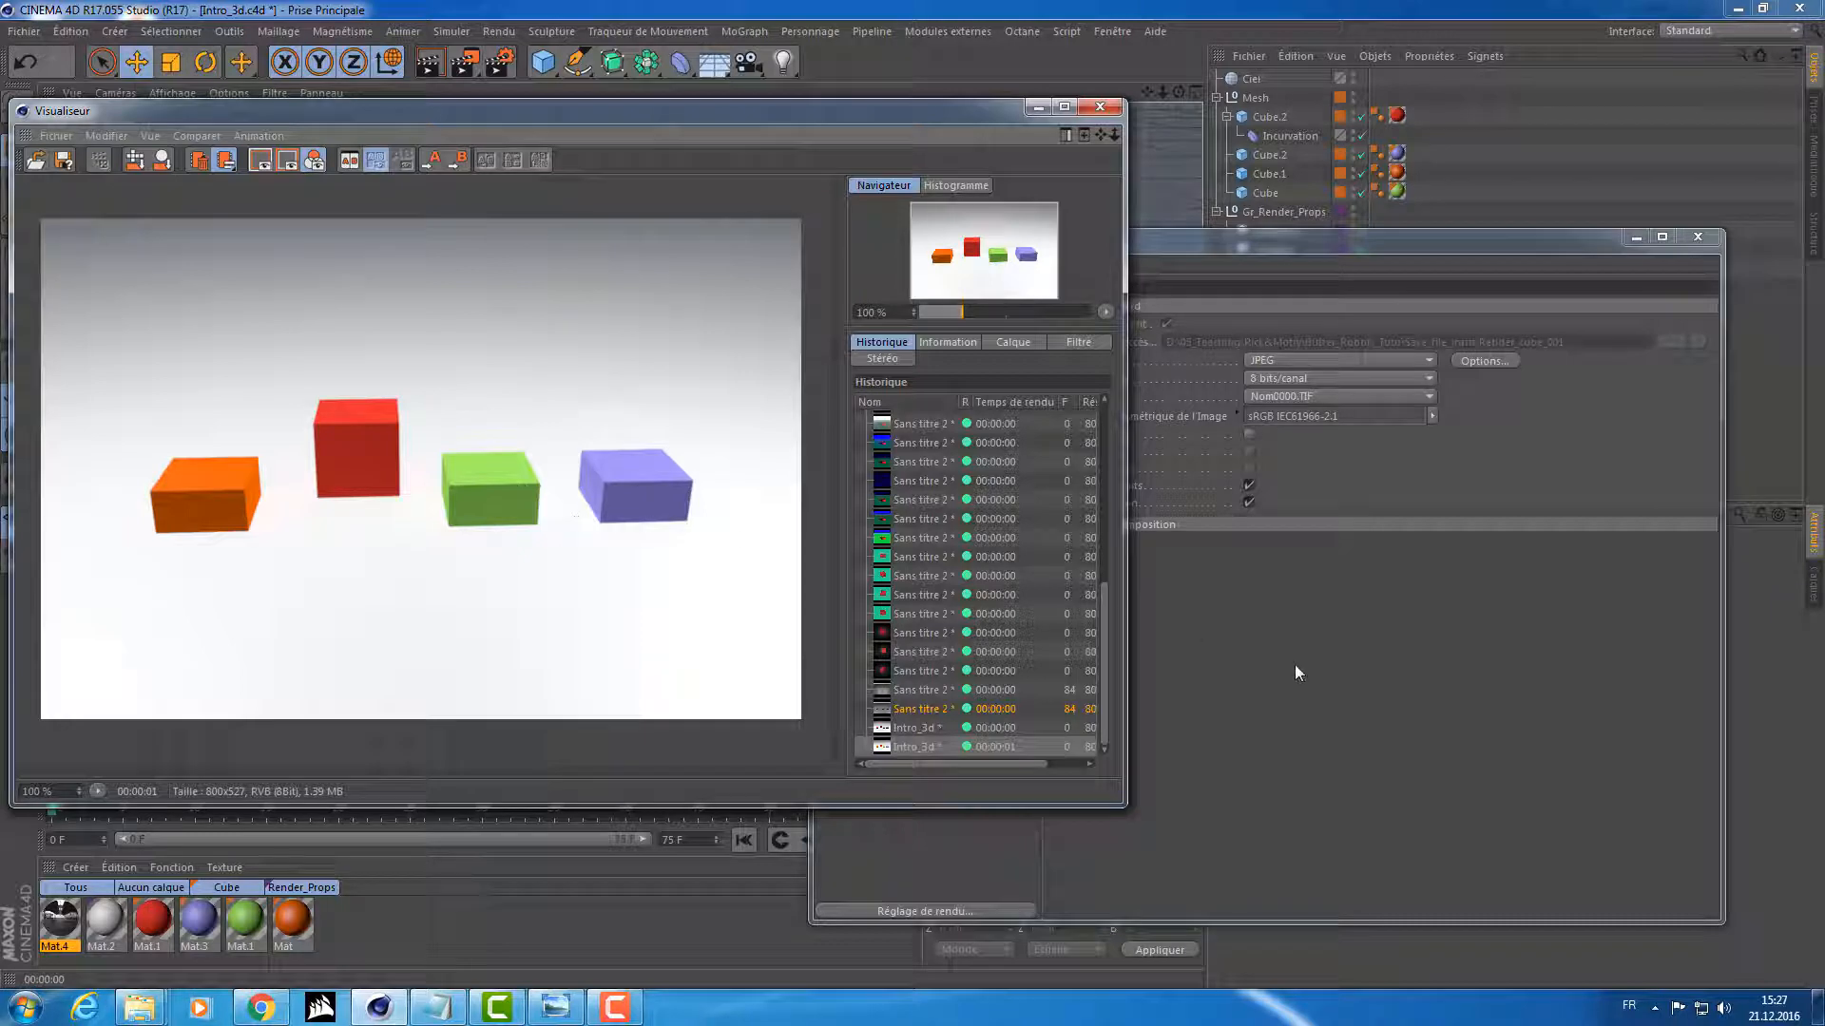
Step: Compare the renders made with and without Illumination globale by alternating between them in the render history
left_click(1295, 673)
left_click(903, 437)
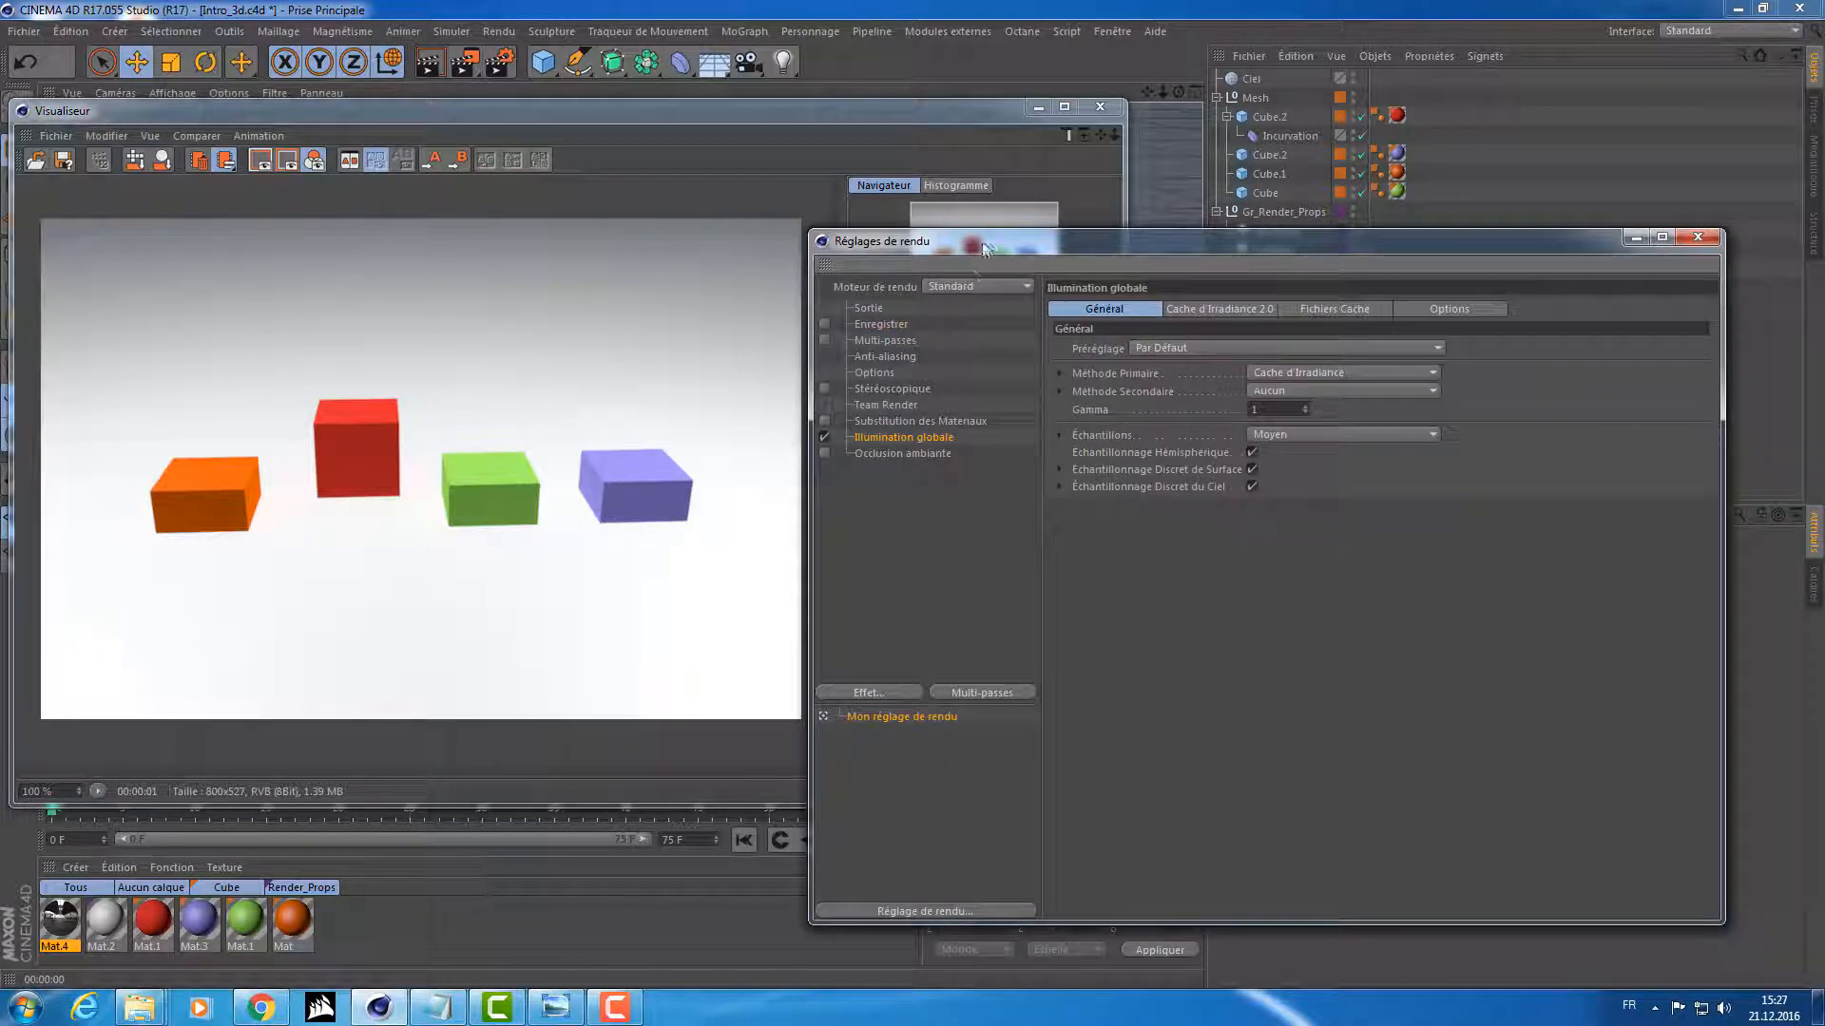
left_click_drag(984, 246, 1059, 206)
left_click(782, 118)
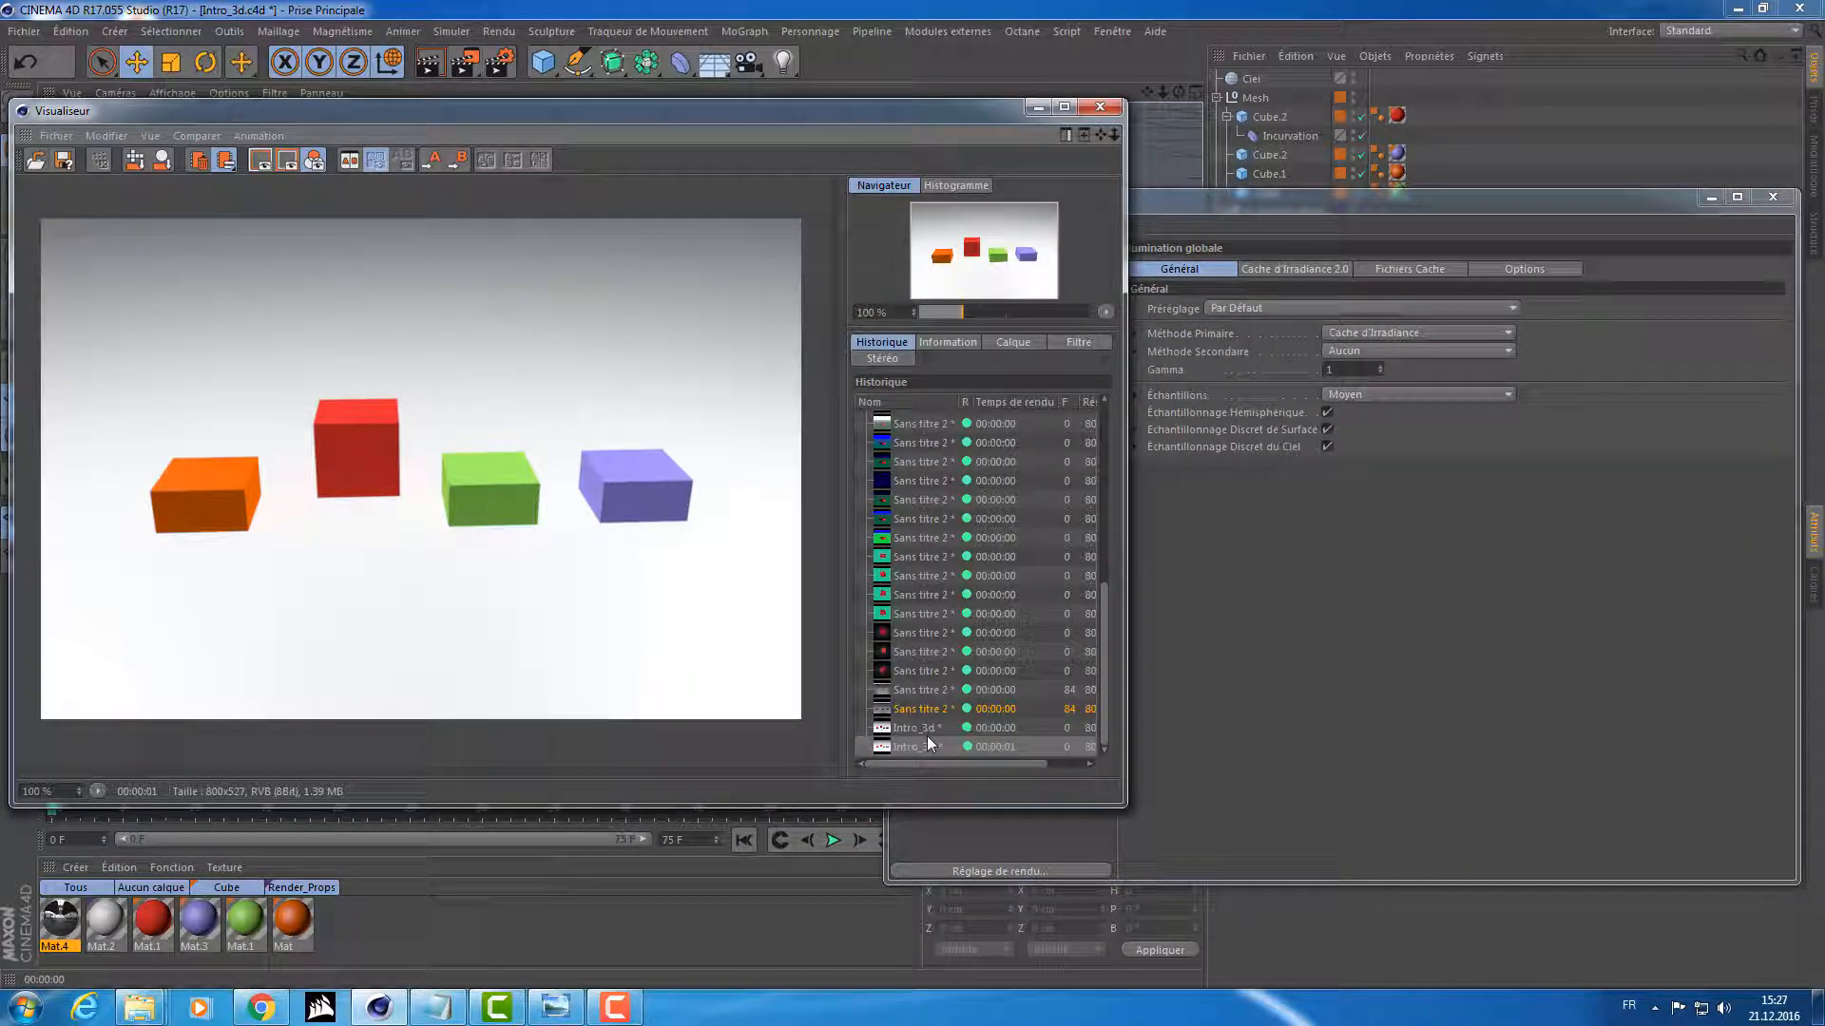
left_click(933, 728)
left_click(913, 744)
left_click(925, 727)
left_click(915, 747)
left_click(926, 726)
left_click(915, 745)
Step: Render the scene again with the same settings and delete that render from the history
left_click(463, 70)
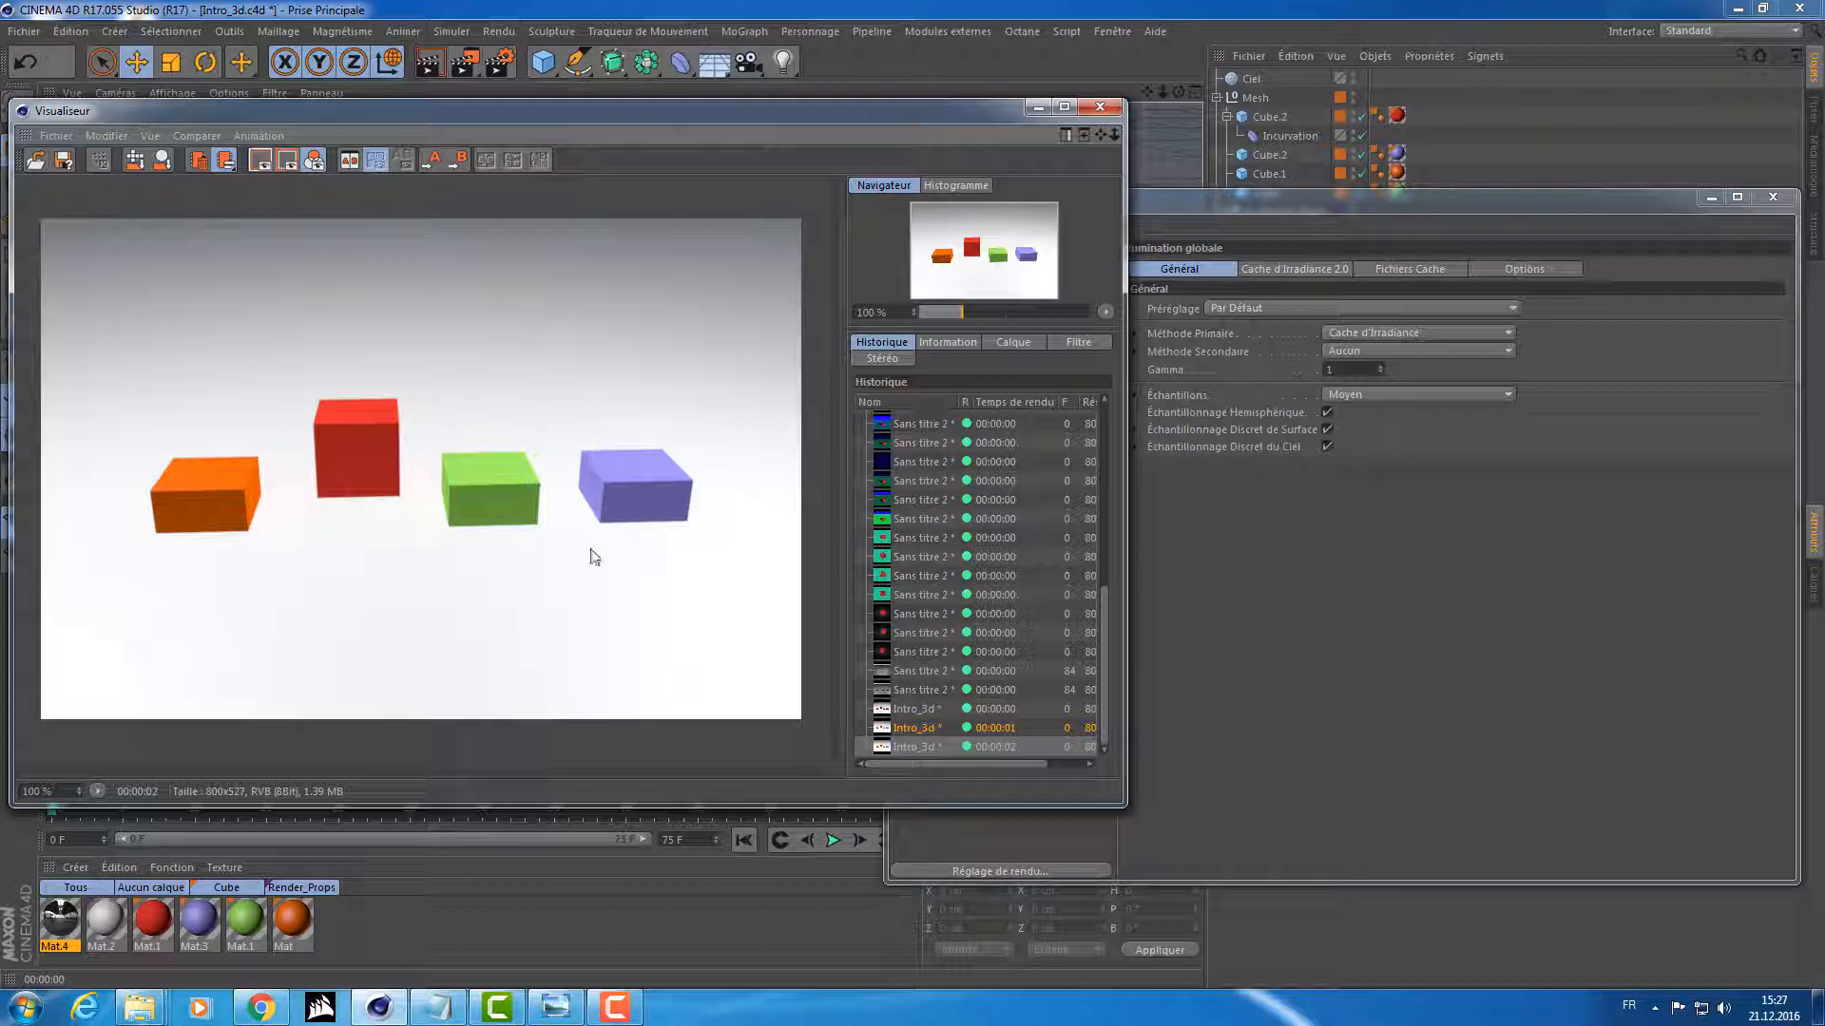
left_click(903, 746)
key("Delete")
key("Return")
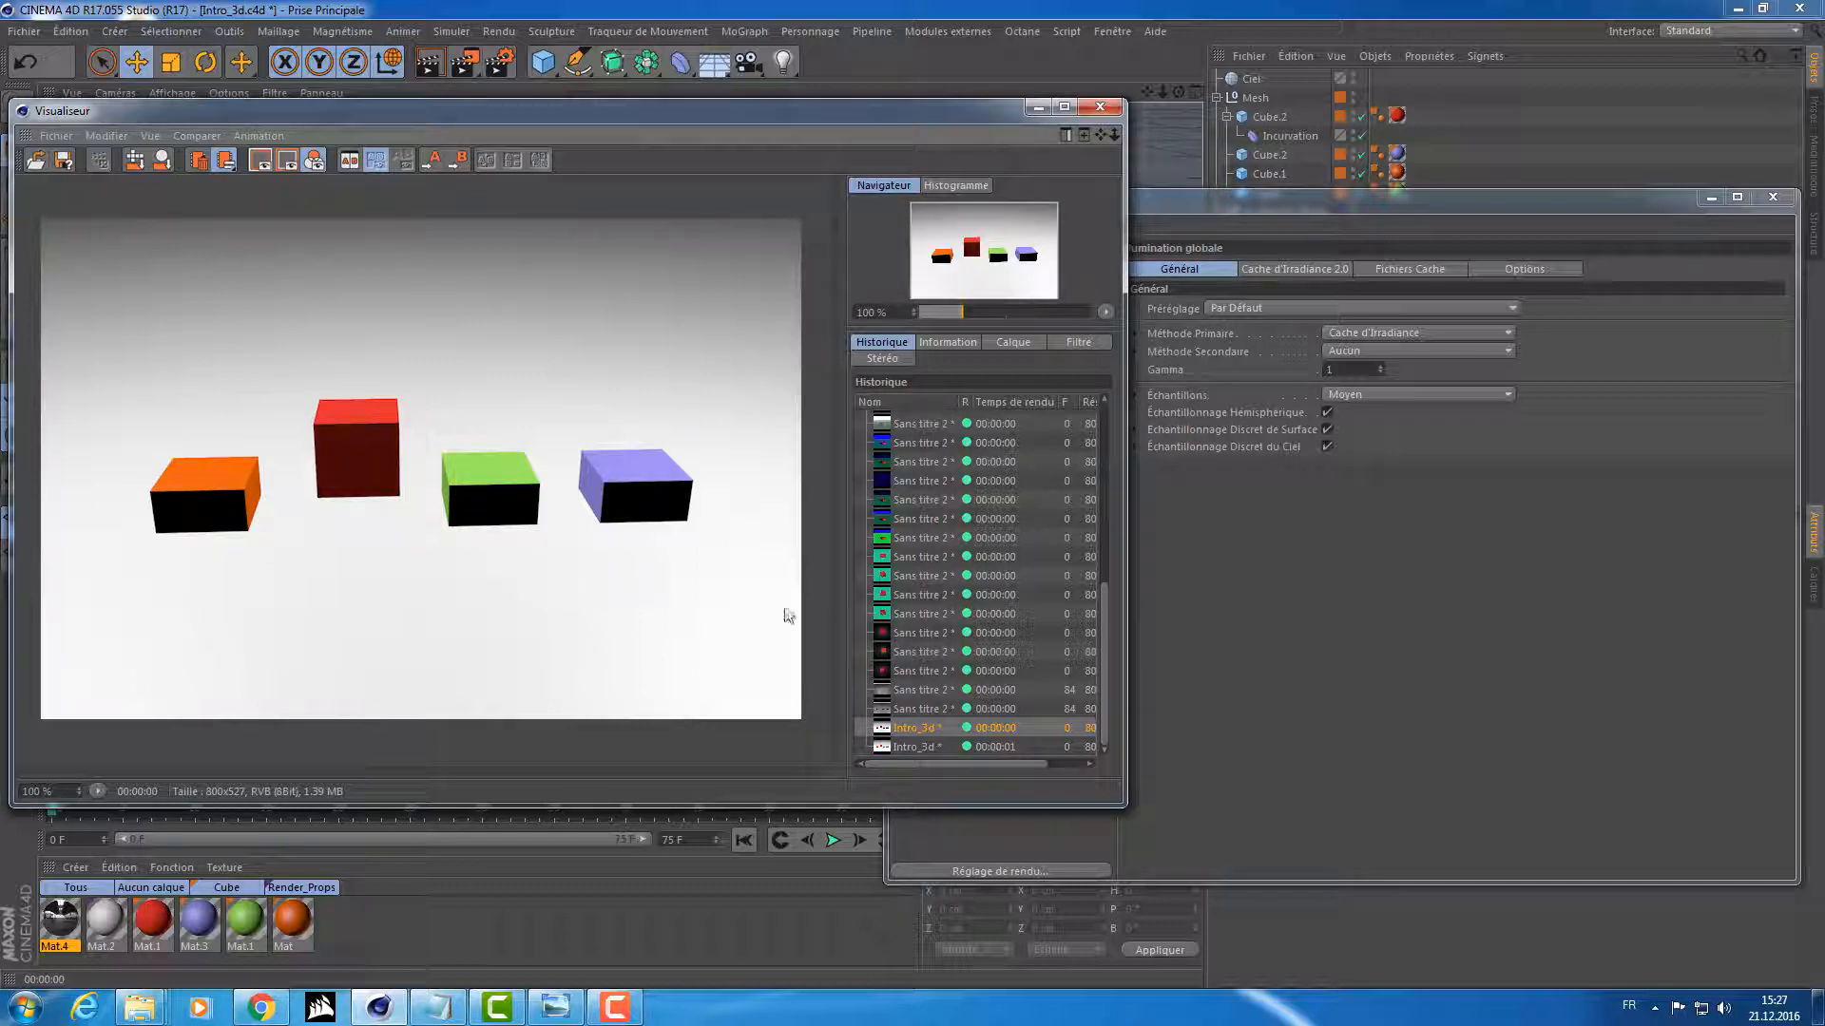
Step: Enable Occlusion ambiante alongside Illumination globale and render the scene to the Visualiseur
left_click(1383, 569)
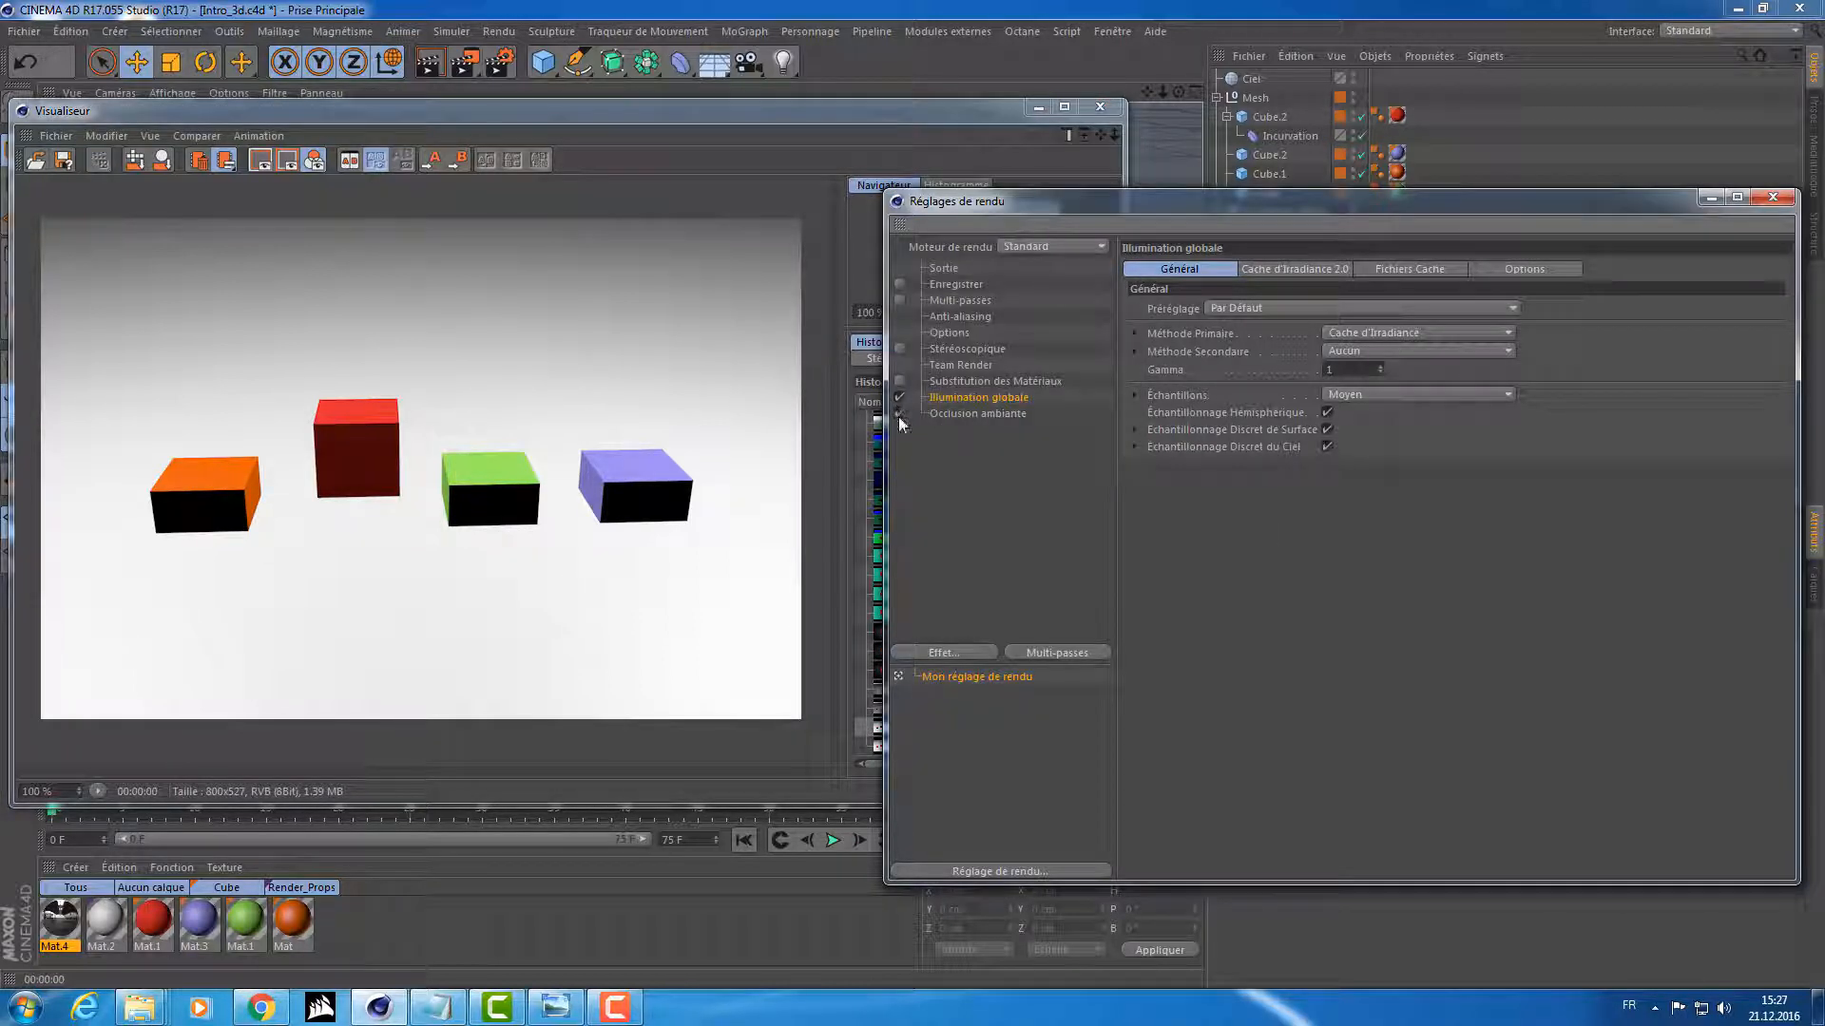
left_click(899, 413)
left_click(943, 411)
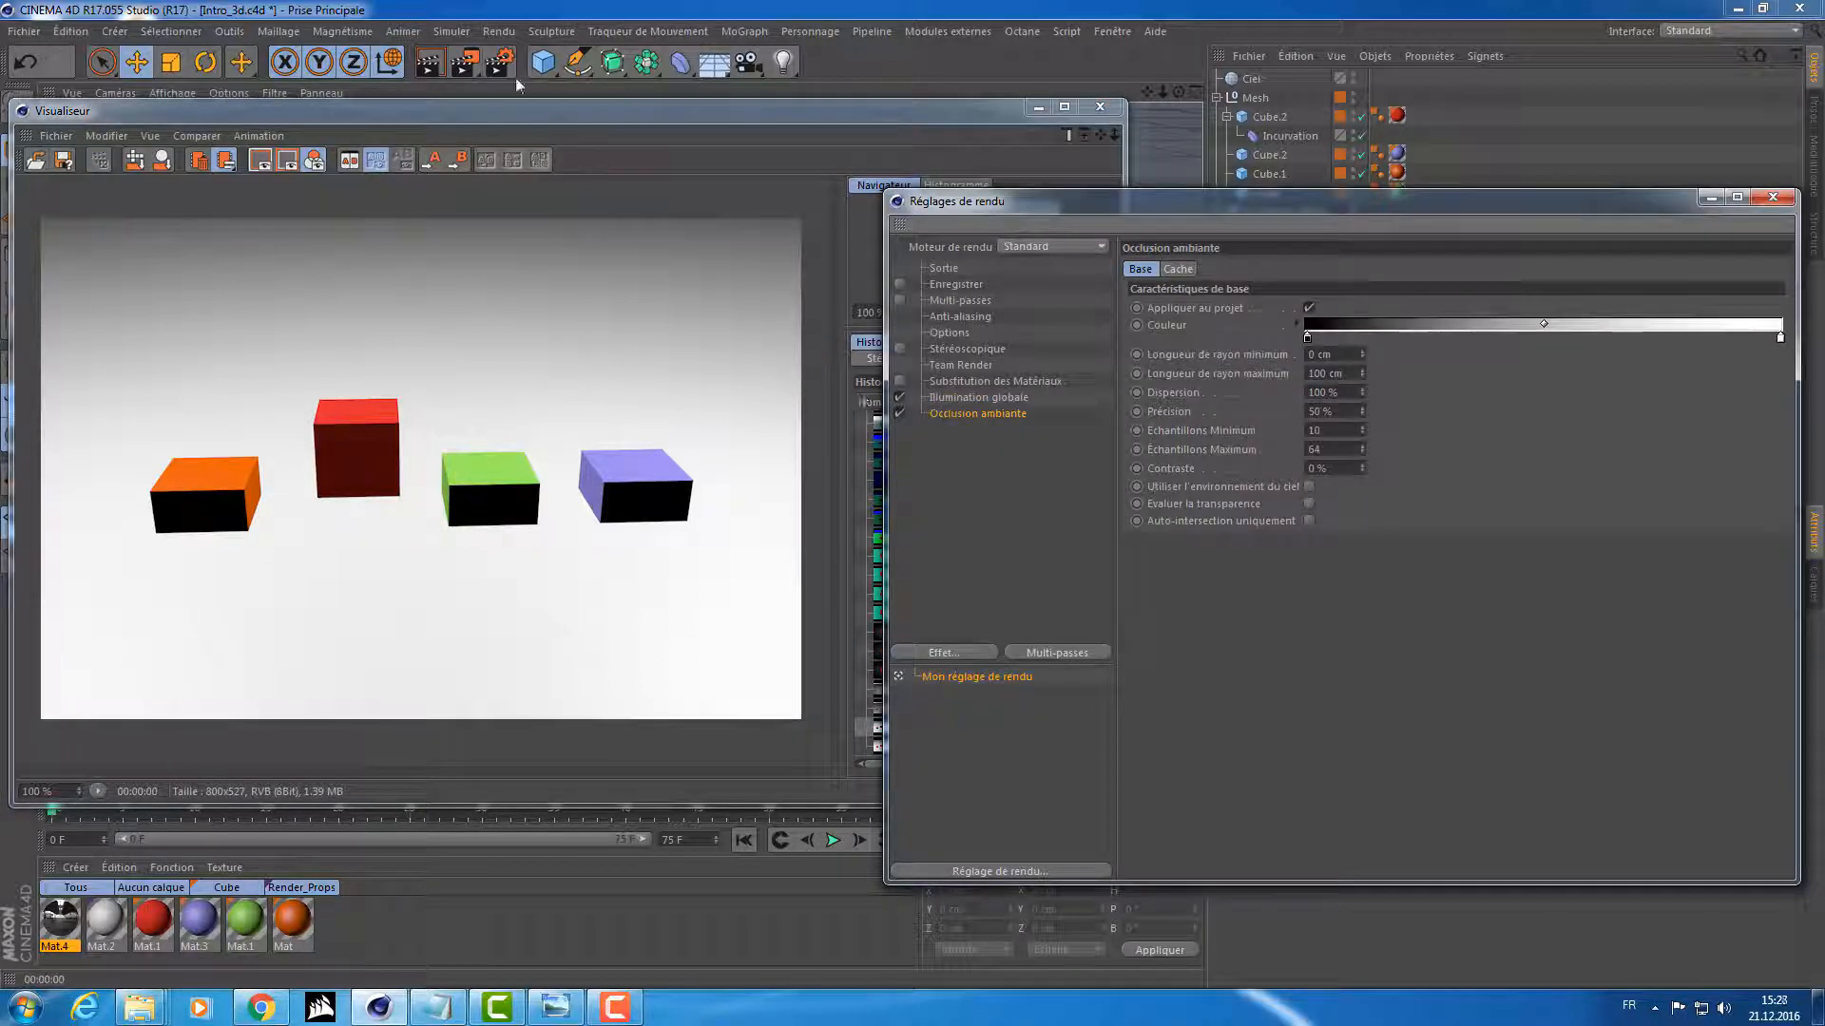
left_click(465, 62)
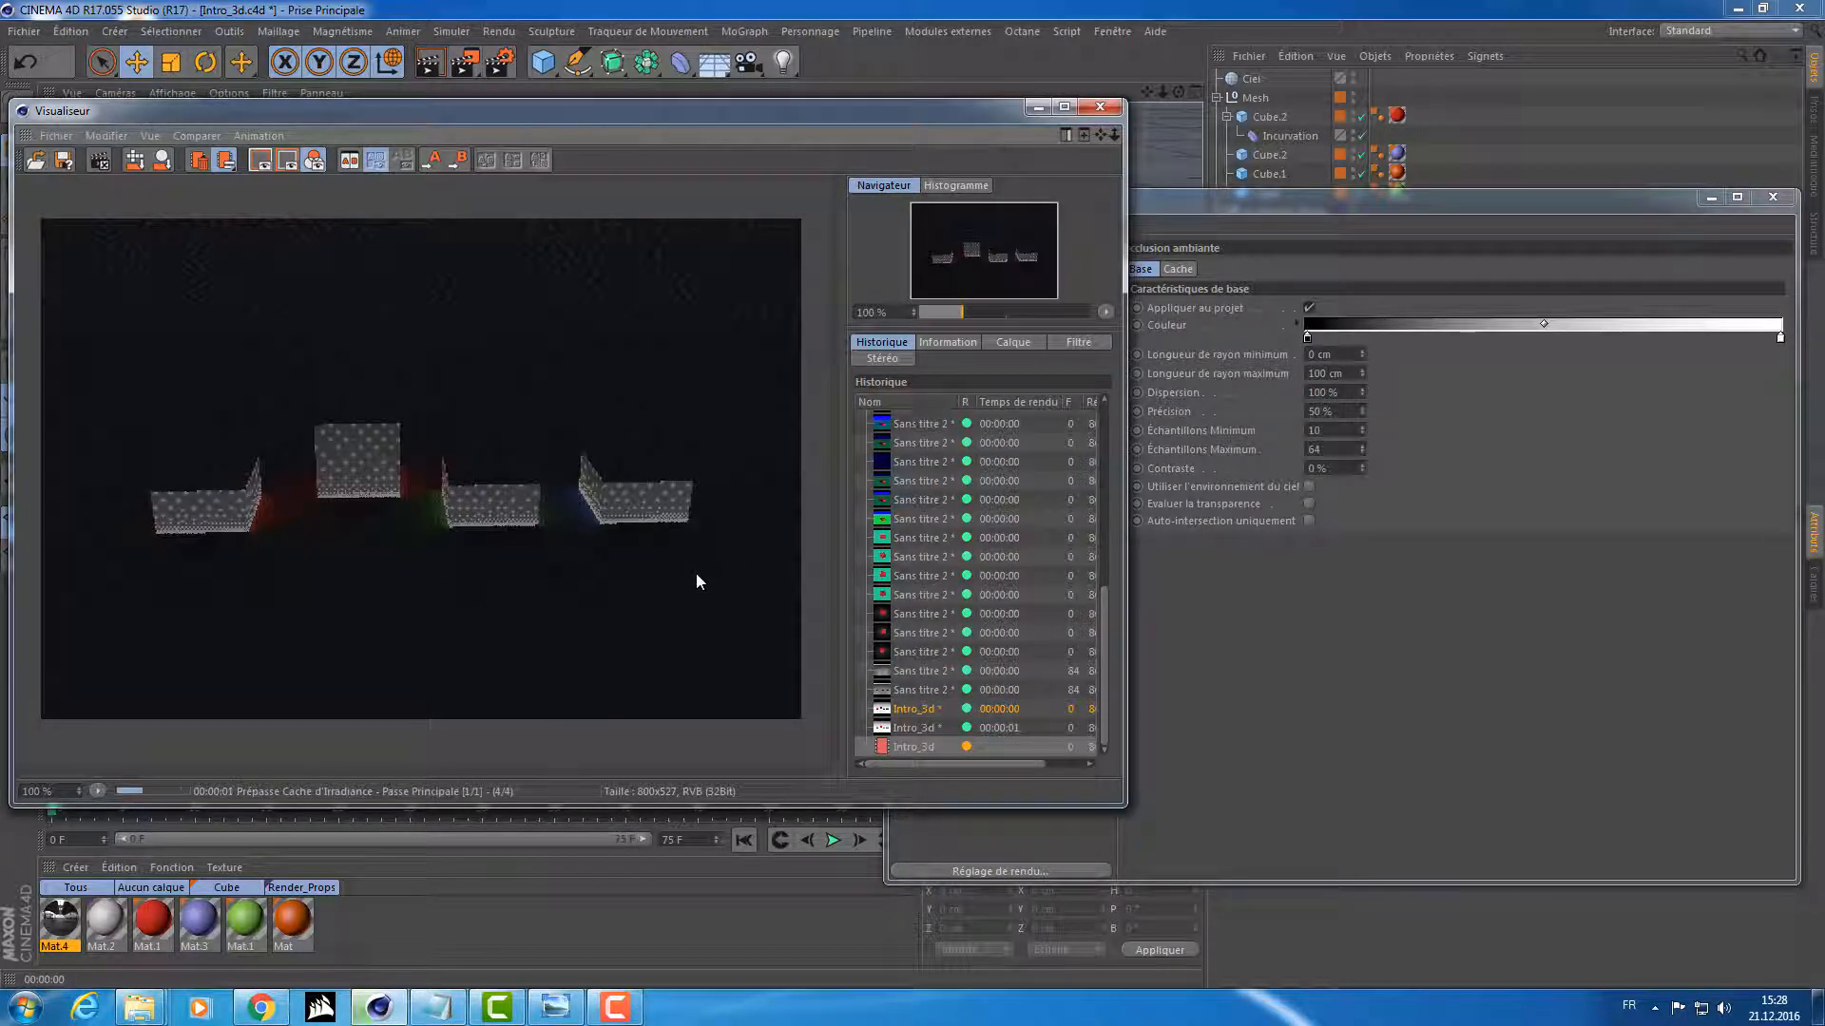
Step: Delete the render combining both effects from the history, and render again with Illumination globale disabled and Occlusion ambiante enabled
left_click(916, 728)
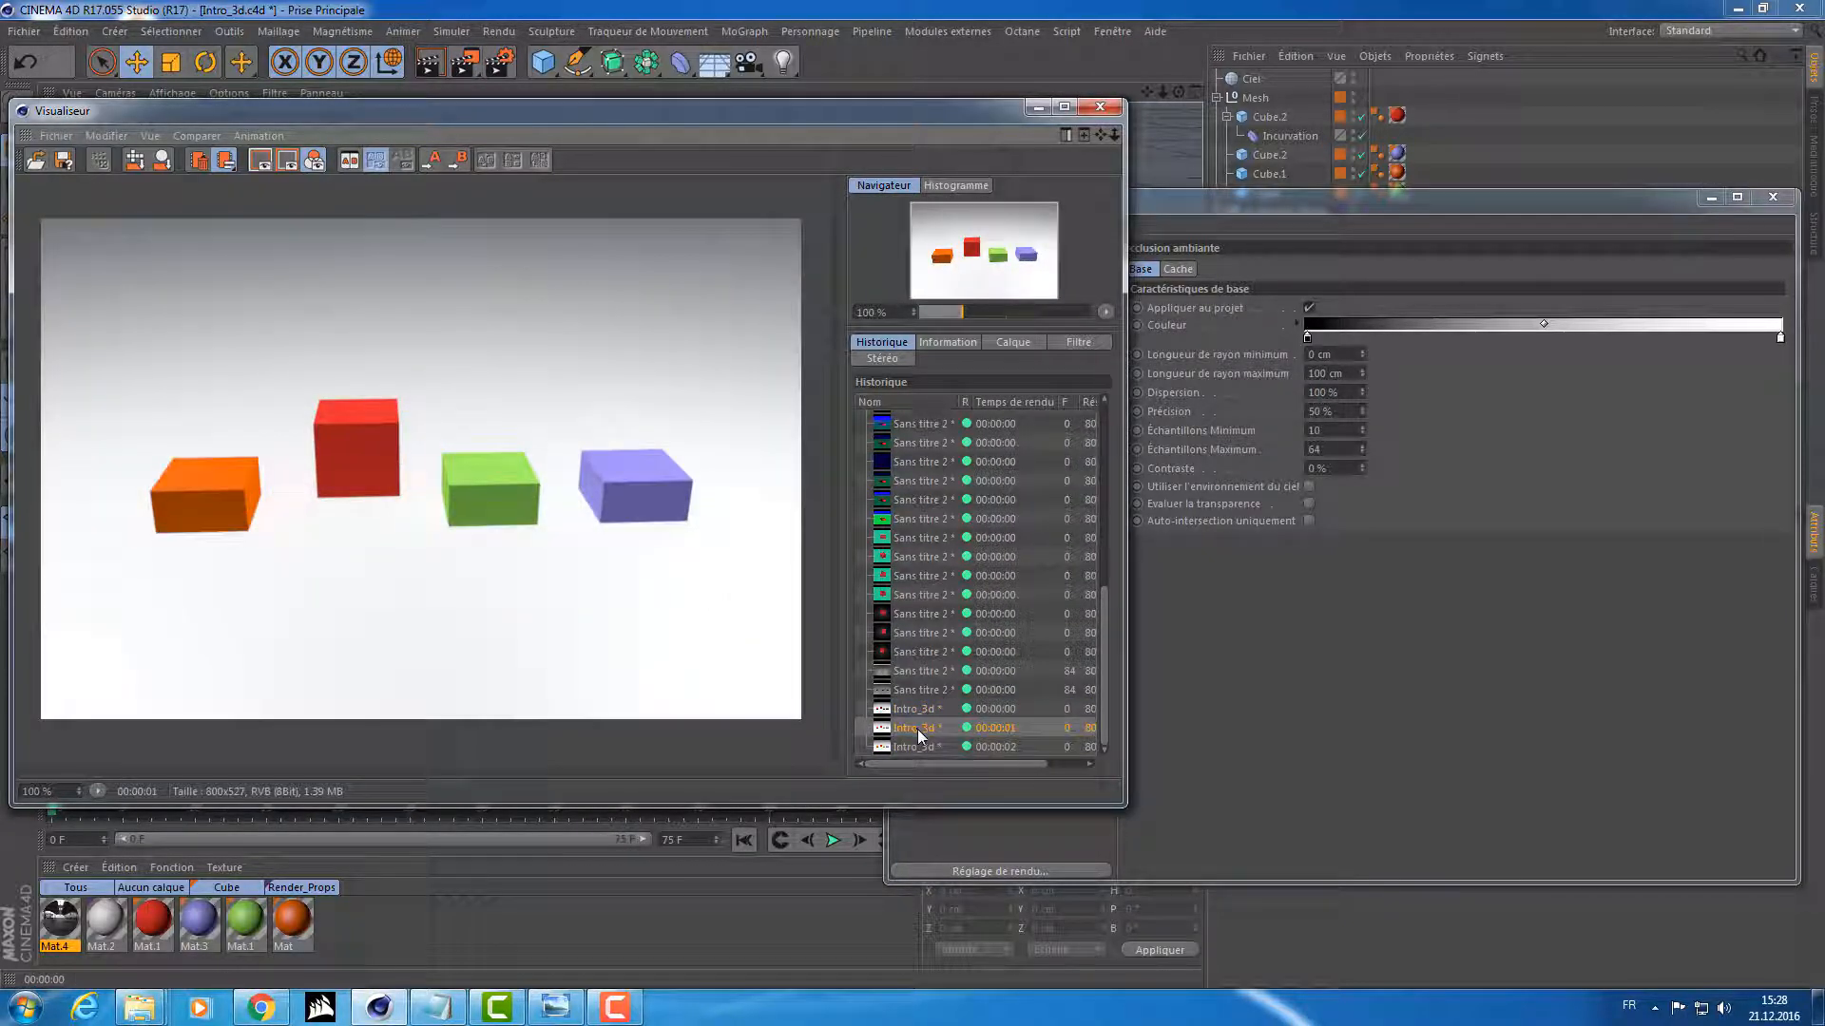
left_click(911, 745)
key("Delete")
key("Return")
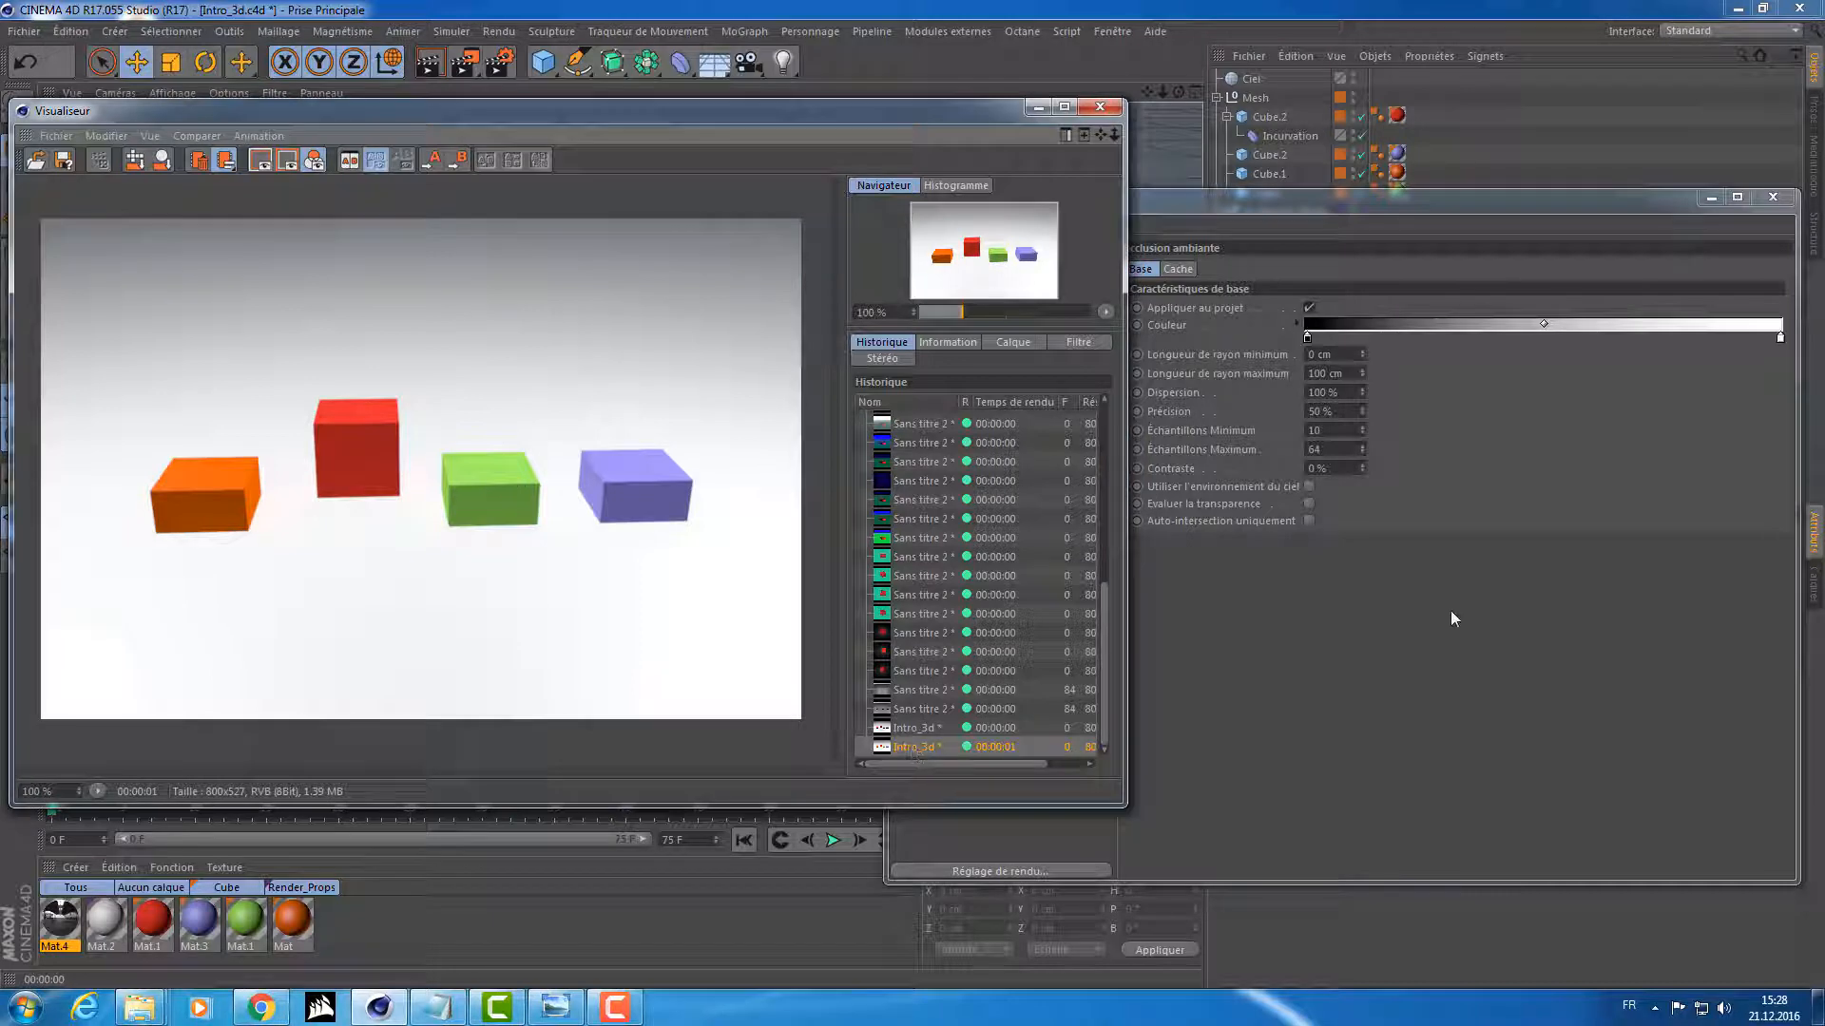
left_click(1454, 620)
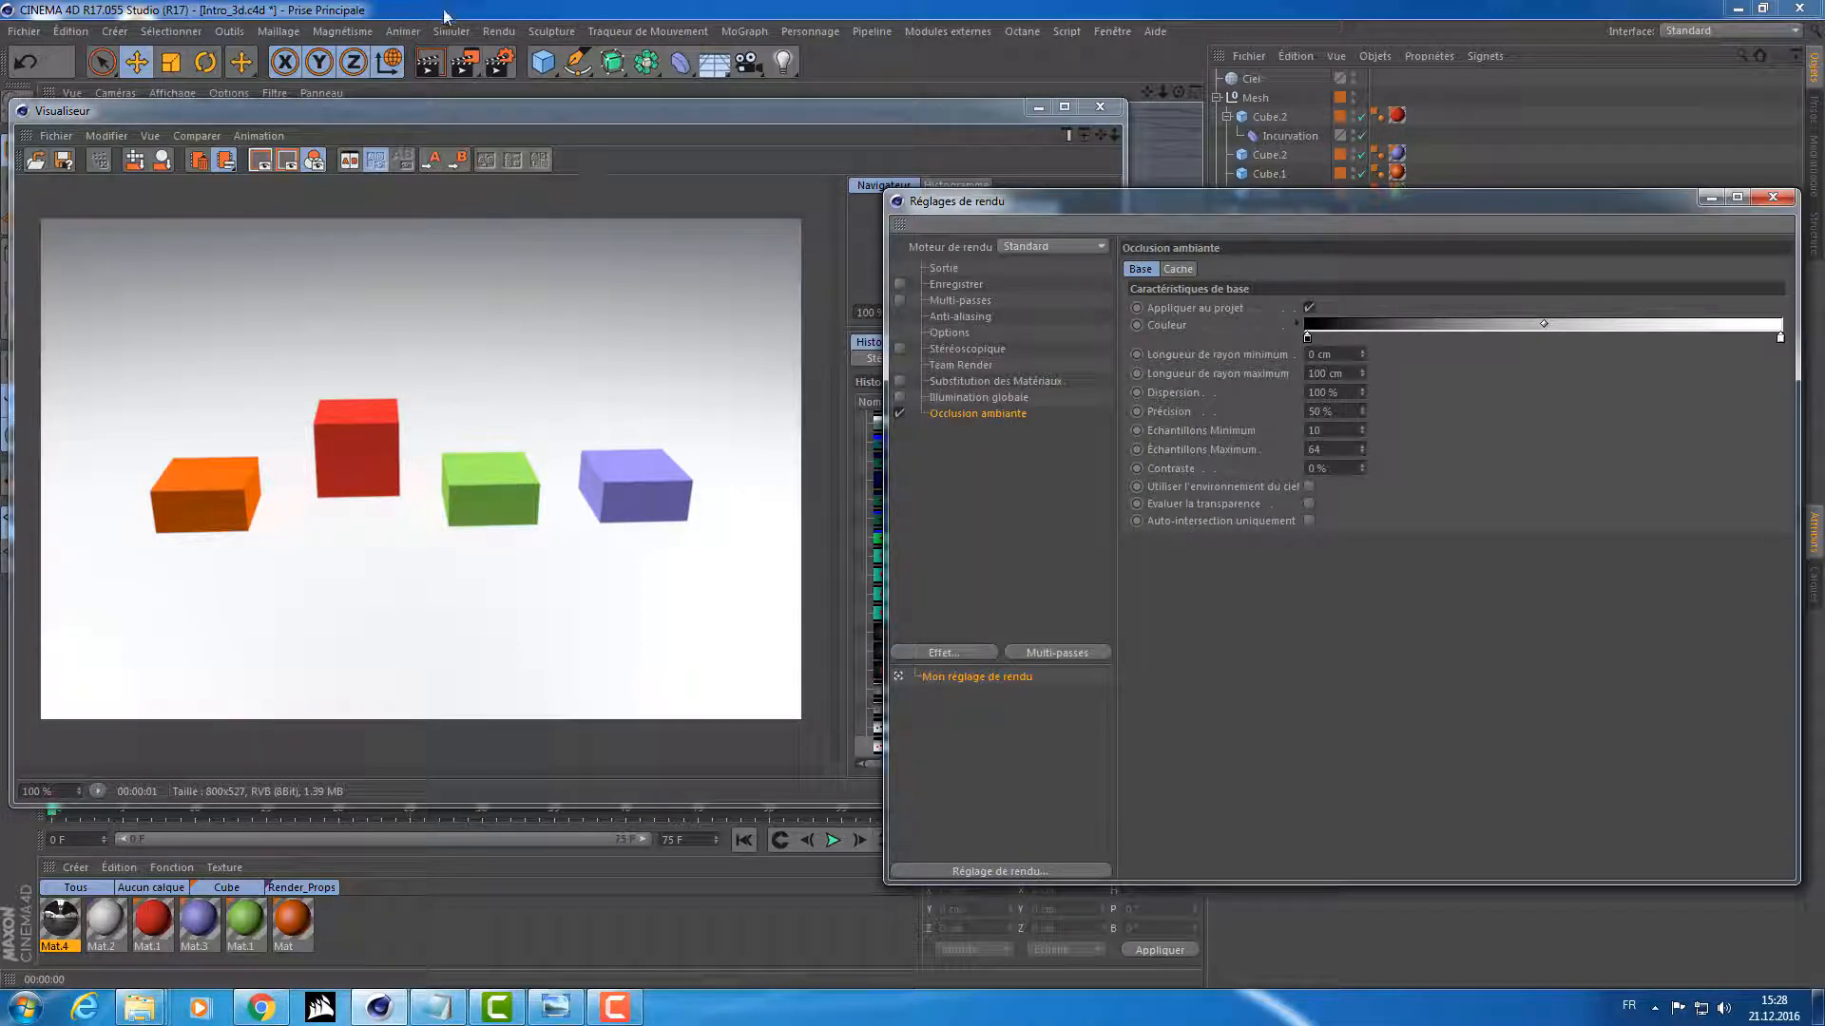
left_click(464, 73)
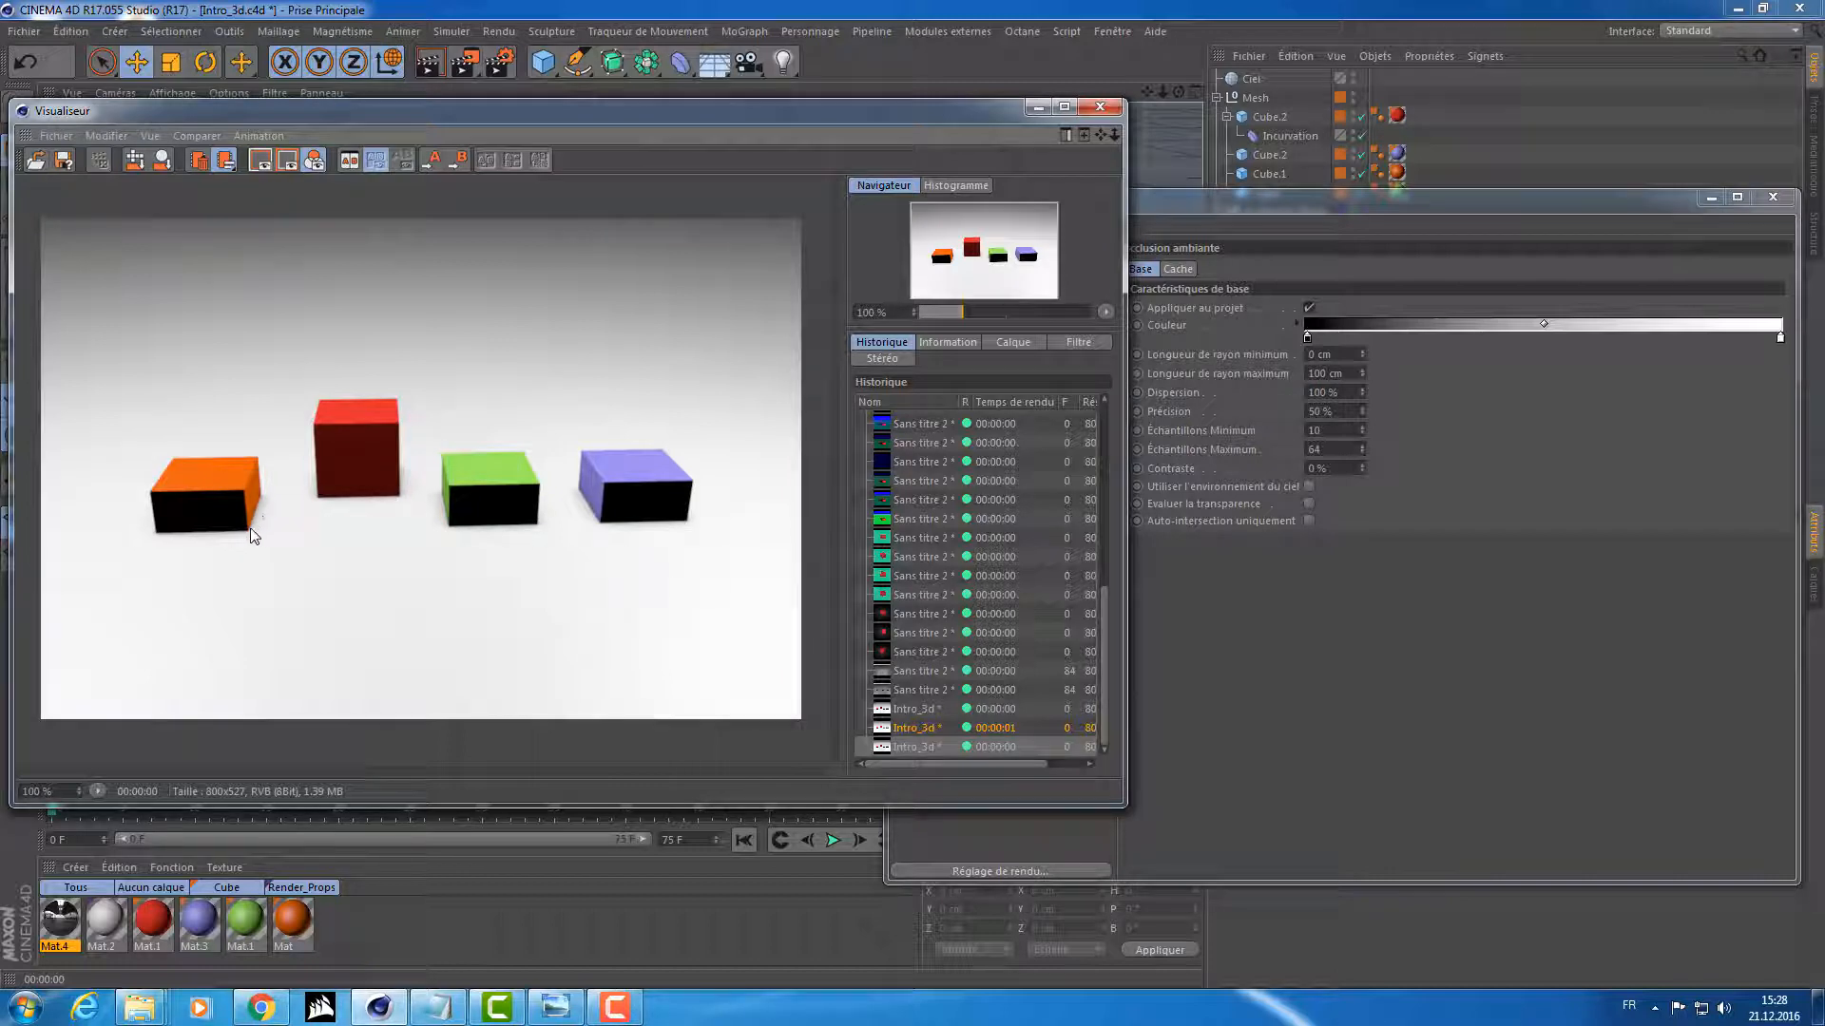
Step: Leave the scene camera and render a close-up of the orange cube's lower front corner with Occlusion ambiante
left_click(1112, 110)
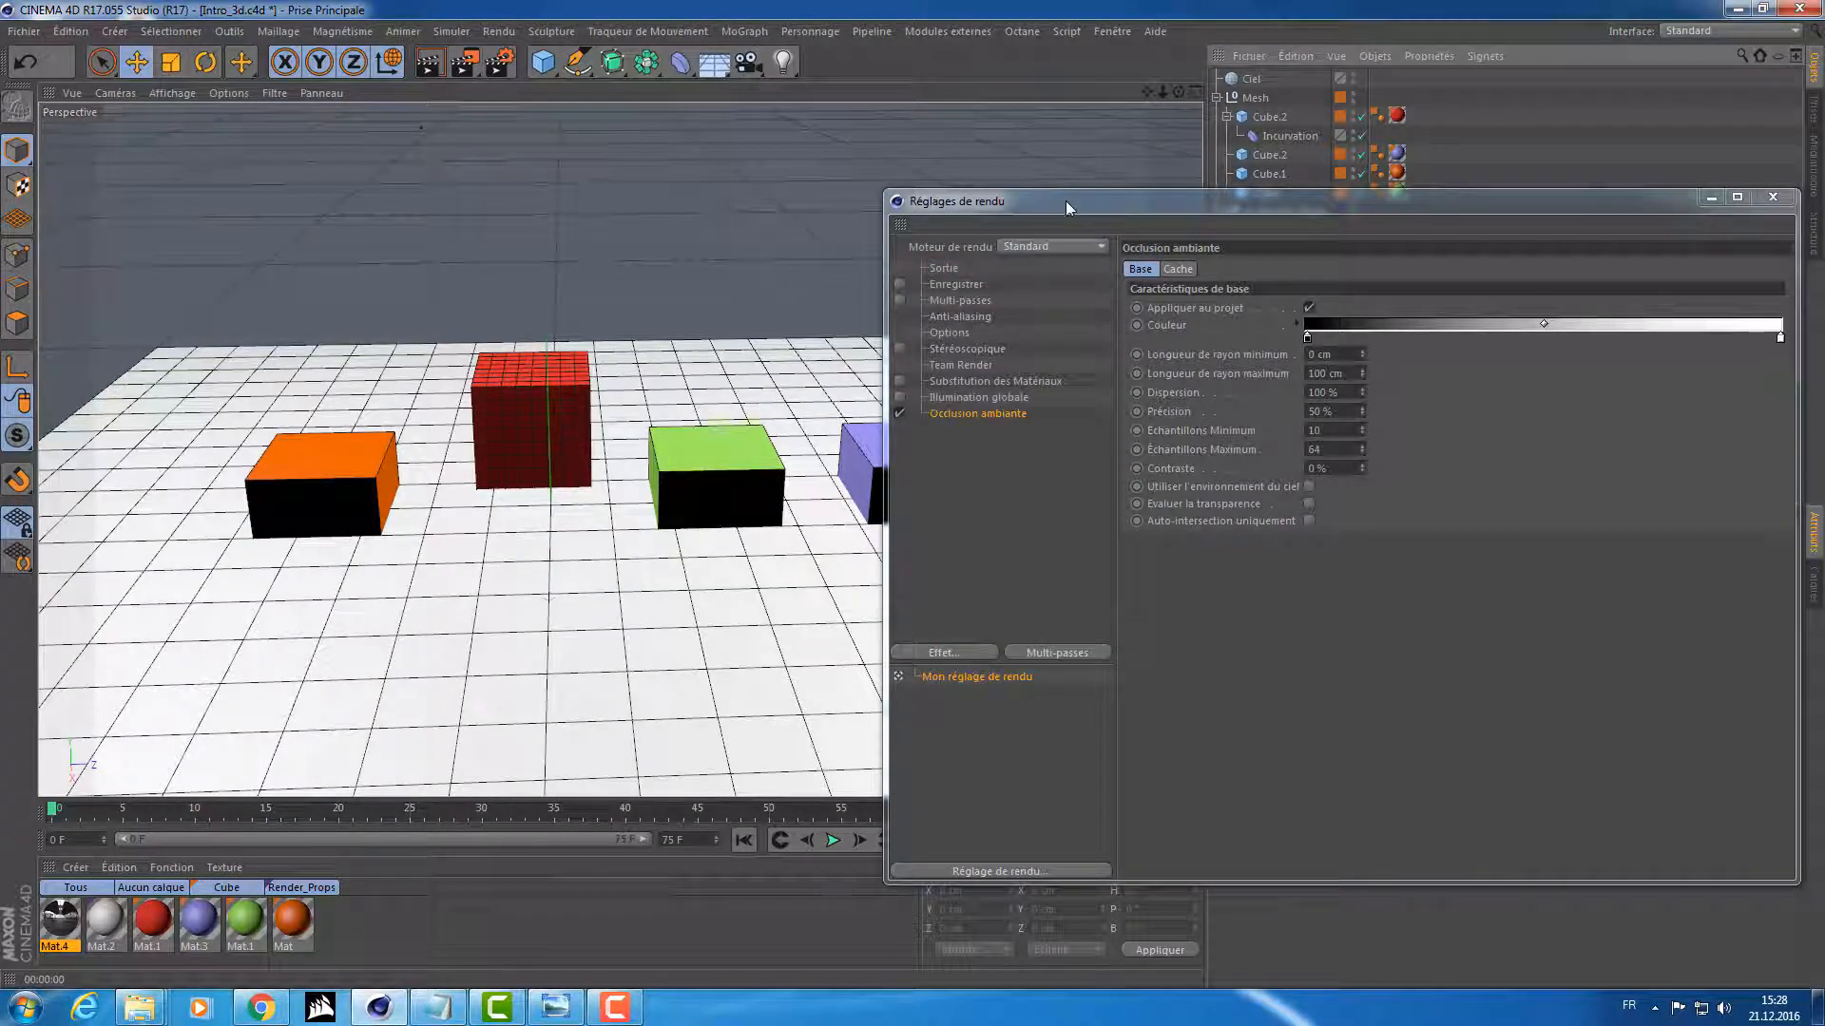
left_click_drag(1064, 201, 989, 418)
left_click(1361, 268)
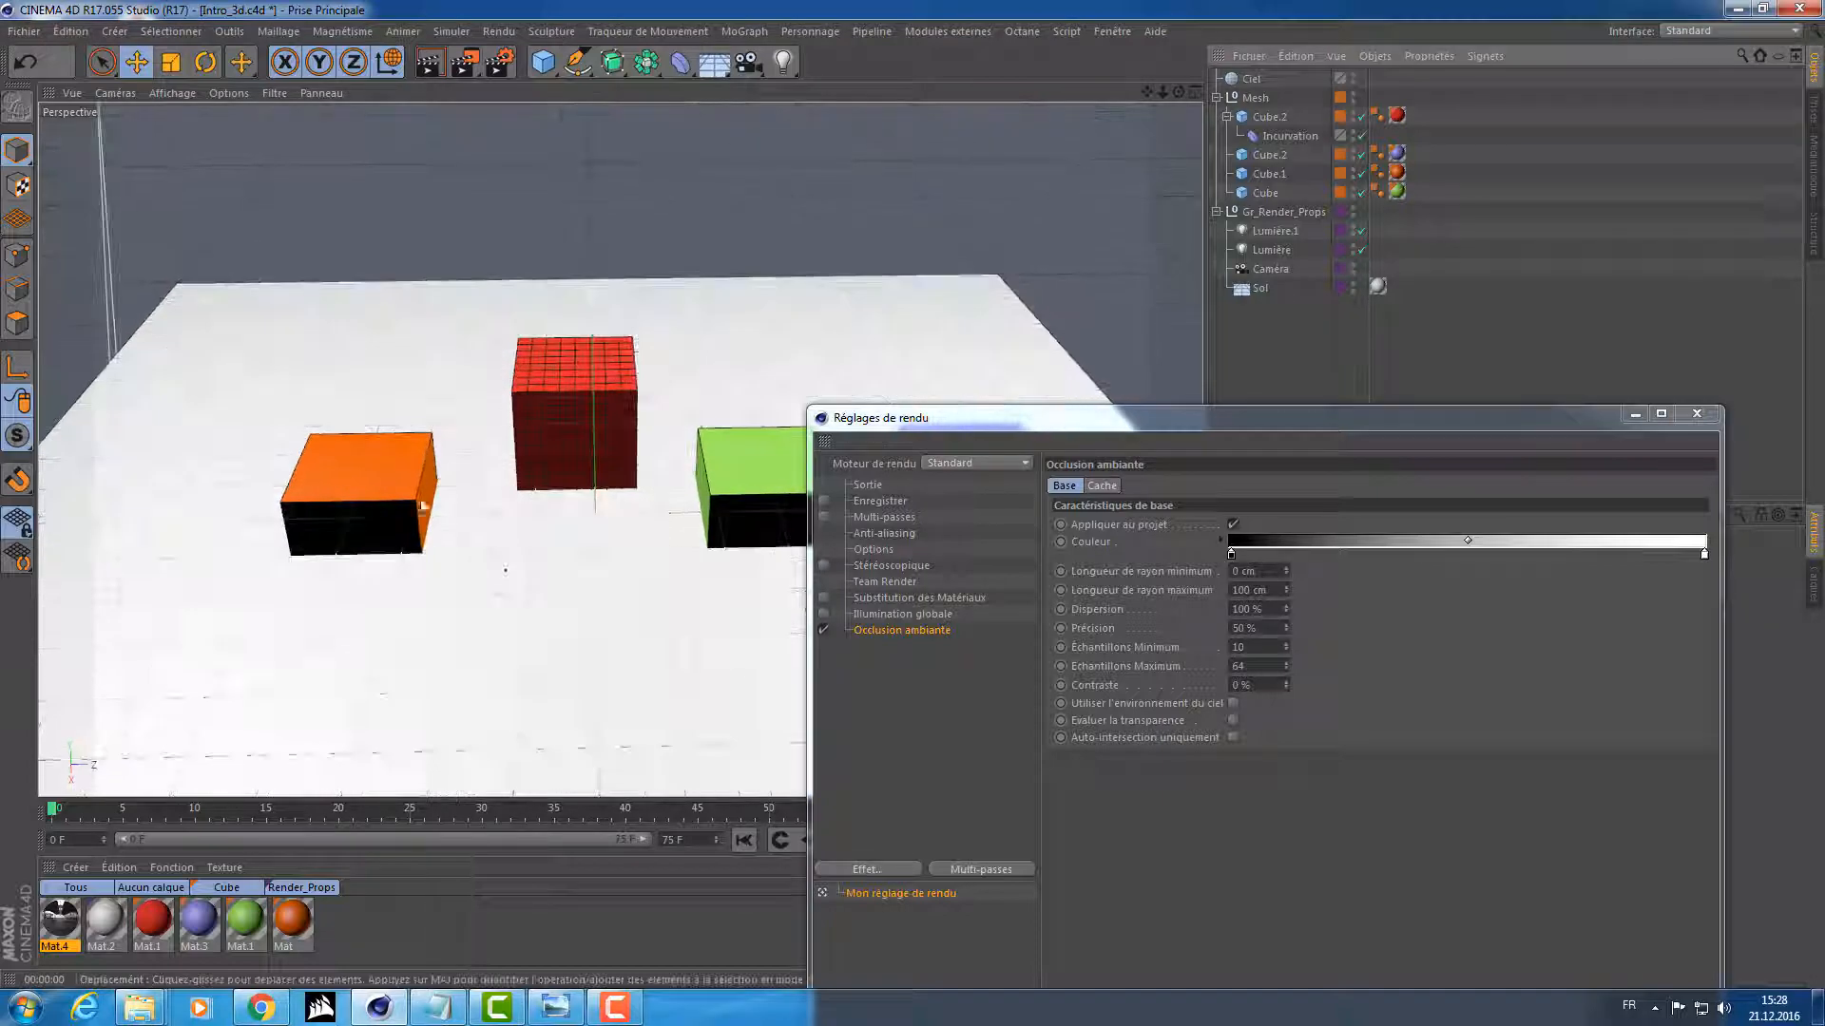
right_click_drag(424, 505, 647, 489, "alt")
left_click_drag(497, 550, 448, 570, "alt")
middle_click_drag(448, 570, 605, 436, "alt")
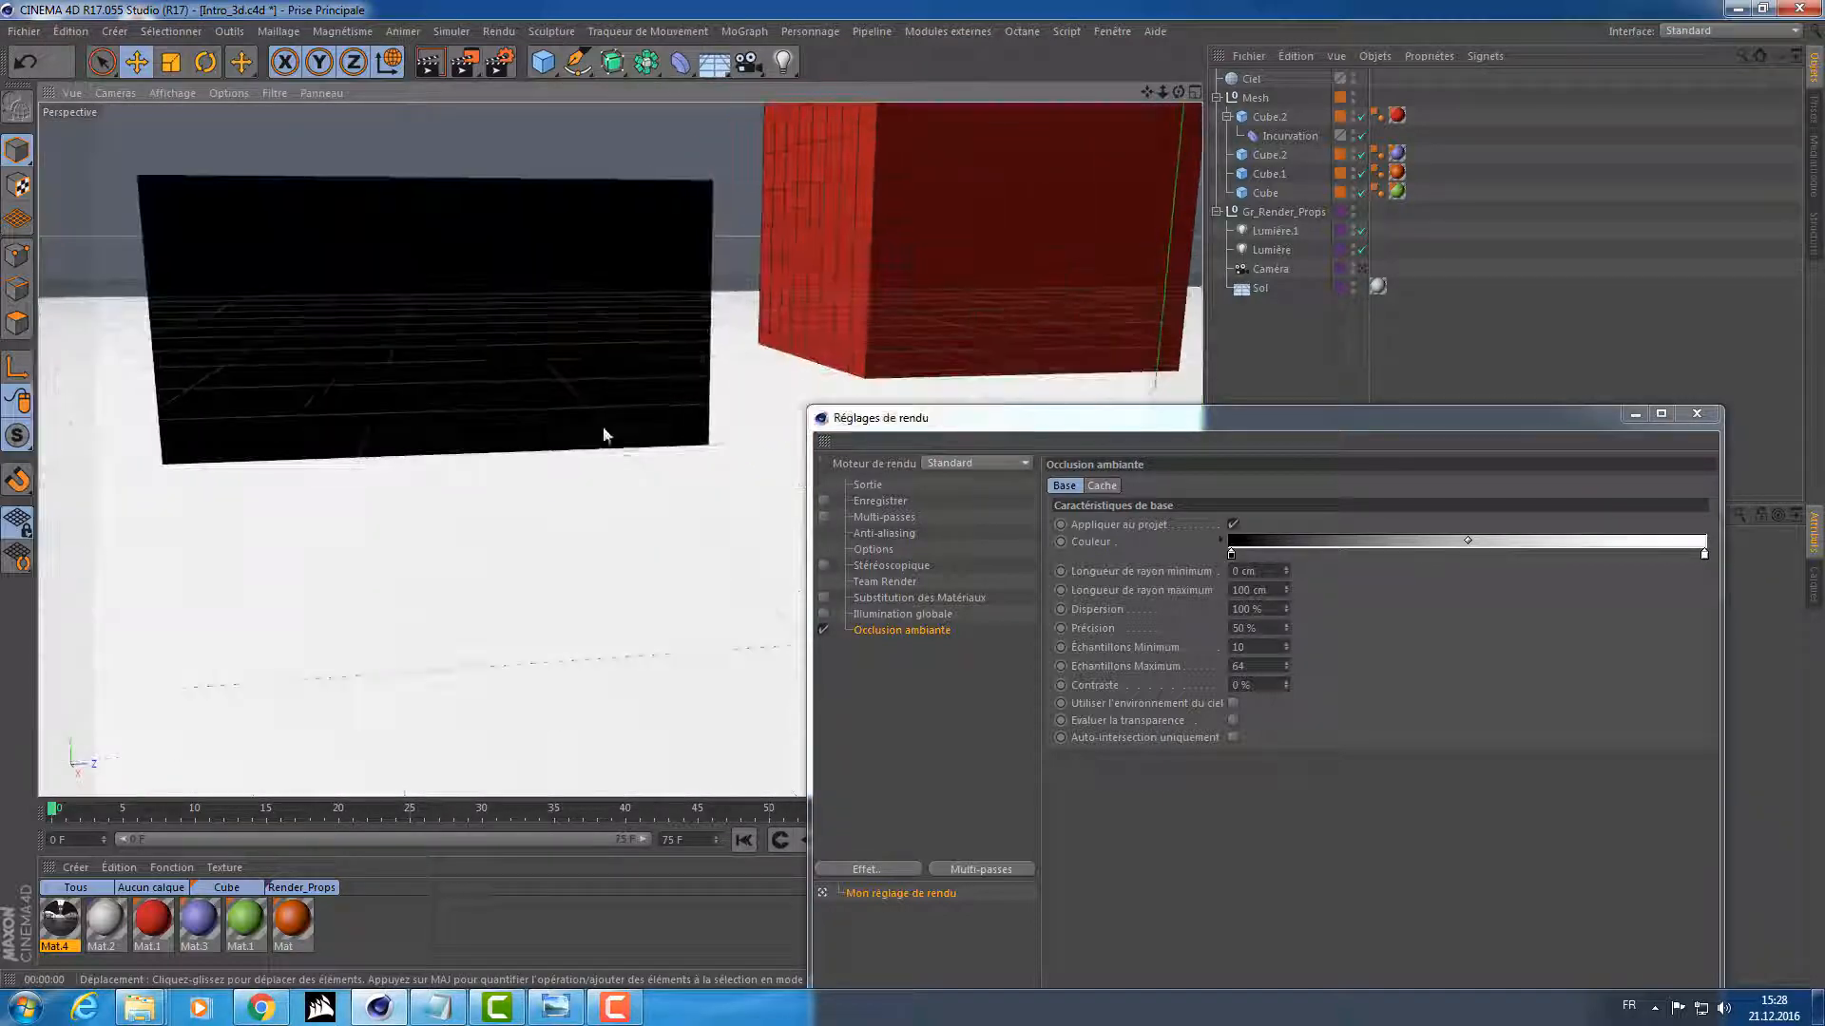
left_click_drag(604, 427, 622, 388, "alt")
right_click_drag(622, 388, 812, 352, "alt")
left_click_drag(813, 353, 639, 179, "alt")
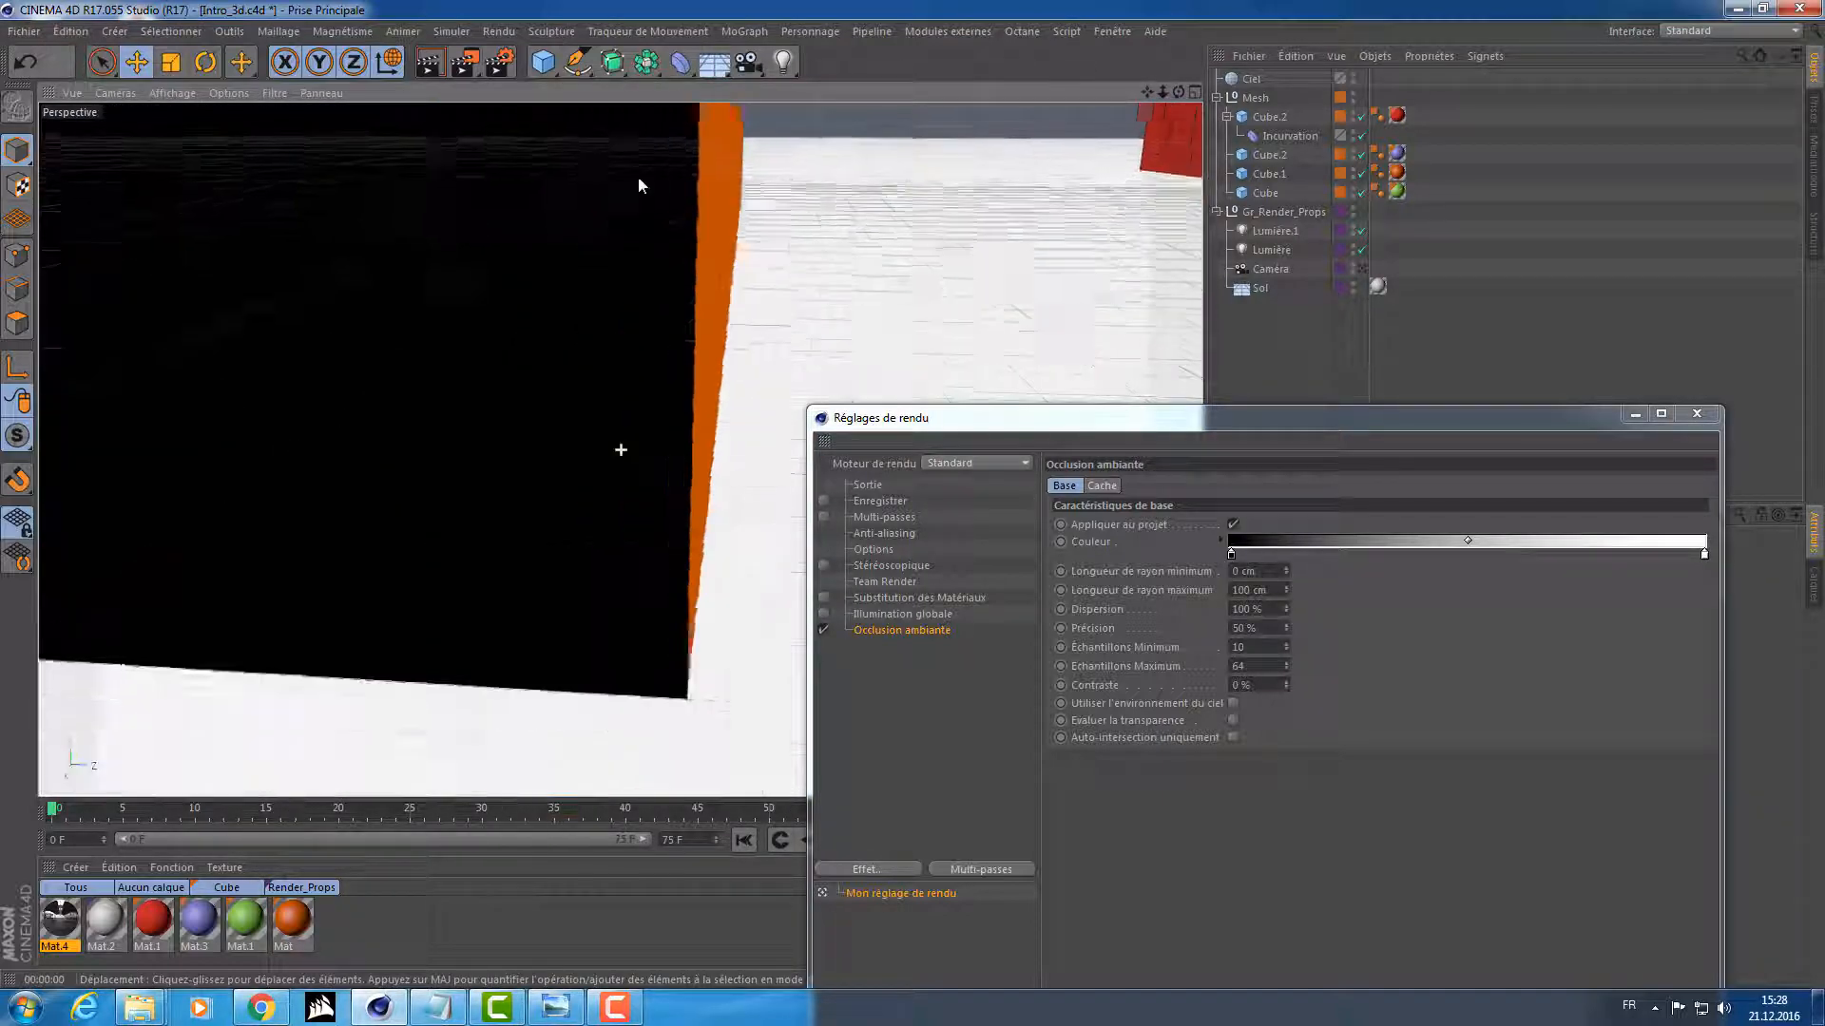
right_click_drag(638, 179, 620, 211, "alt")
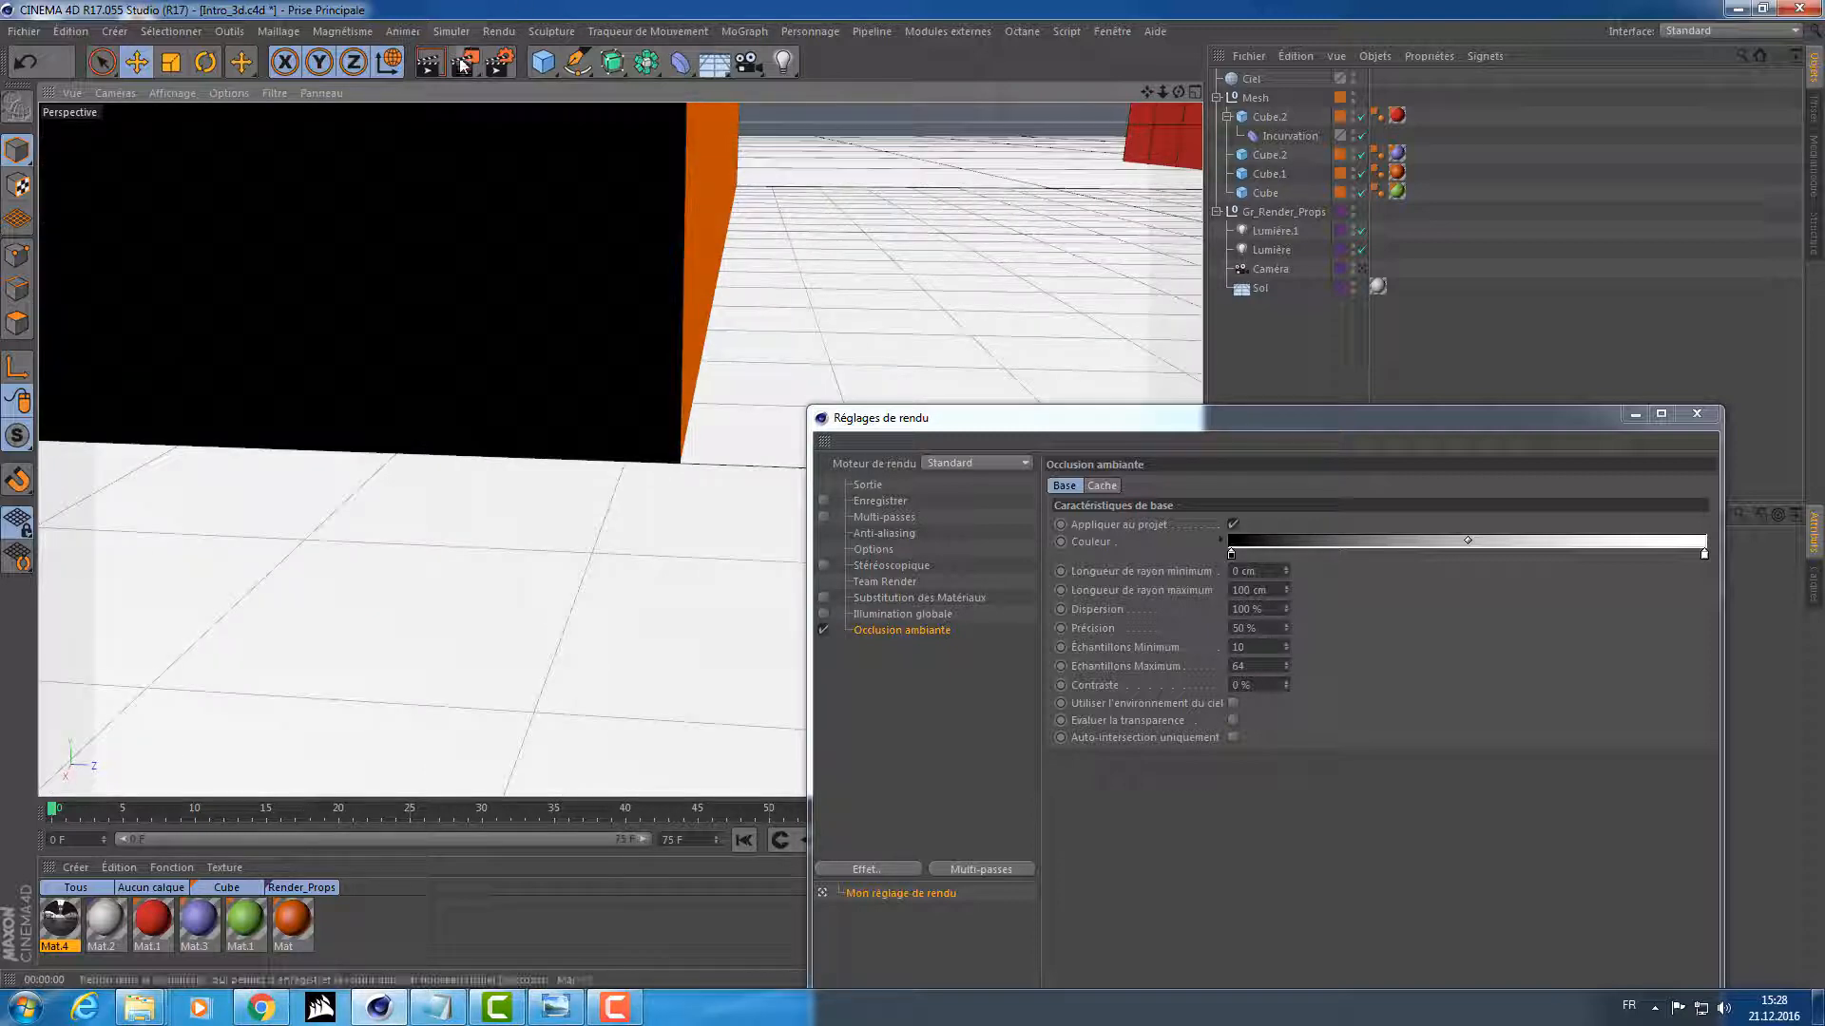
left_click(462, 63)
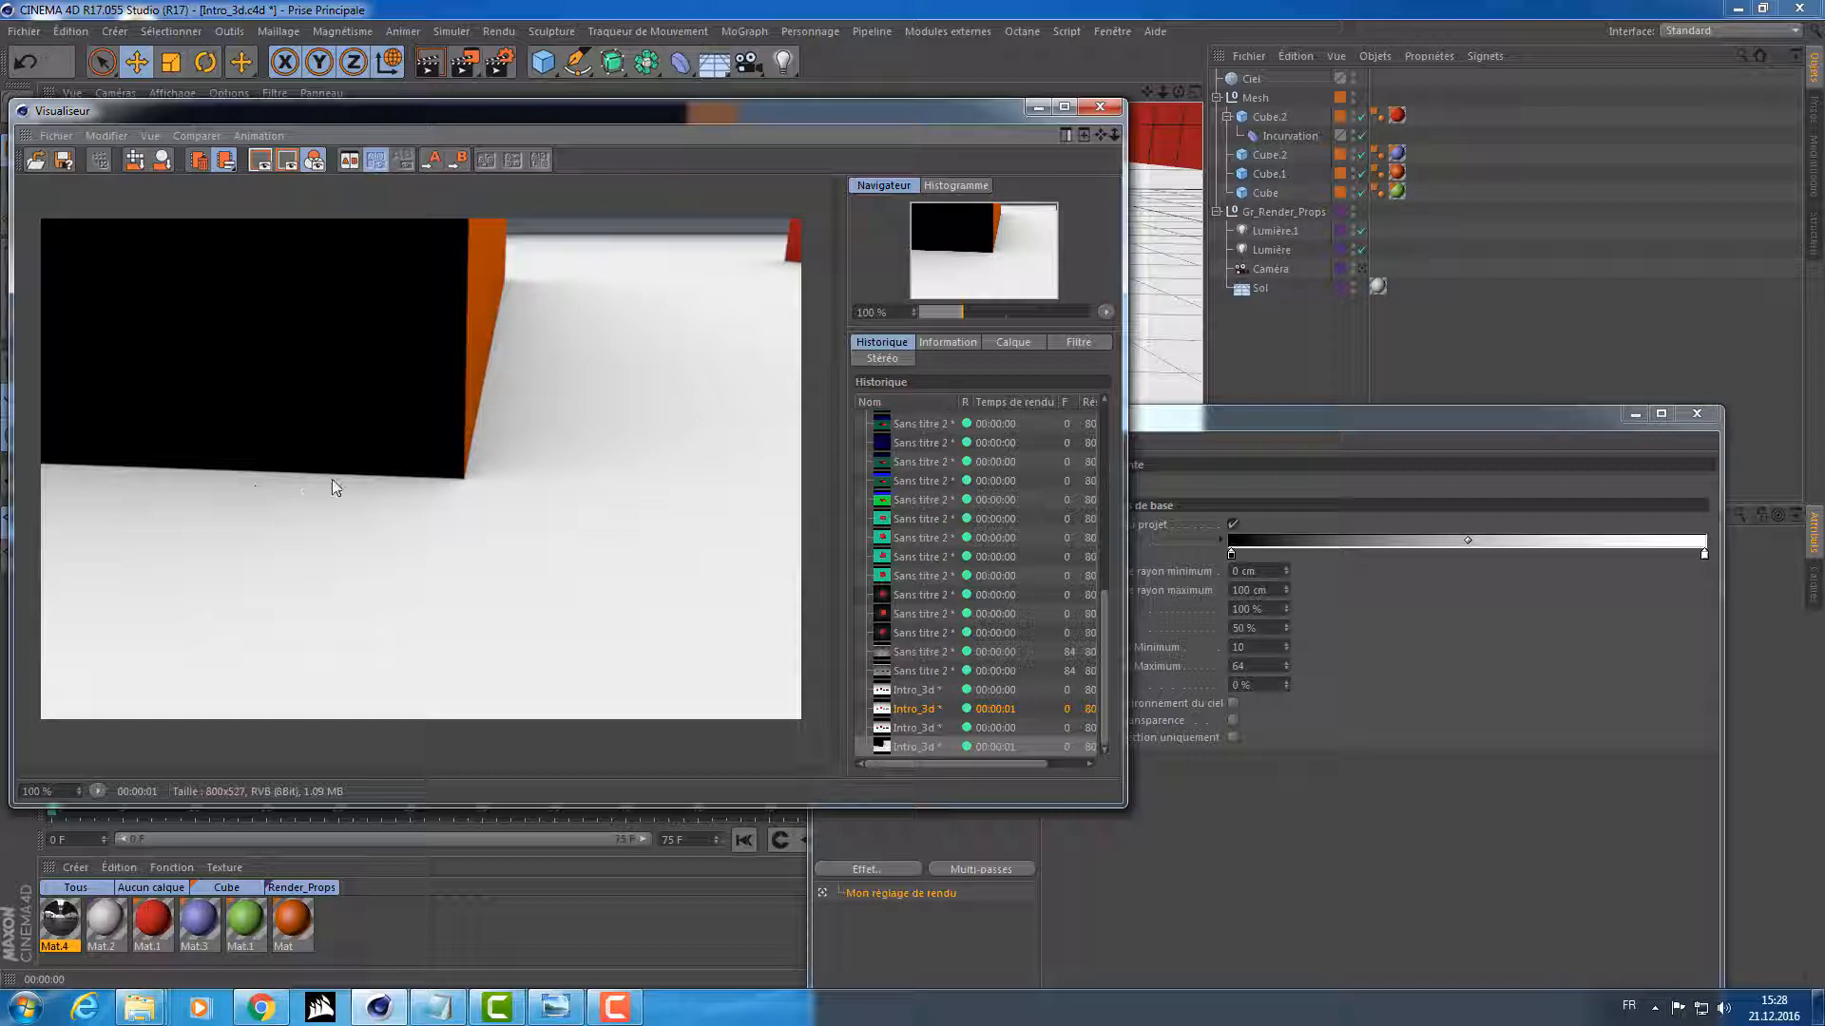
Step: Compare the full-scene Illumination globale and Occlusion ambiante renders in the history, and view the Illumination globale settings
left_click(910, 710)
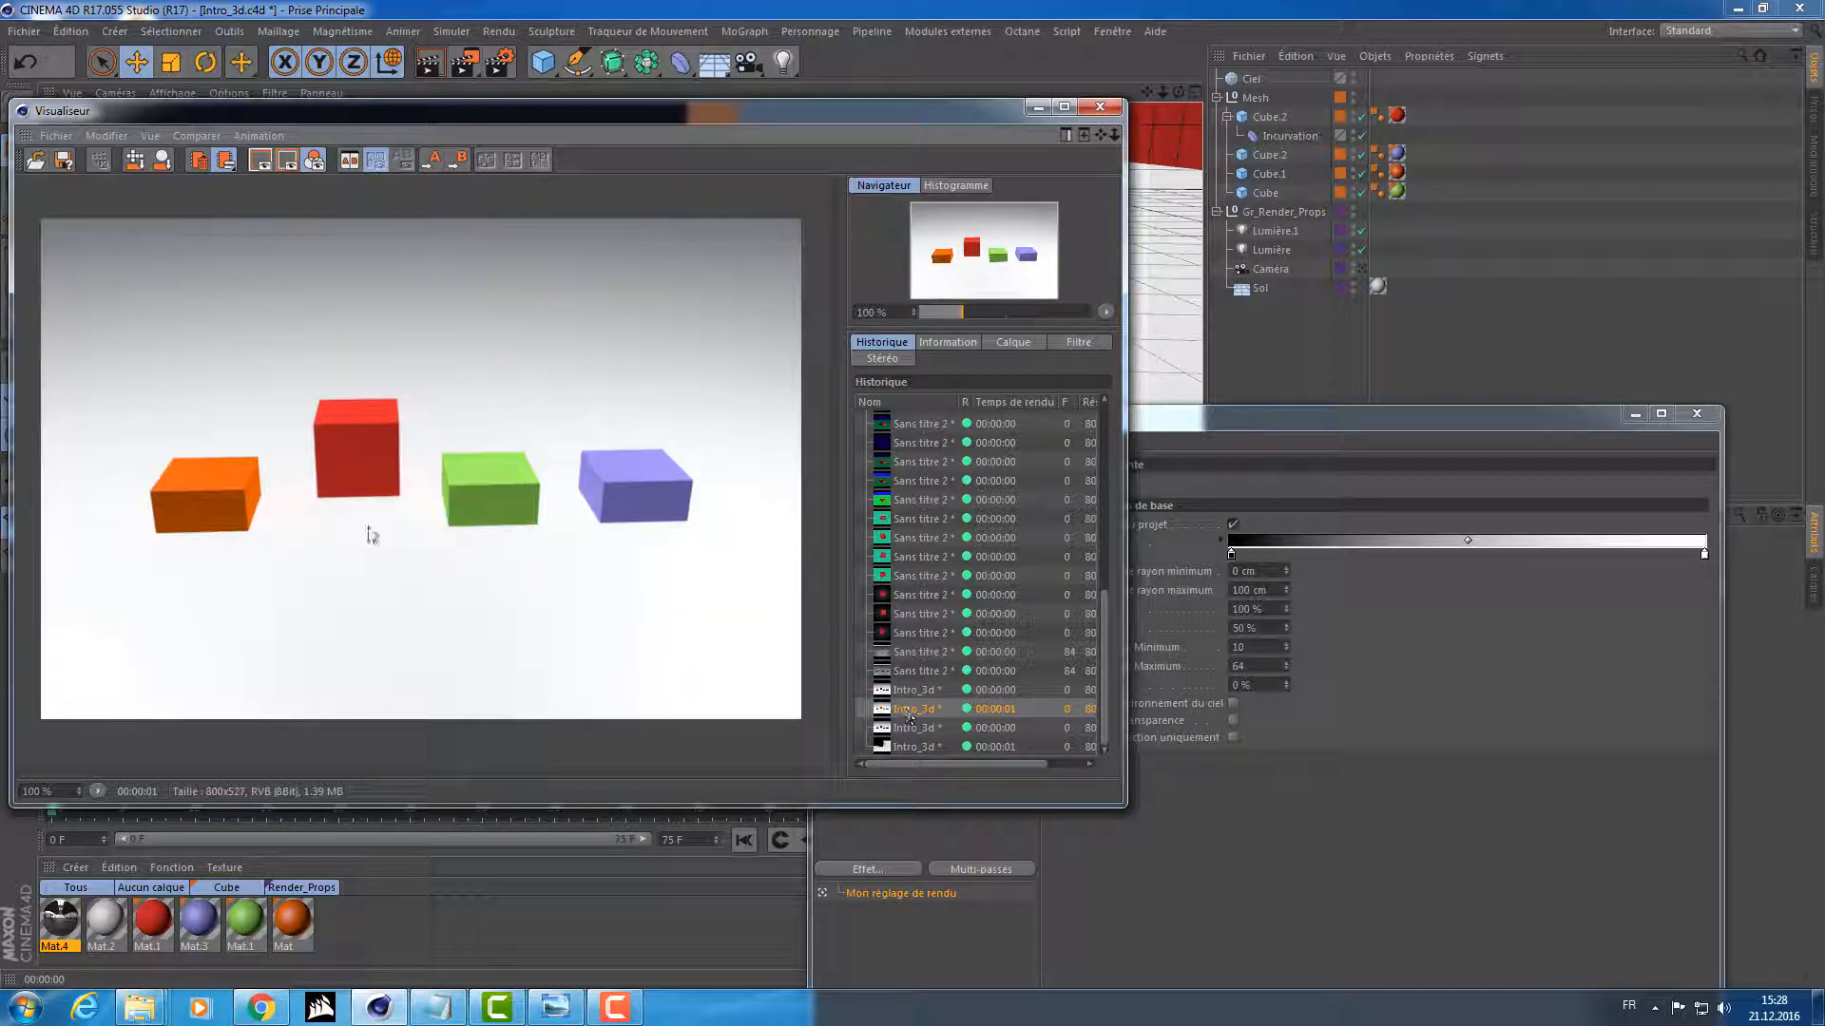
left_click(910, 729)
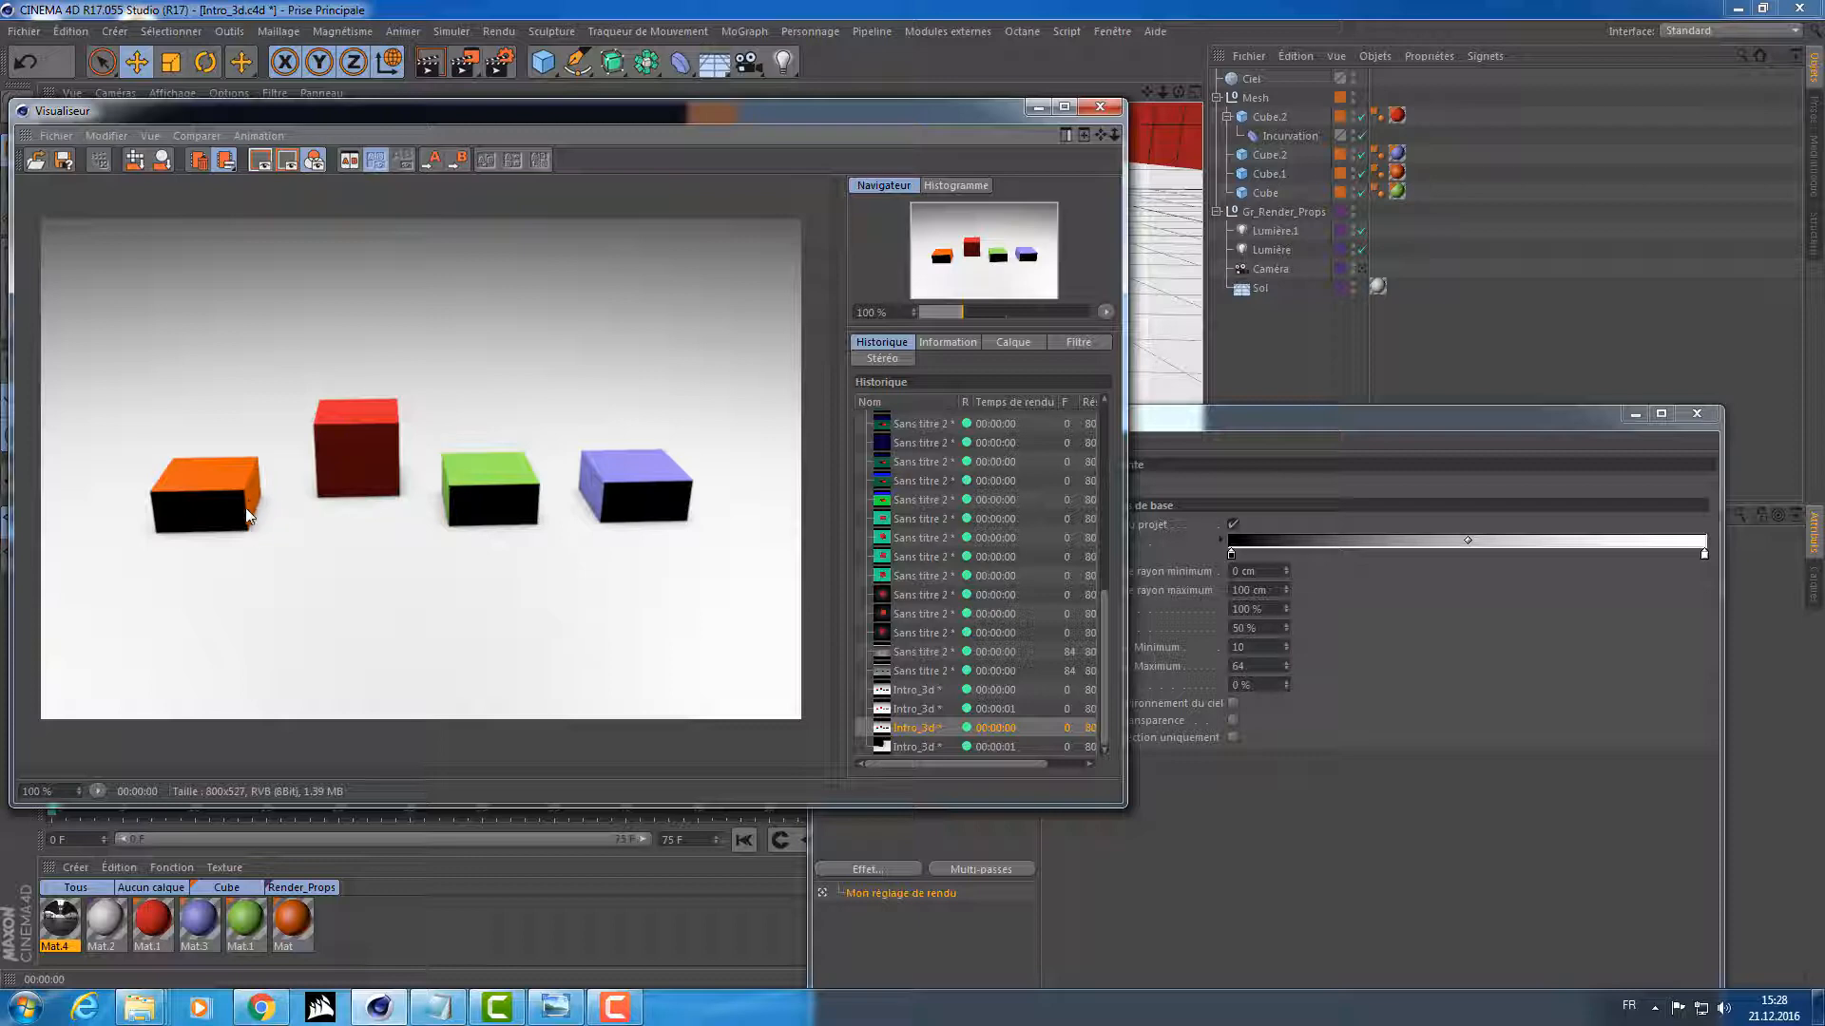
left_click(1217, 873)
left_click(897, 609)
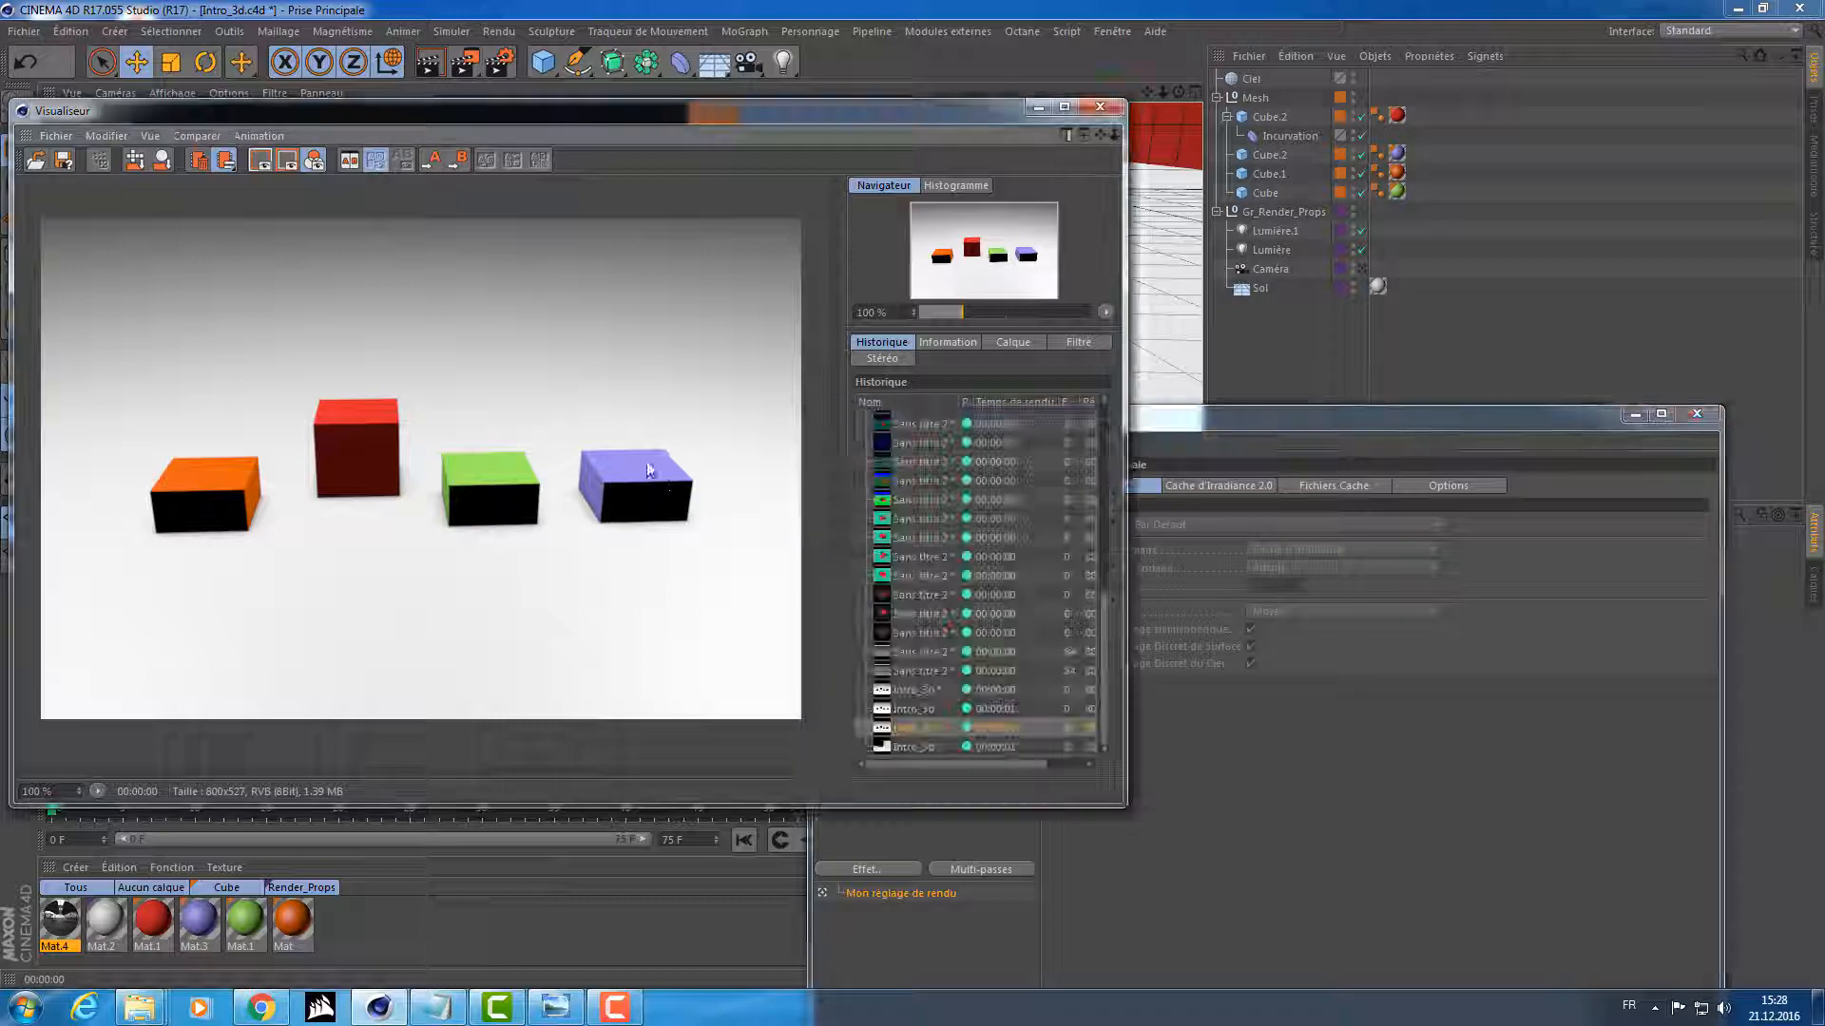
left_click(924, 709)
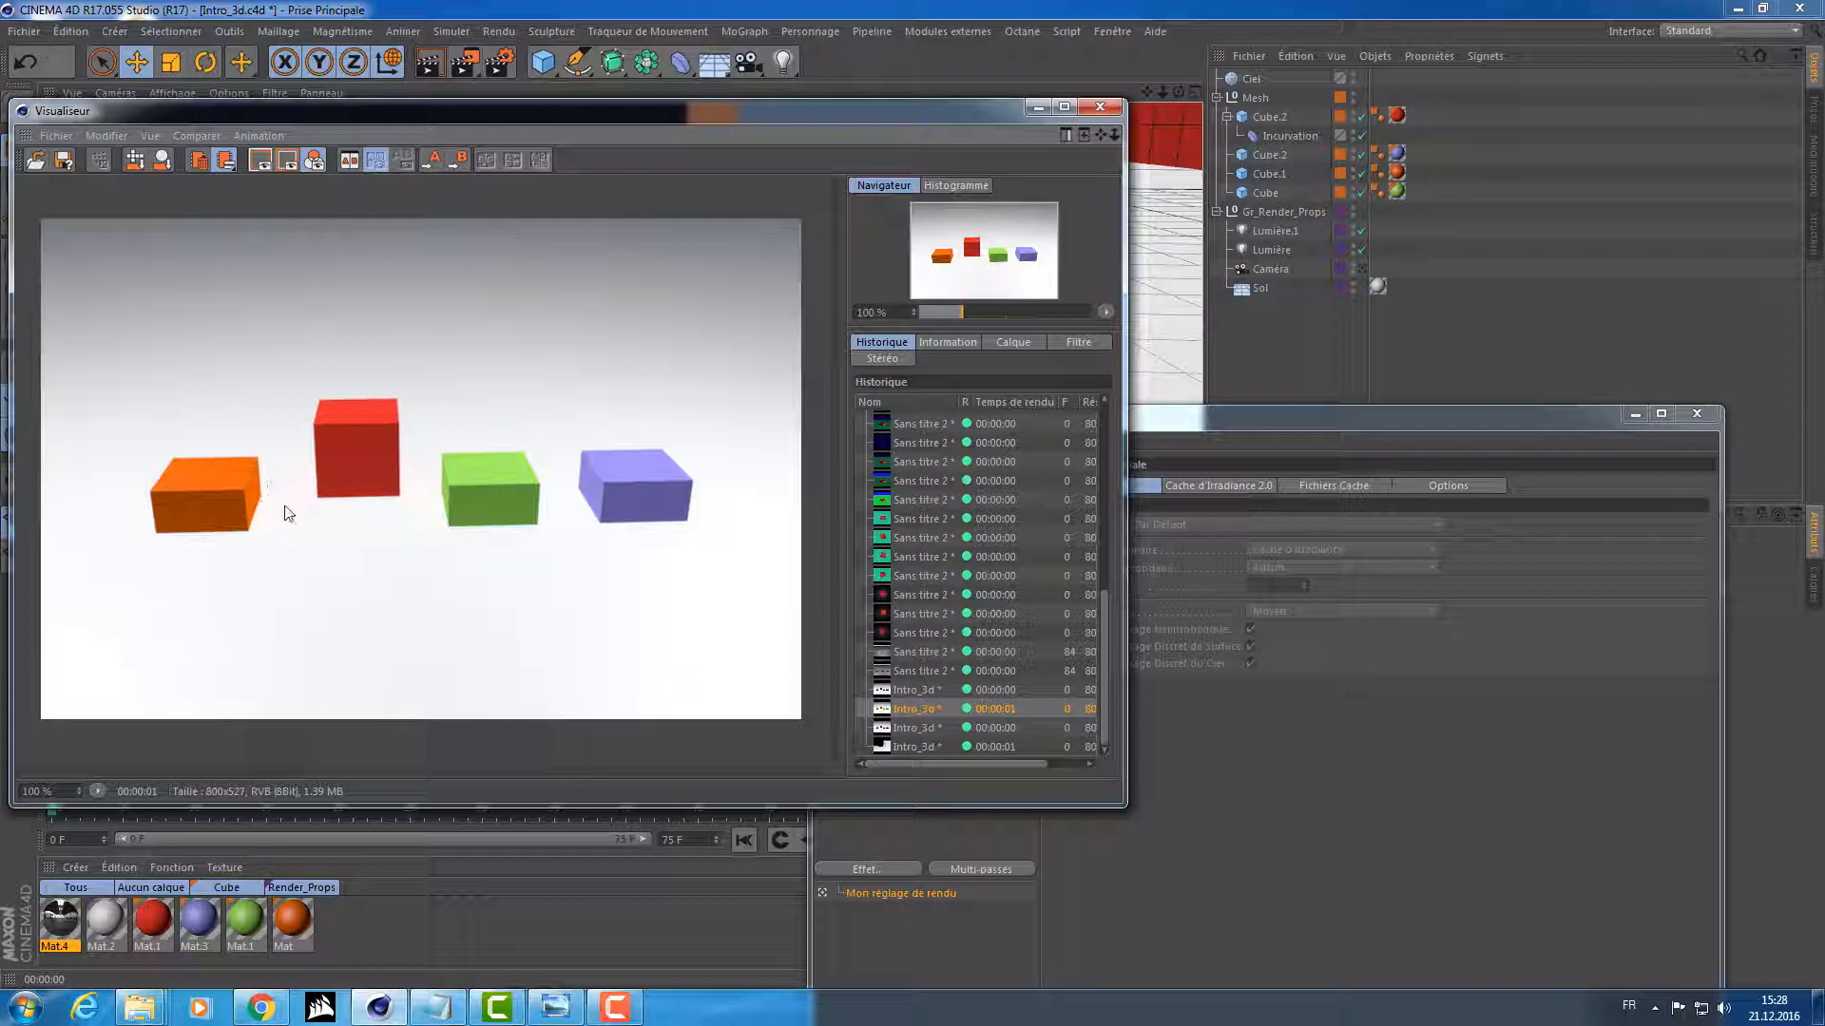
key("Down")
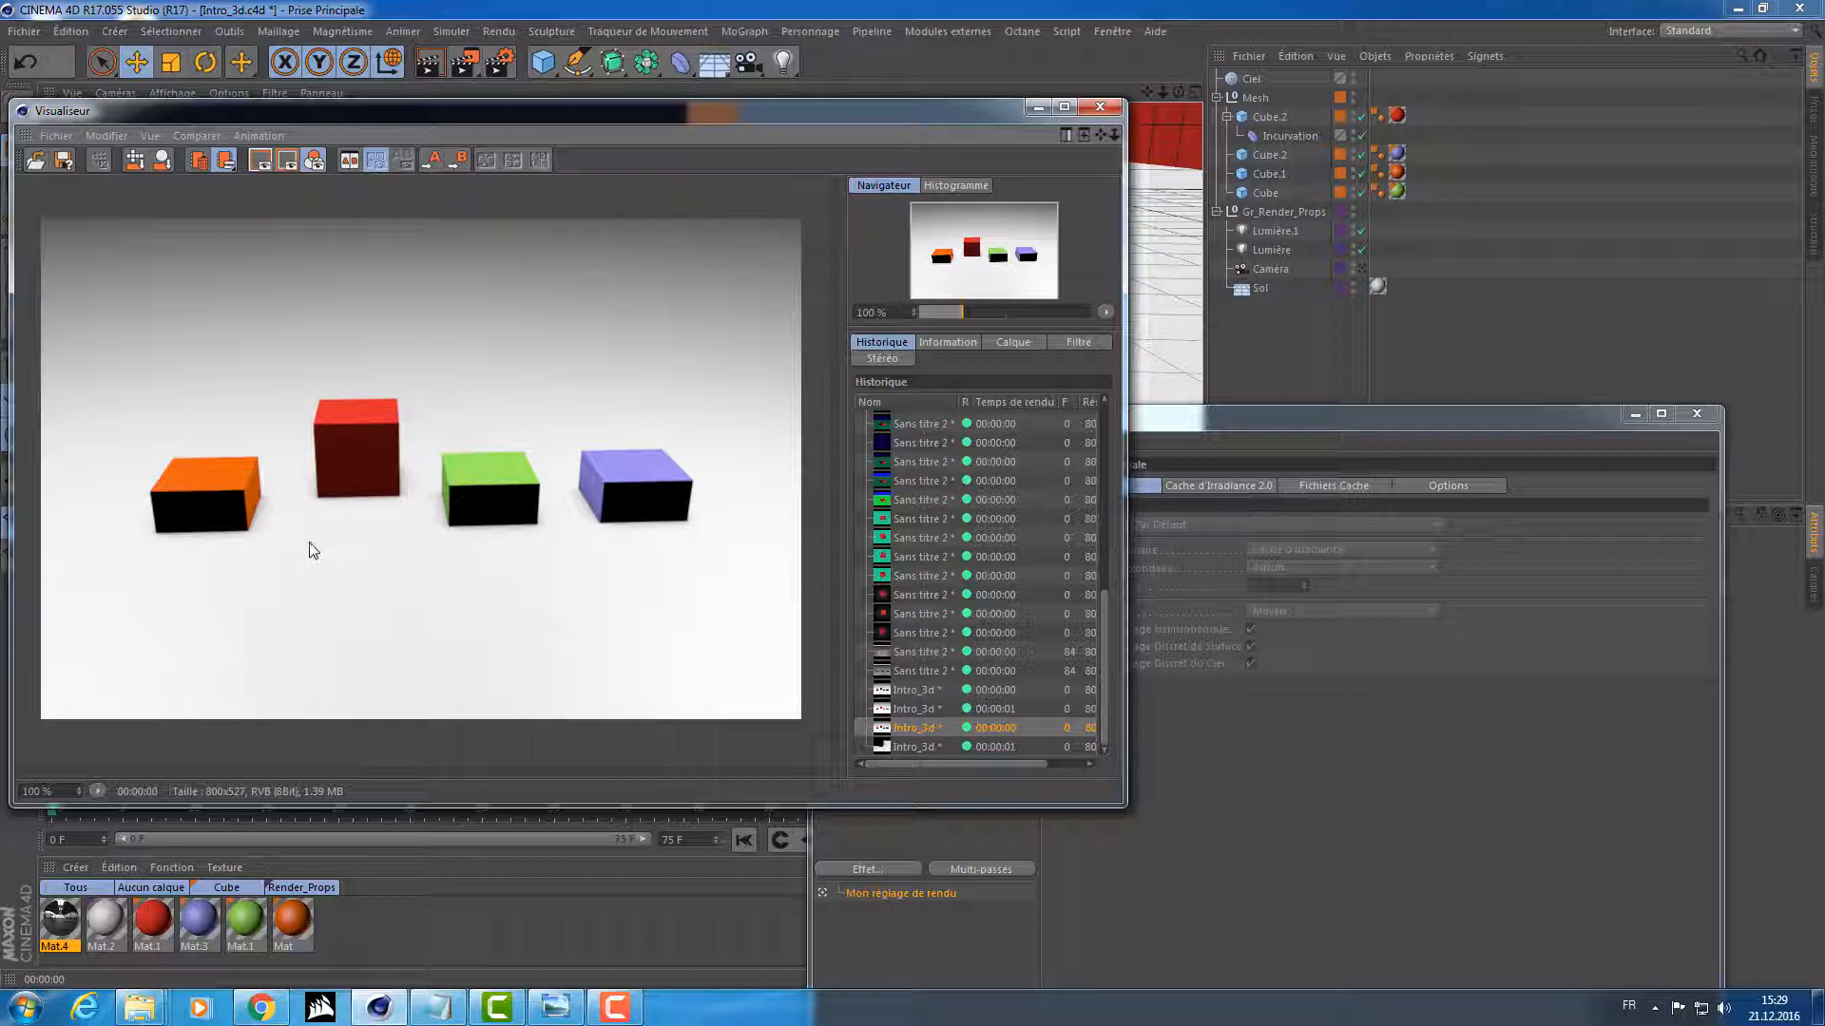
left_click(1343, 760)
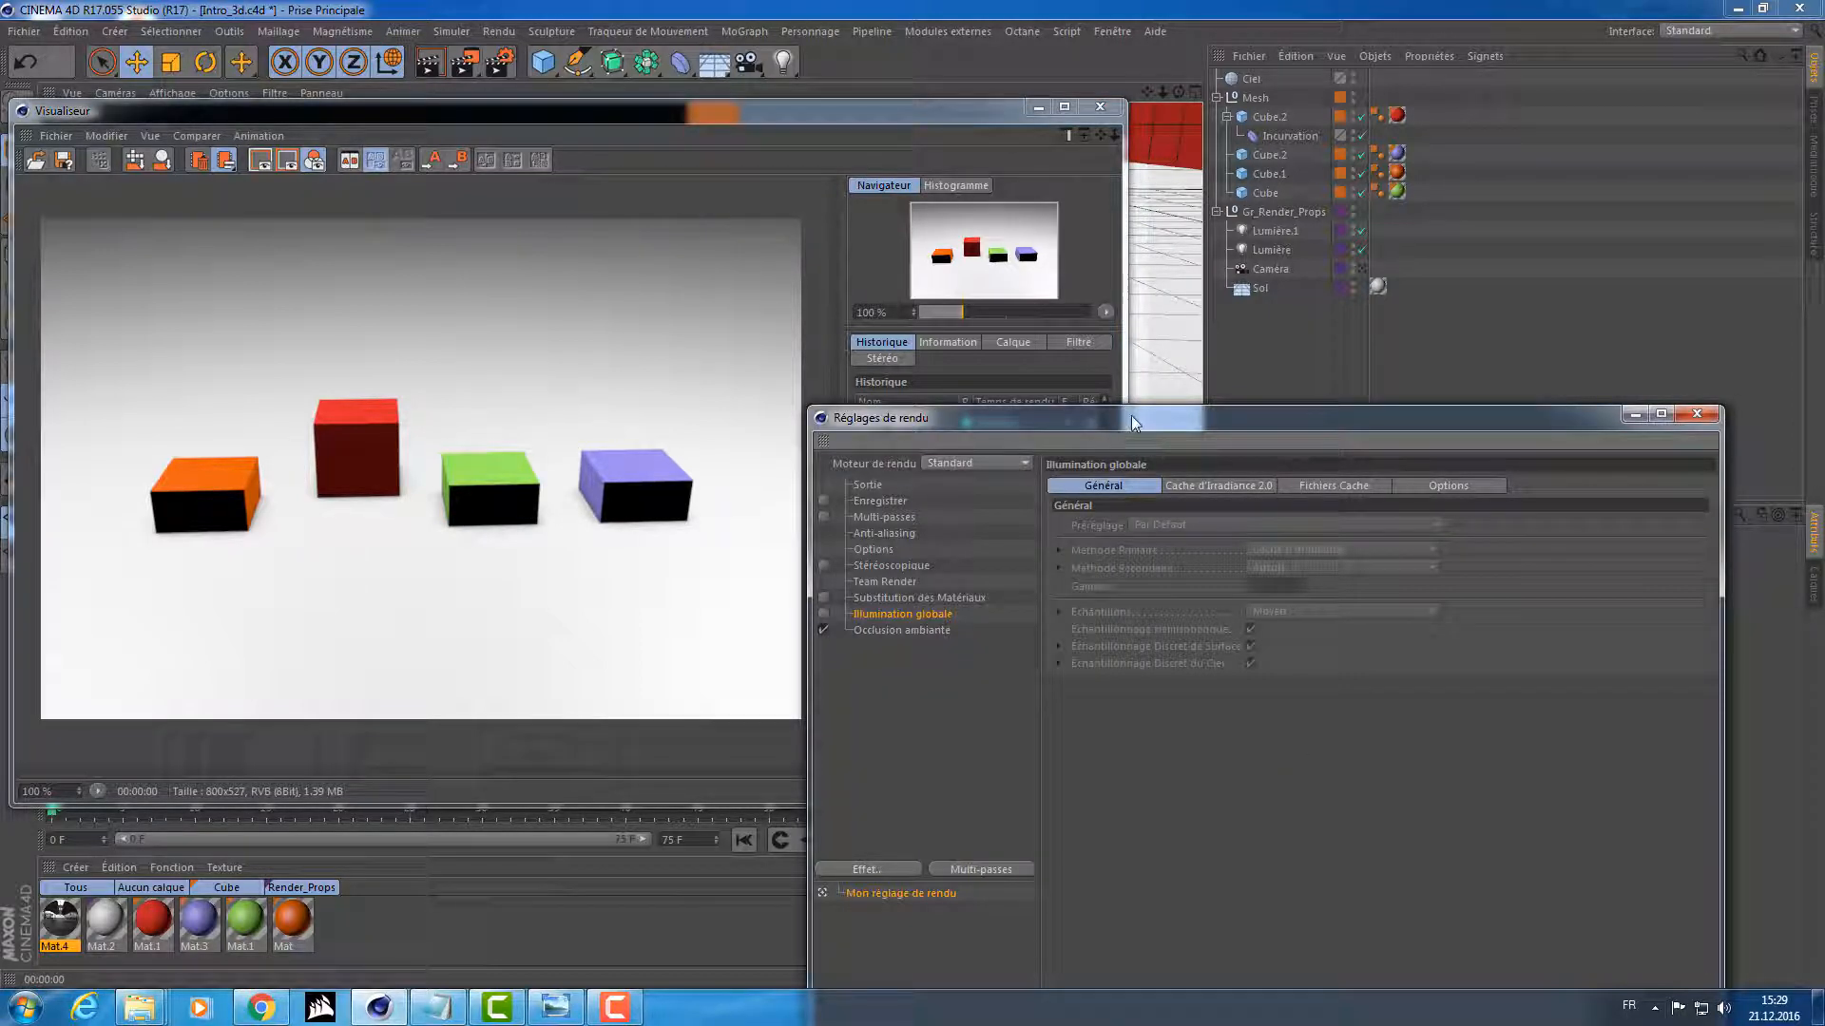
left_click_drag(1131, 414, 1162, 320)
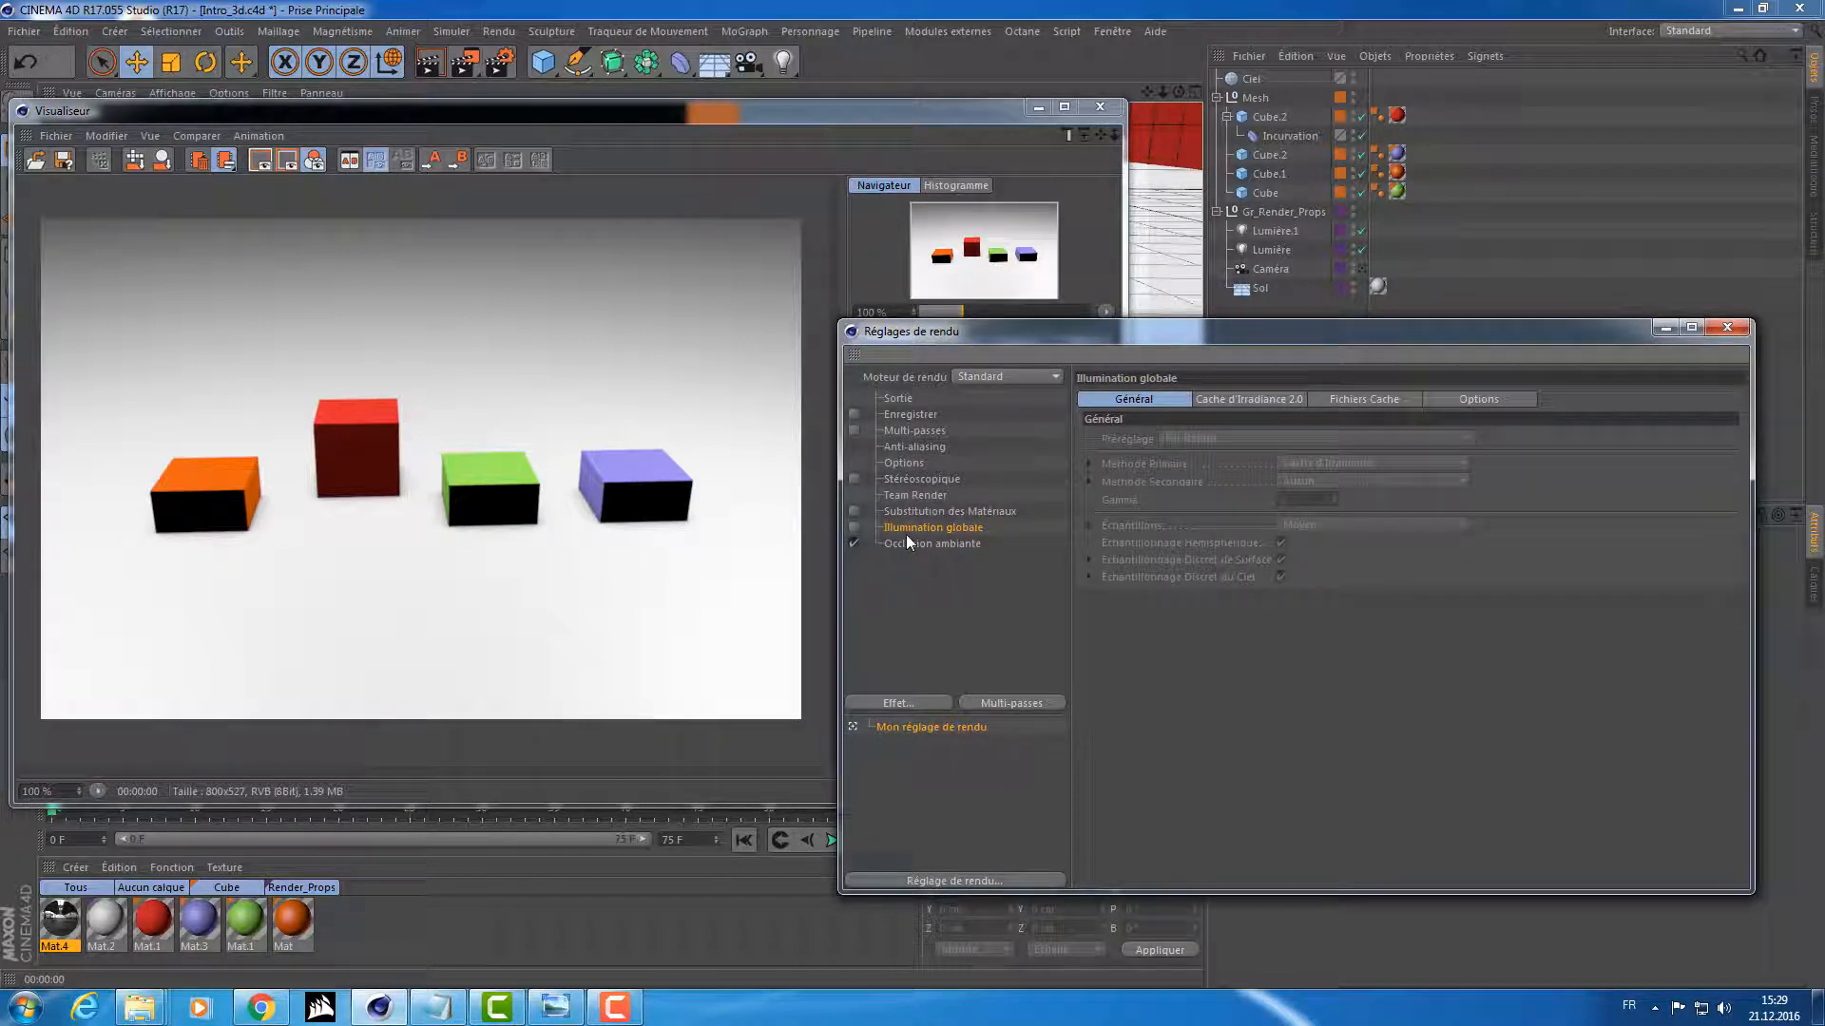
Step: Enable Illumination globale alongside Occlusion ambiante, view the Occlusion ambiante settings, and render the orange cube close-up to the Visualiseur
left_click(905, 544)
left_click(916, 529)
left_click(853, 529)
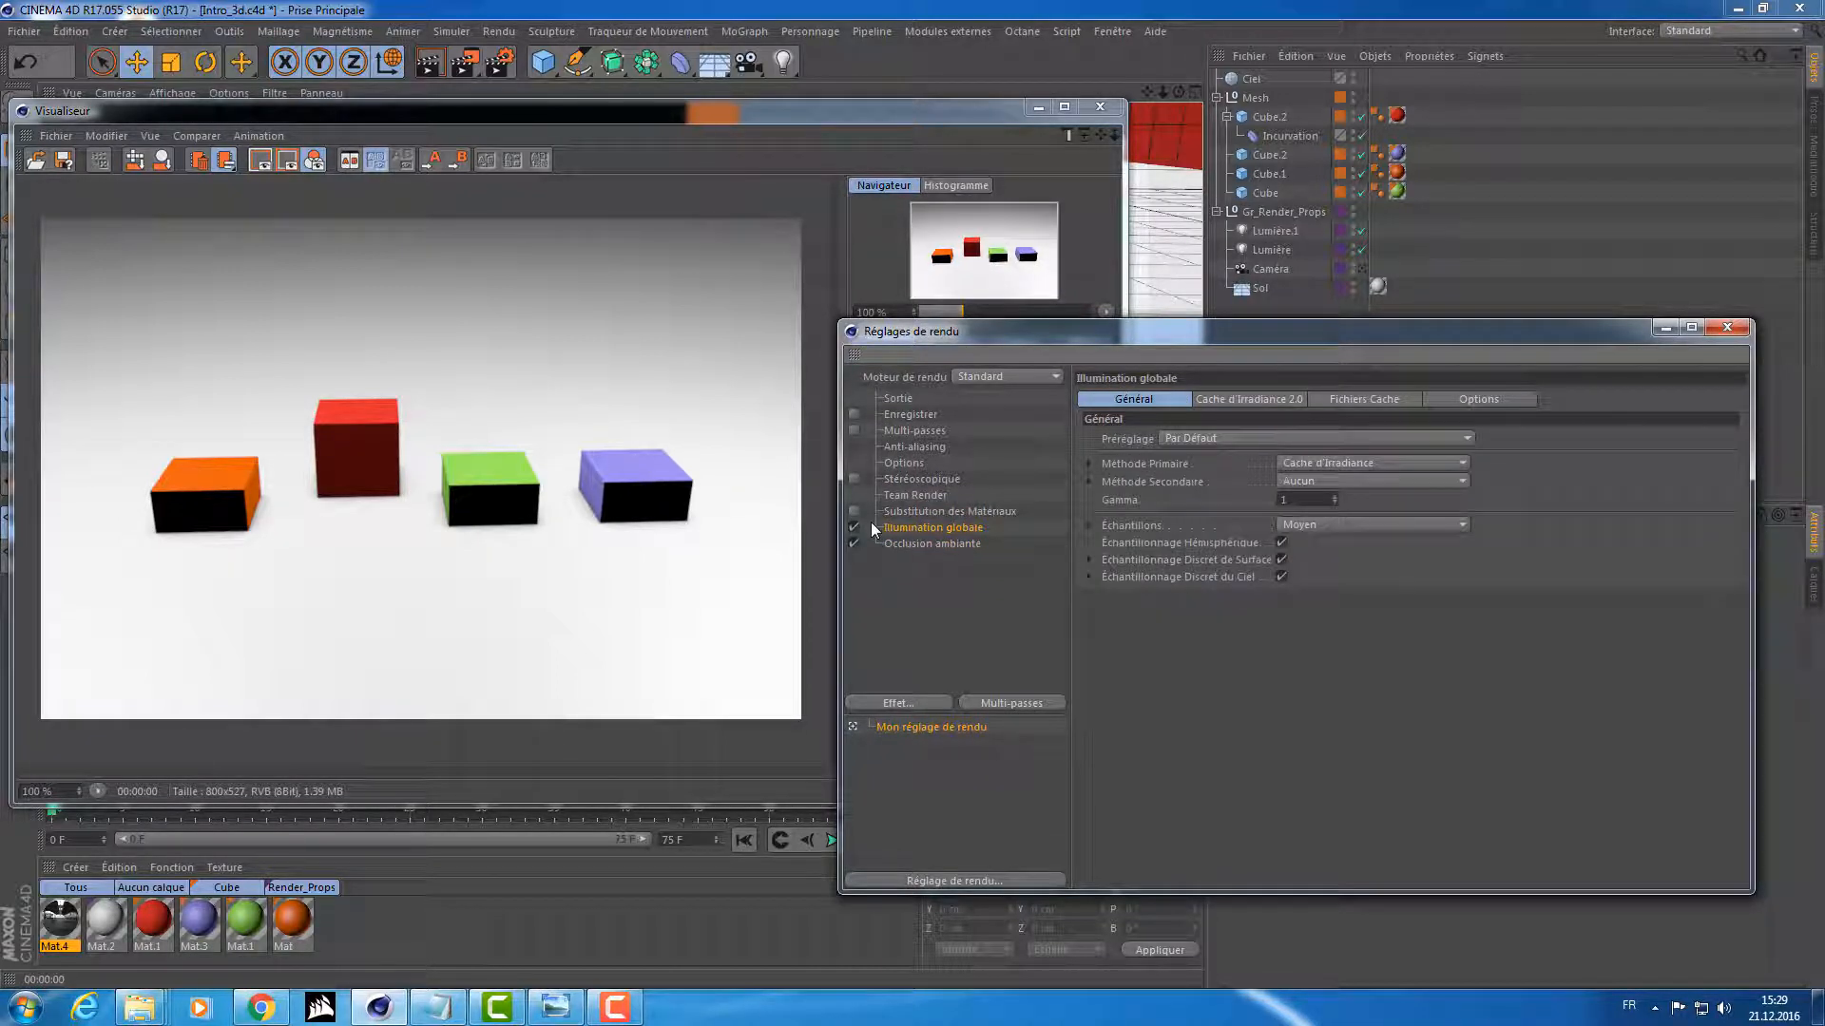
left_click_drag(1006, 332, 1036, 362)
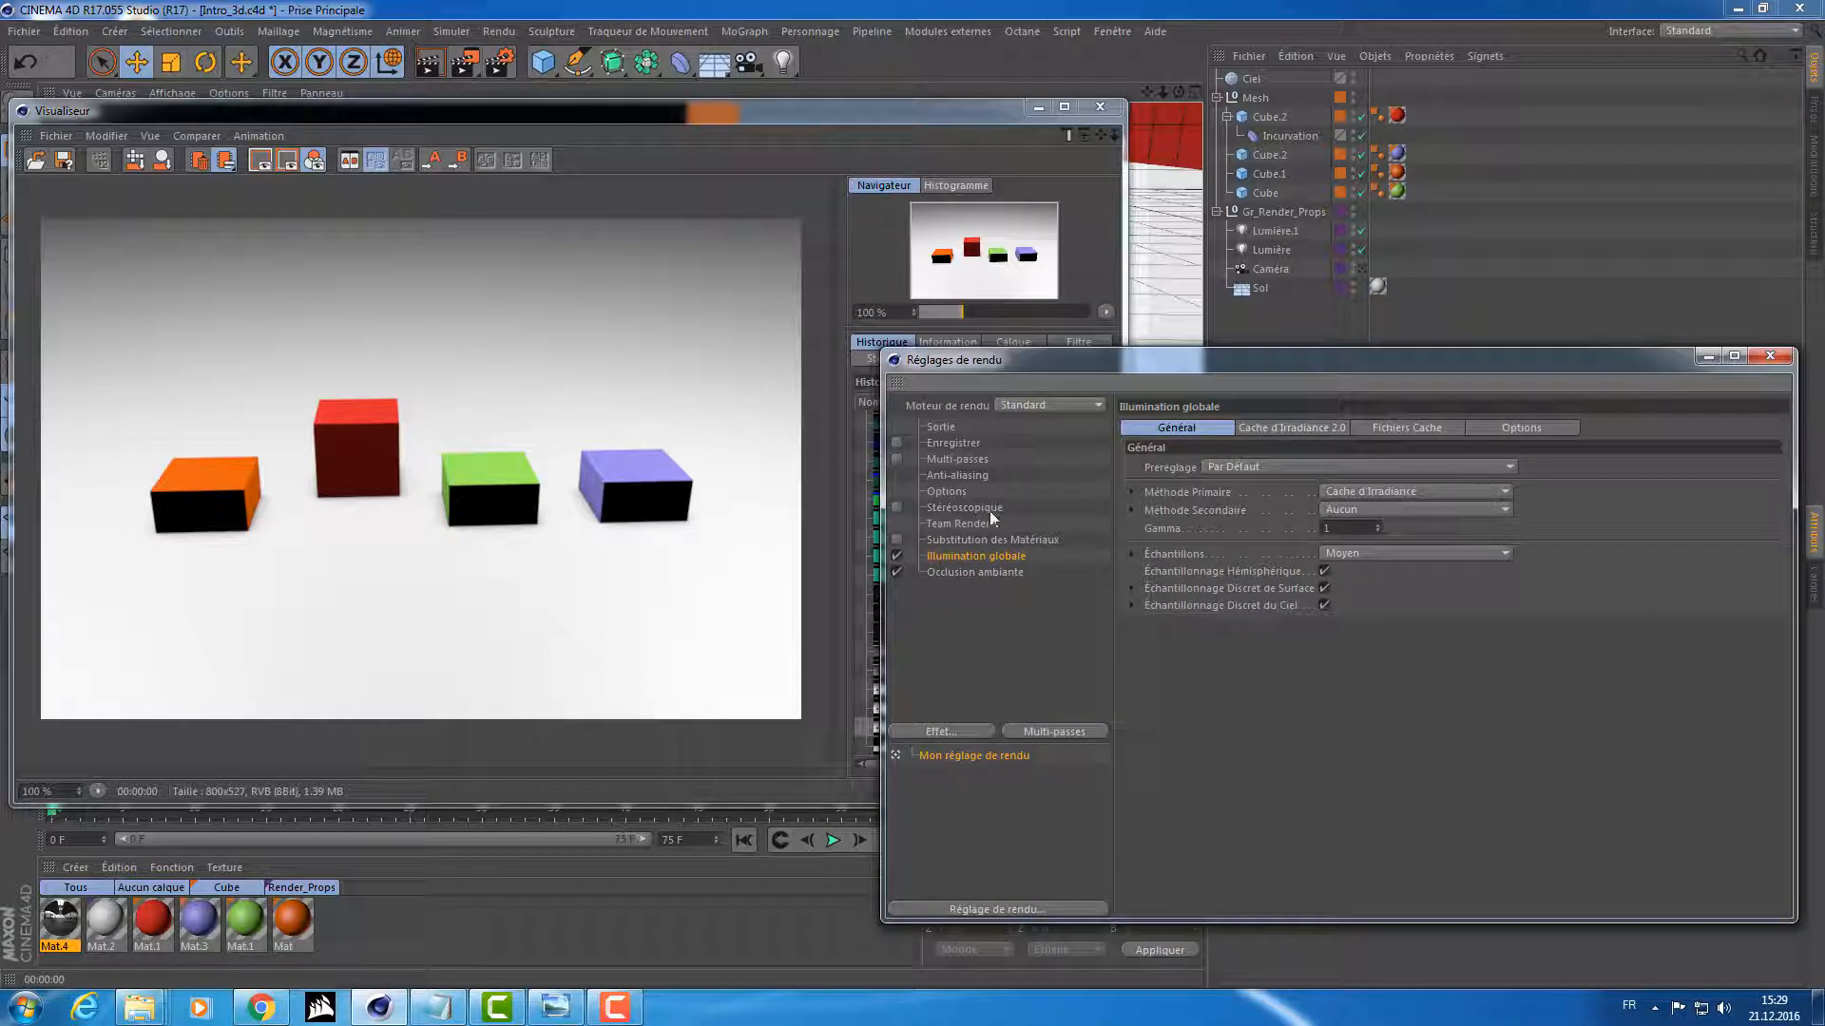
left_click(955, 570)
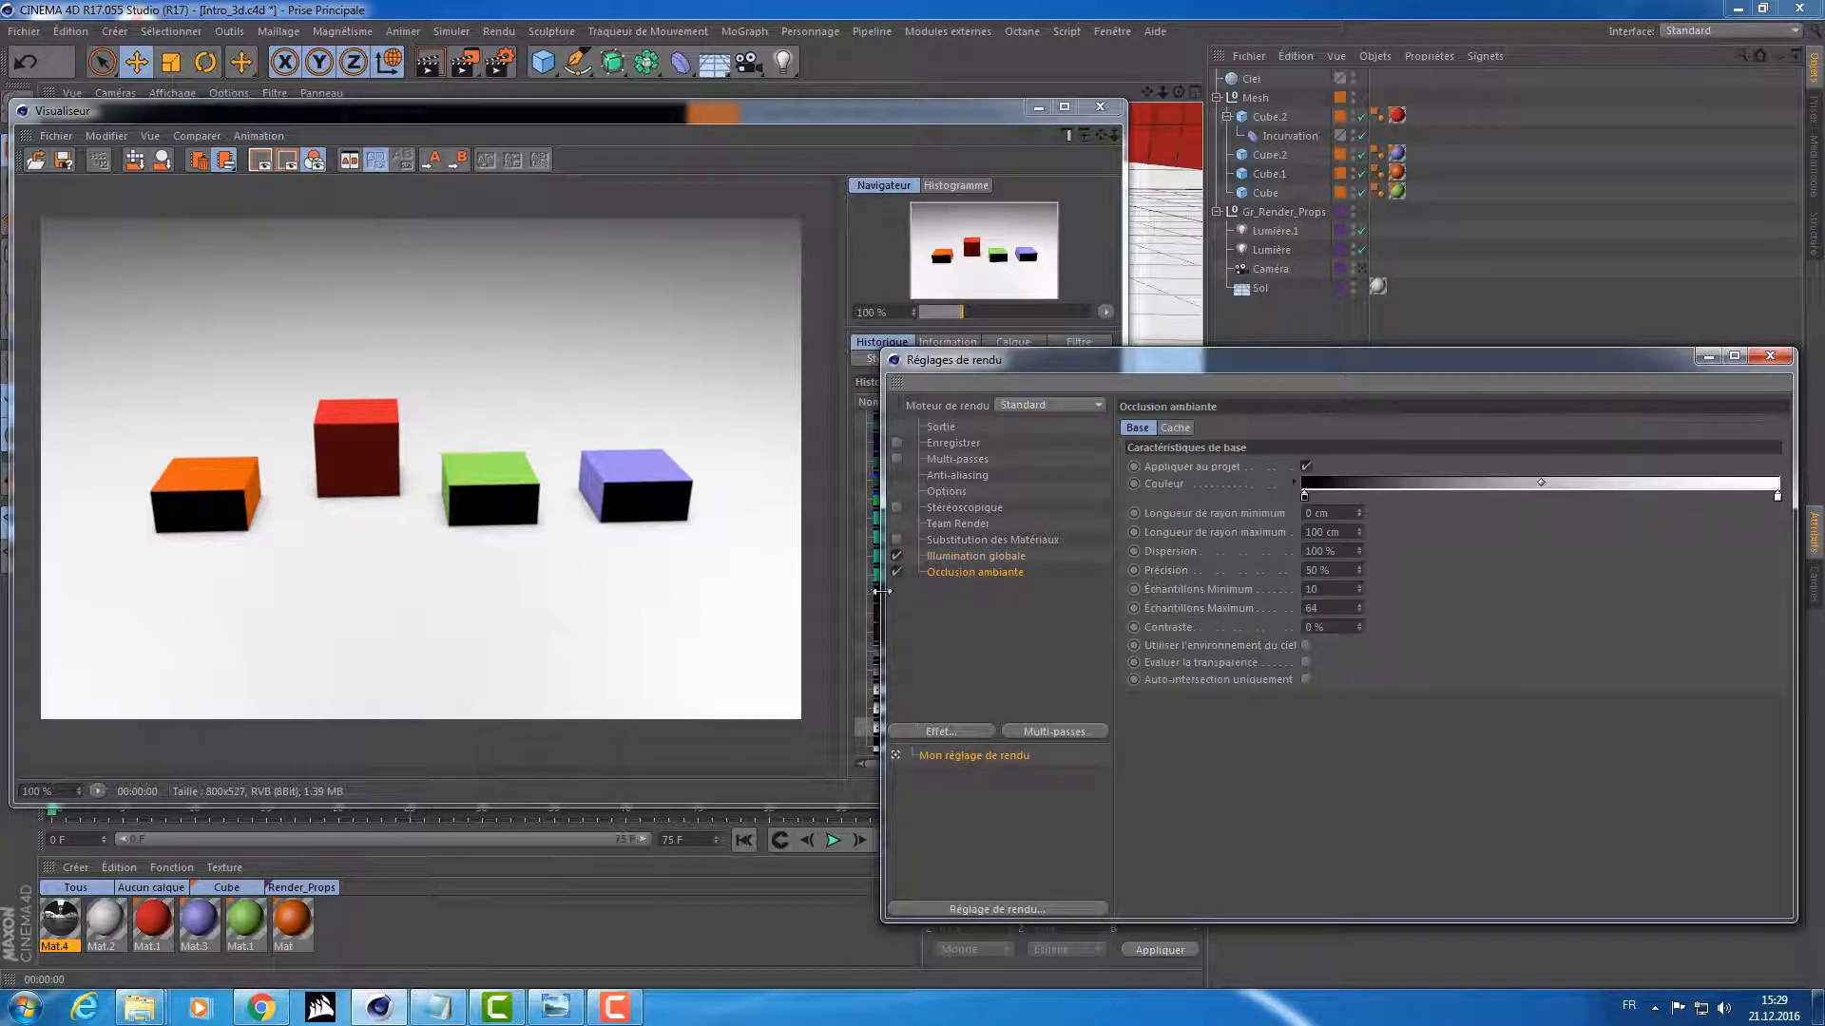
left_click(464, 62)
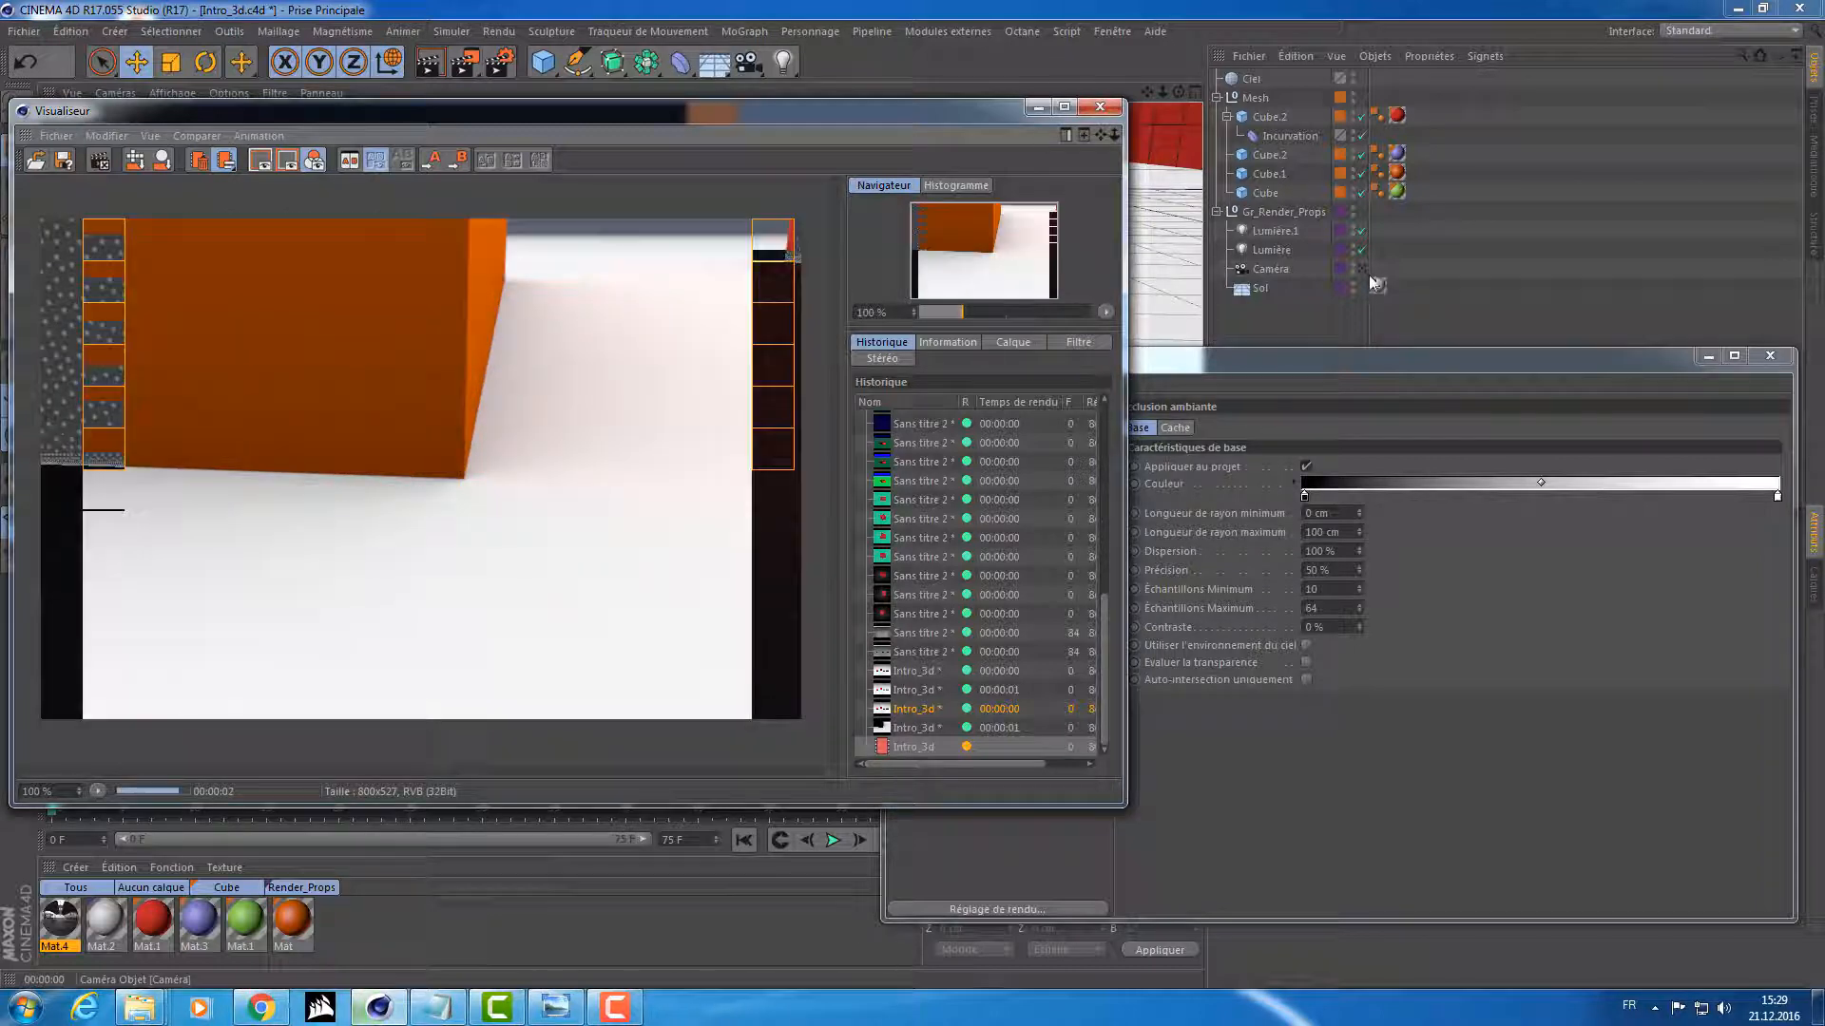
Step: Delete the two close-up renders of the orange cube from the render history
left_click(941, 747)
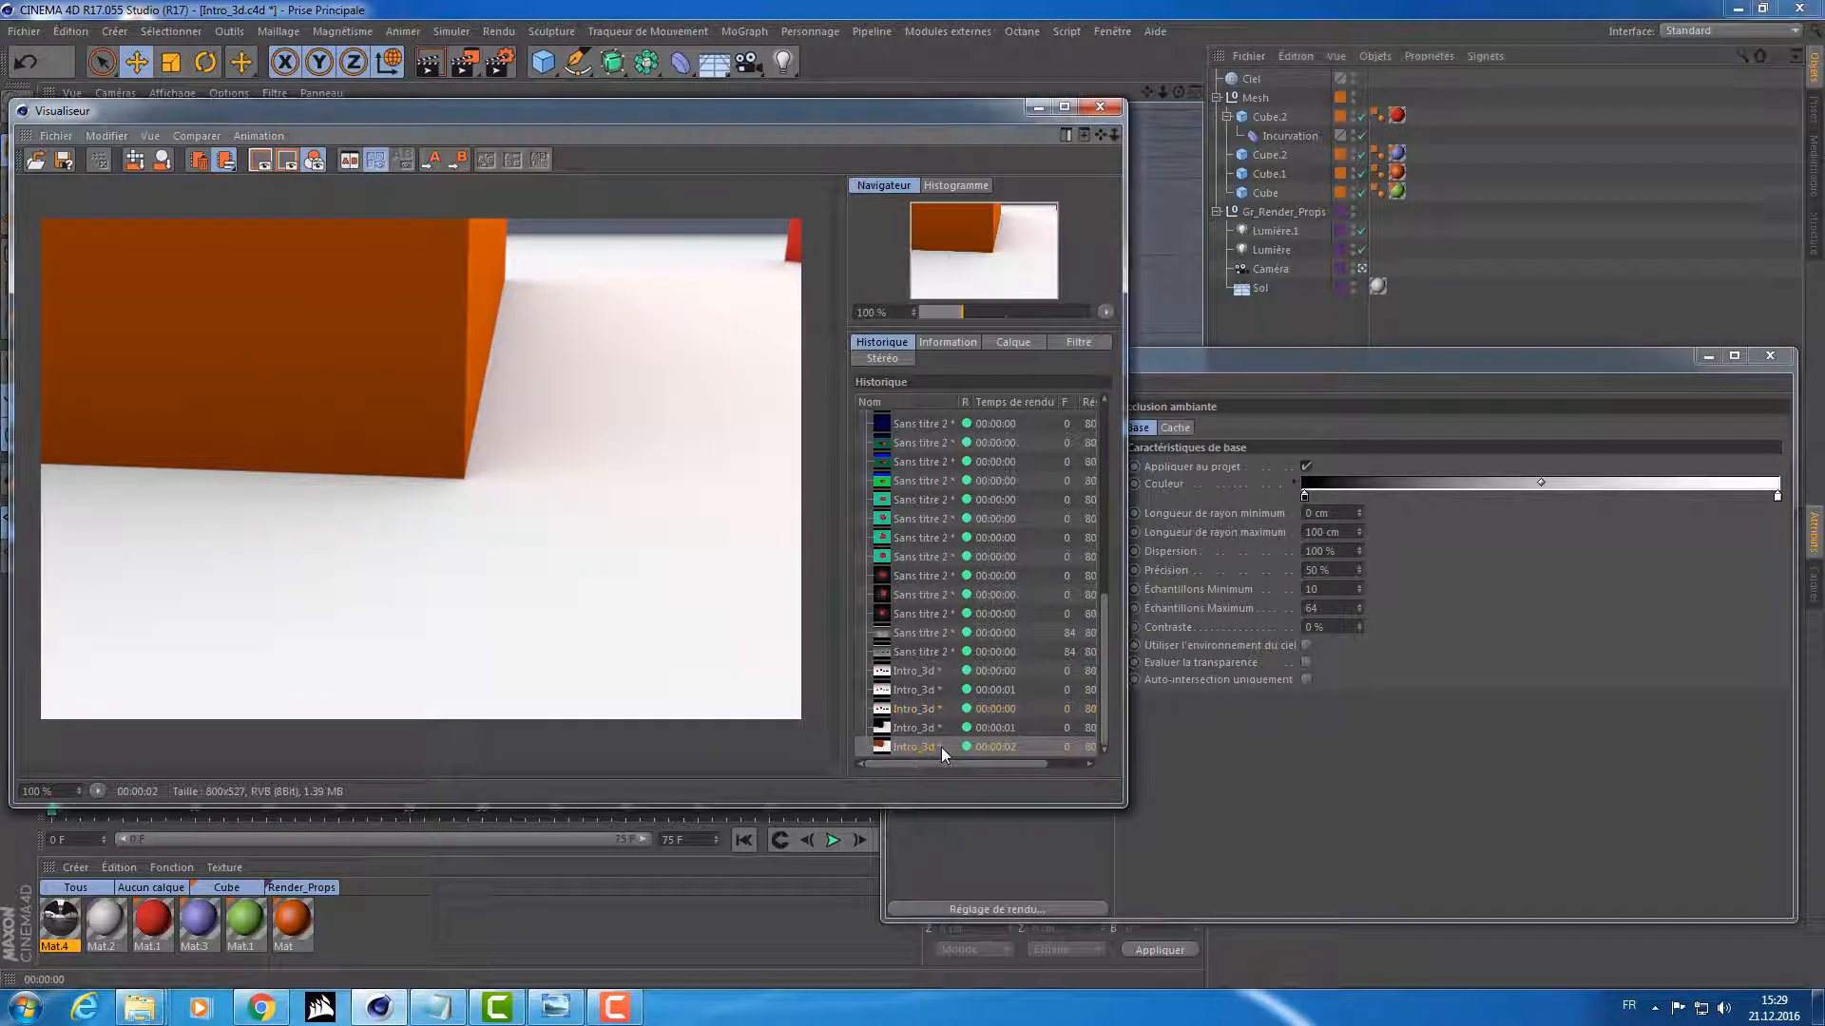
key("Delete")
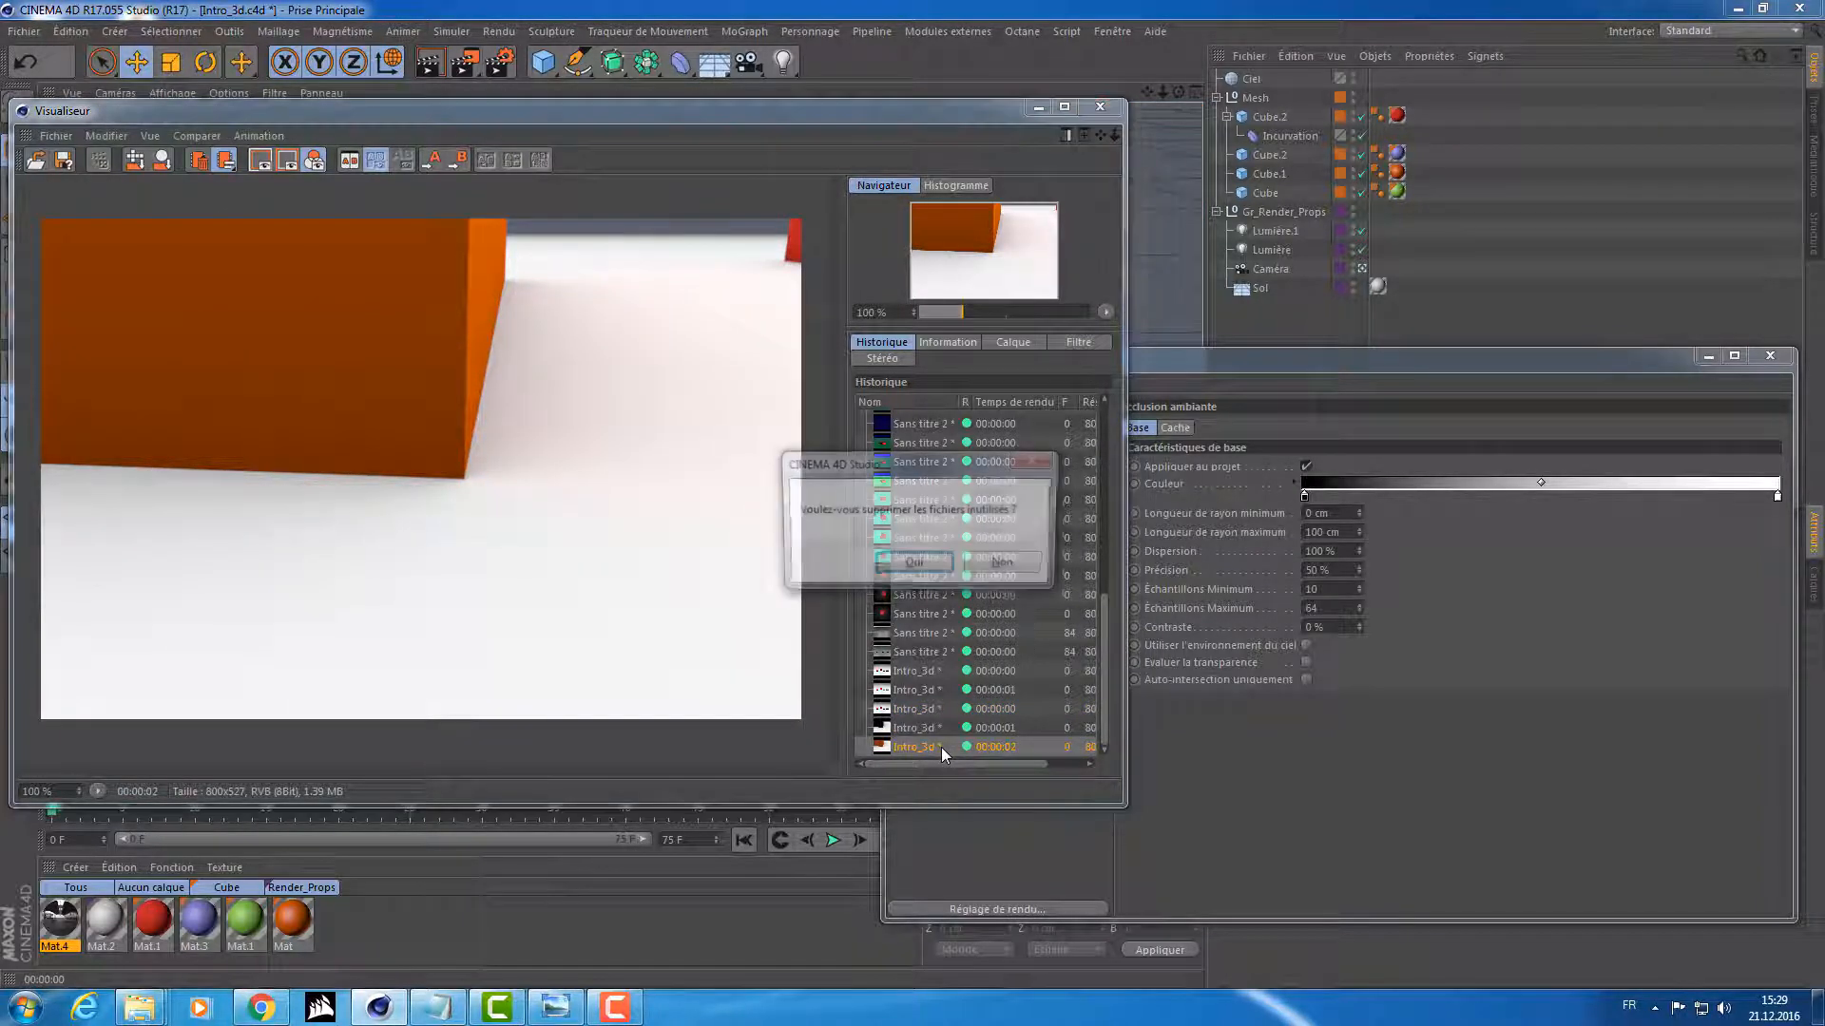
key("Return")
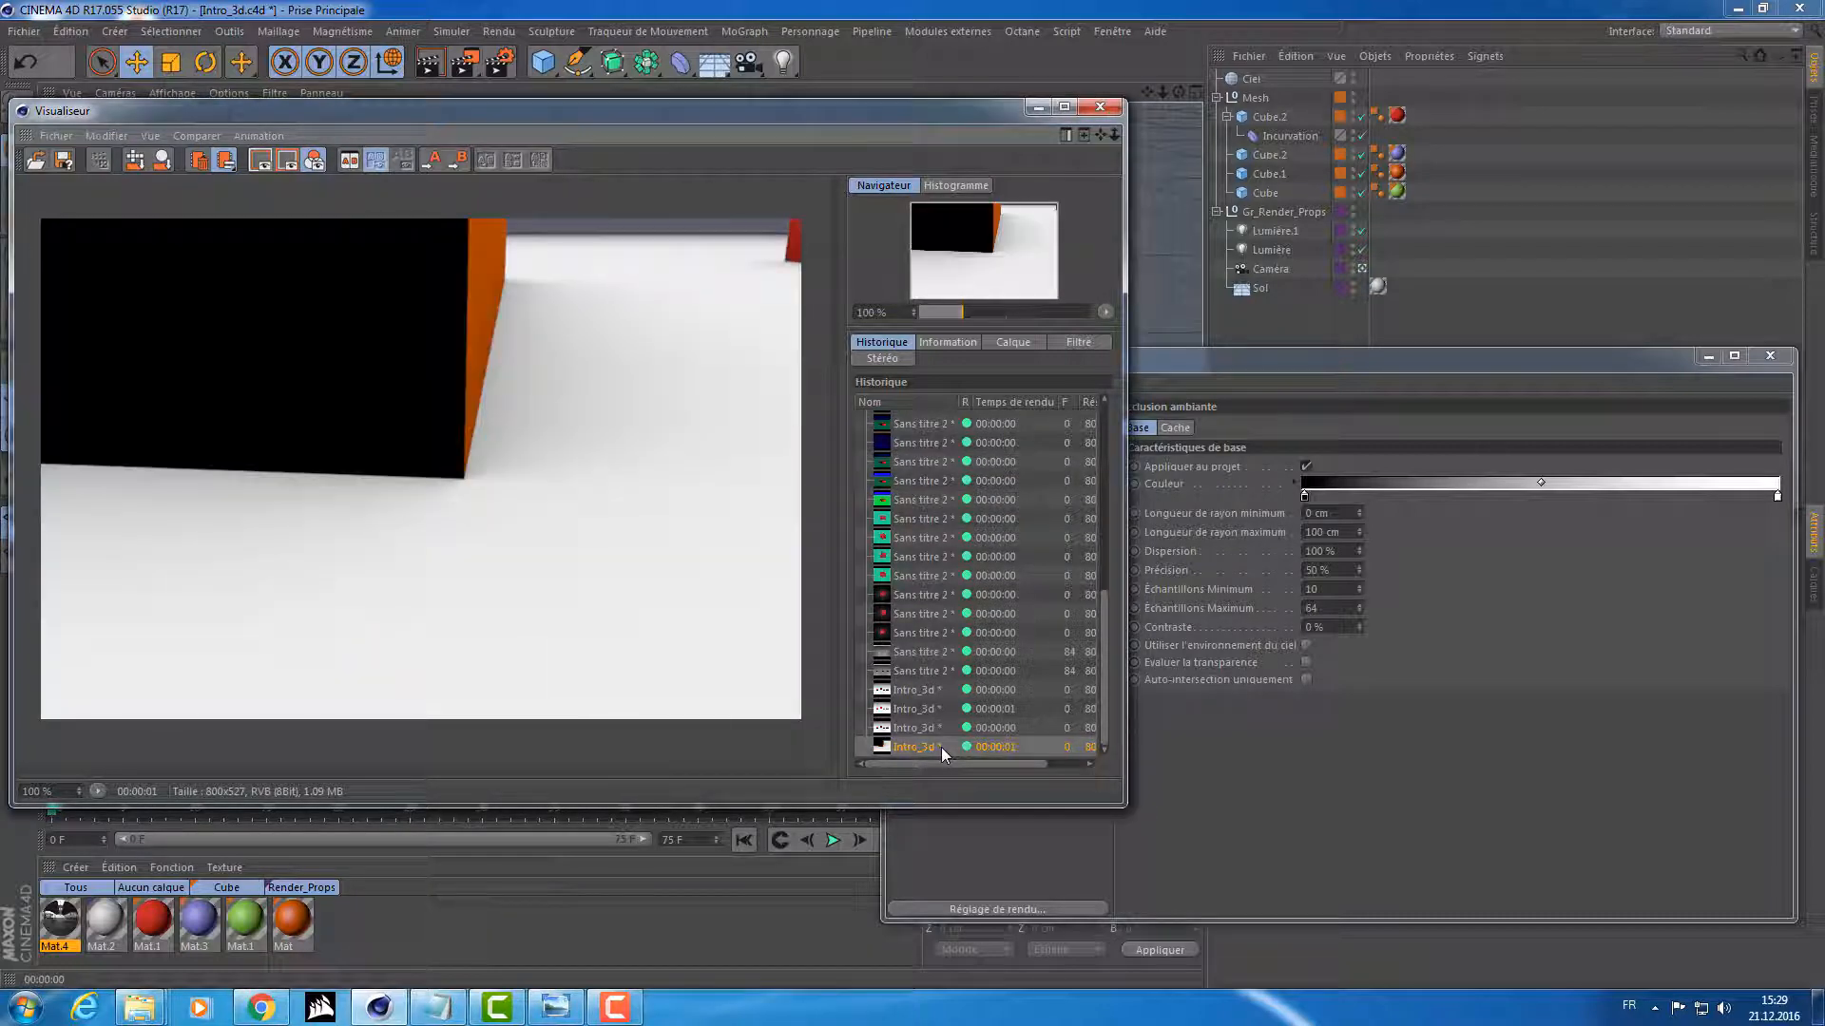
key("Delete")
key("Return")
Step: Display the full-scene Occlusion ambiante render and render the full scene with Illumination globale and Occlusion ambiante both enabled
left_click(941, 747)
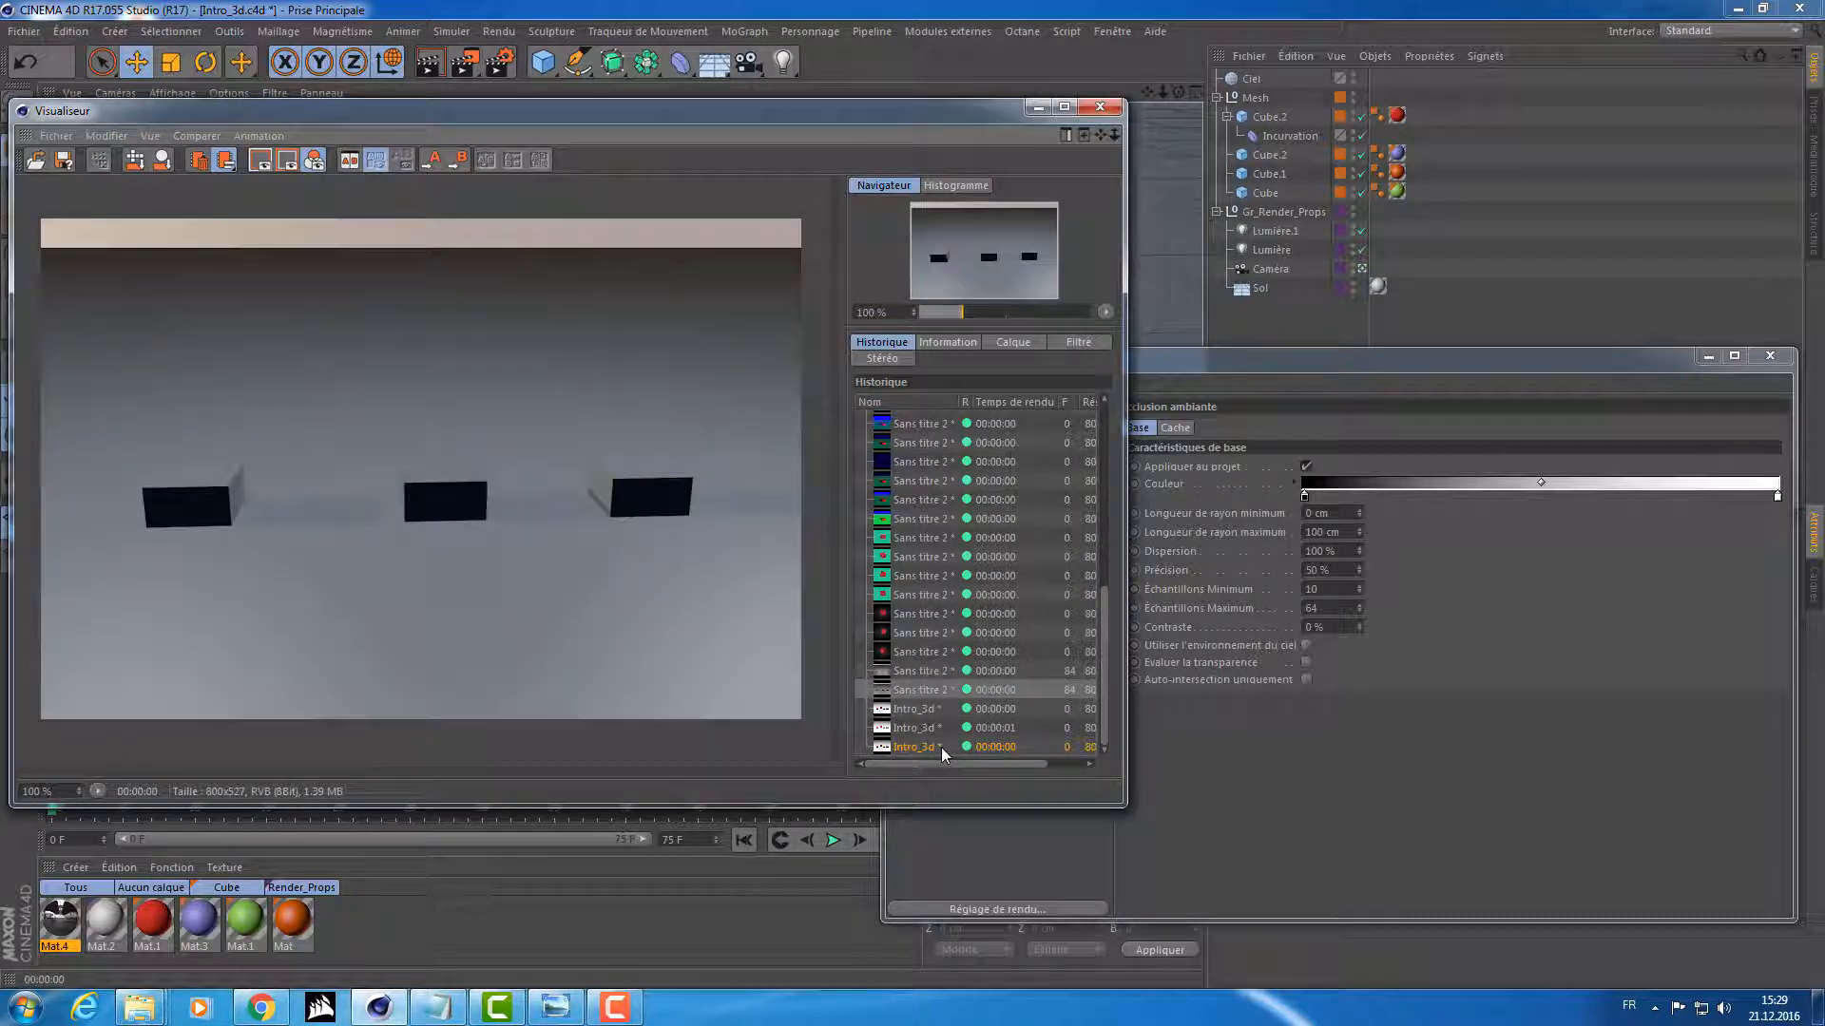
left_click(941, 747)
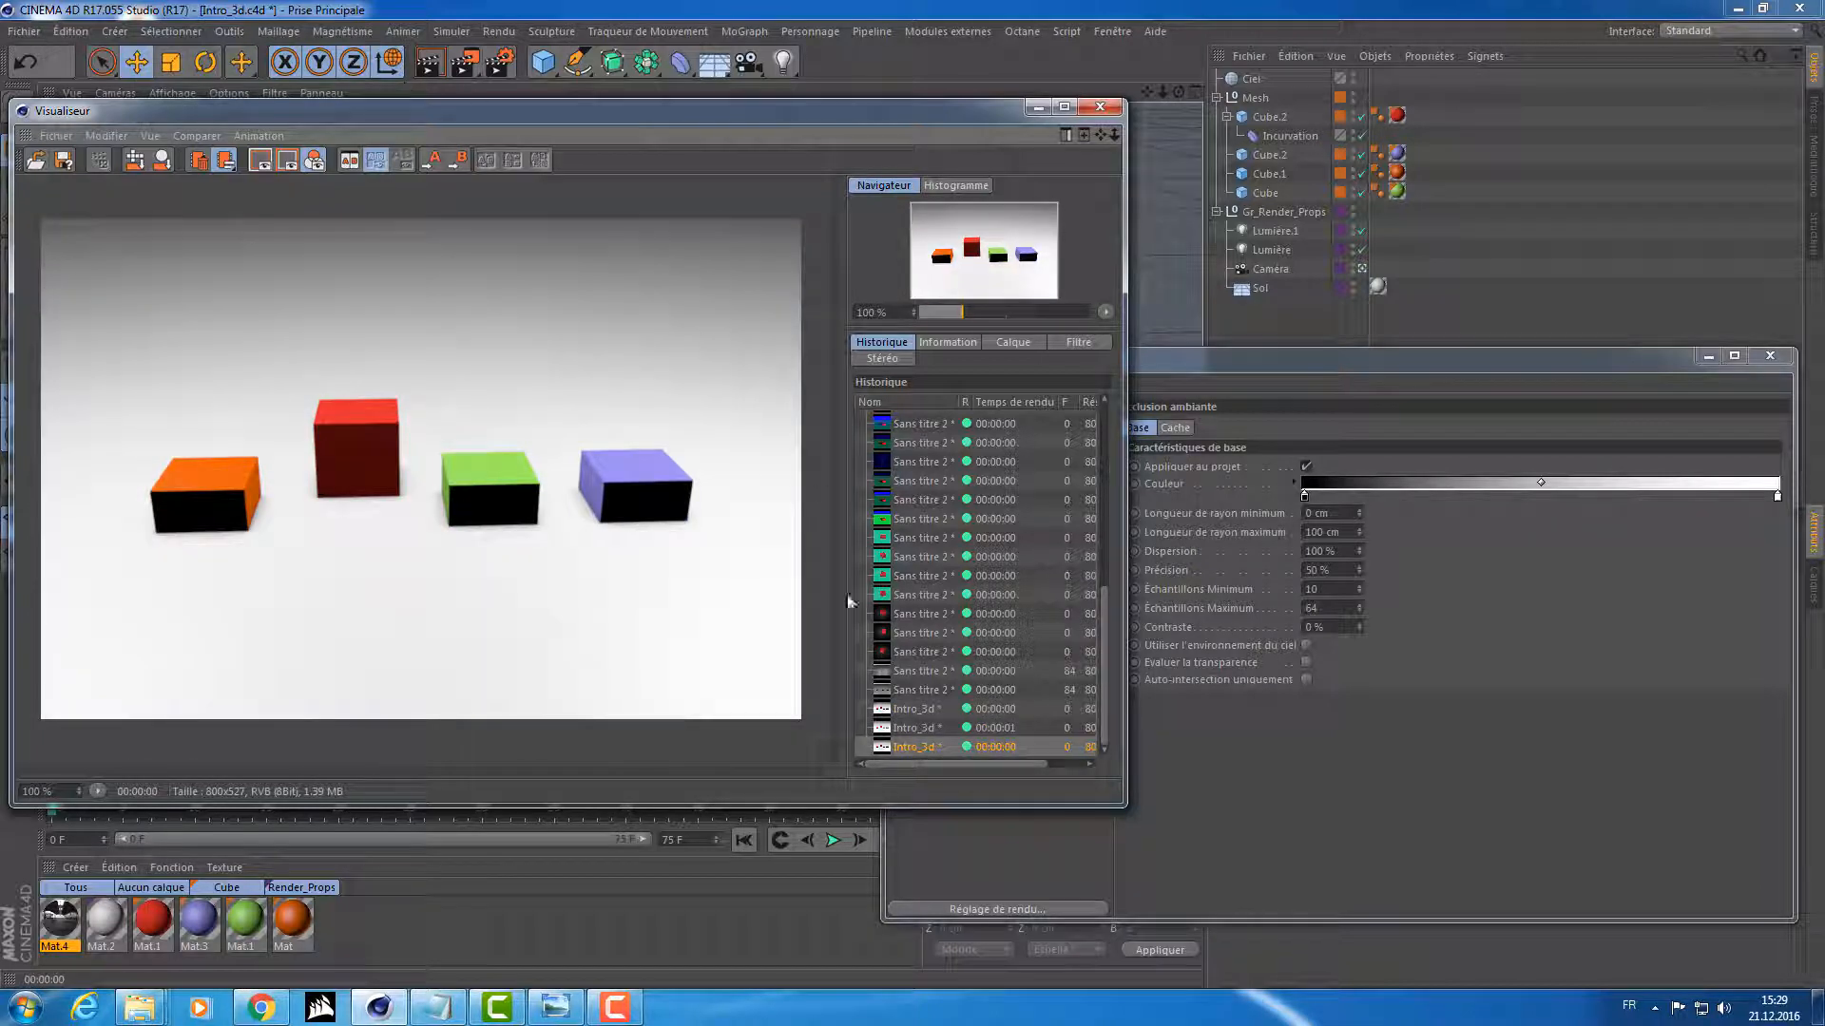
left_click(1513, 914)
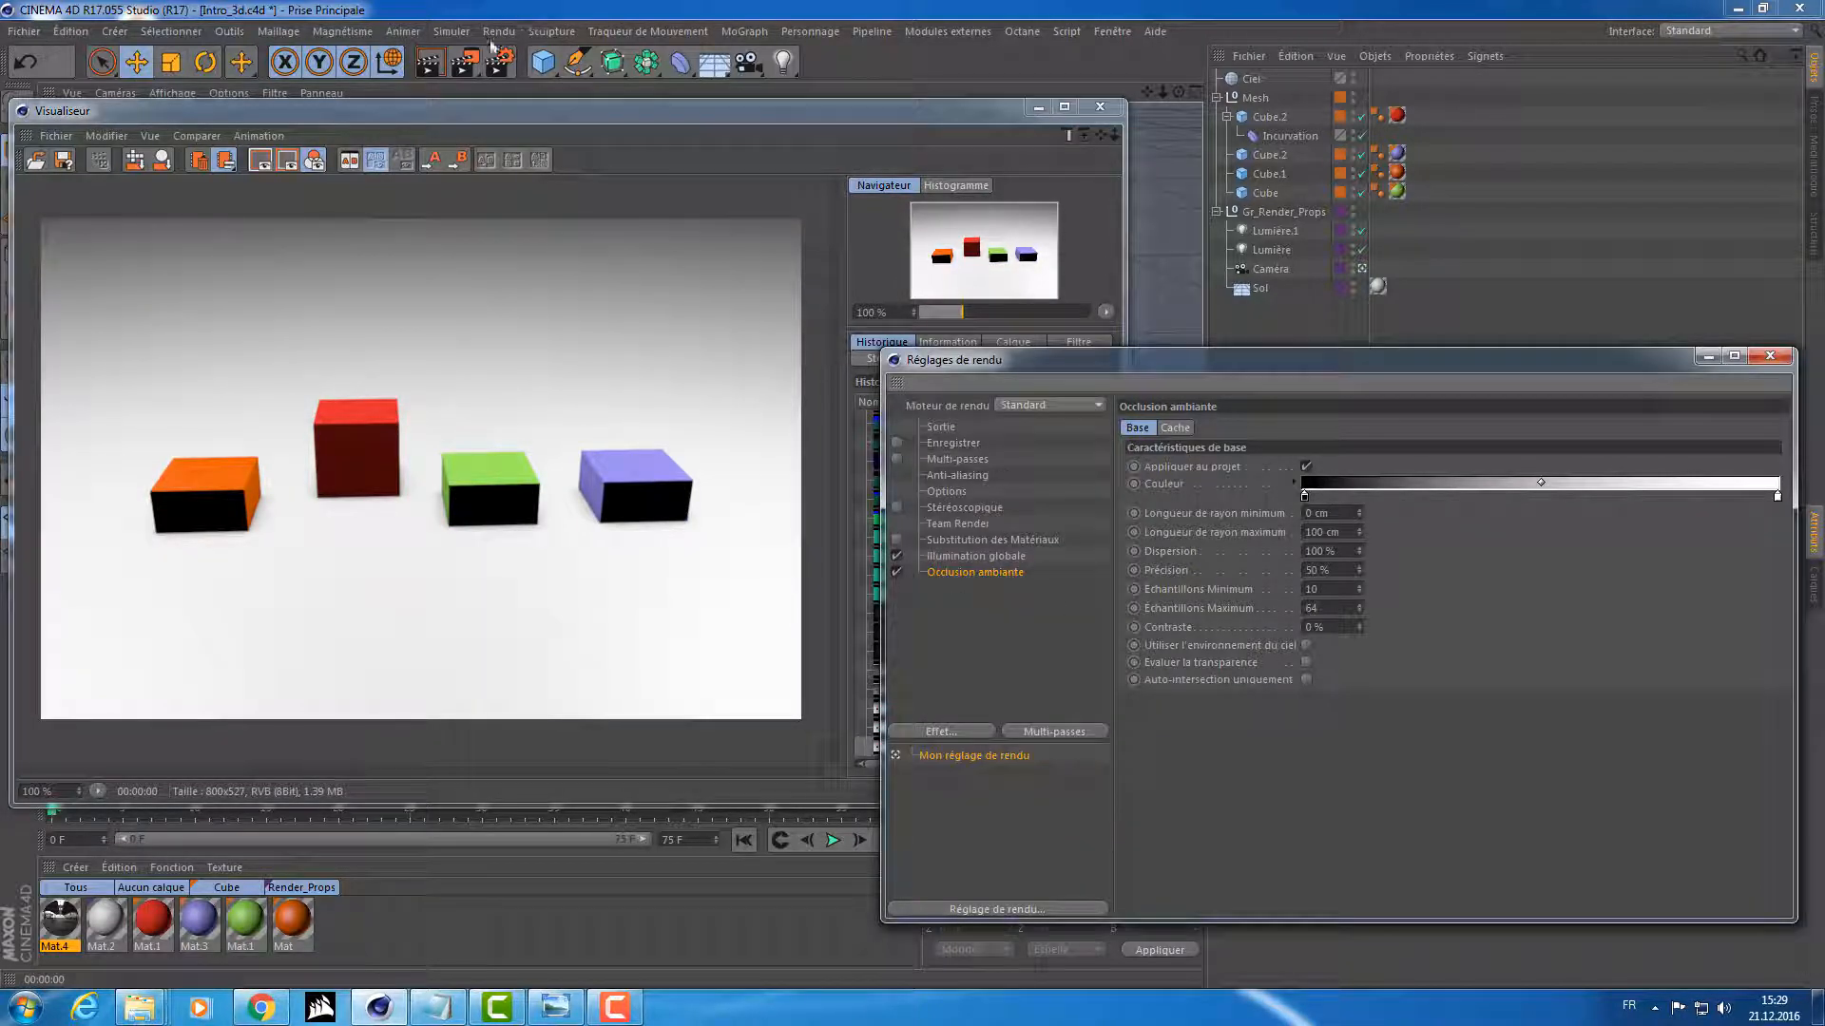
key("shift+r")
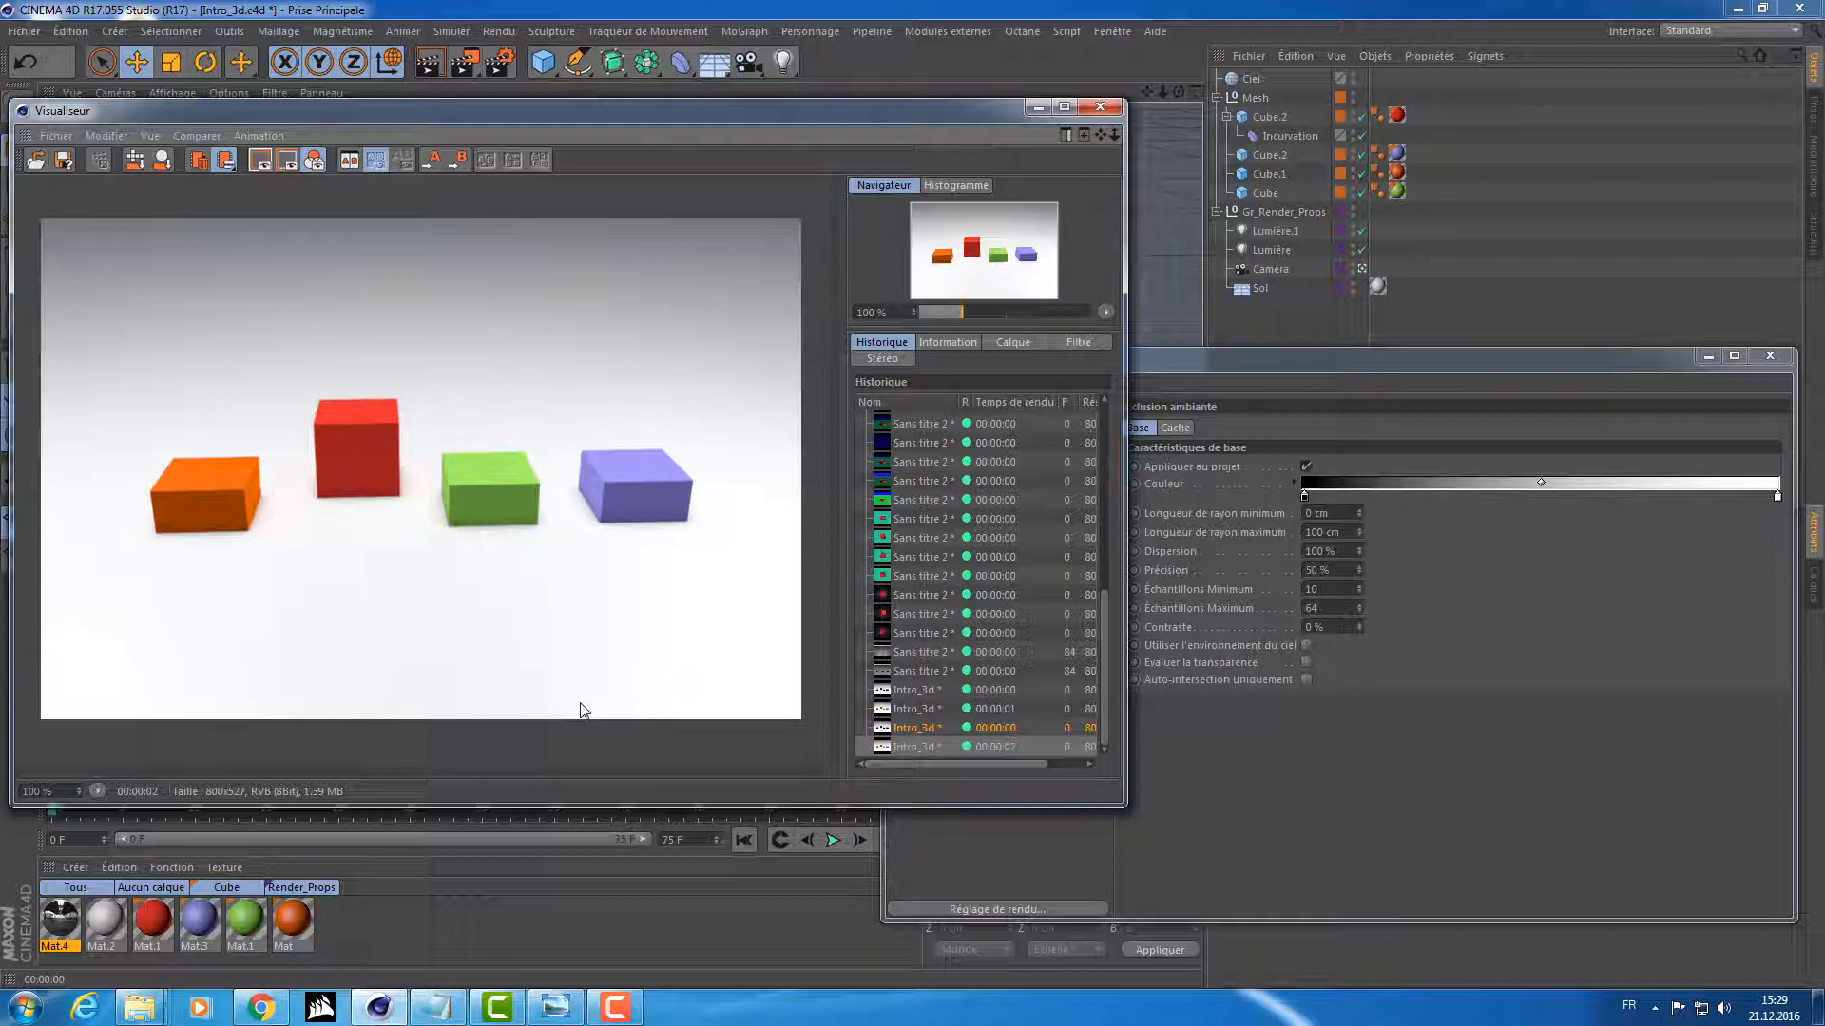
Step: Set Anti-Aliasing to Sans in the render settings and render the full scene
left_click(1276, 828)
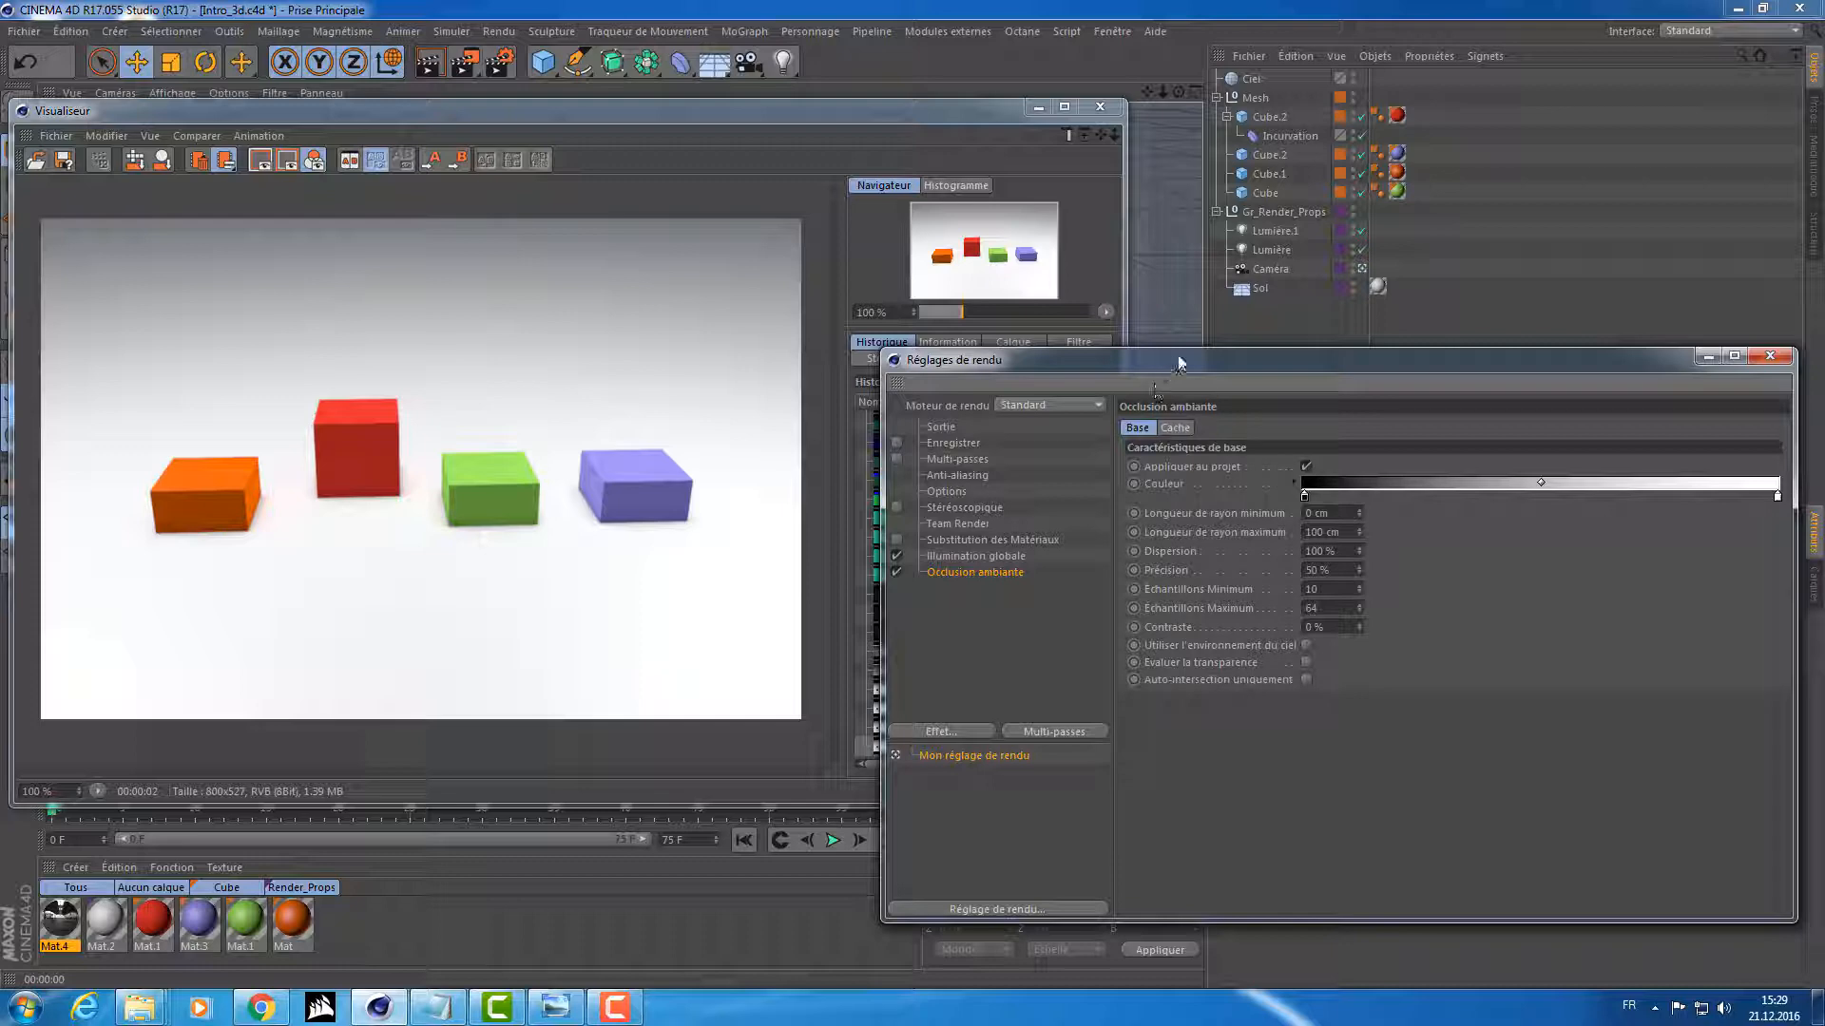
left_click_drag(1171, 365, 1152, 335)
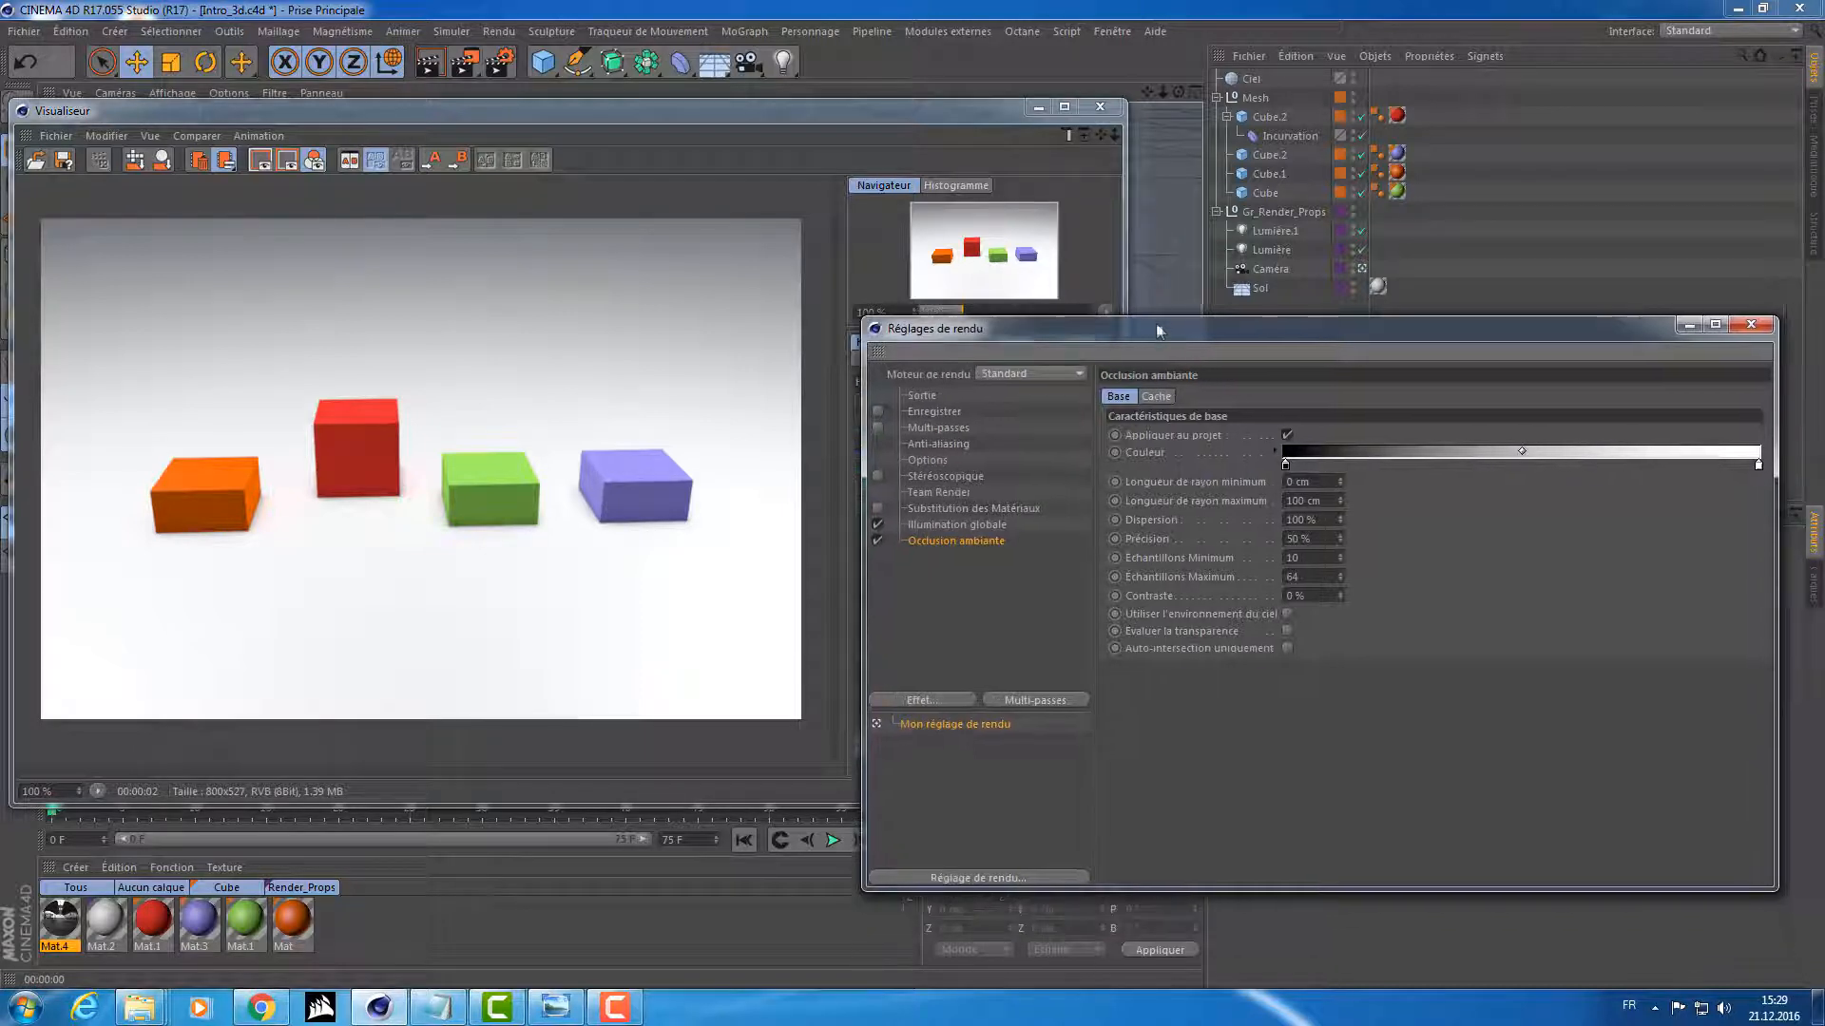
left_click(938, 444)
left_click(1302, 396)
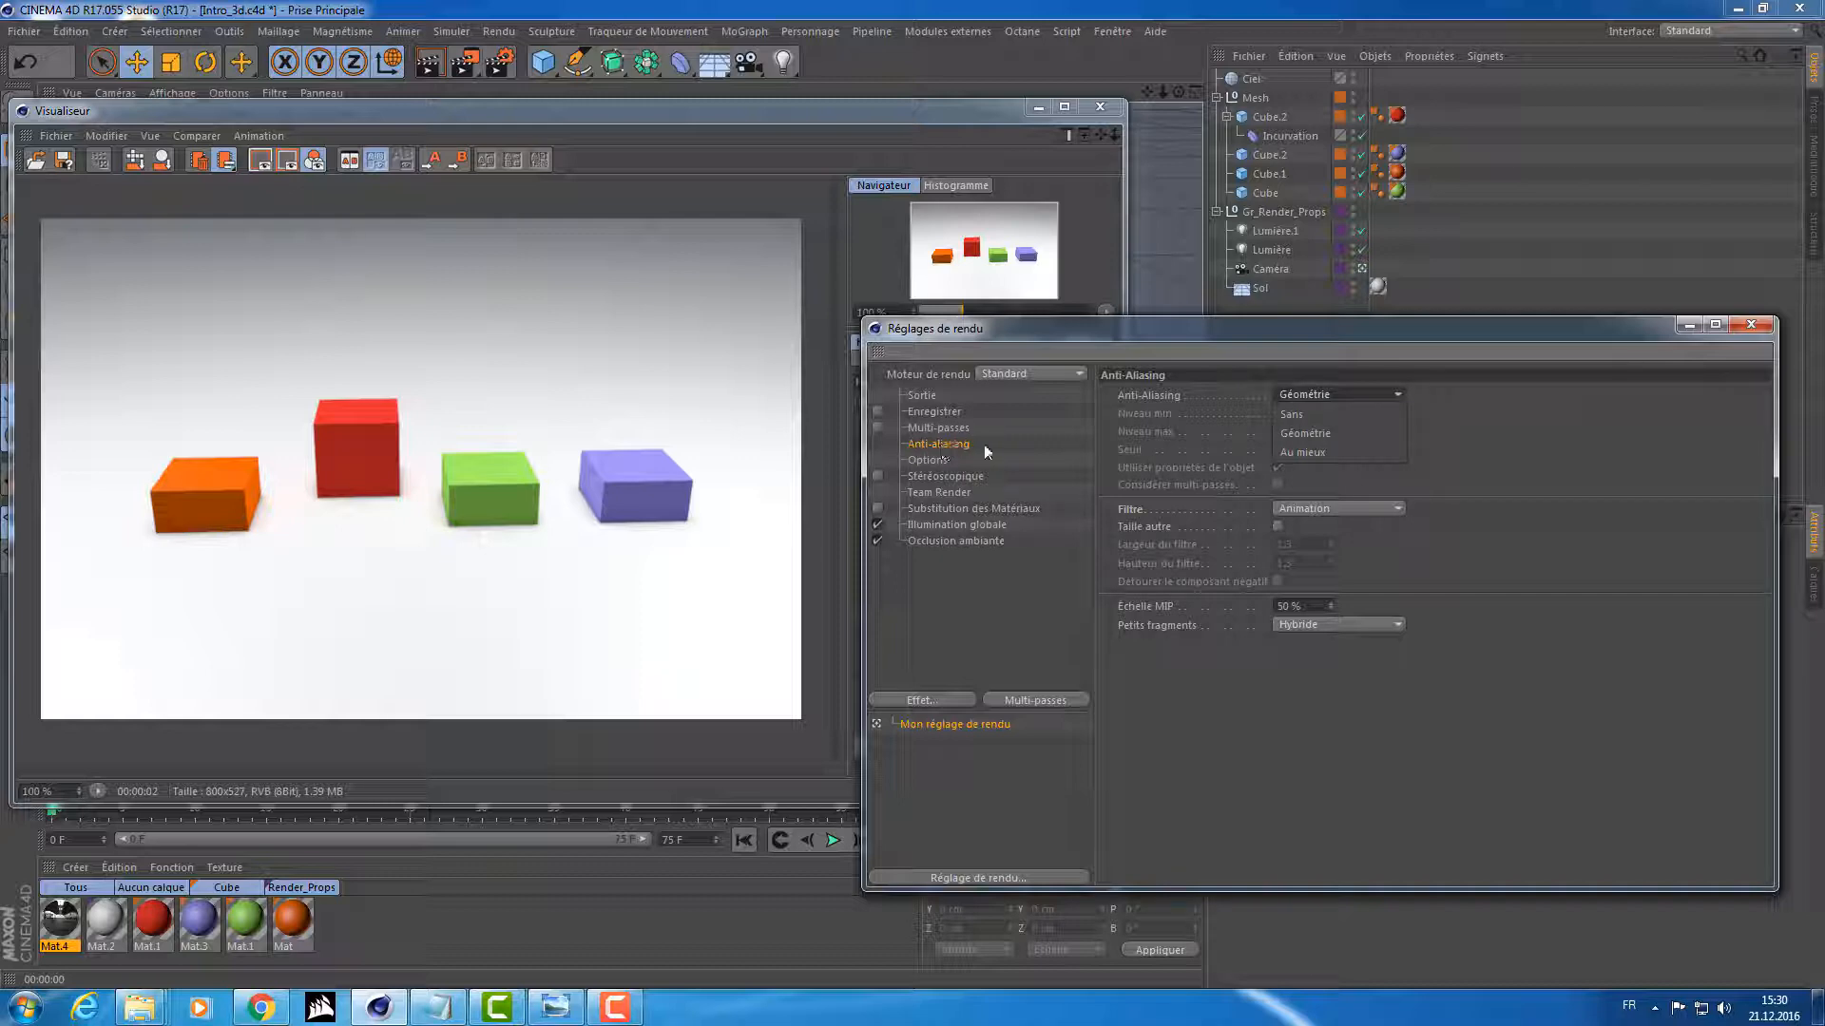
left_click(1297, 415)
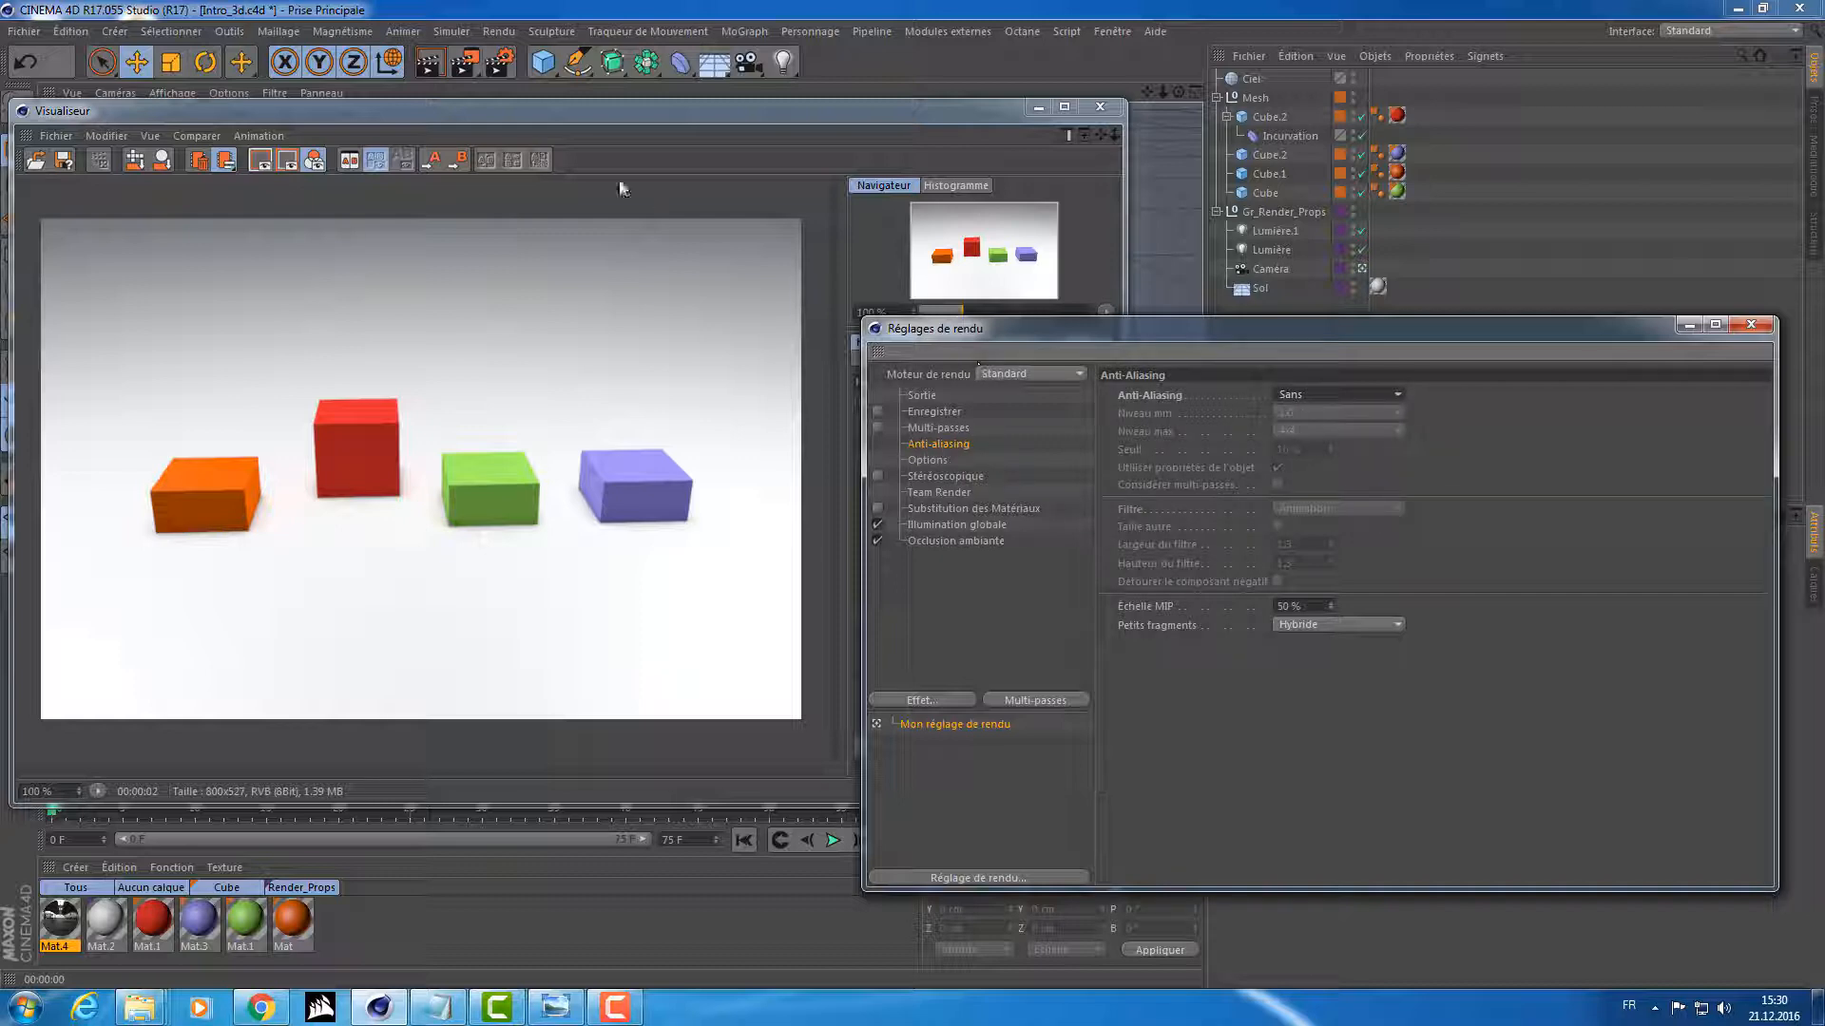
left_click(632, 482)
key("shift+r")
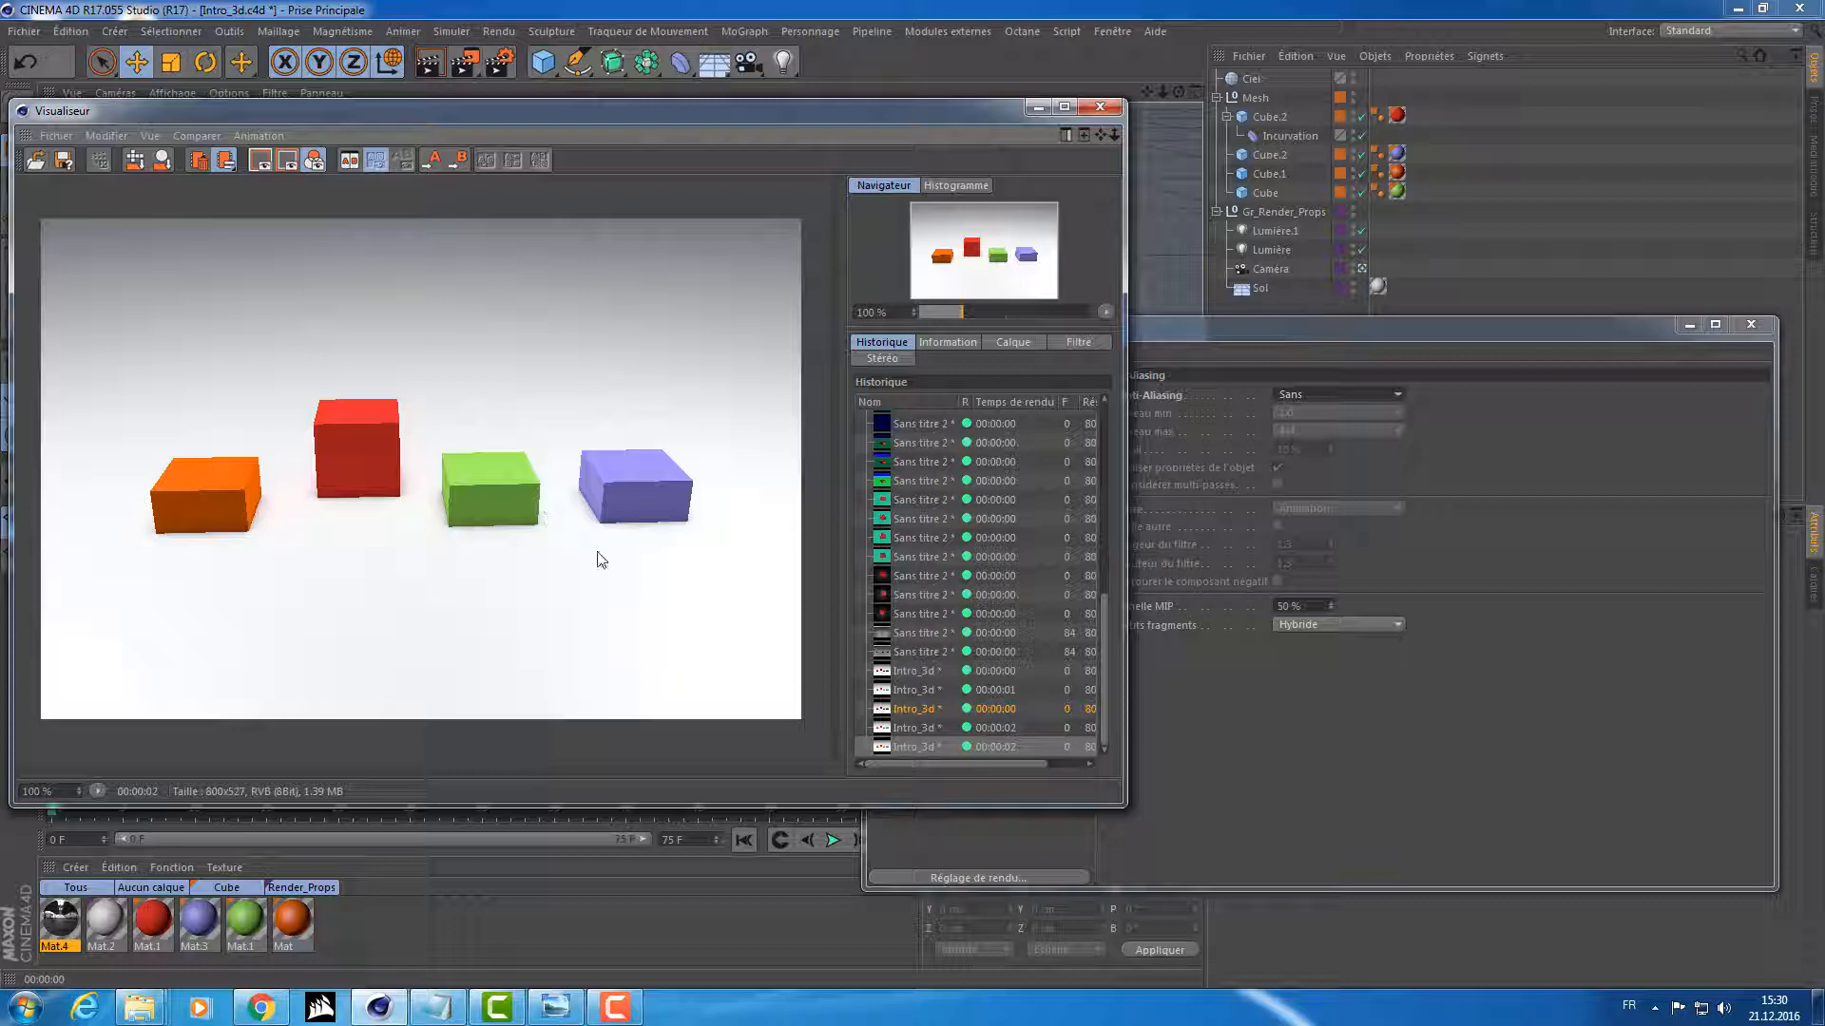
Step: Compare the last two full-scene renders in the history, one with Géométrie anti-aliasing and one with Sans
left_click(929, 728)
left_click(927, 746)
left_click(931, 727)
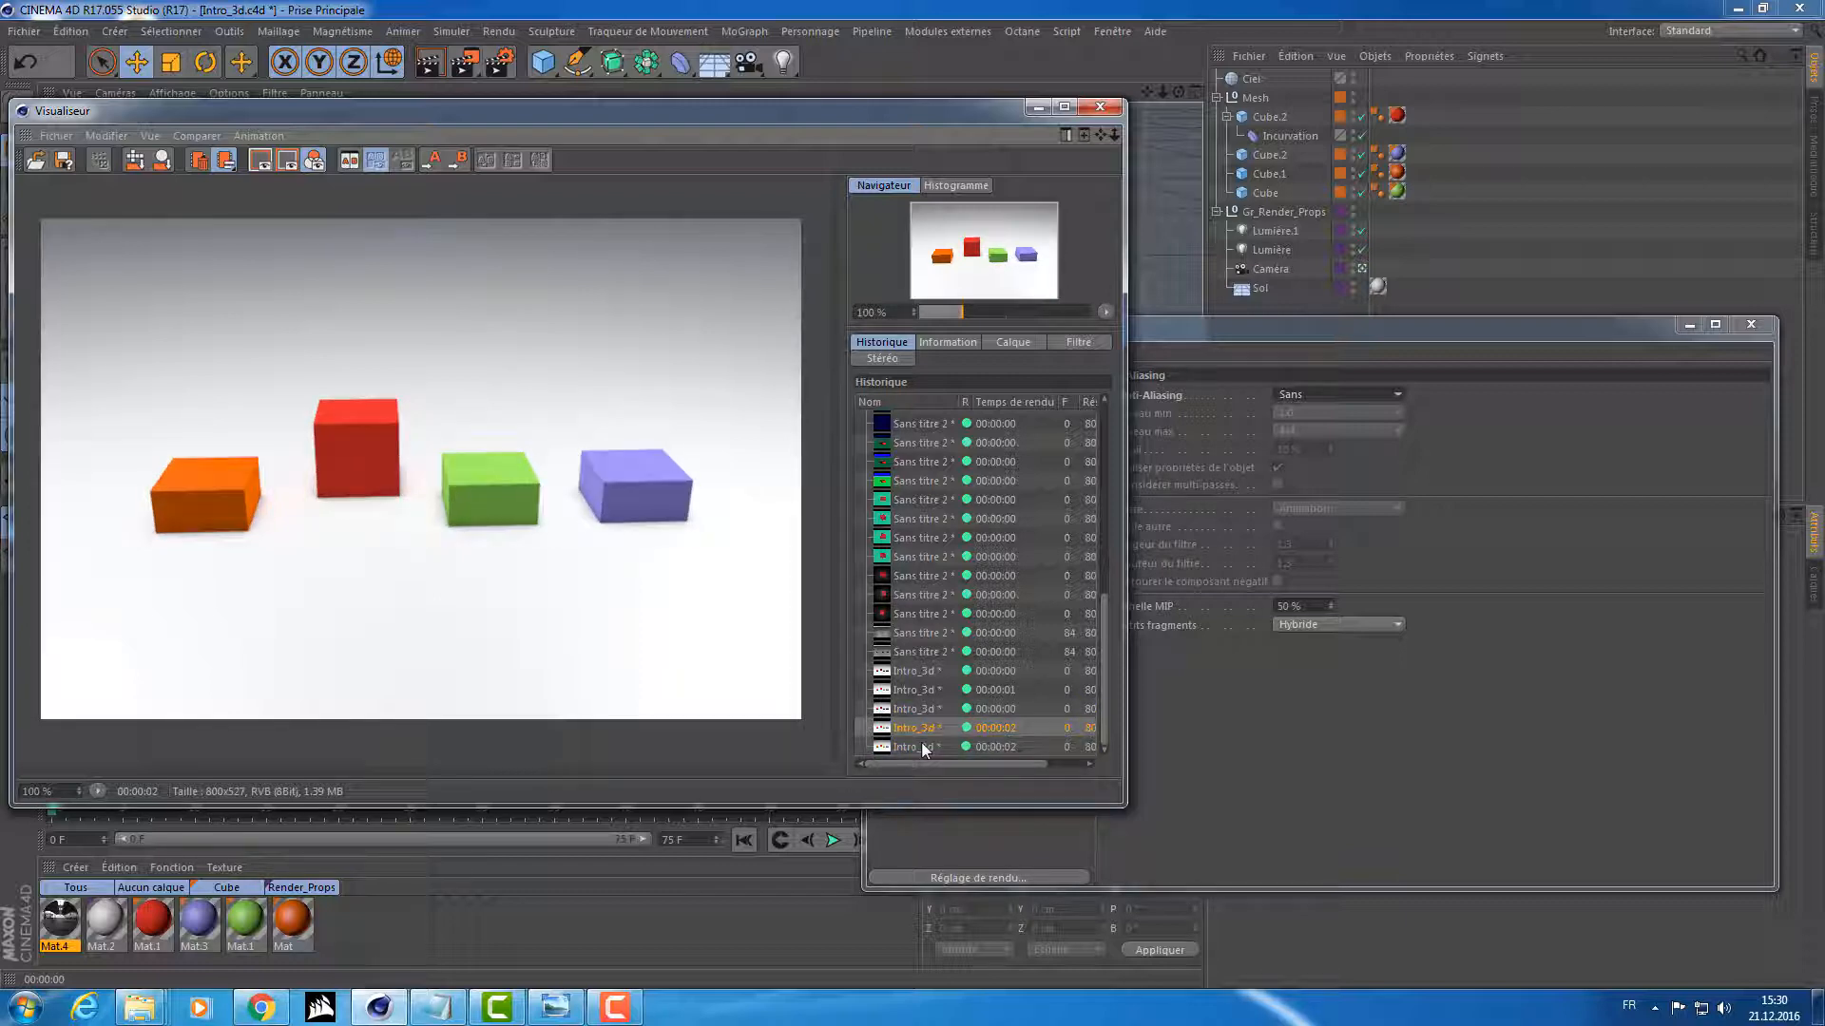
left_click(922, 746)
left_click(928, 727)
left_click(920, 749)
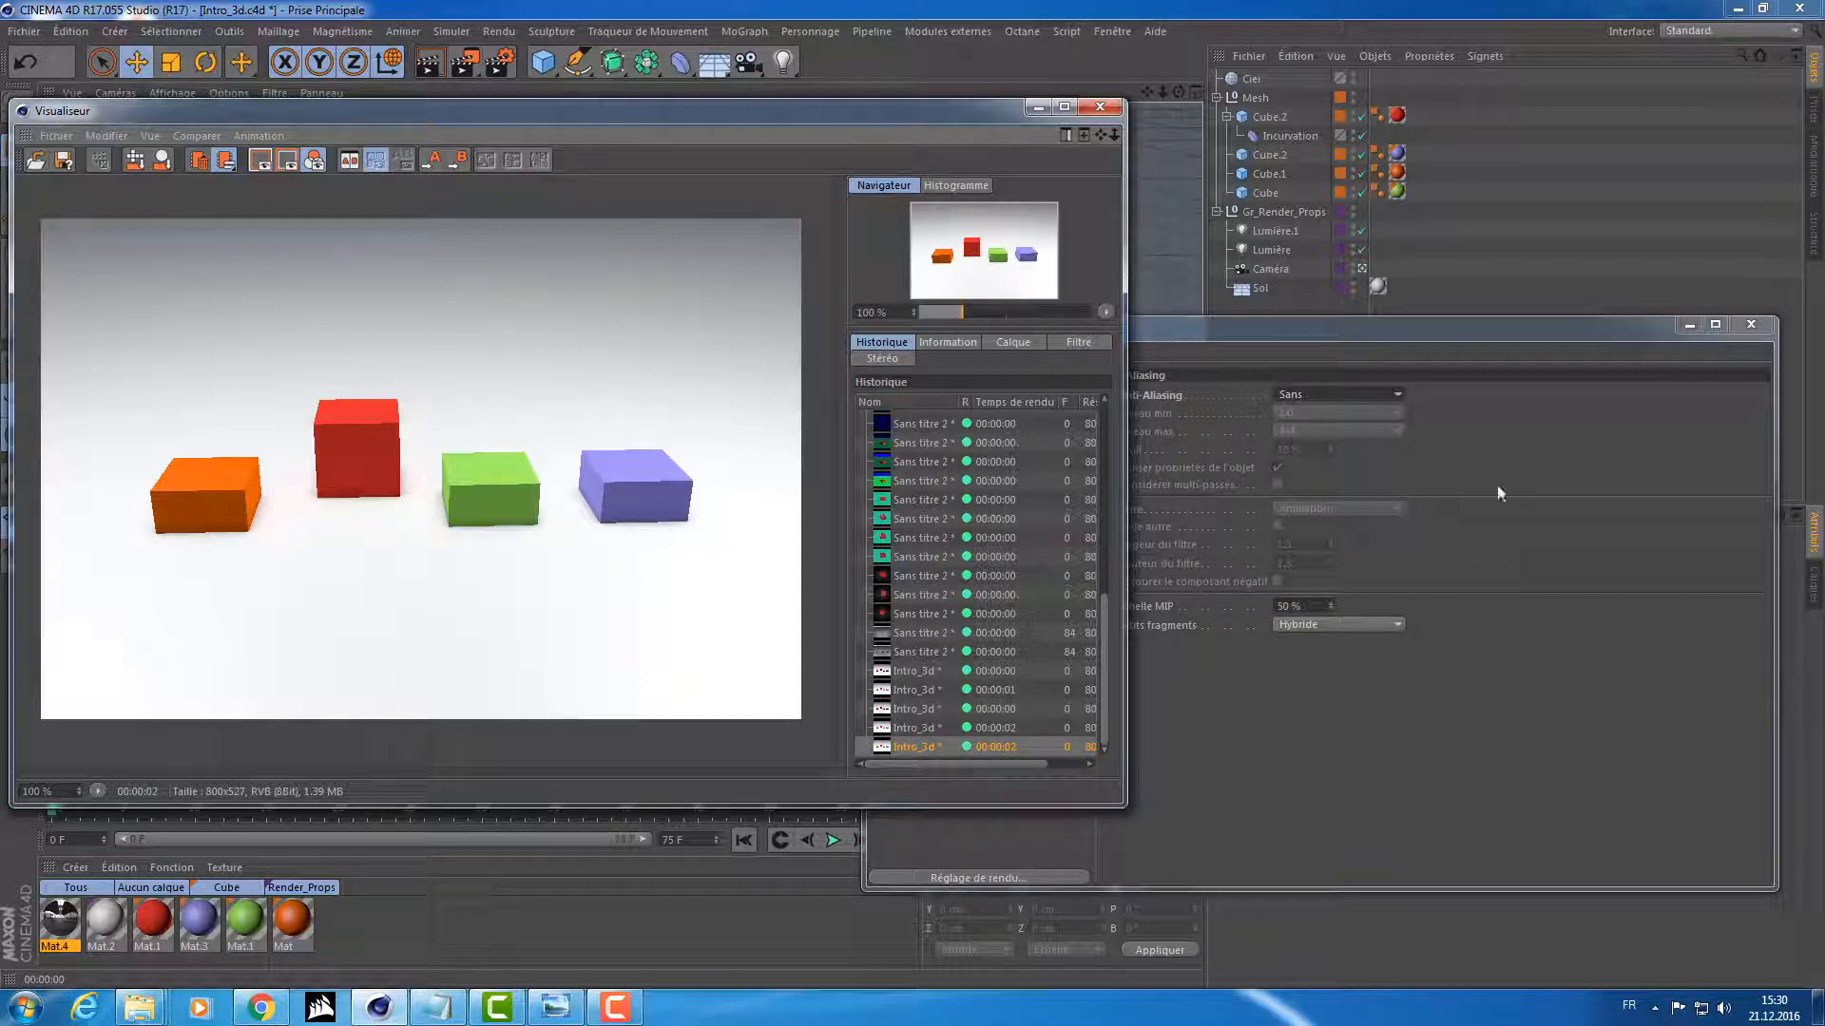
Step: Set Anti-Aliasing to Géométrie in the render settings
left_click(1497, 485)
left_click(1335, 394)
left_click(1318, 431)
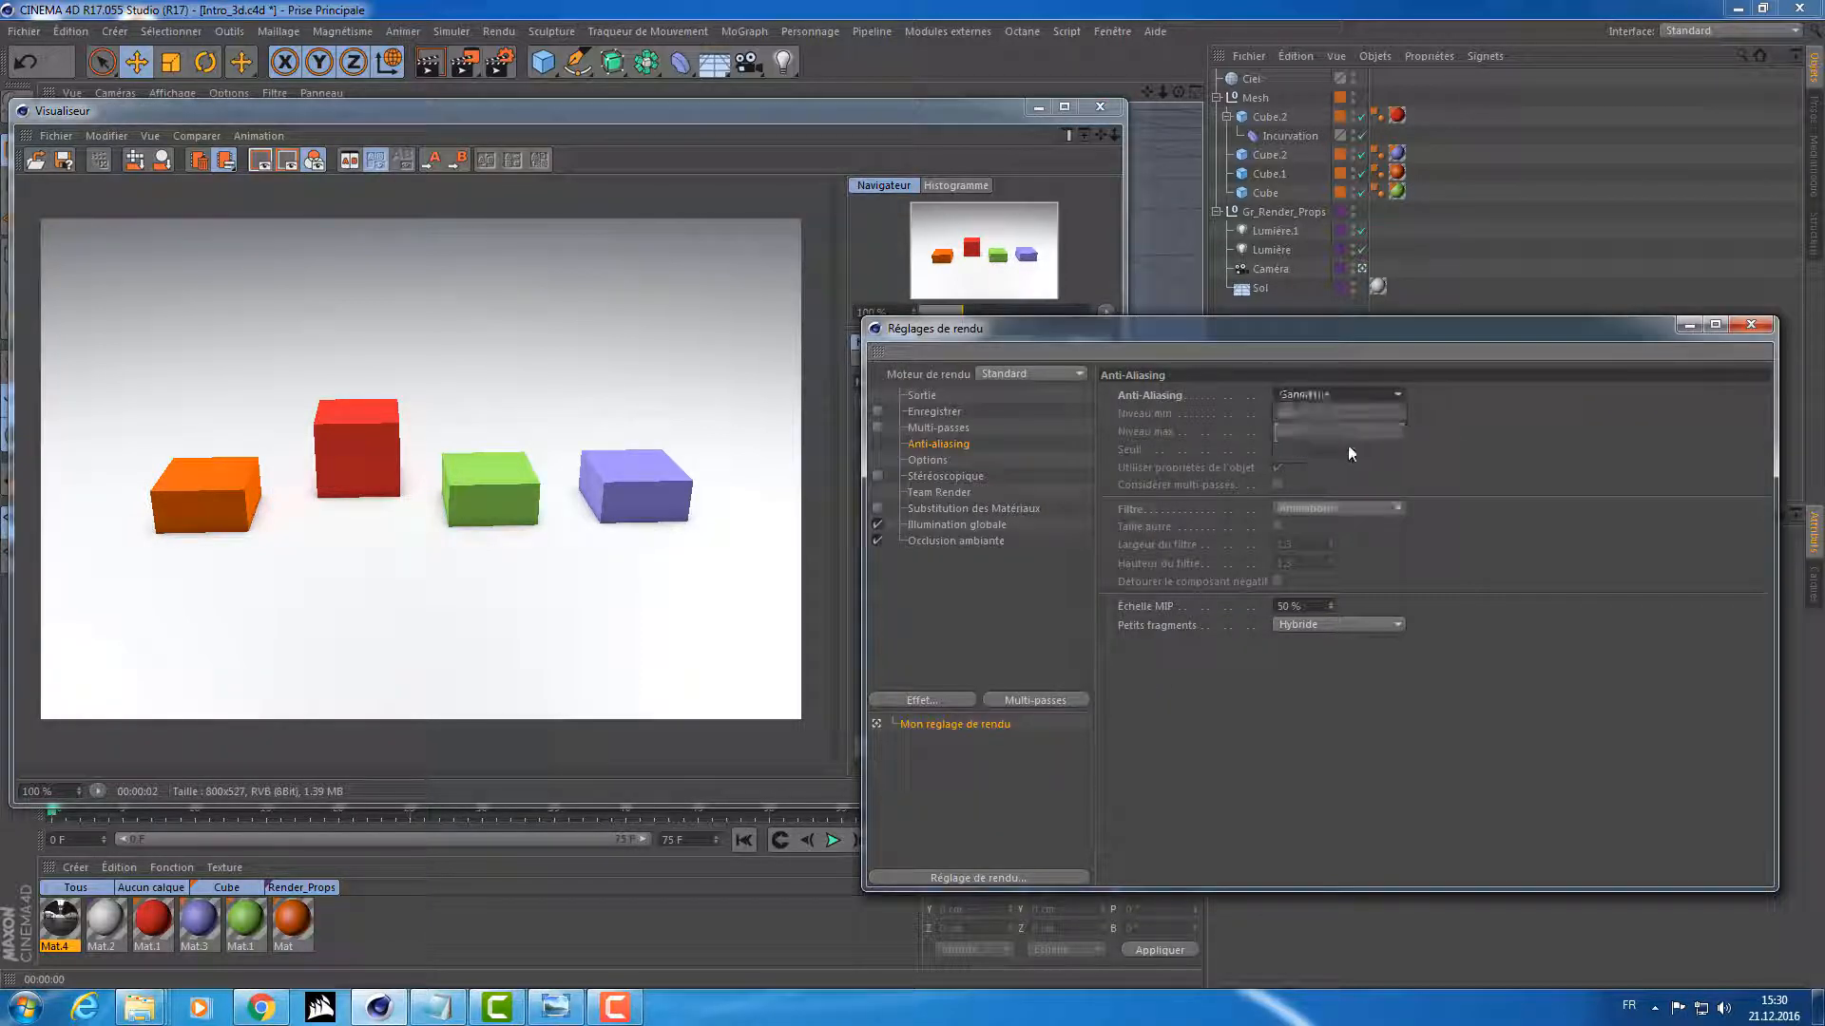
Step: Switch between the last full-scene renders in the history to examine the cube edges with and without anti-aliasing
left_click(859, 544)
left_click(916, 747)
left_click(927, 730)
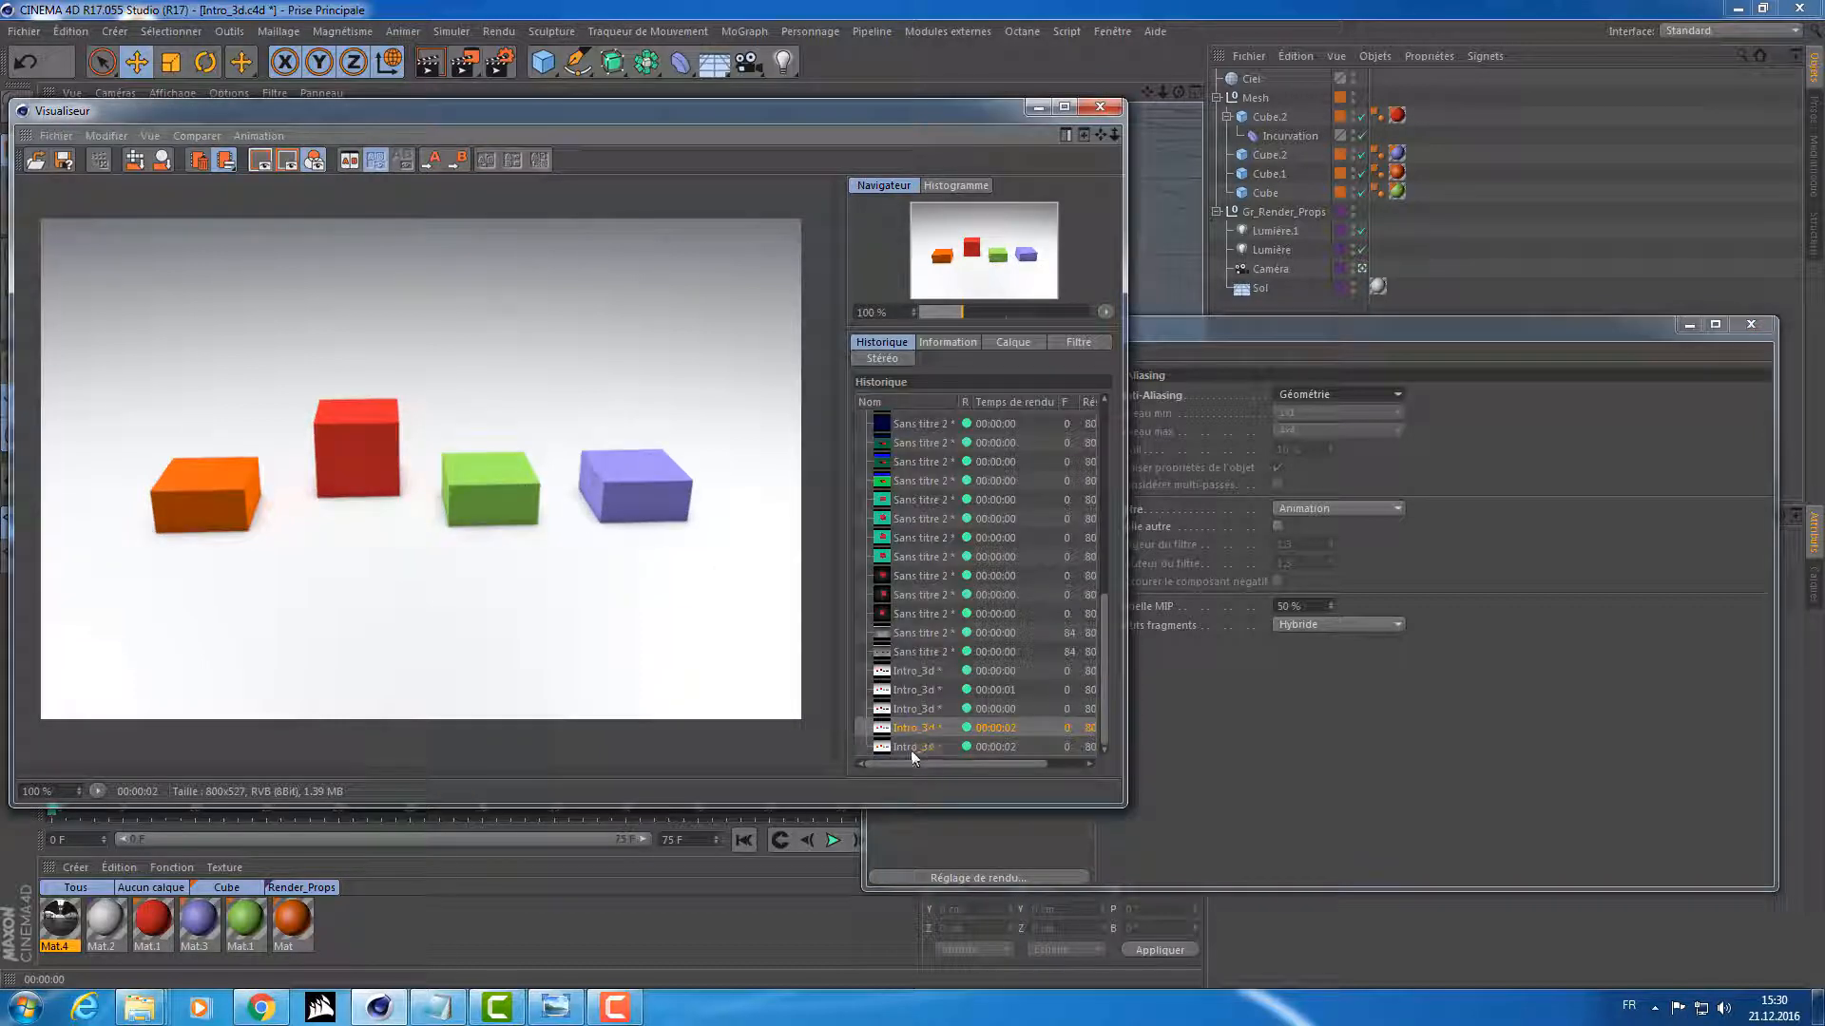
left_click(915, 749)
left_click(926, 724)
left_click(916, 747)
key("shift+r")
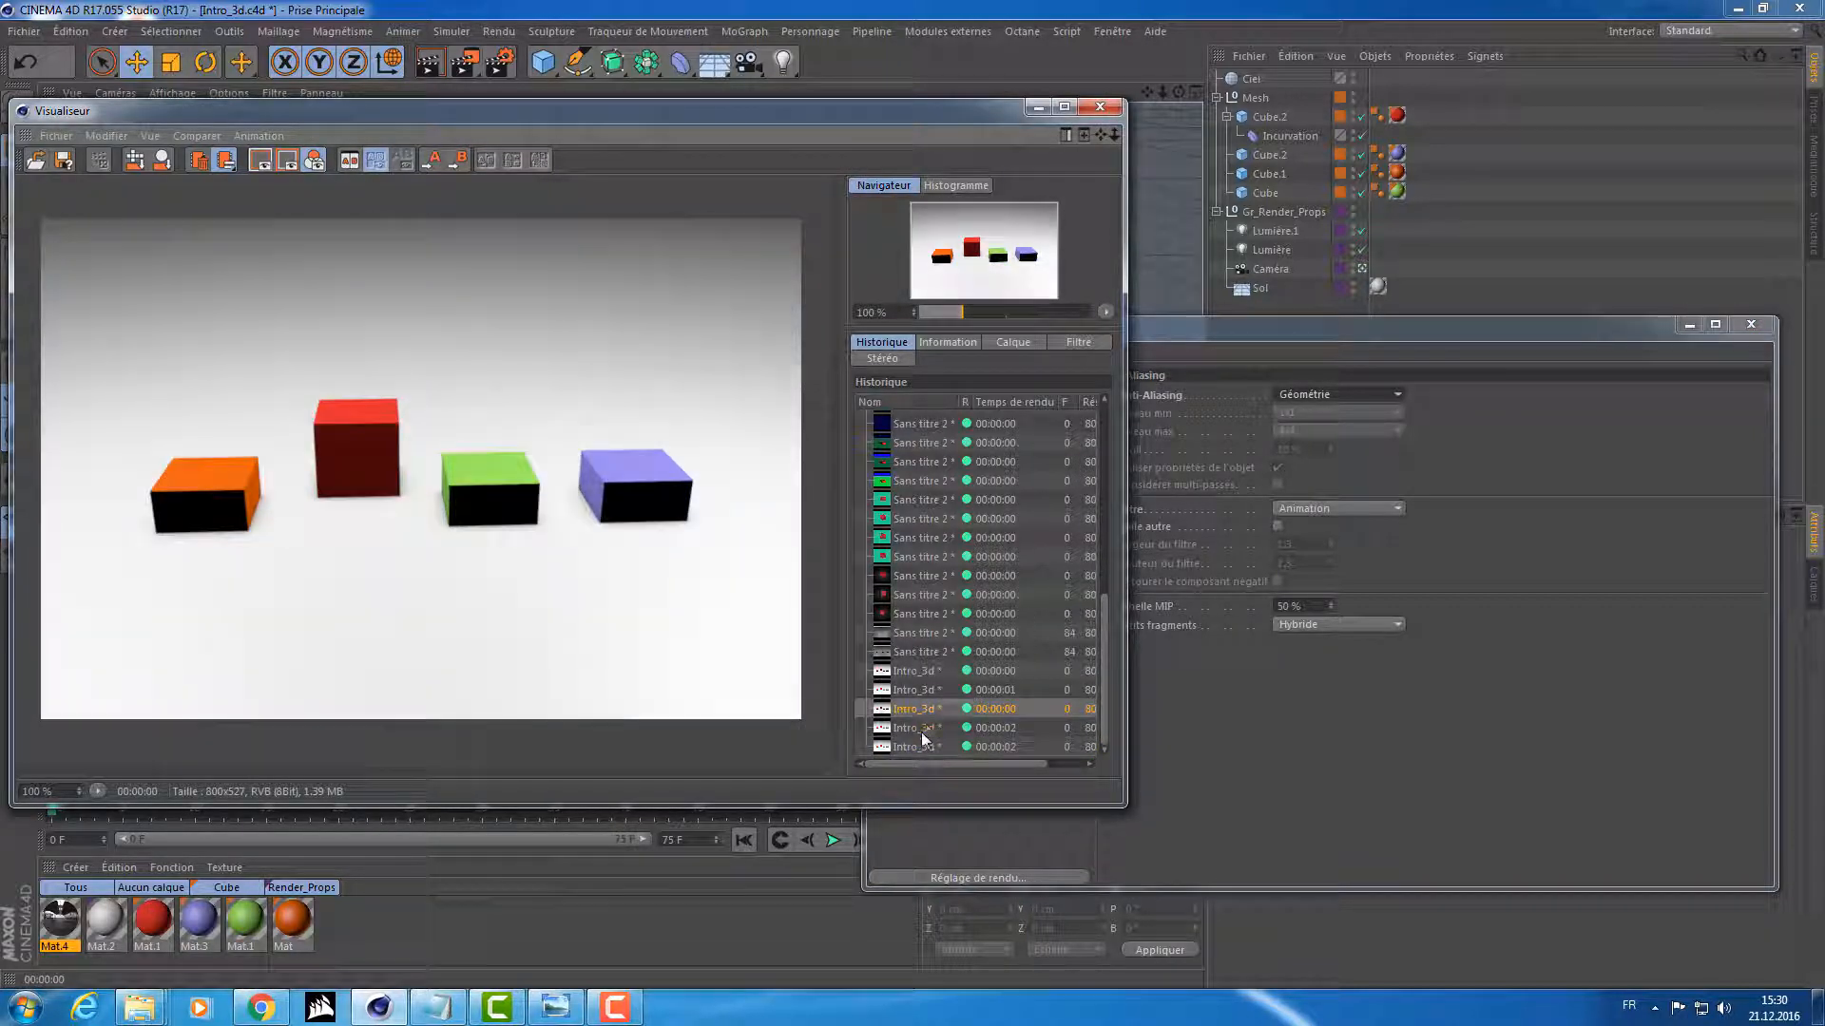
Step: View the Sortie settings, move the timeline to frame 41, and render that frame as Image courante
left_click(1254, 761)
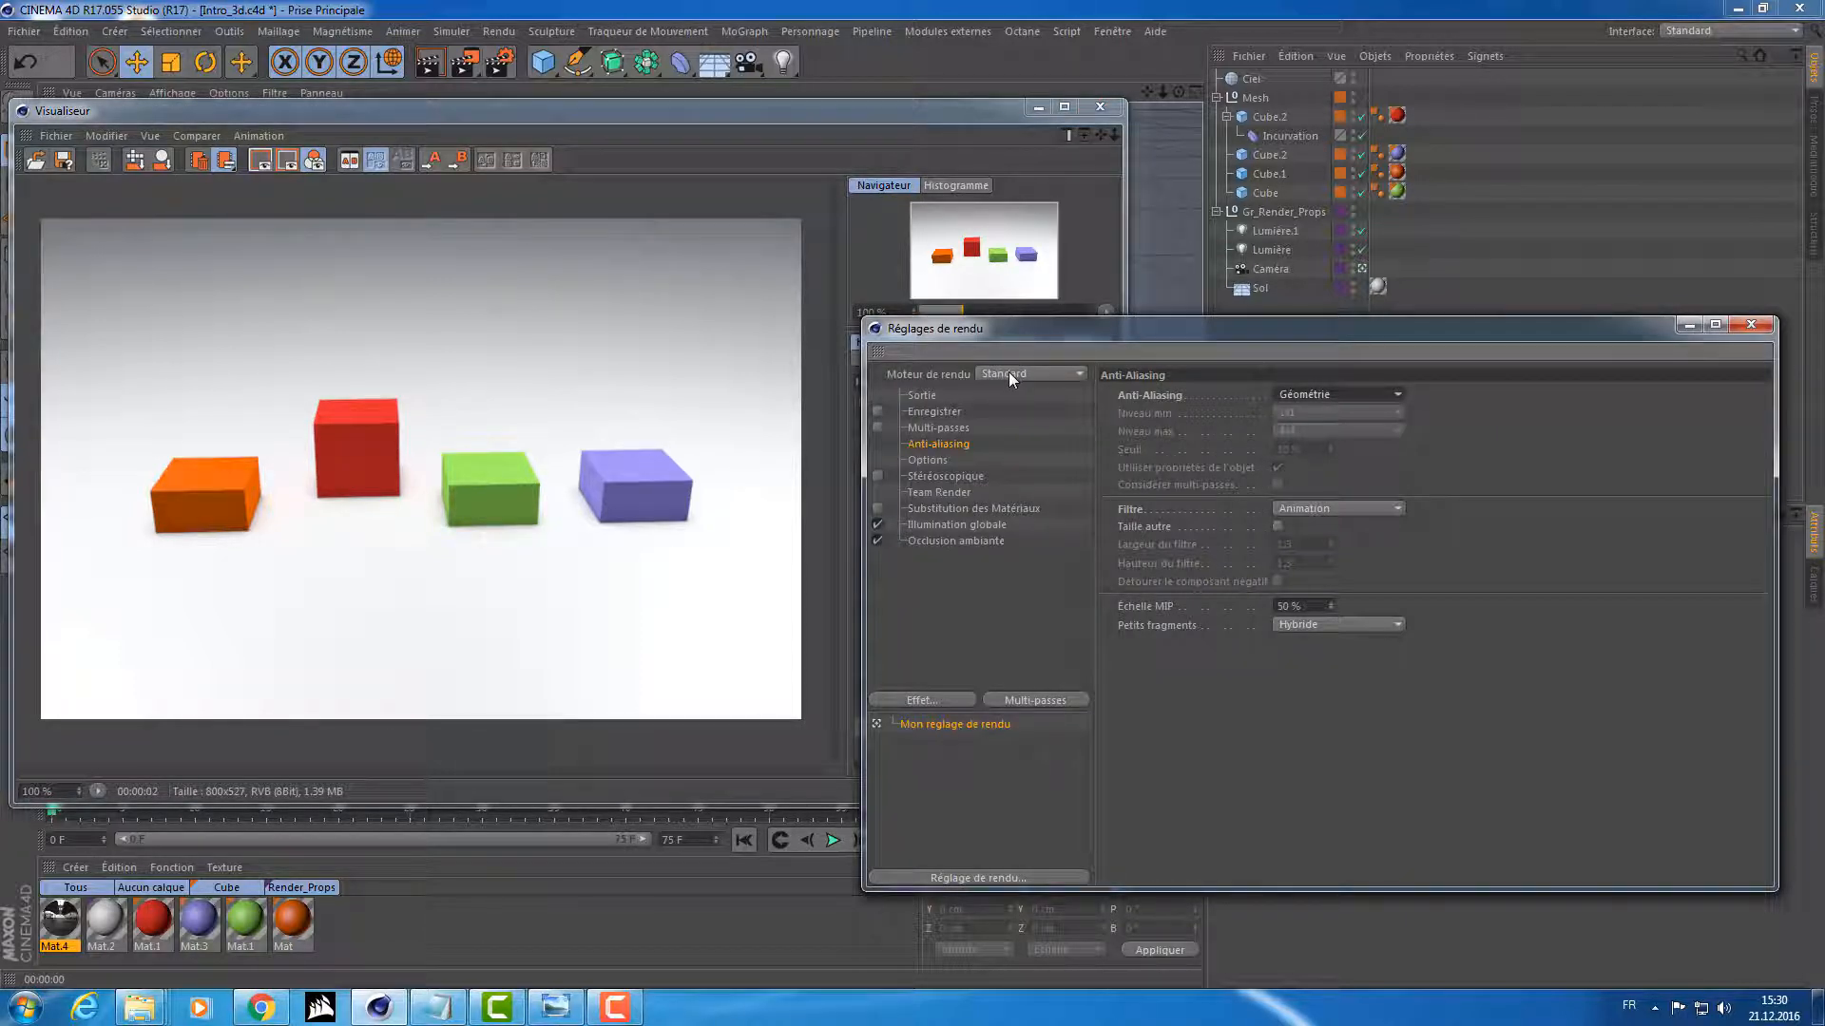
left_click(932, 409)
left_click(933, 394)
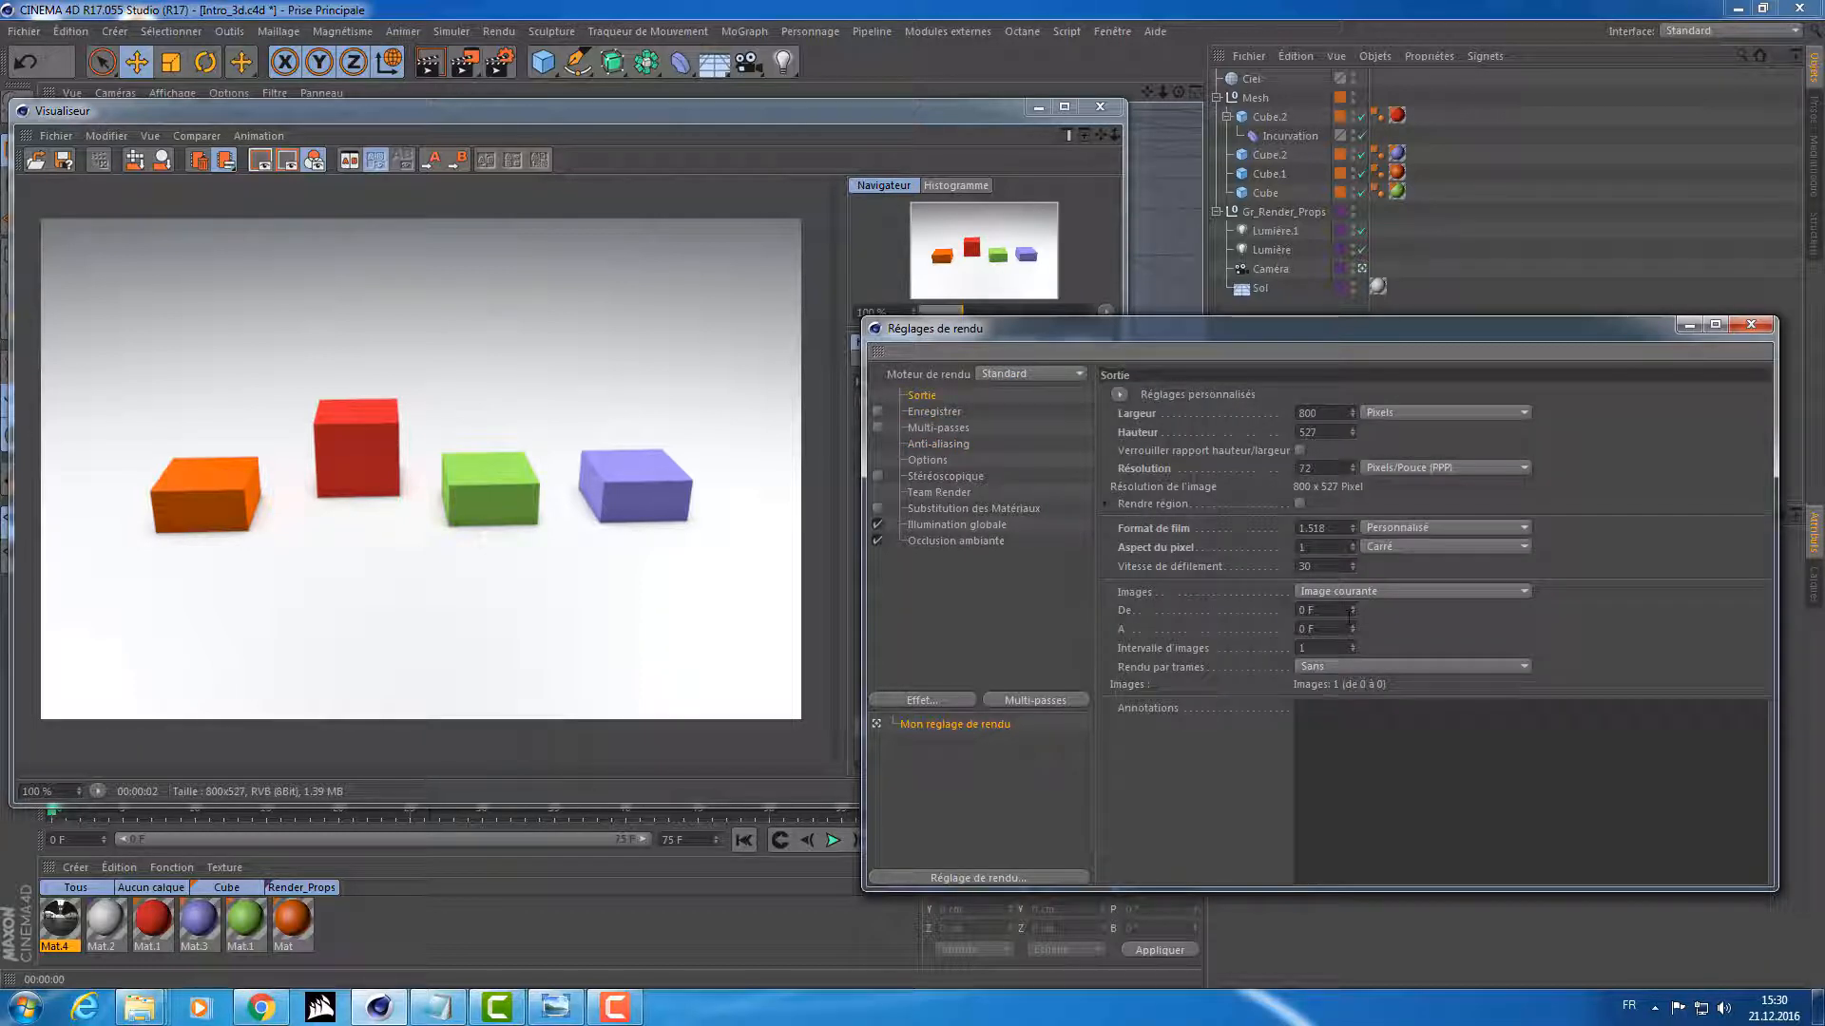
left_click_drag(66, 823, 636, 819)
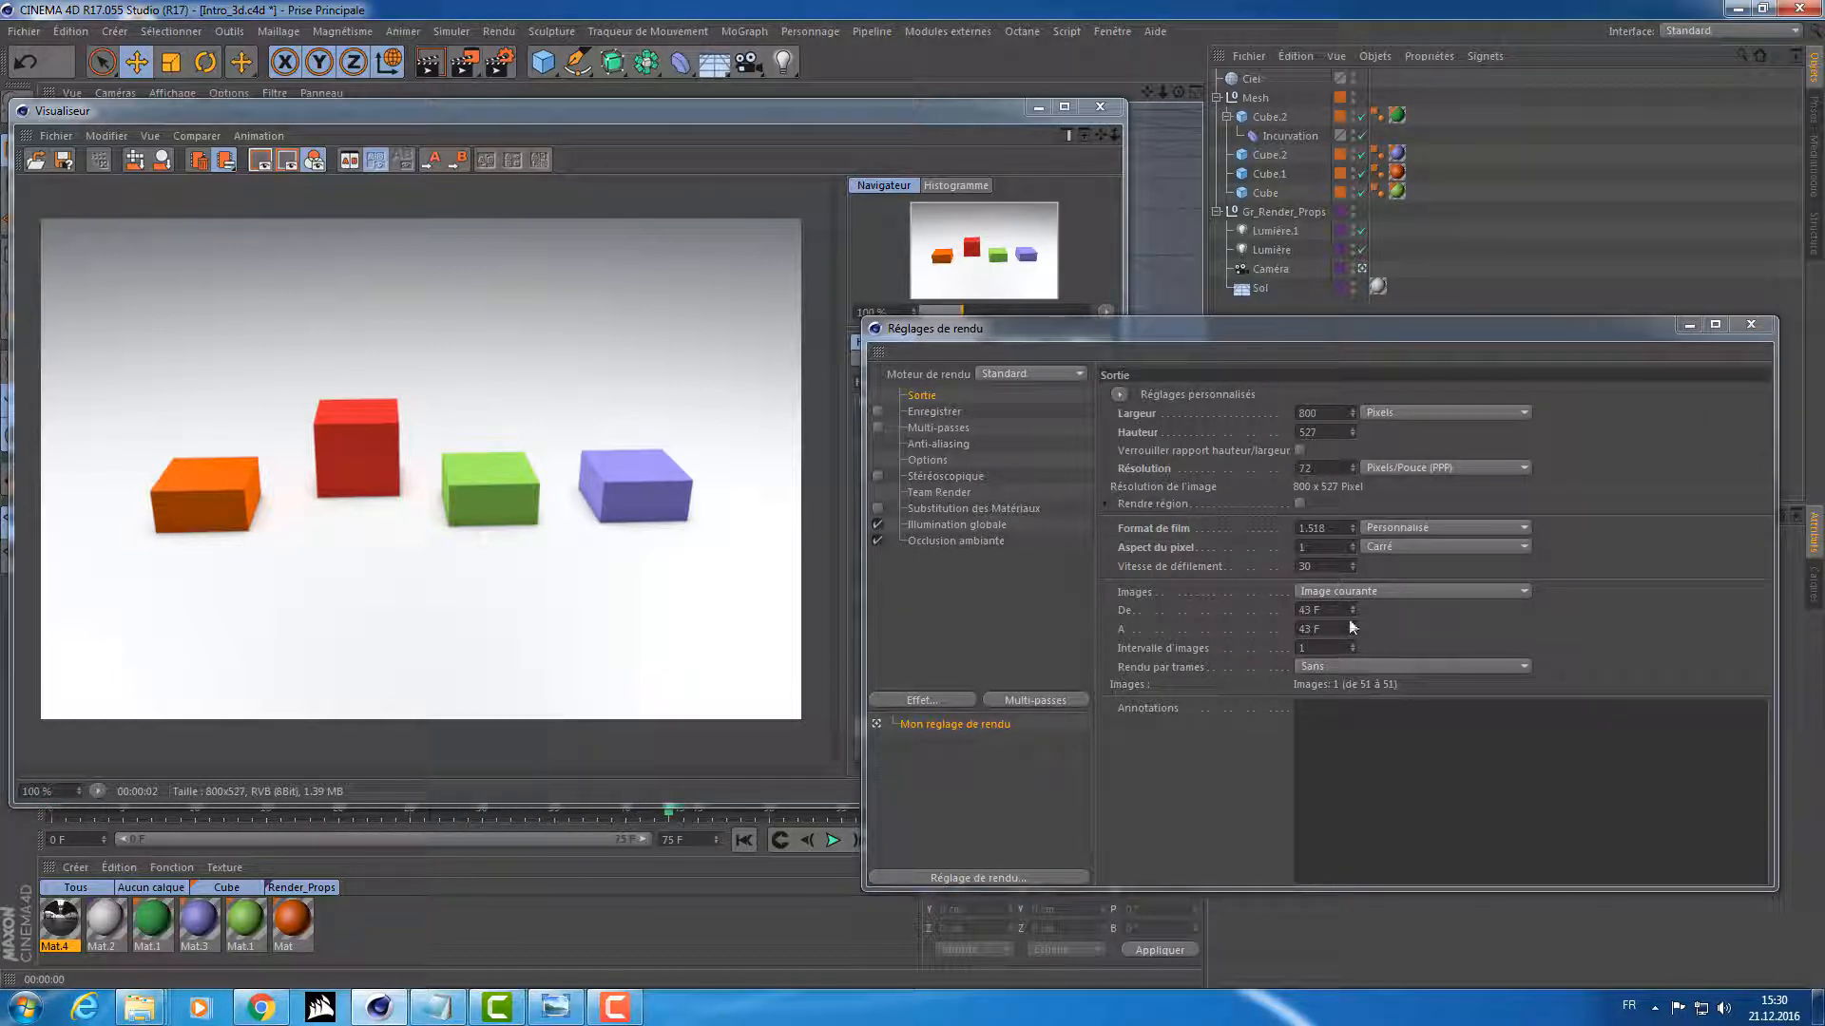
left_click(682, 801)
mouse_move(670, 814)
left_mouse_down()
mouse_move(244, 813)
mouse_move(644, 813)
left_mouse_up()
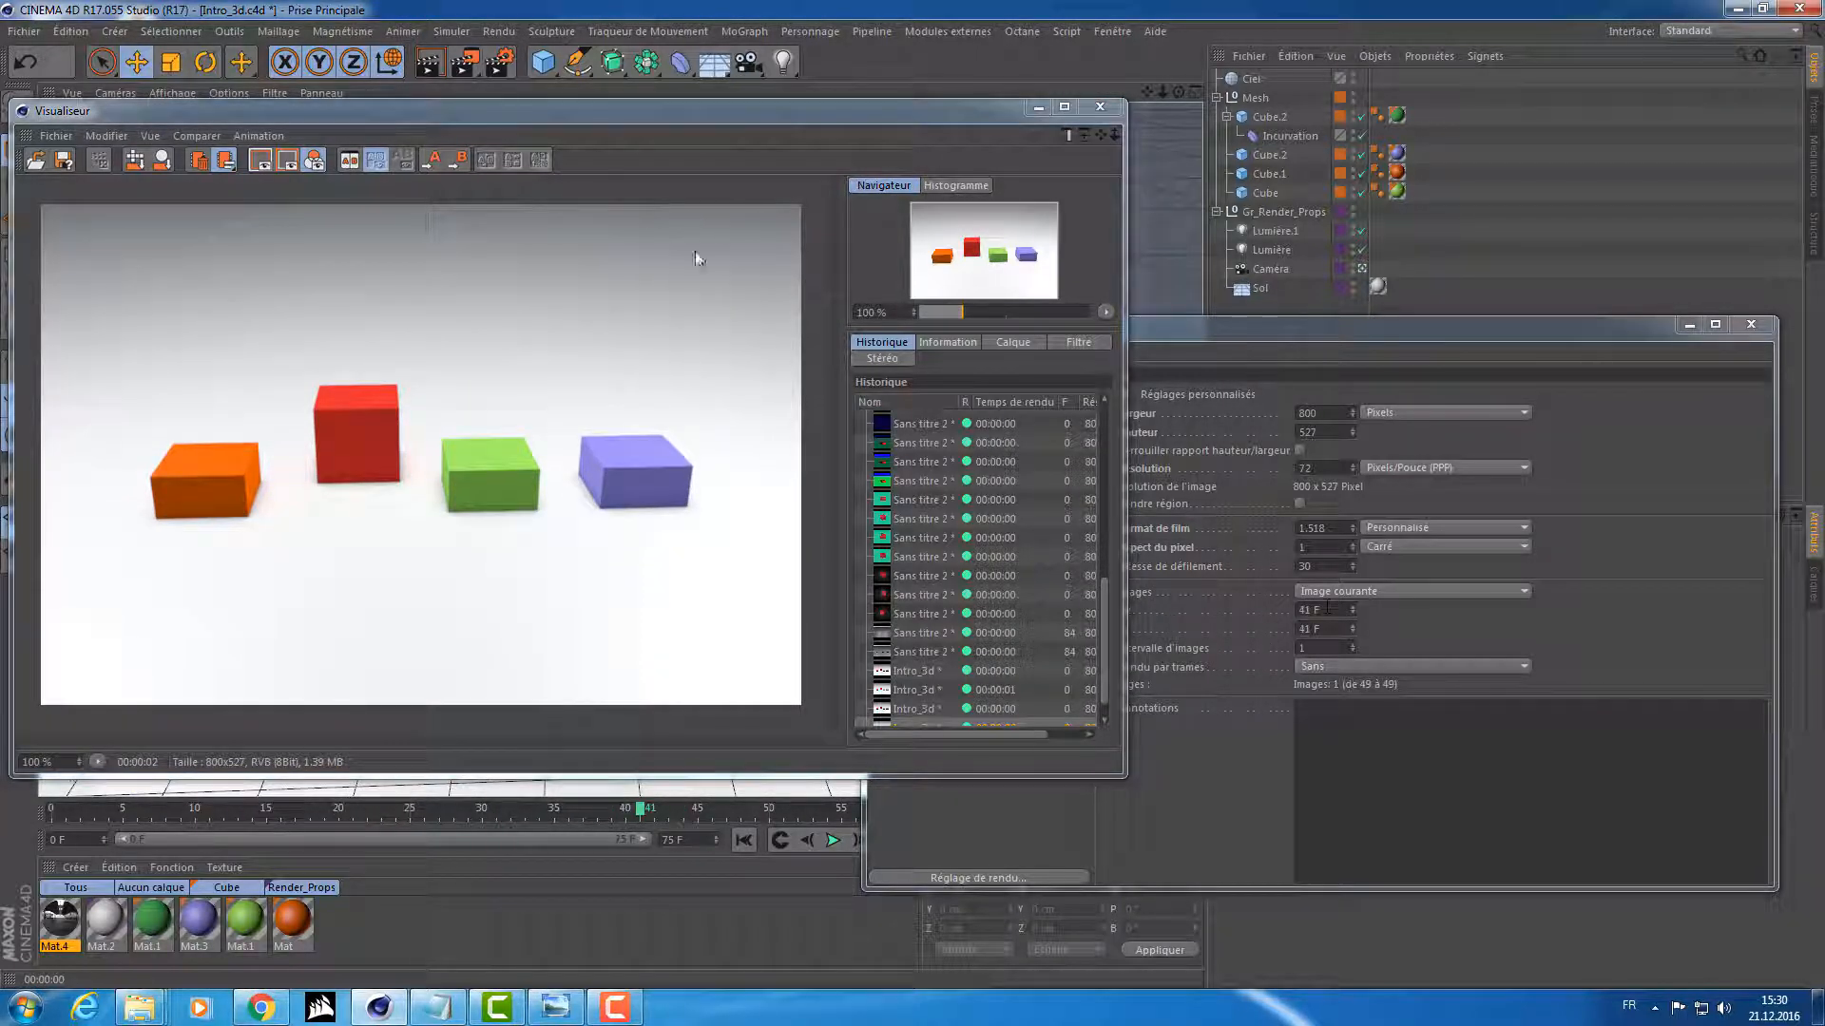
left_click(464, 63)
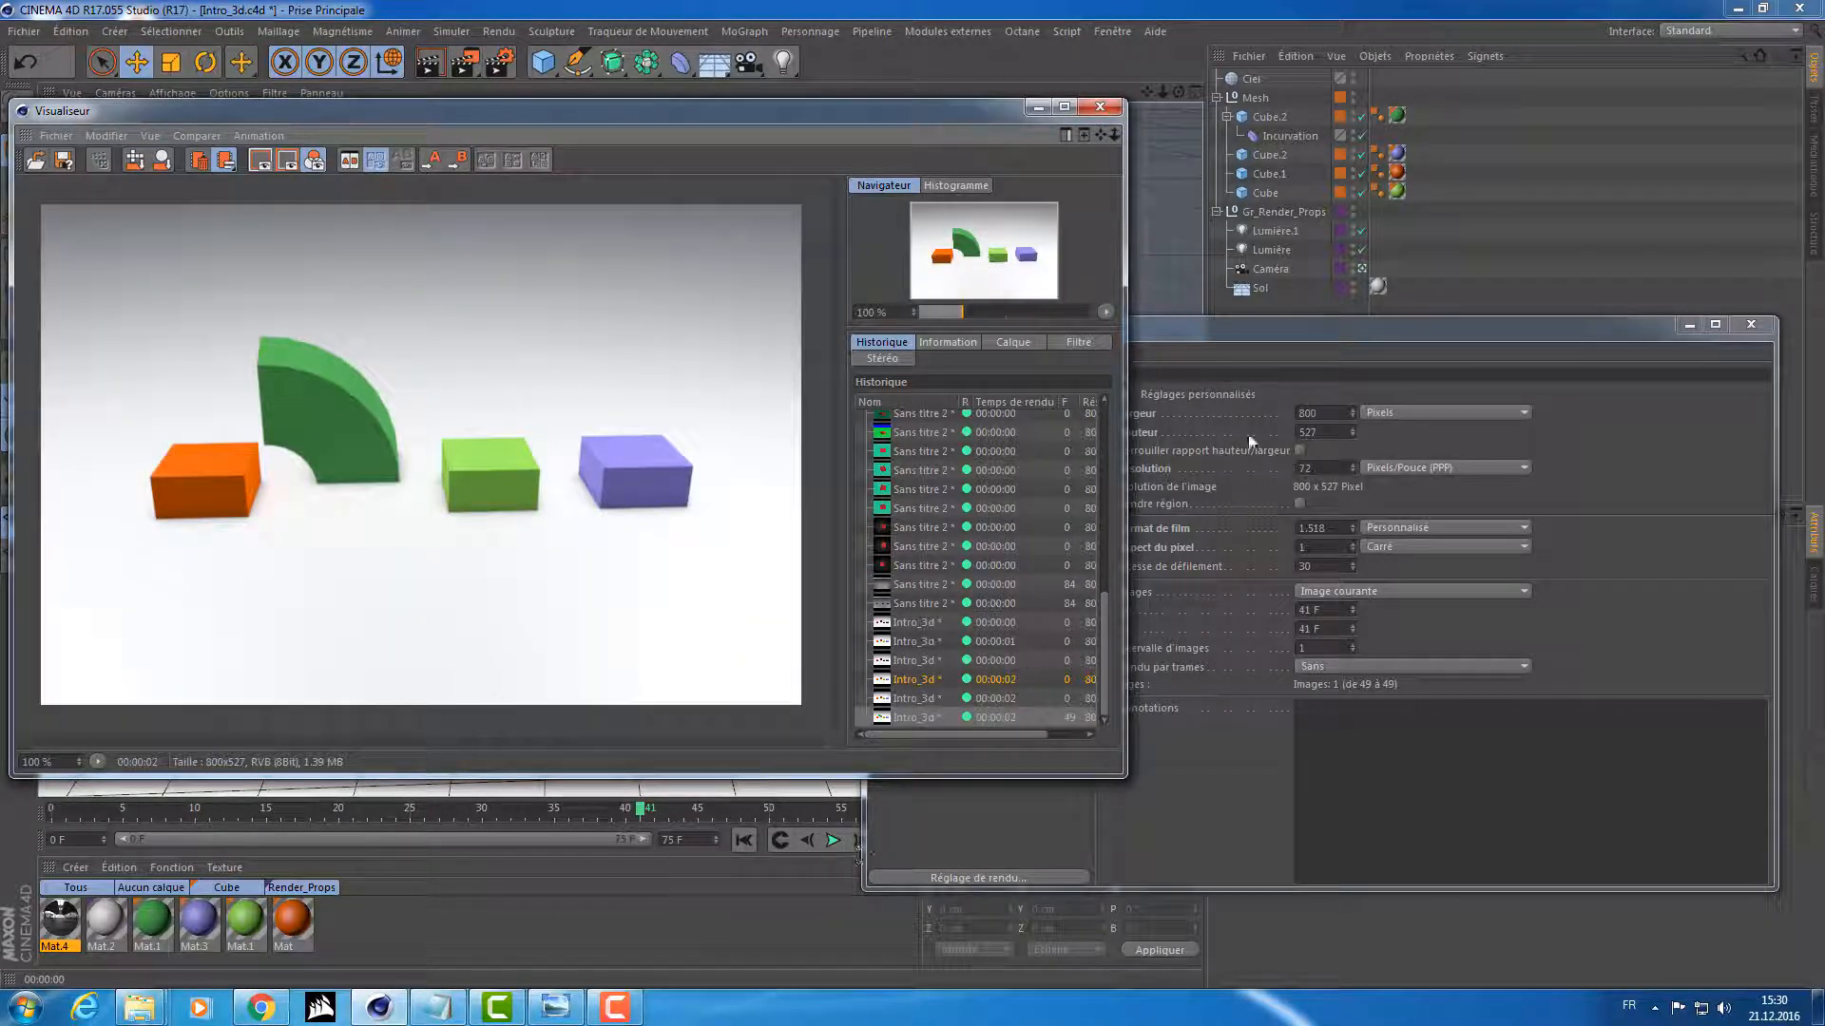
Step: Move the timeline to frame 75 and set the output Images range to Manuellement with end frame 75
left_click_drag(1237, 334, 855, 231)
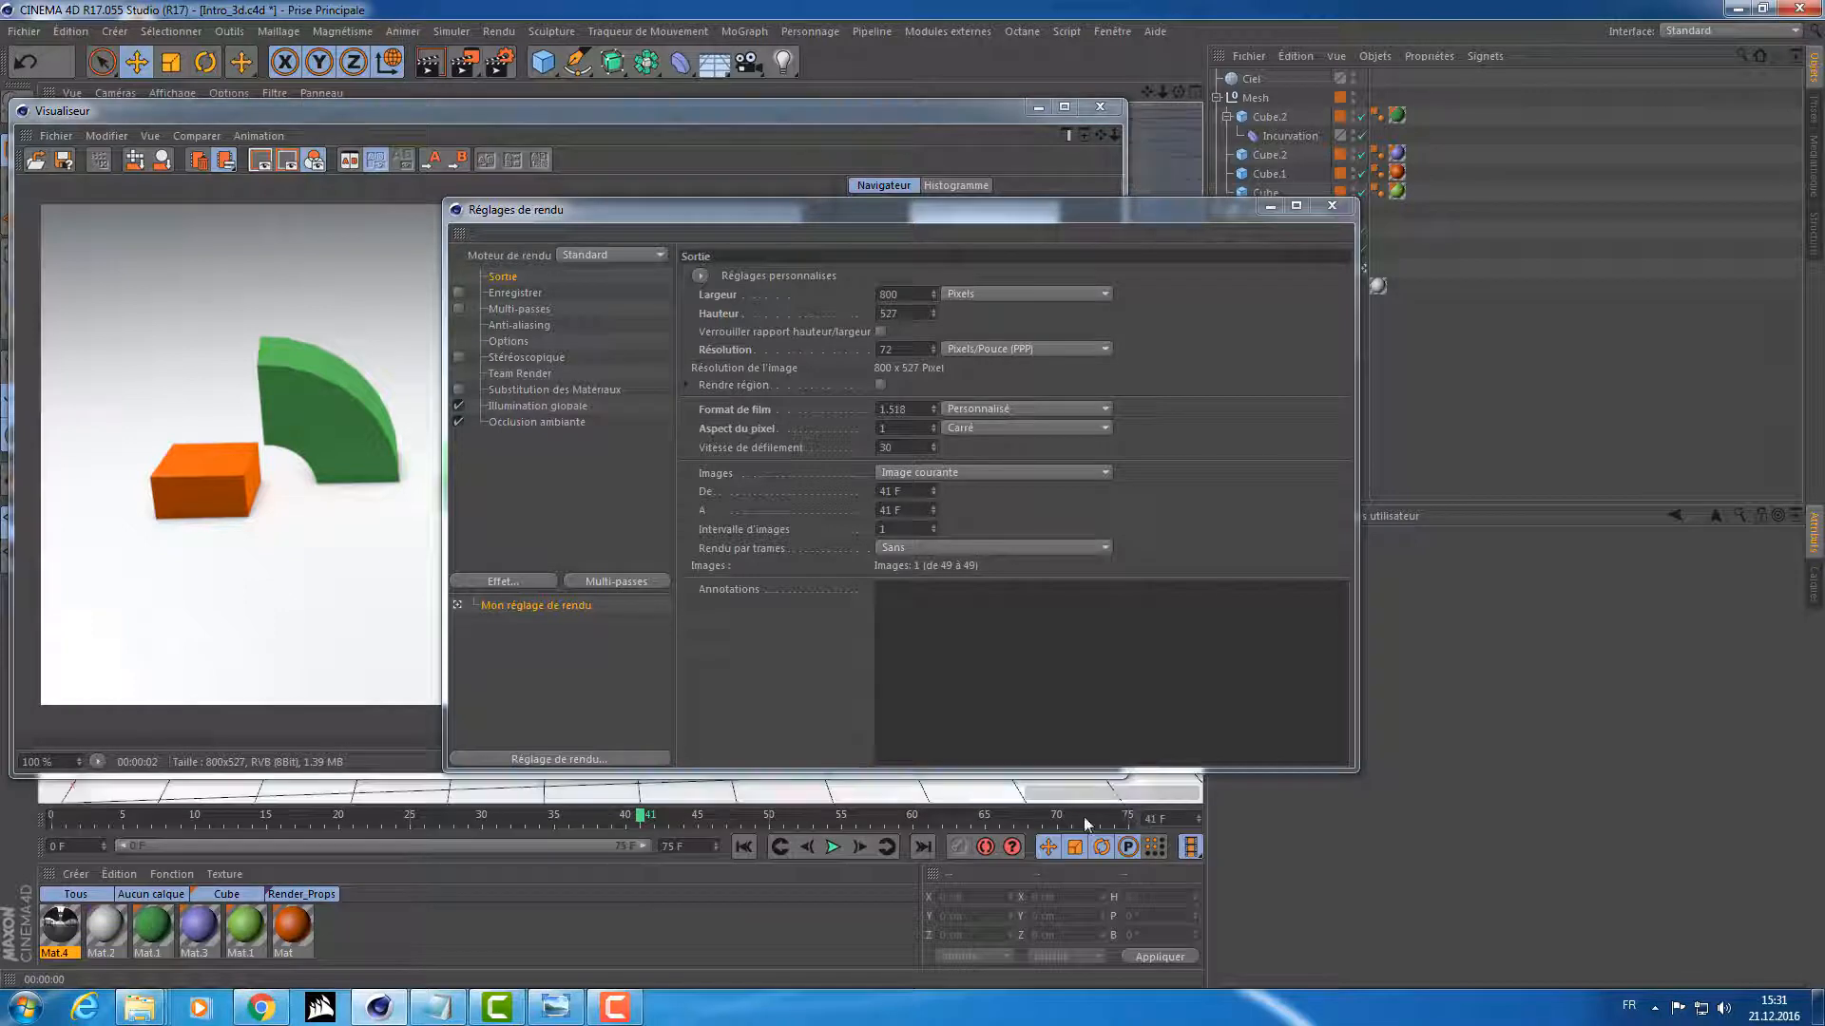
left_click_drag(1085, 819, 1130, 819)
left_click(926, 473)
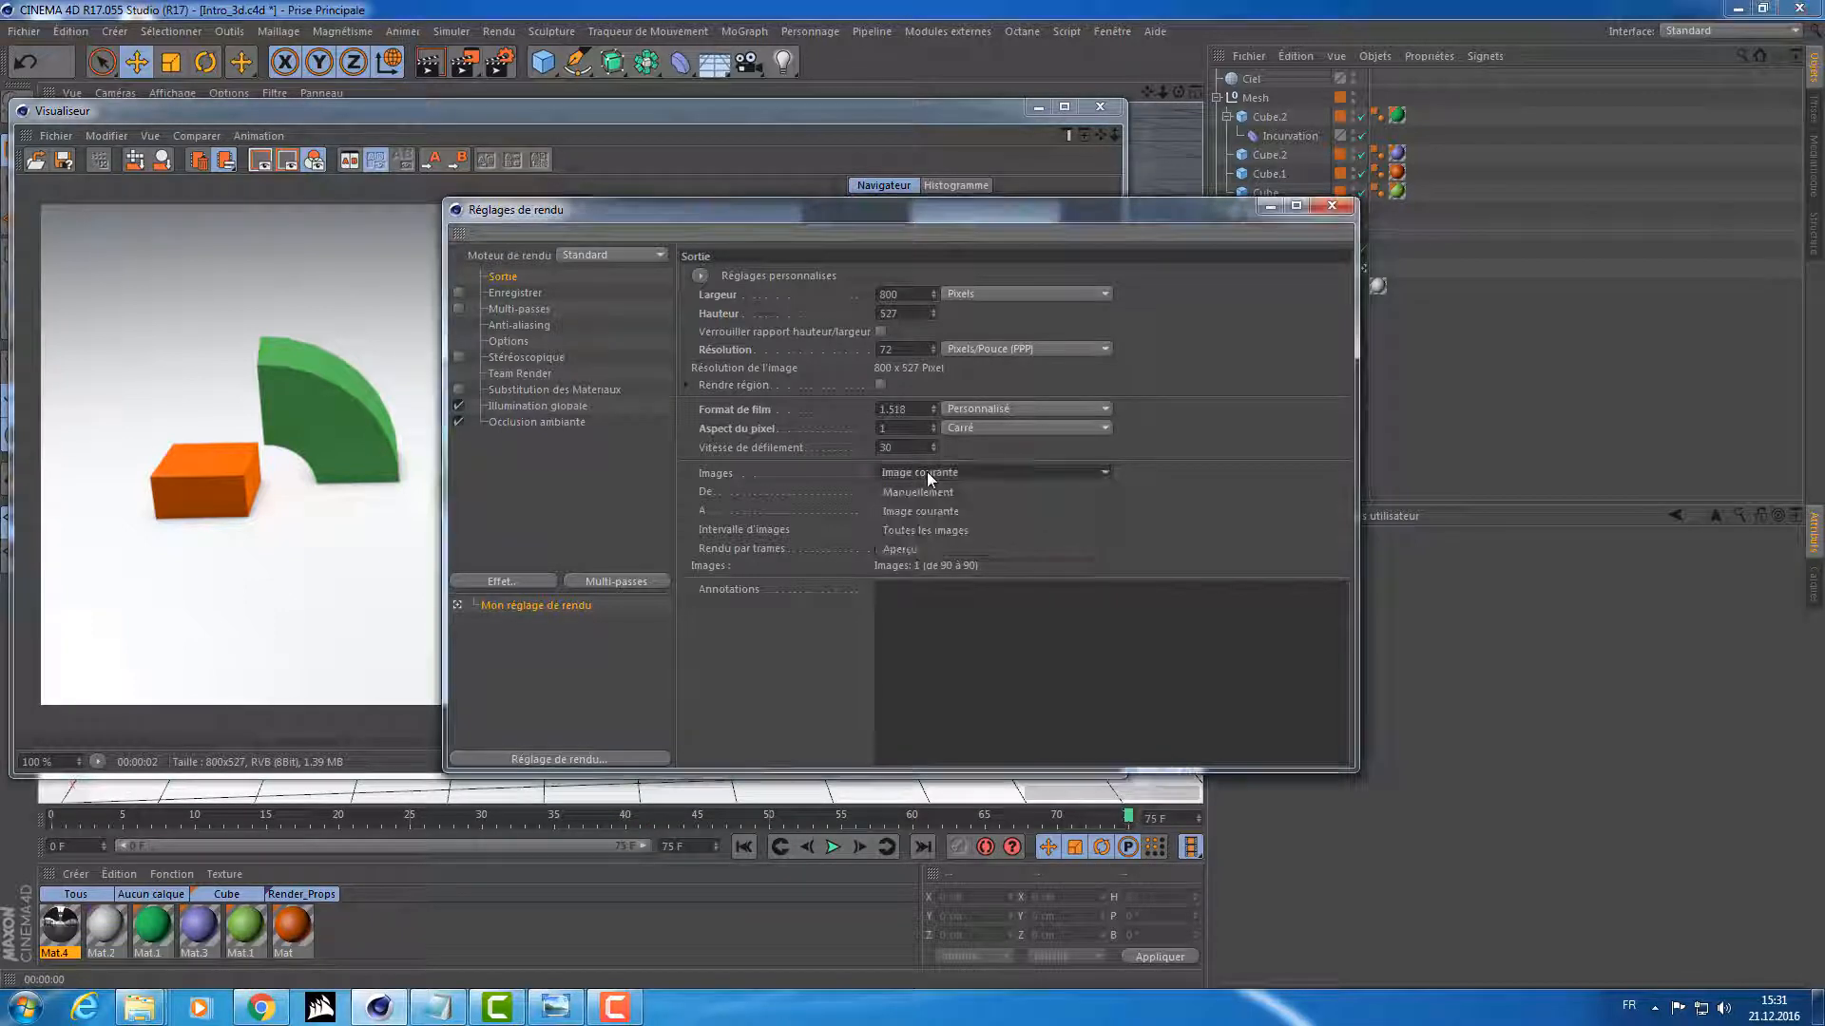
left_click(947, 495)
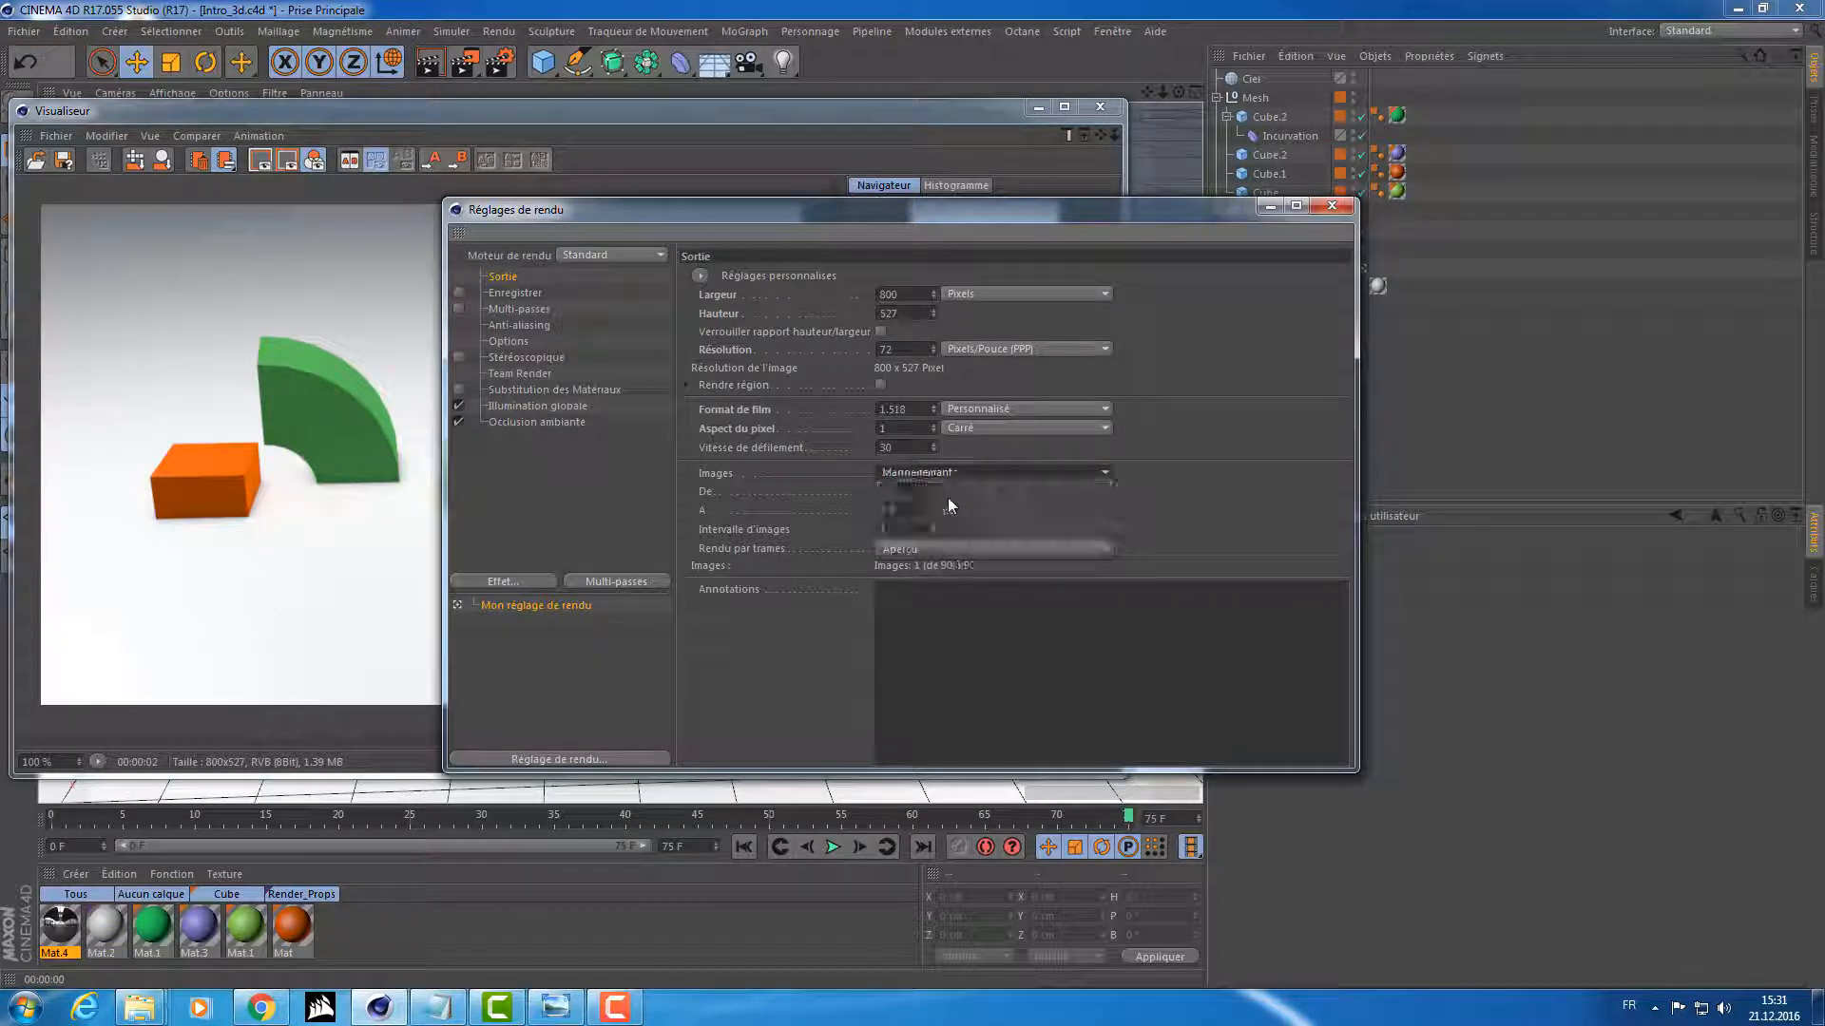
left_click(903, 510)
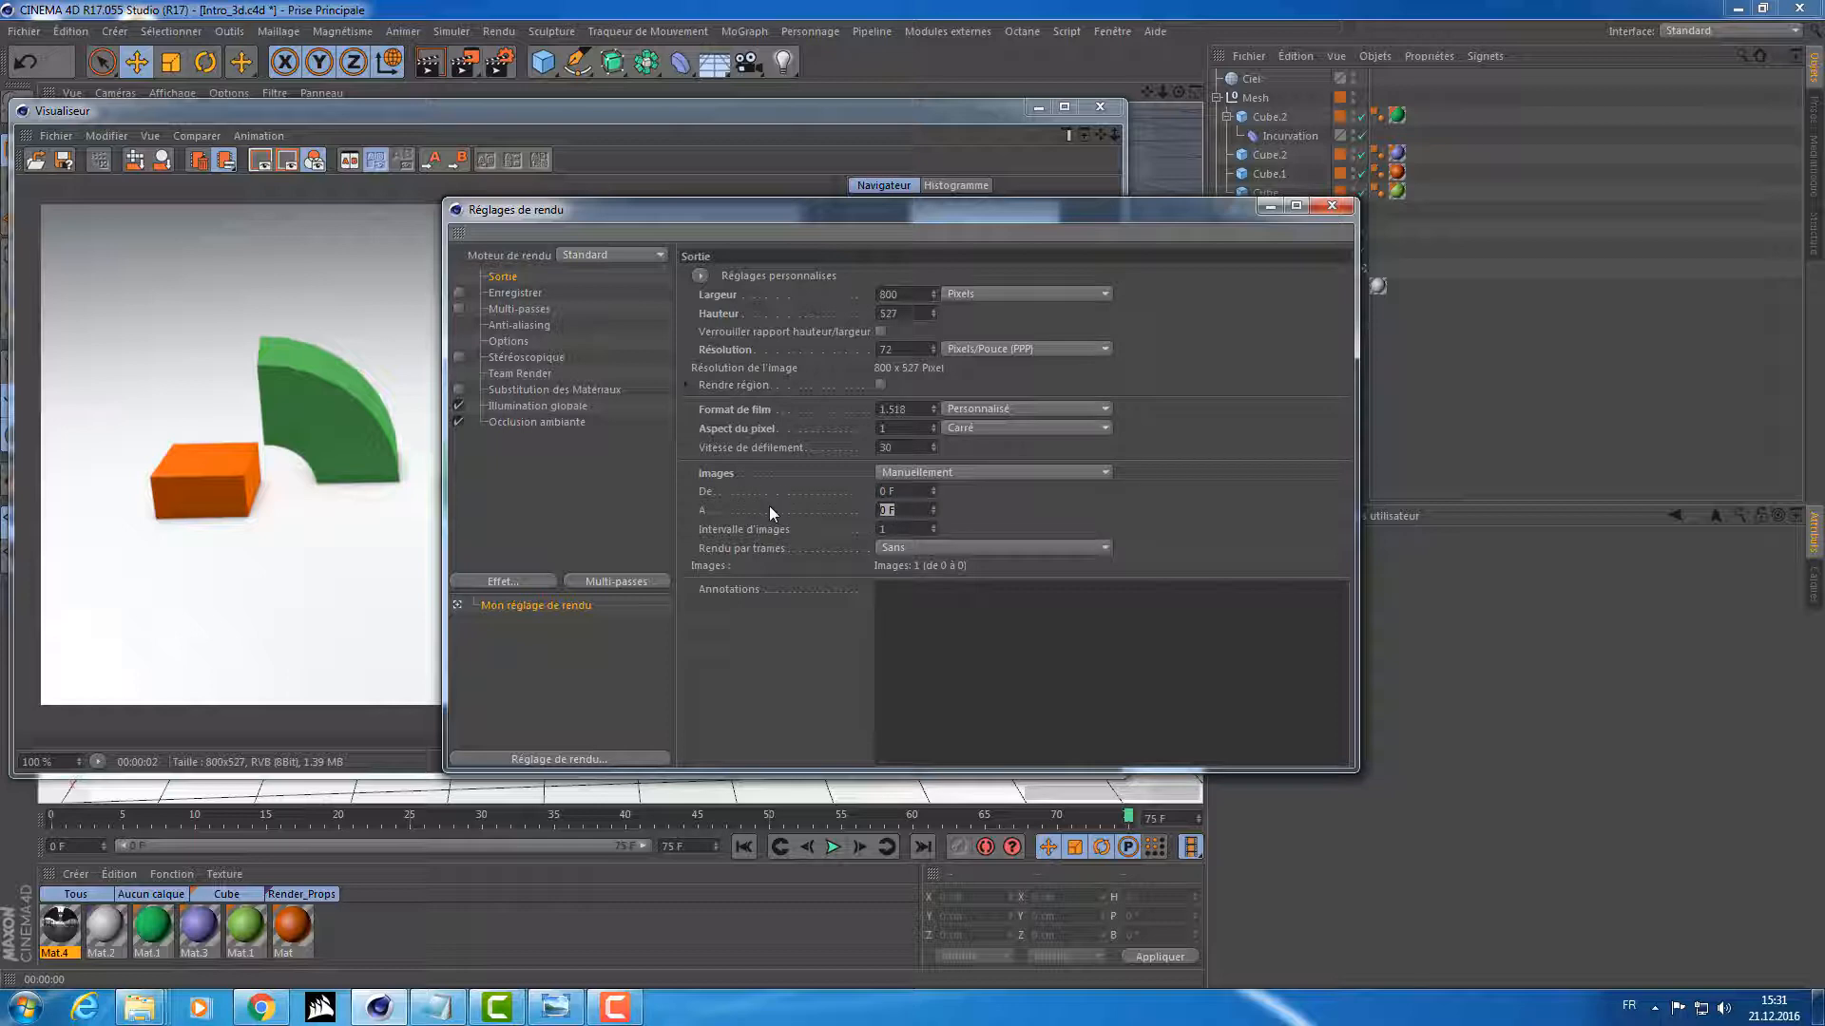
type("75")
key("Return")
Step: Try 20 as the output end frame, and set the Images range to Toutes les images
left_click(907, 511)
type("20")
key("Return")
left_click(979, 477)
left_click(972, 498)
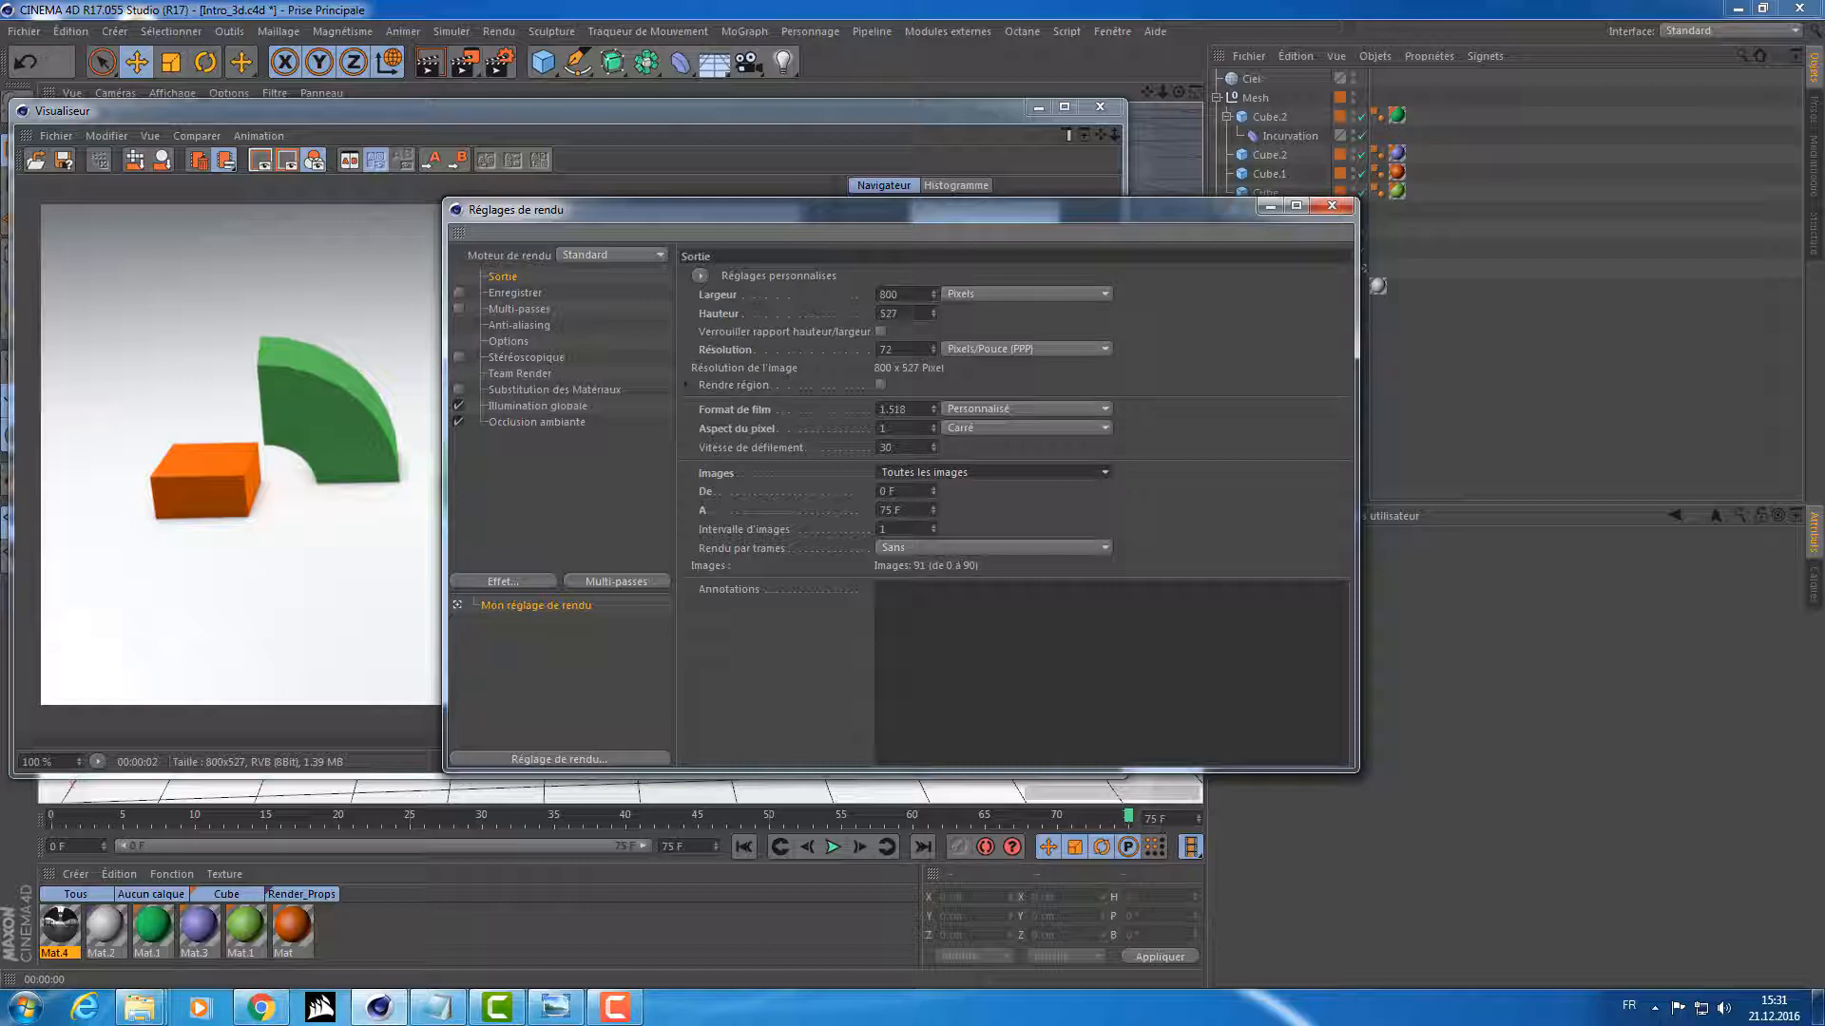
Step: Enable saving of the render output and set its path to Render_cube_001 in the Closure folder
left_click(483, 293)
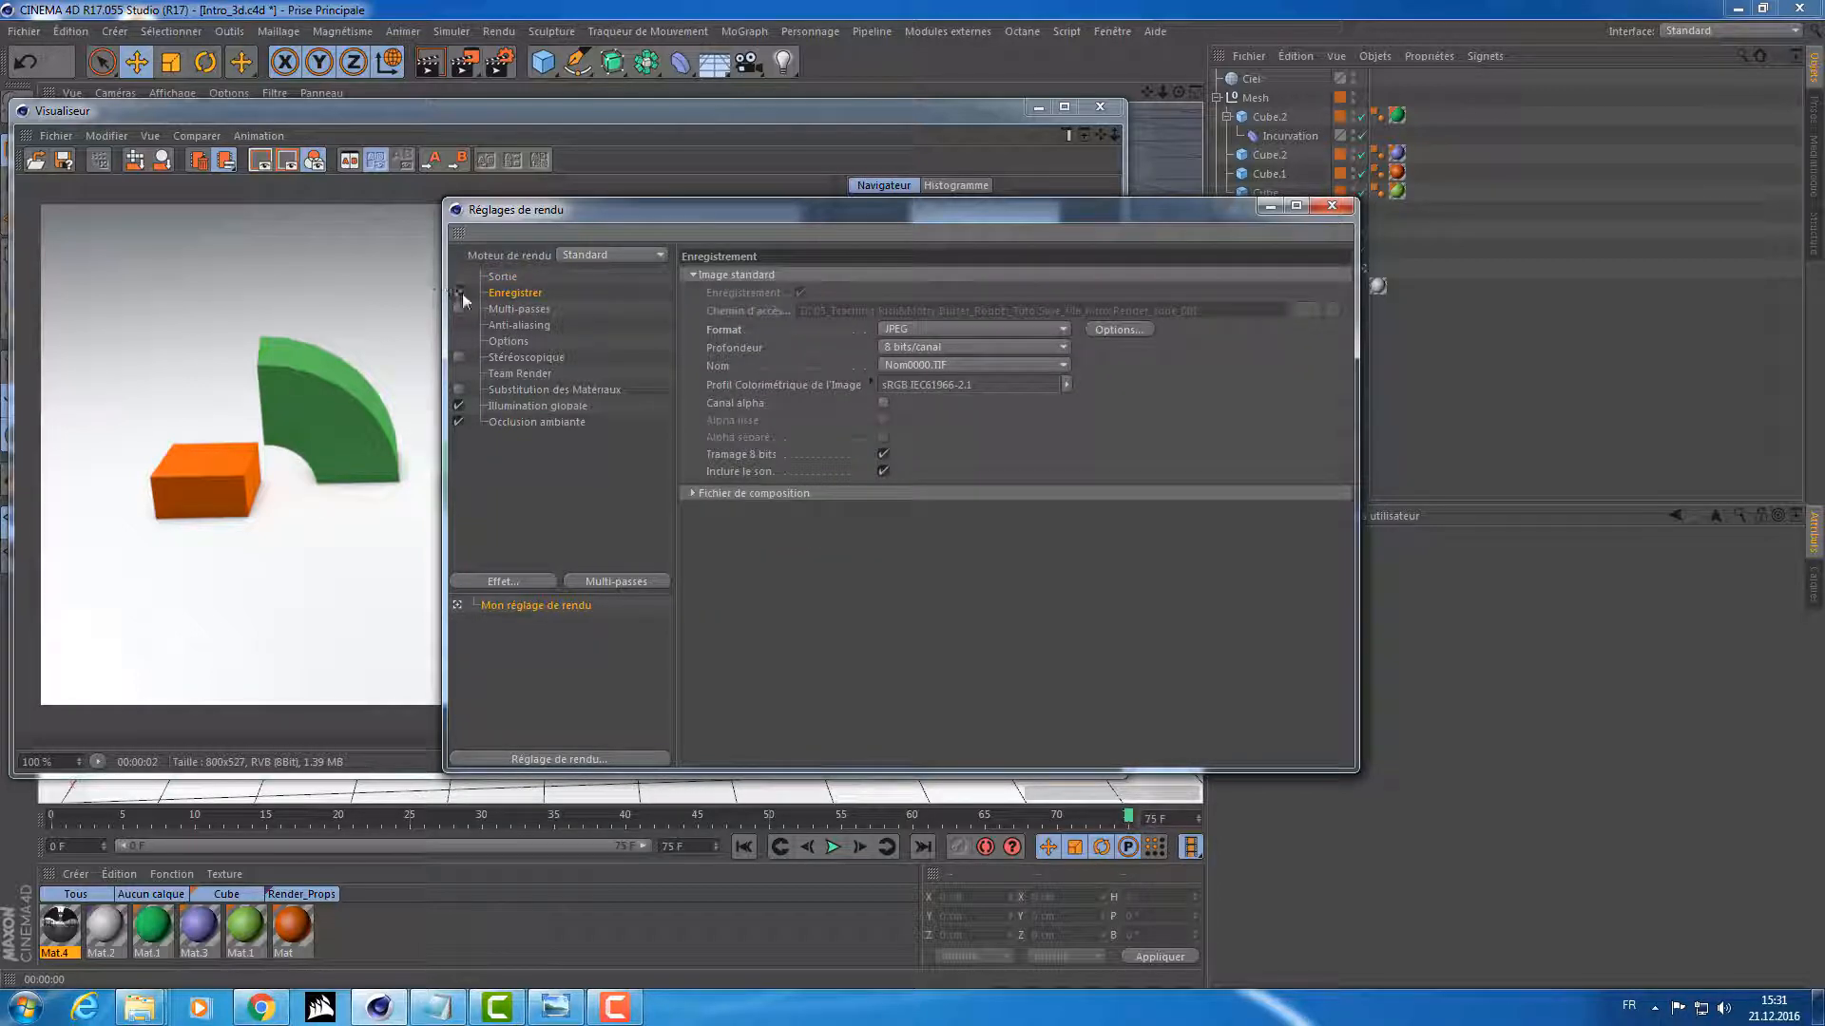
left_click(460, 292)
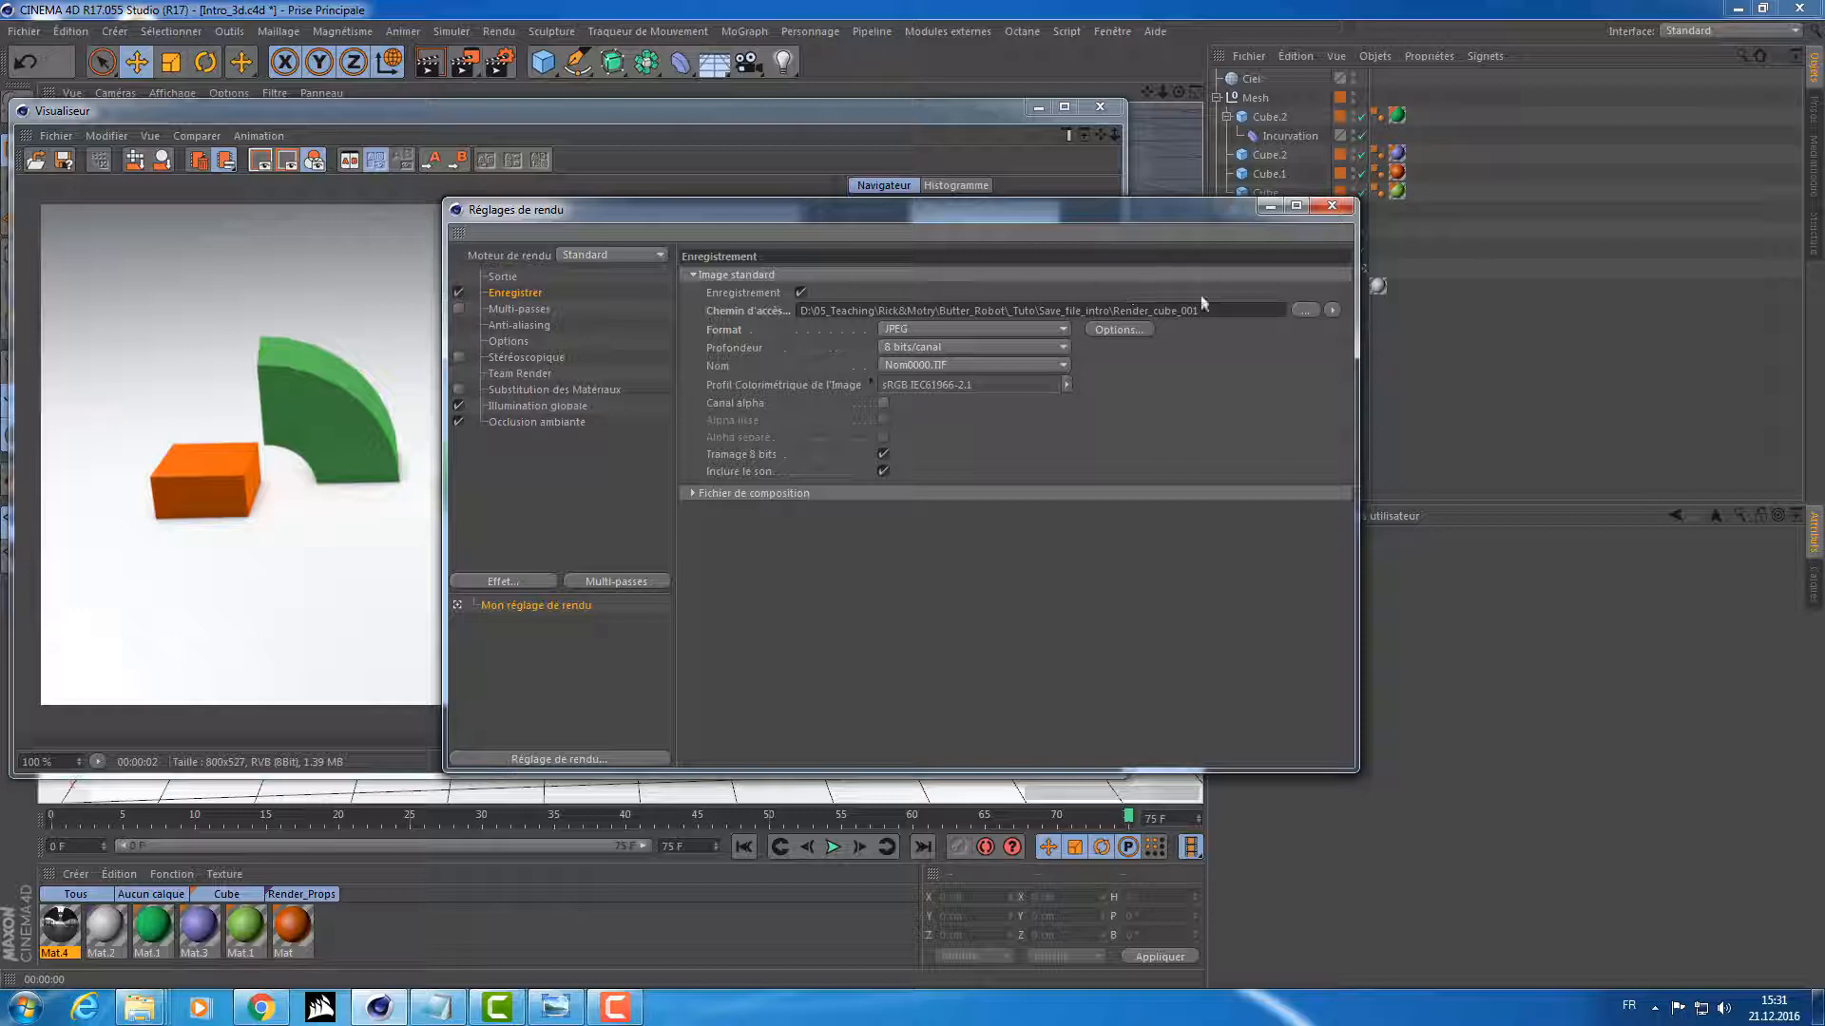
left_click(1304, 310)
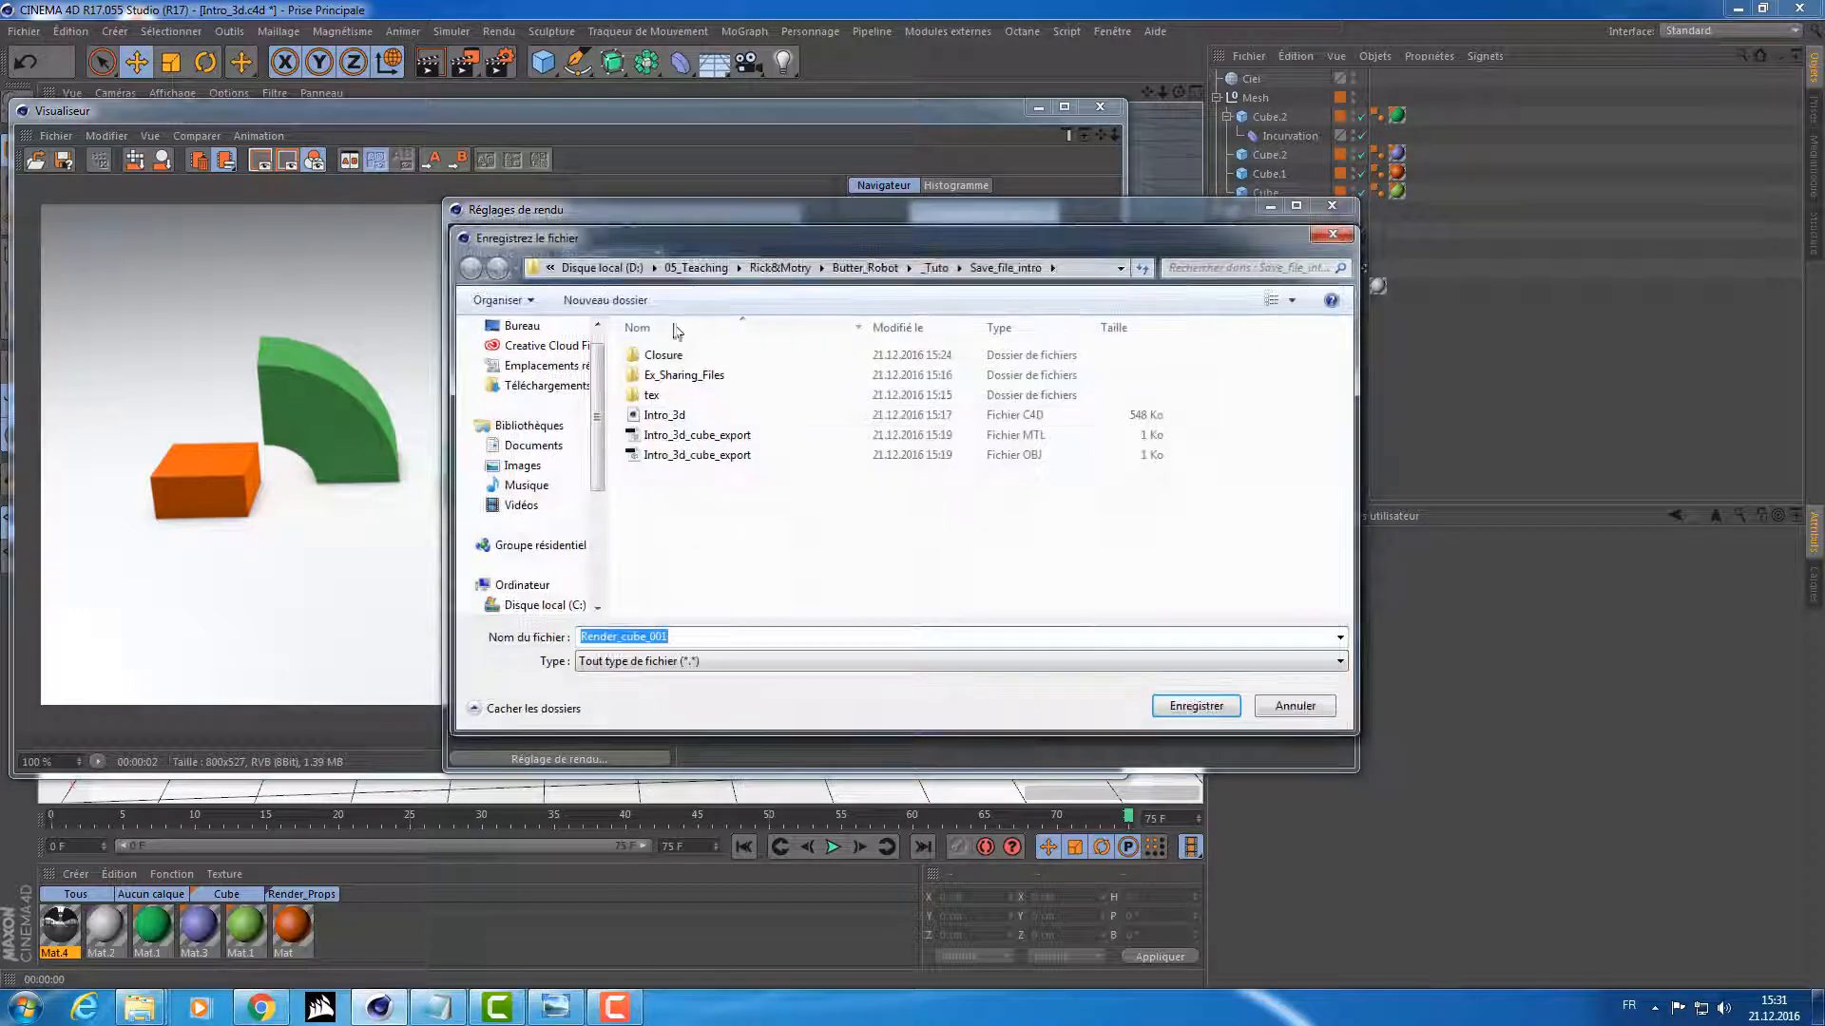
double_click(696, 356)
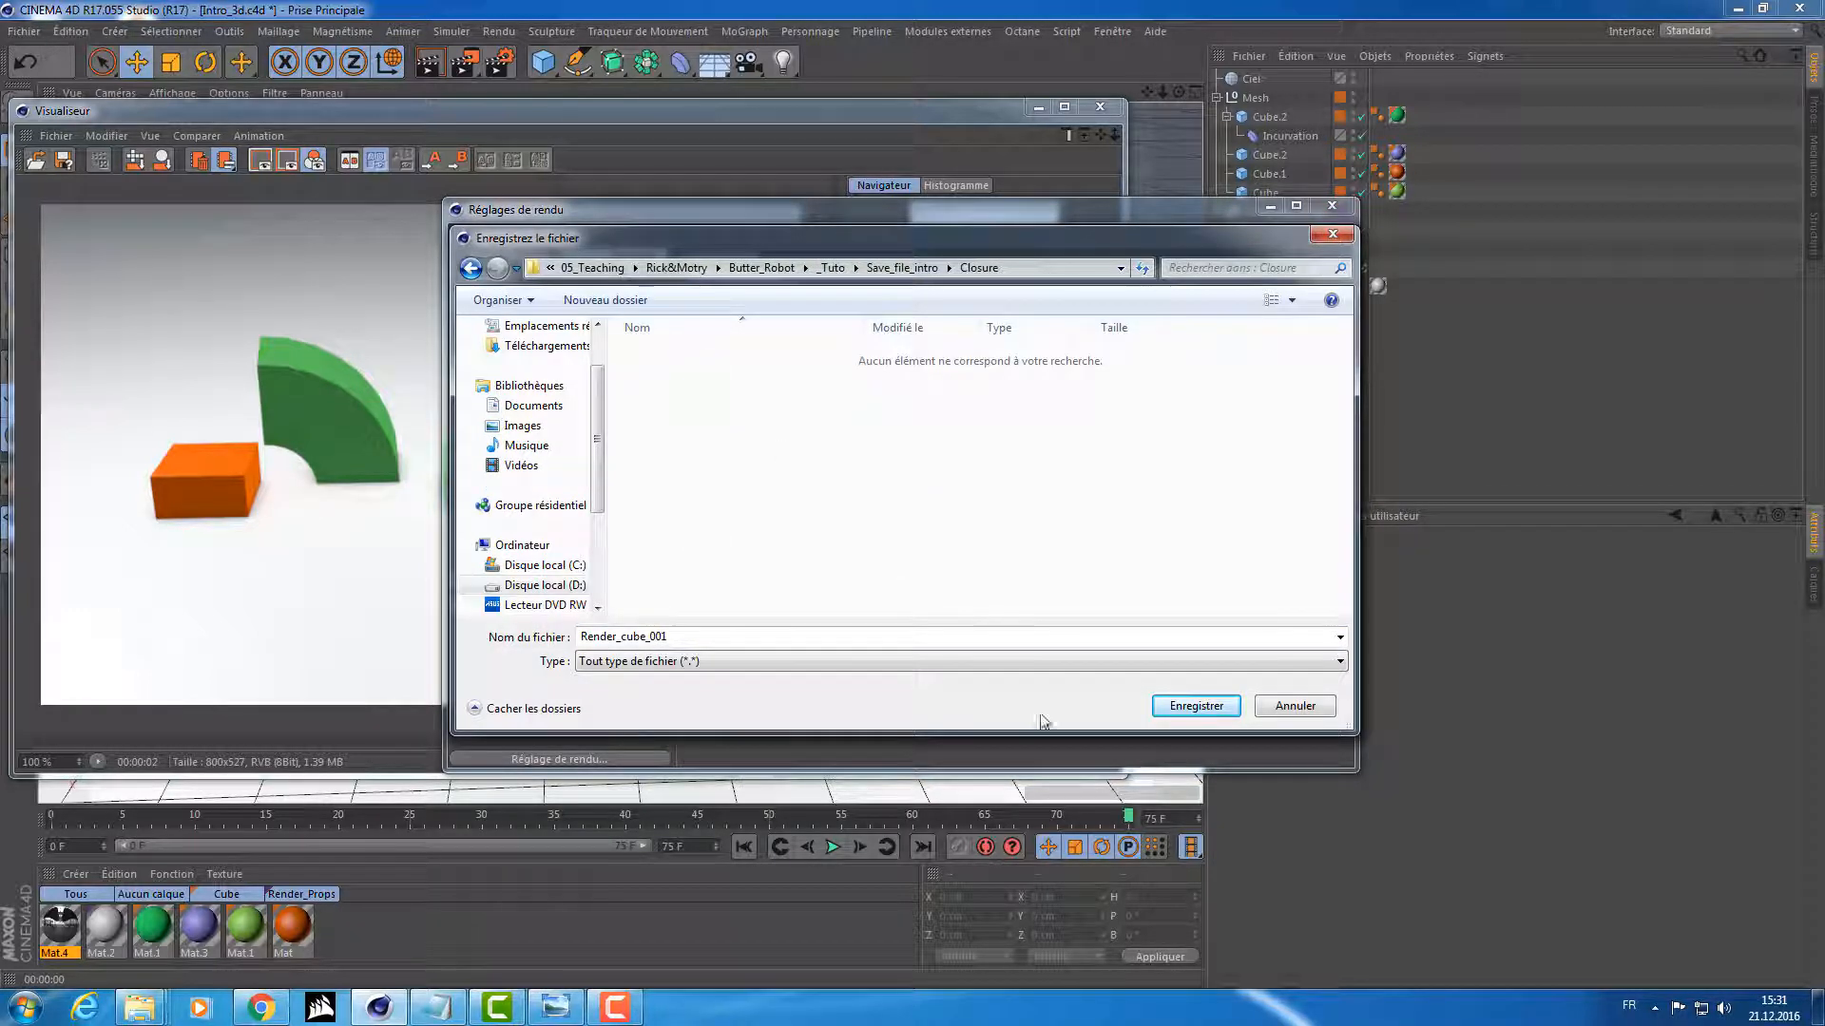
left_click(1188, 708)
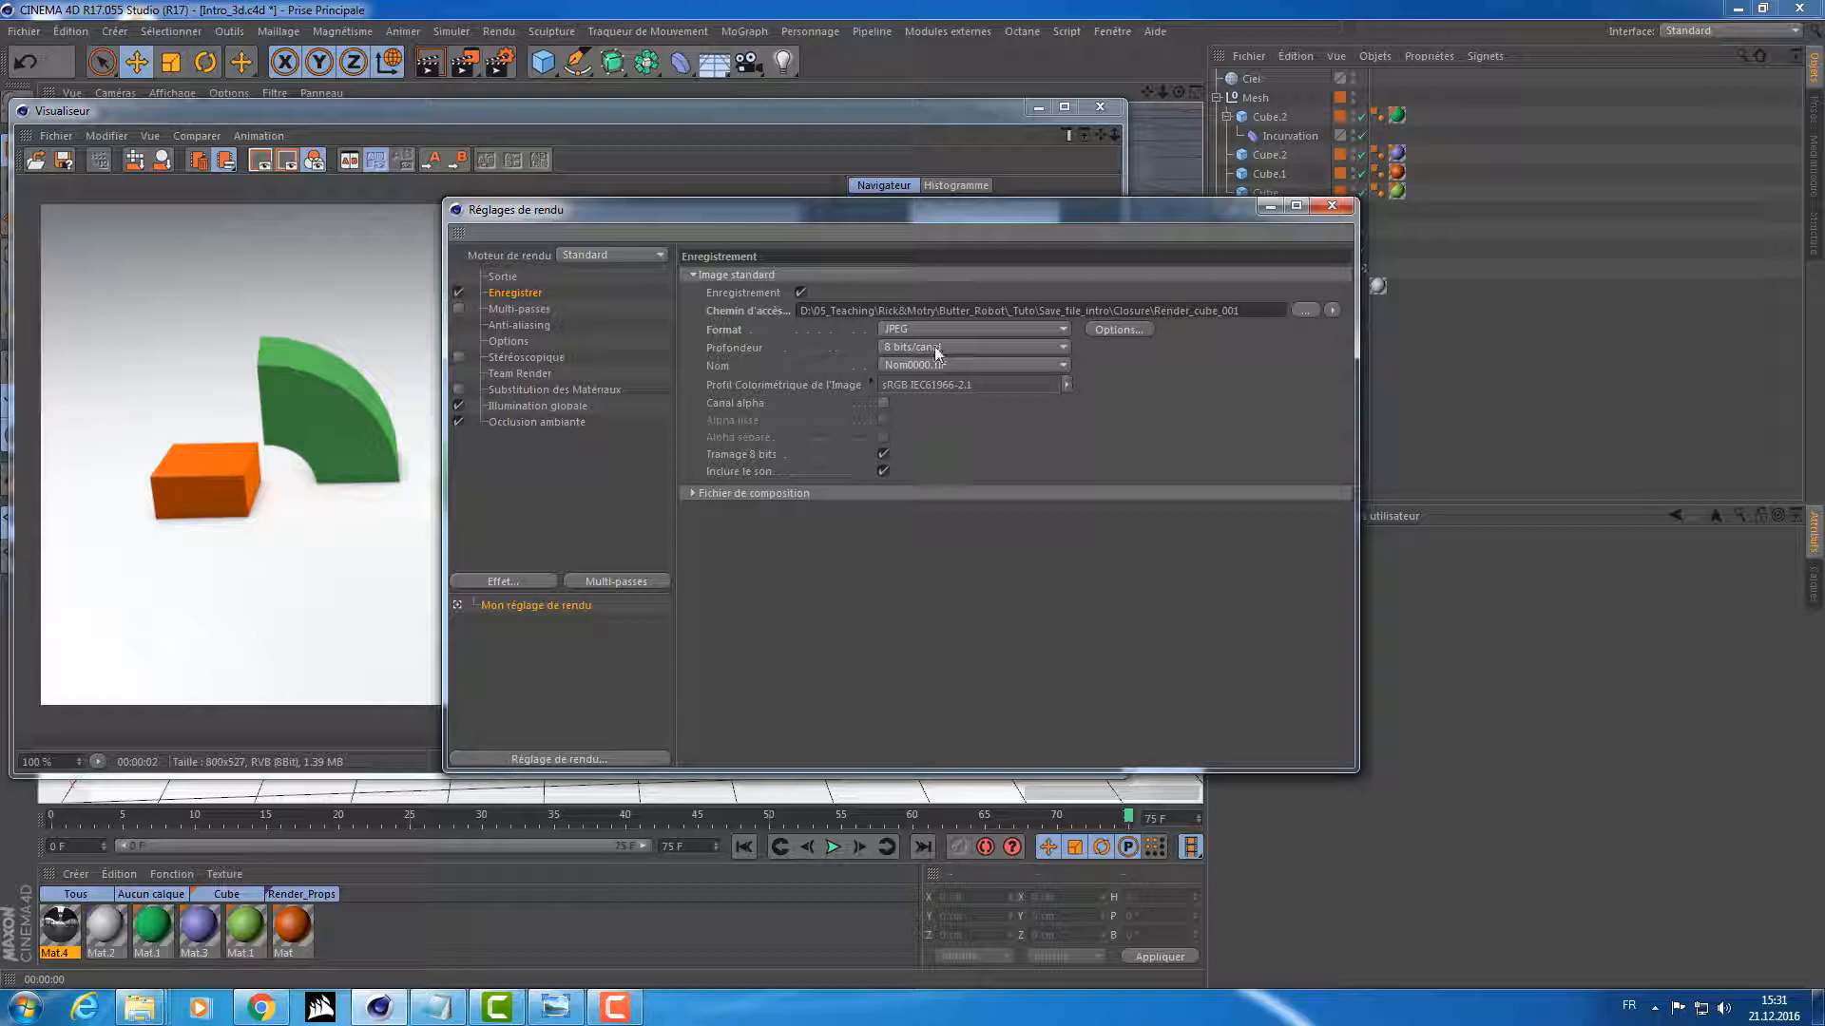
Step: Render all the frames in the Visualiseur, enlarge it to watch the progress, and minimize it while the render runs
left_click_drag(907, 122, 1109, 157)
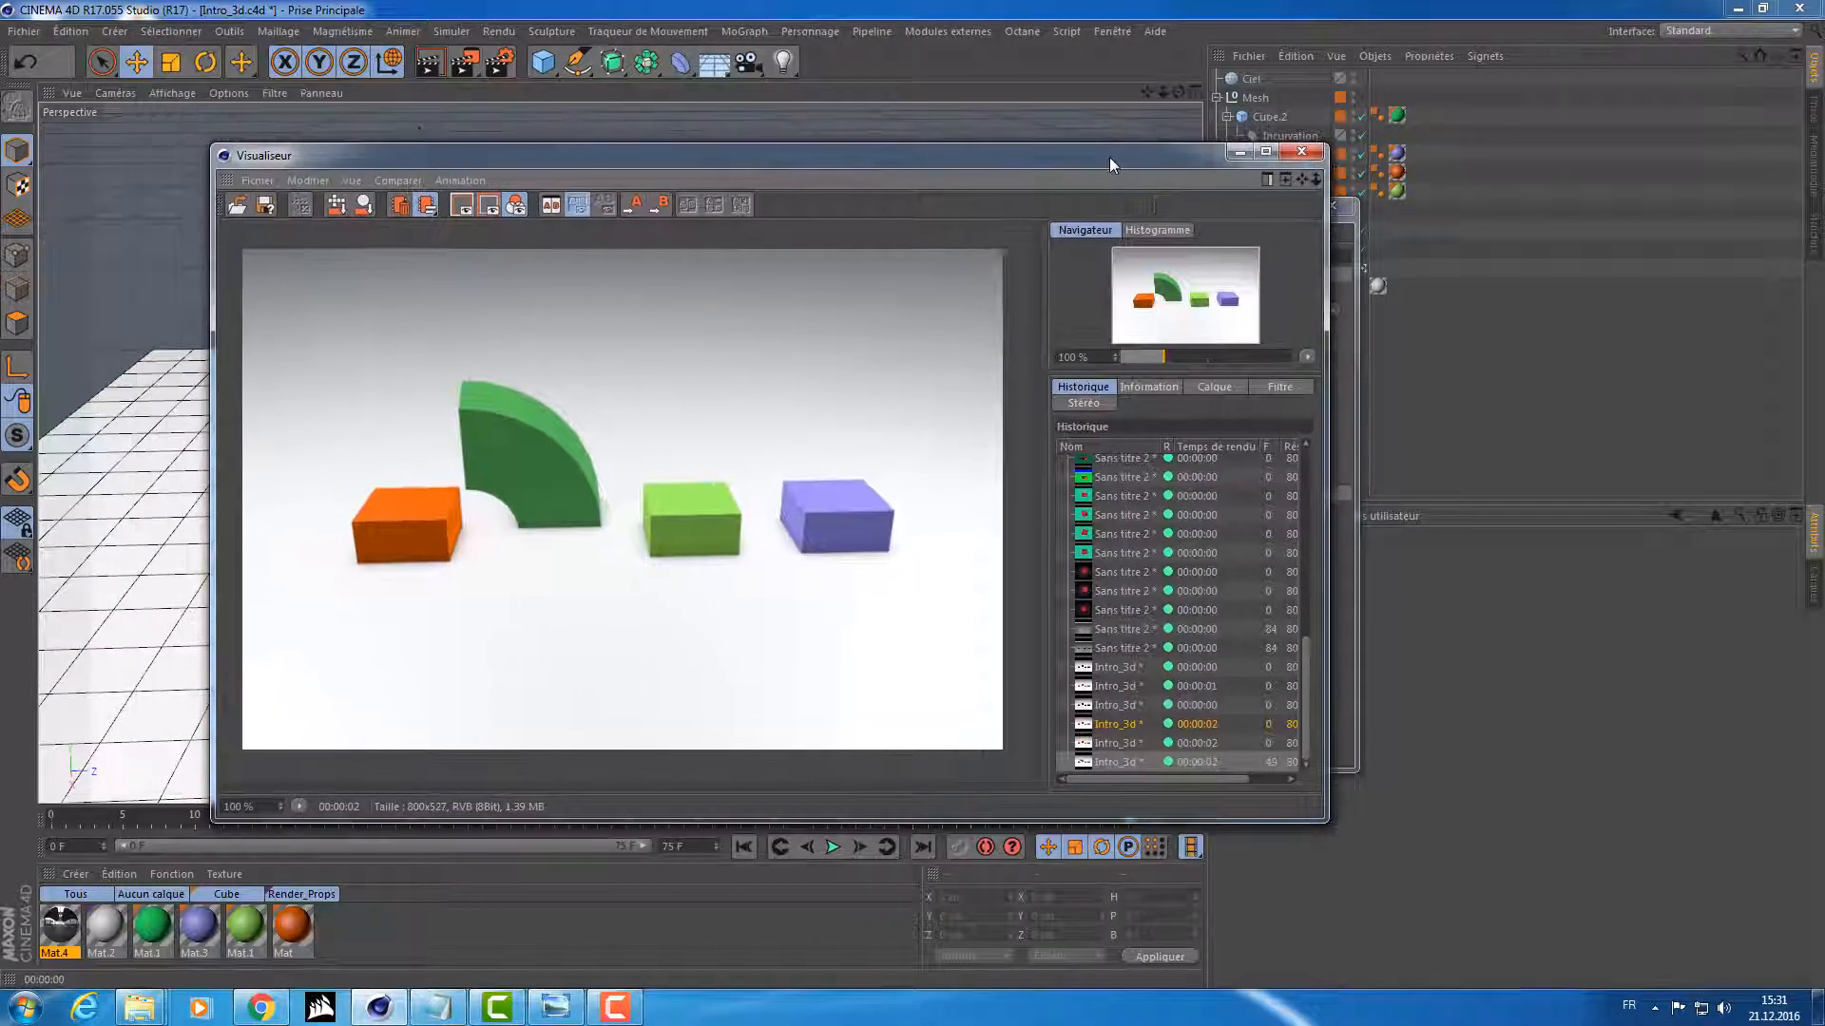
left_click(466, 64)
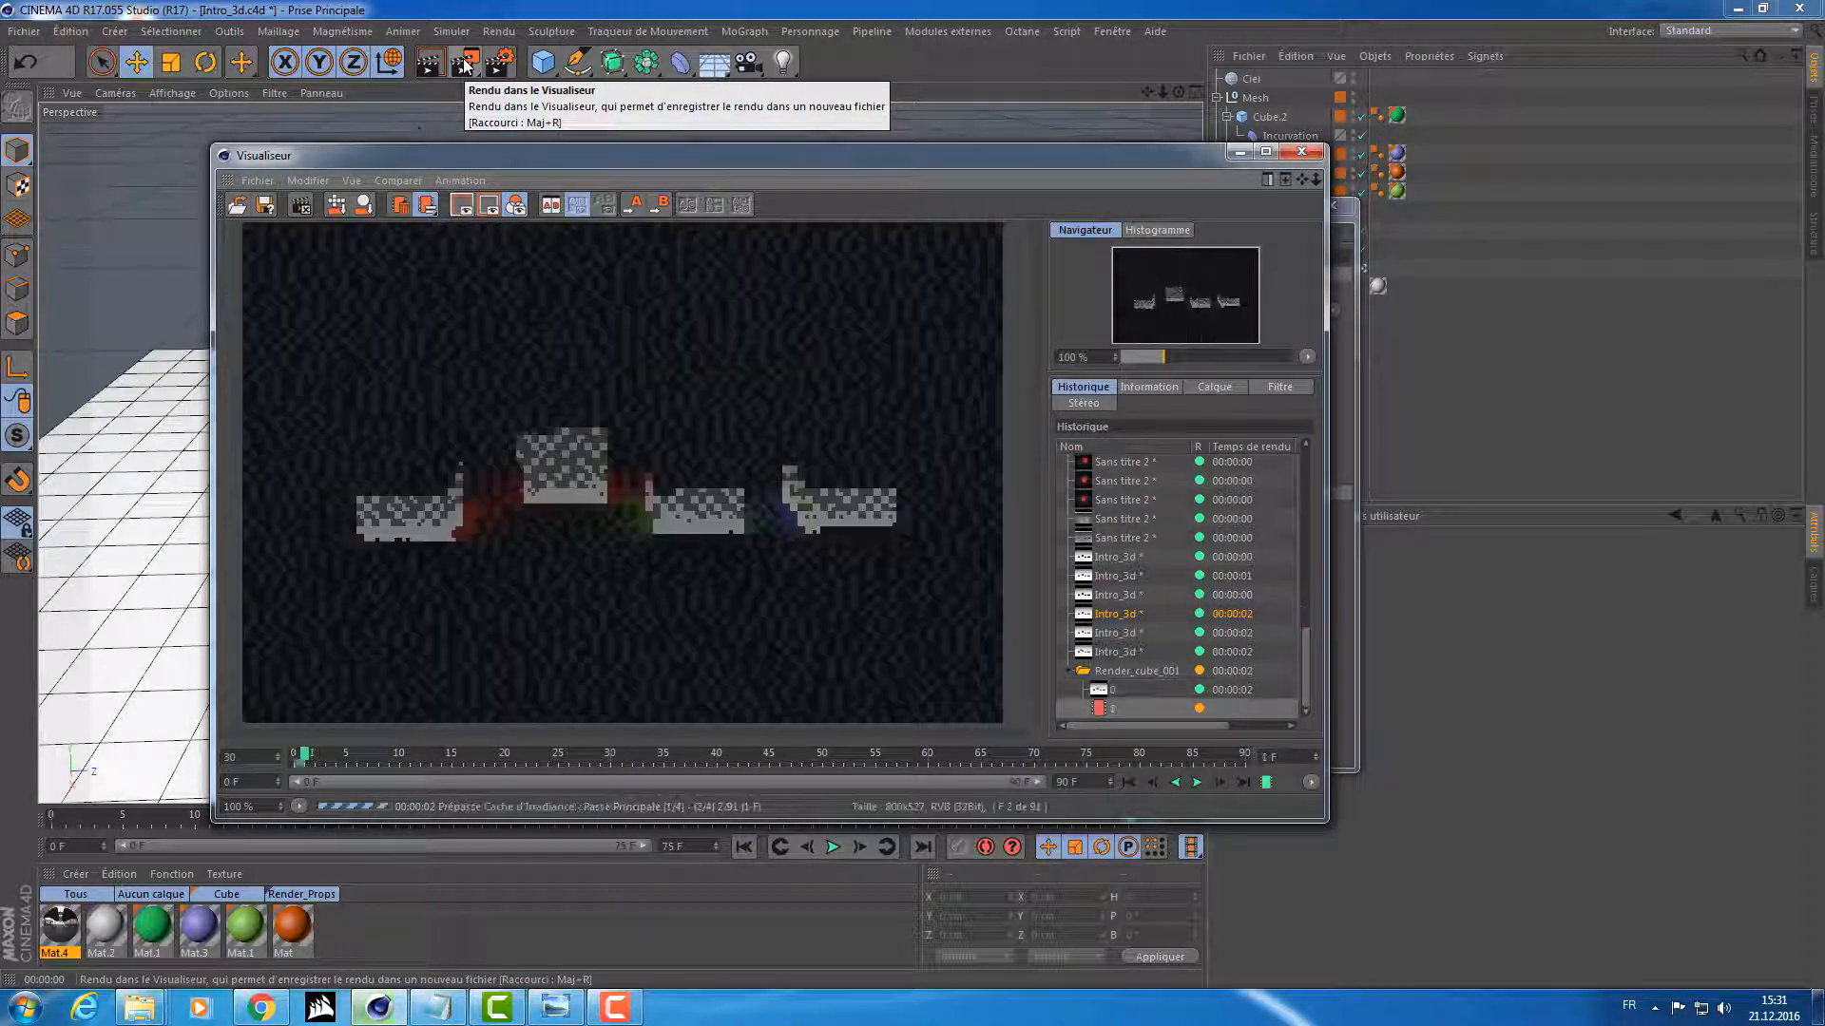
double_click(739, 151)
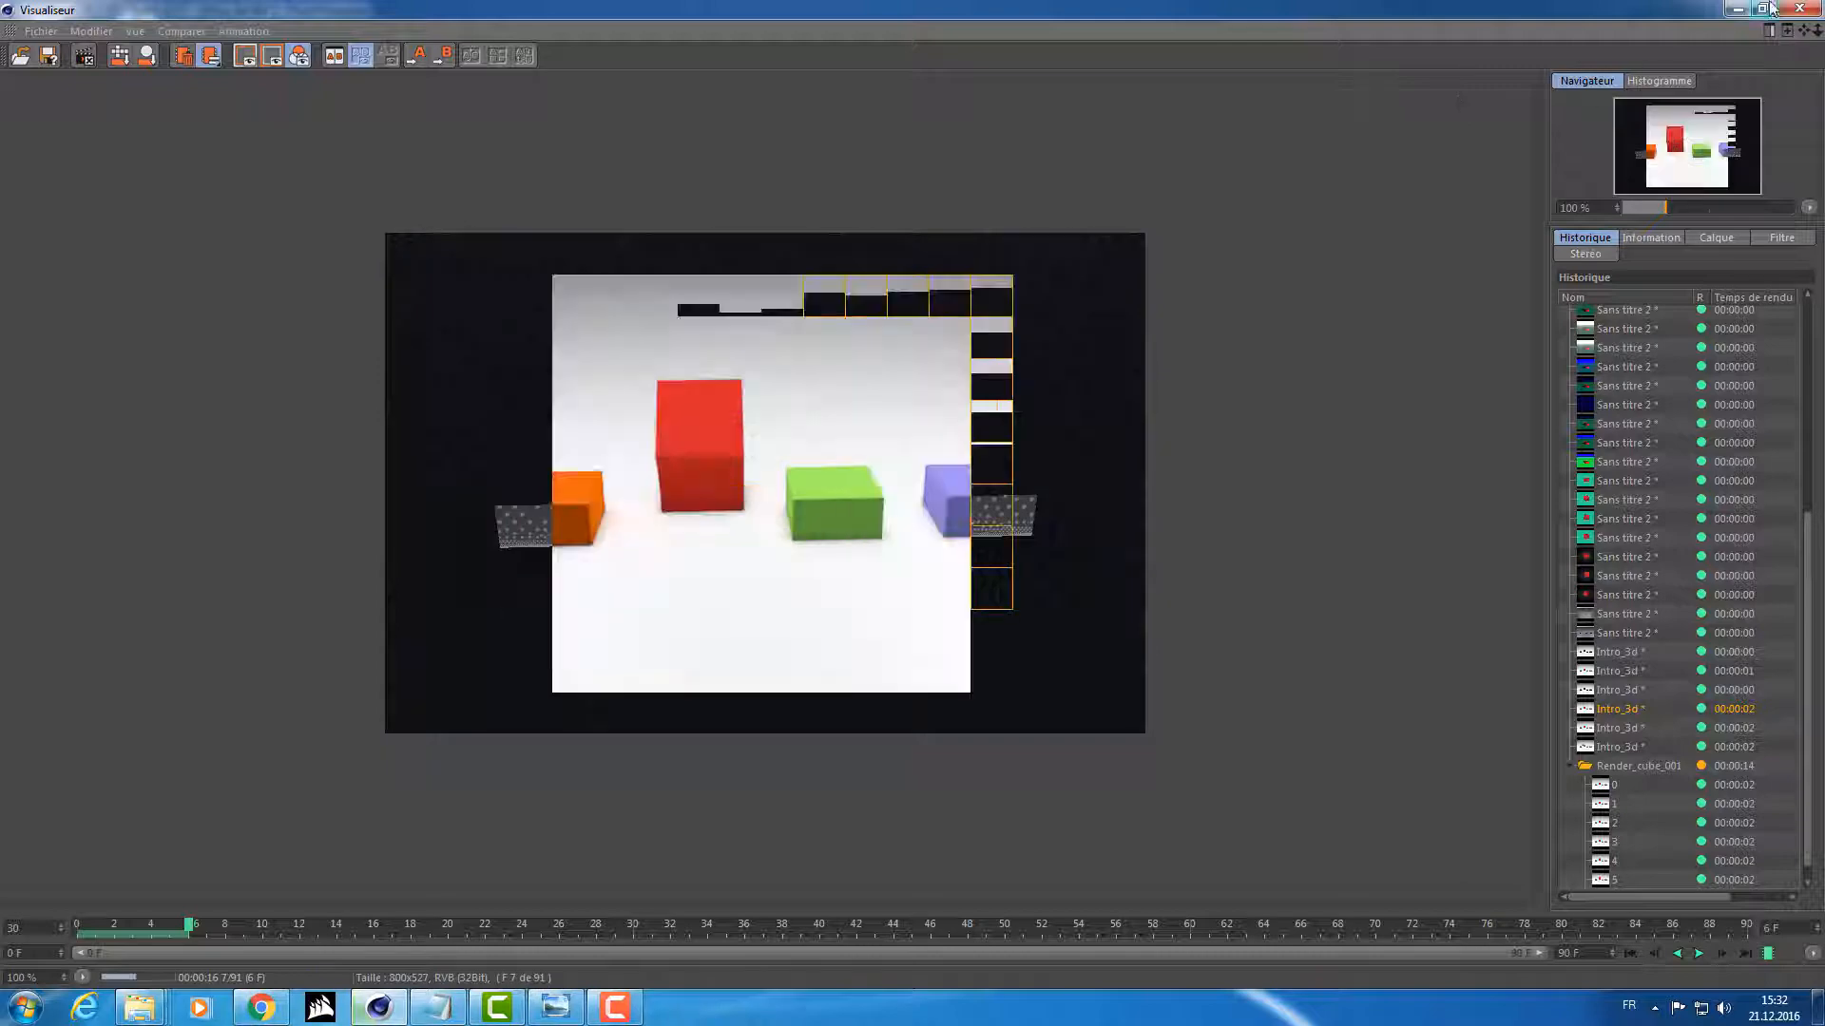
left_click(1732, 10)
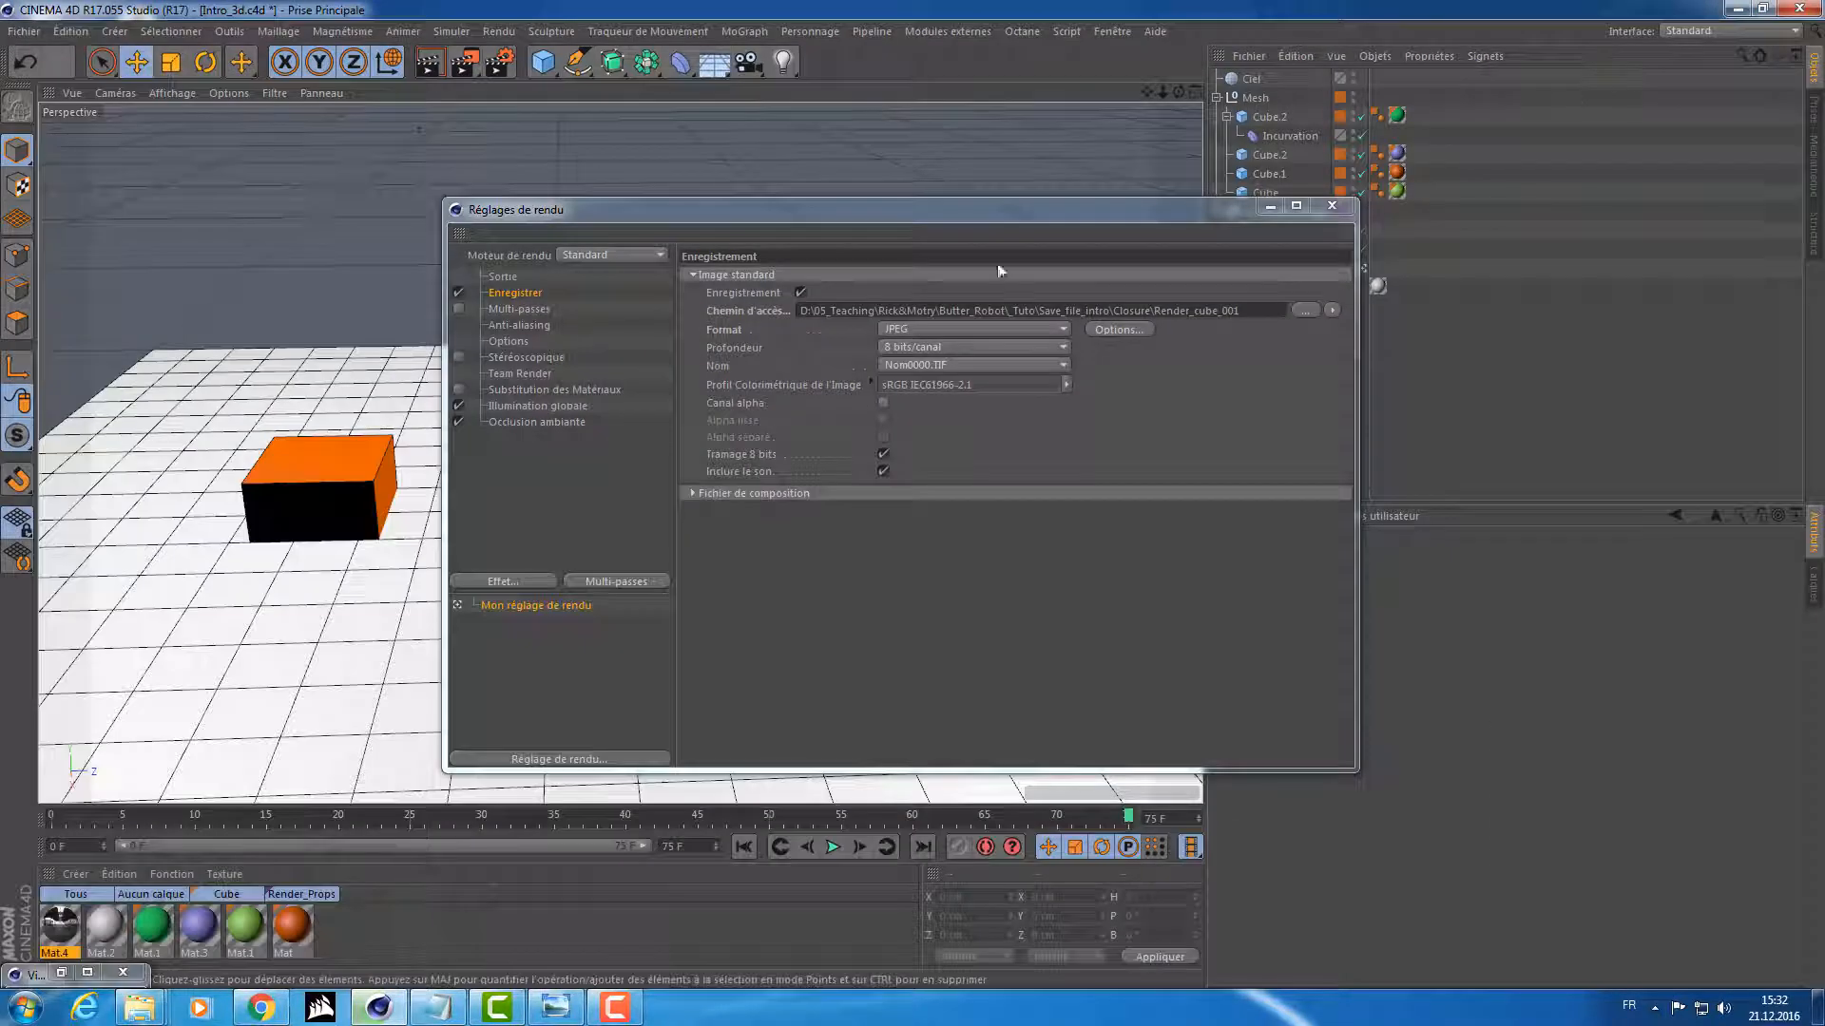
Step: Examine the width, height and frame range in the Sortie settings, plus the available print and Film/Vidéo size presets
left_click_drag(979, 222, 1020, 180)
left_click(559, 236)
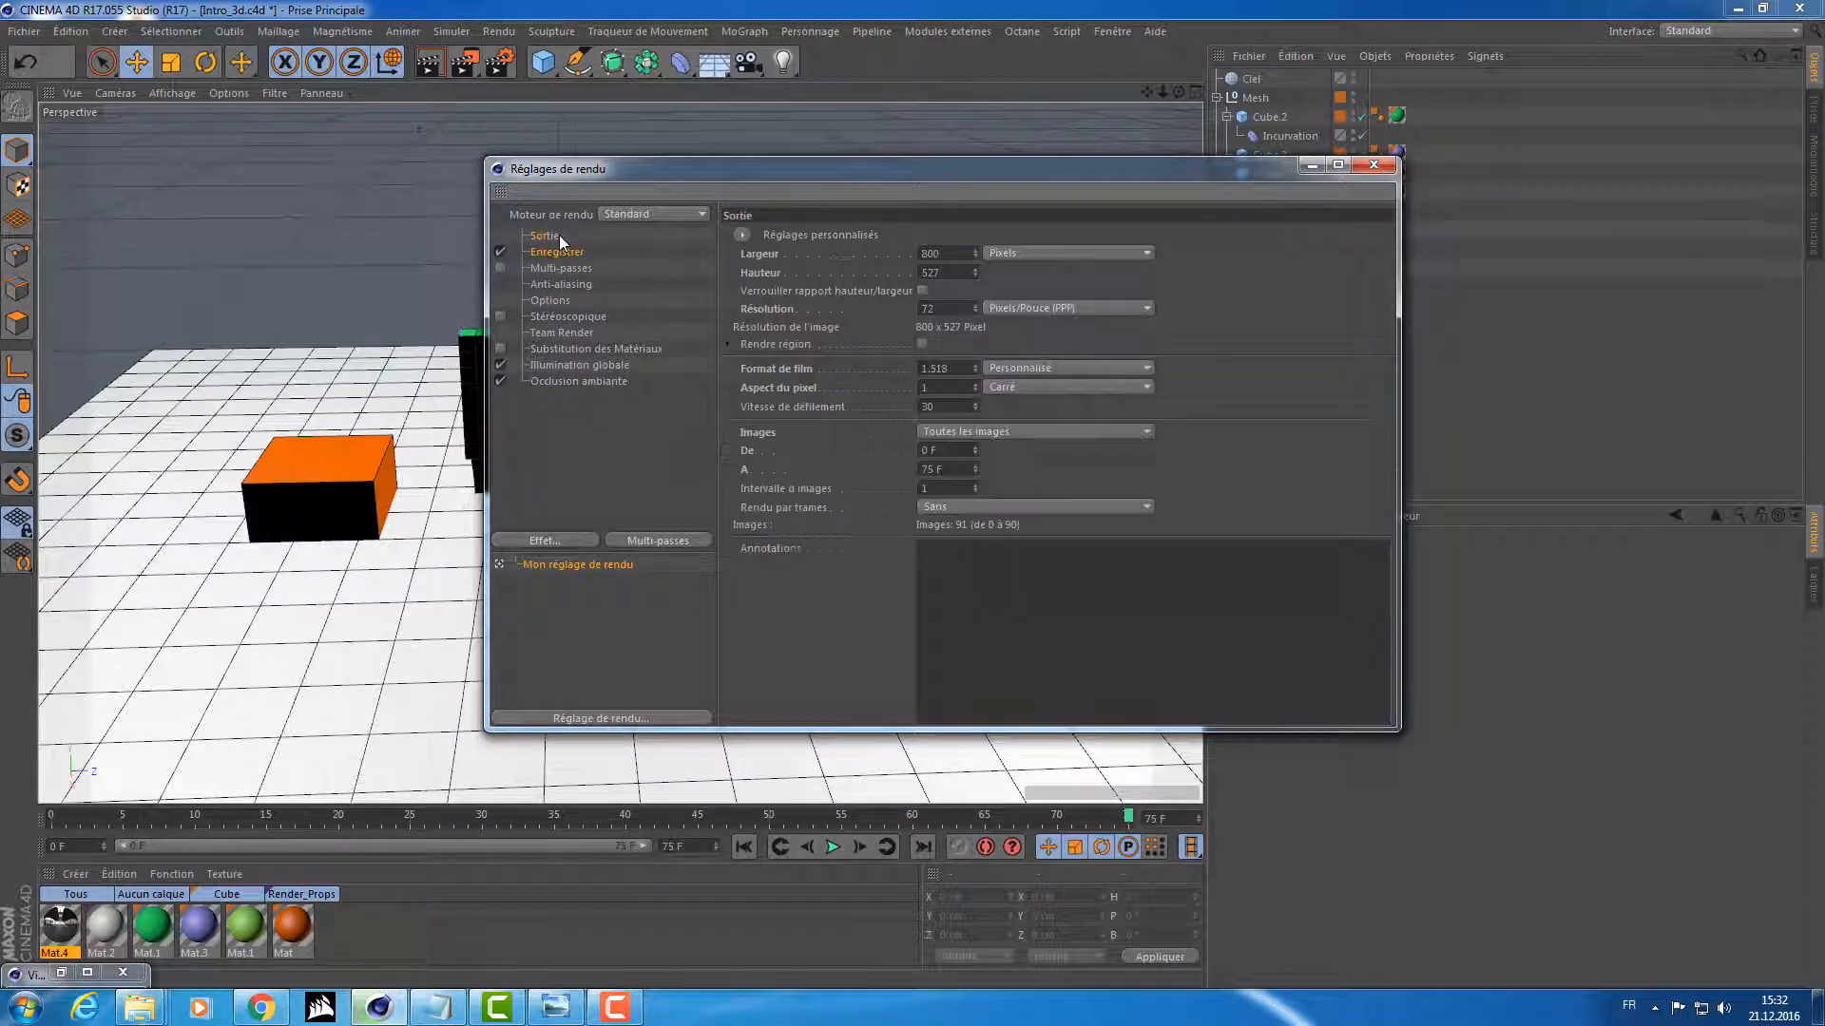
left_click_drag(943, 252, 909, 251)
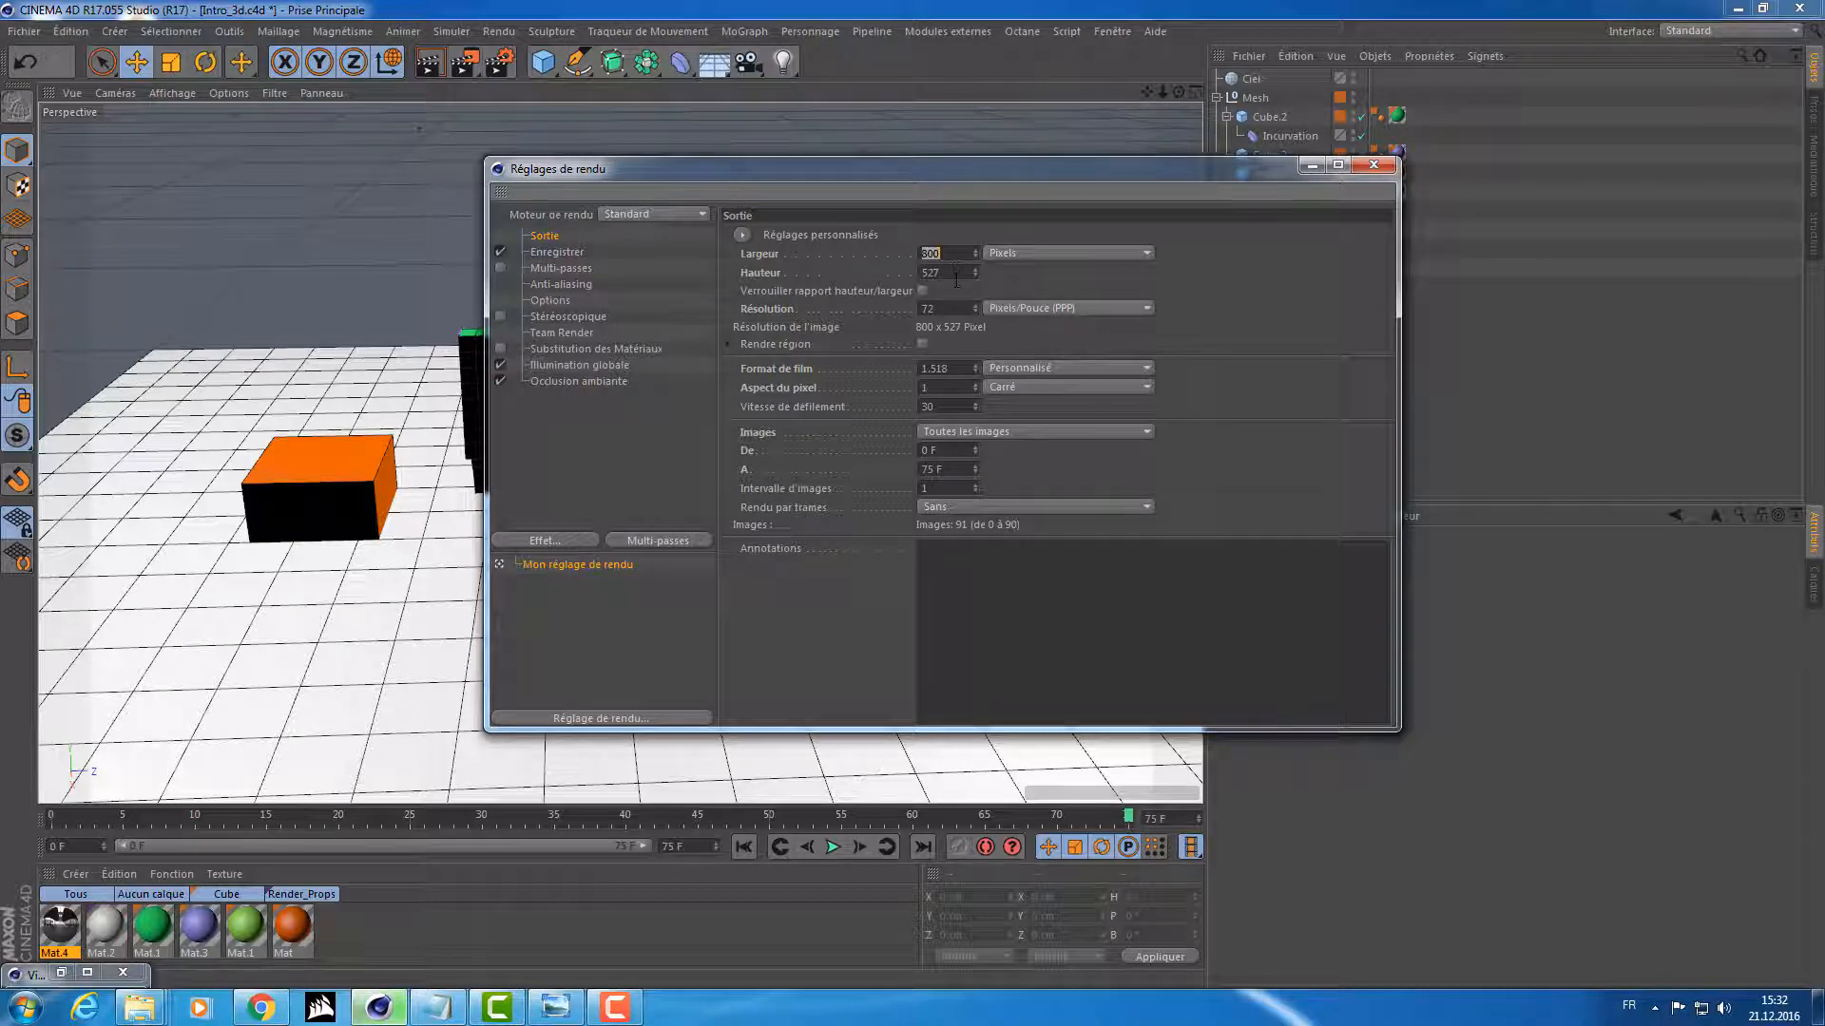
left_click(939, 450)
left_click(942, 450)
left_click(951, 253)
left_click_drag(949, 254, 905, 279)
left_click(741, 236)
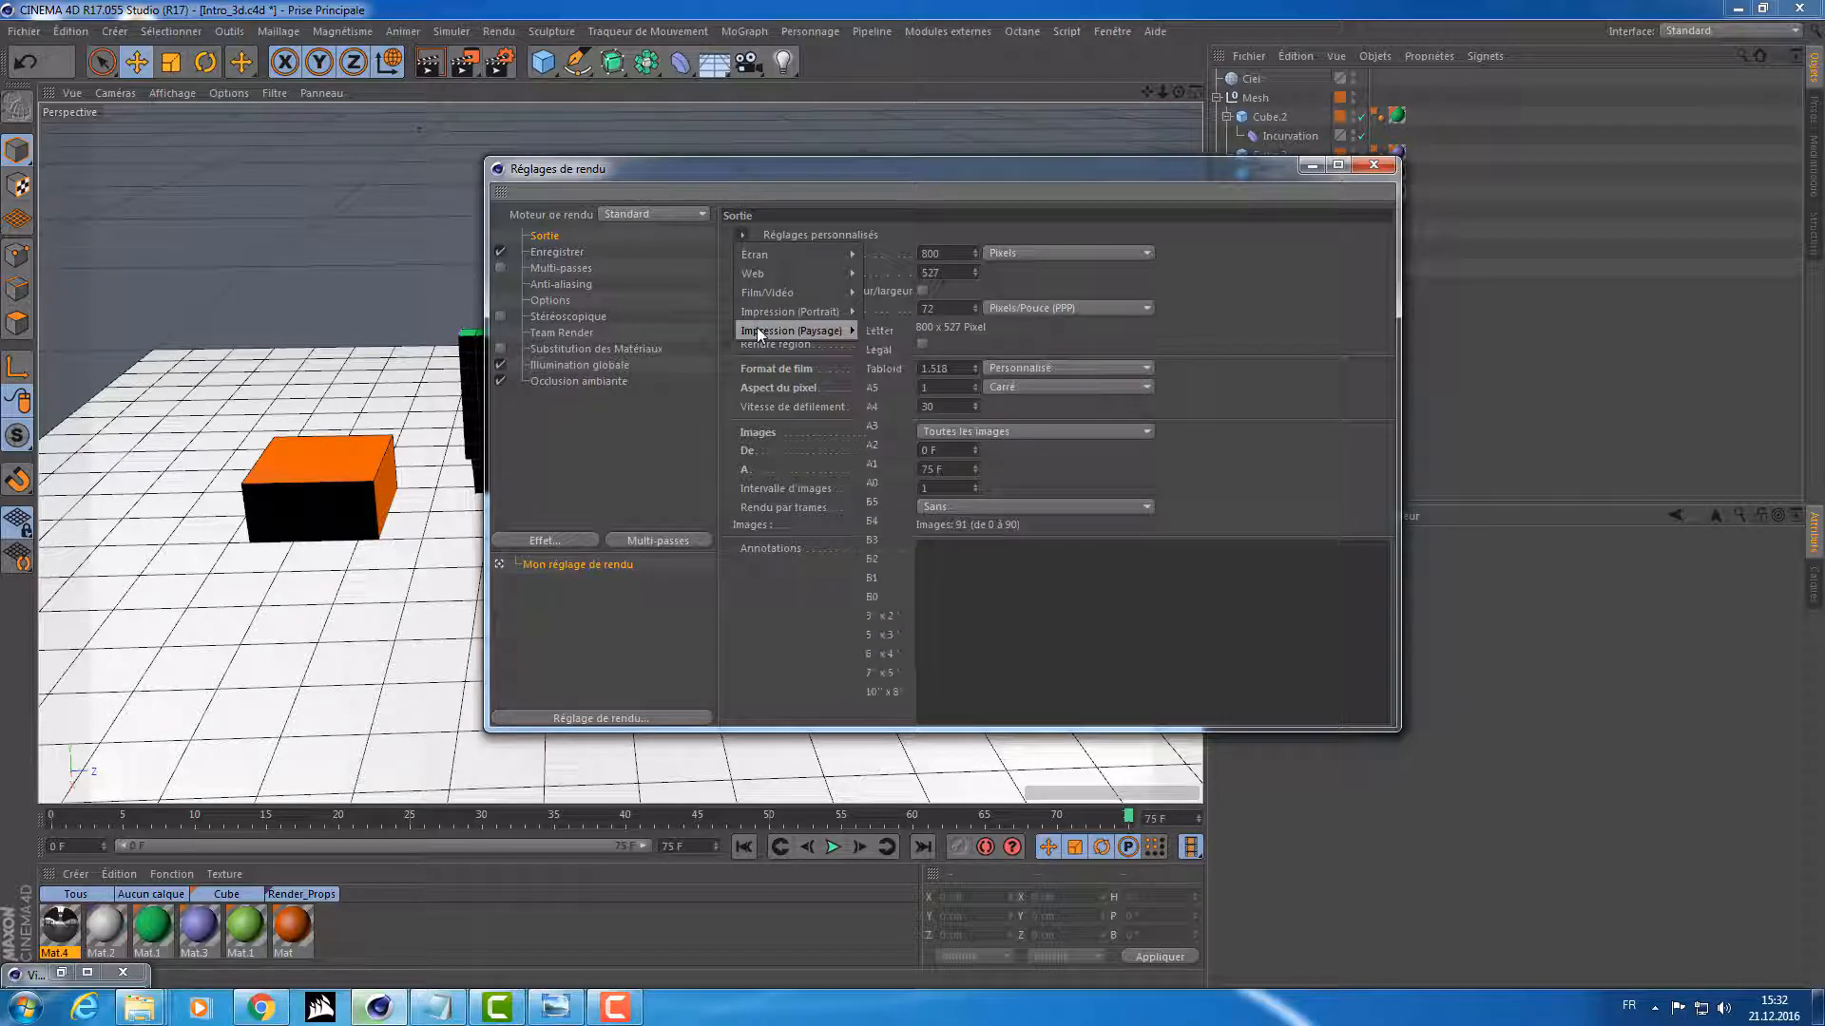
mouse_move(795, 265)
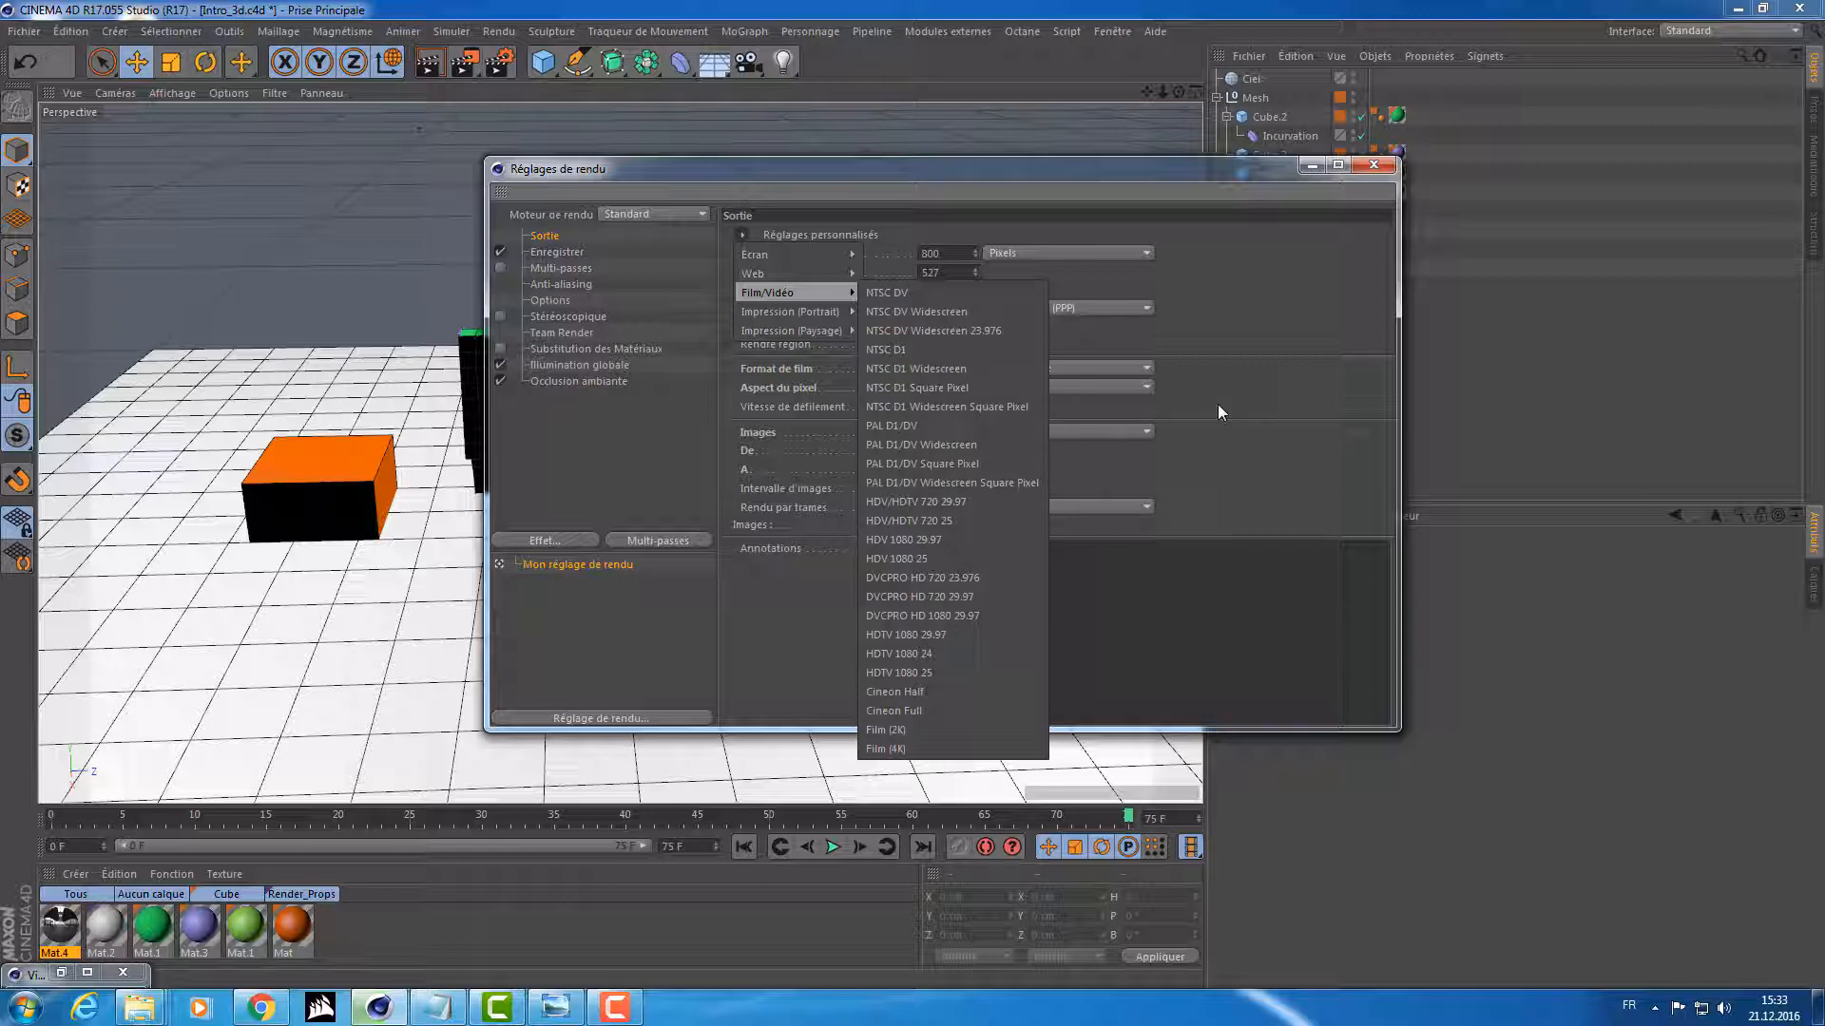
left_click(1112, 386)
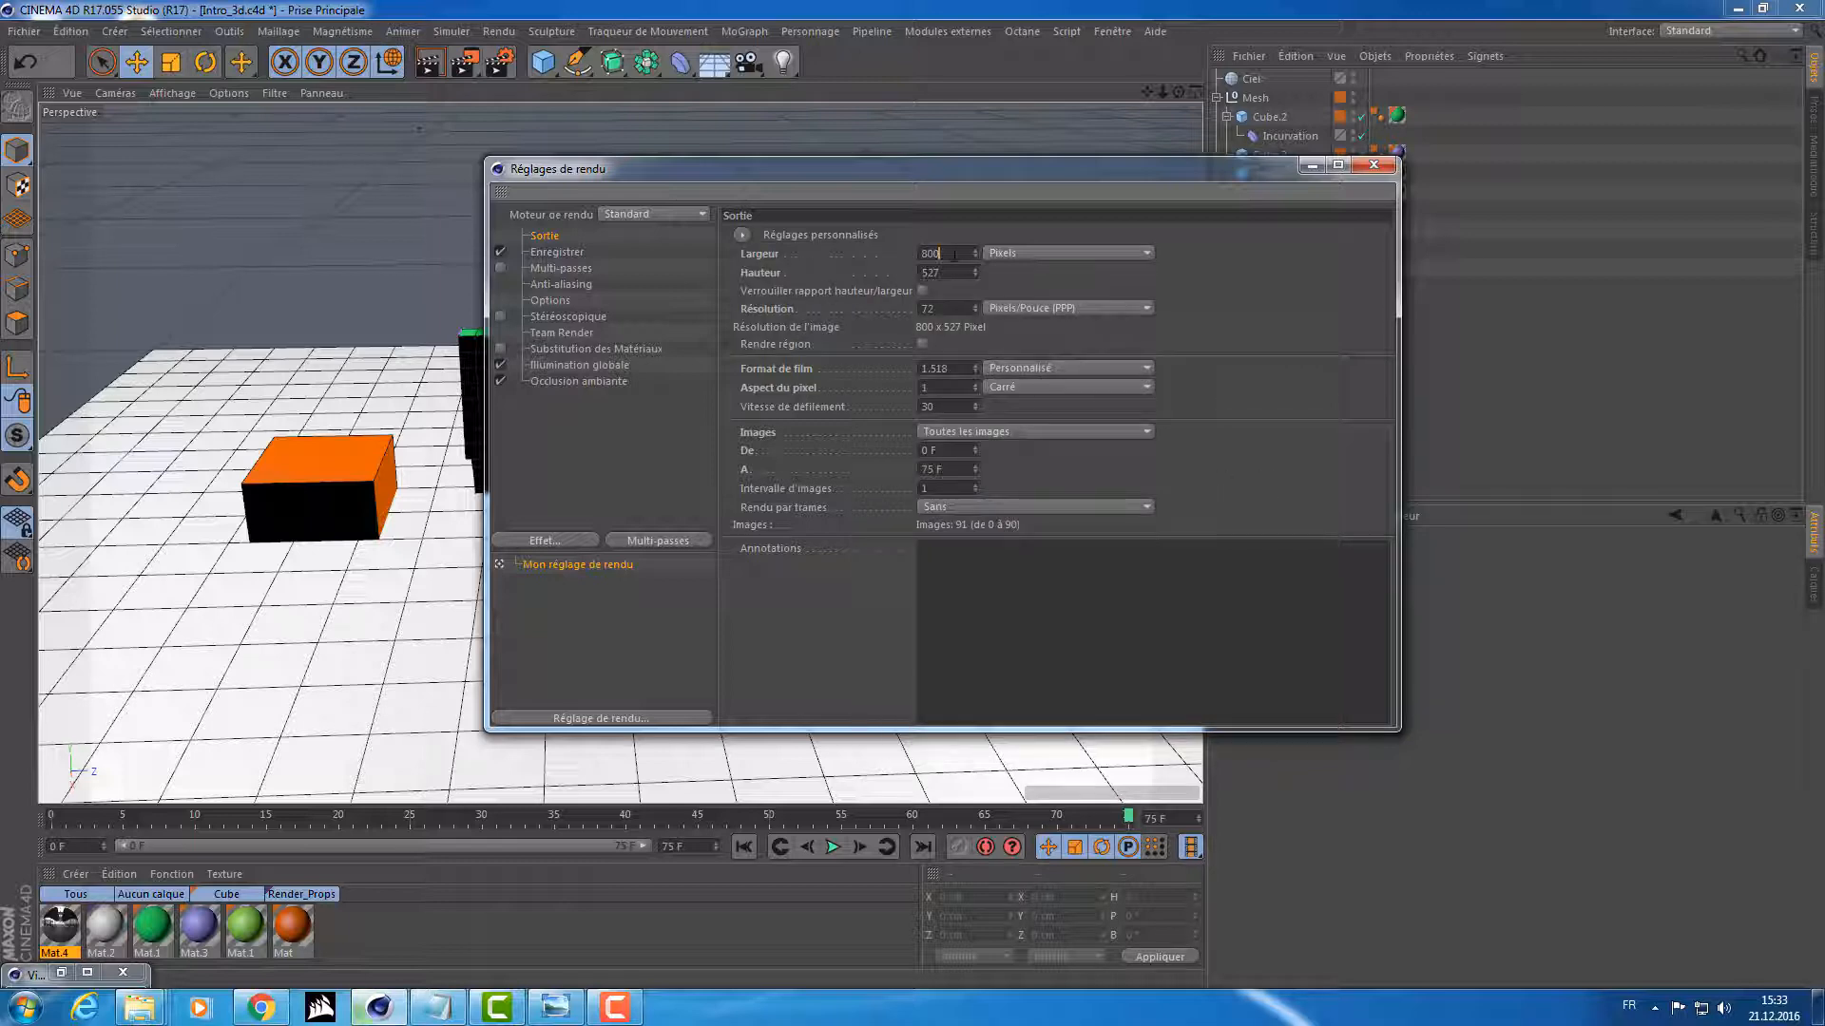
Step: Apply the 1920 x 1200 Écran preset to the render output
left_click(742, 236)
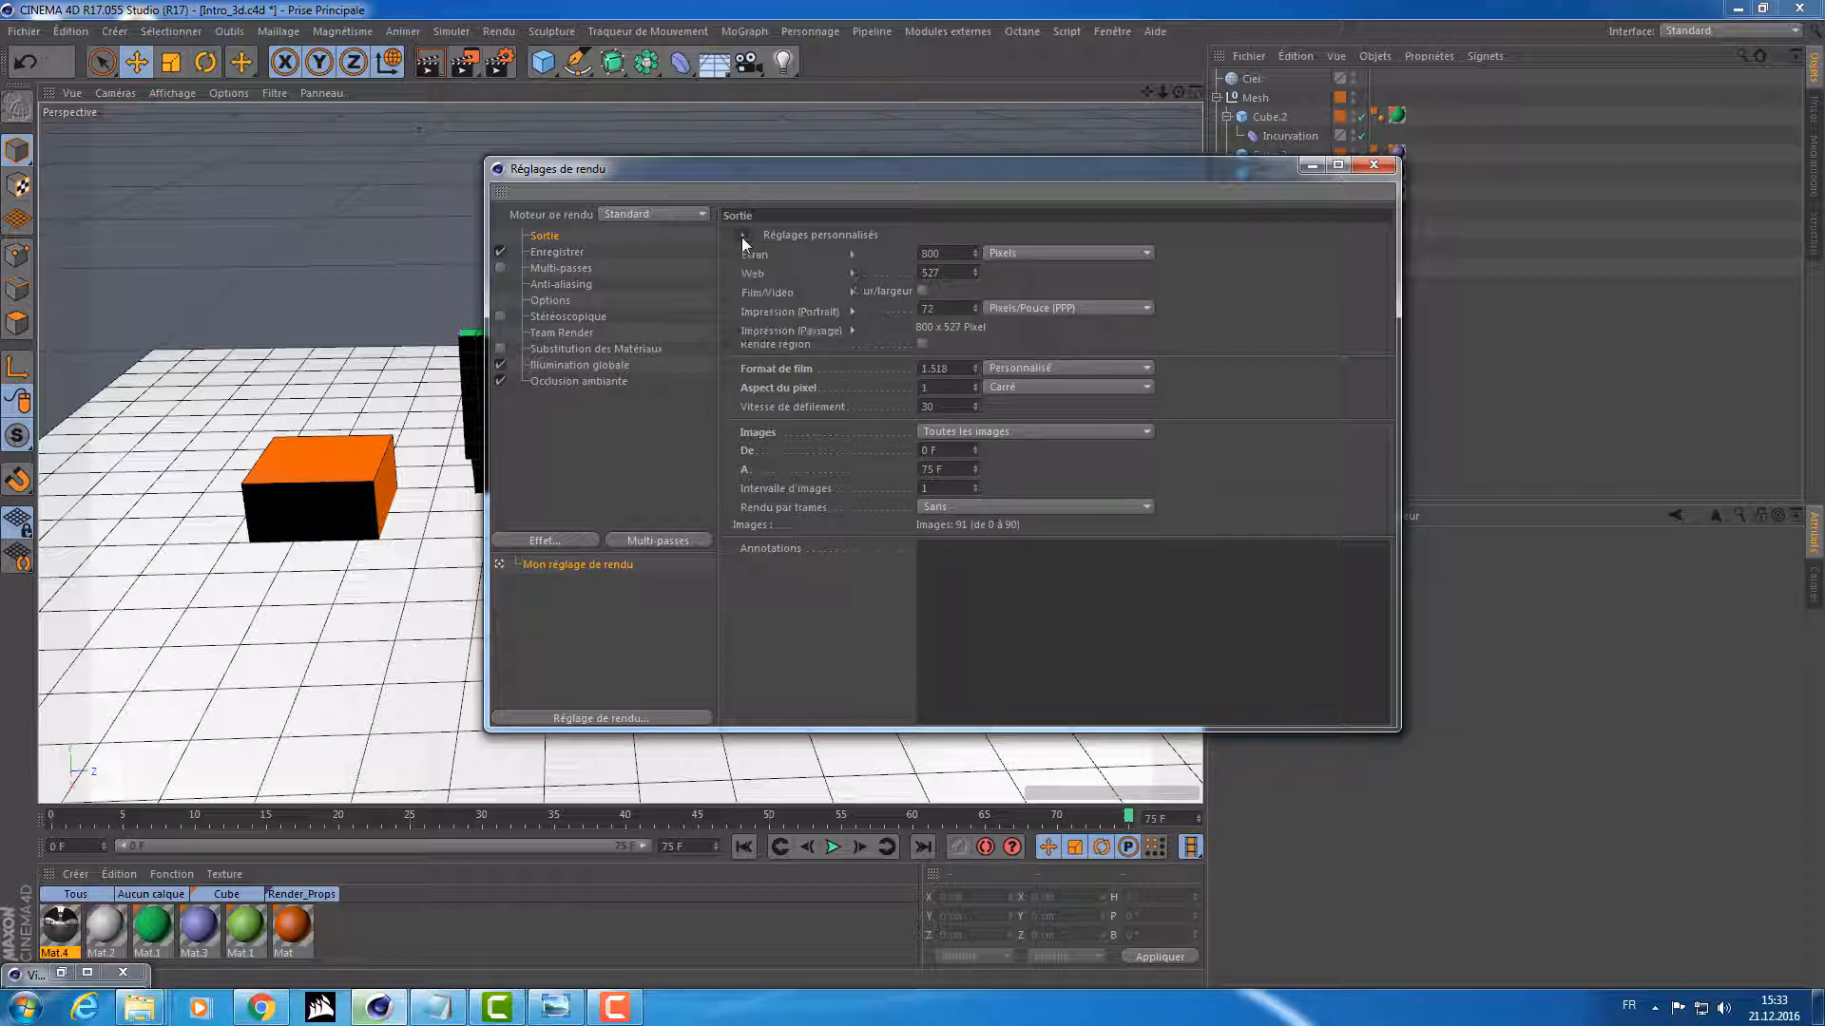
mouse_move(760, 254)
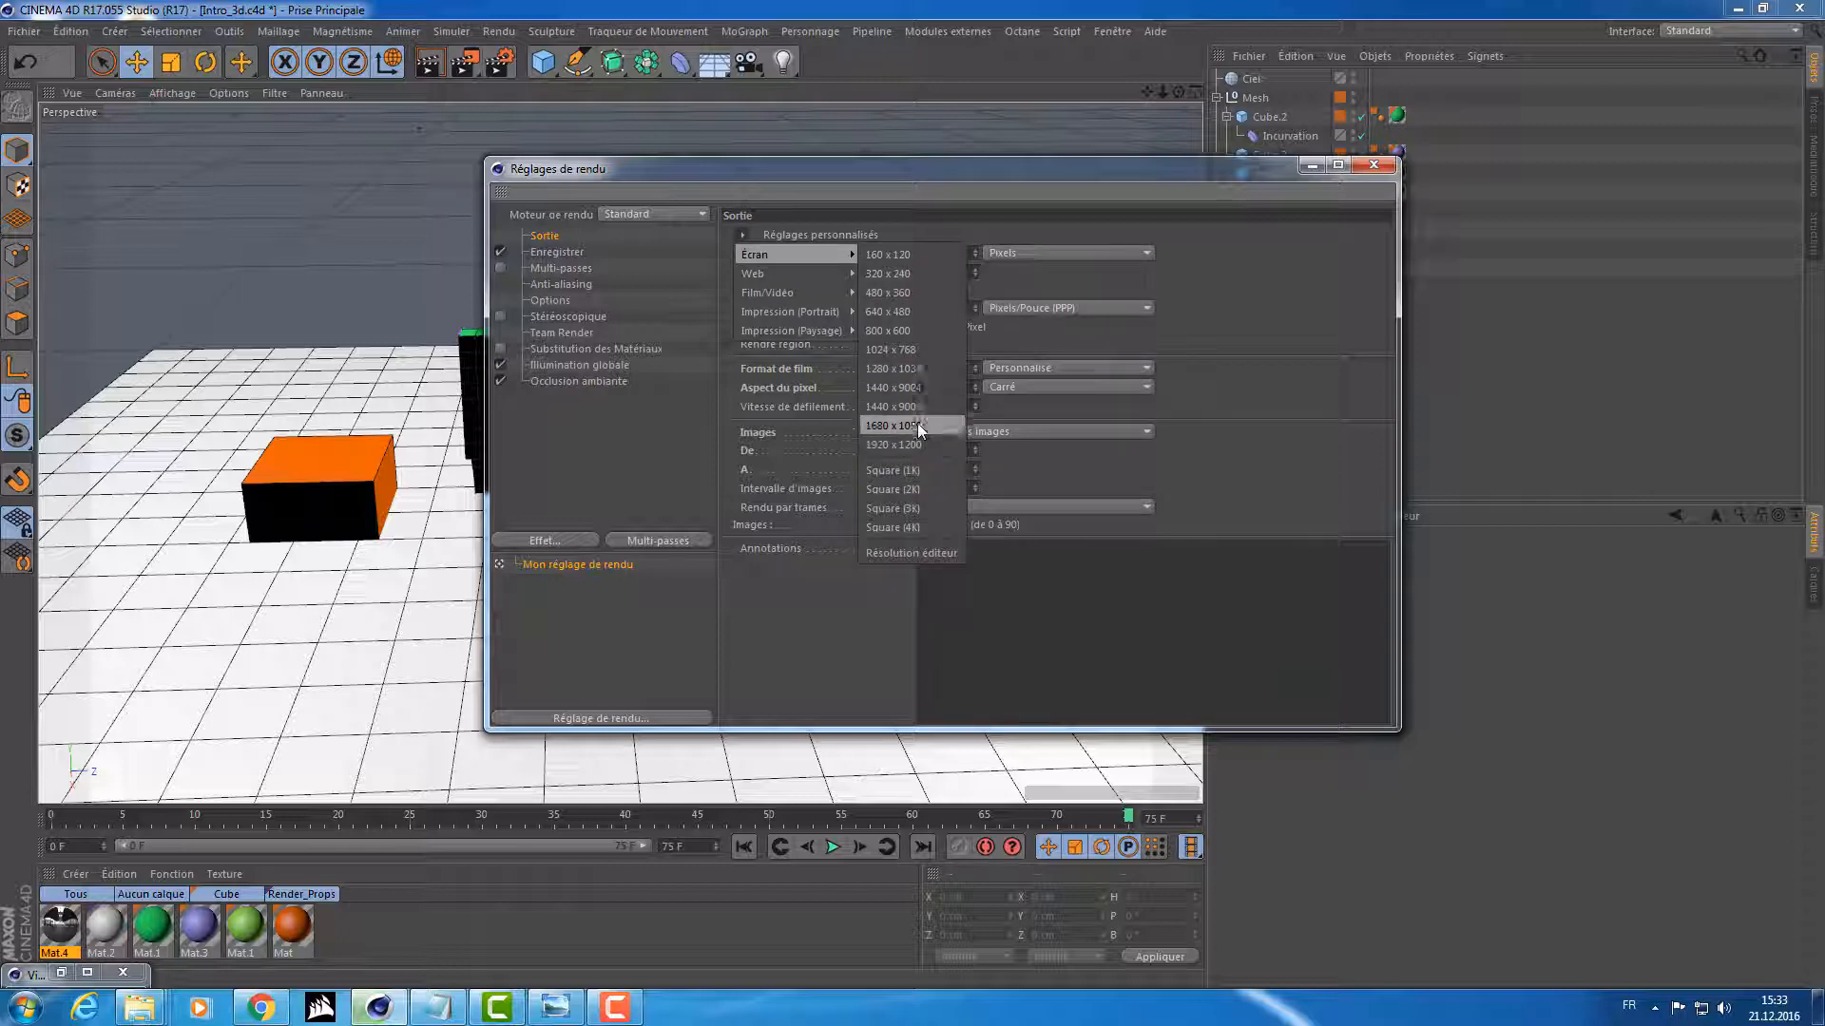
left_click(898, 445)
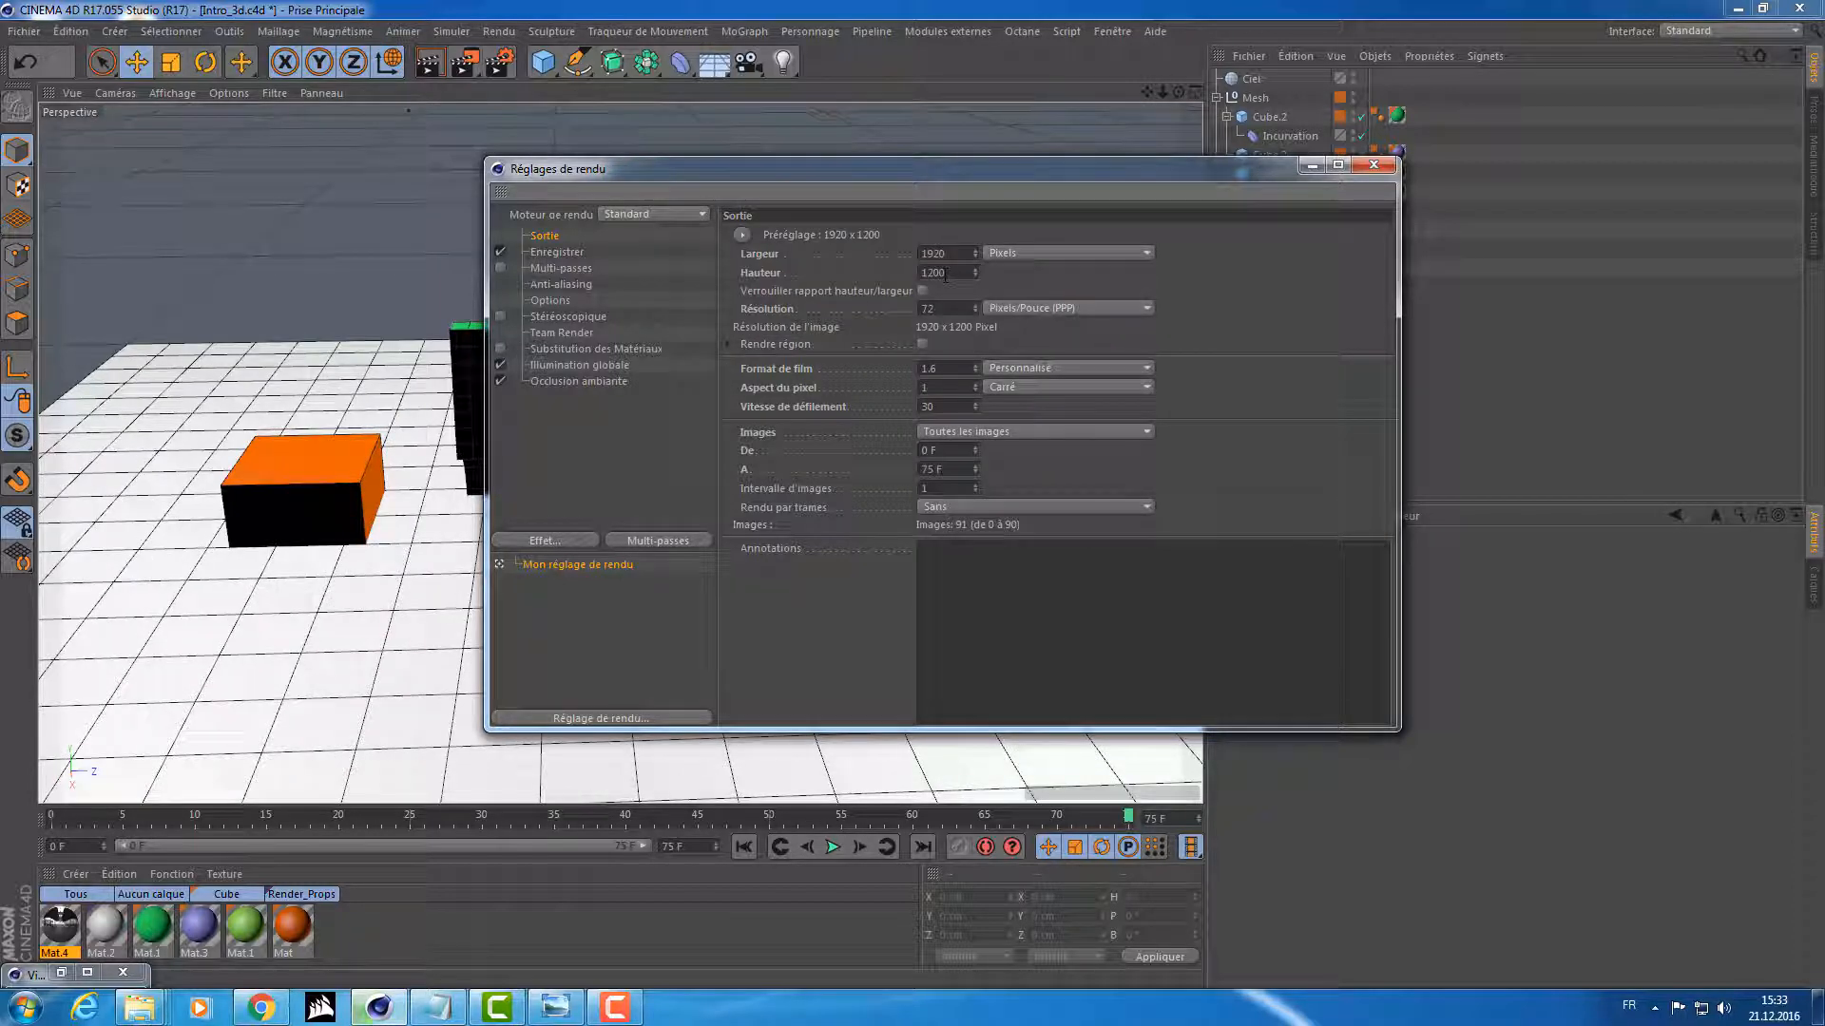
Step: Return to the Visualiseur, dismiss the Norton alert, play the rendered sequence from frame 0, stop playback, and close the viewer
key("Tab")
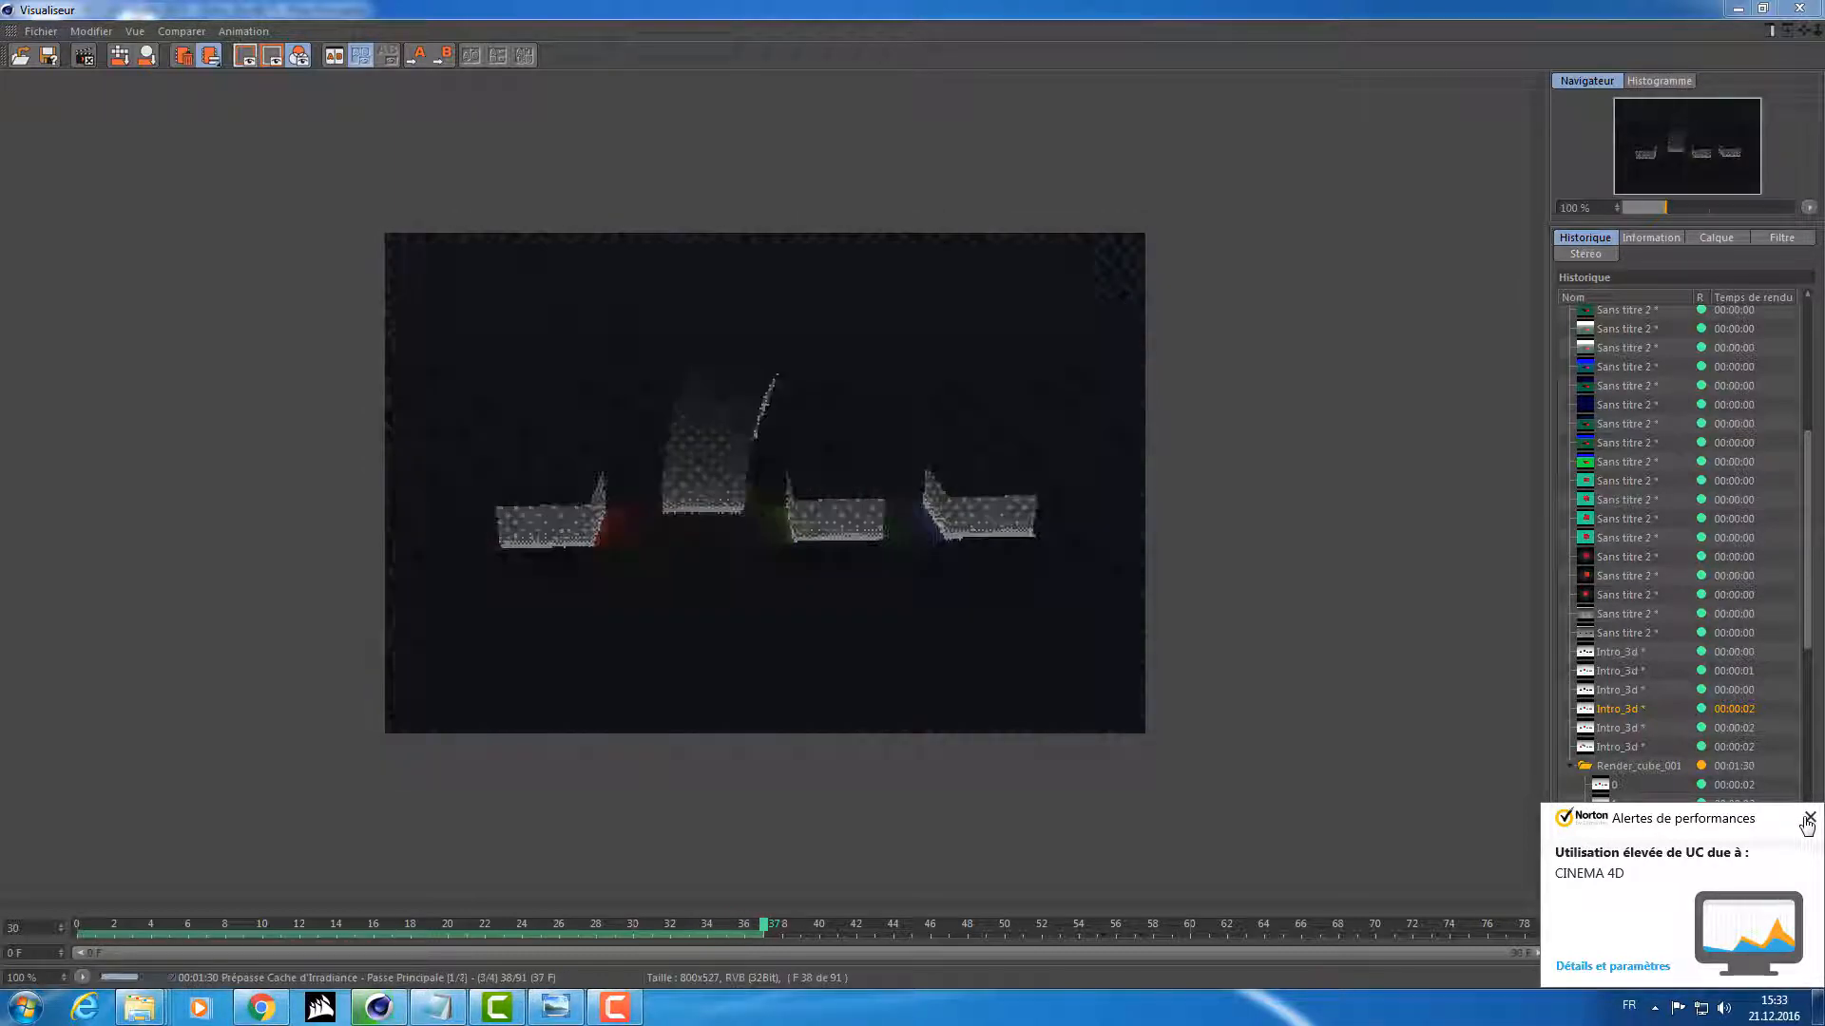
left_click(1809, 818)
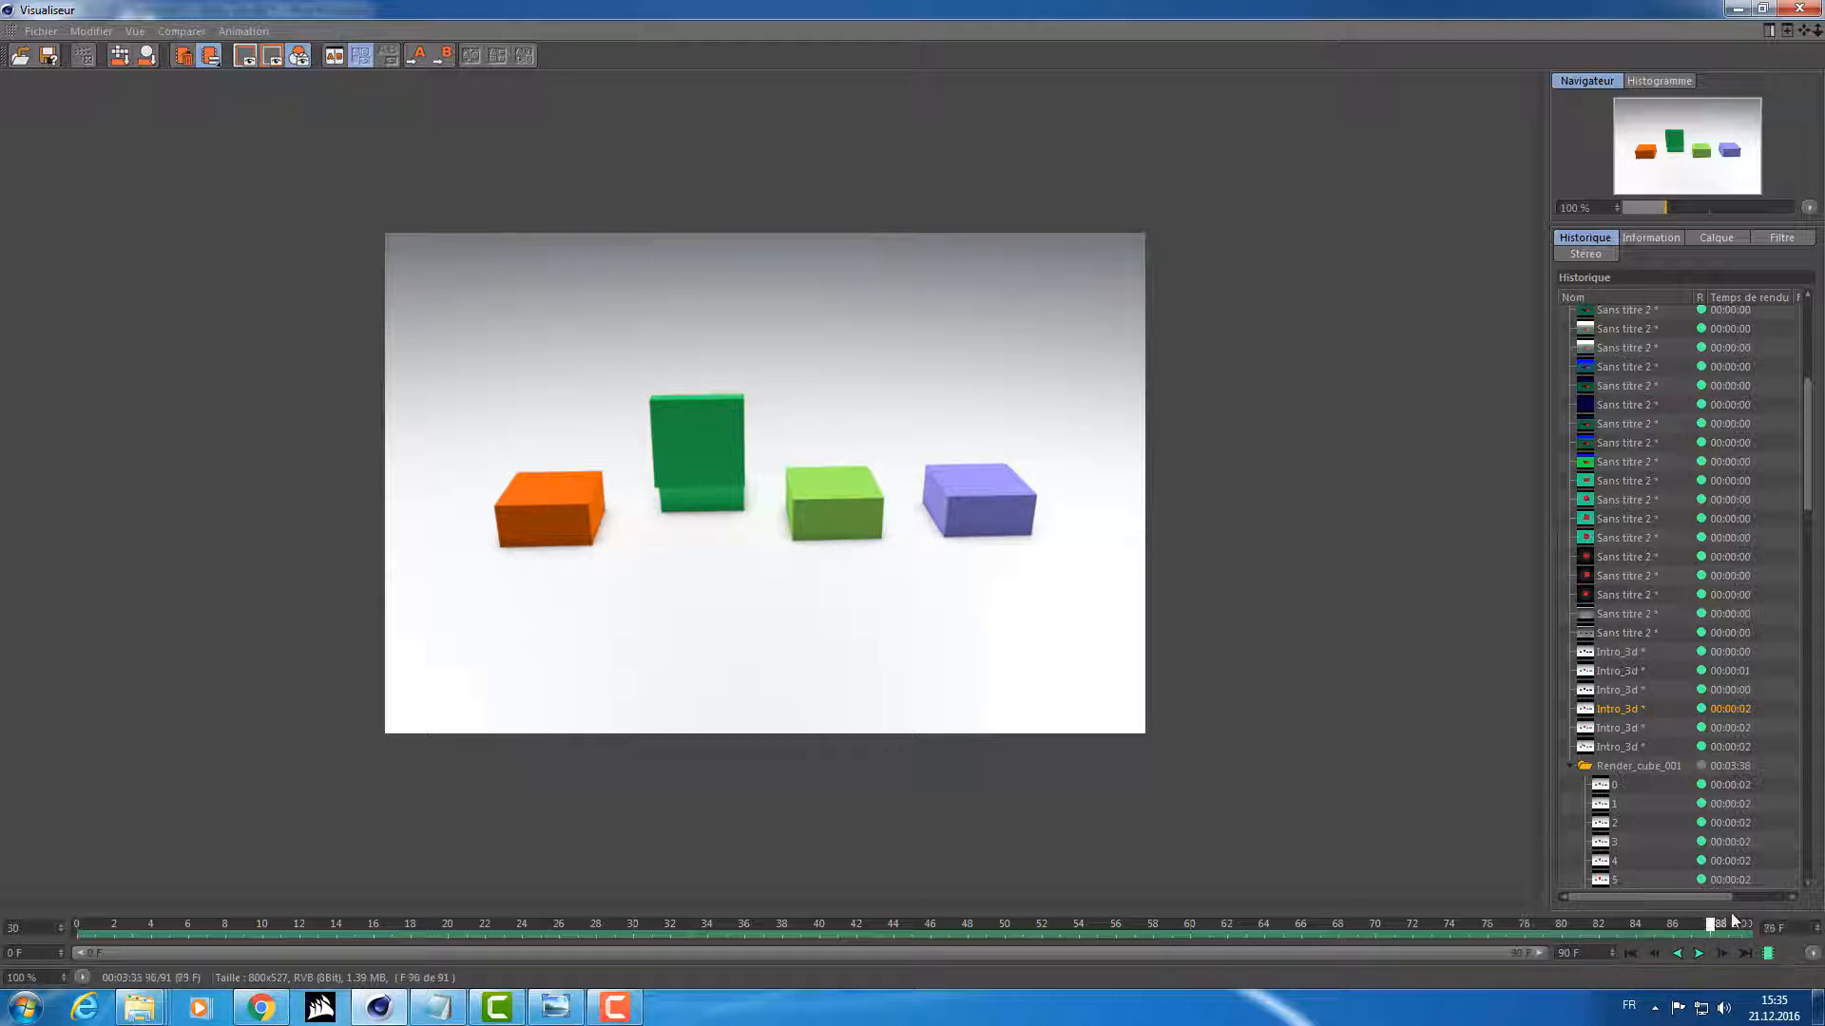
left_click_drag(1743, 926, 43, 861)
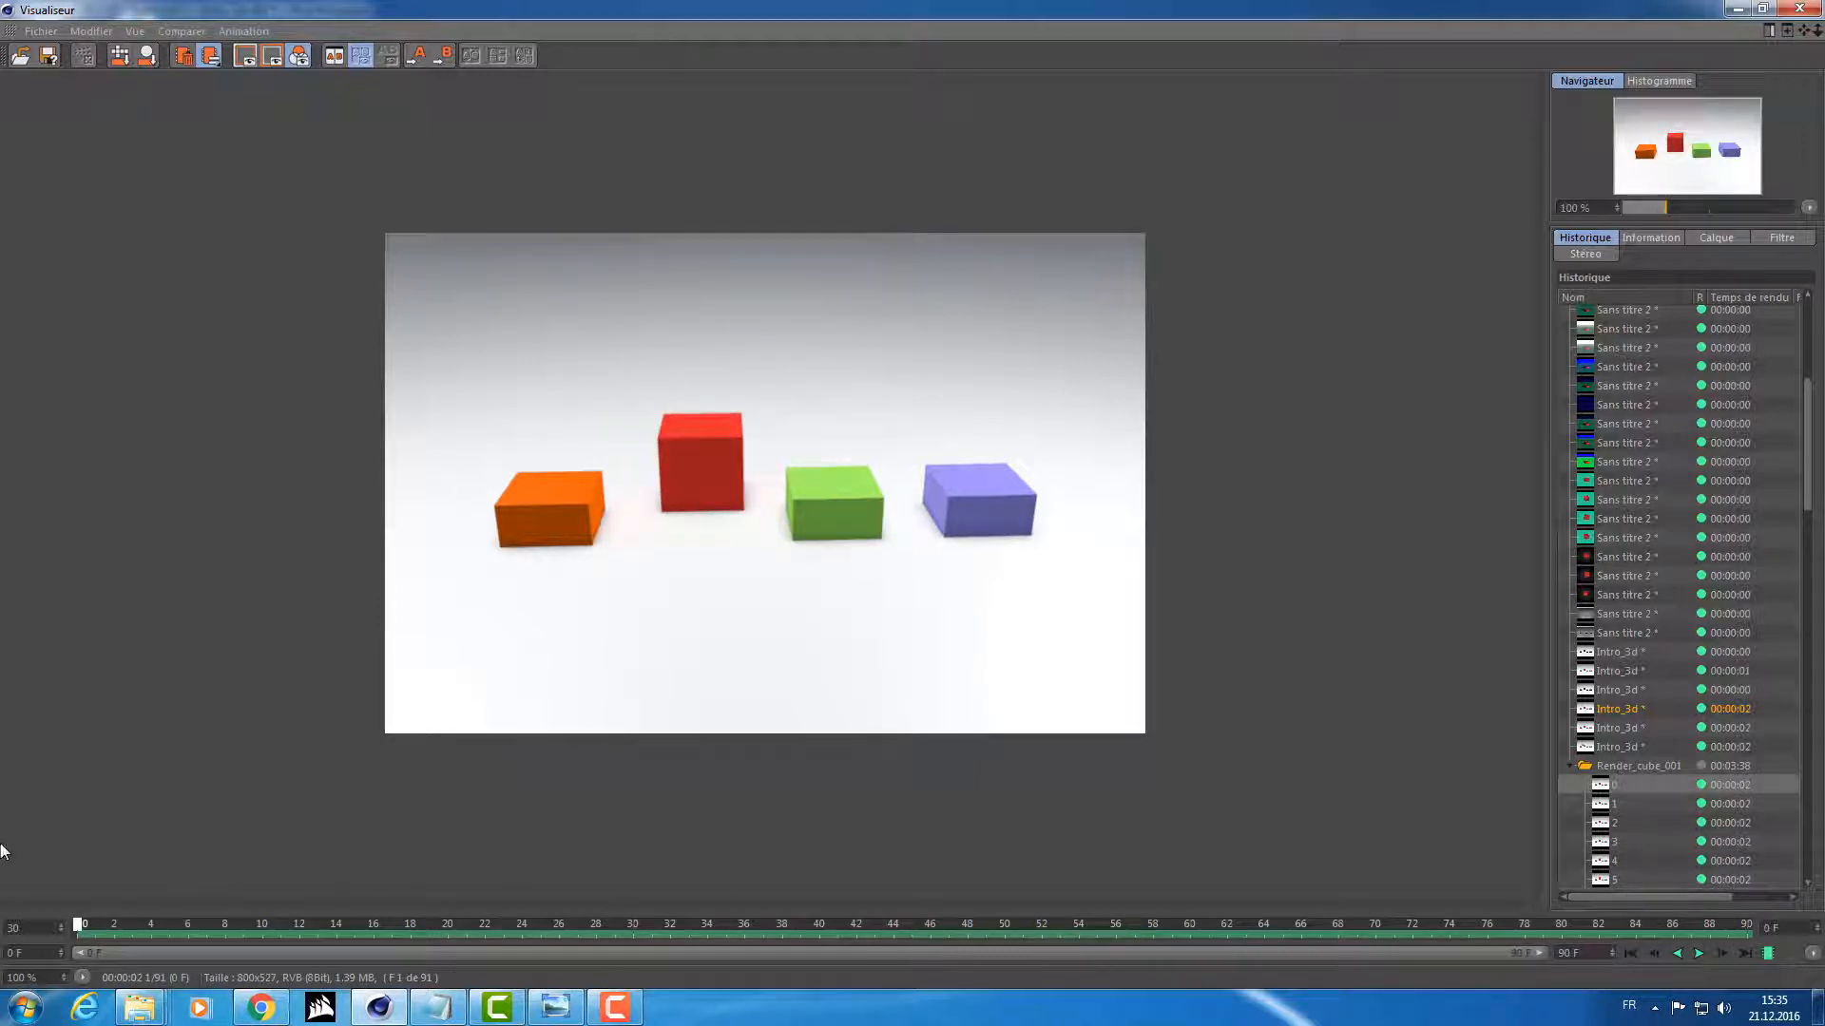
left_click(1698, 953)
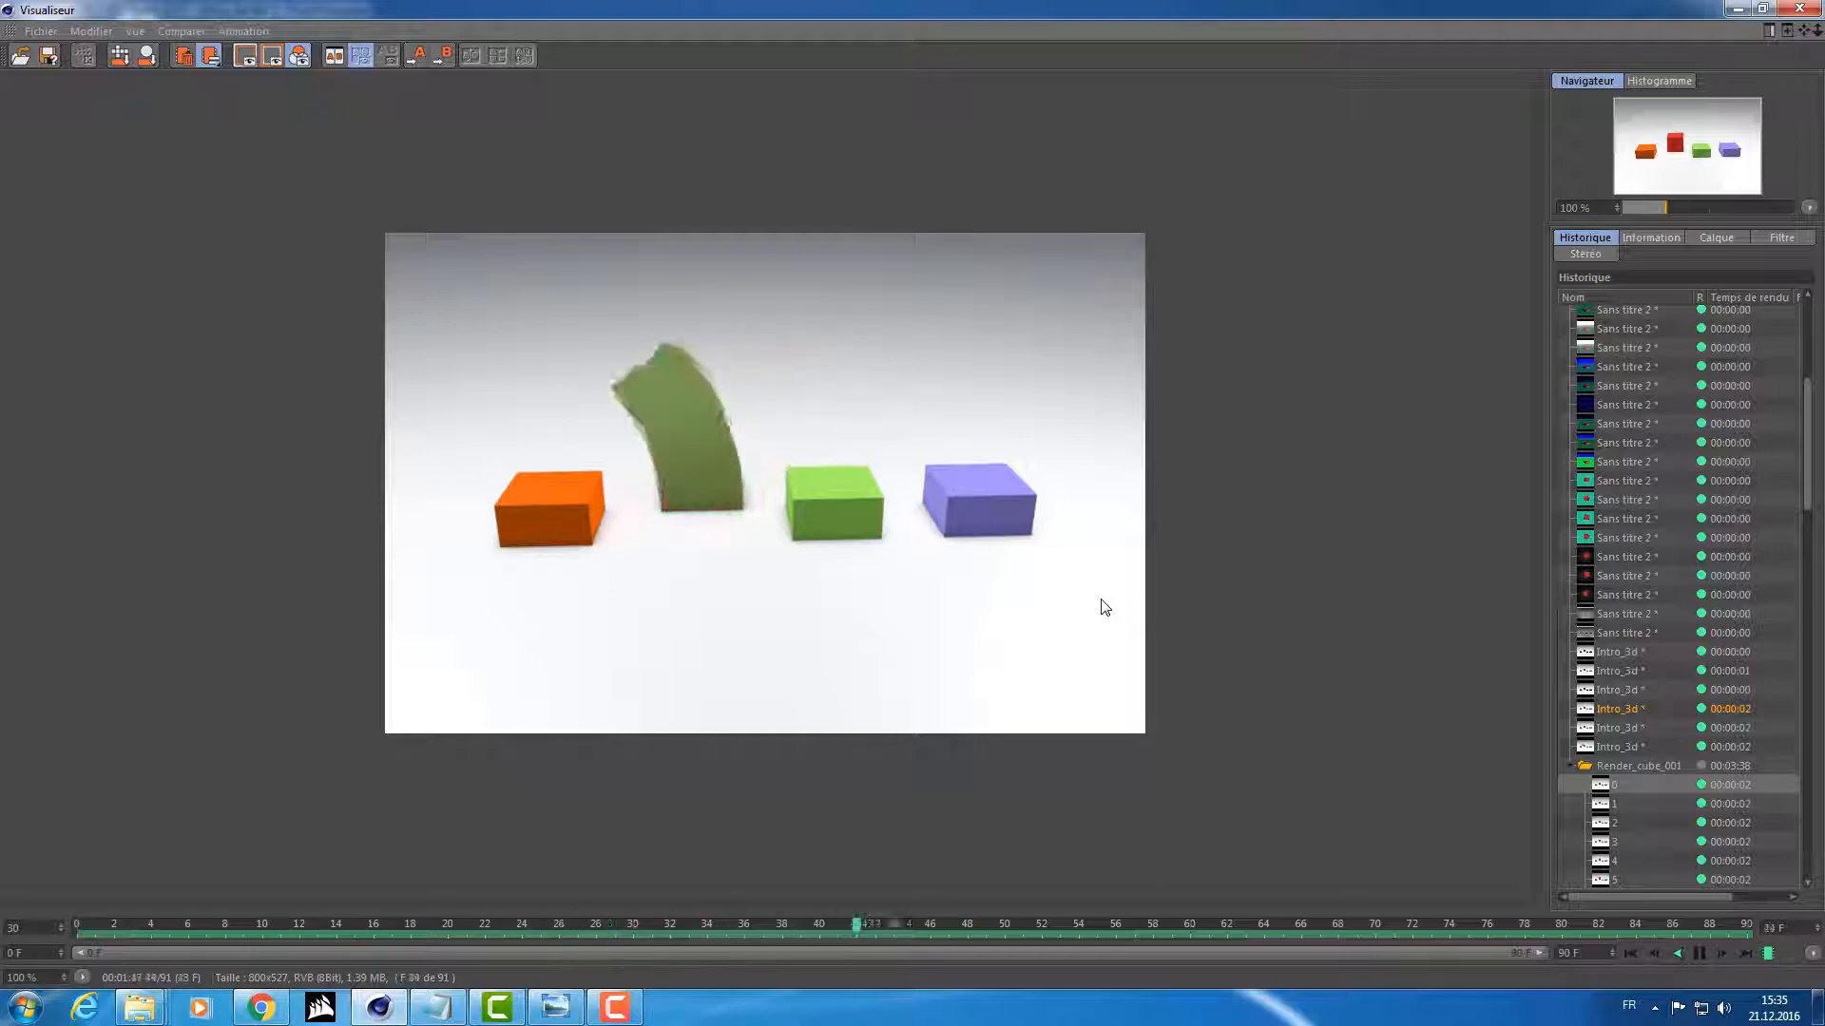
left_click(1699, 954)
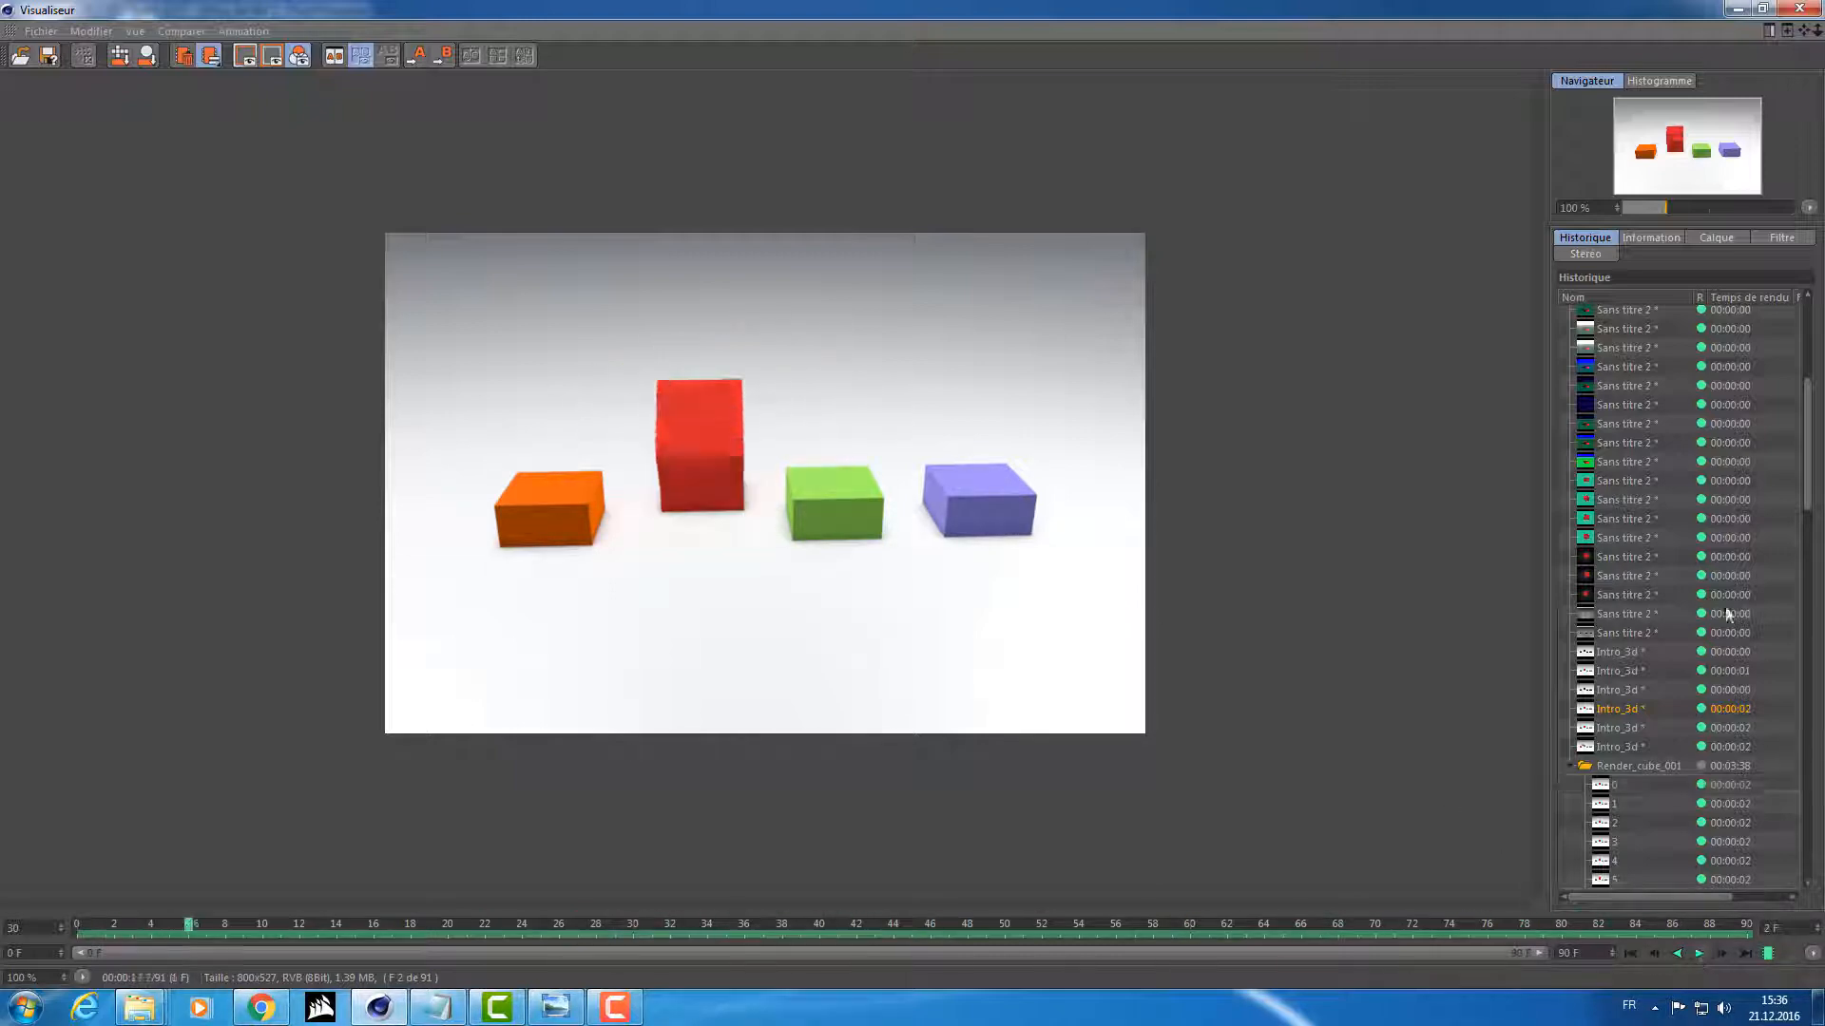
left_click(1799, 9)
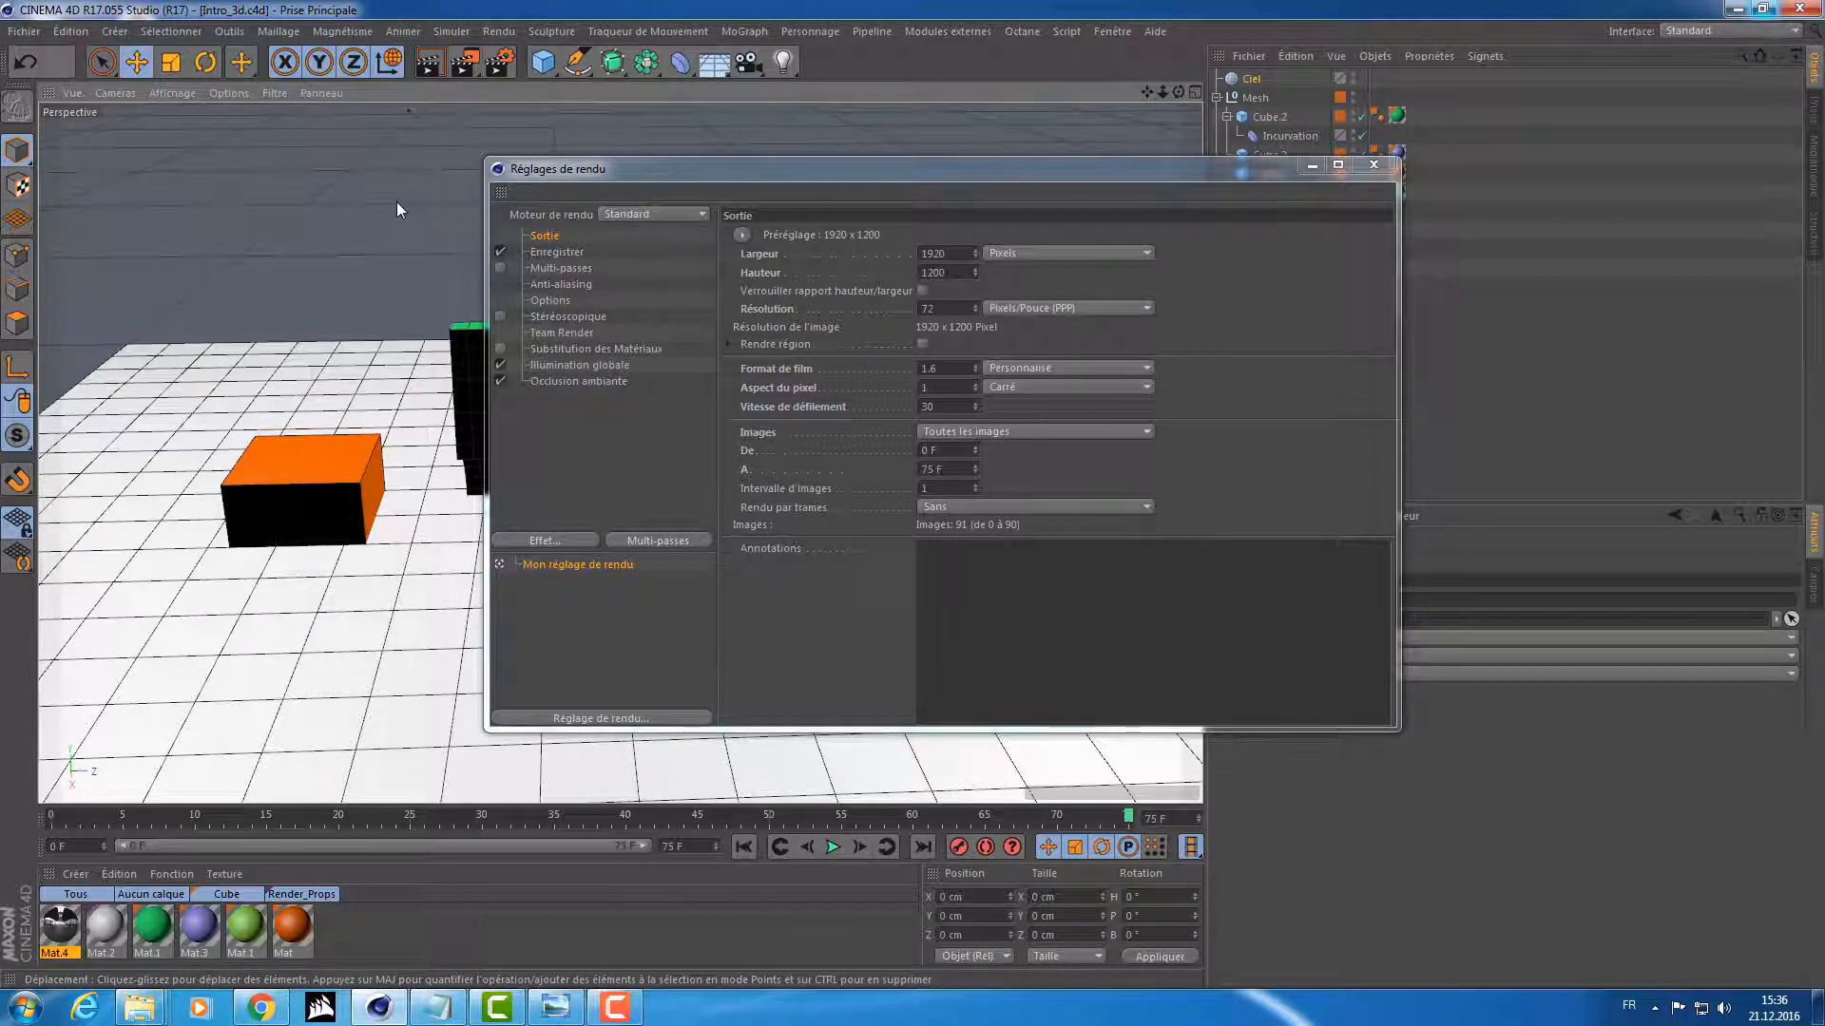
Step: Switch to the Save_file_intro folder in Windows Explorer and look through the rendered images in its Closure folder
key("alt+Tab")
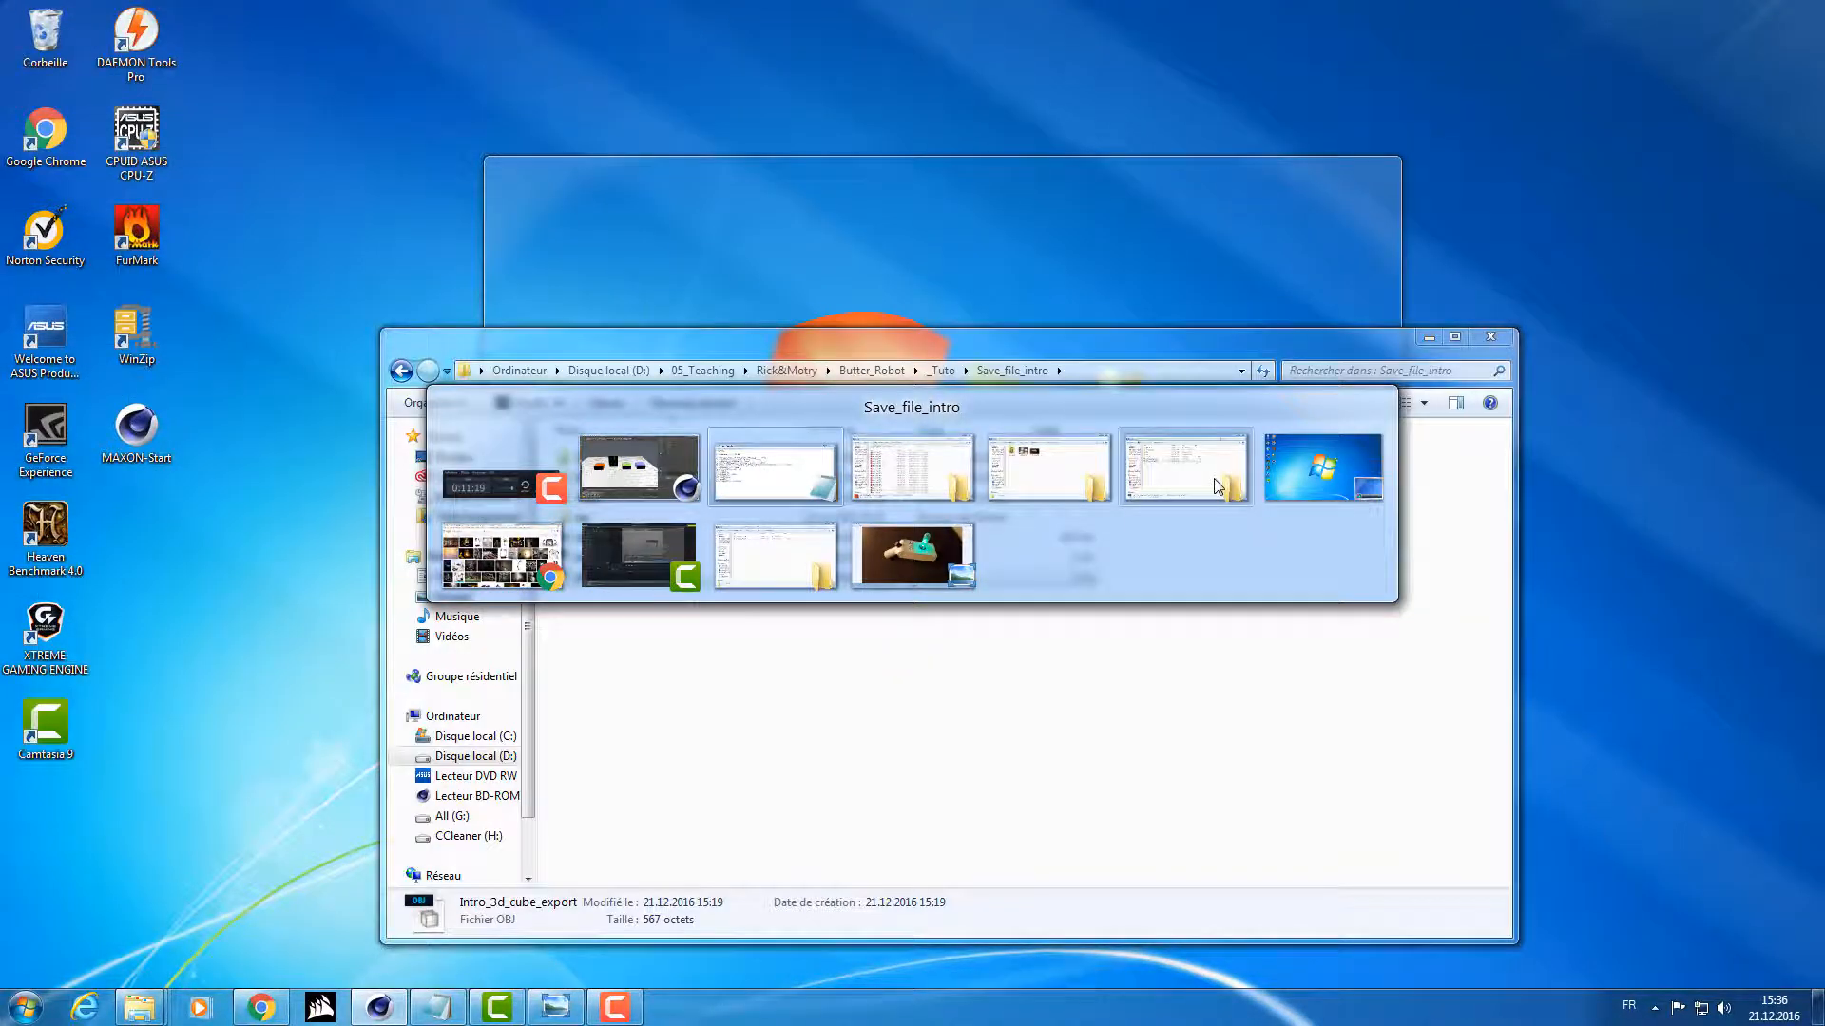
left_click(1218, 487)
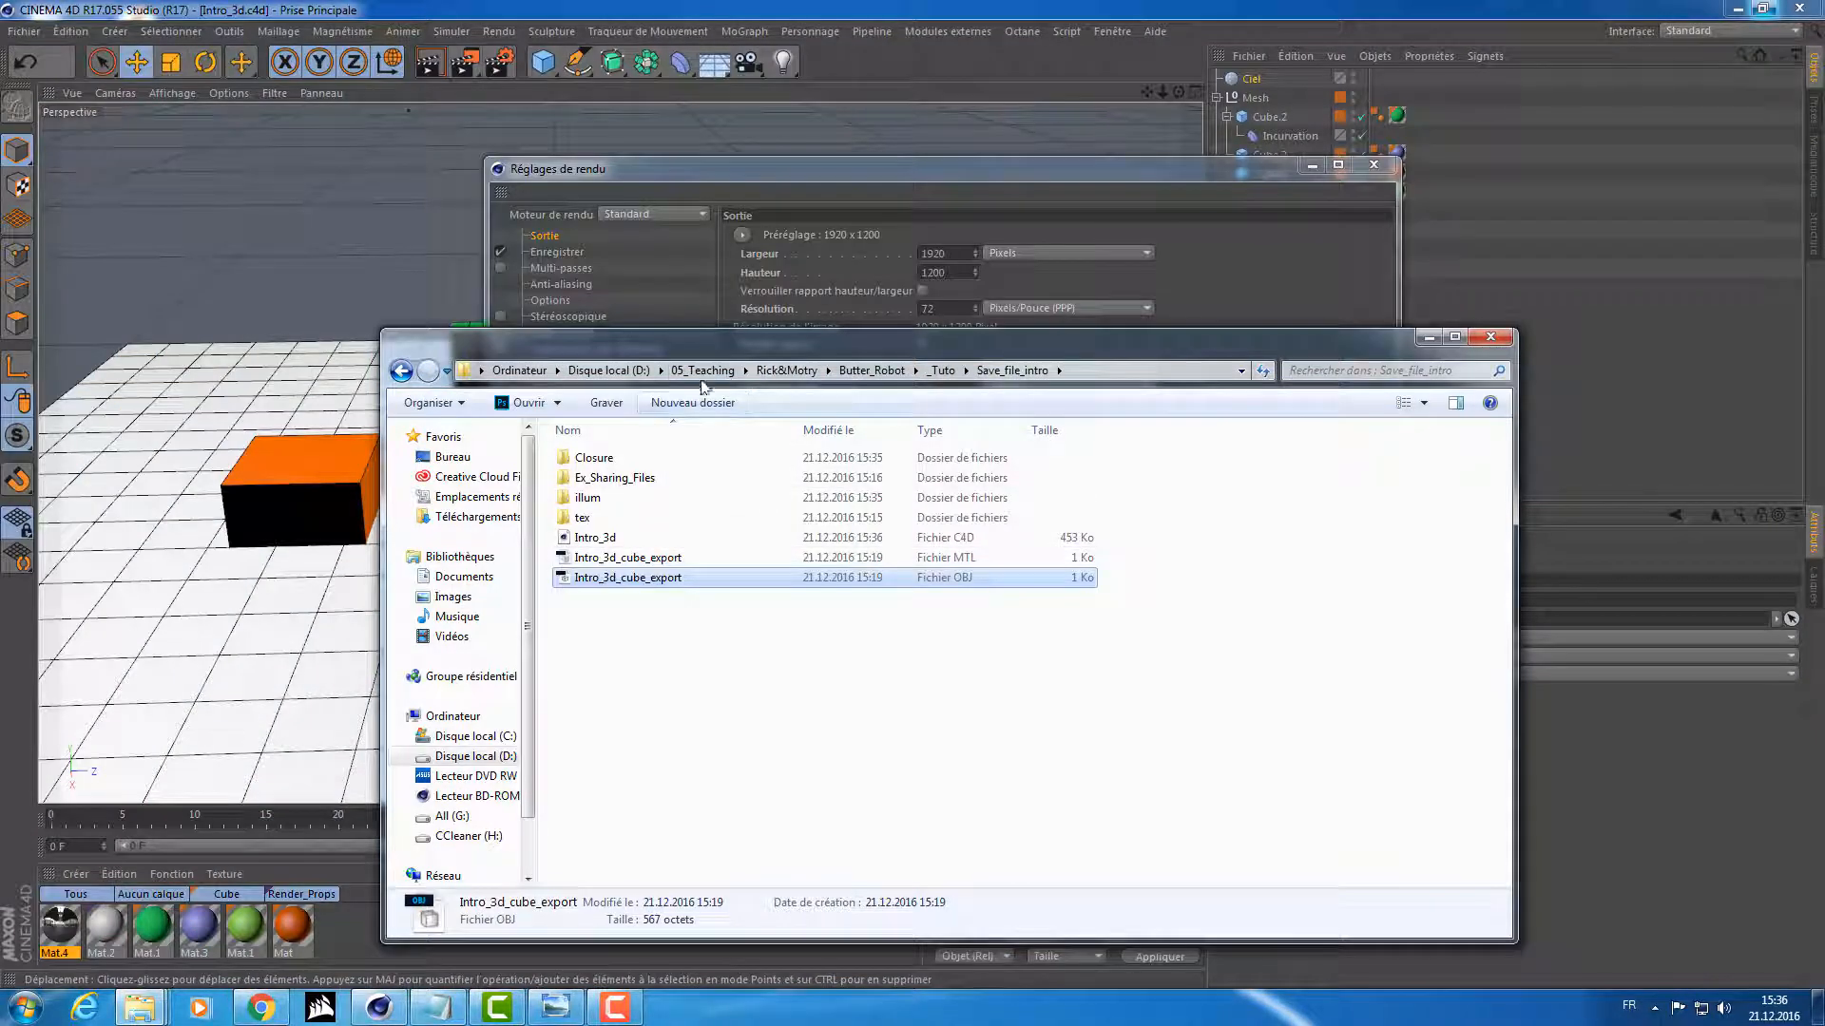
left_click_drag(732, 339, 602, 230)
double_click(487, 335)
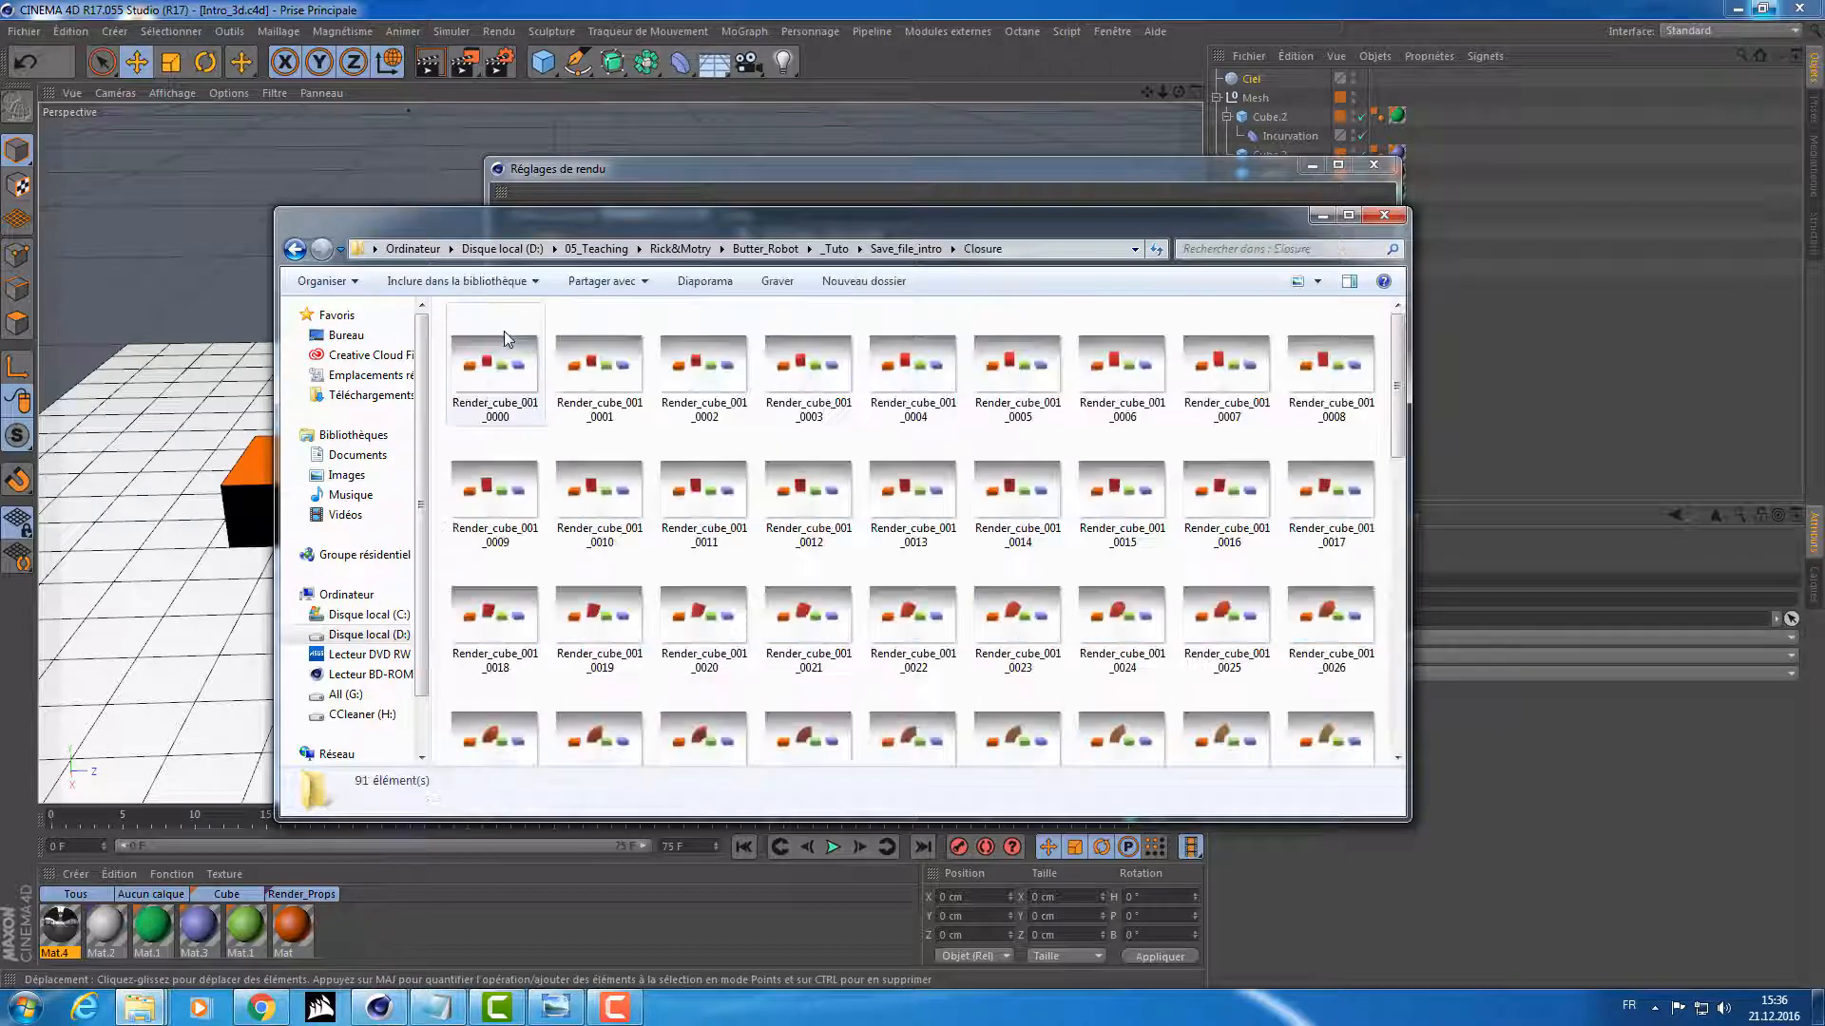
scroll(504, 330, "down", 5)
scroll(509, 353, "up", 5)
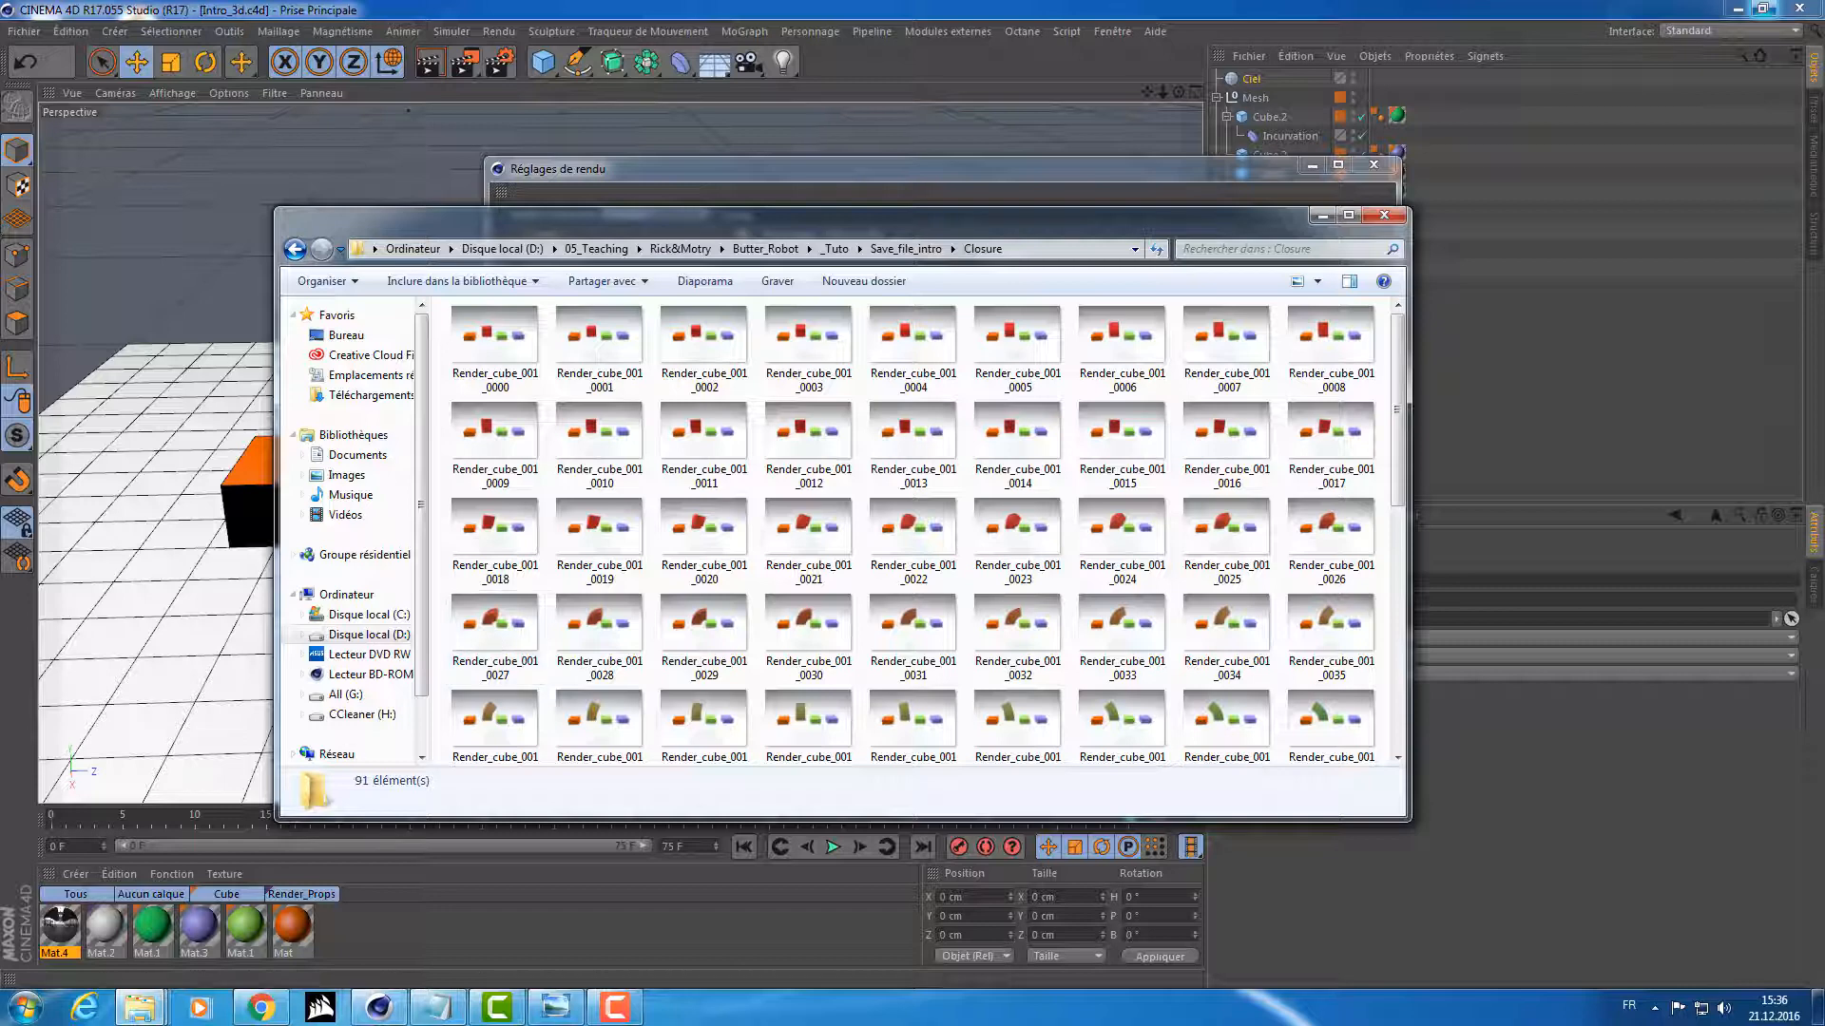
Step: Launch Adobe After Effects CC 2017 and start a new project
left_click(24, 1007)
type("afer")
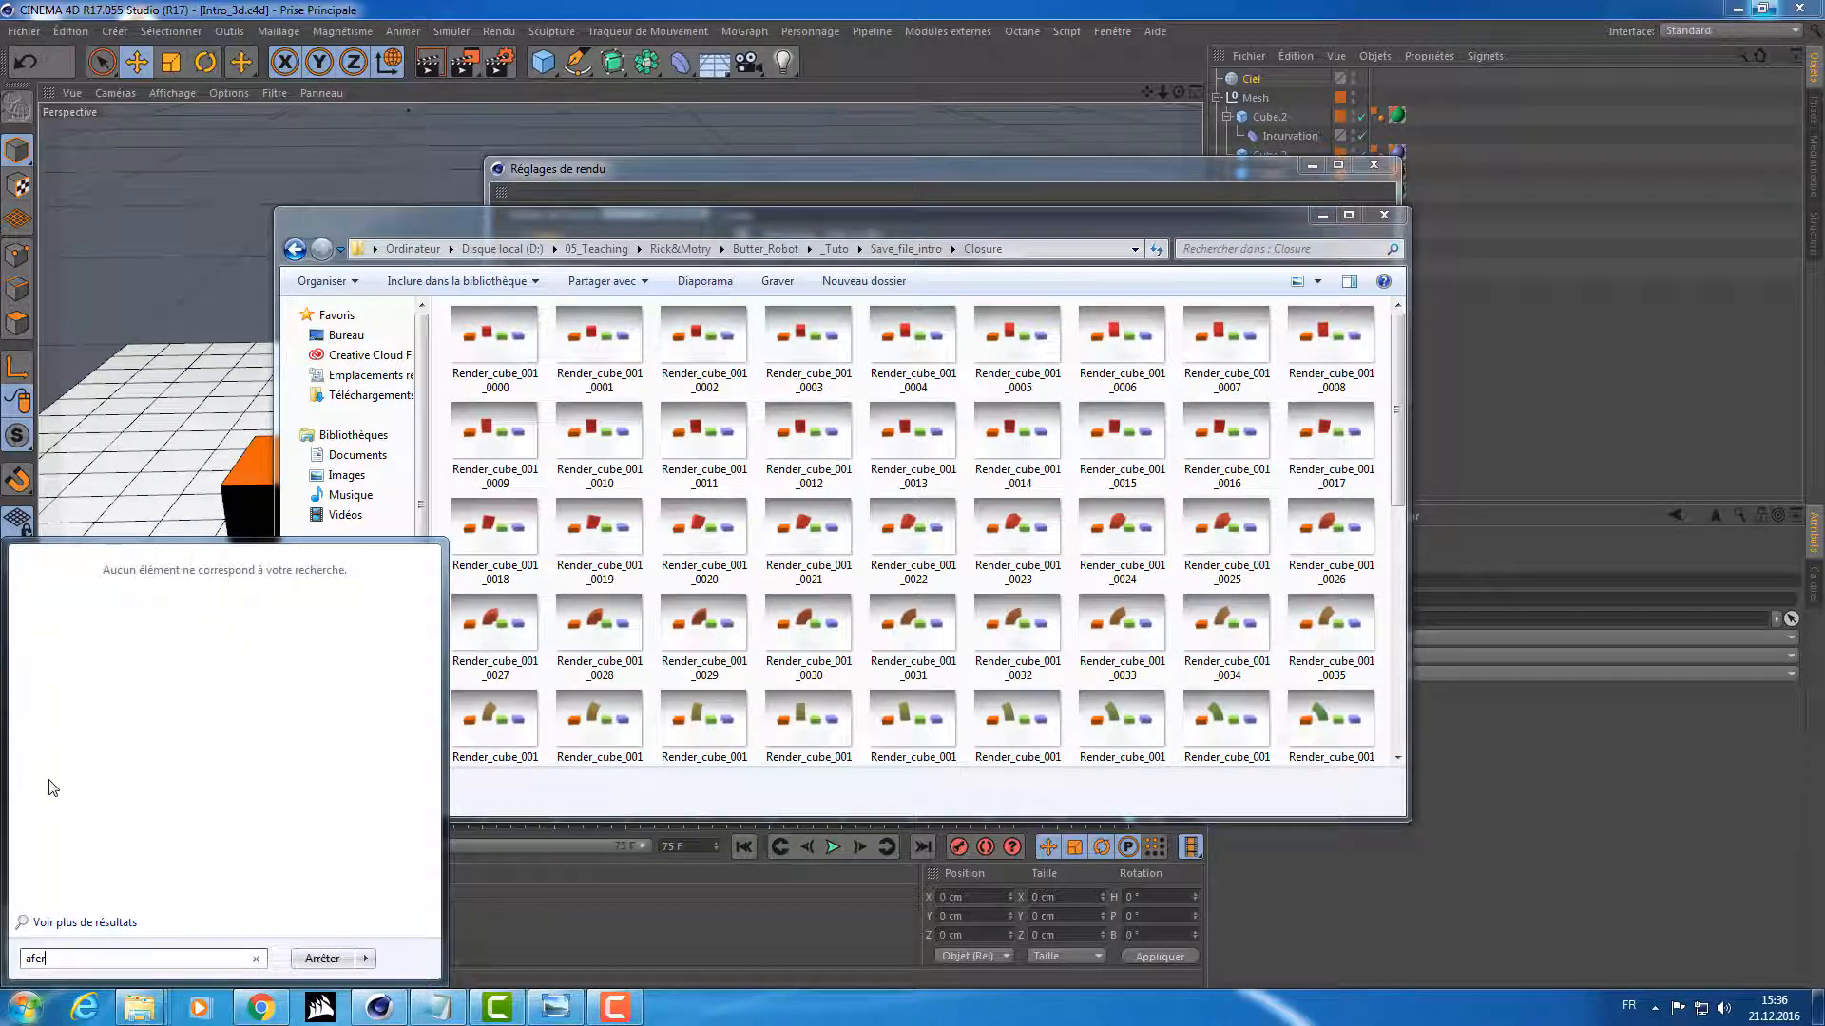
key("BackSpace")
key("BackSpace")
key("BackSpace")
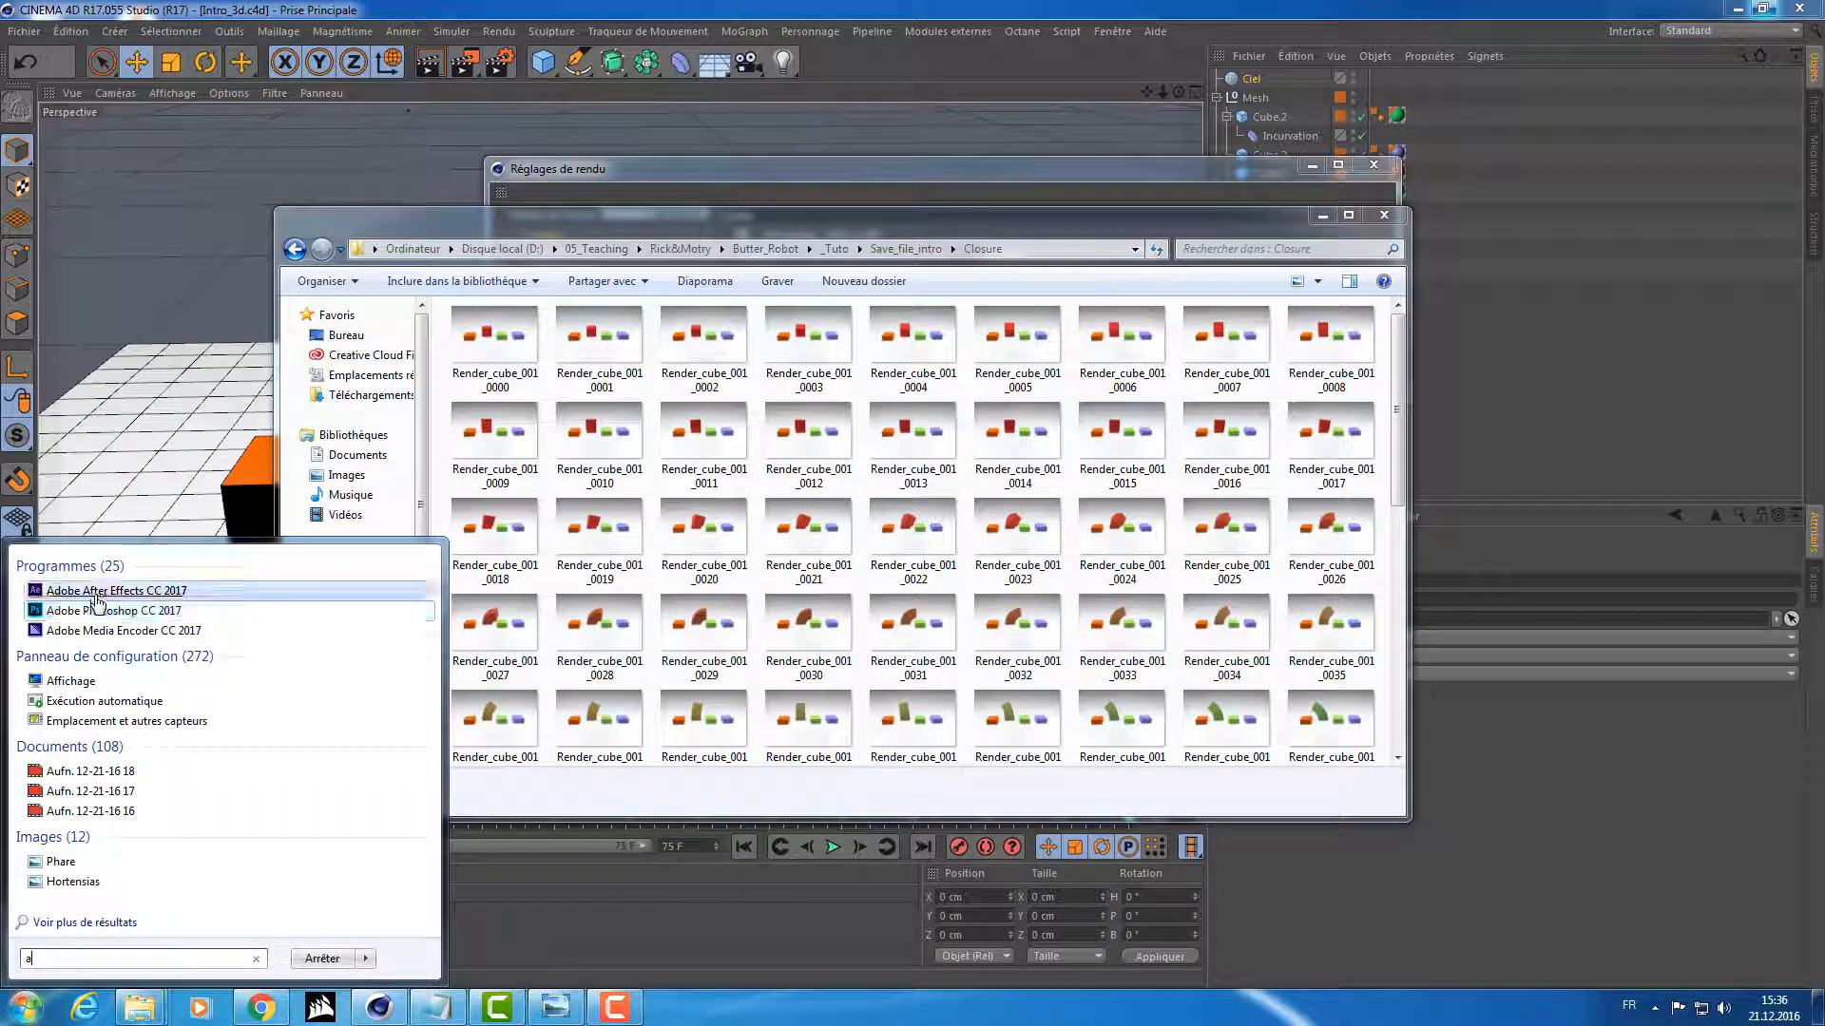
left_click(96, 593)
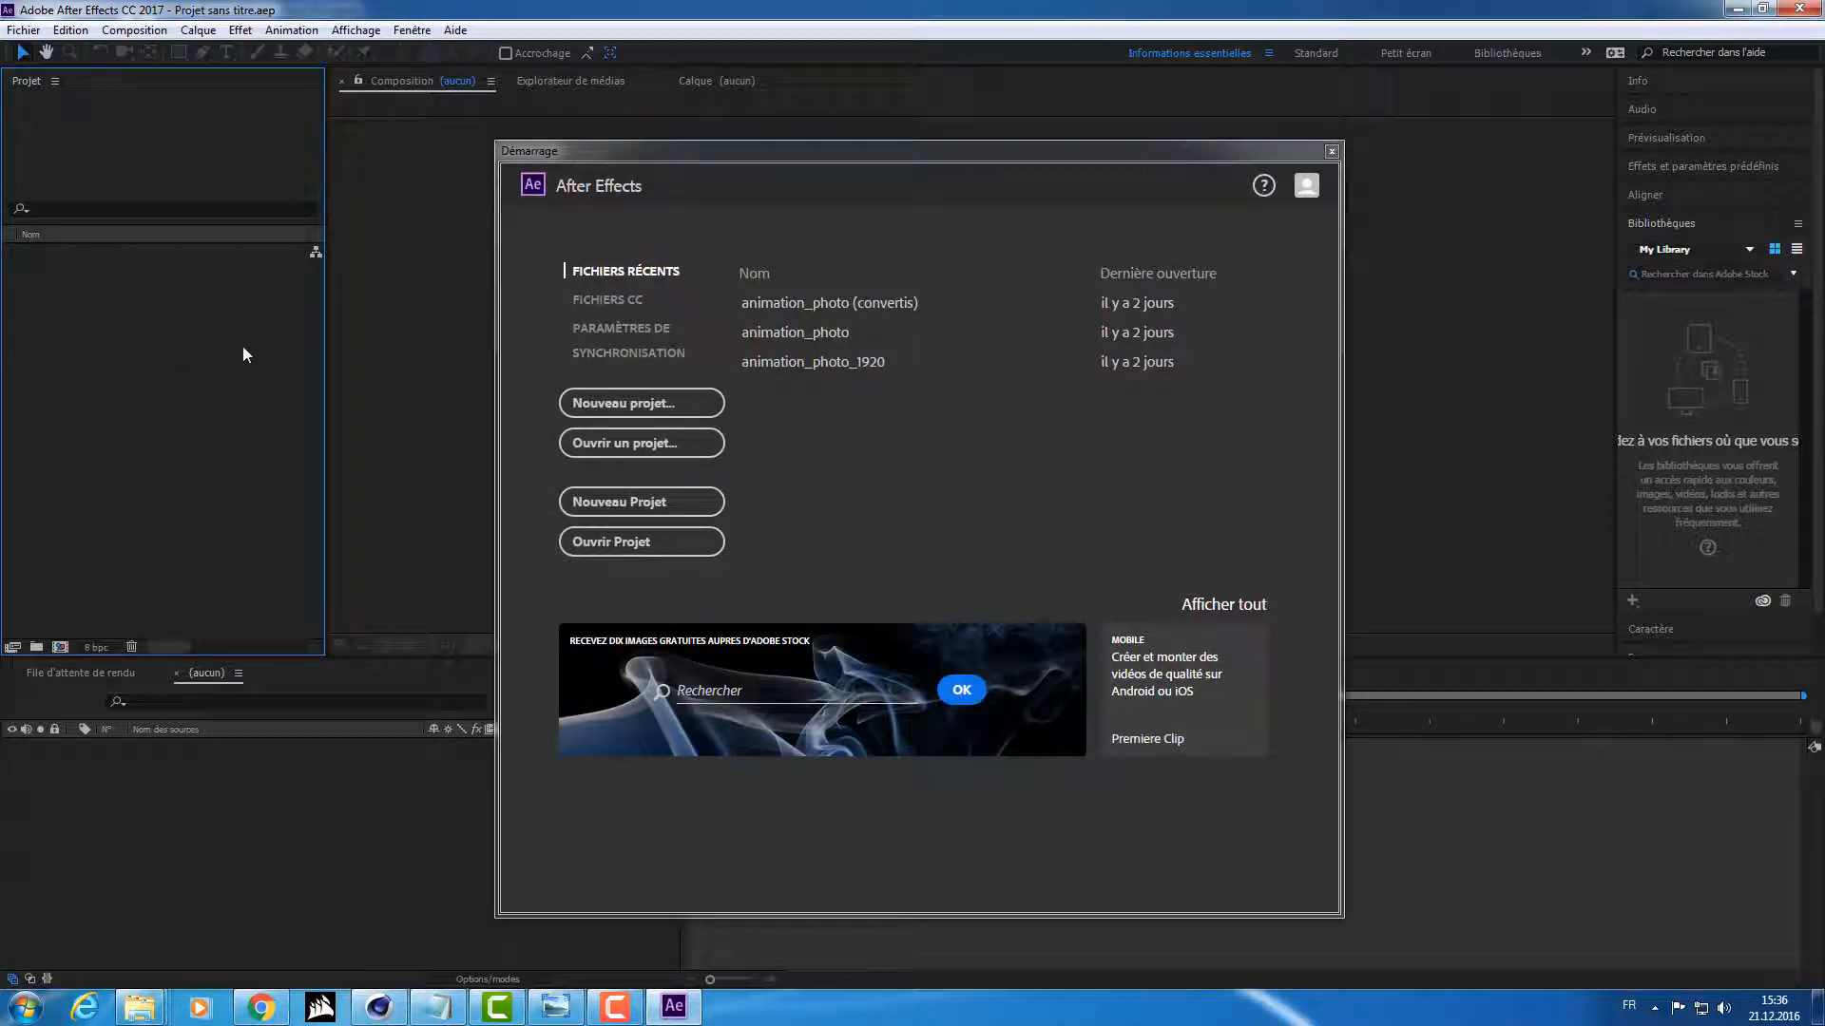
left_click(663, 404)
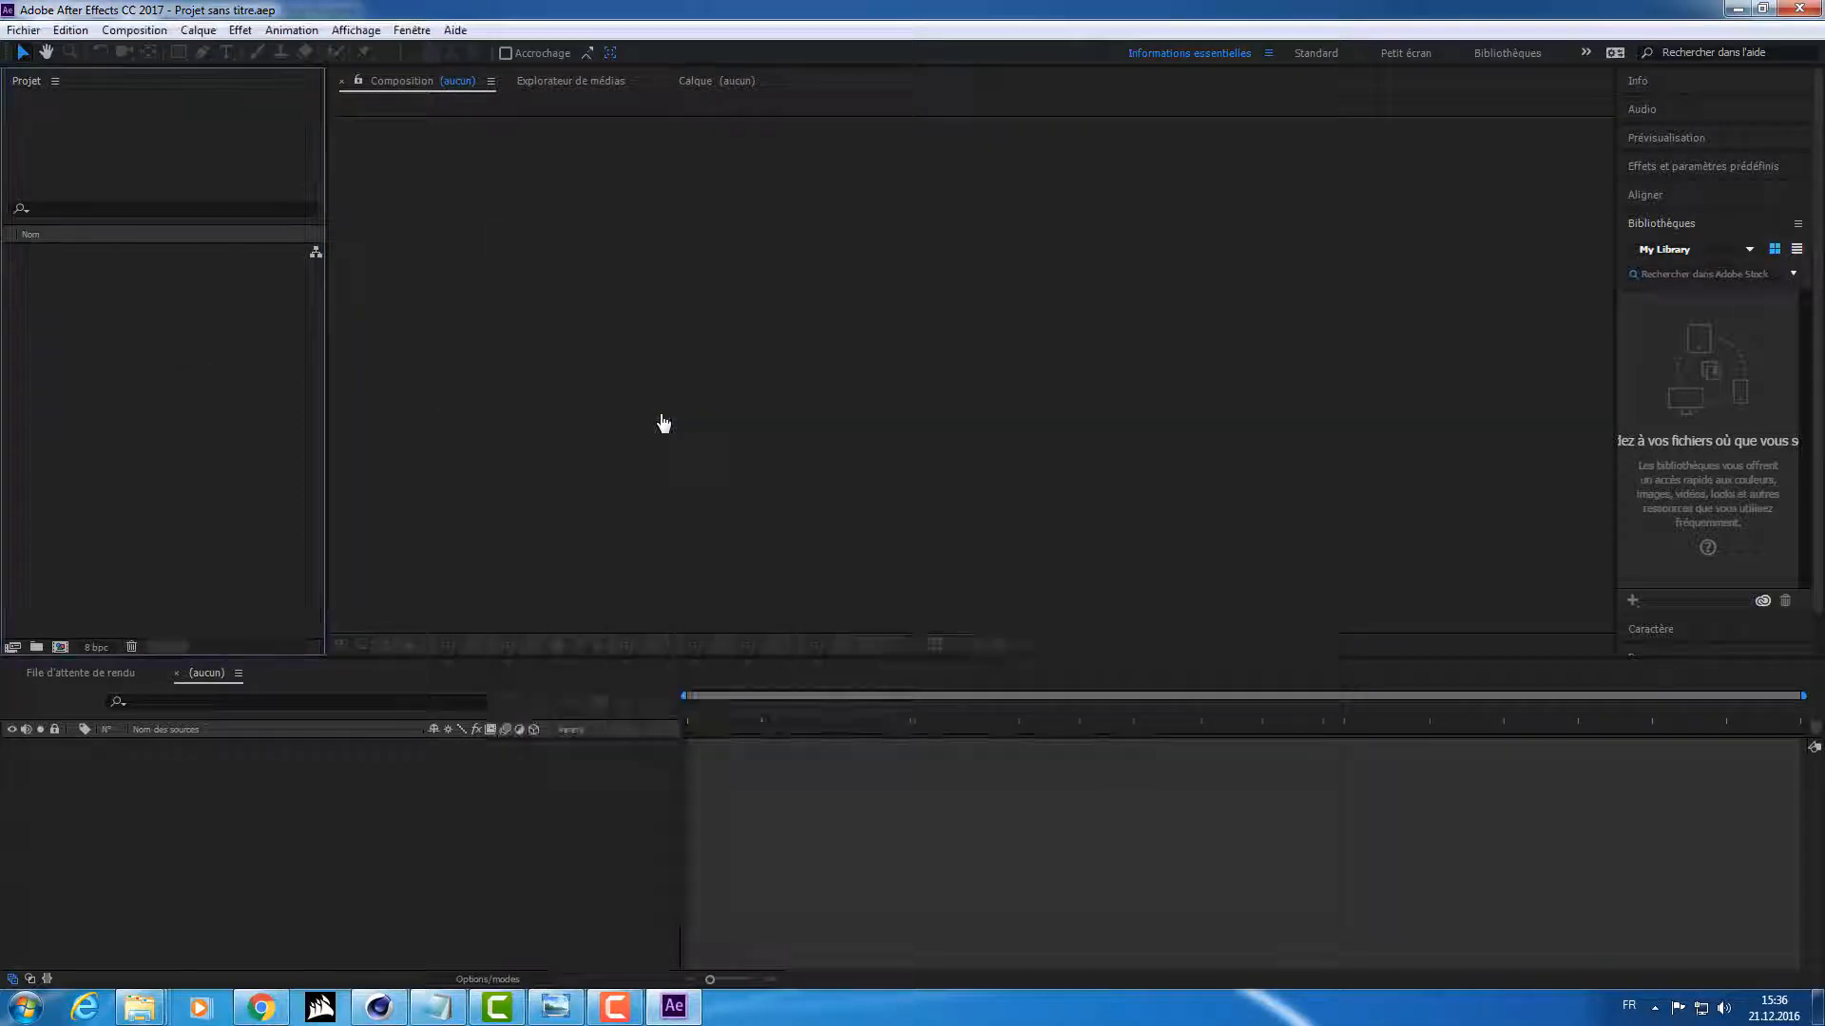
double_click(226, 387)
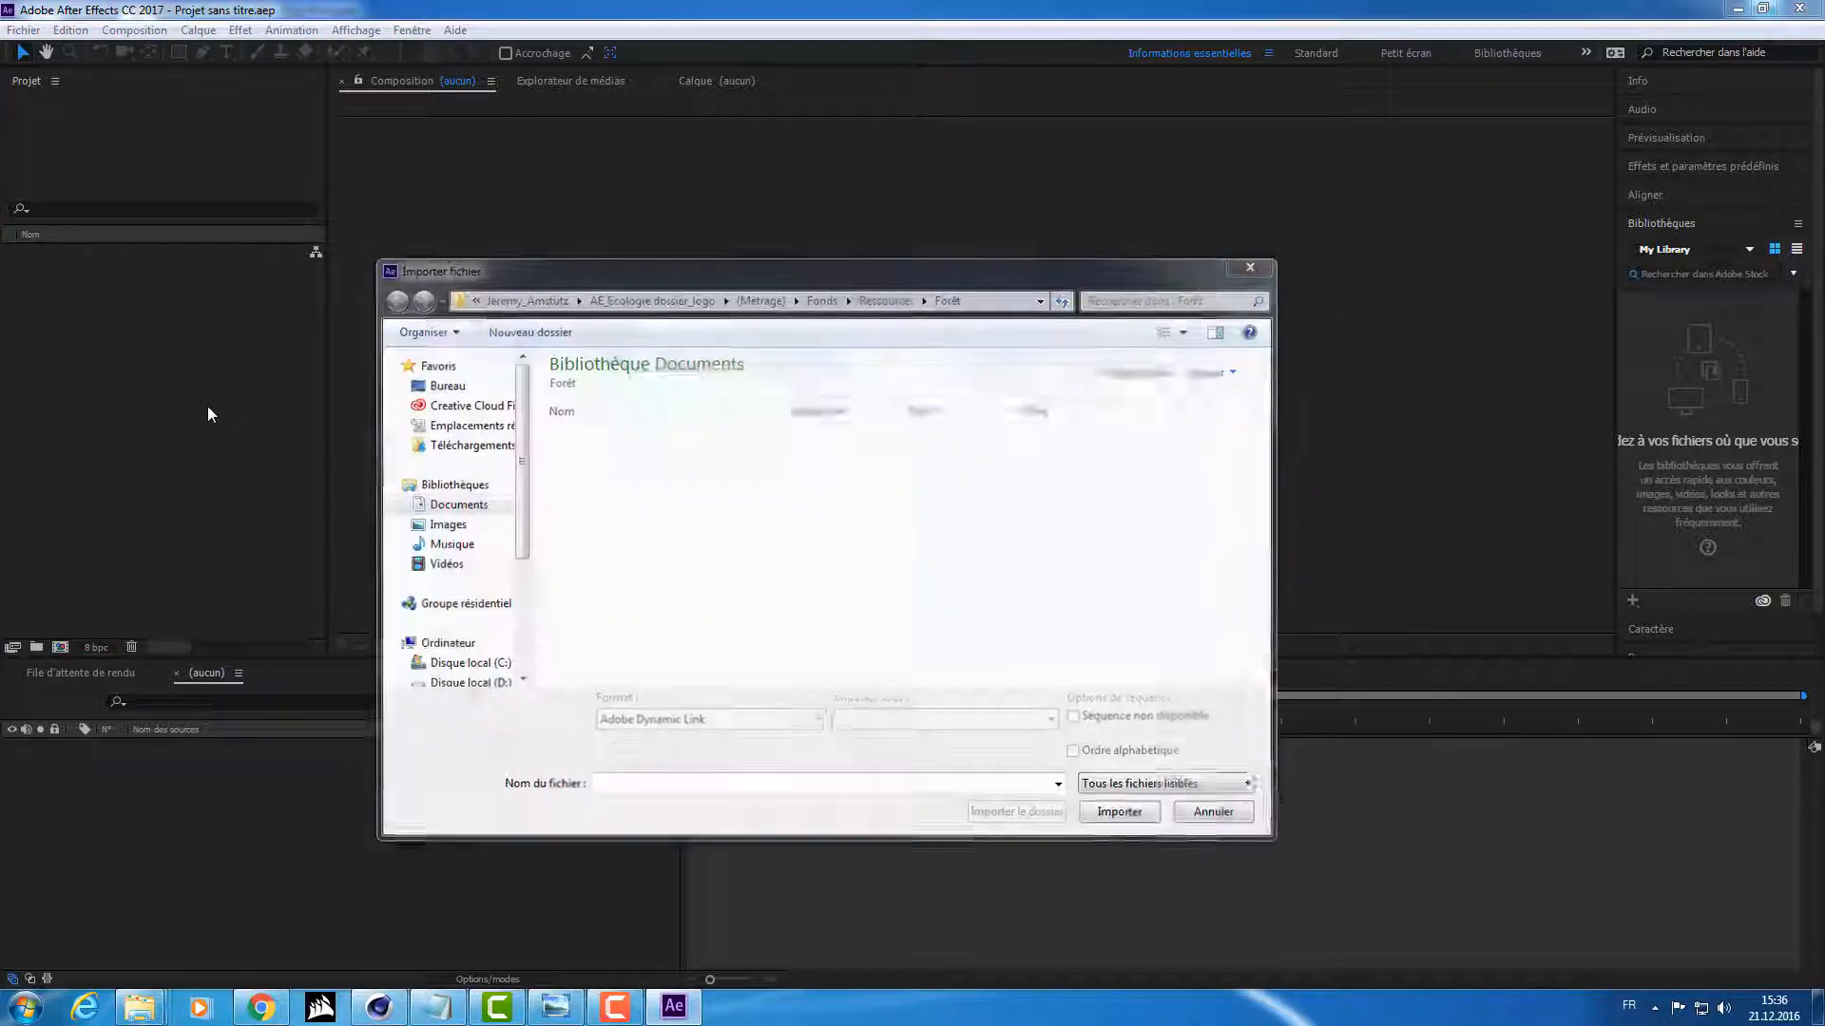
left_click(1126, 532)
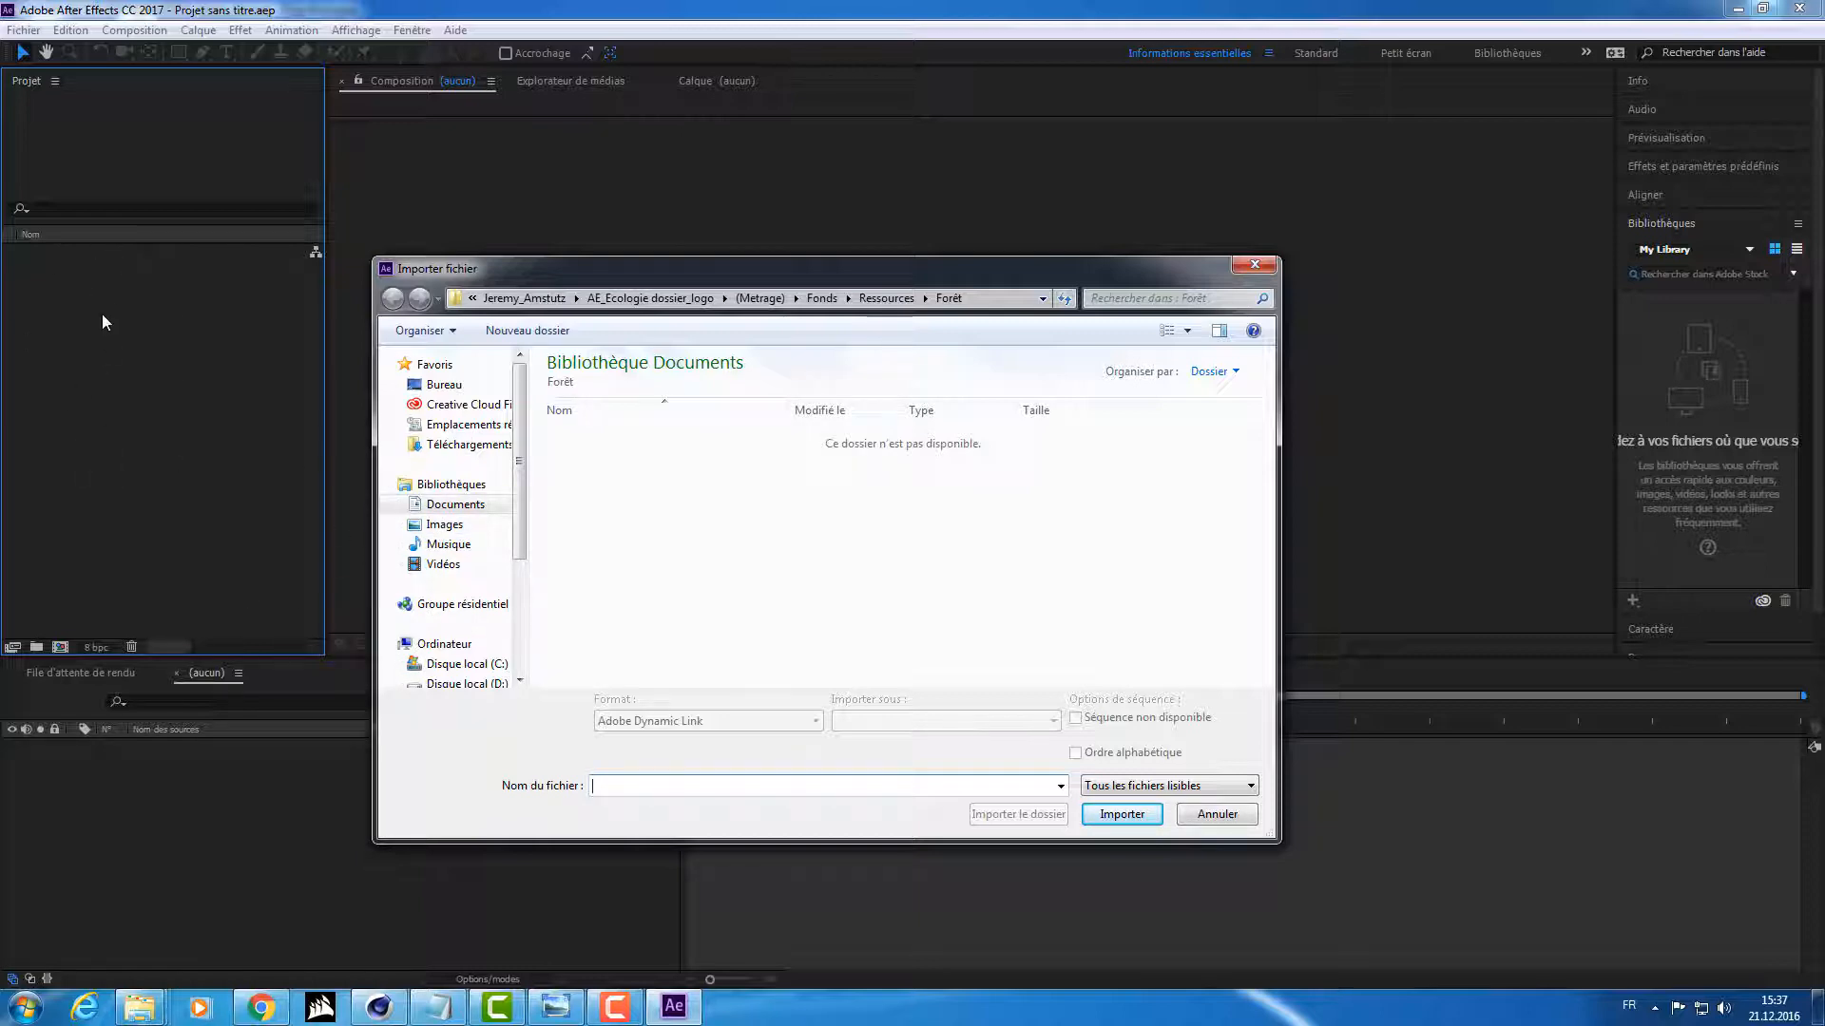
left_click(1218, 814)
double_click(238, 517)
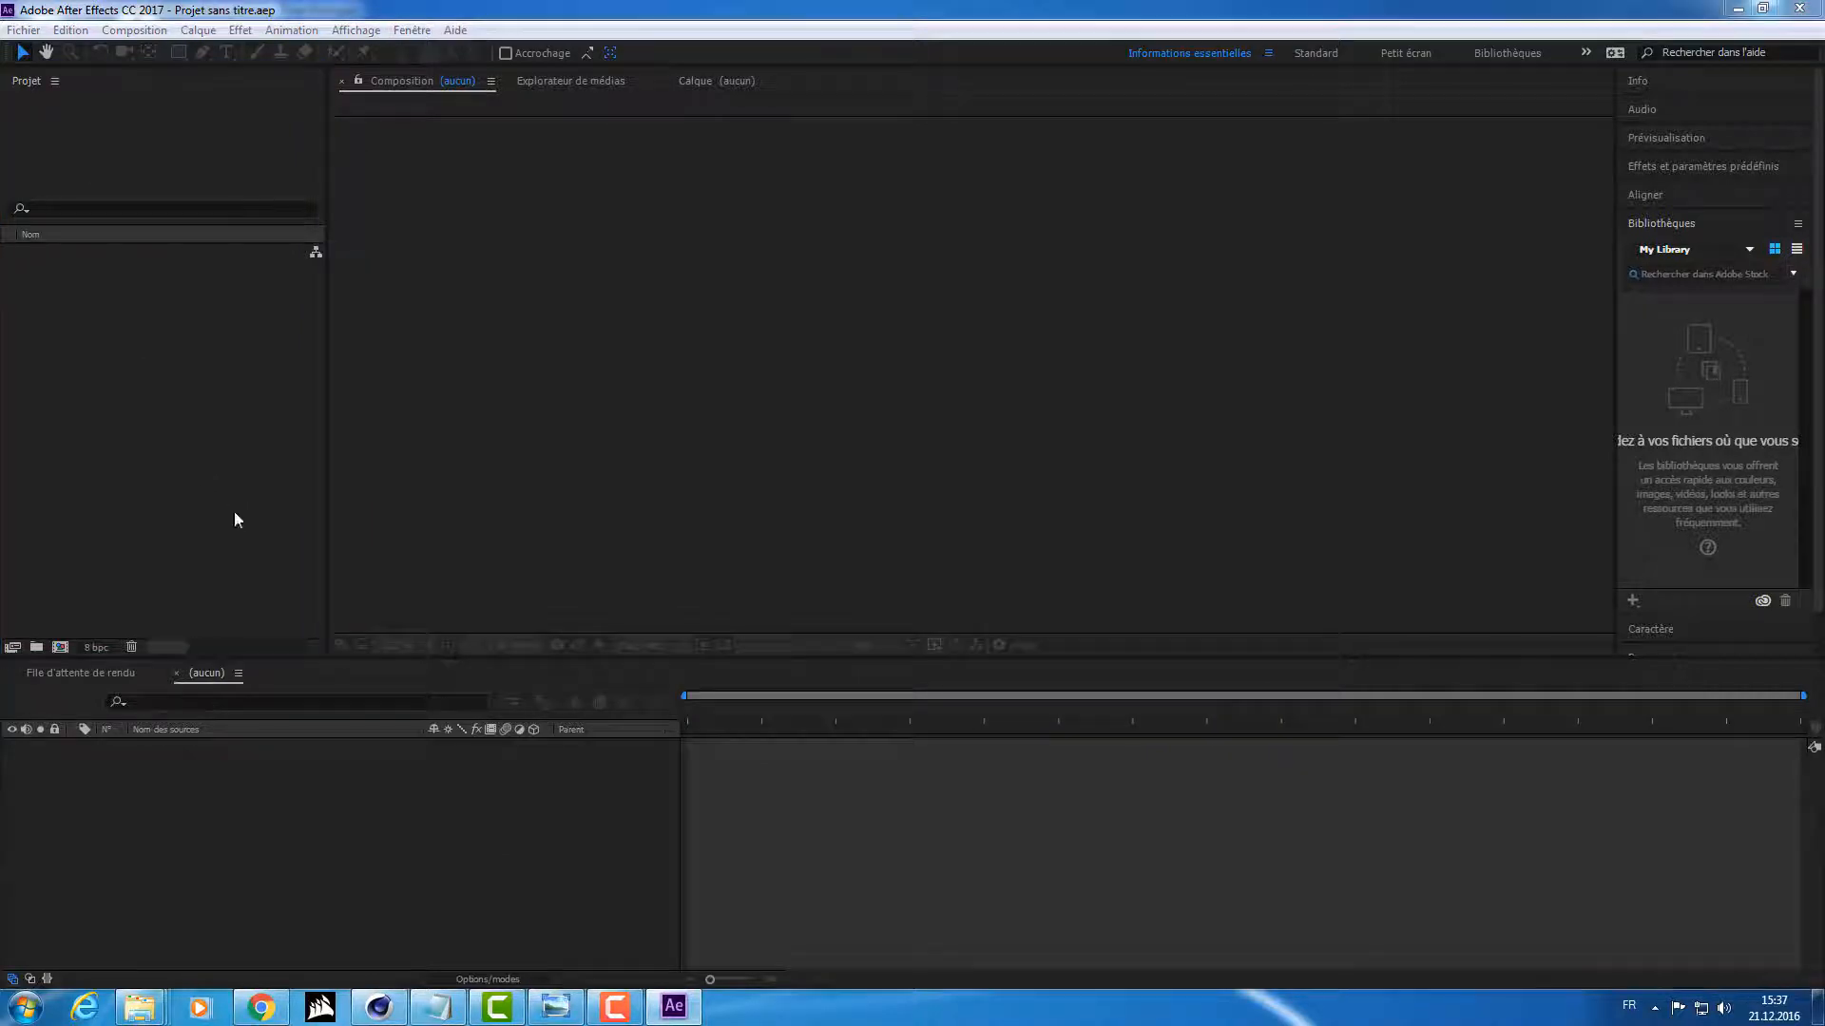
left_click(1139, 535)
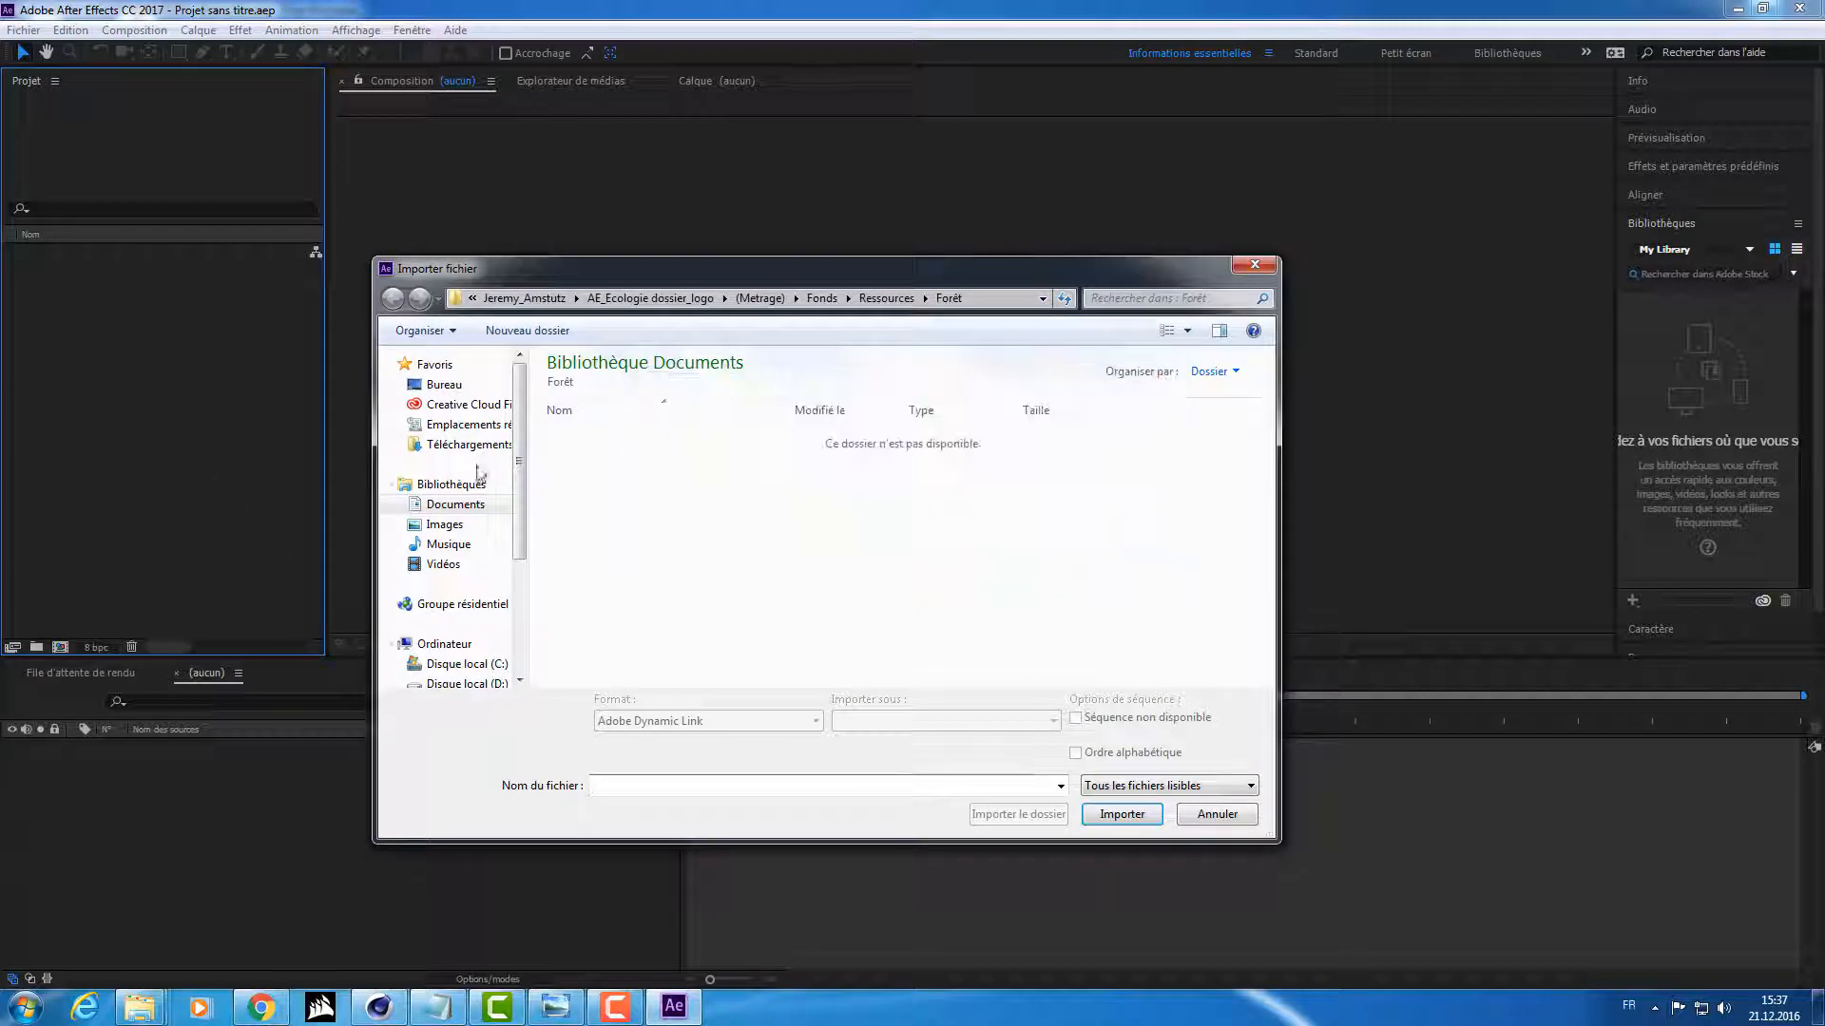
scroll(518, 549, "down", 3)
scroll(518, 549, "up", 1)
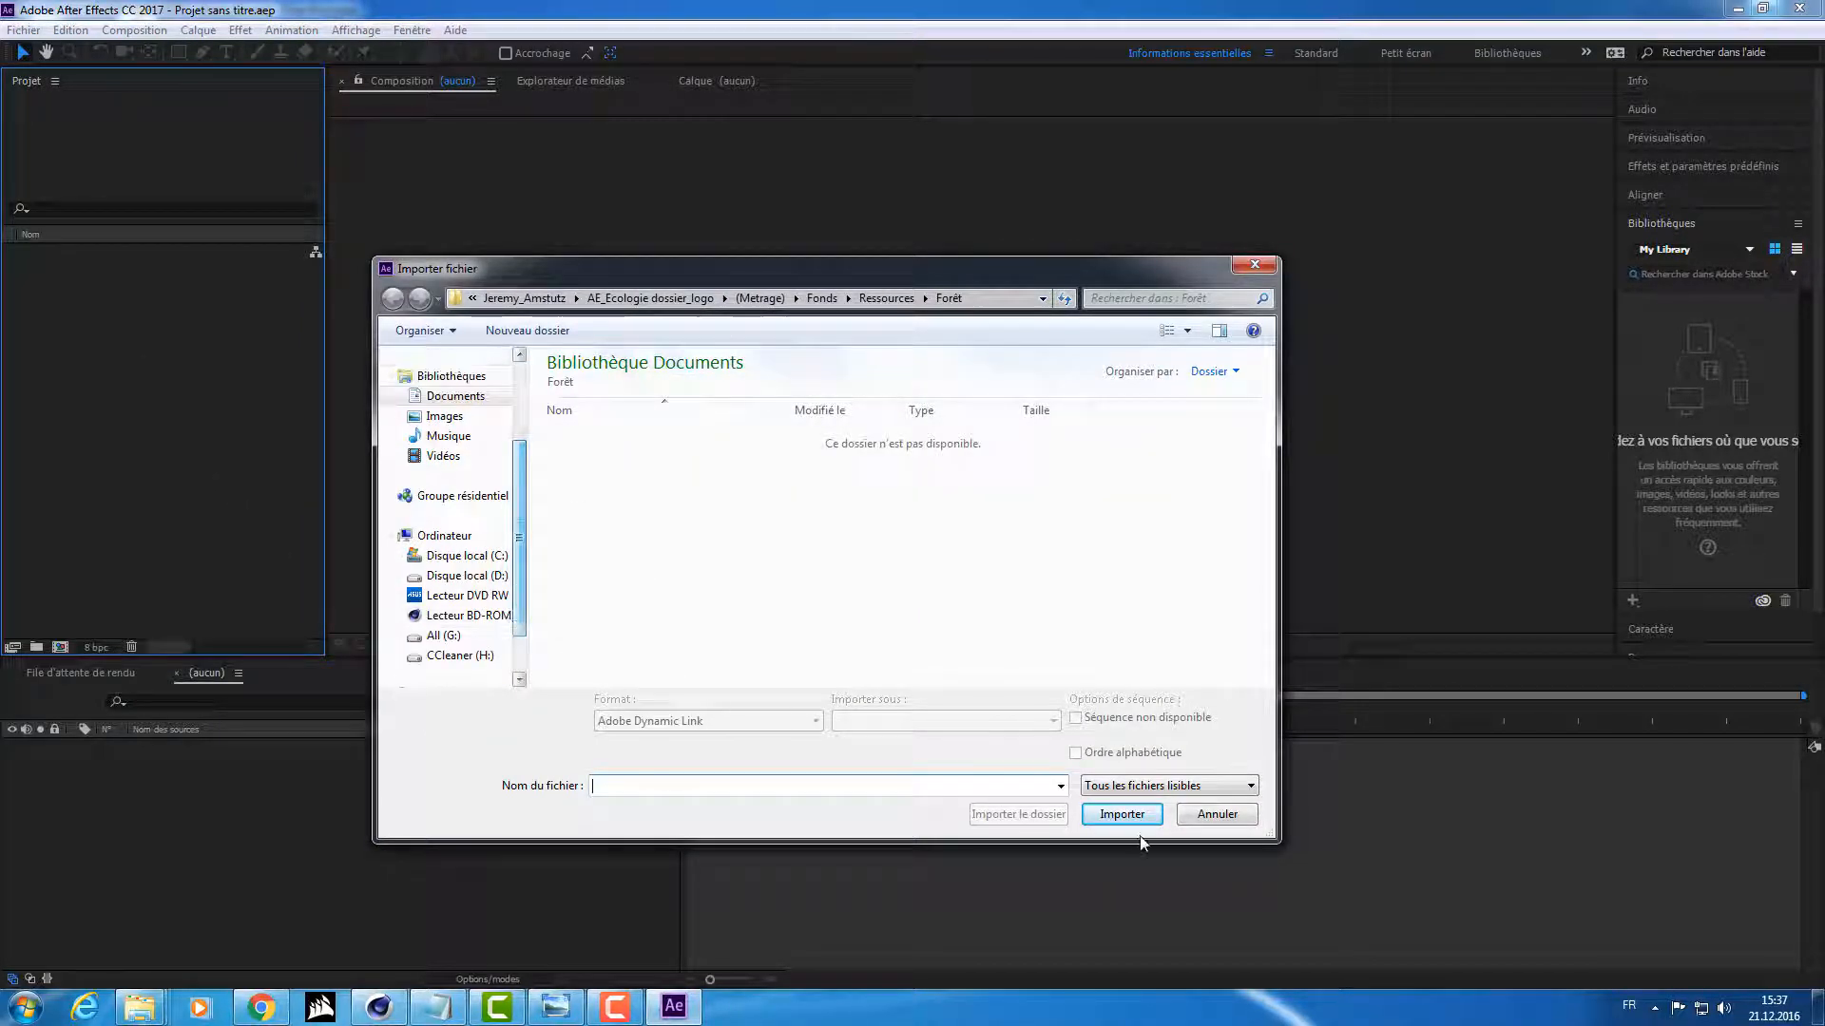
left_click(1217, 814)
Step: Create a new 1920 x 1080 composition with the proposed settings
key("ctrl+n")
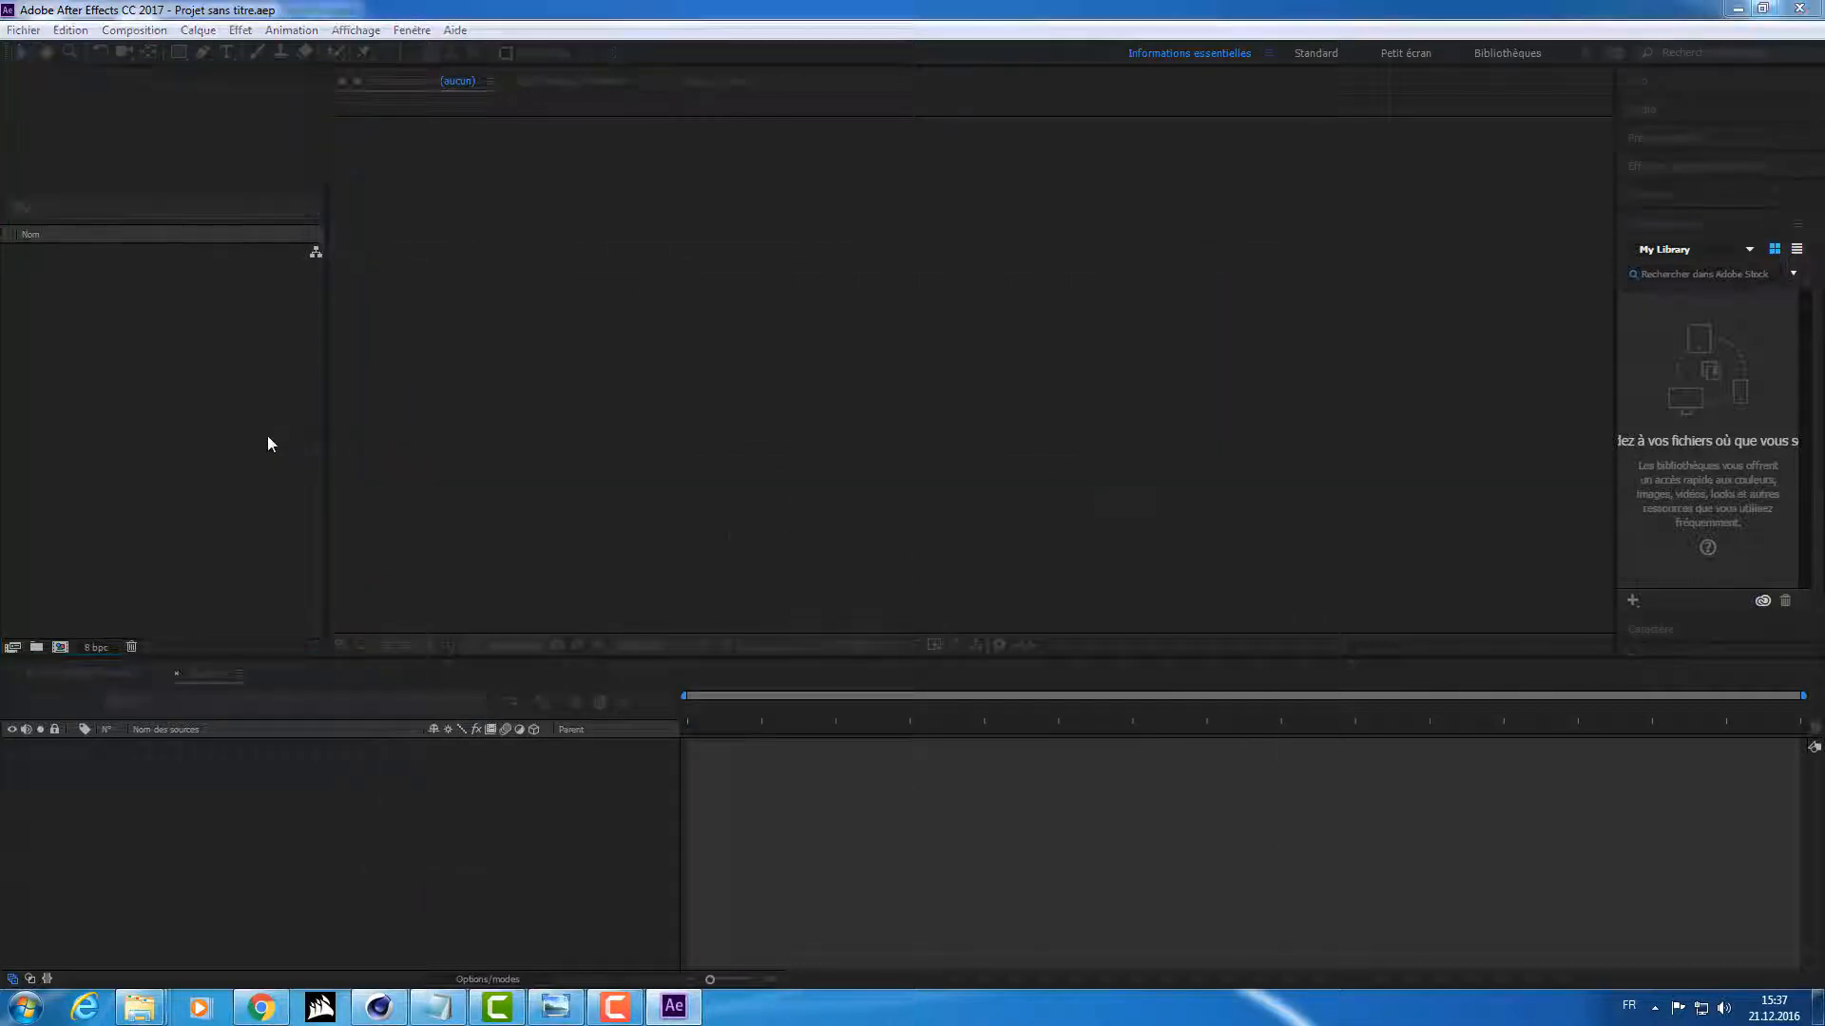
left_click(1027, 698)
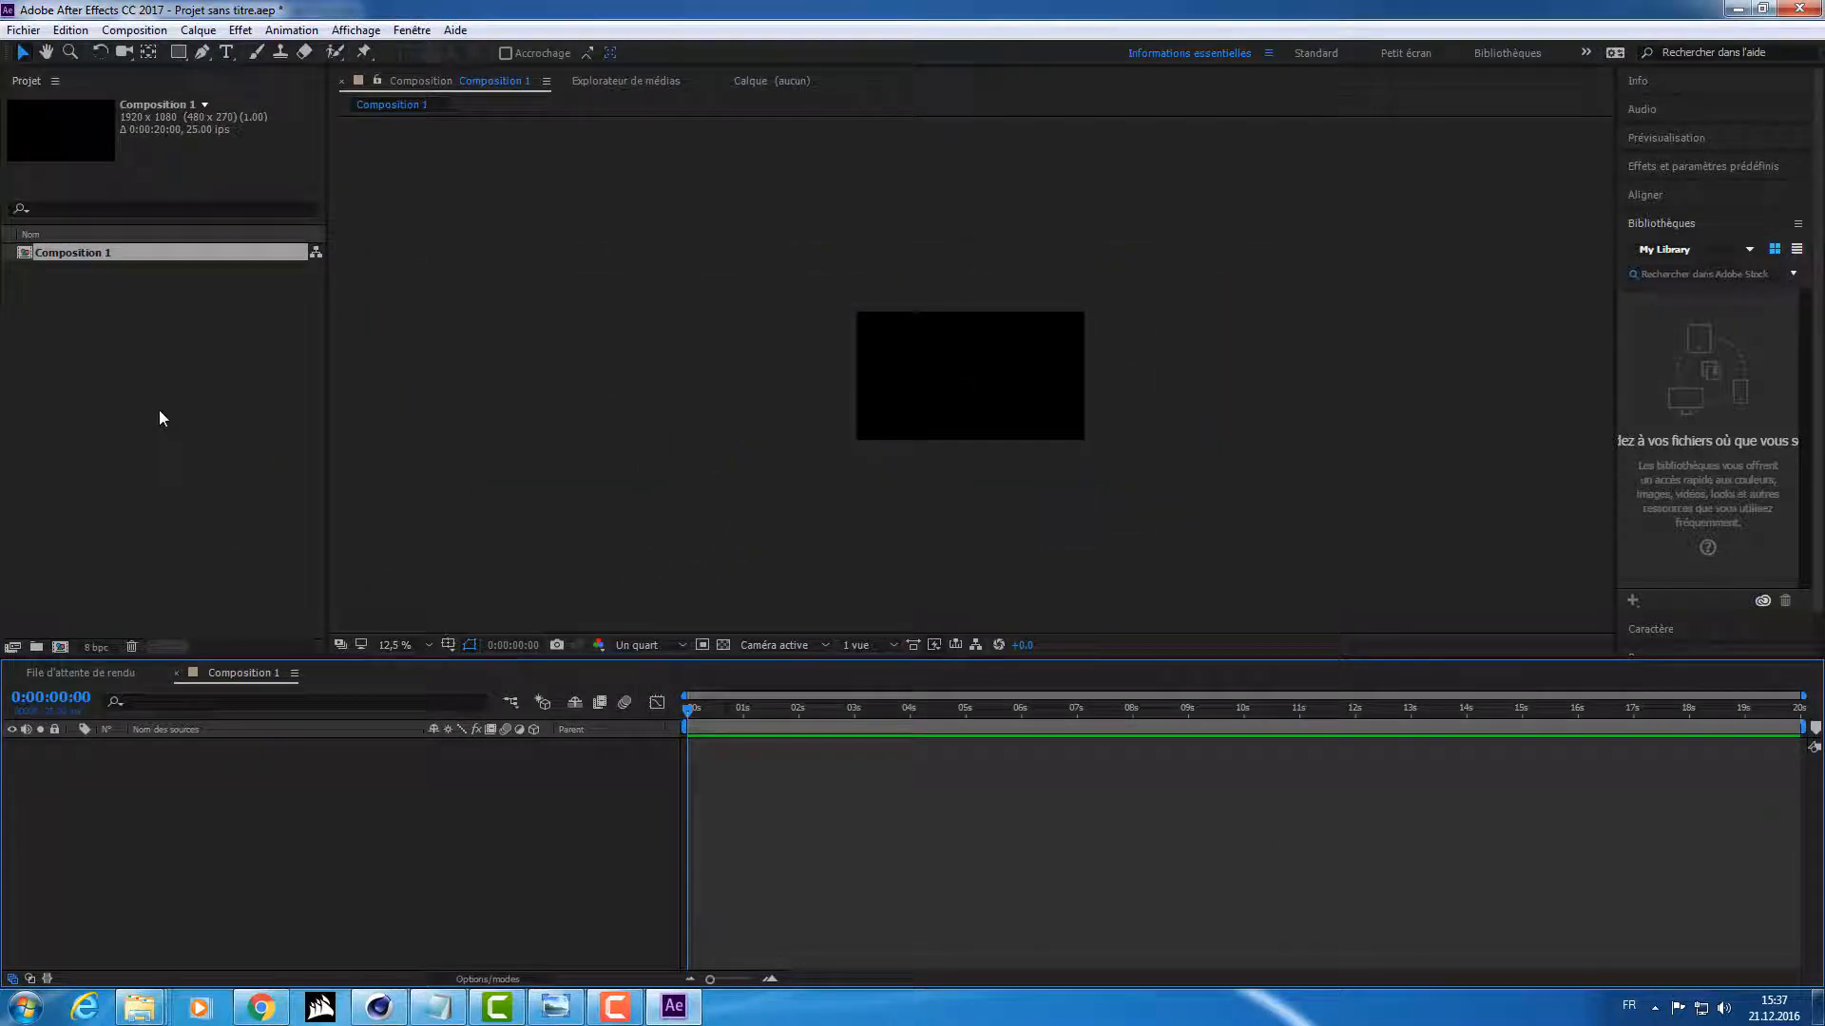
Step: Start a file import, dismiss the location alert, and browse to D:\05_Teaching\Rick&Motry\Butter_Robot\_Tuto\Save_file_intro\Closure
key("ctrl+i")
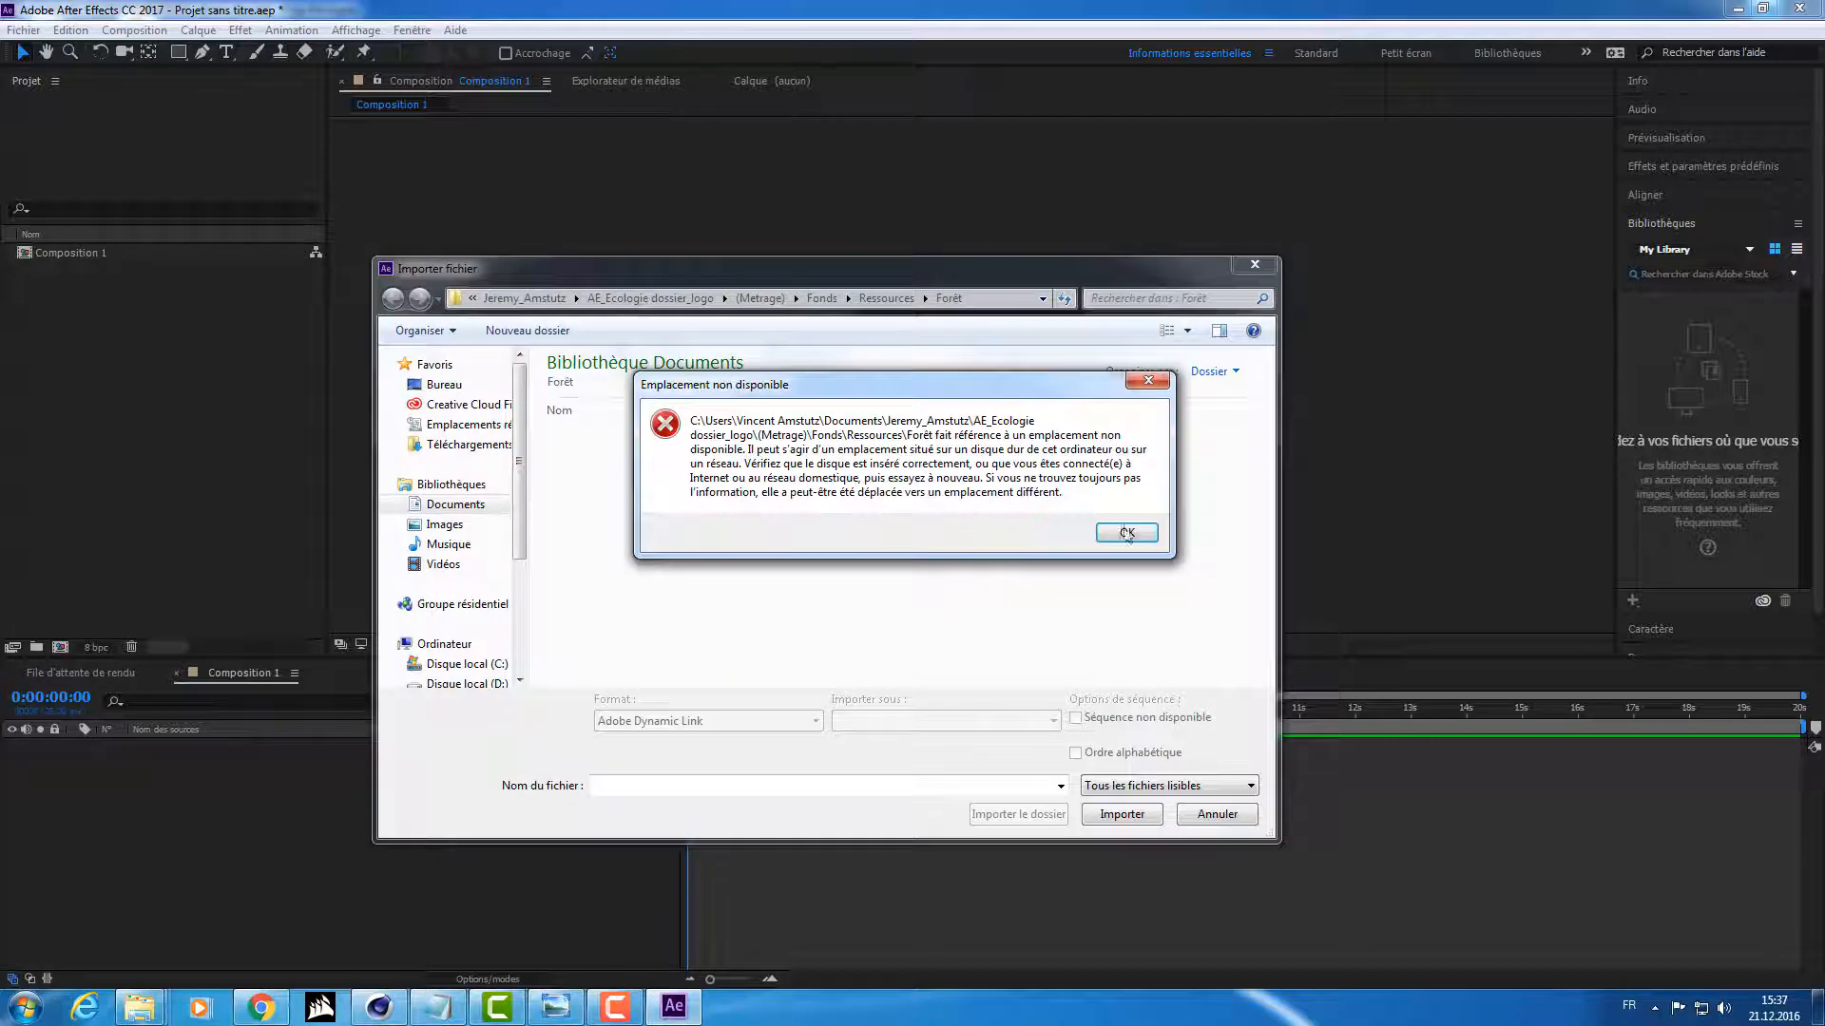
left_click(1127, 533)
scroll(466, 570, "down", 2)
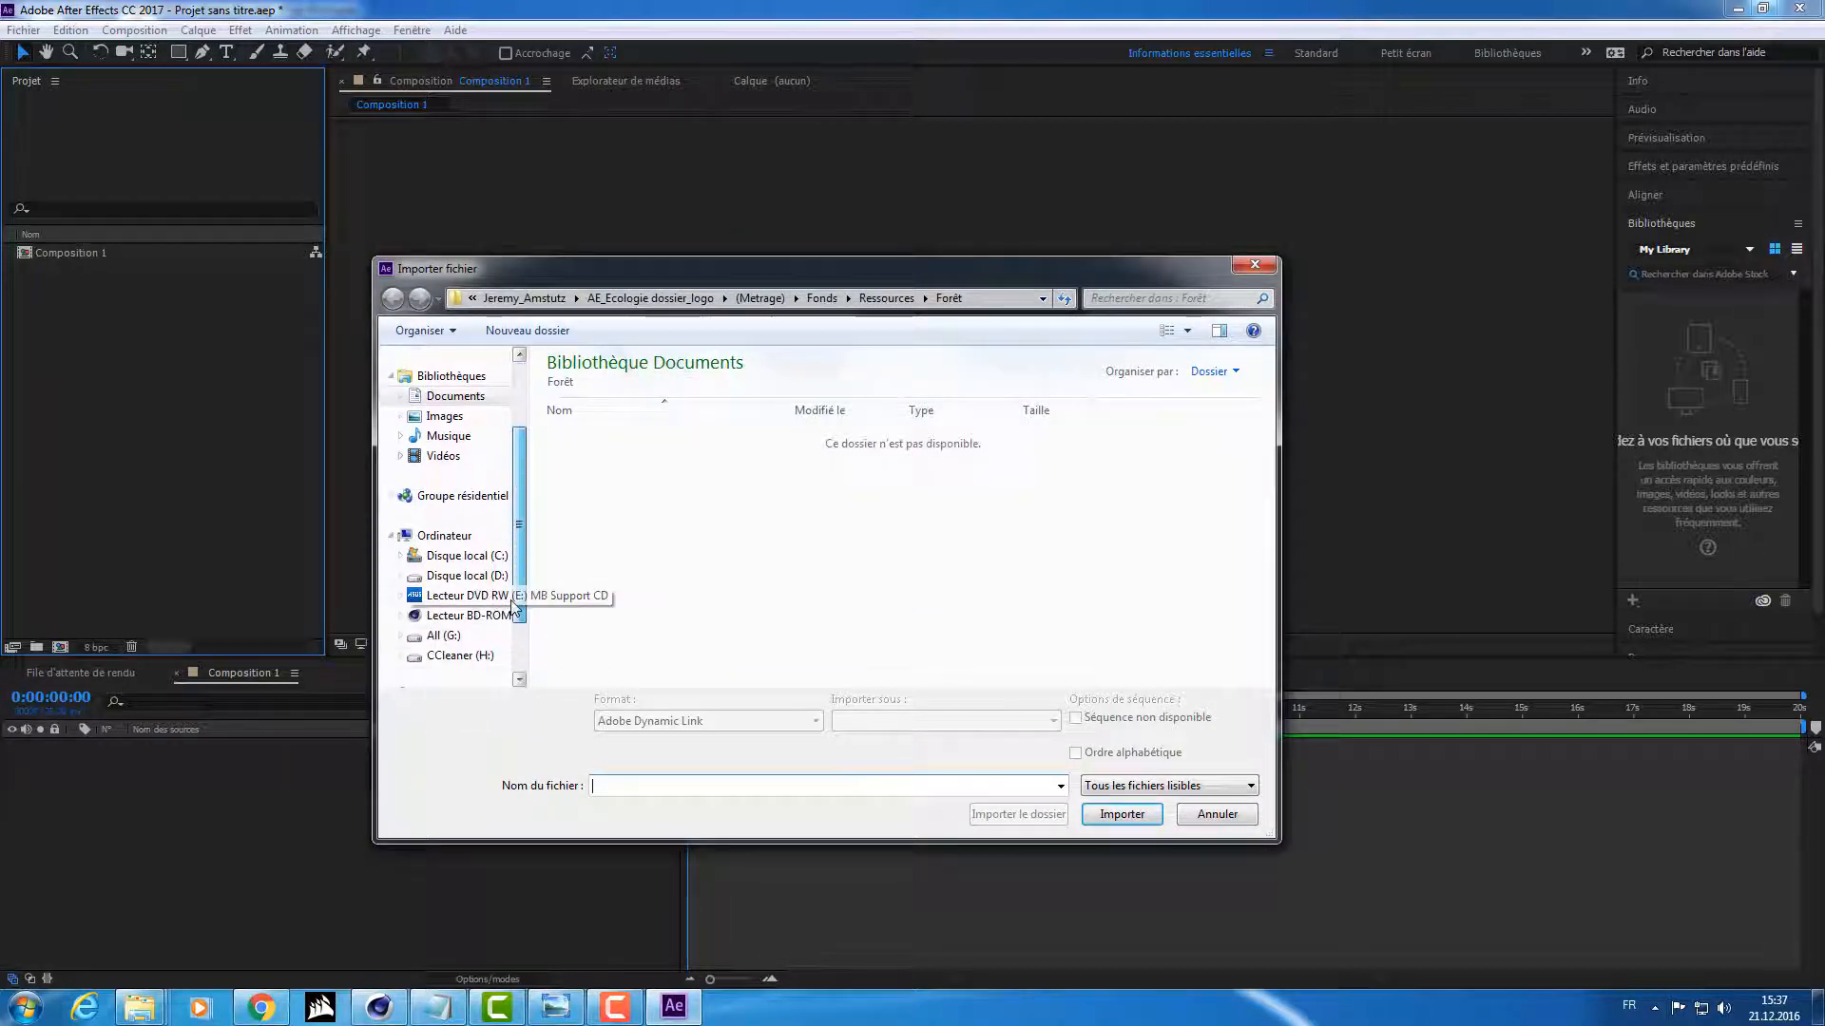
left_click(465, 576)
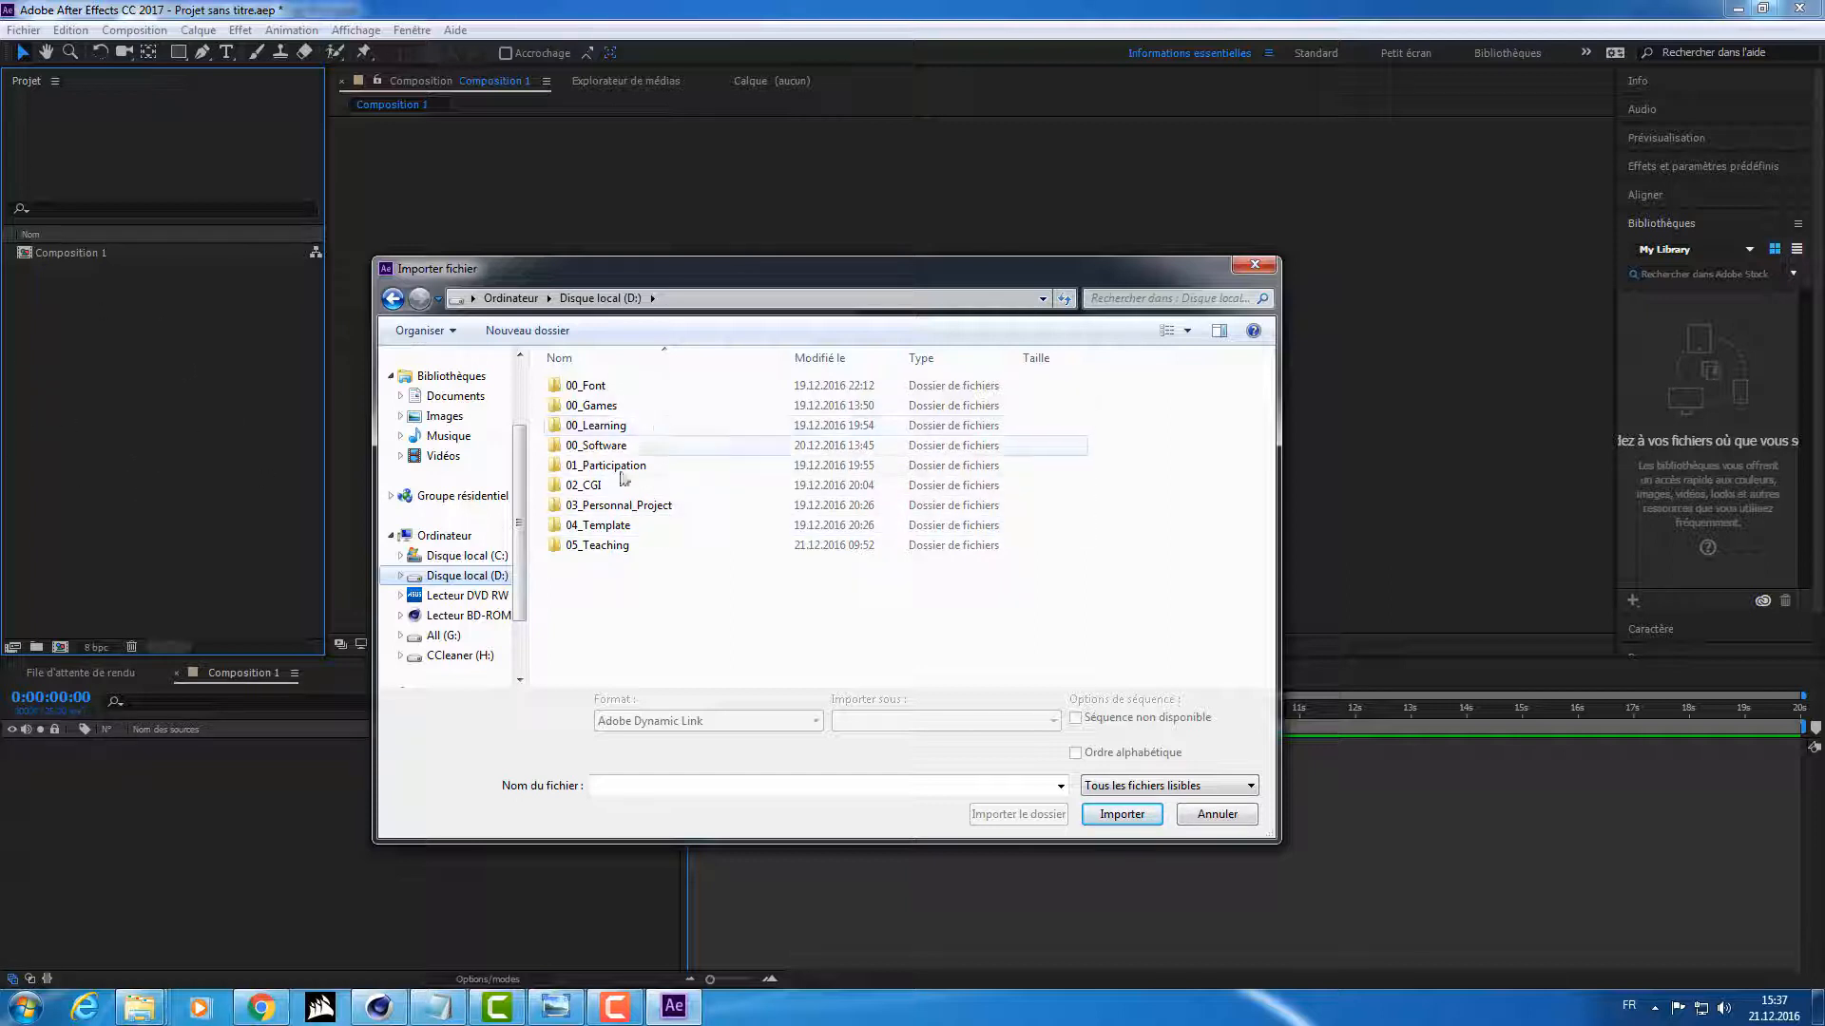
double_click(618, 545)
double_click(629, 388)
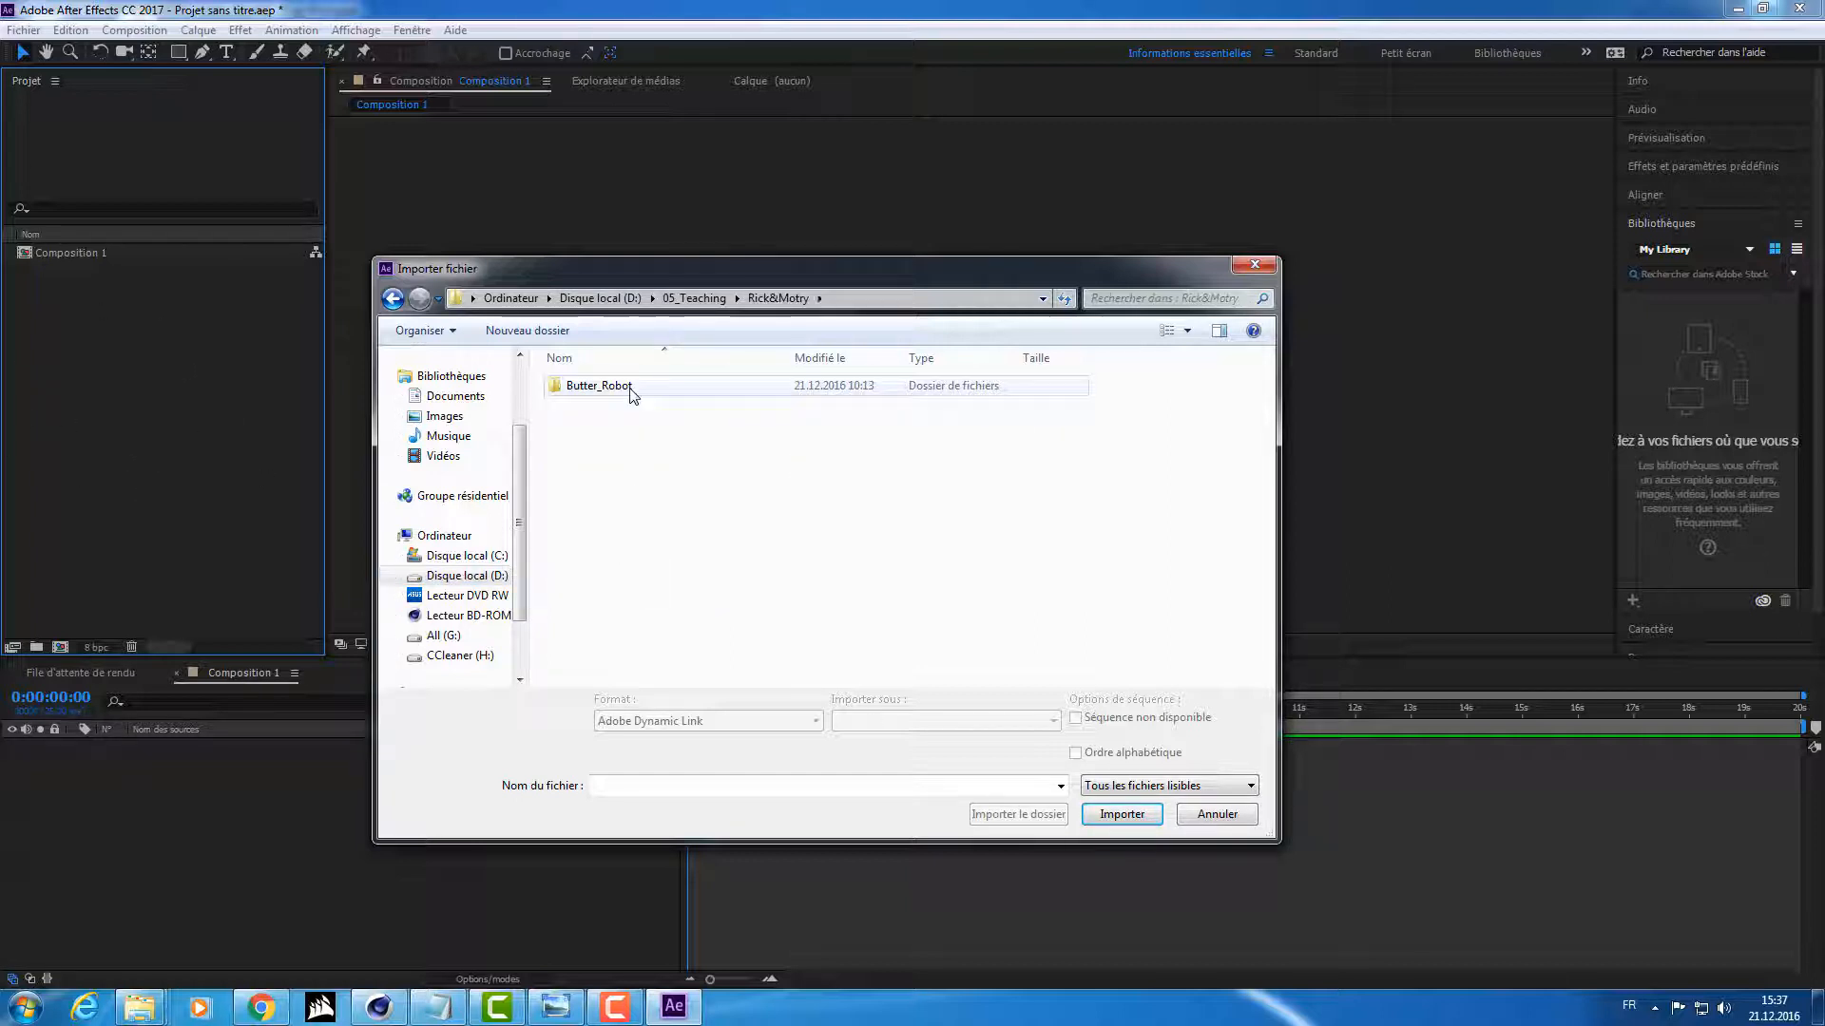
double_click(631, 390)
double_click(613, 387)
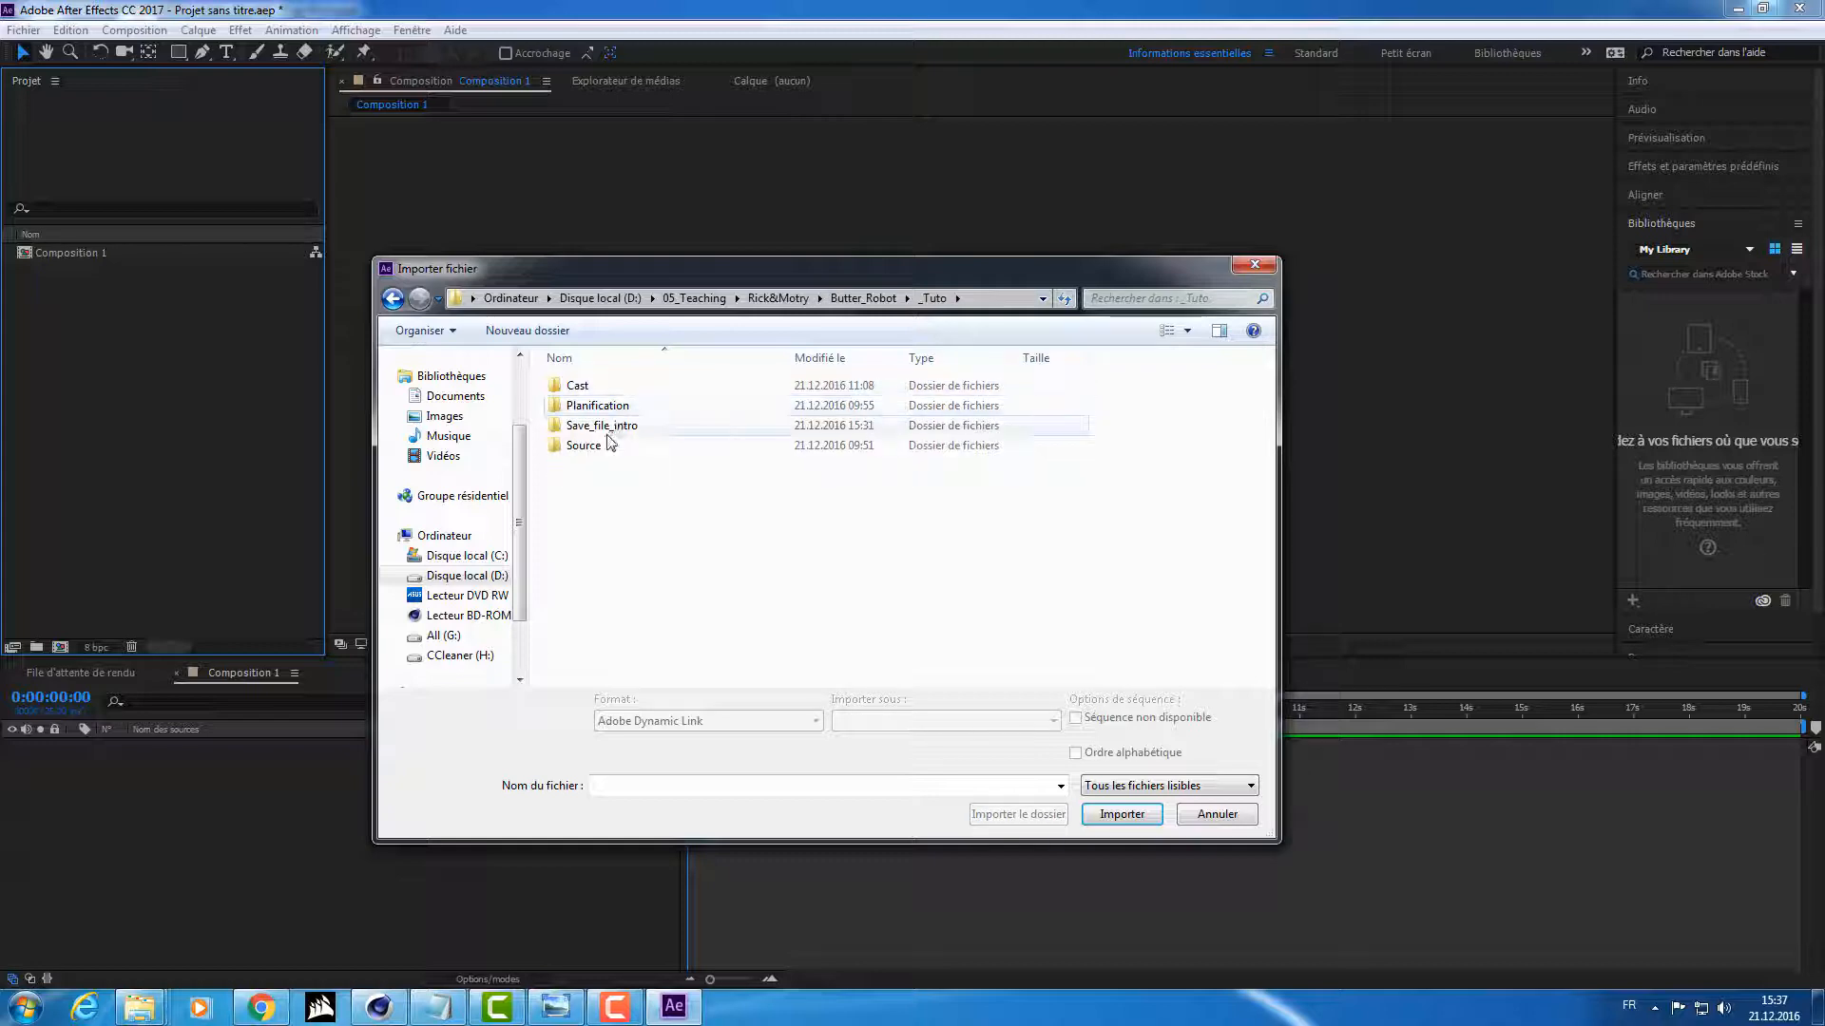
double_click(608, 429)
double_click(623, 382)
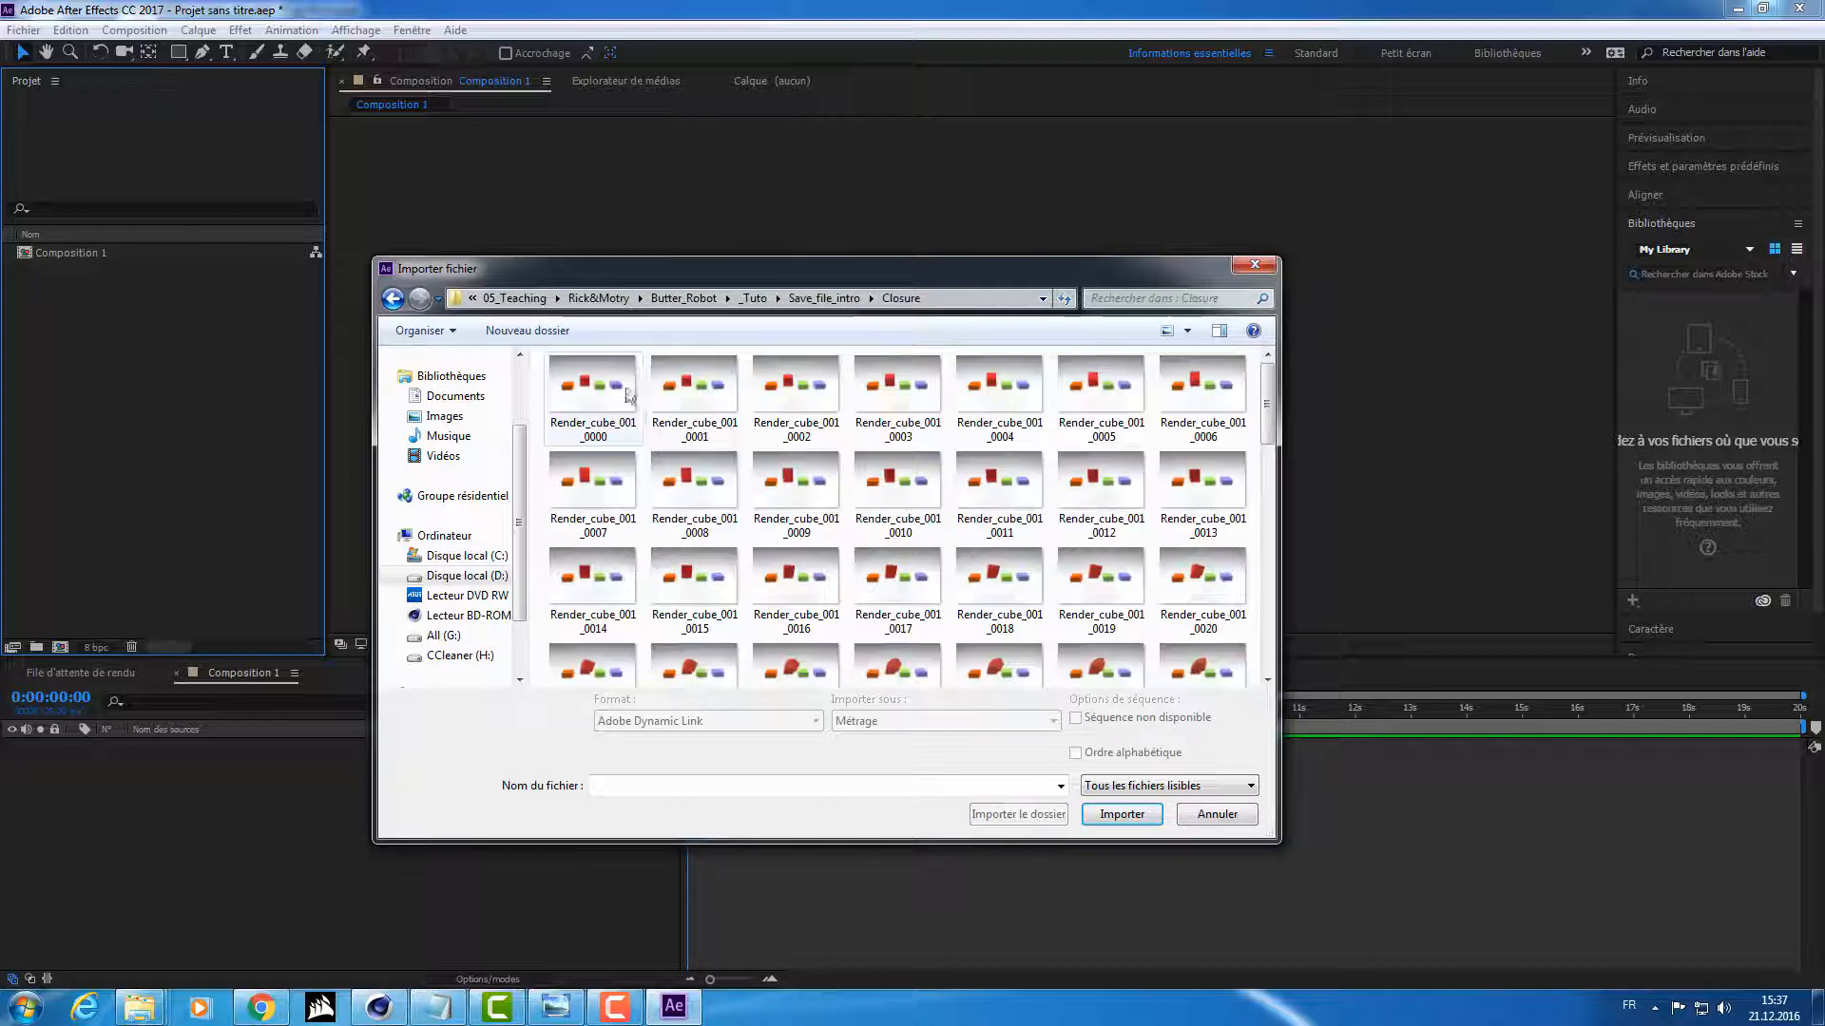
Step: Import the rendered frames starting from Render_cube_001_0000 as a JPEG sequence
scroll(1274, 404, "down", 2)
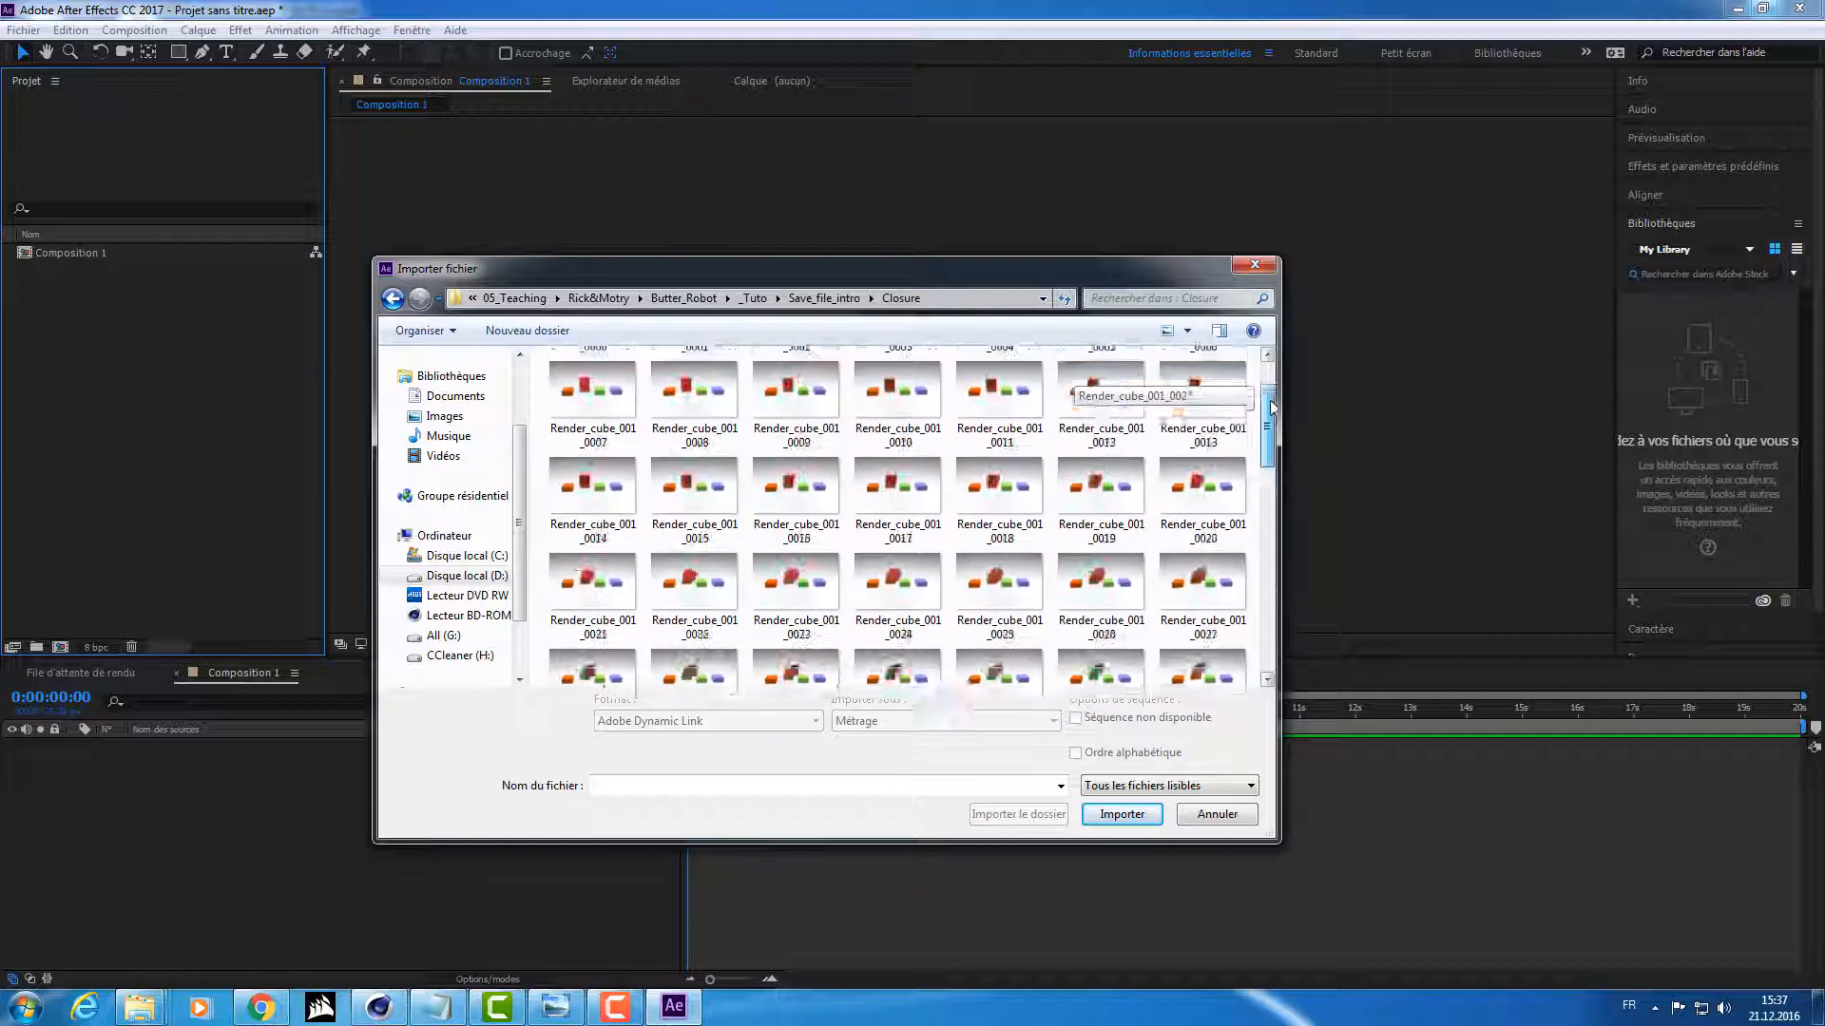
scroll(1274, 407, "up", 2)
left_click(604, 391)
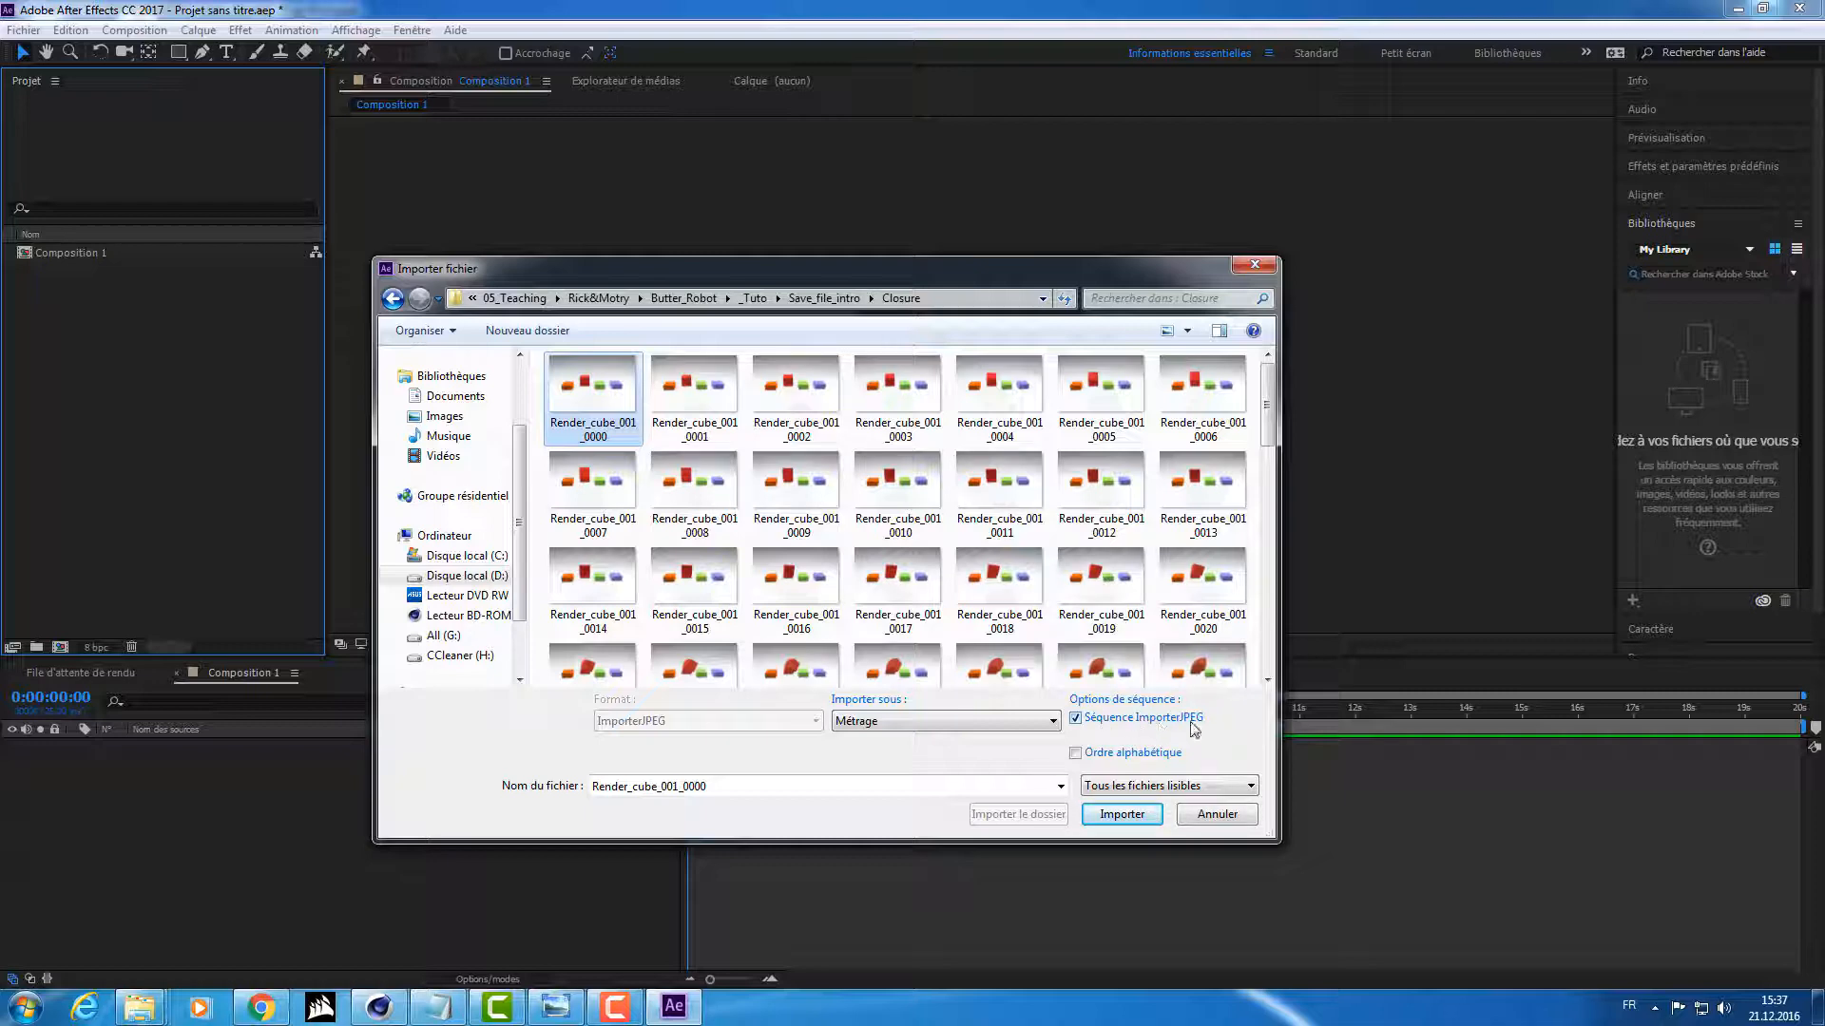
left_click(1116, 819)
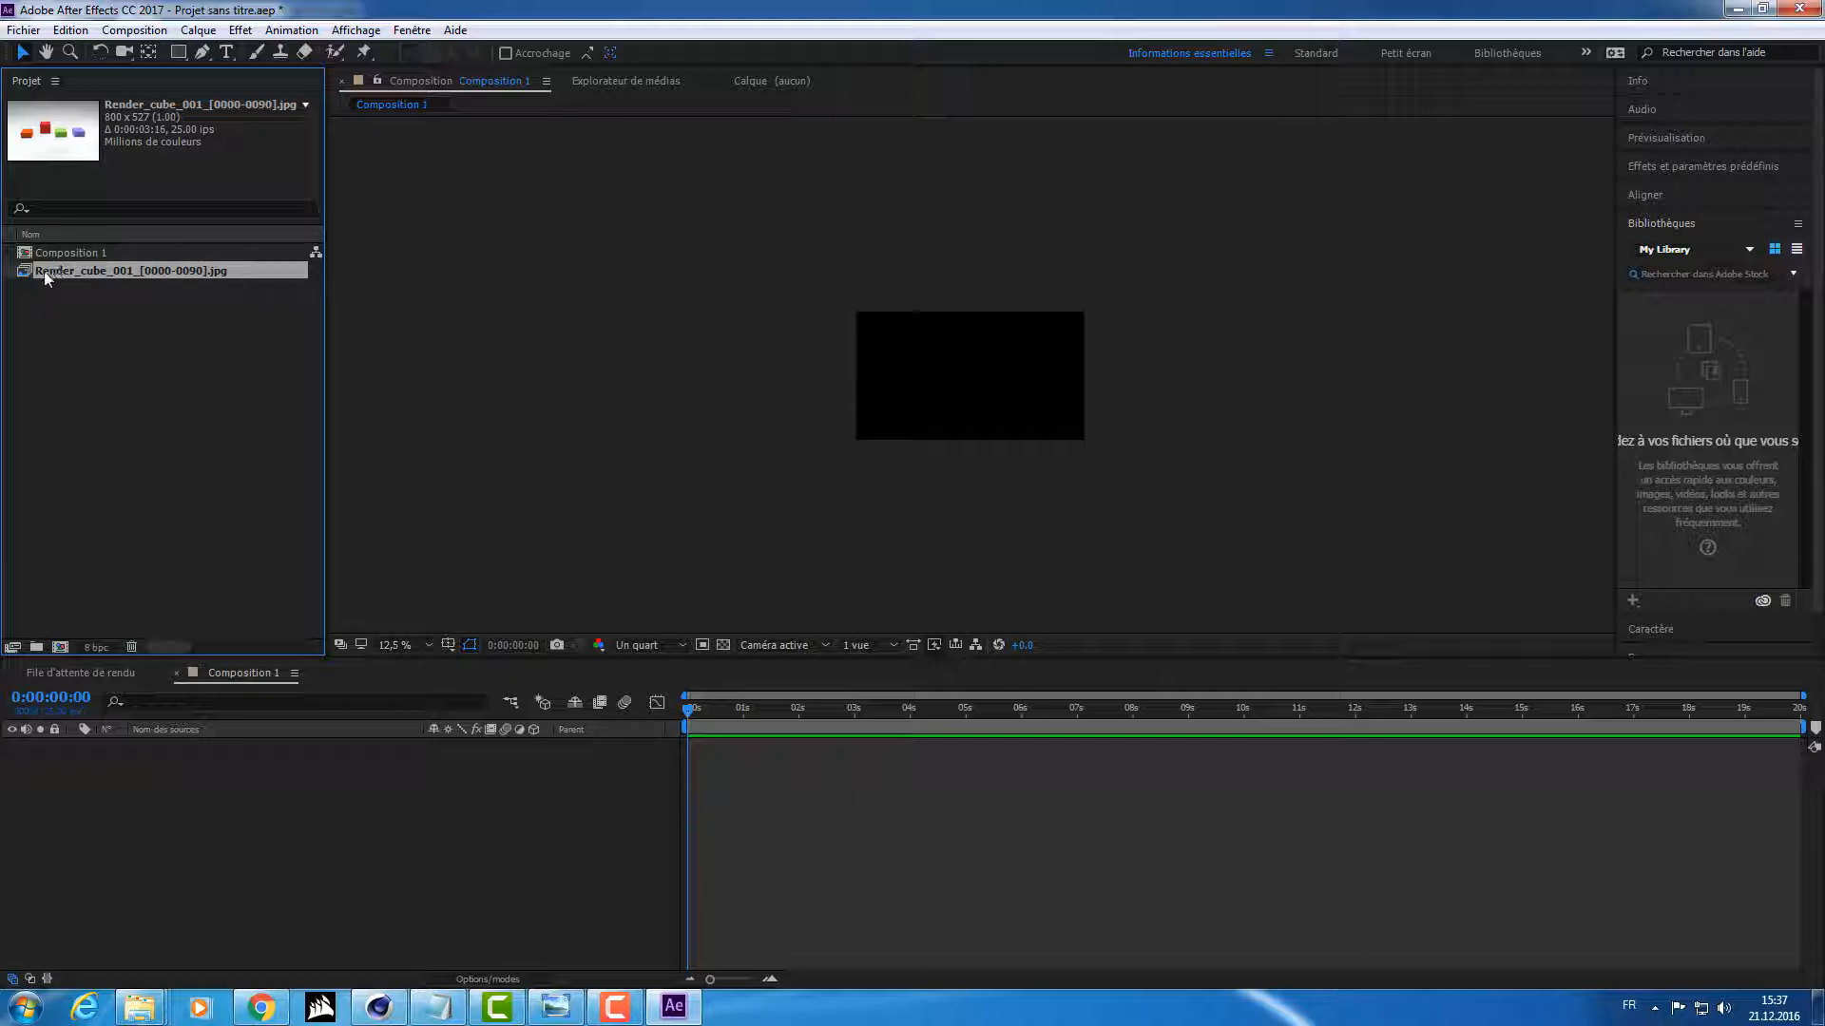
Step: Create a composition from the imported Render_cube_001_[0000-0090].jpg sequence
left_click_drag(44, 271, 60, 455)
left_click_drag(76, 618, 14, 647)
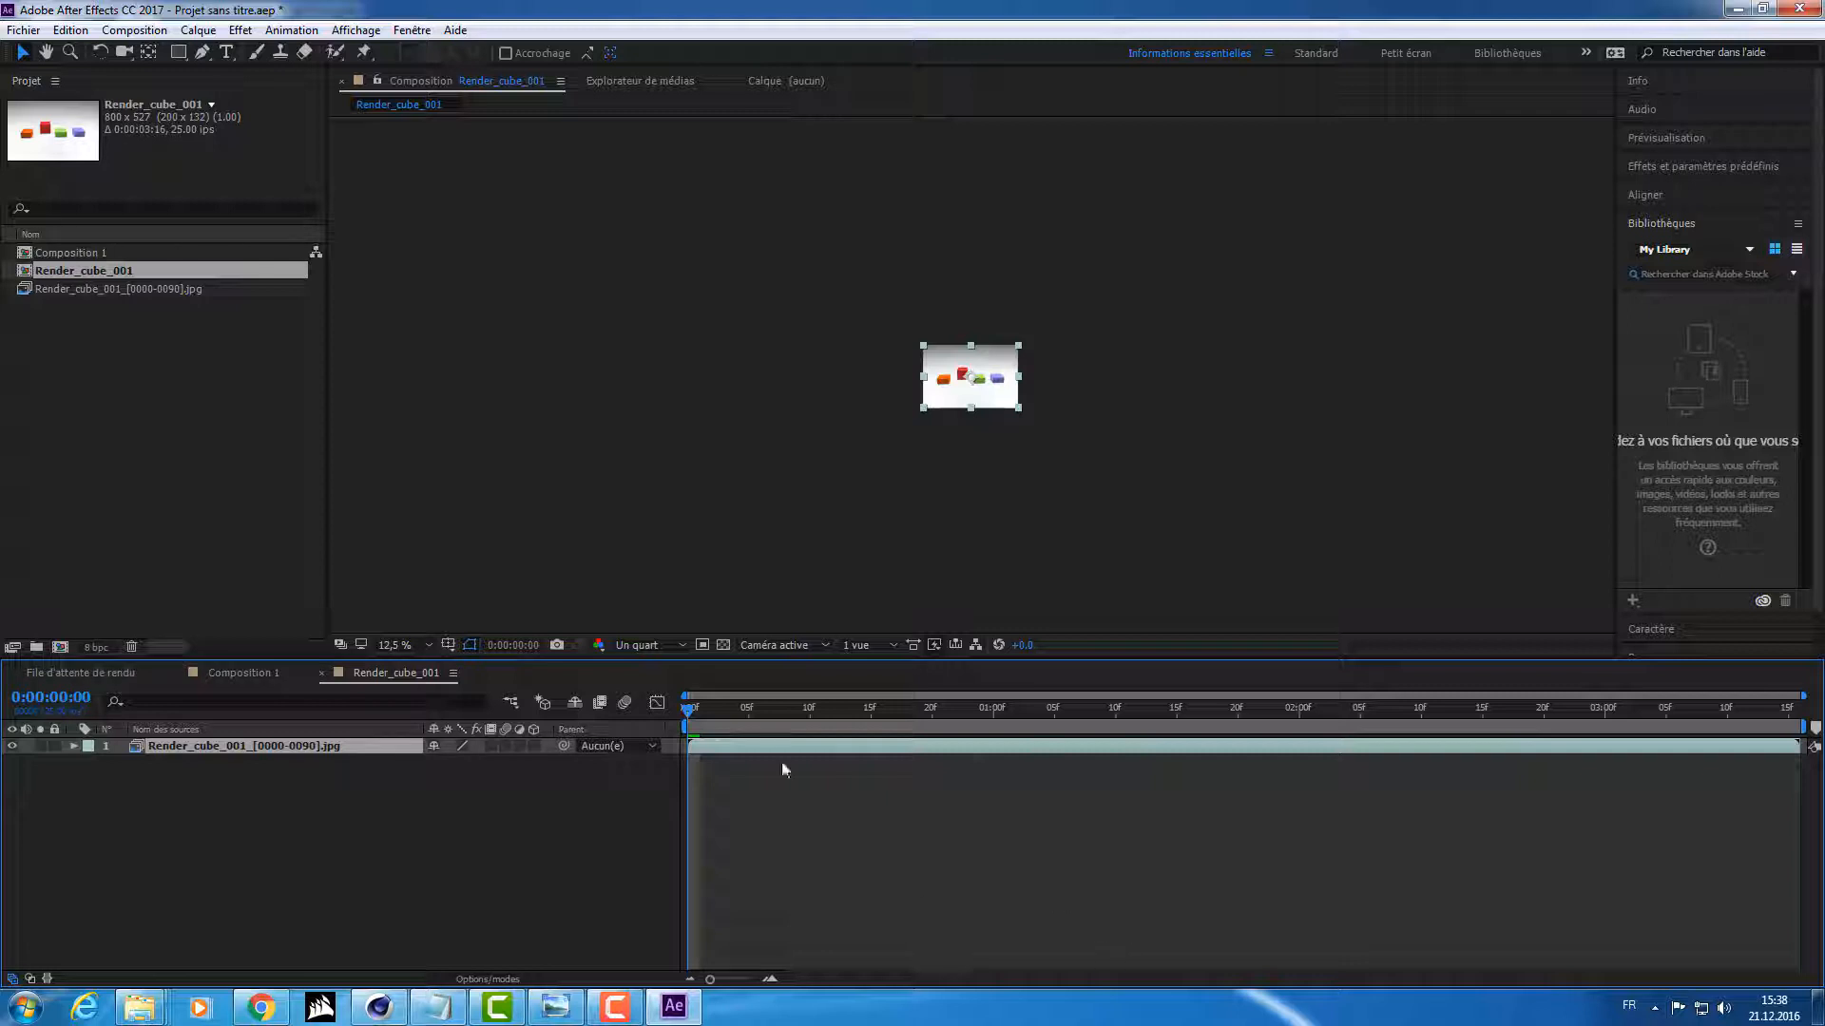
scroll(1008, 413, "up", 6)
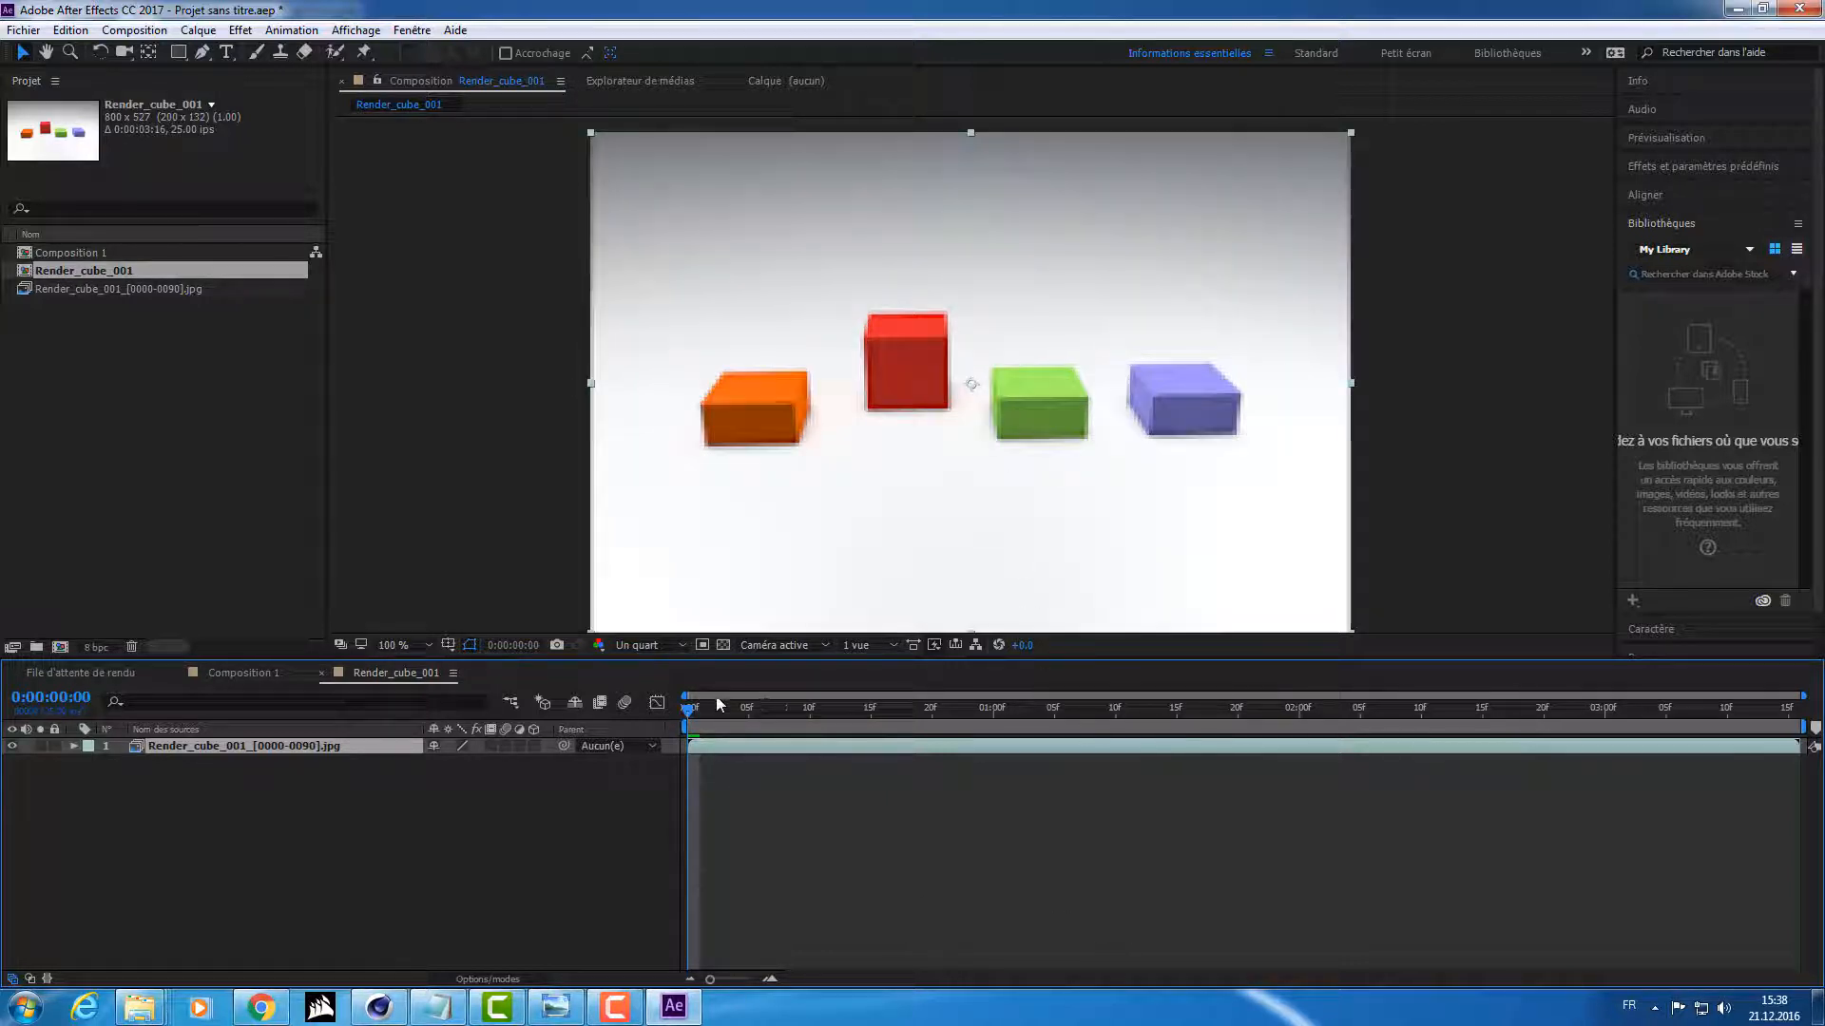
Step: Scrub through the cube animation to its end, dismissing the error alert, to check which frames contain an image
left_click_drag(1785, 713, 1107, 715)
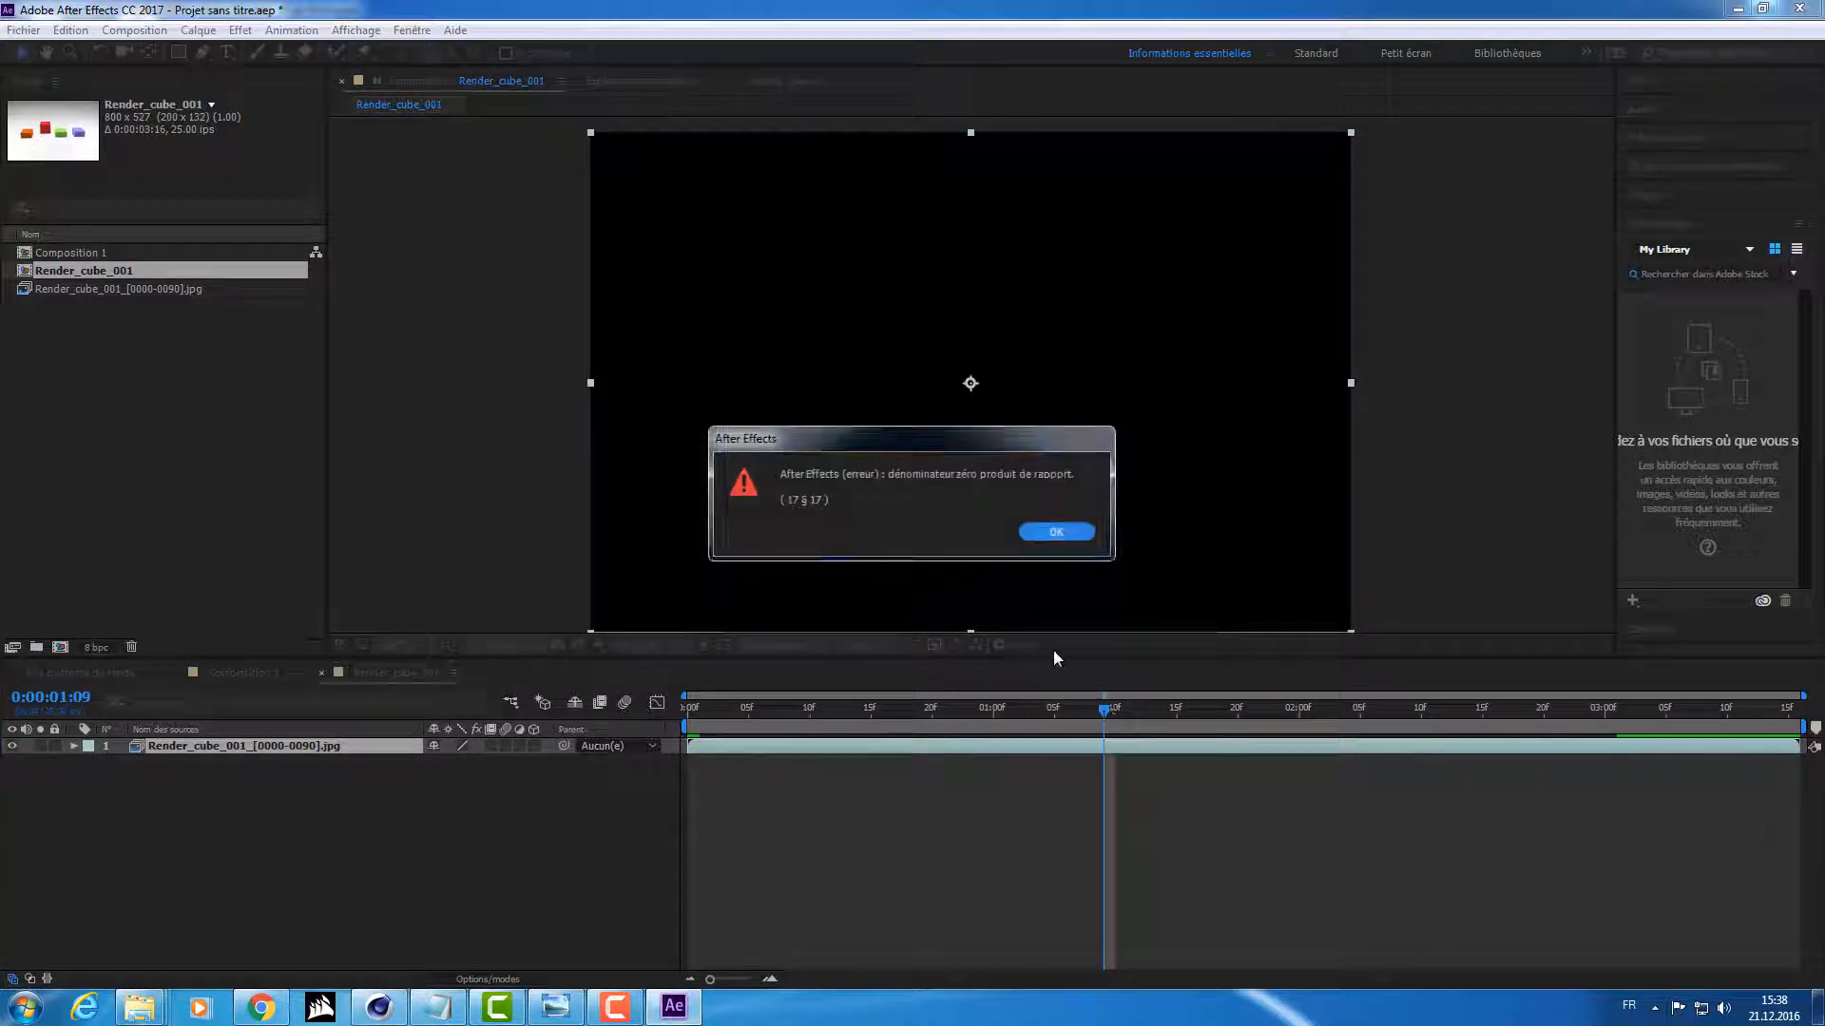
left_click(1056, 531)
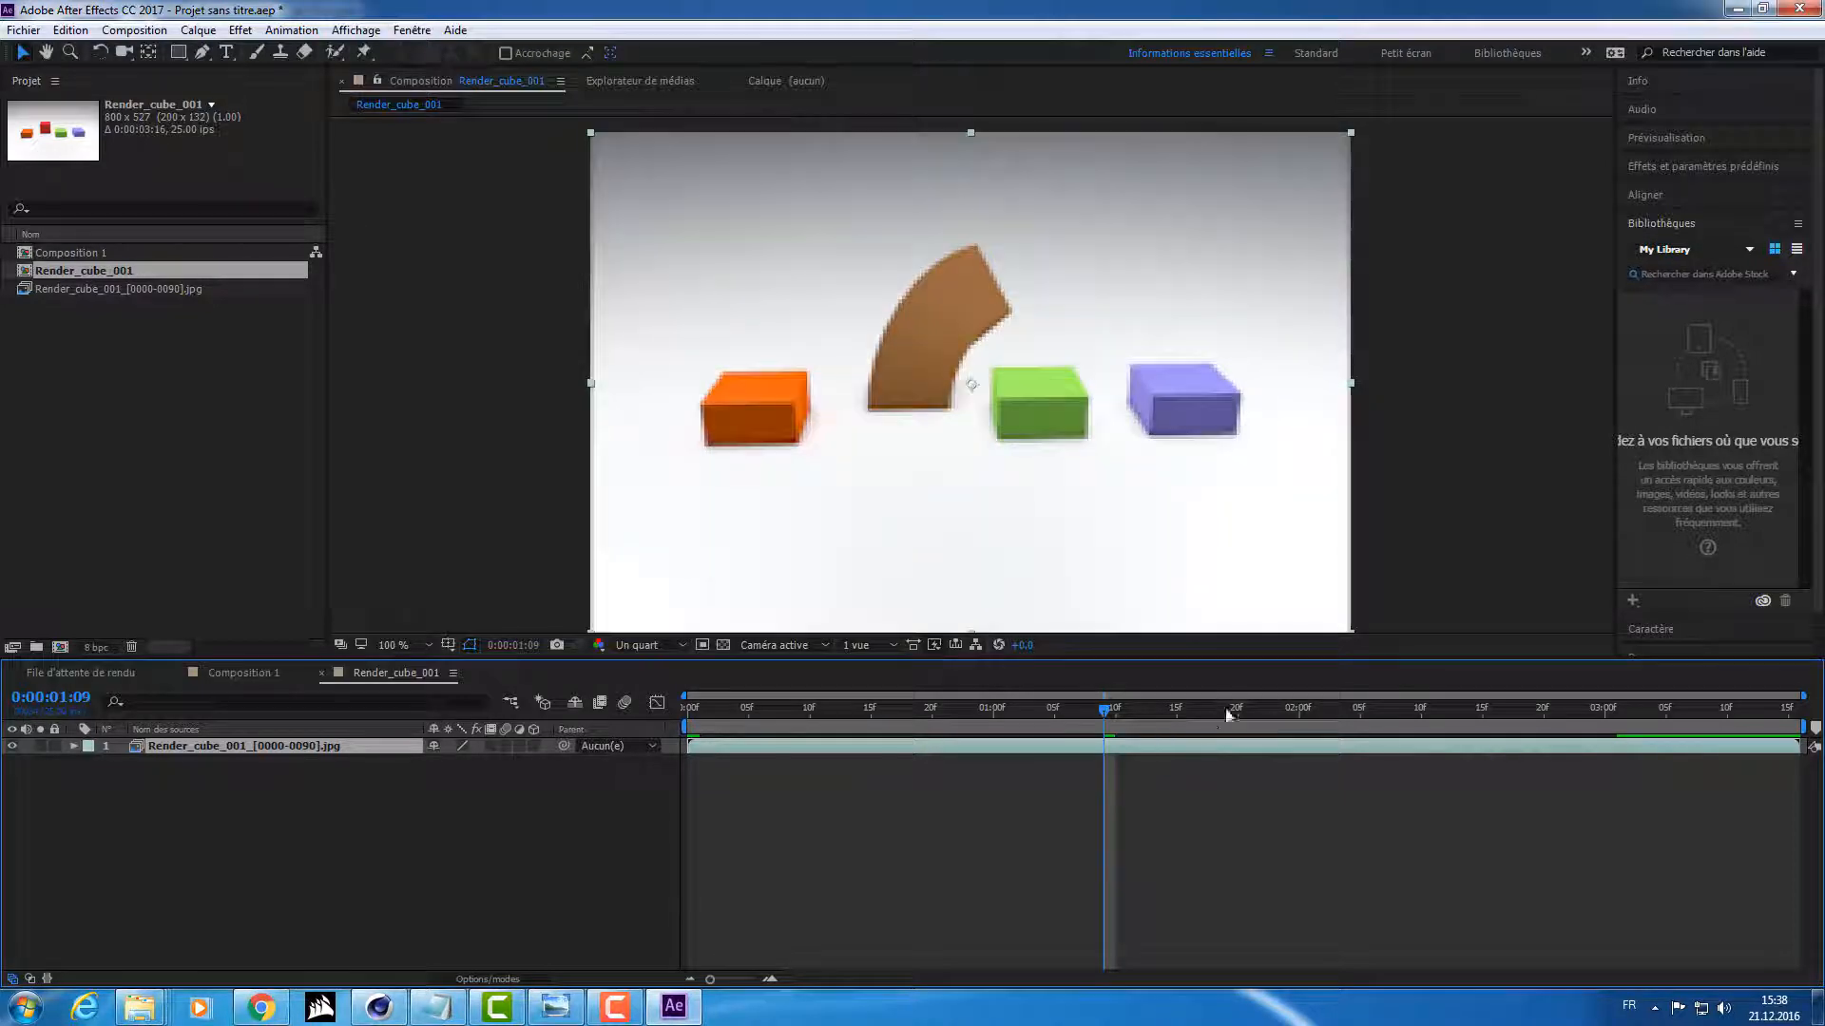
left_click_drag(1223, 715, 1553, 699)
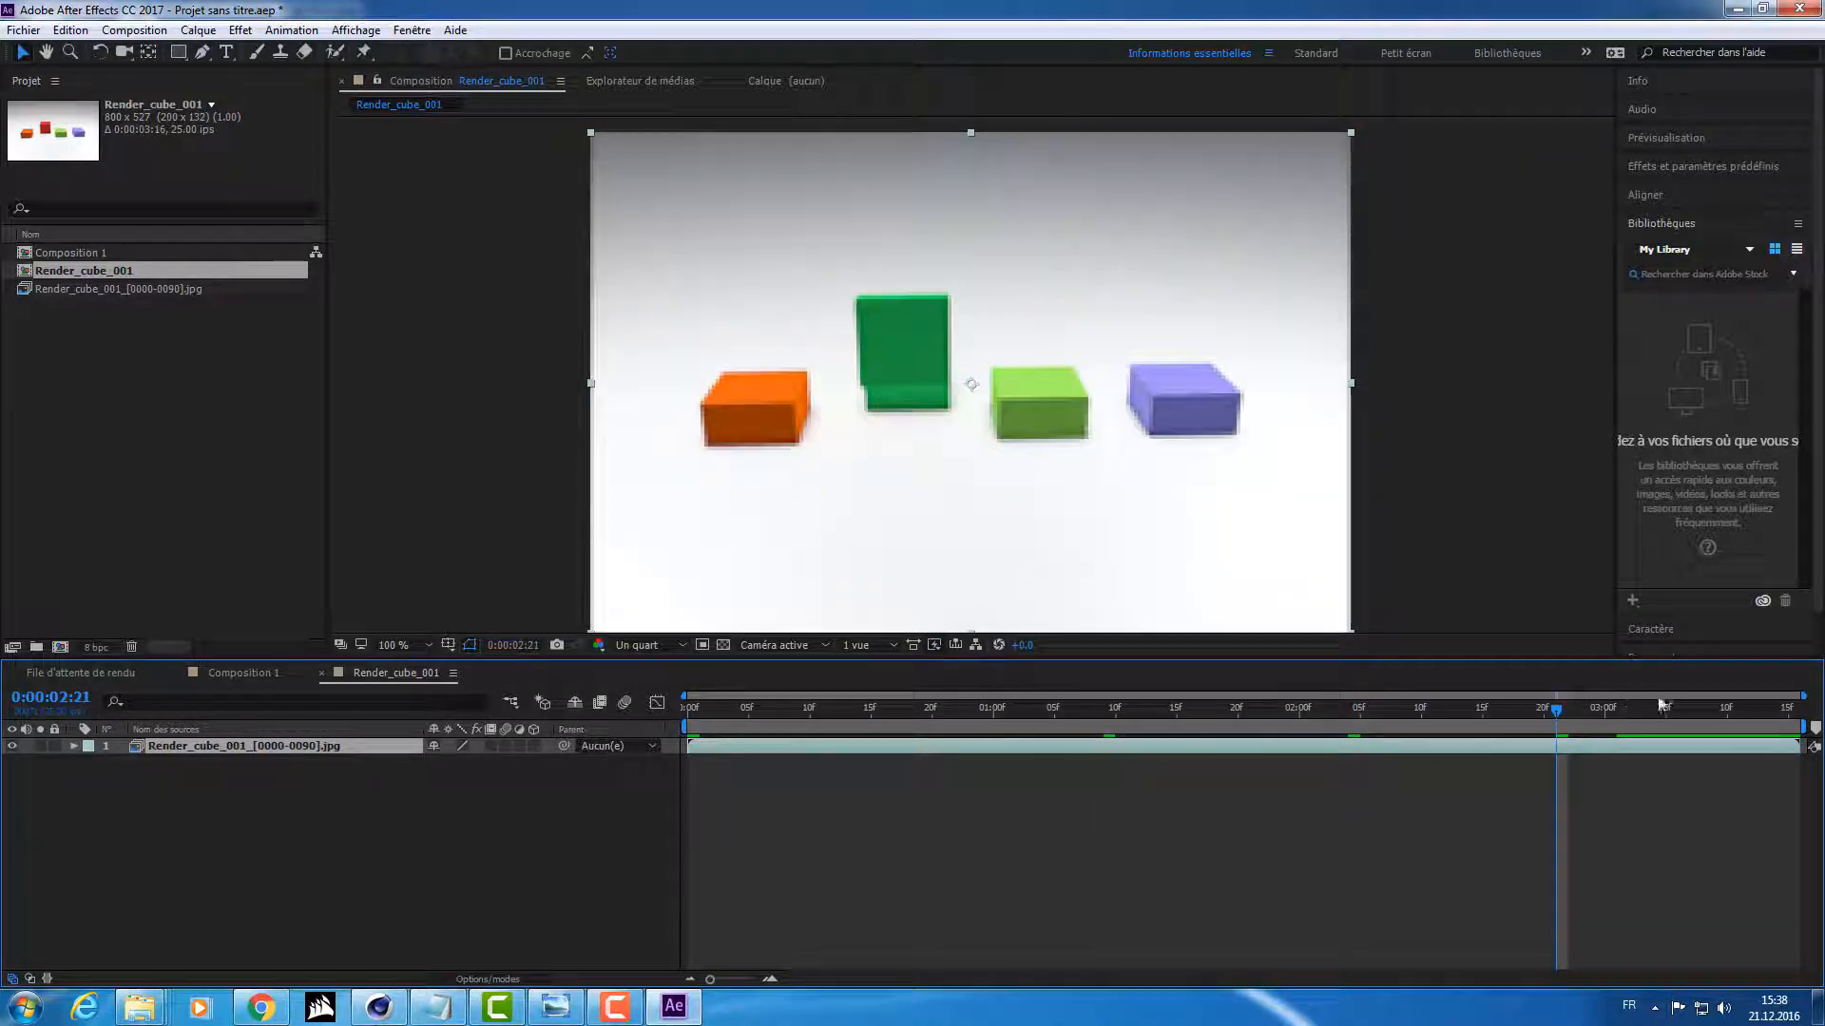
left_click_drag(1720, 707, 1817, 719)
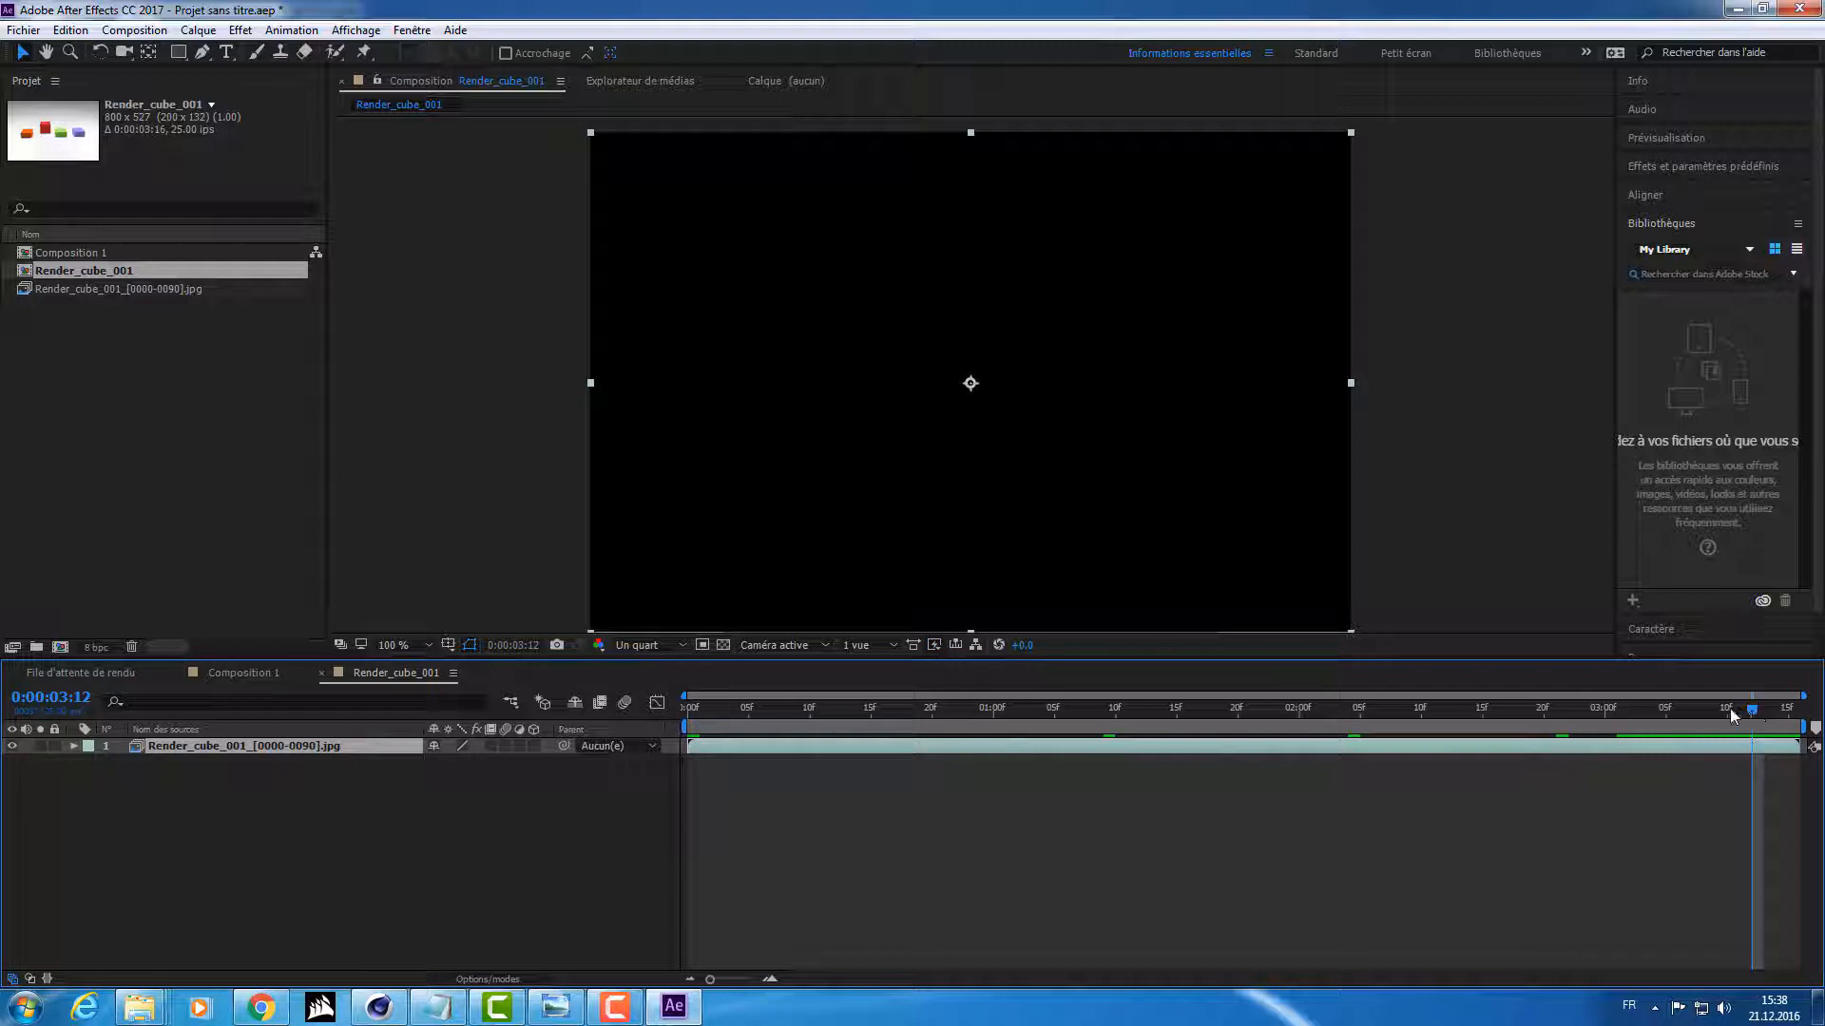
Step: Trim the end of the sequence layer at 0:00:03:01 and scrub back to 0:00:01:03
mouse_move(1639, 709)
left_mouse_down()
mouse_move(1534, 709)
mouse_move(1632, 708)
mouse_move(1619, 722)
left_mouse_up()
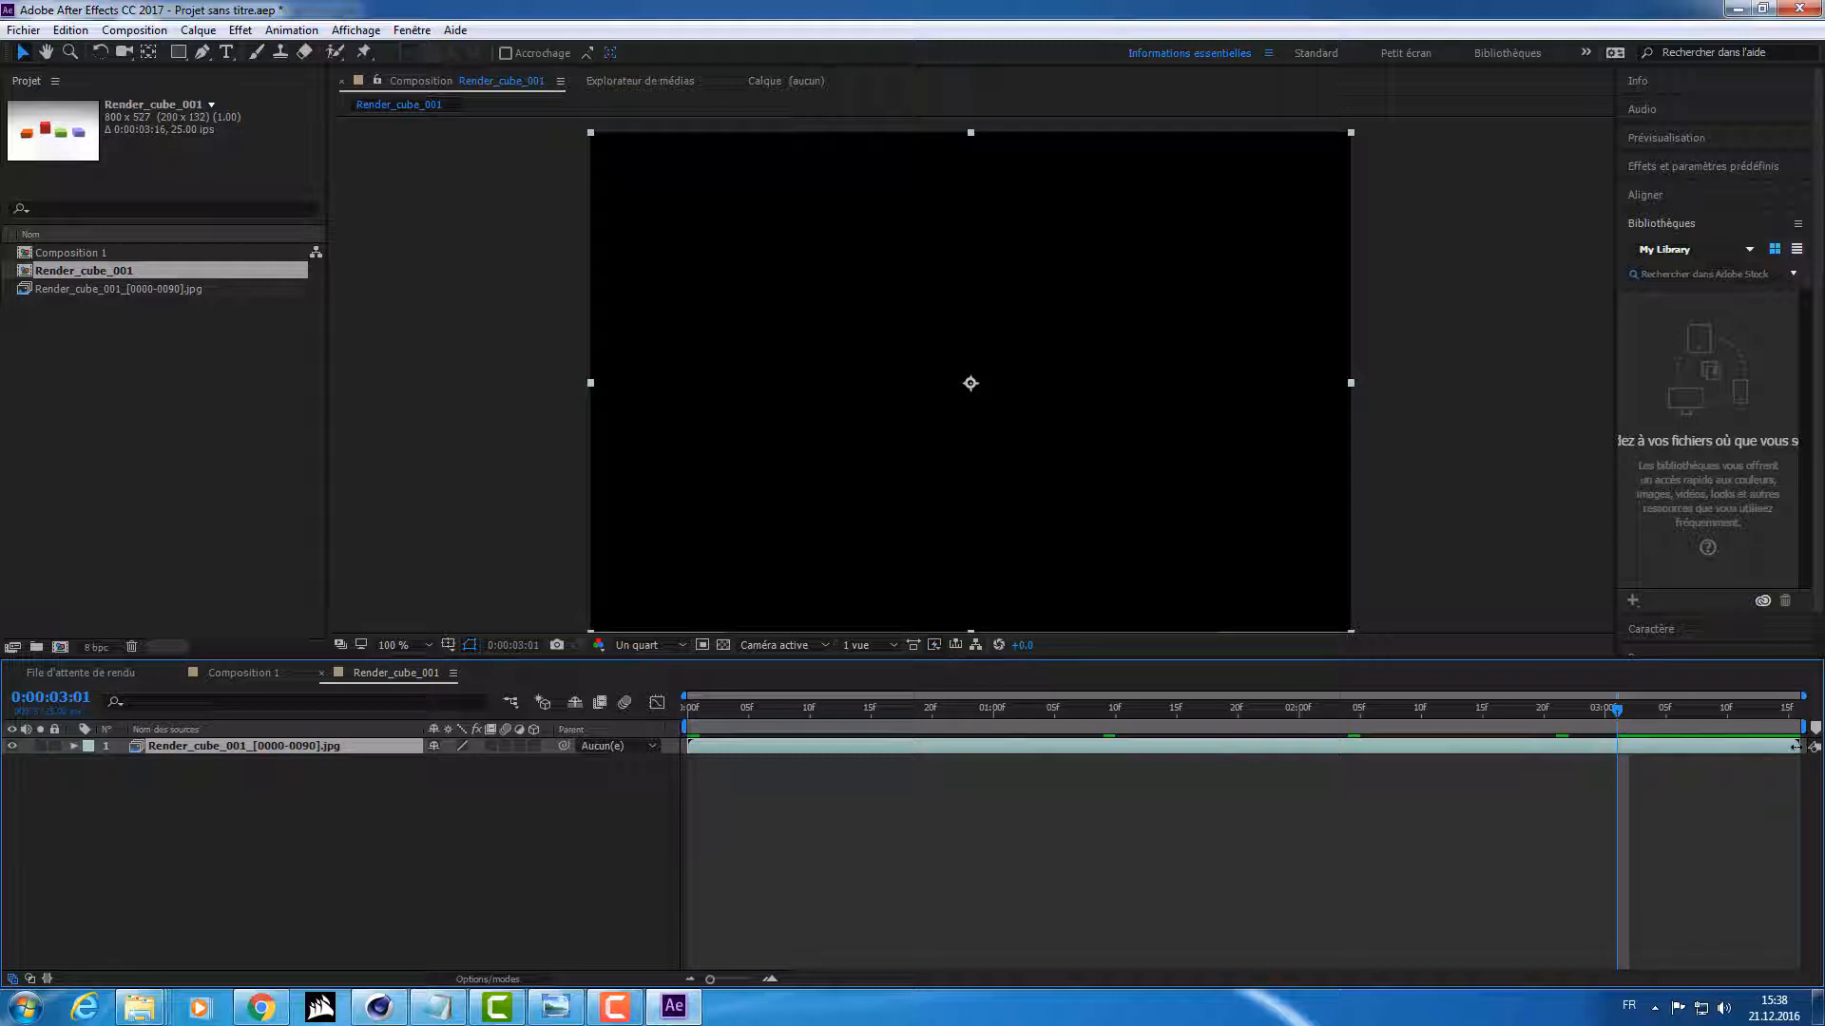
left_click_drag(1795, 746, 1615, 743)
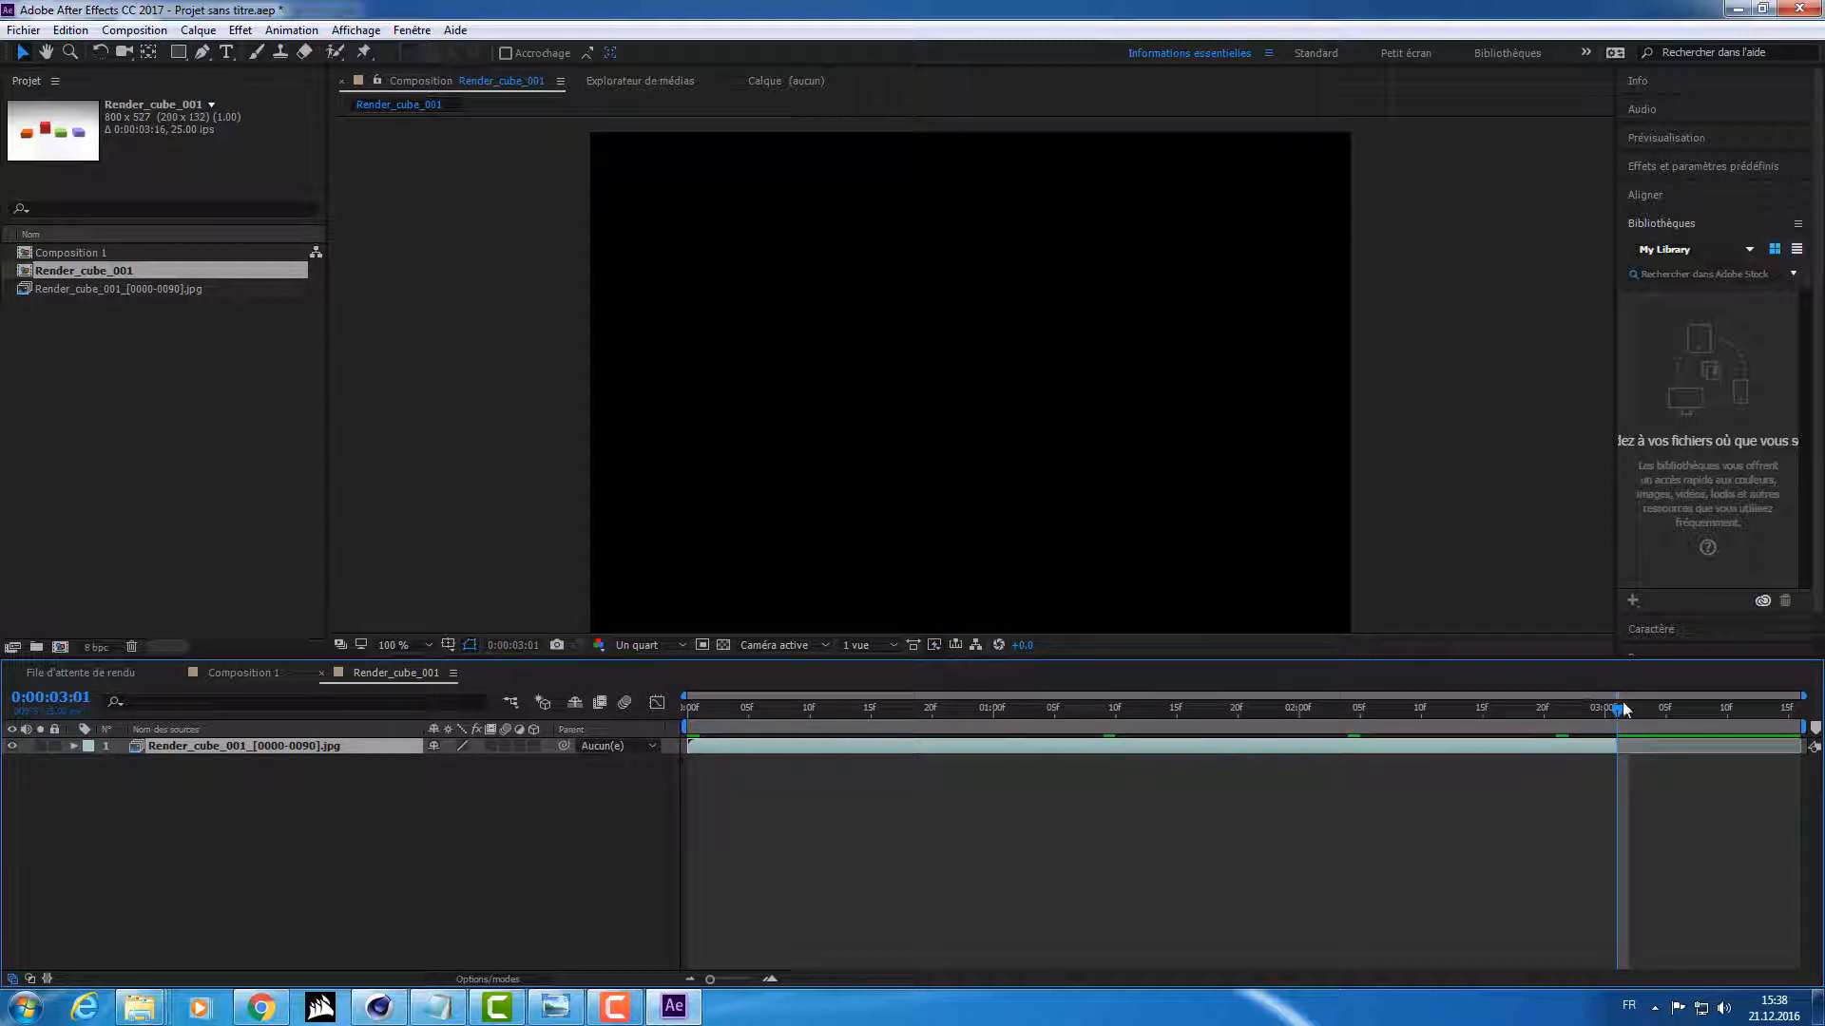
left_click_drag(1623, 708, 1030, 720)
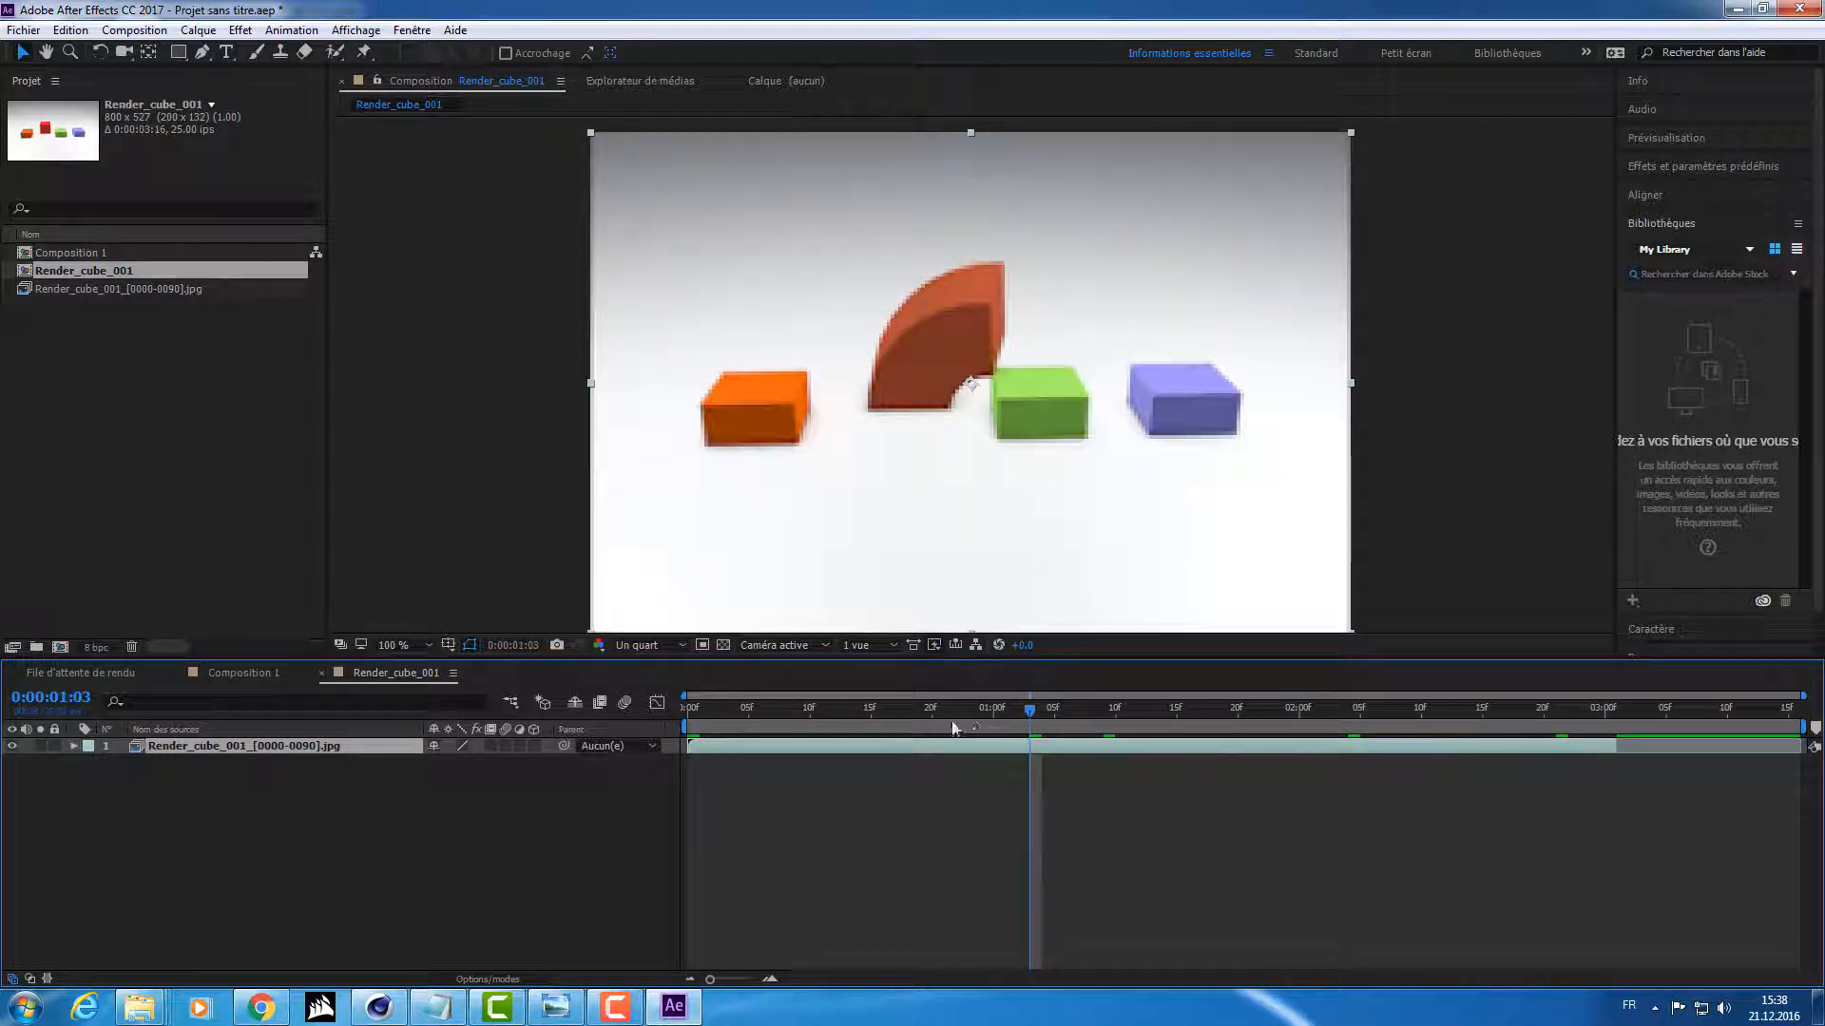
Step: Switch the composition's time display from timecode to frame numbers
left_click(506, 646, "ctrl")
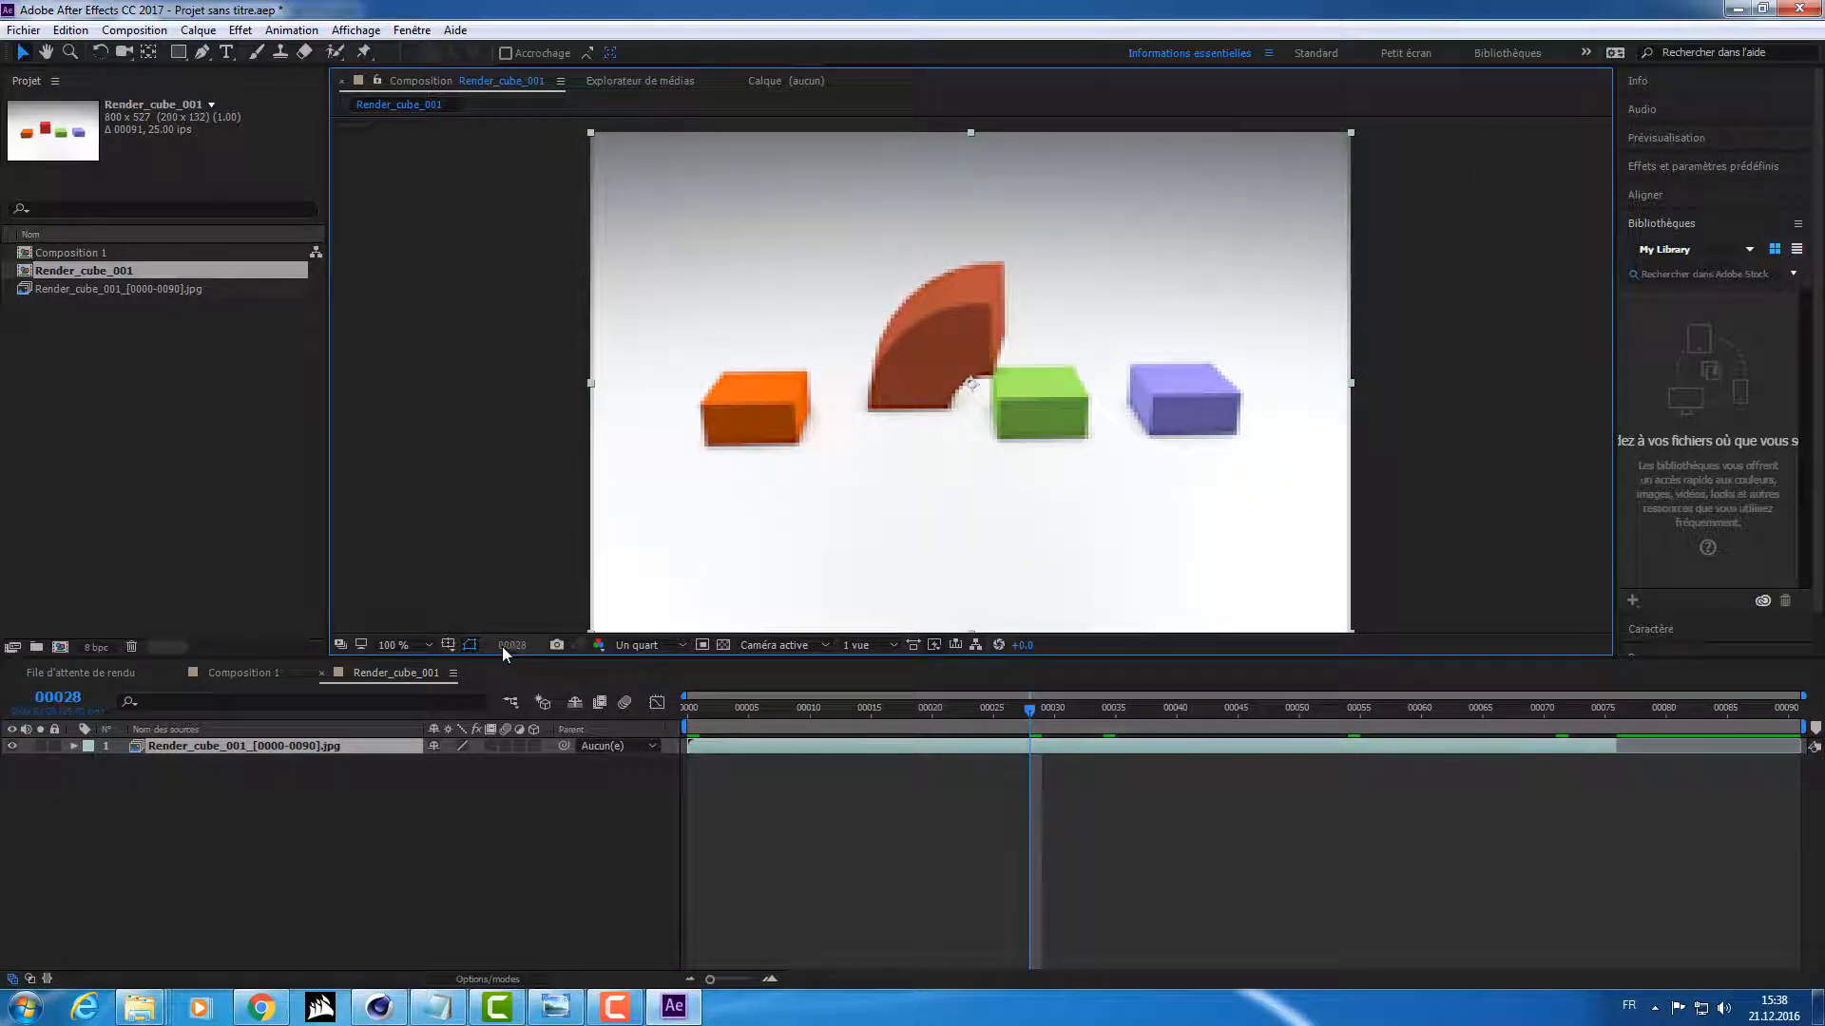
left_click(513, 646, "ctrl")
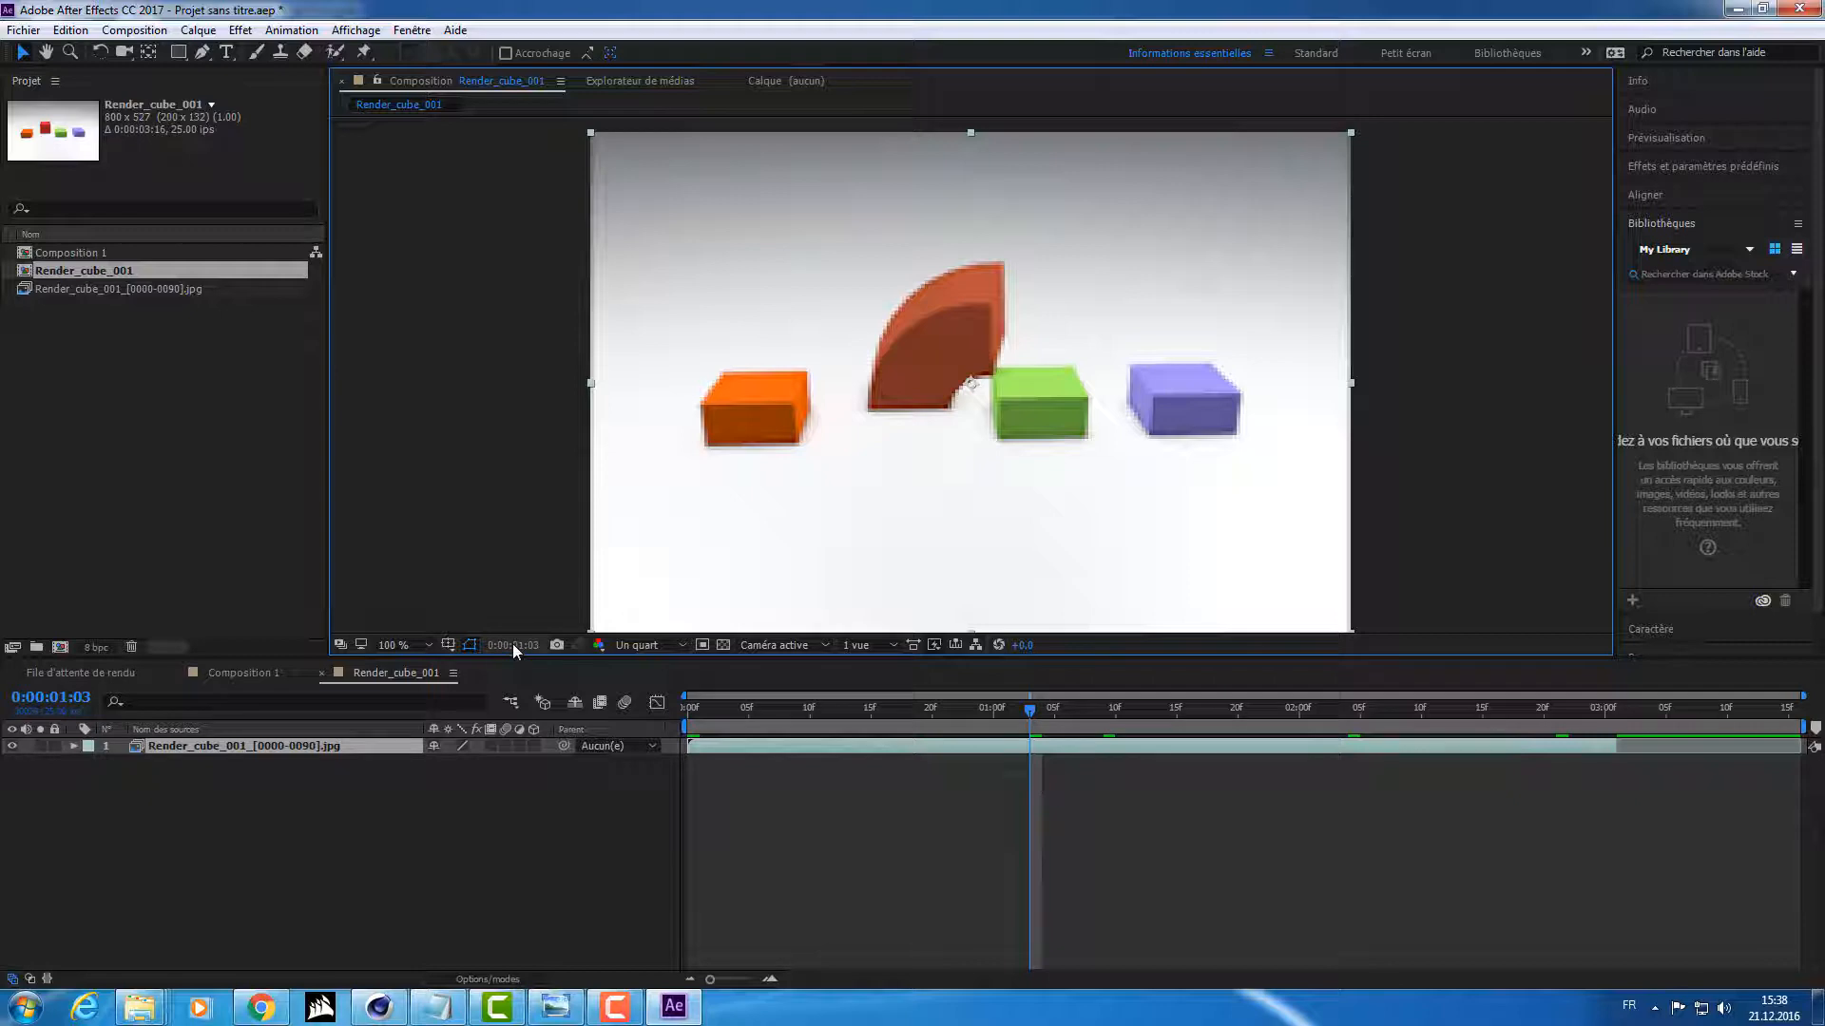
left_click(513, 645, "ctrl")
left_click(513, 645, "ctrl")
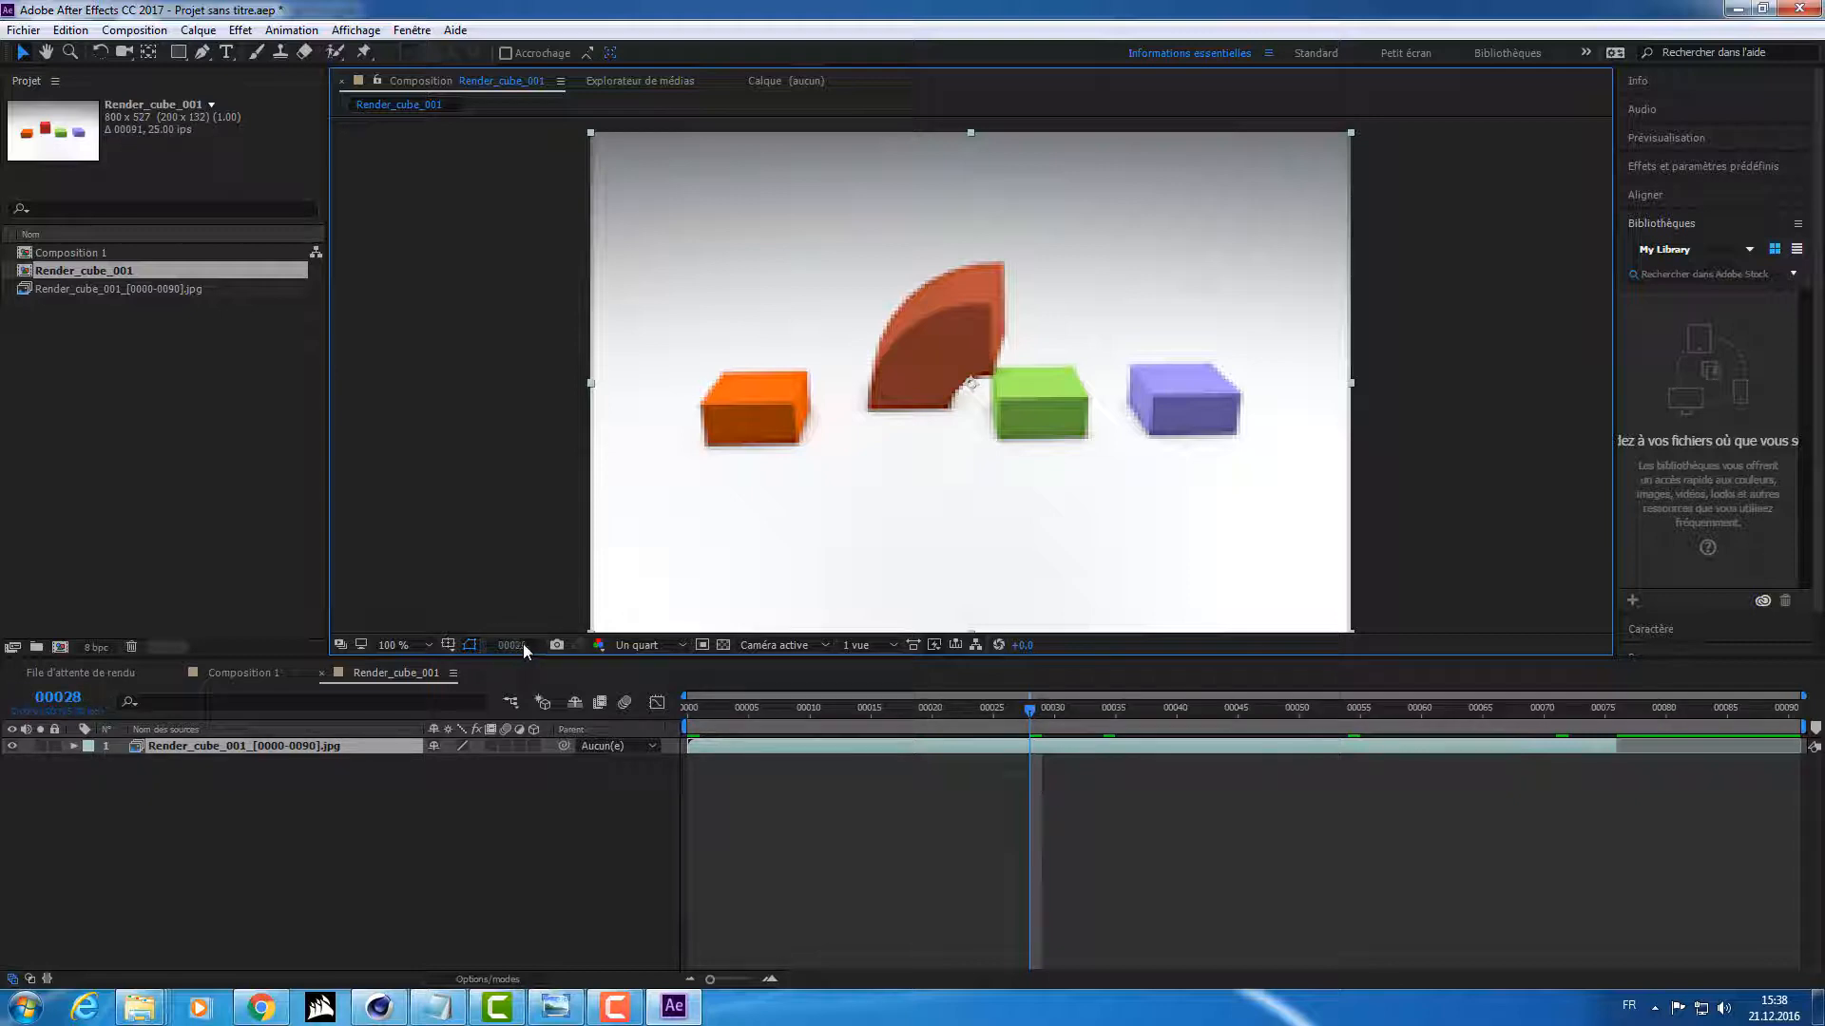
Step: Go to frame 00075 in the composition and deselect the sequence layer
left_click(516, 645)
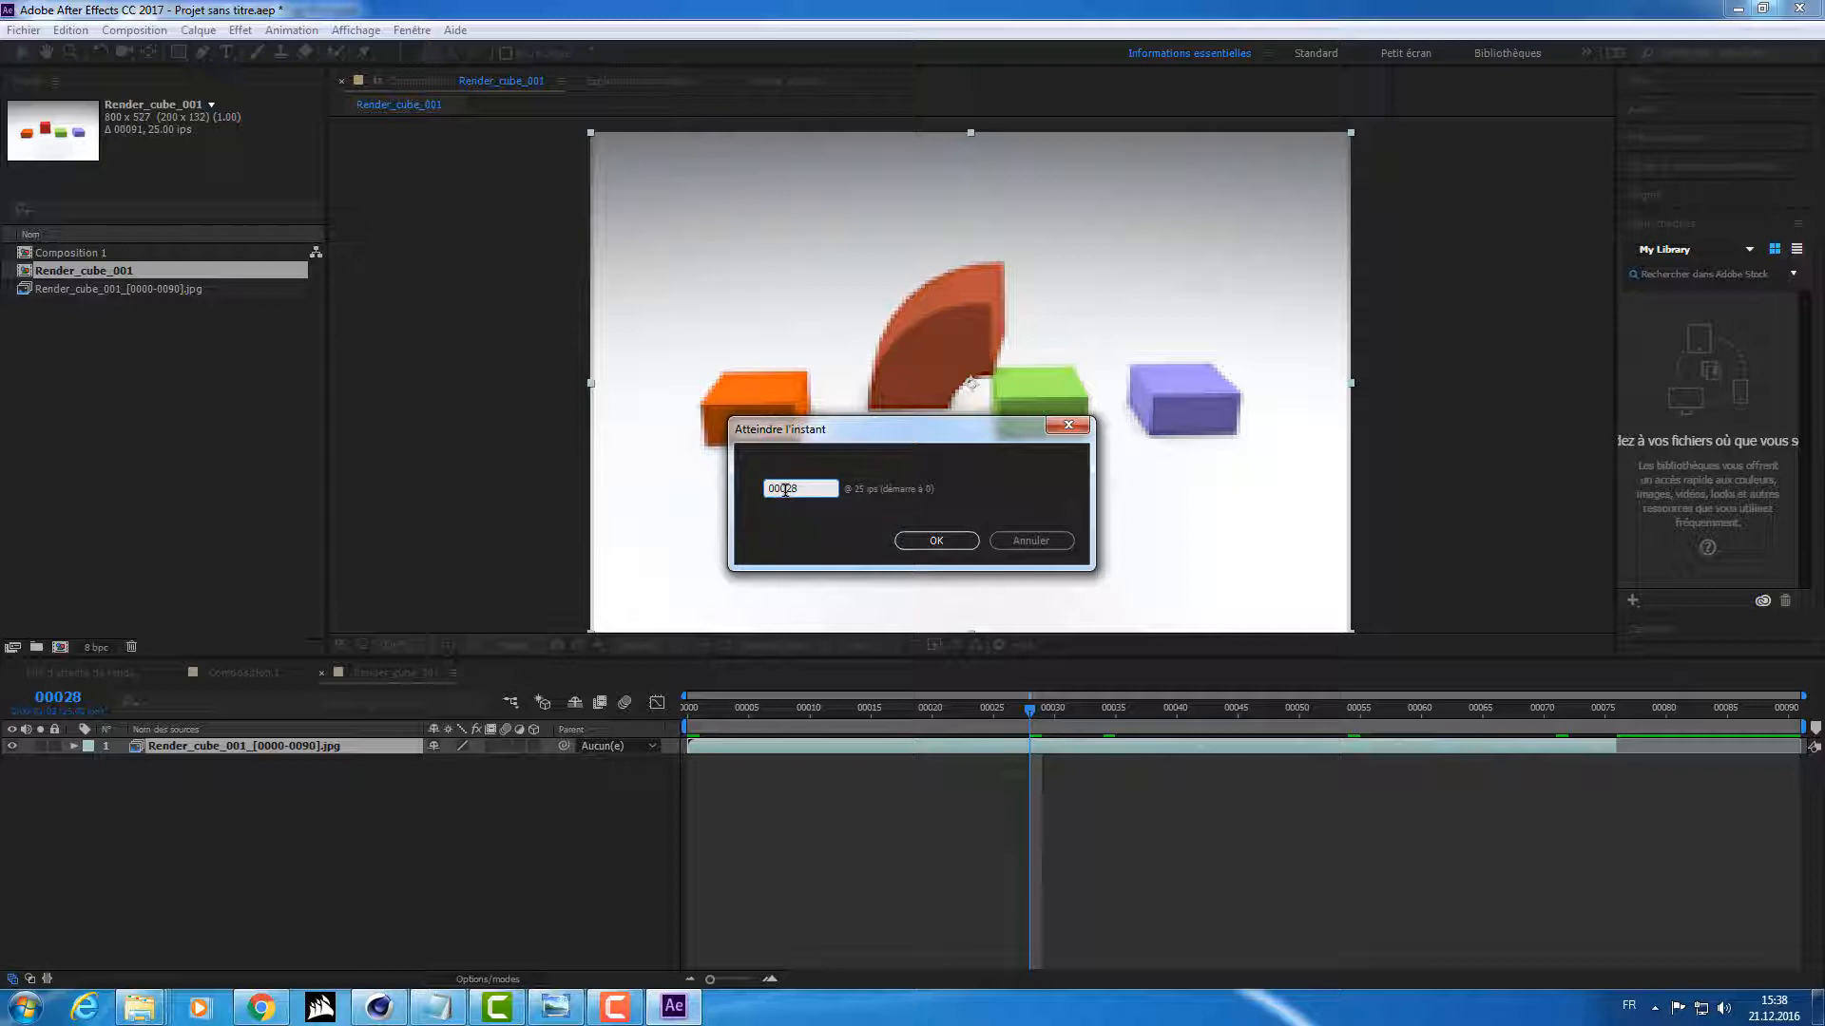
type("00075")
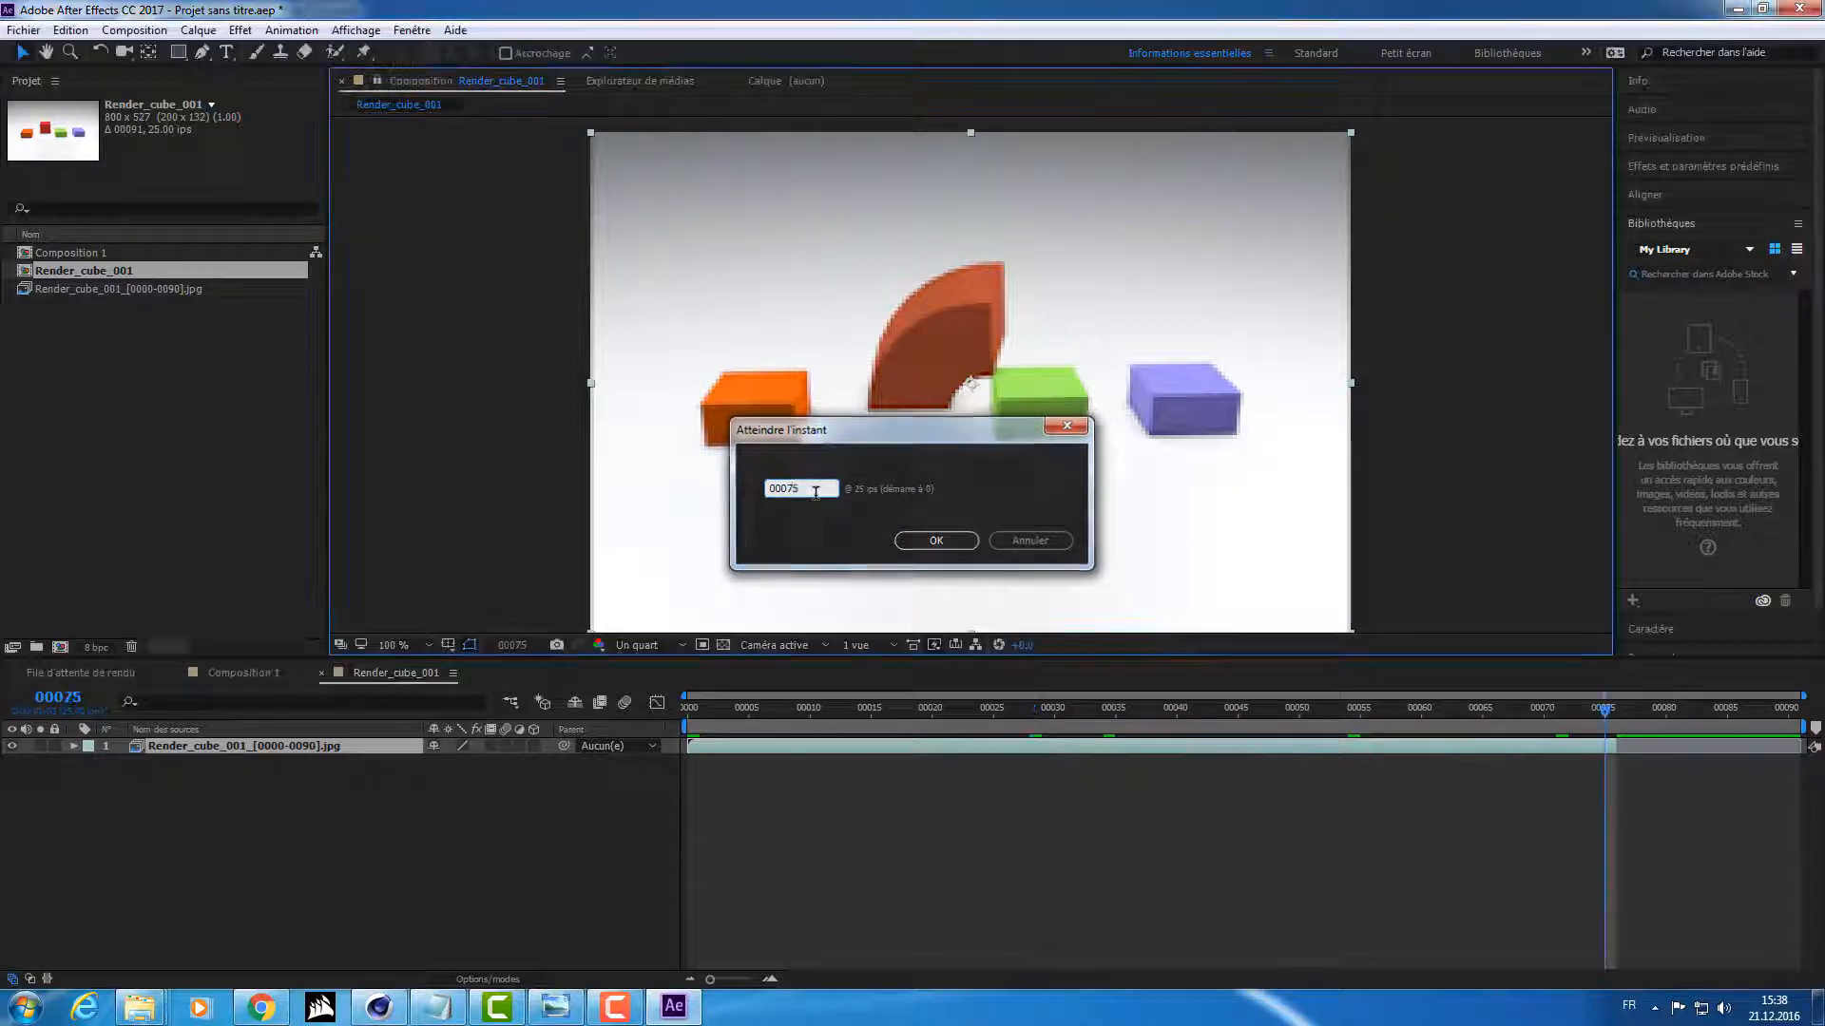
key("Return")
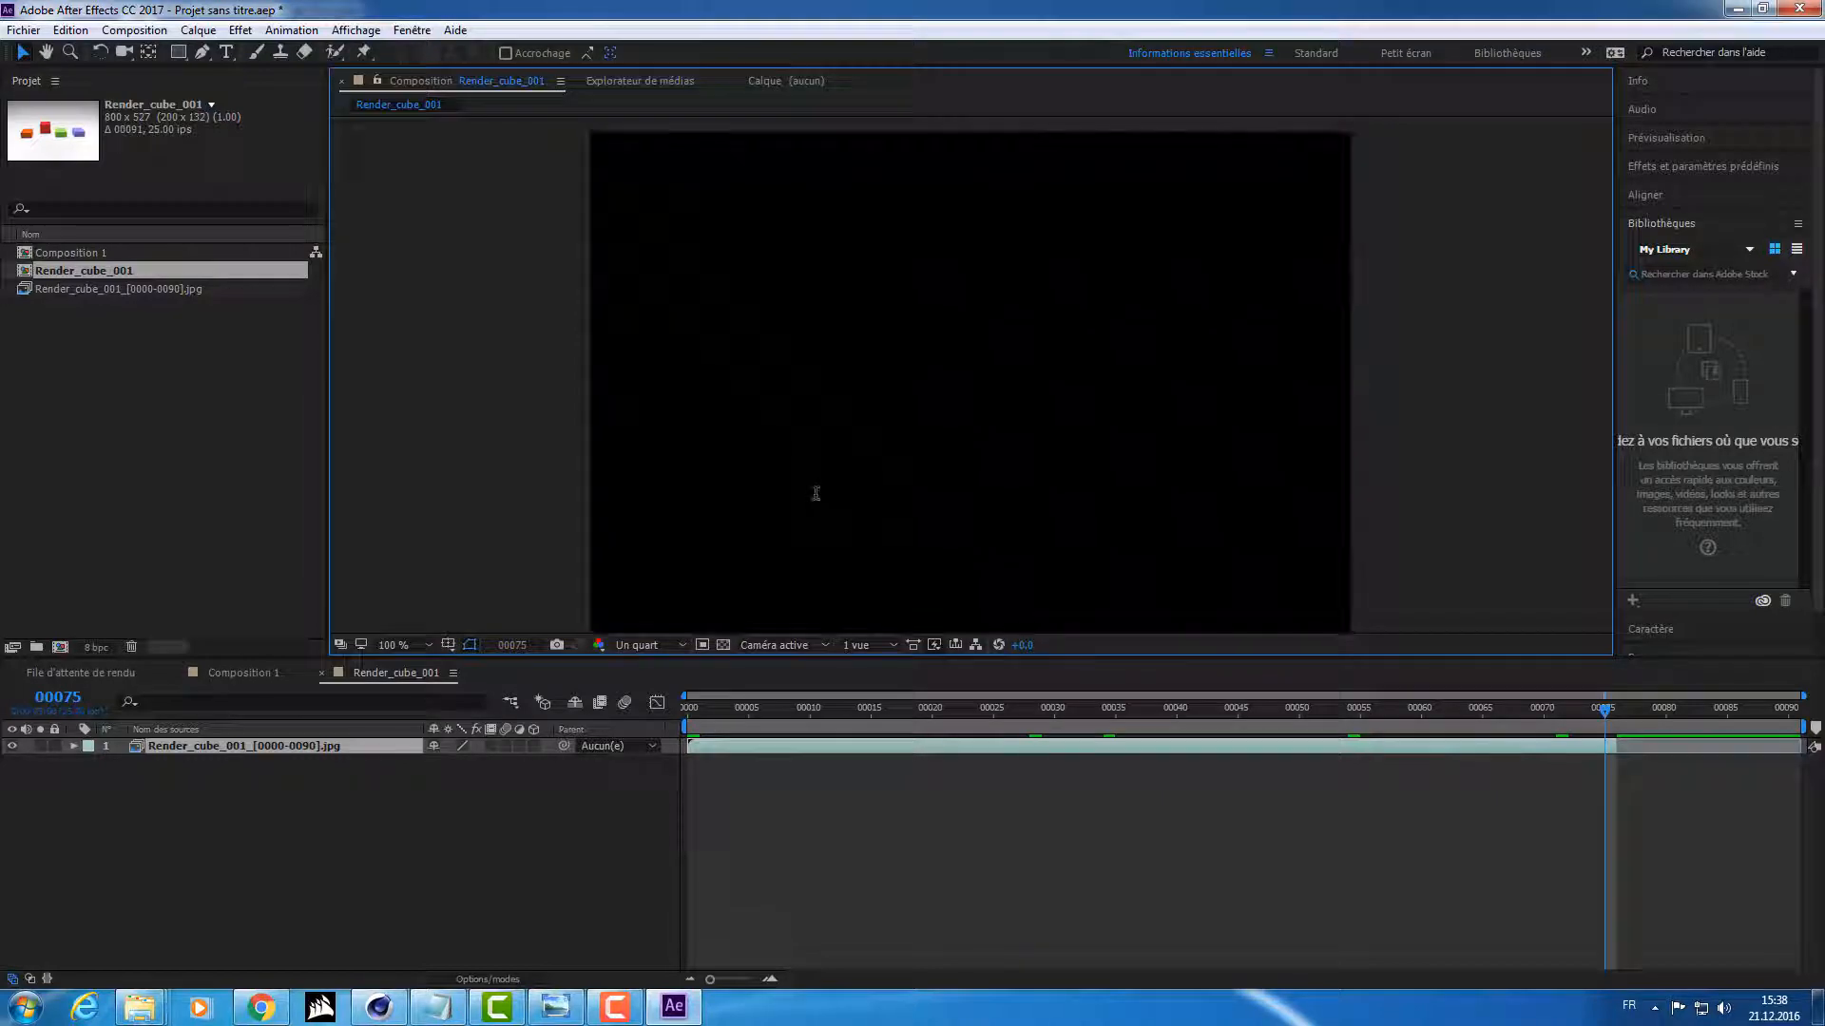
left_click(1606, 747)
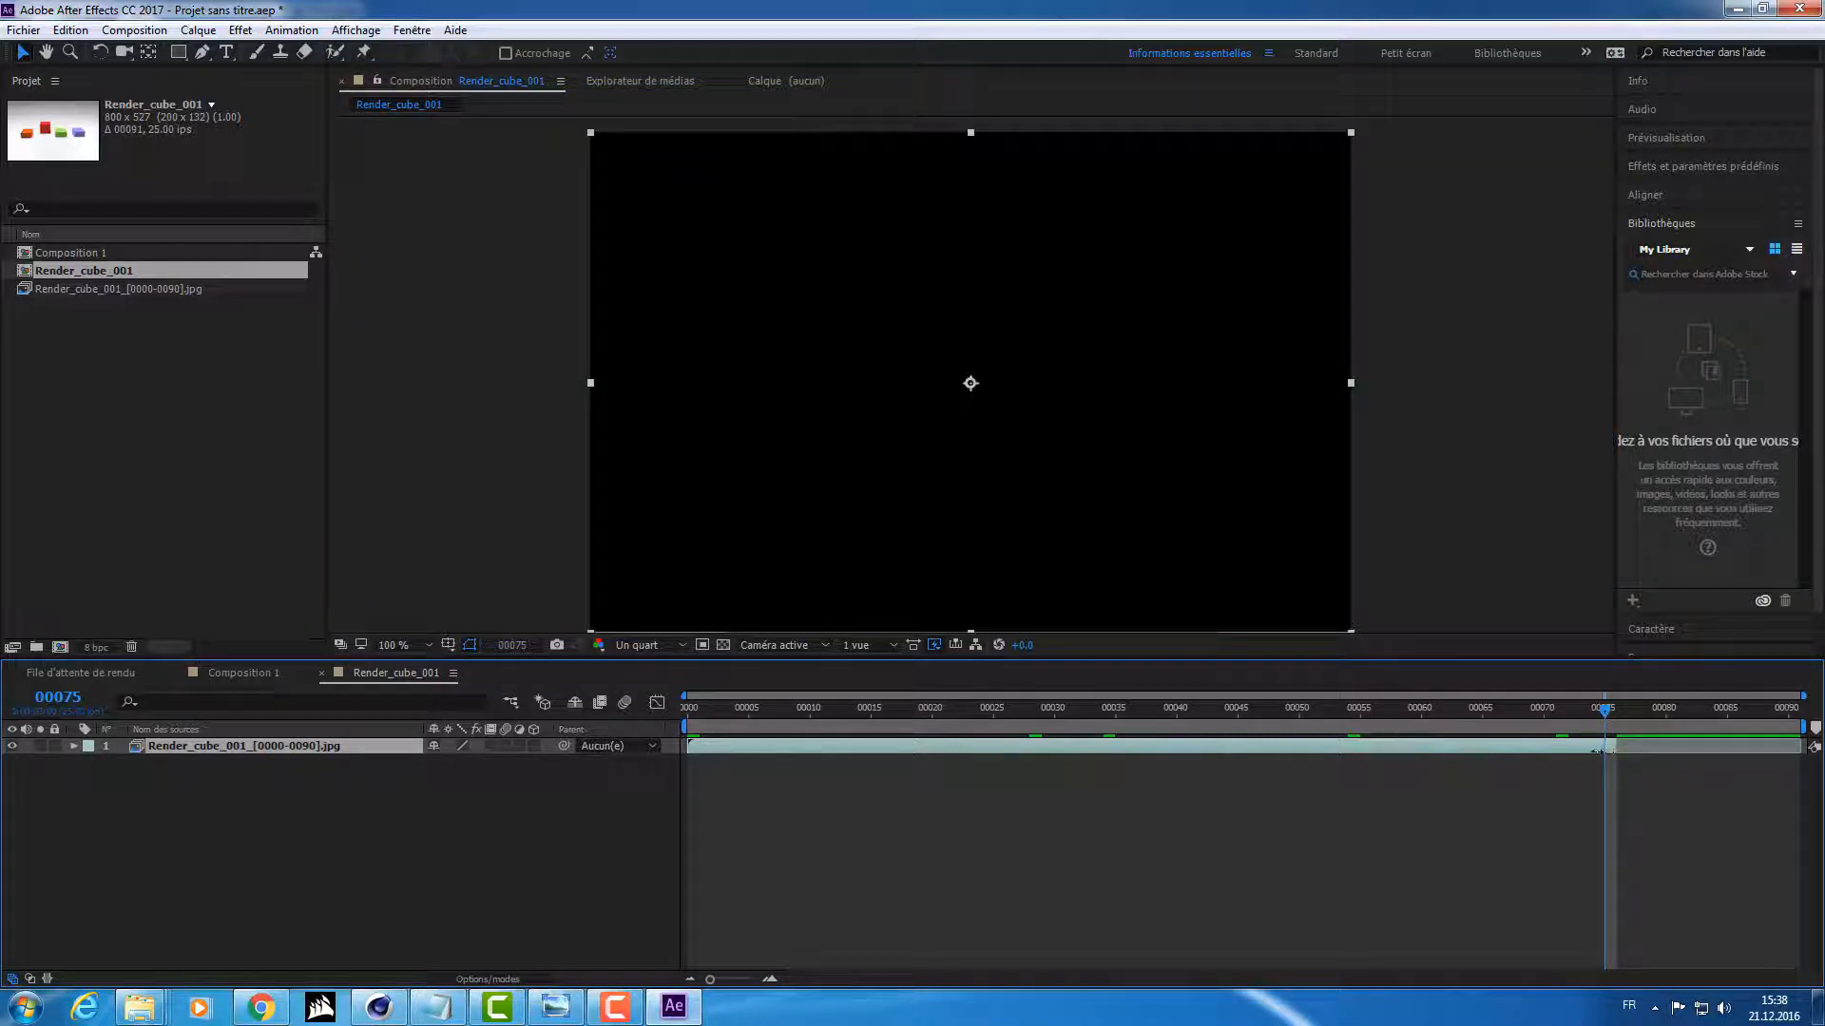
left_click(1511, 765)
left_click(209, 822)
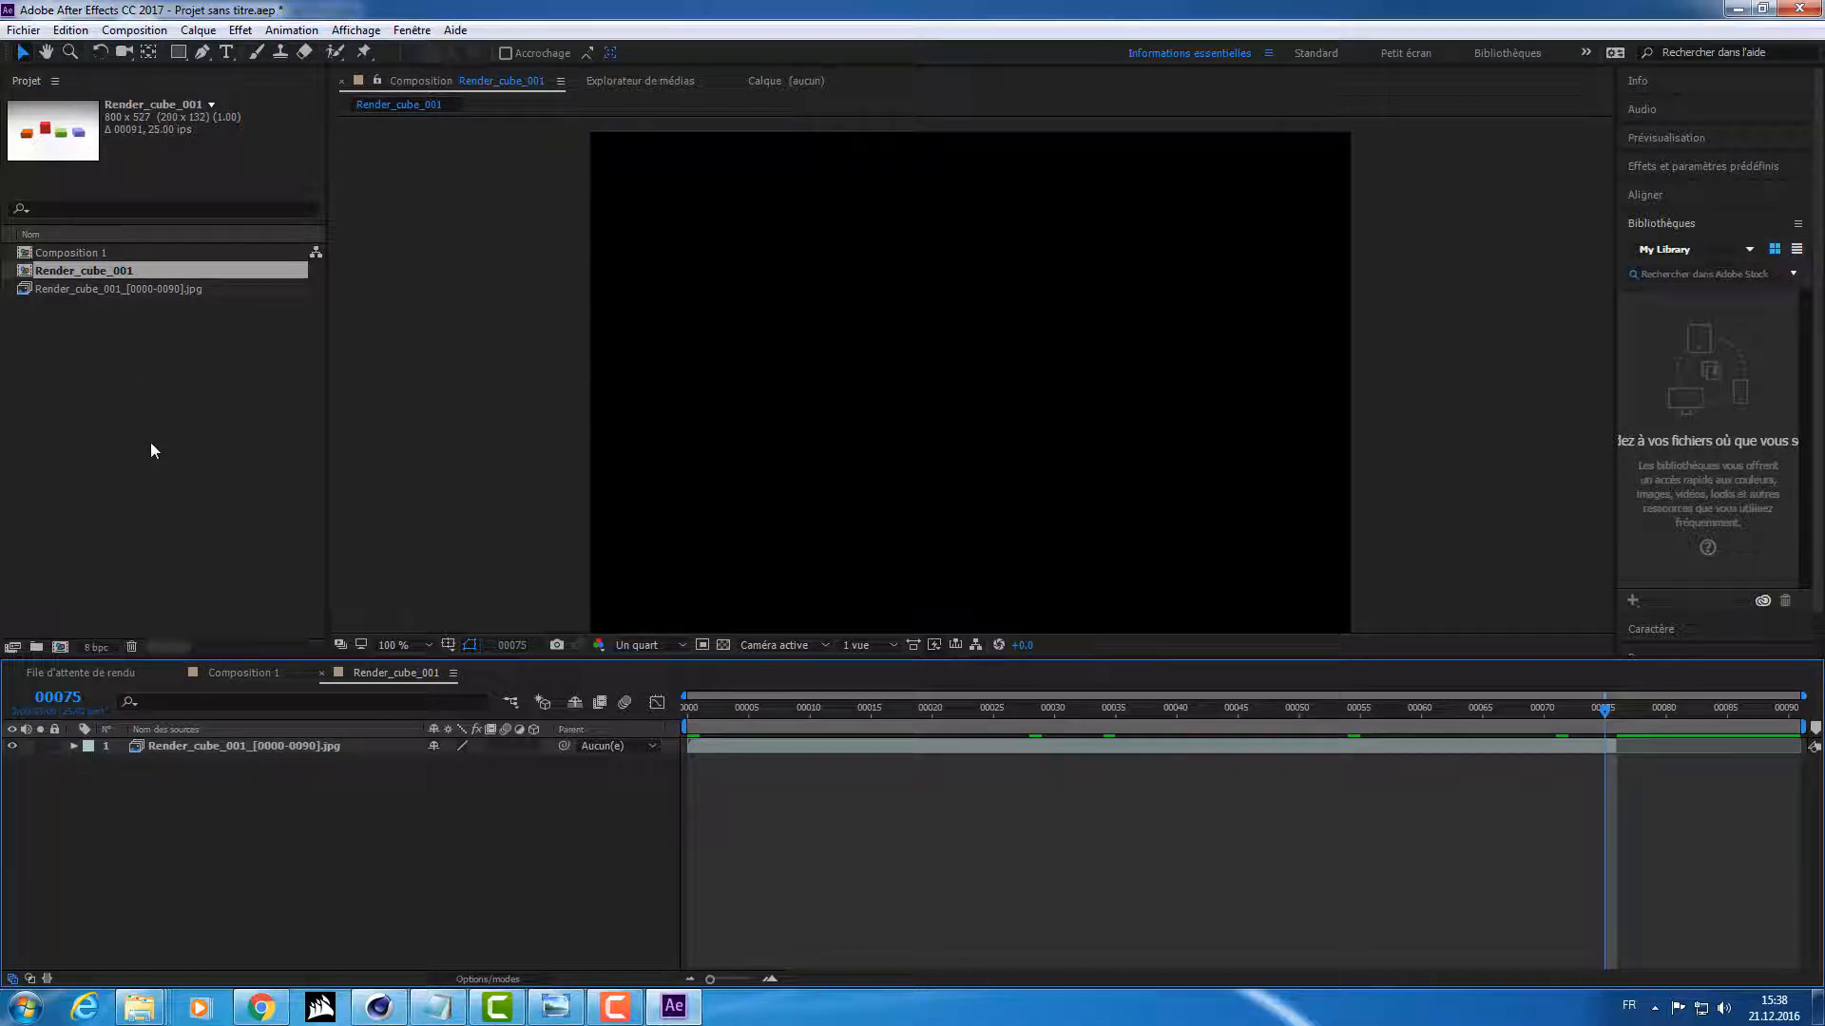
Step: Check the frame rate in the Render_cube_001 composition settings and leave them without changes
key("ctrl+k")
left_click(813, 501)
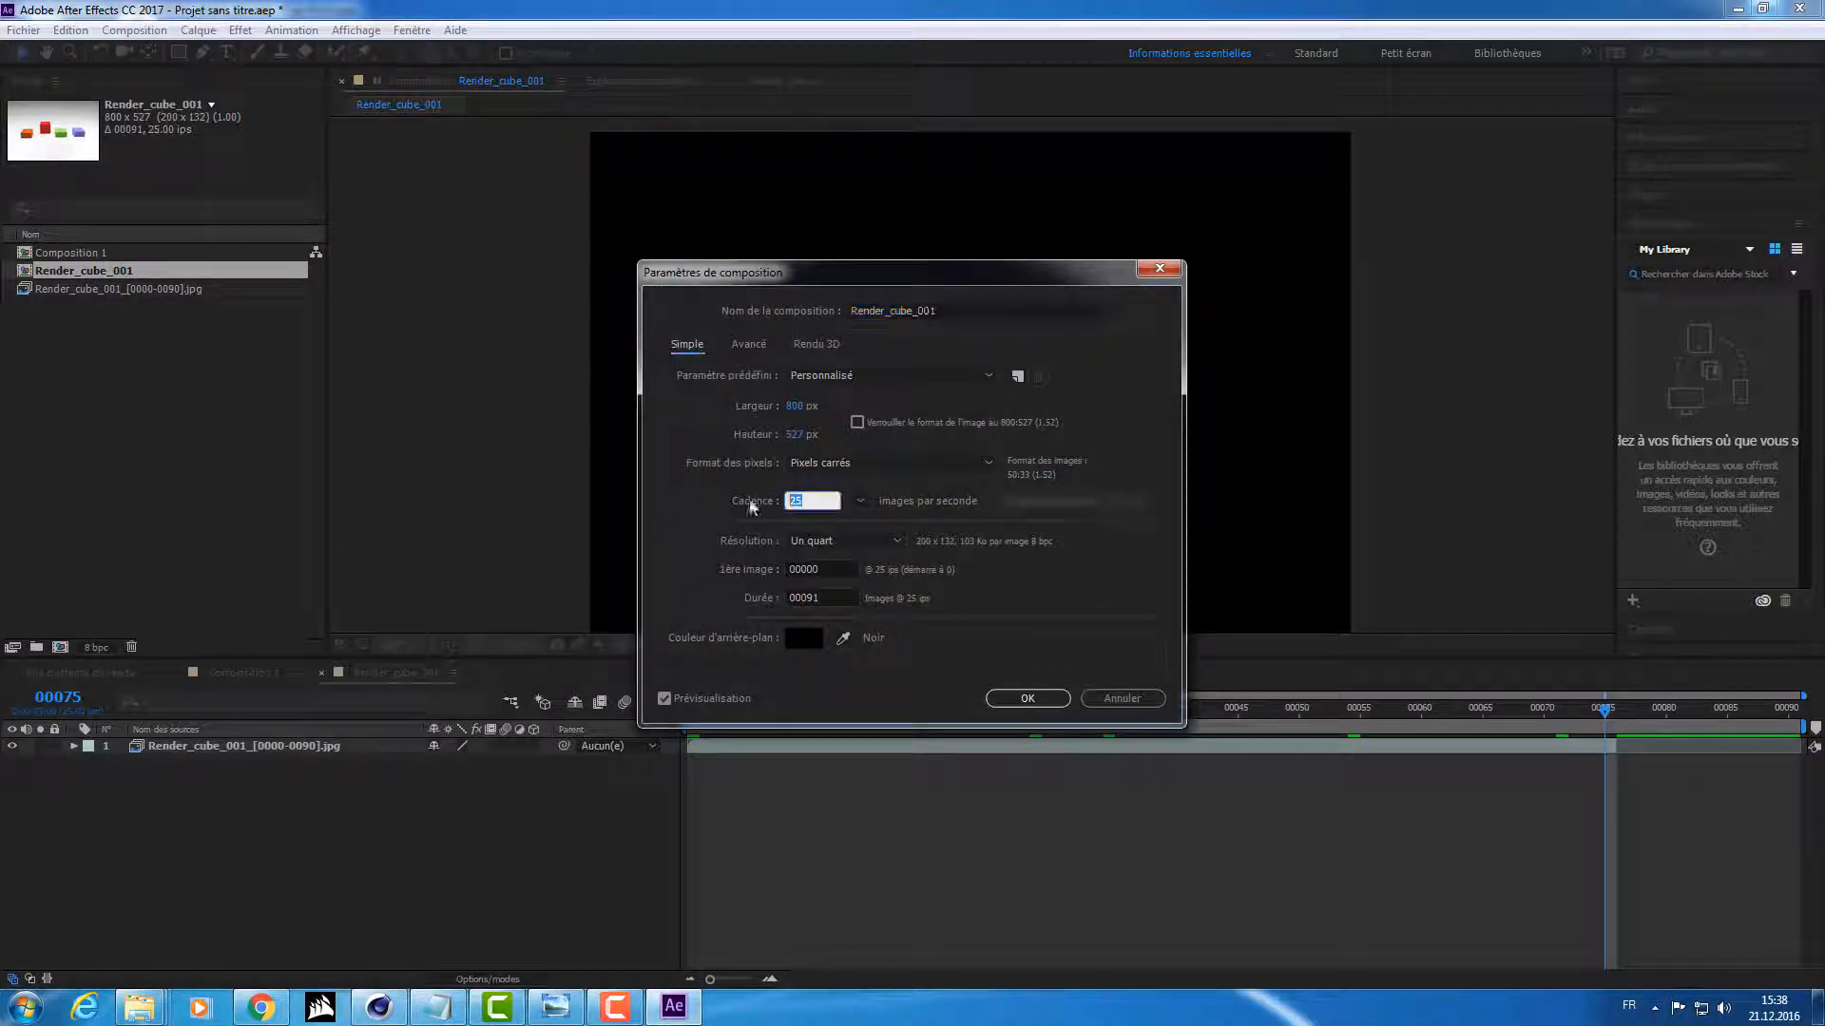
left_click(1107, 698)
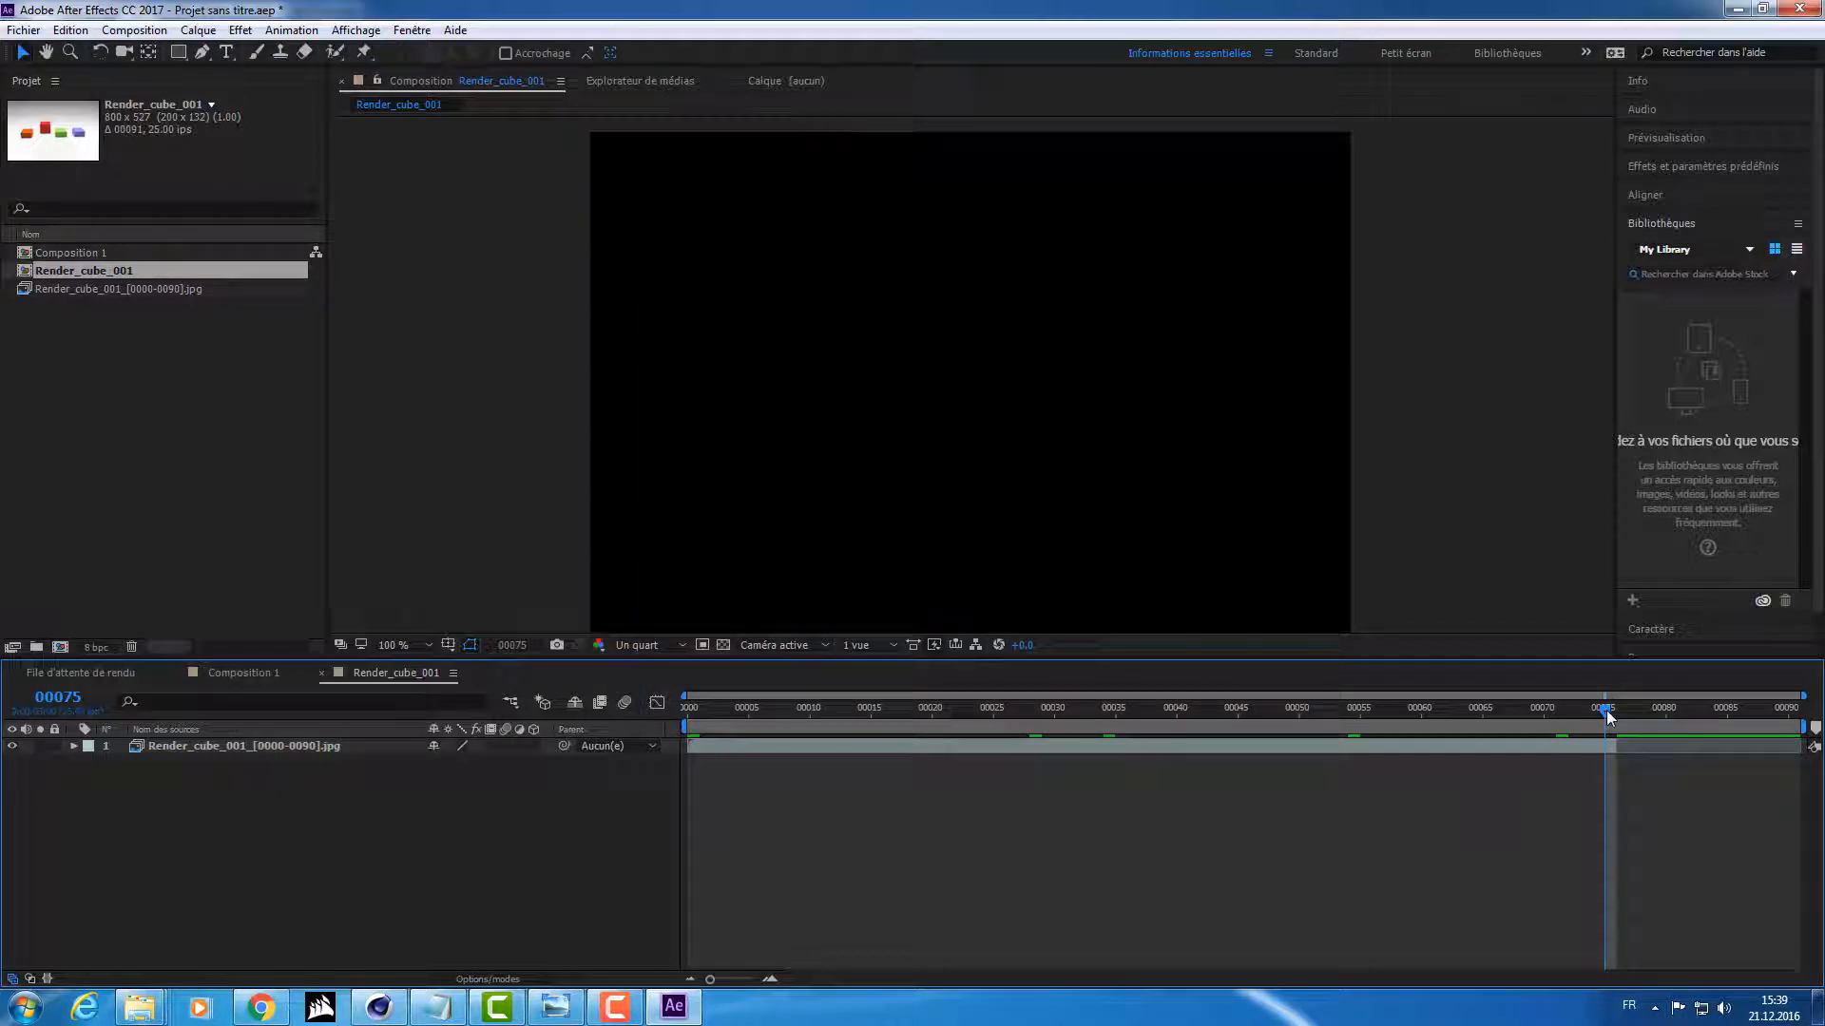
Step: Move the current time to frame 74 and set the preview resolution to Intégrale
left_click_drag(1607, 710, 1593, 711)
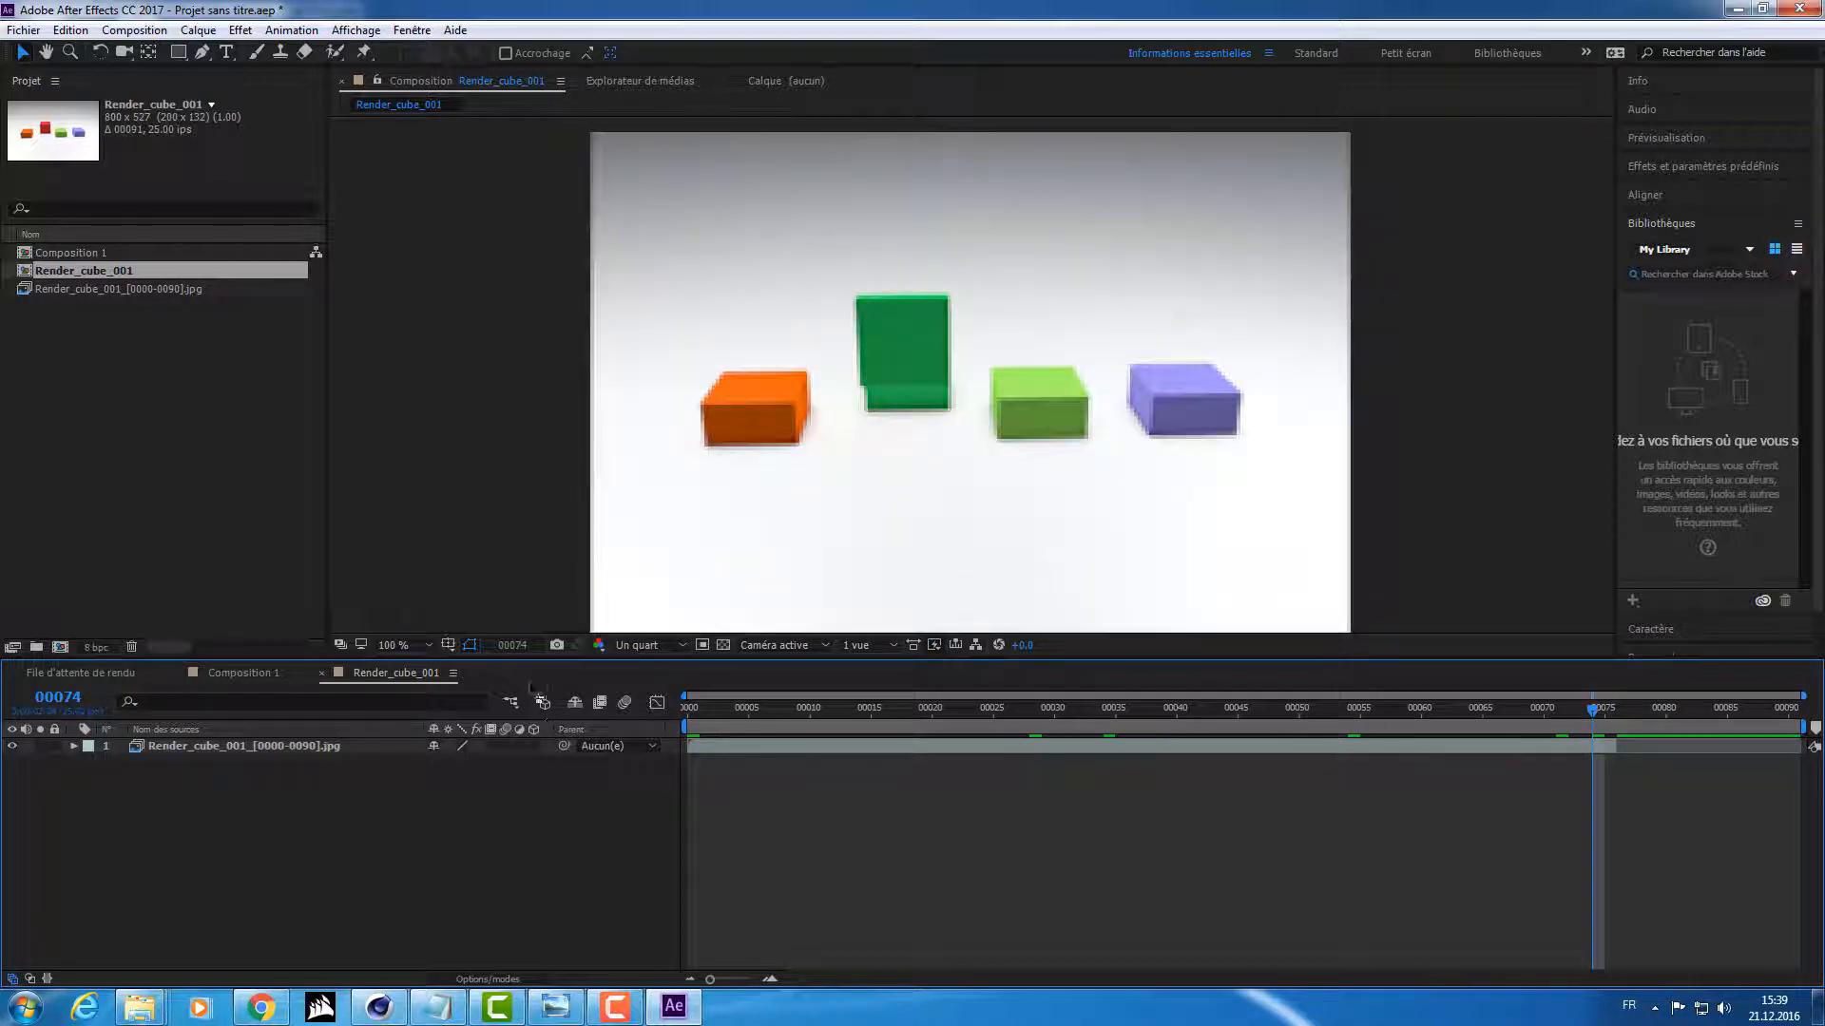
left_click(638, 647)
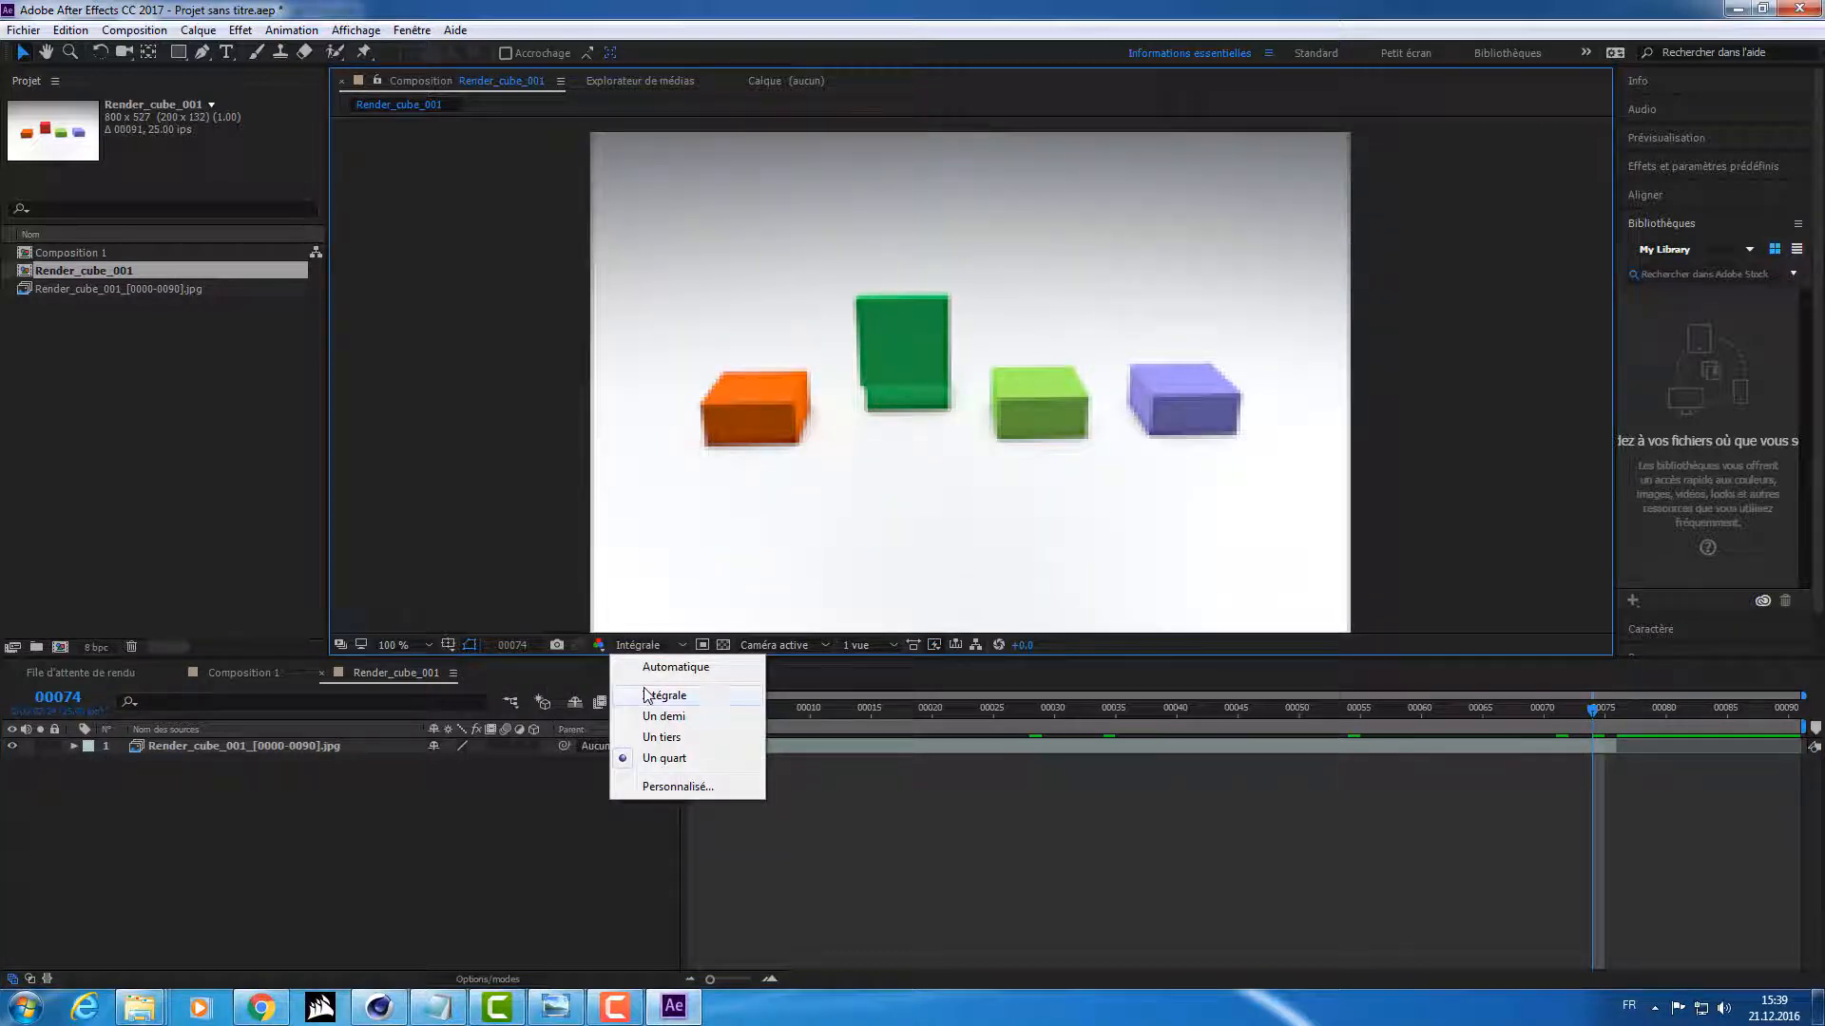
Step: Set the preview resolution to Intégrale and pull the end of the work area back to the current-time marker at frame 74
left_click(652, 688)
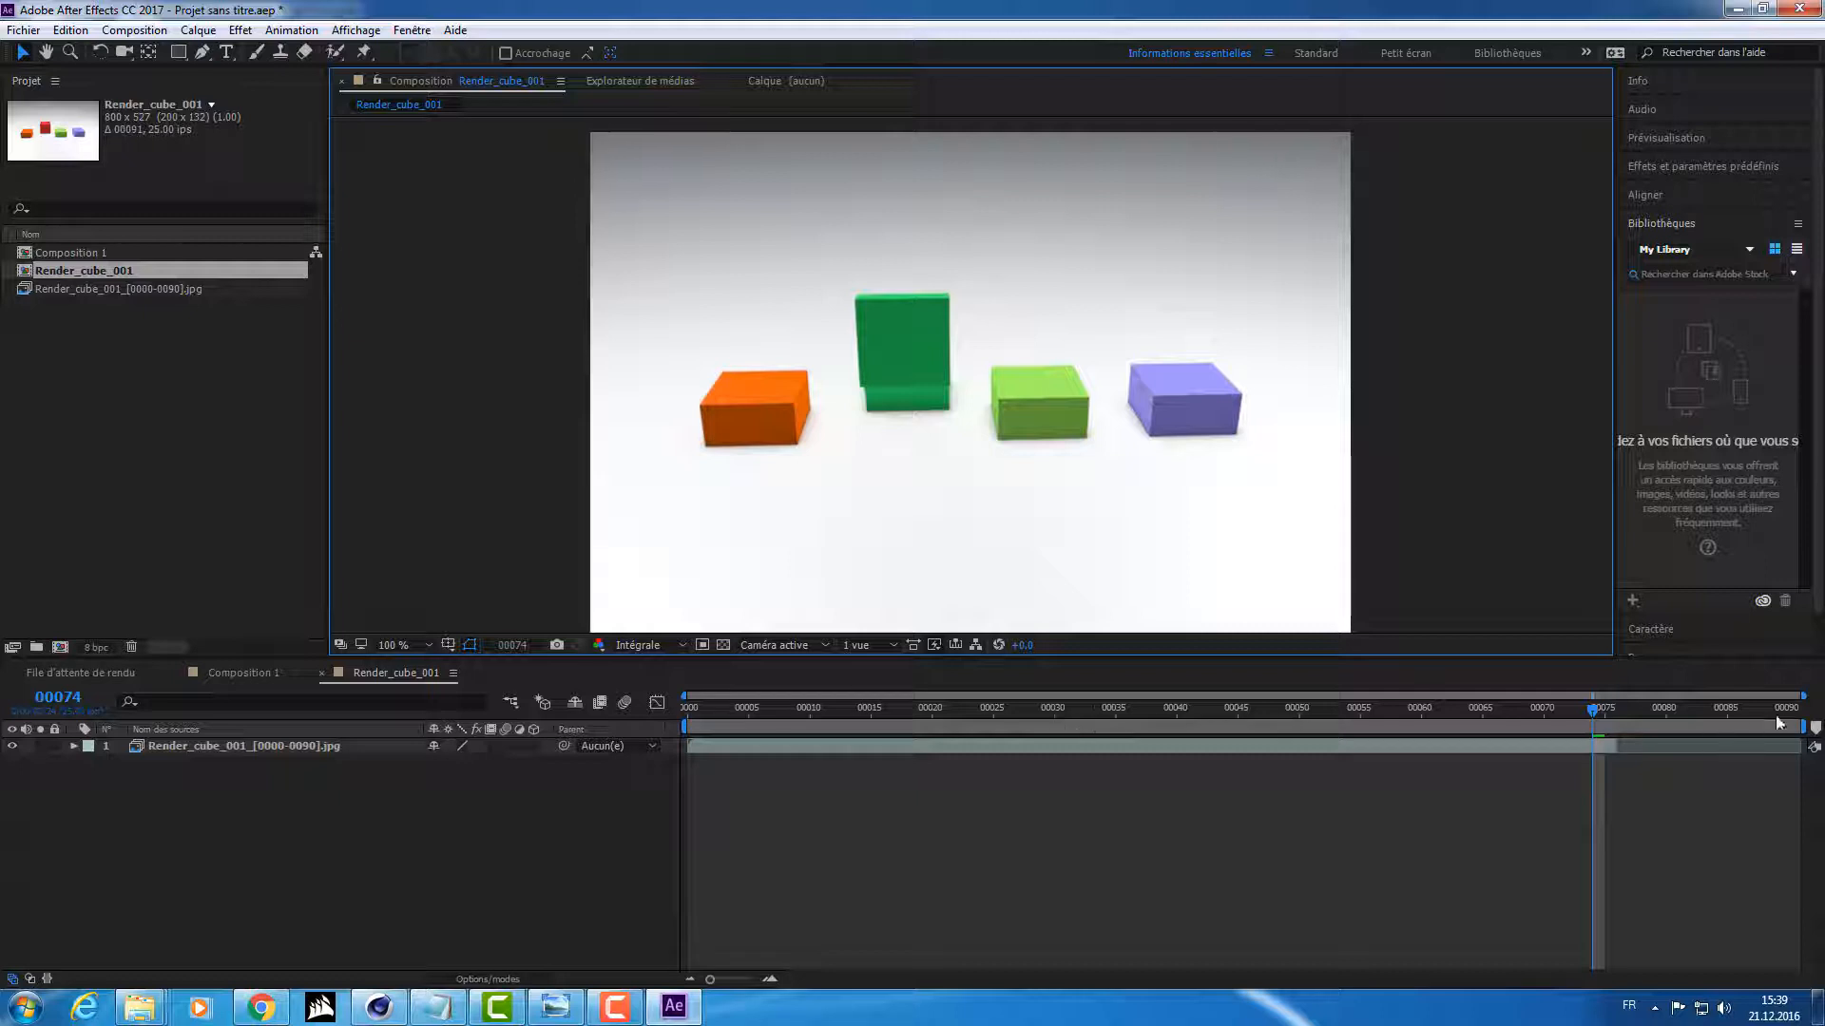
left_click_drag(1799, 728, 1178, 728)
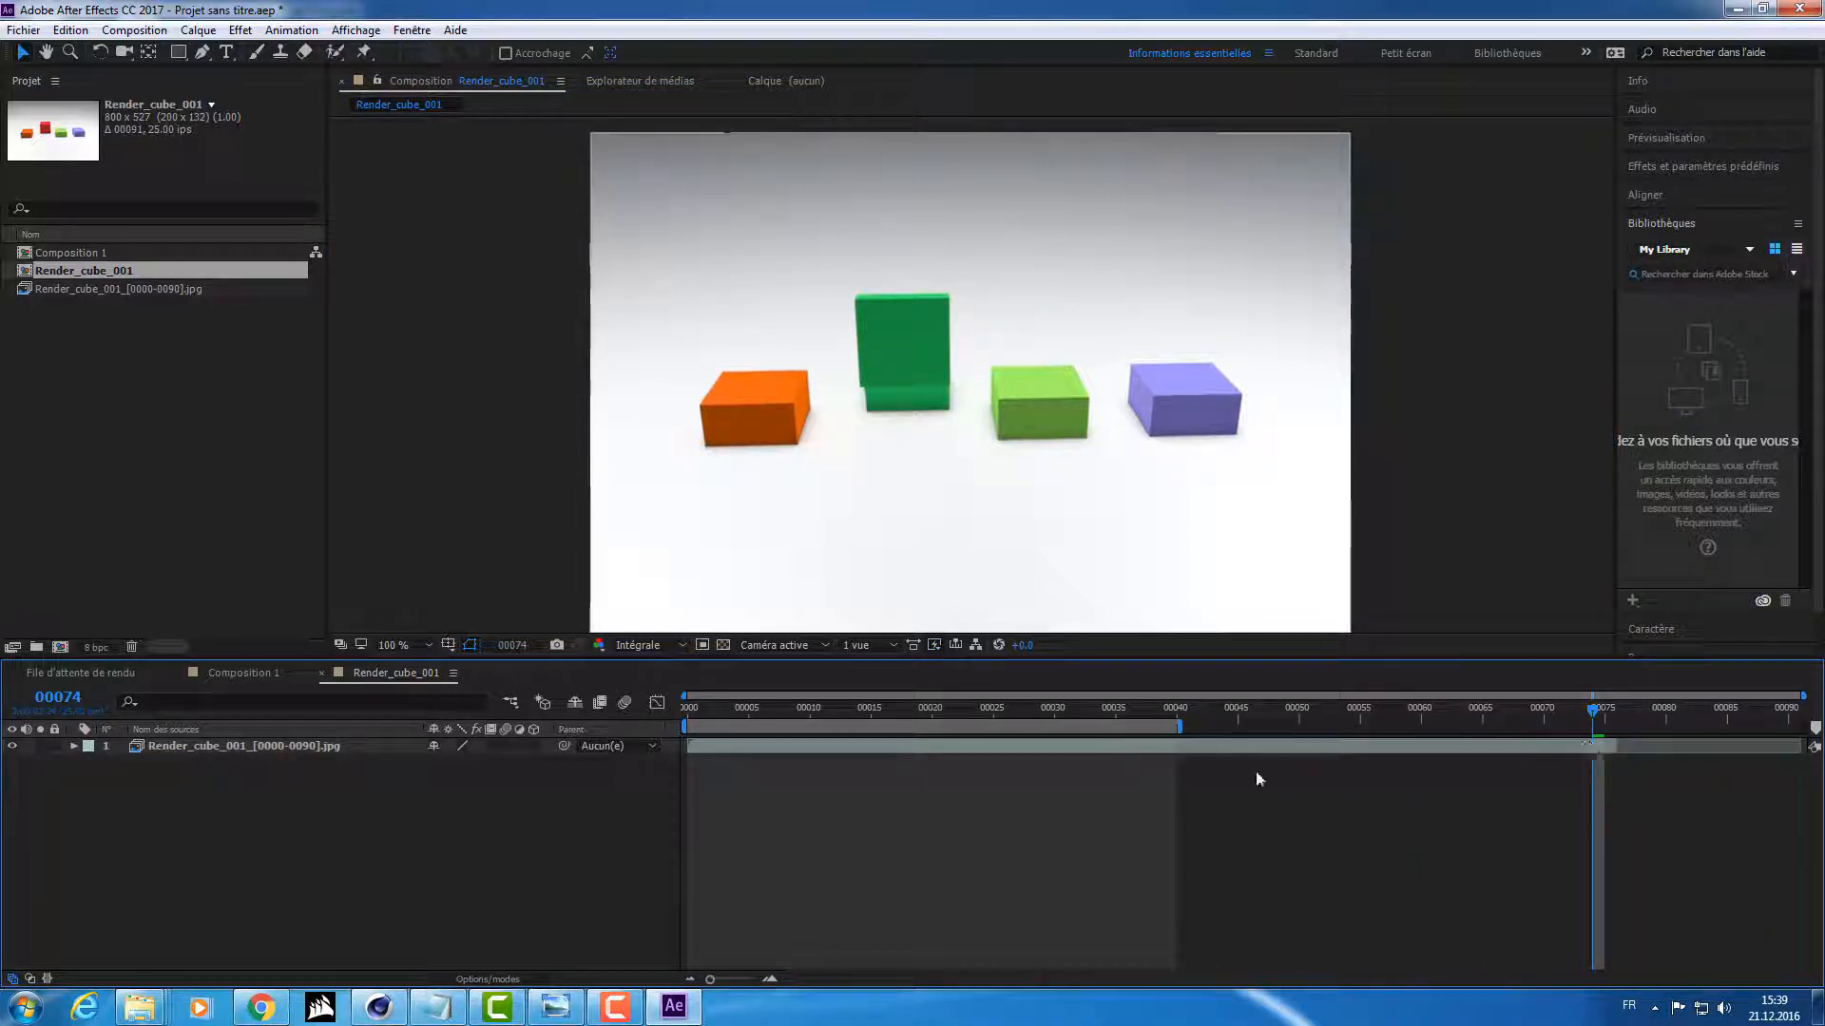
left_click_drag(1180, 727, 1593, 727)
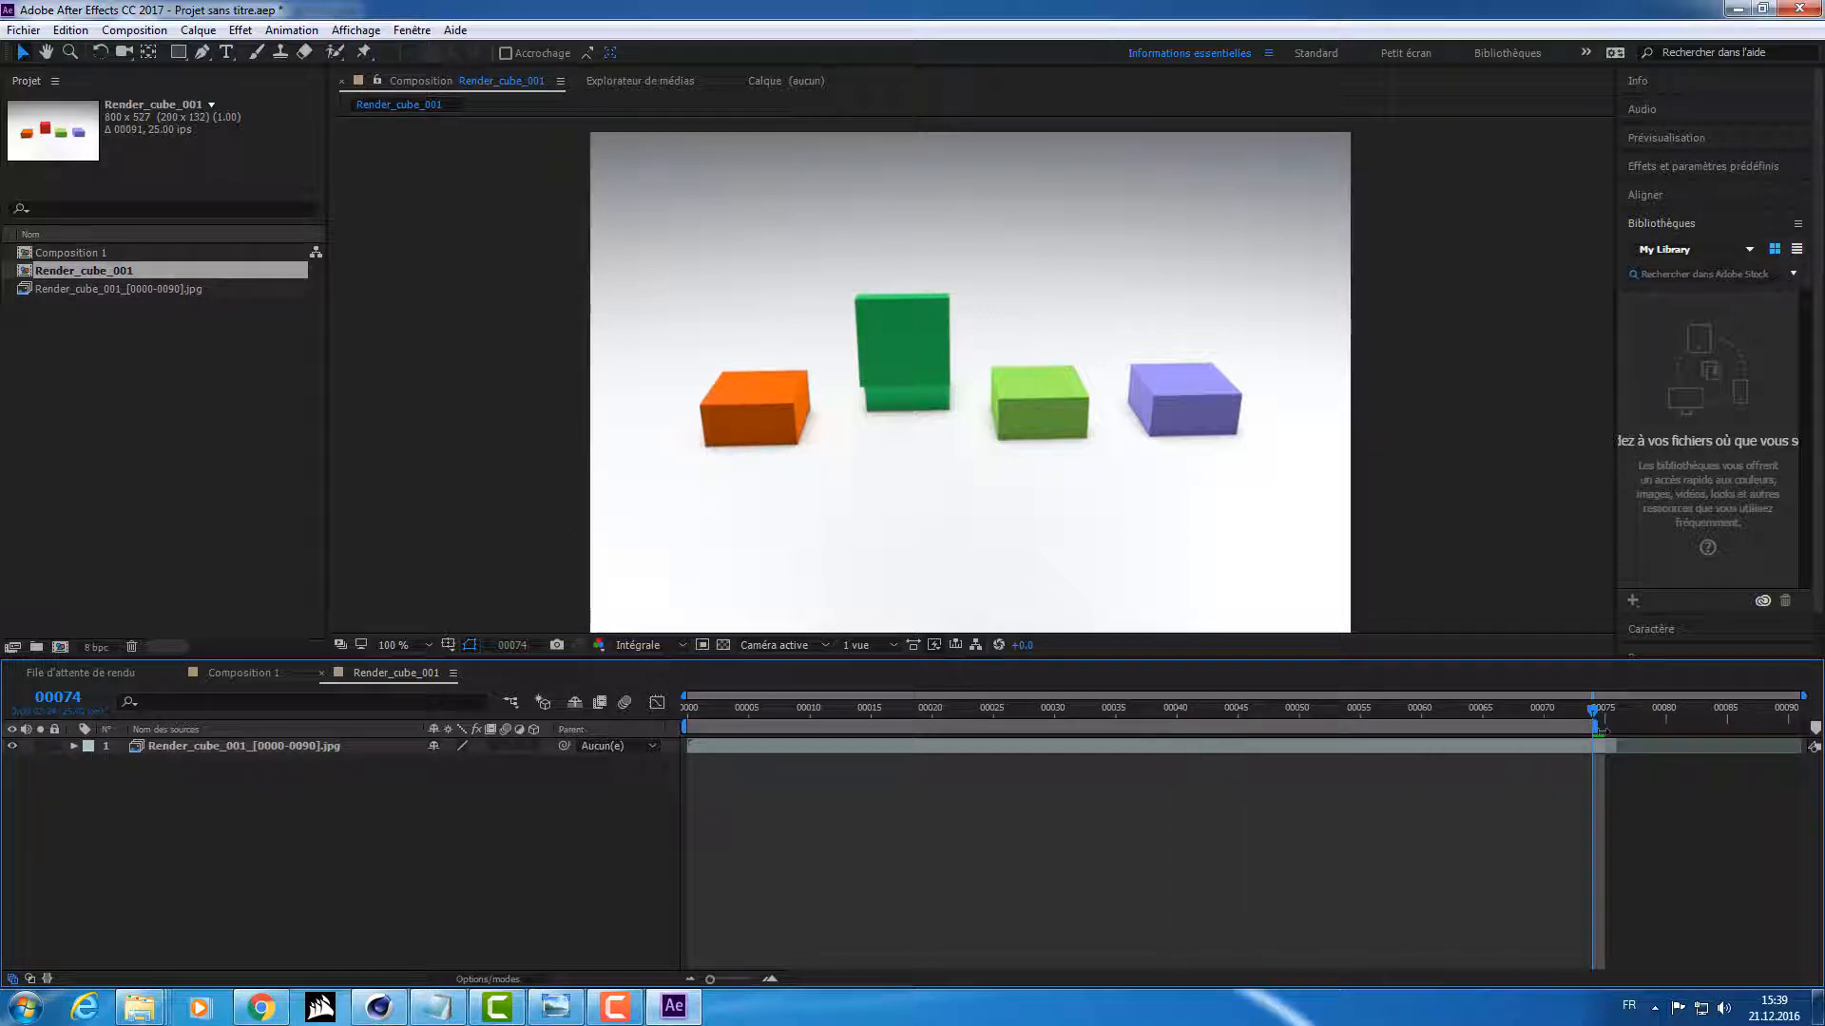
Step: Set the work area to begin at frame 0 and end at frame 74, using the current time for both limits
left_click_drag(683, 727, 953, 727)
left_click_drag(1540, 711, 656, 699)
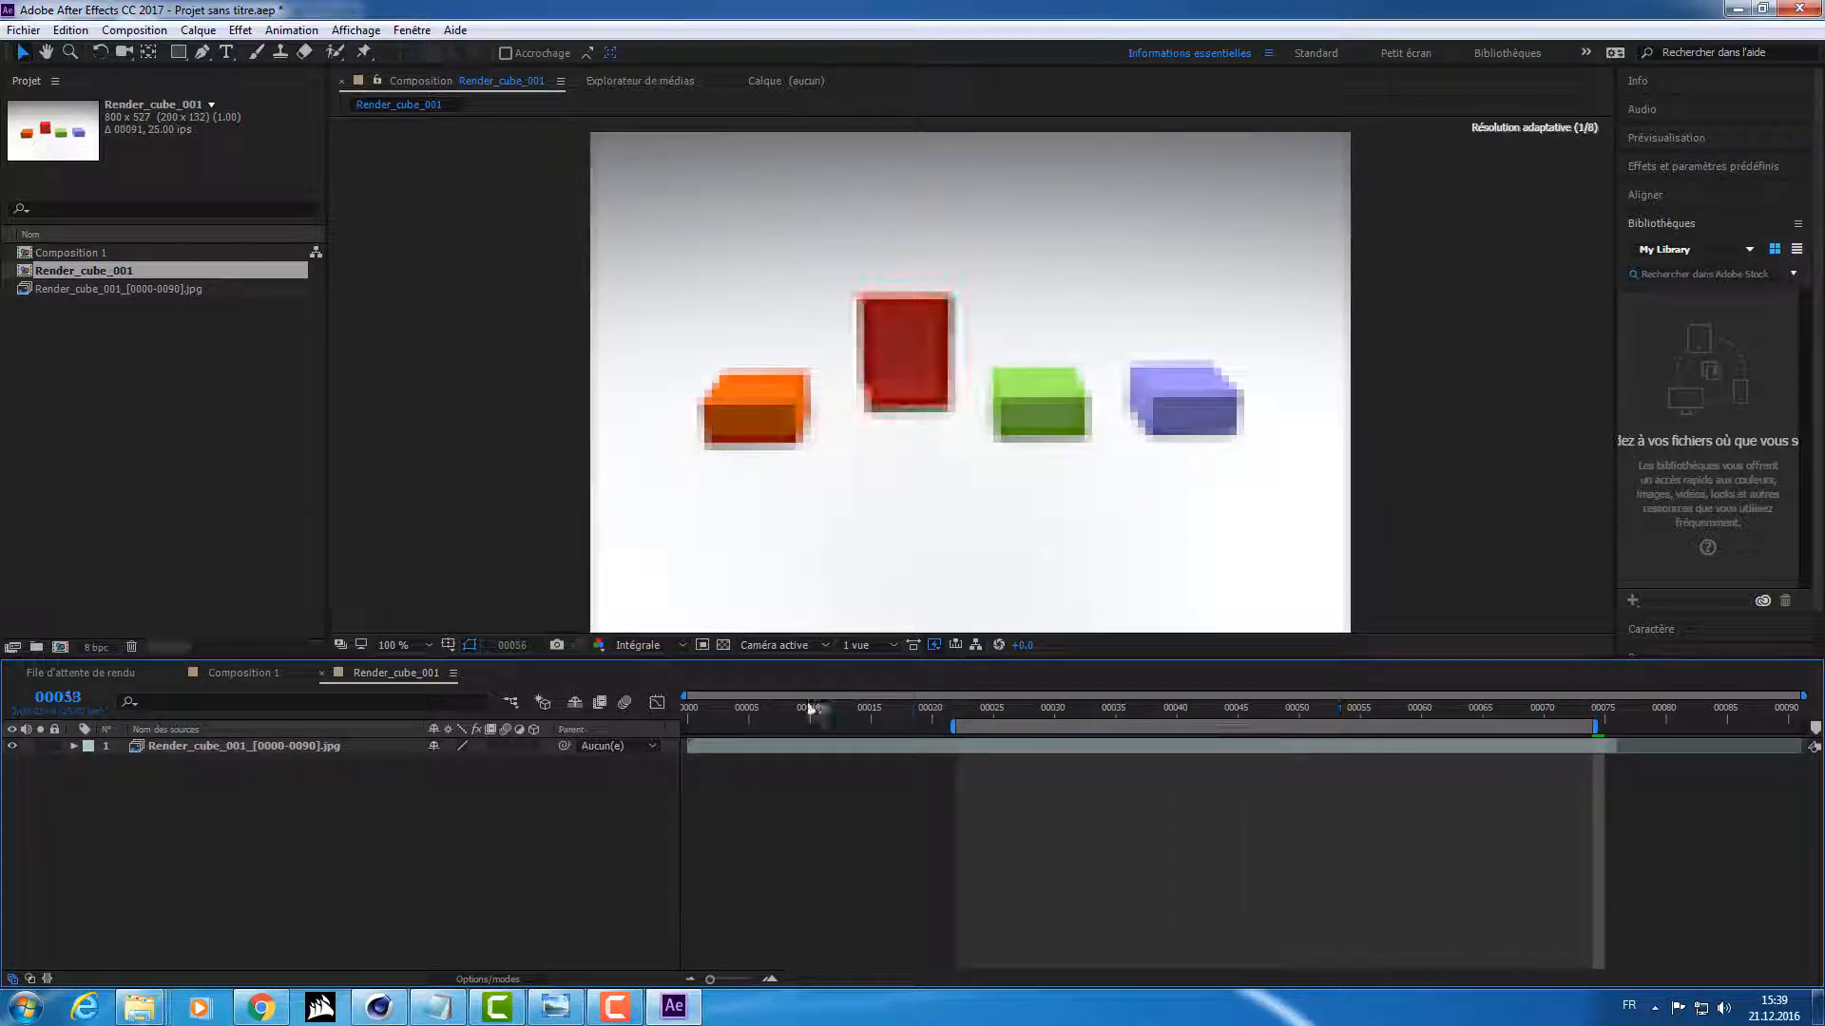
key("b")
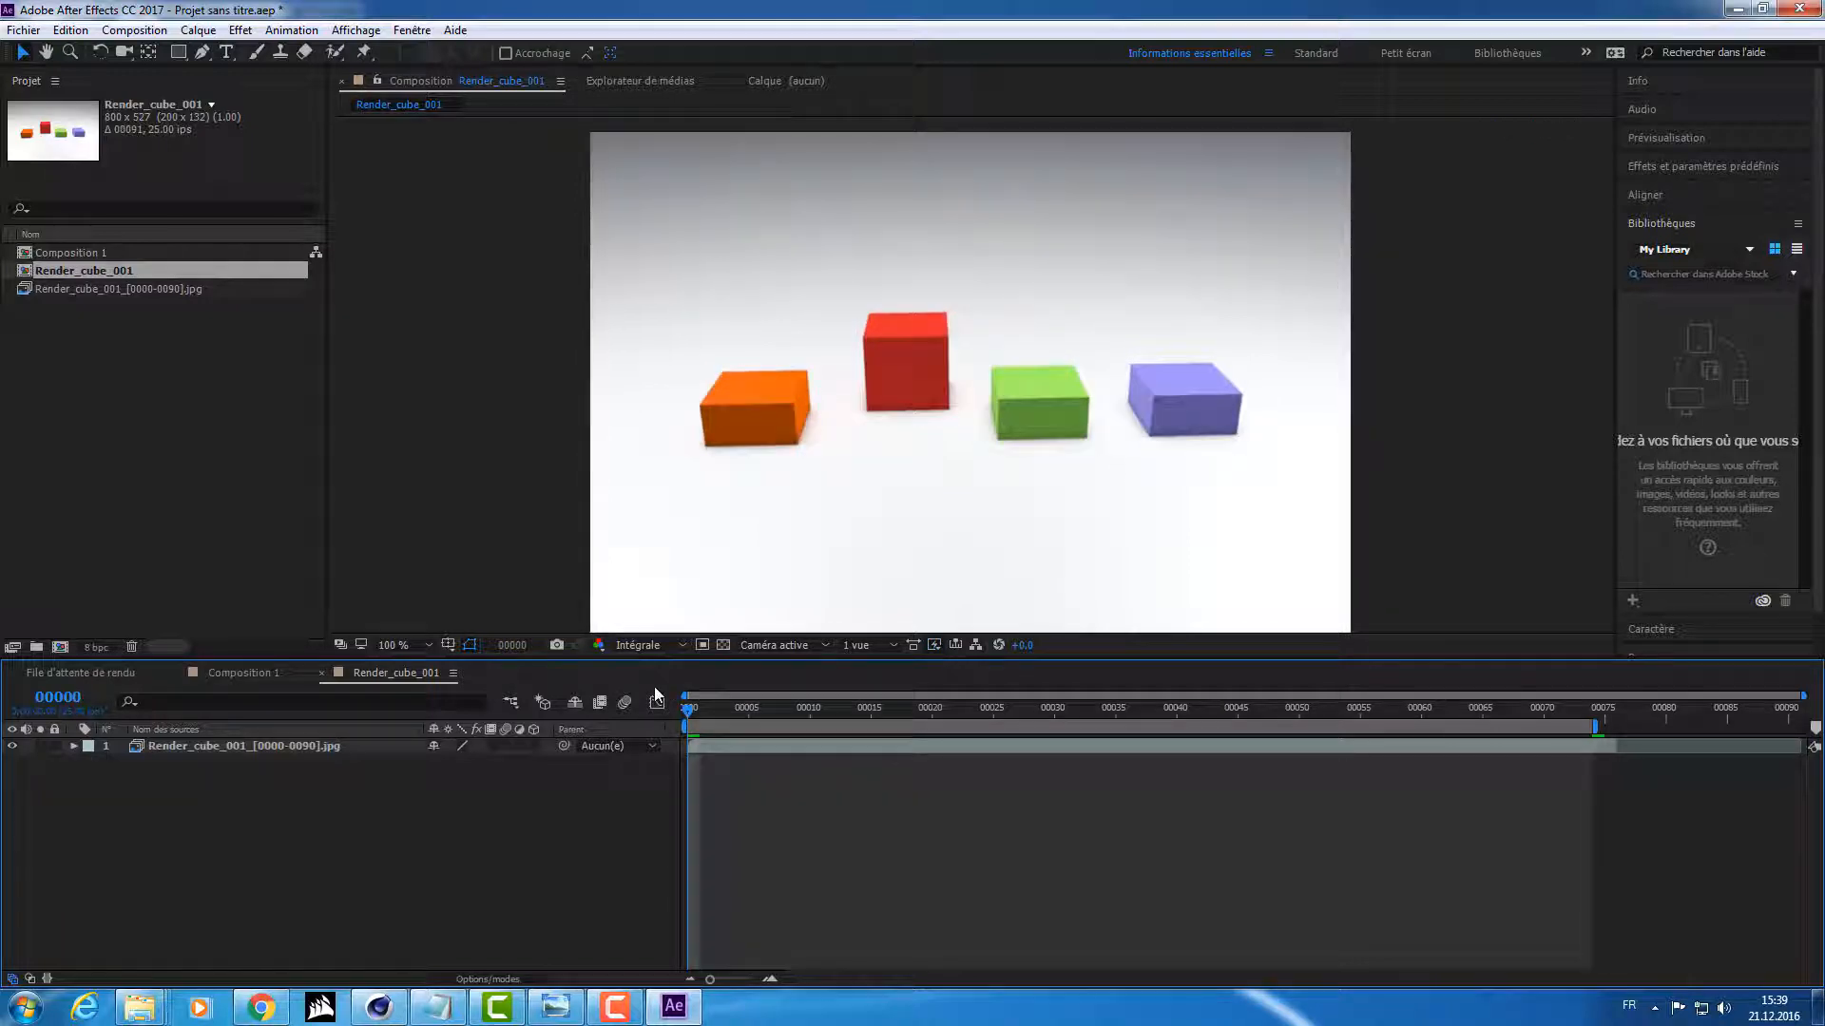
left_click_drag(688, 715, 1594, 714)
key("n")
key("n")
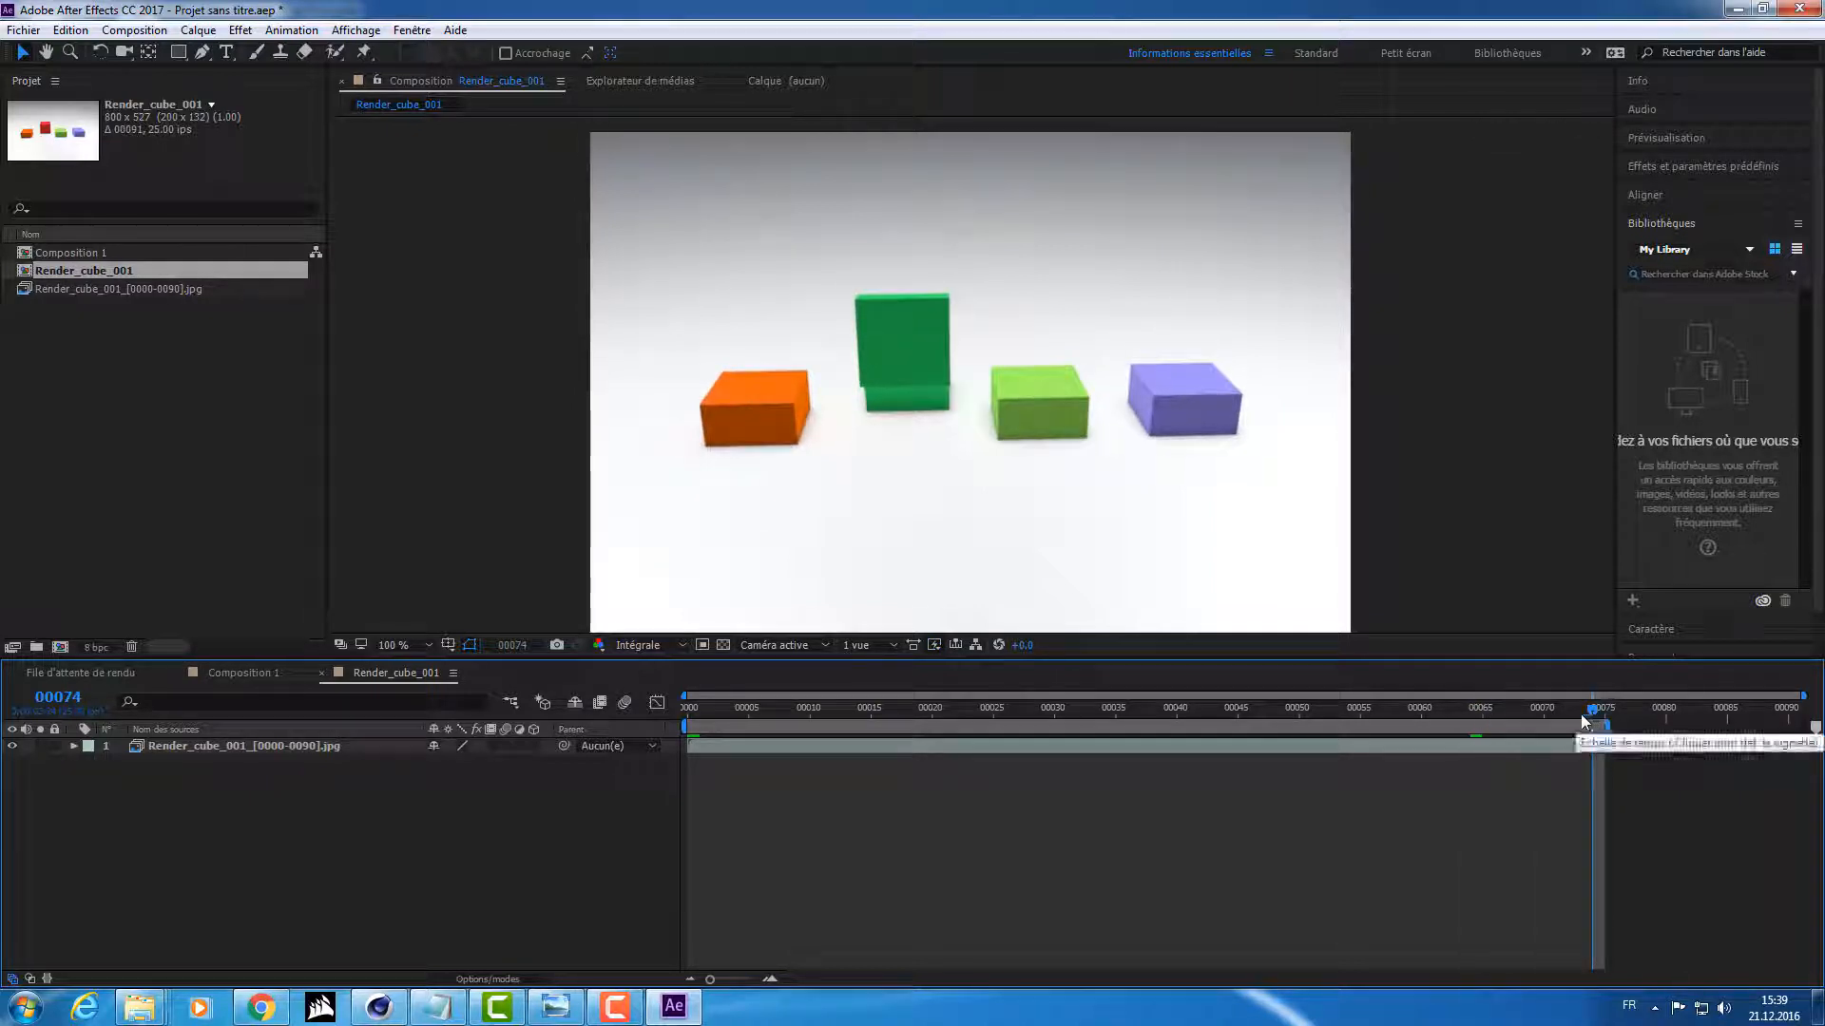
Step: Try a shorter work area starting at about frame 26, and reset its limits to frames 0 and 74
left_click(1010, 711)
key("b")
key("space")
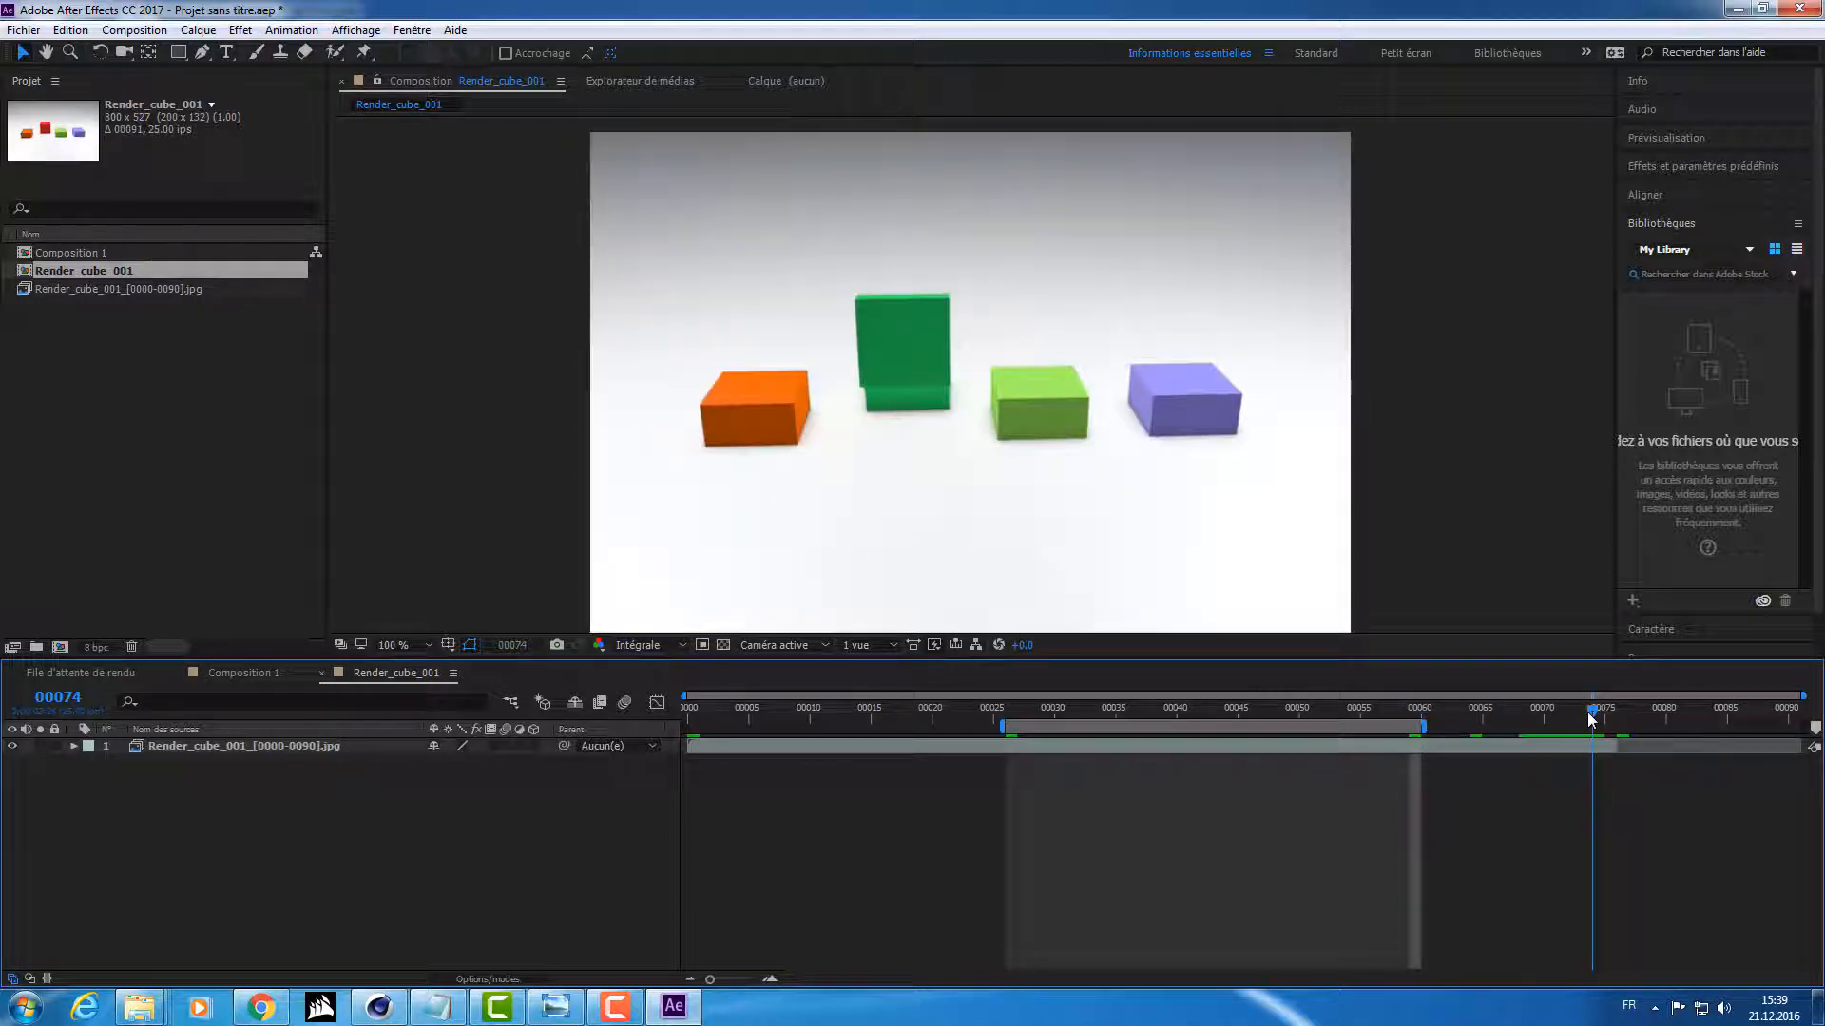
key("Home")
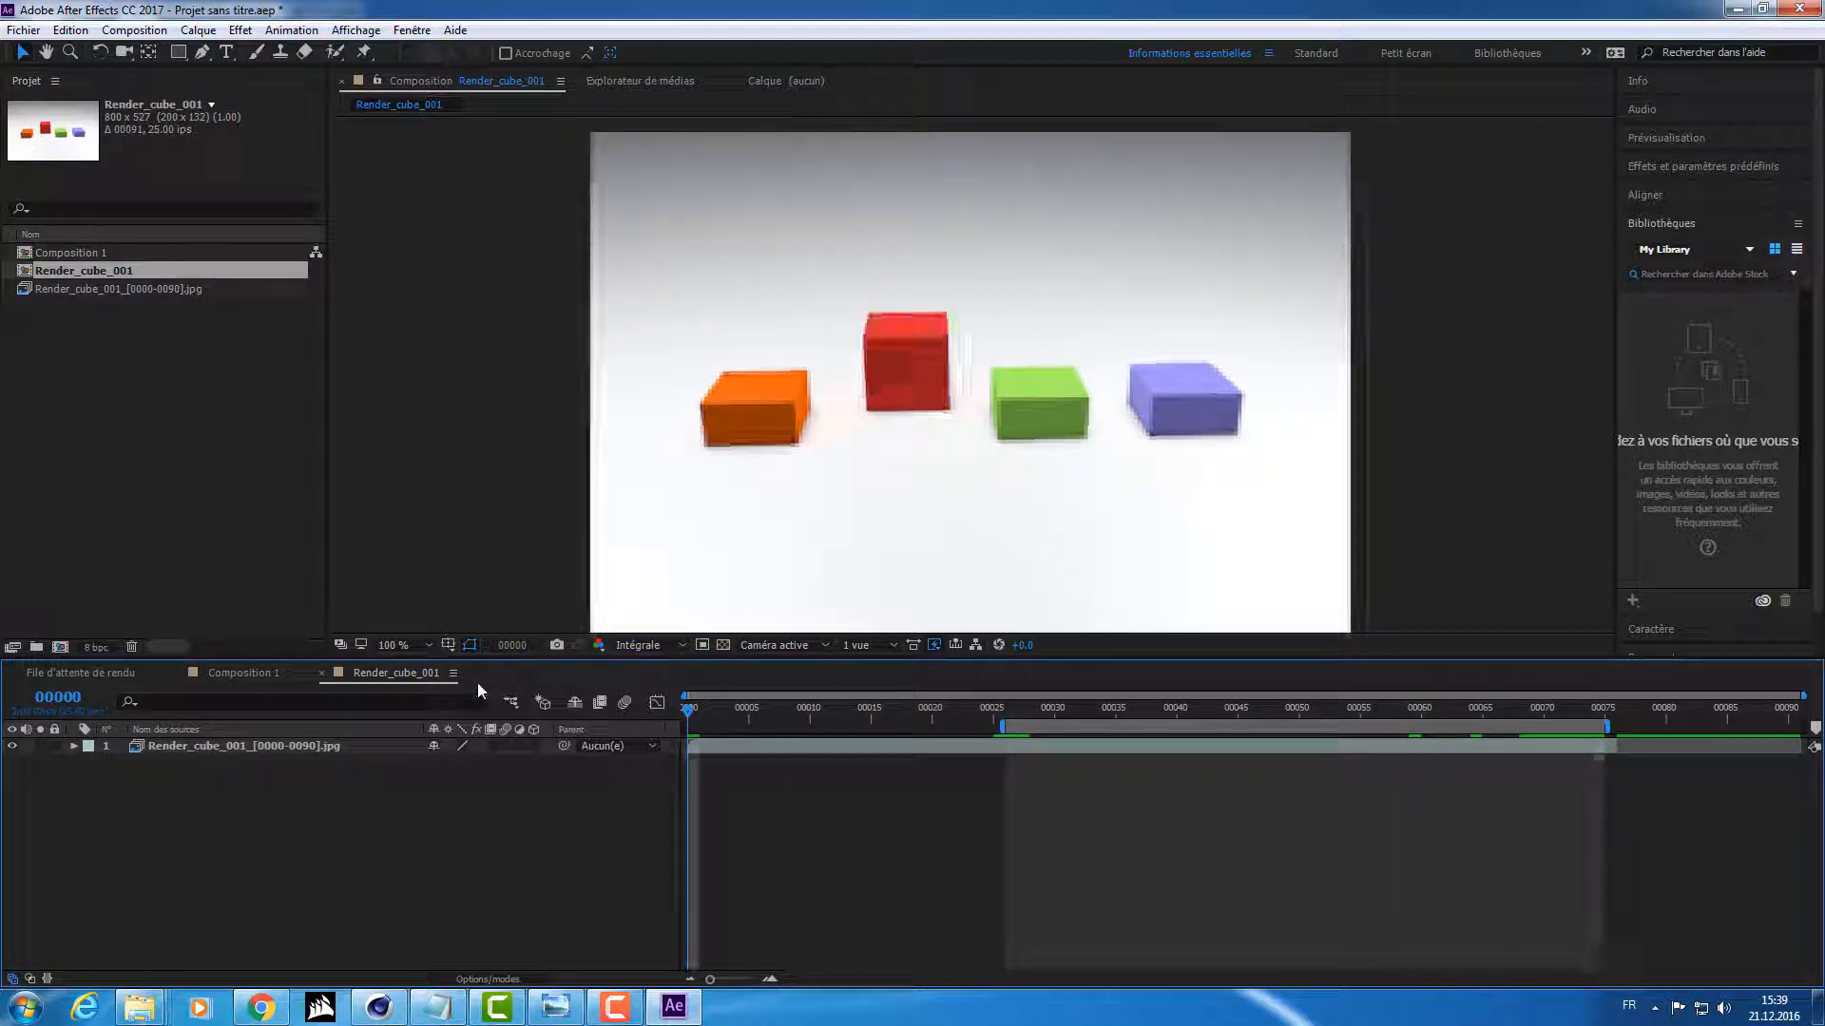
key("b")
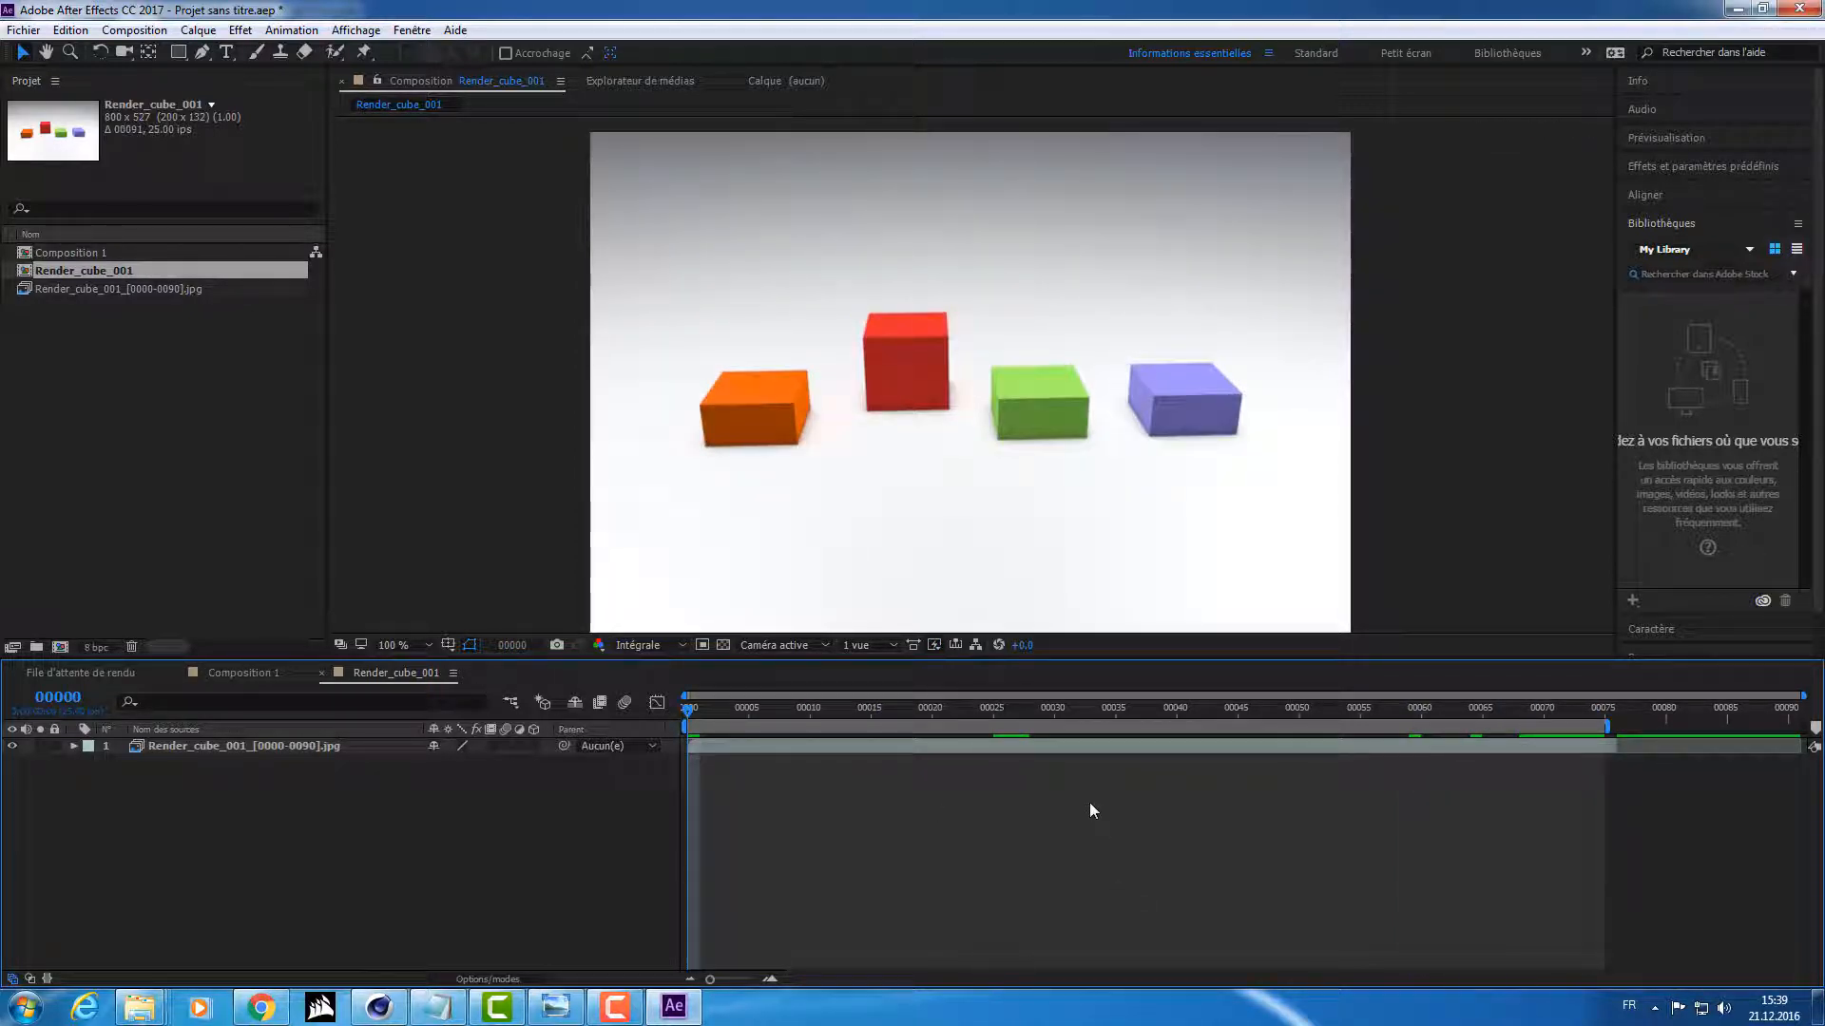
Step: Move the current time to frame 8 and play a preview of the work area
left_click_drag(746, 724, 789, 763)
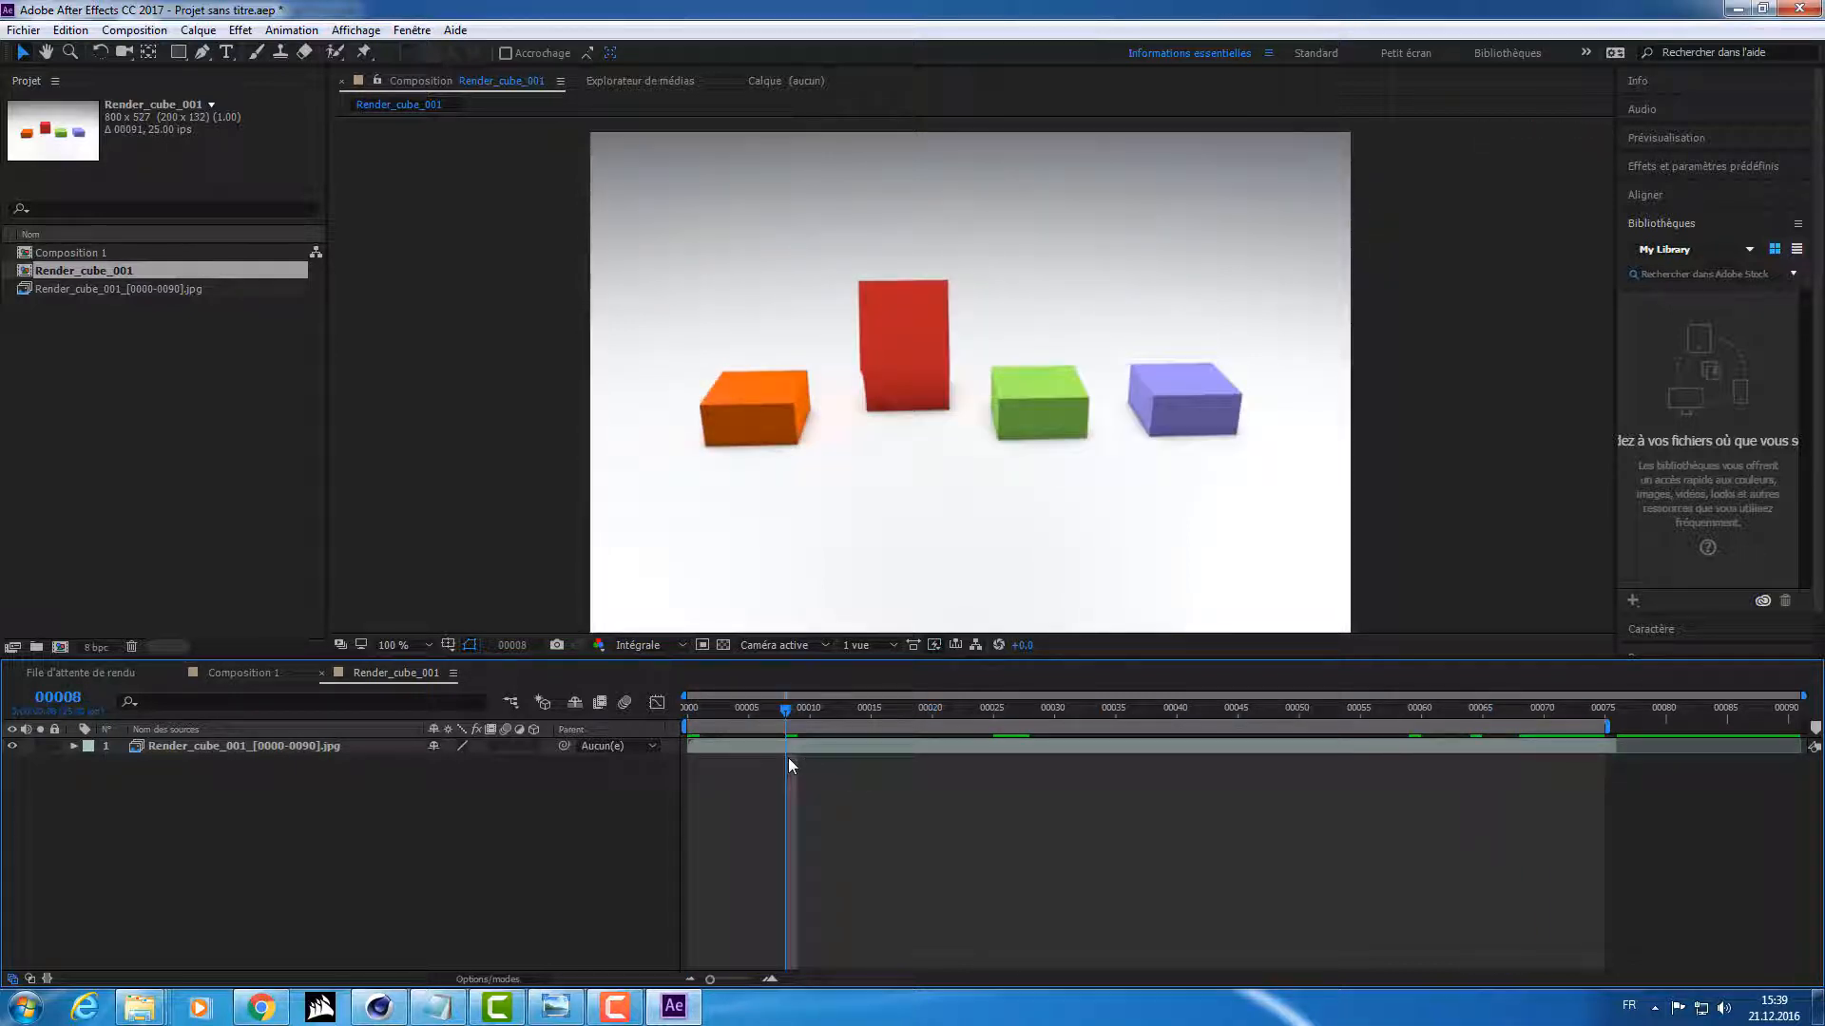
key("space")
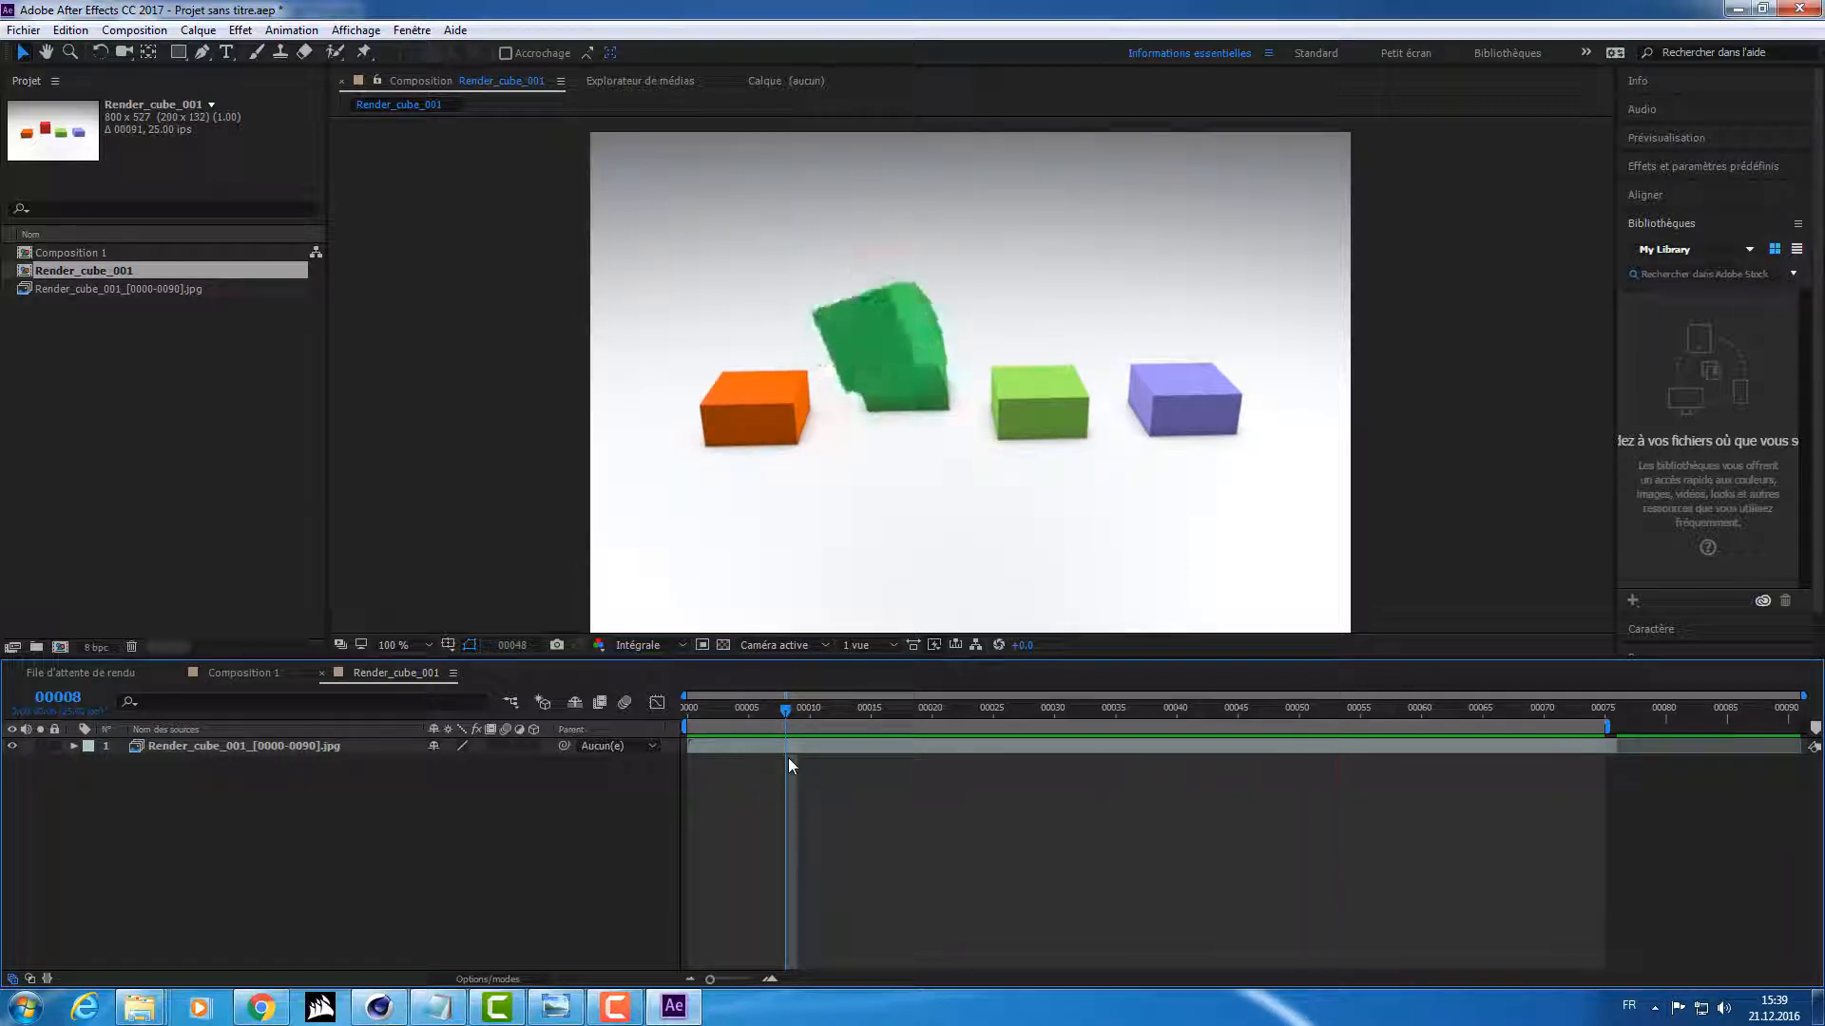
key("space")
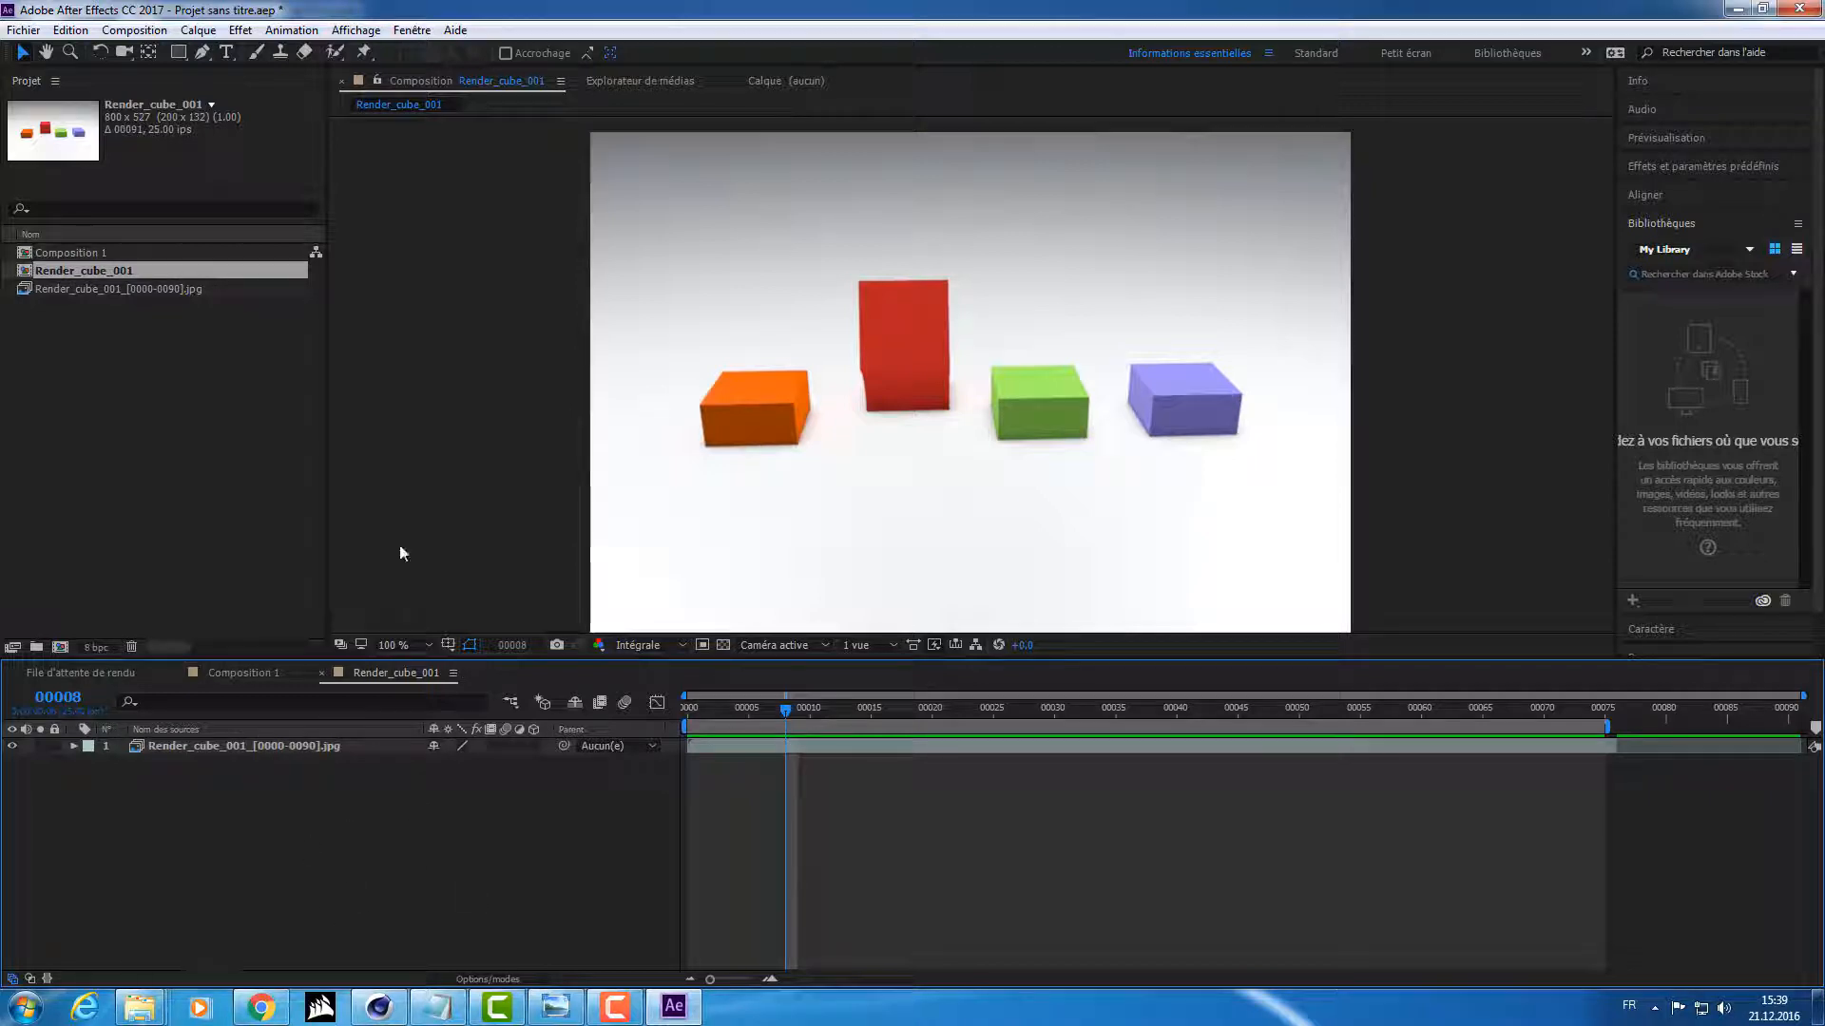
Step: Add the Render_cube_001 composition to the render queue and accept its render settings
left_click(157, 31)
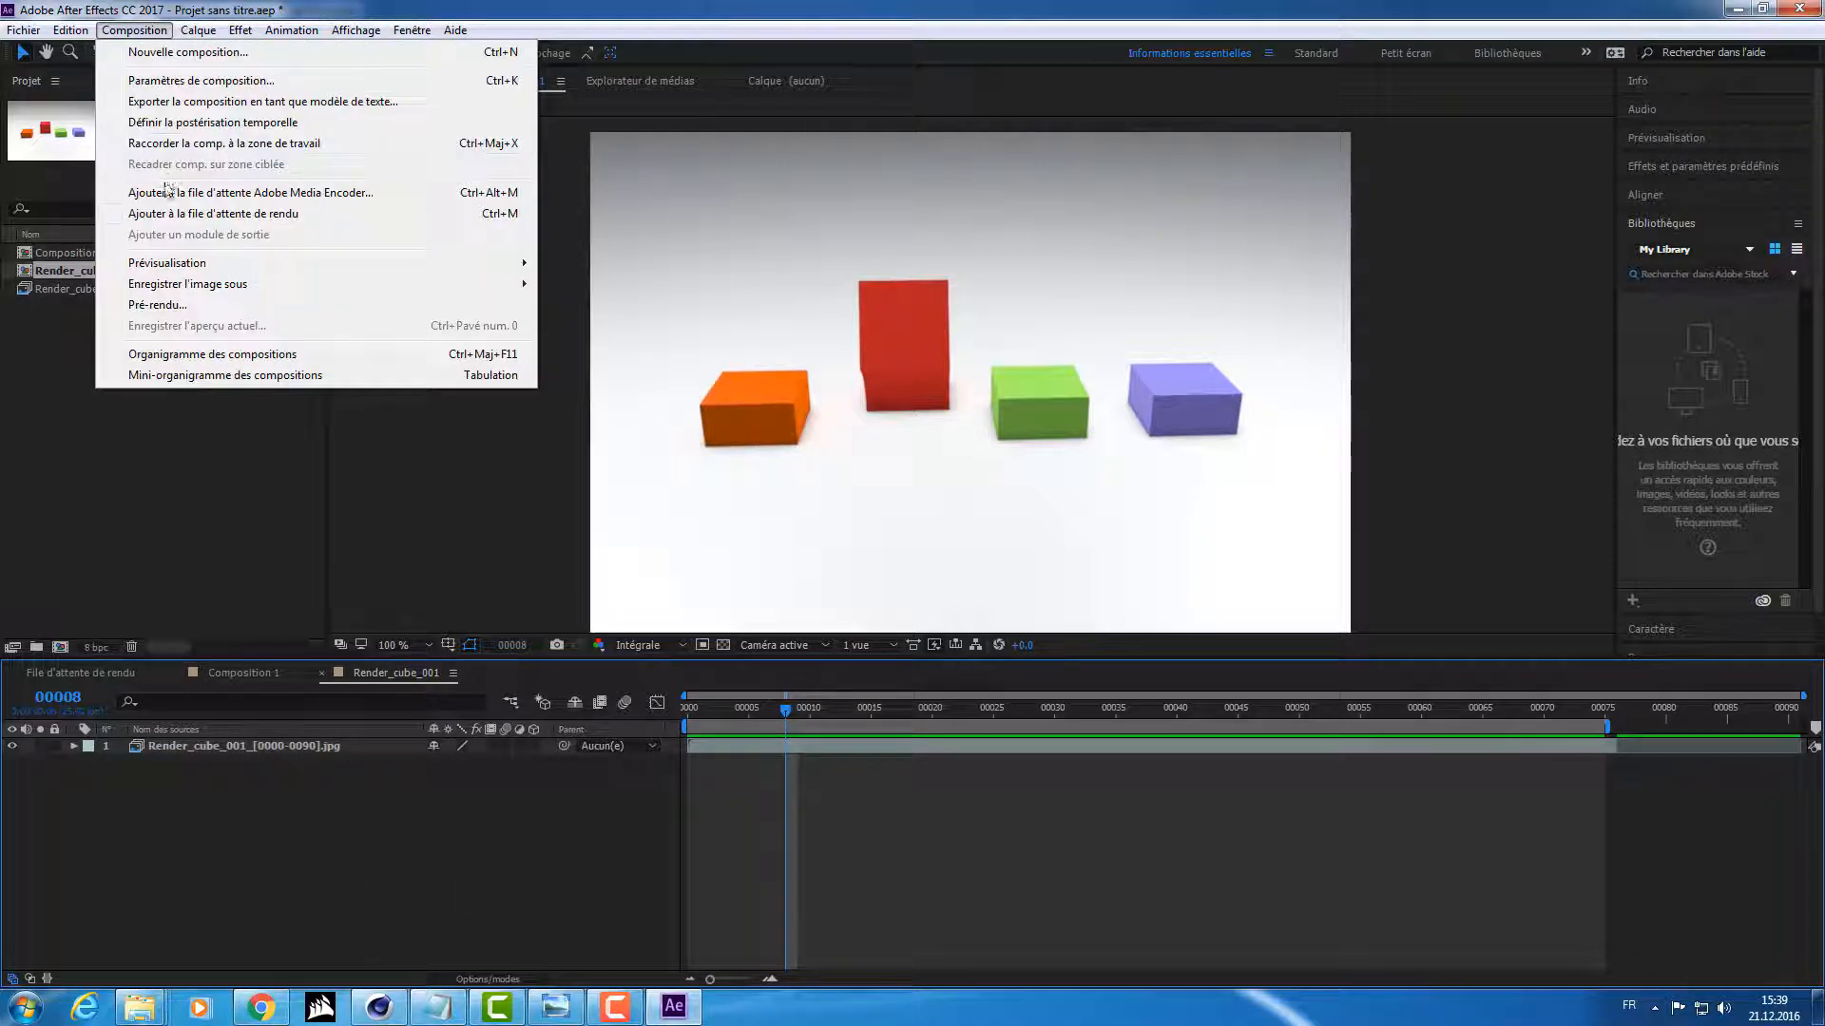
left_click(167, 213)
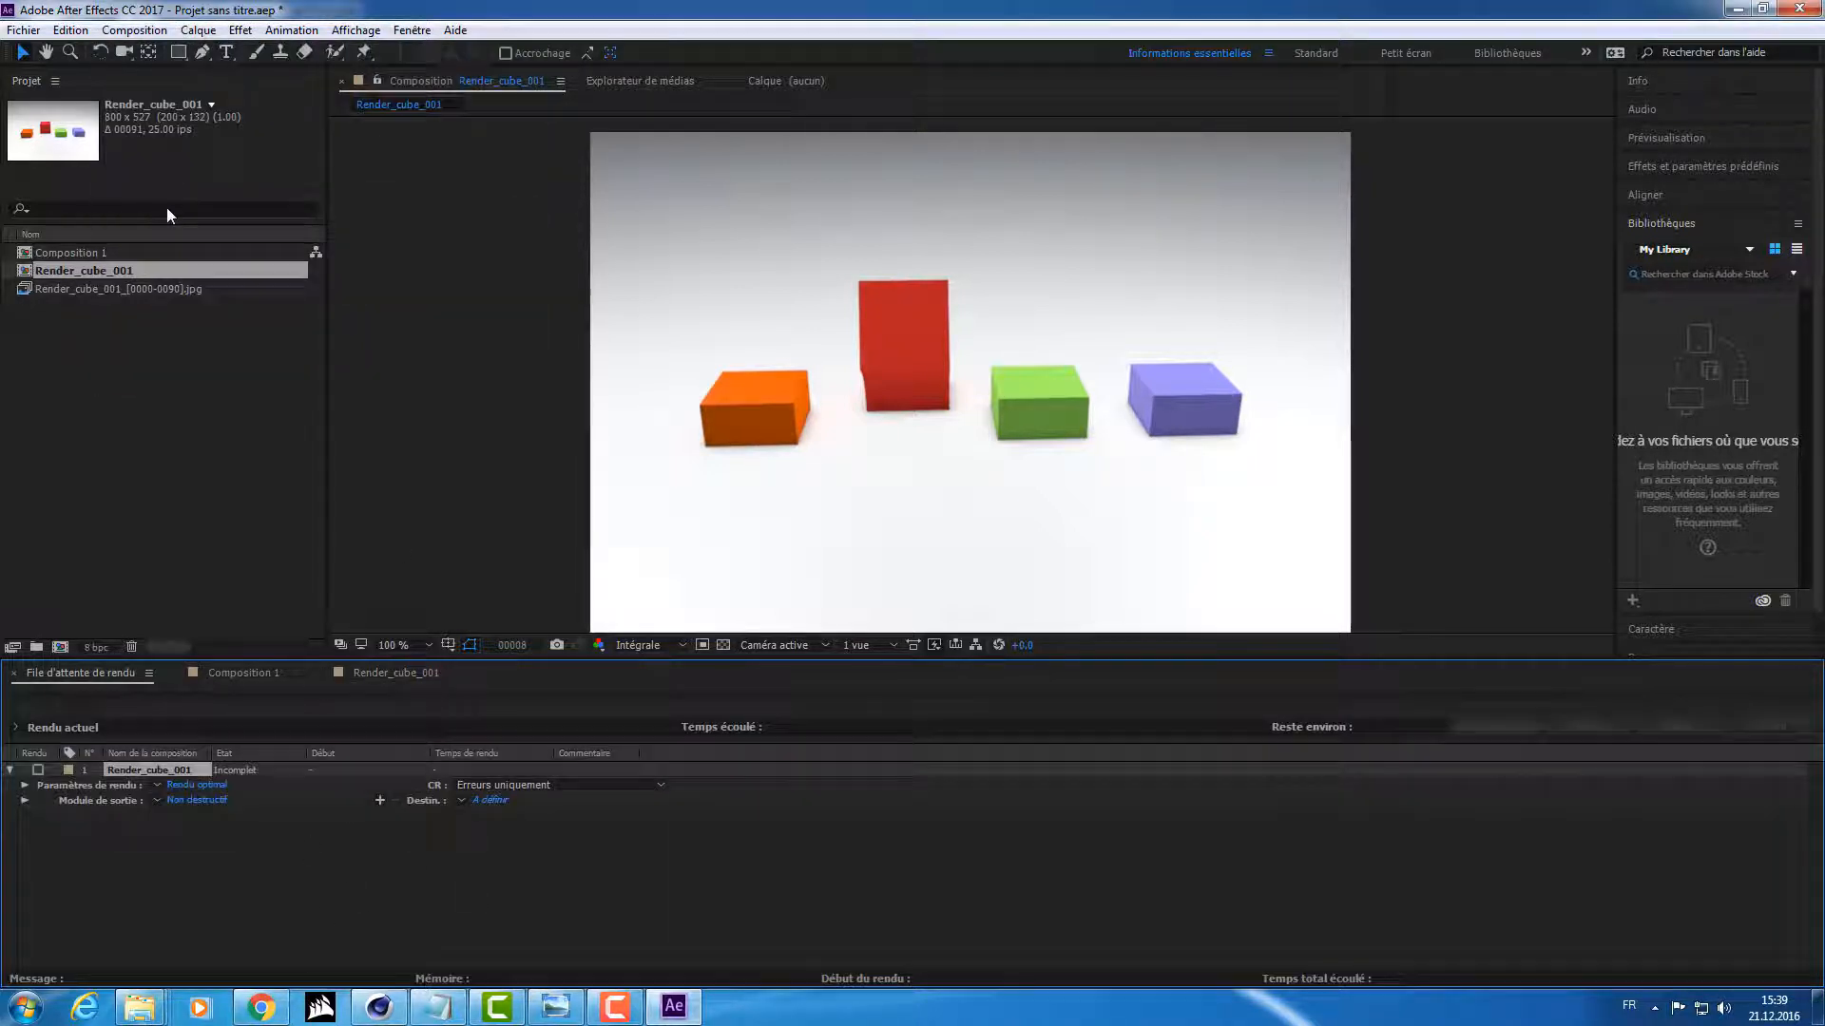
left_click(201, 786)
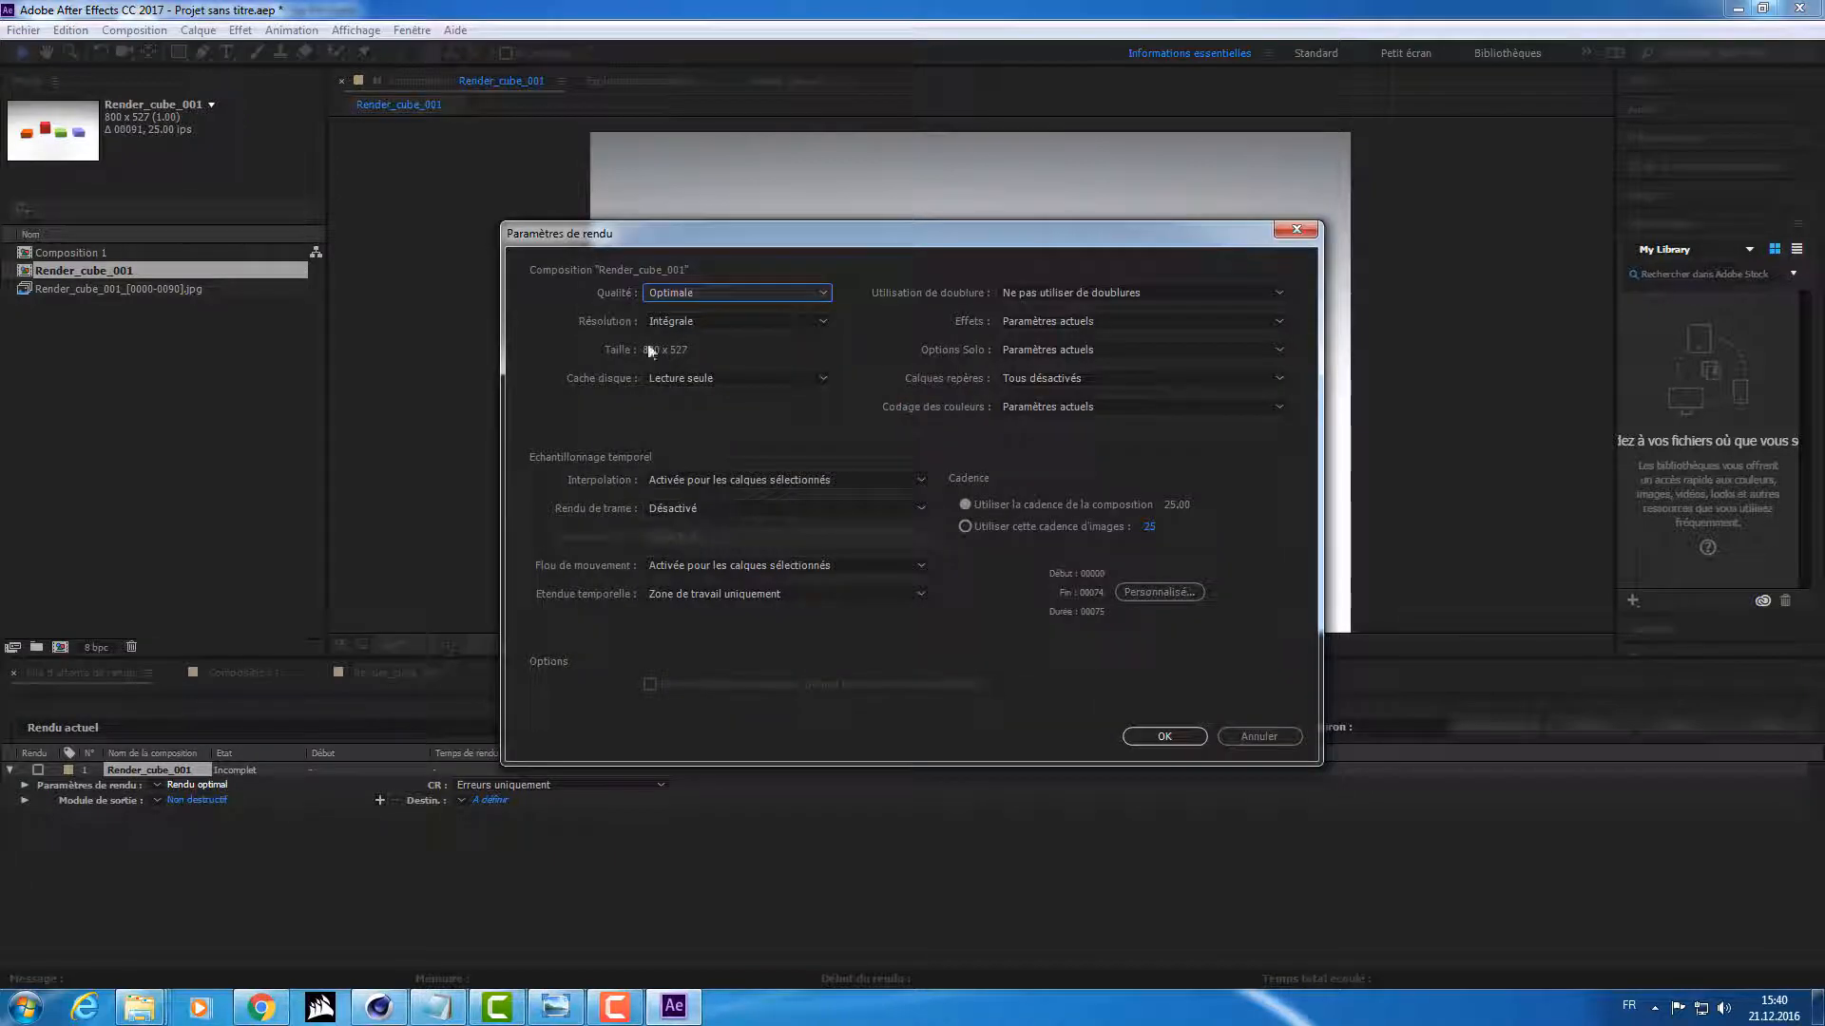
left_click(1164, 737)
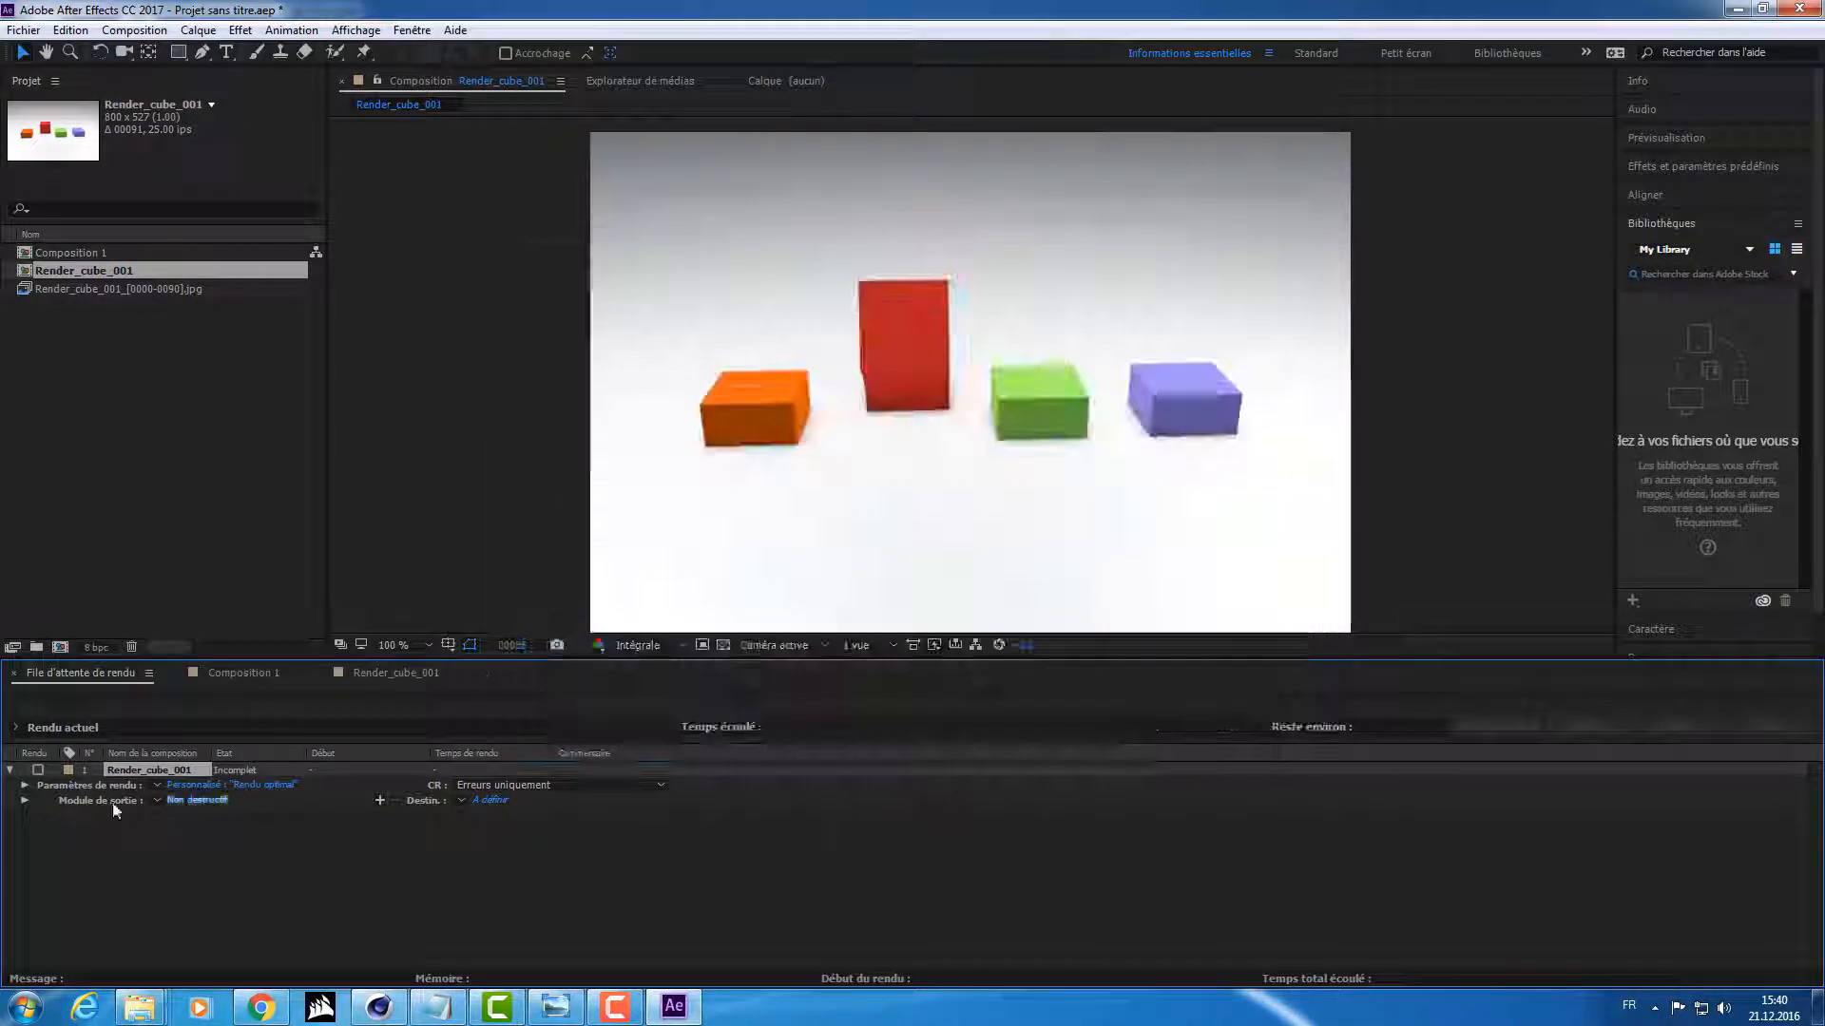
Step: Configure the output module for AVI format with the DV PAL video codec
left_click(195, 801)
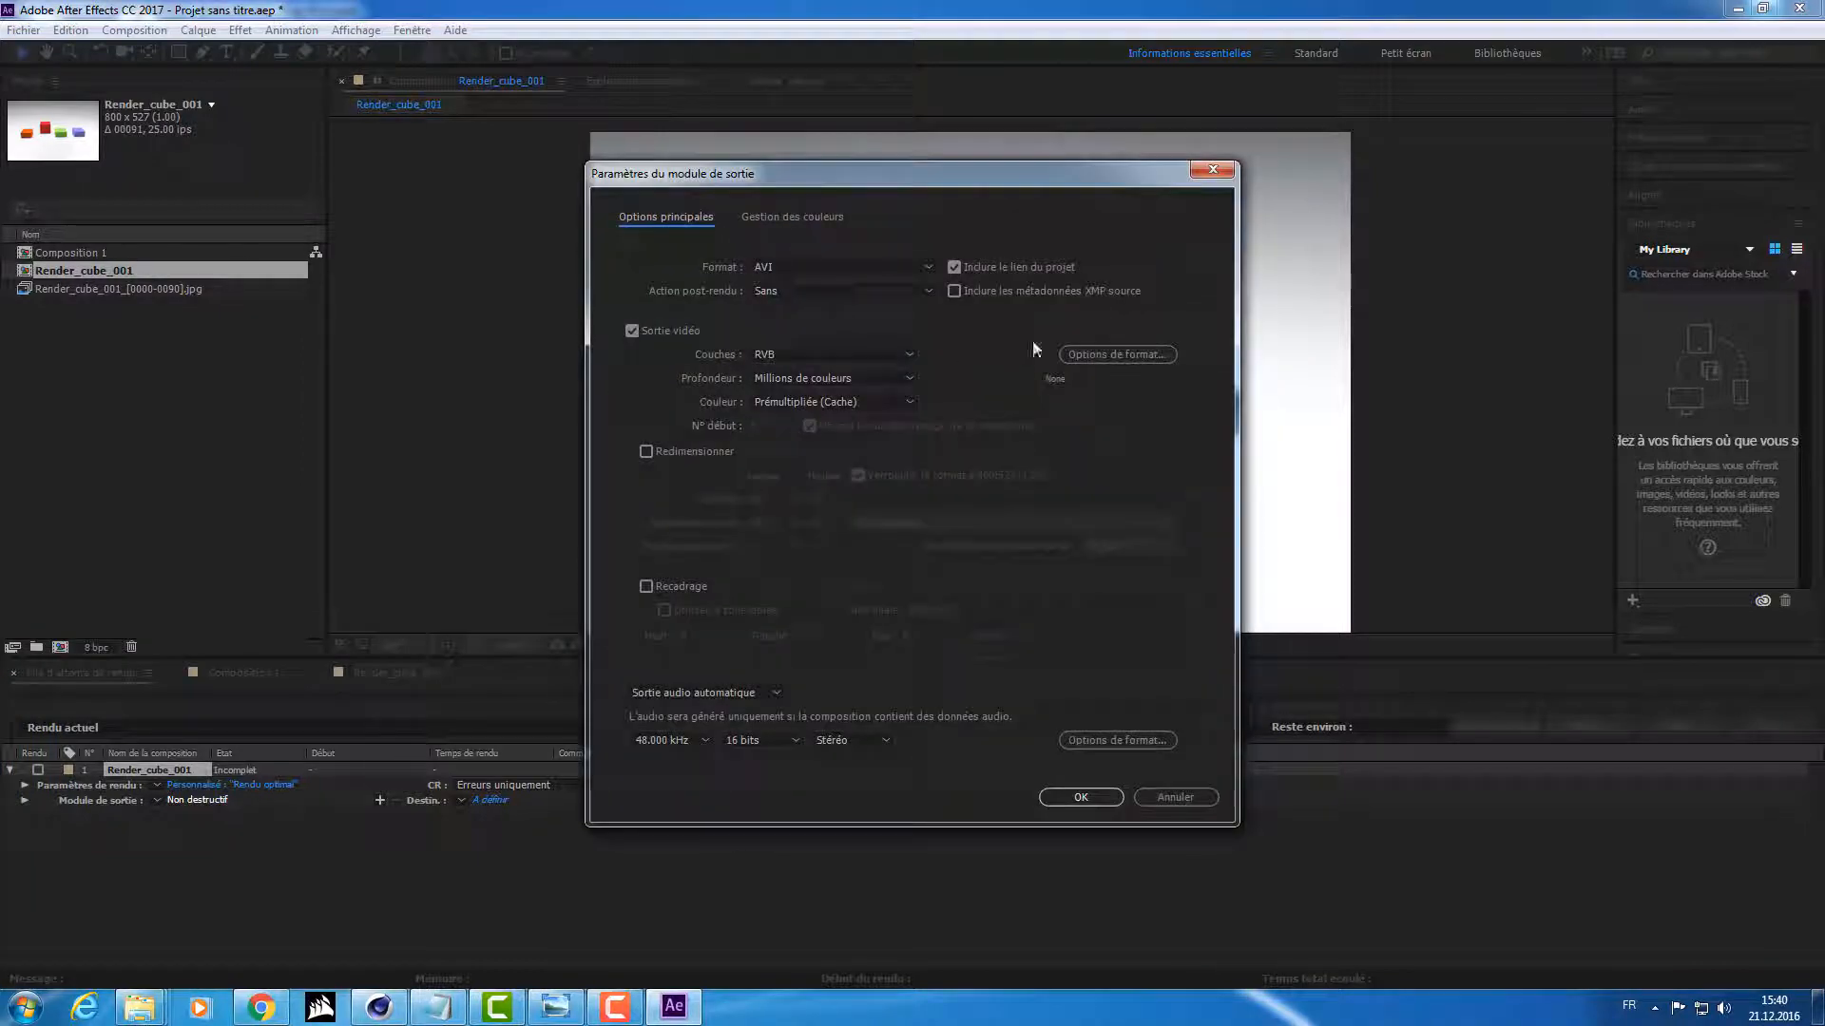
left_click(817, 270)
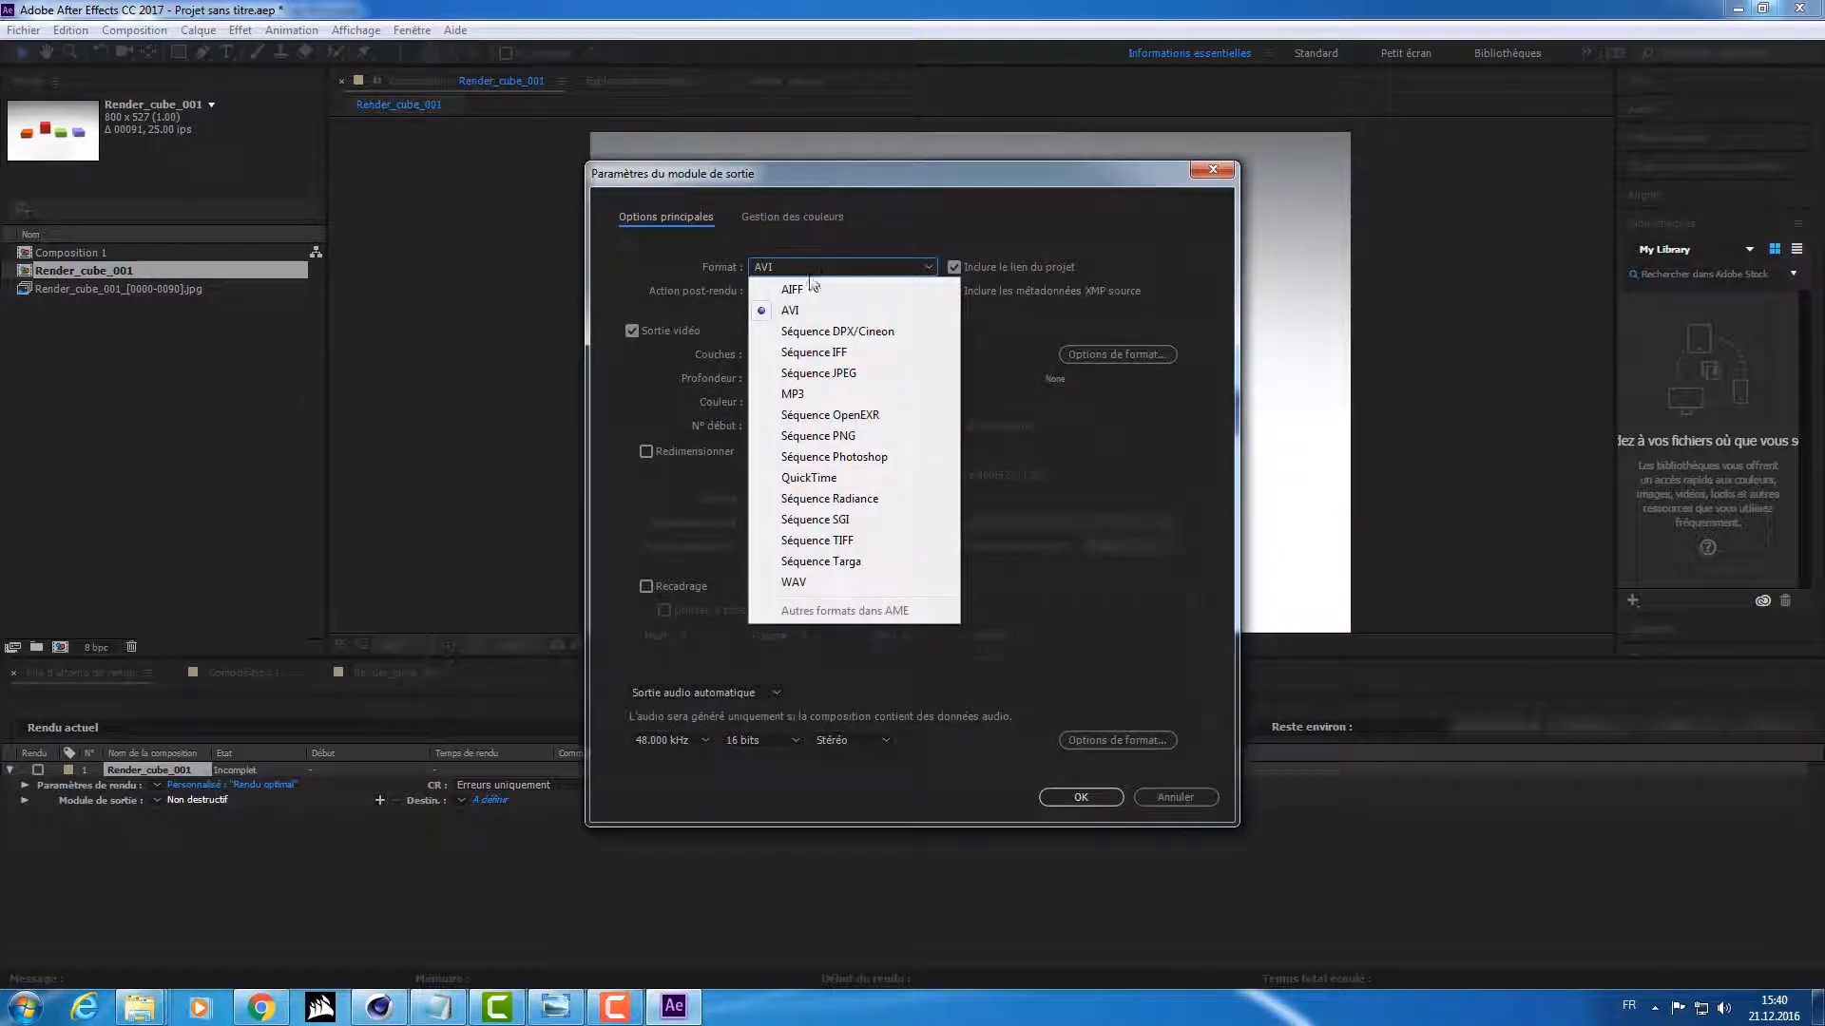
left_click(796, 312)
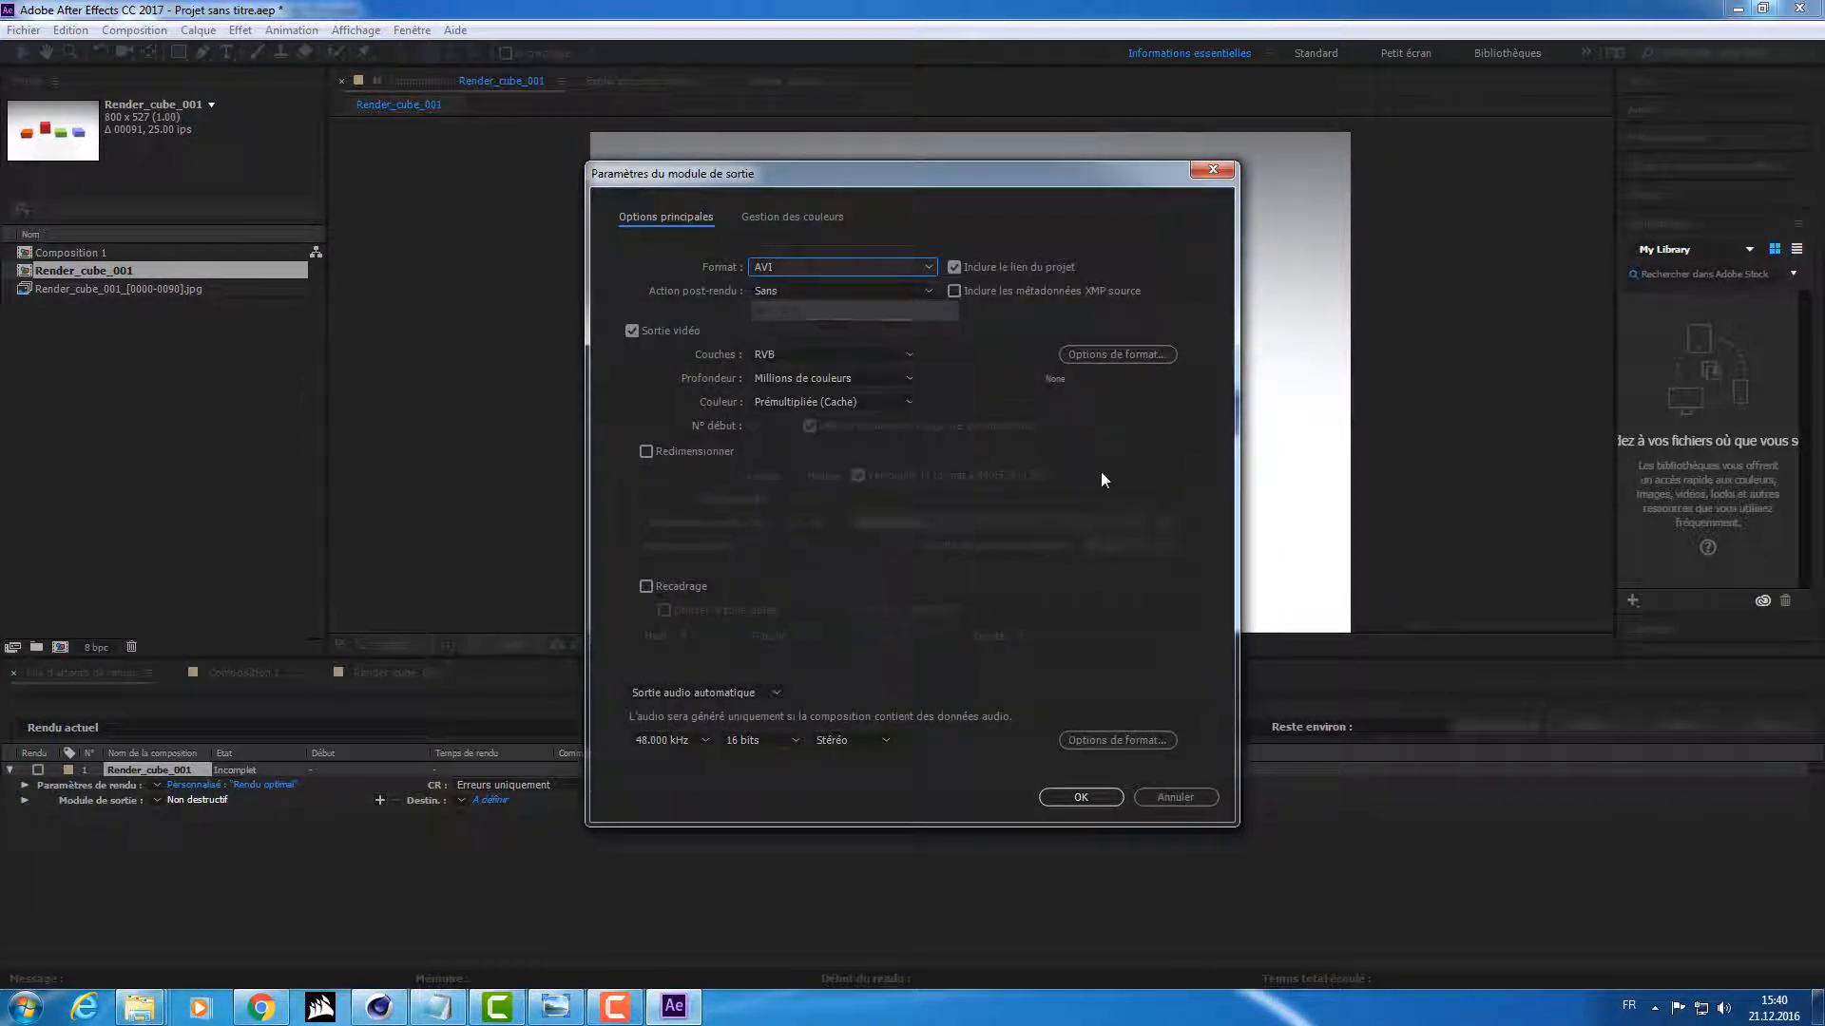
left_click(1116, 355)
left_click(415, 189)
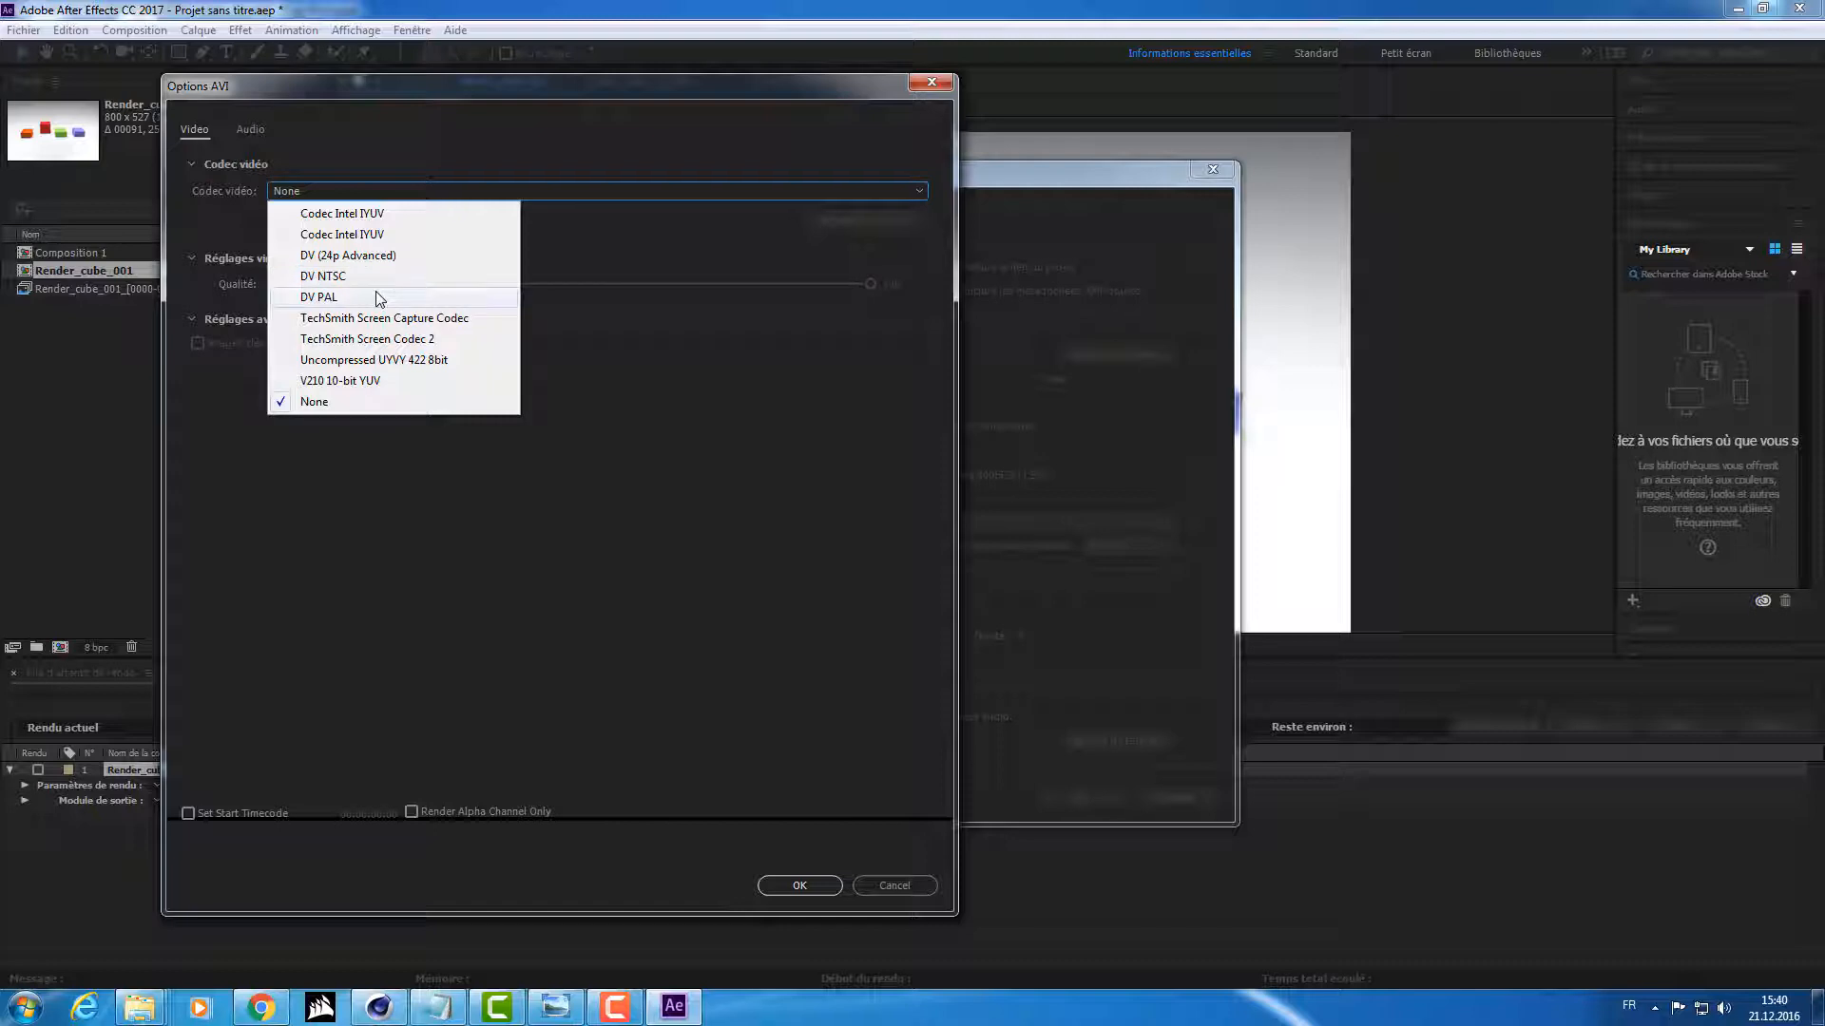
left_click(394, 296)
left_click(791, 888)
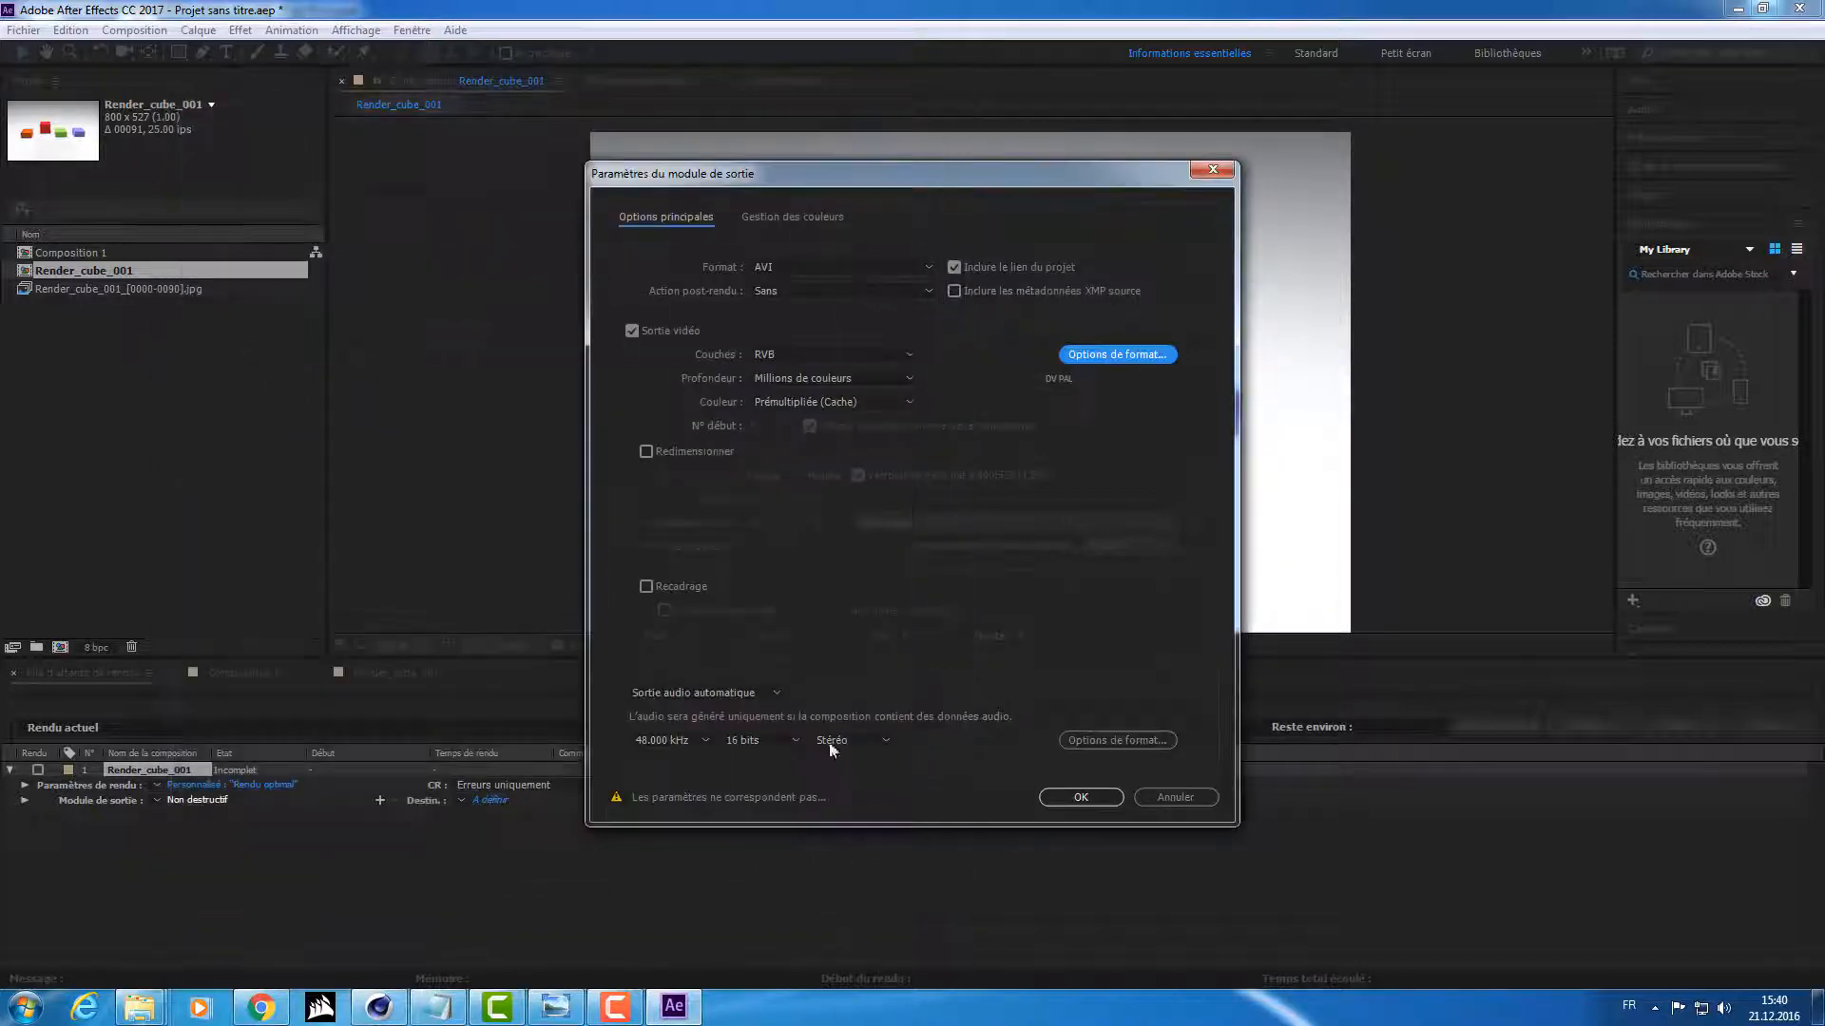
left_click(1081, 797)
Step: Set the output destination to Render_cube_001 in the Closure folder inside Save_file_intro, and start the render
left_click(489, 801)
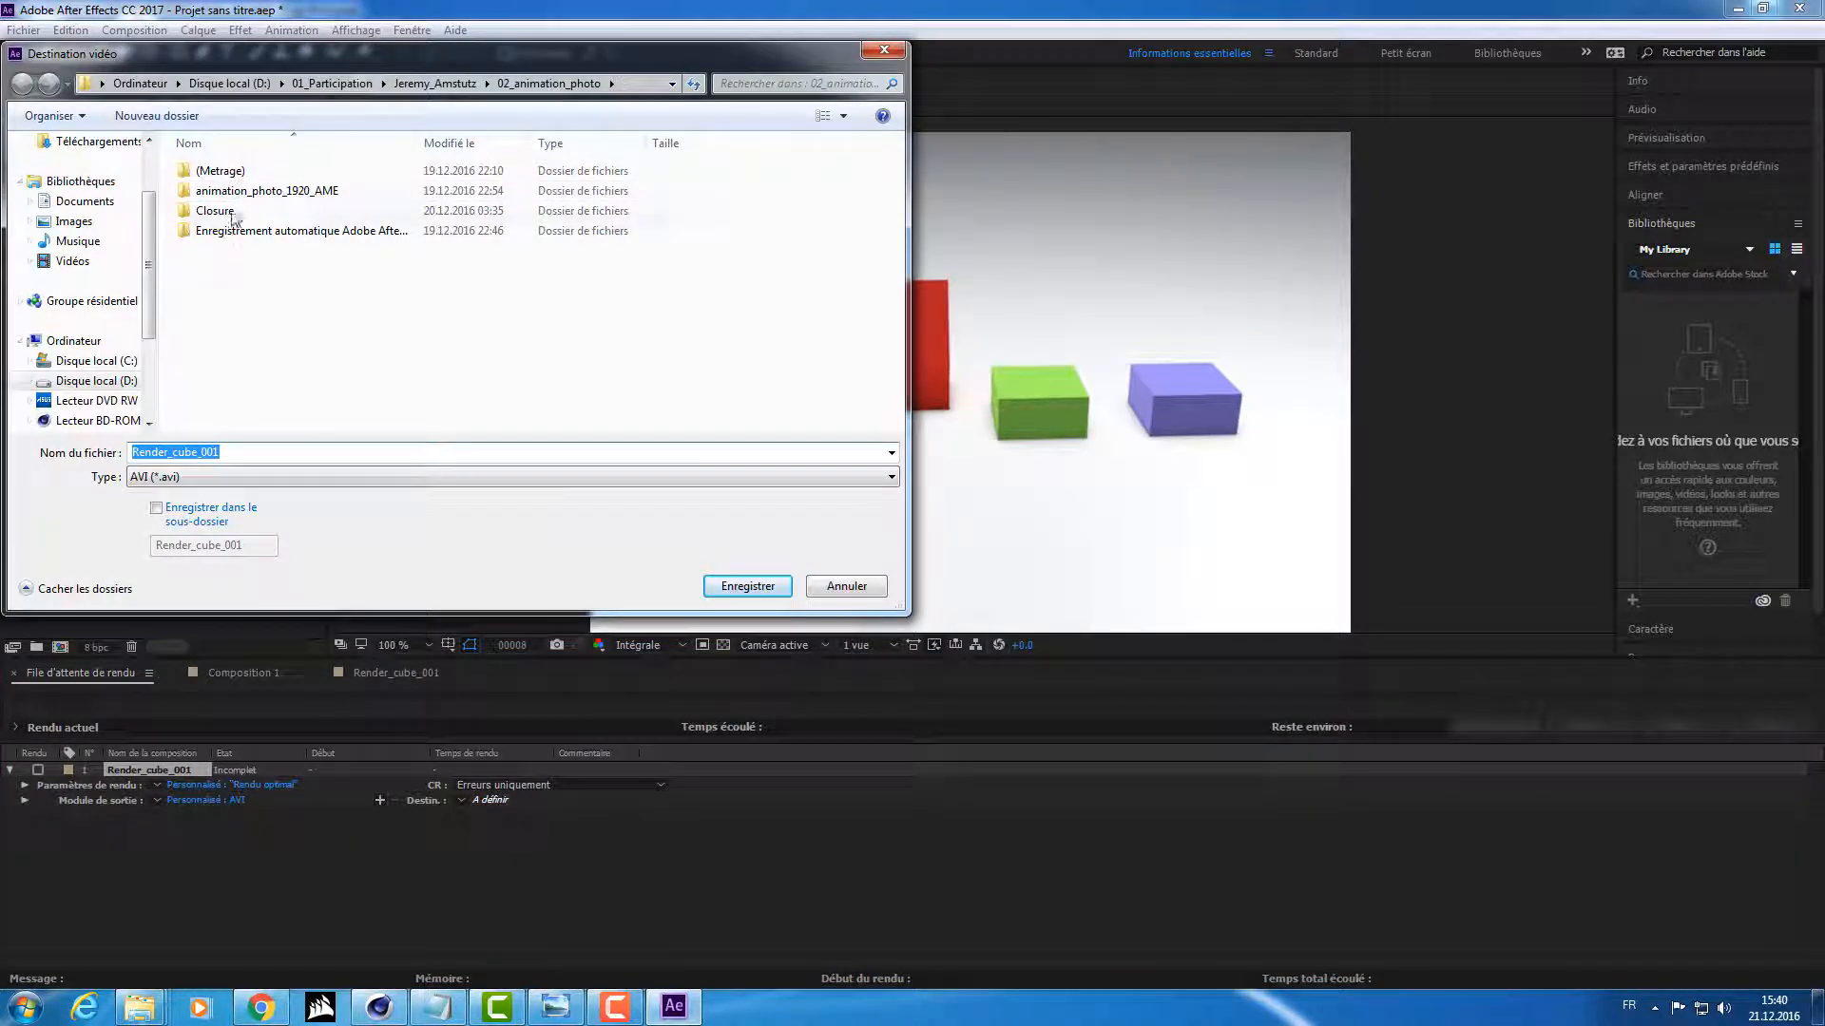
left_click(229, 83)
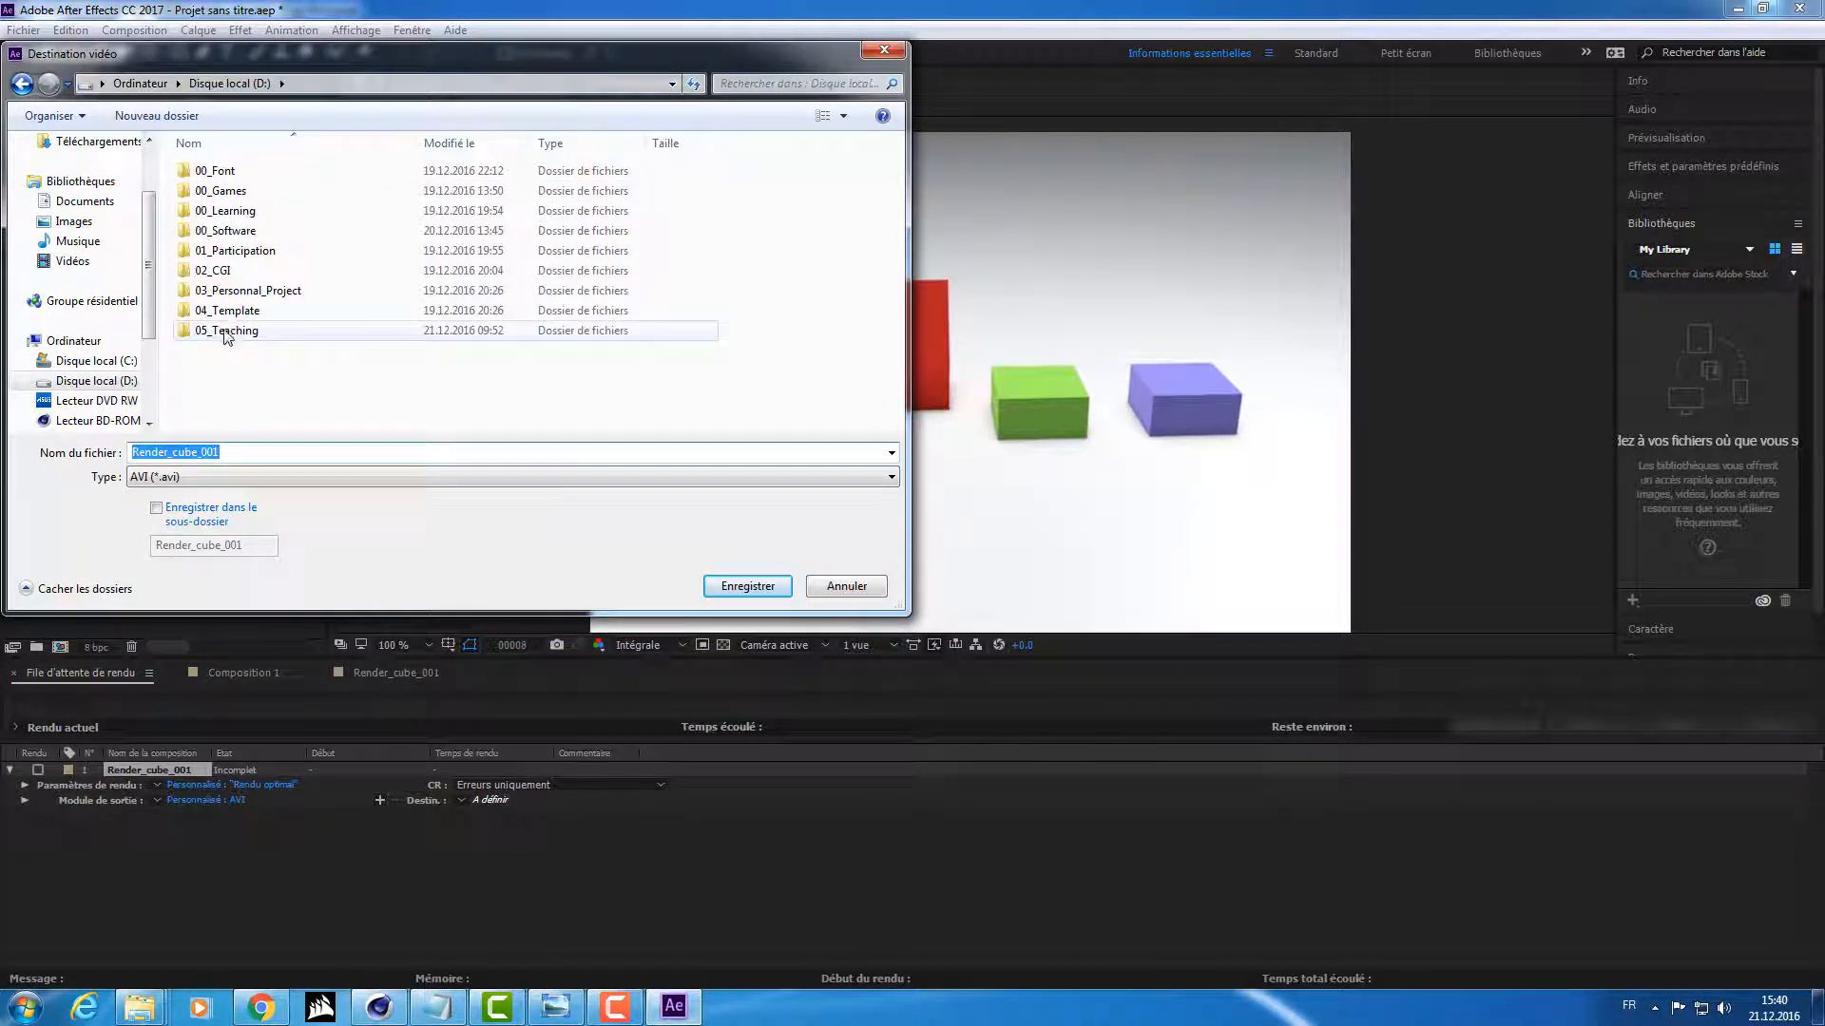
double_click(228, 330)
double_click(249, 172)
double_click(258, 177)
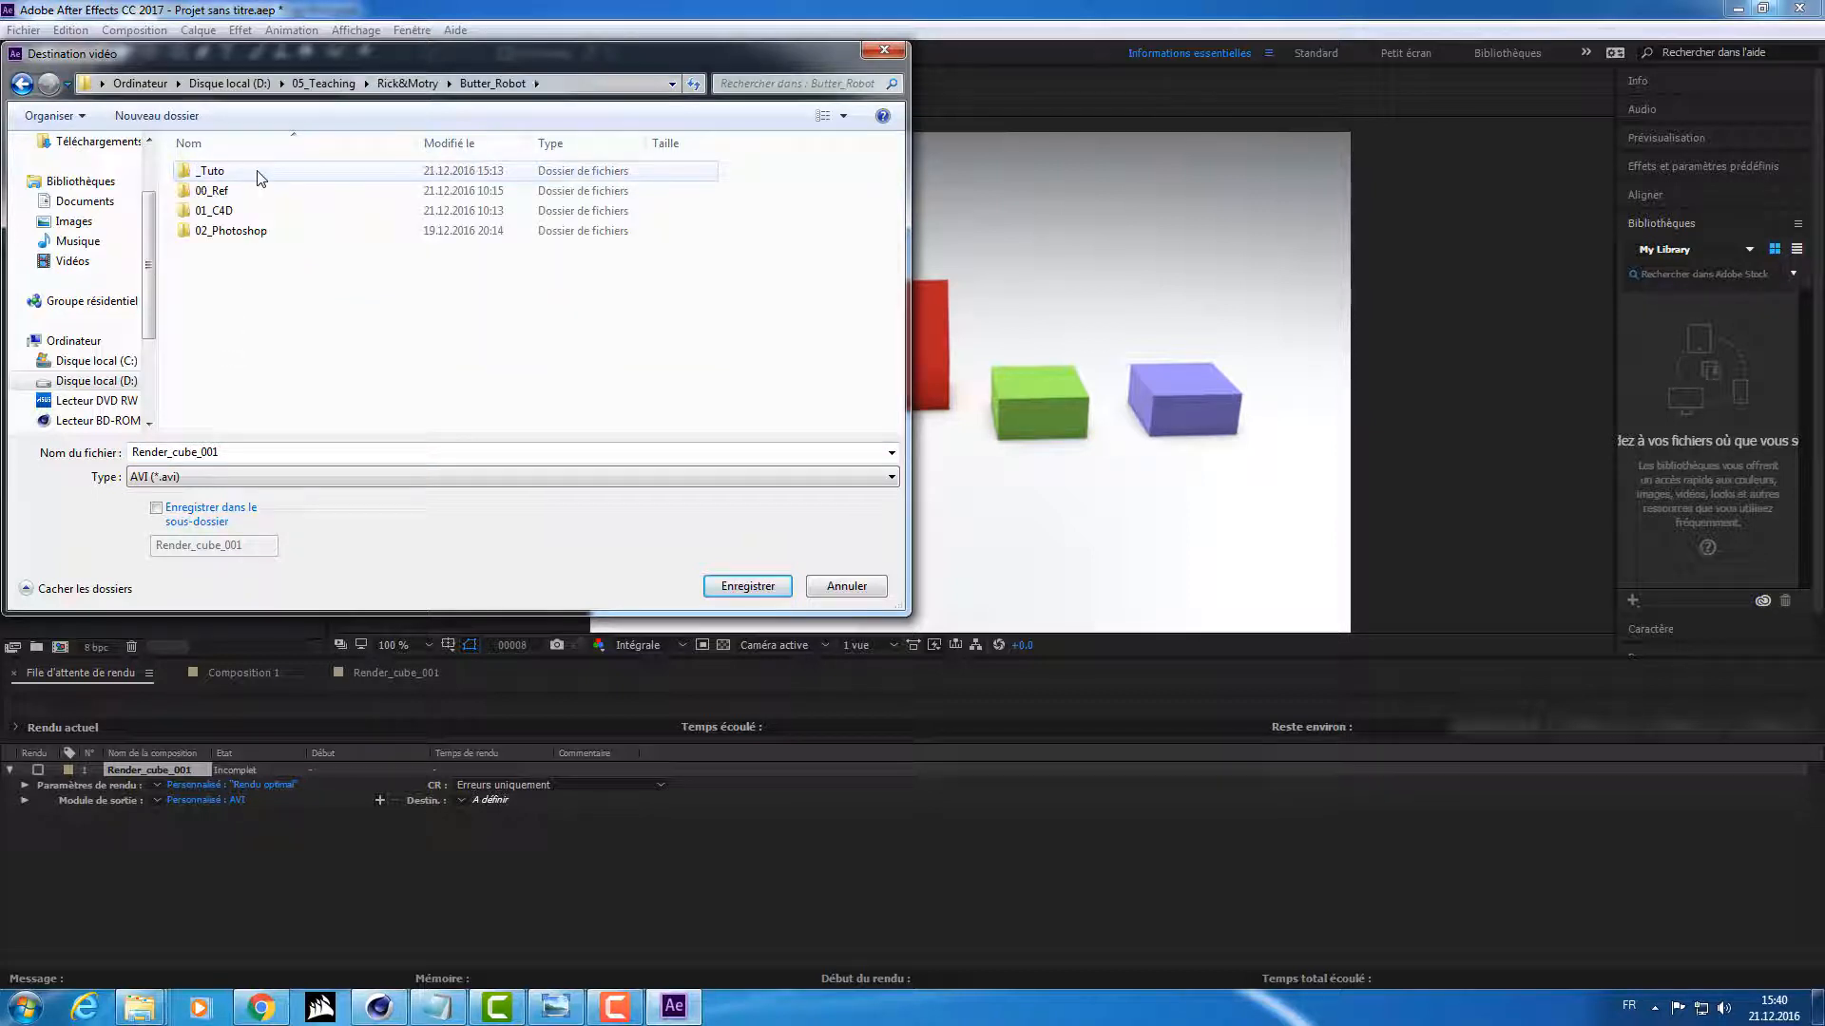
double_click(249, 175)
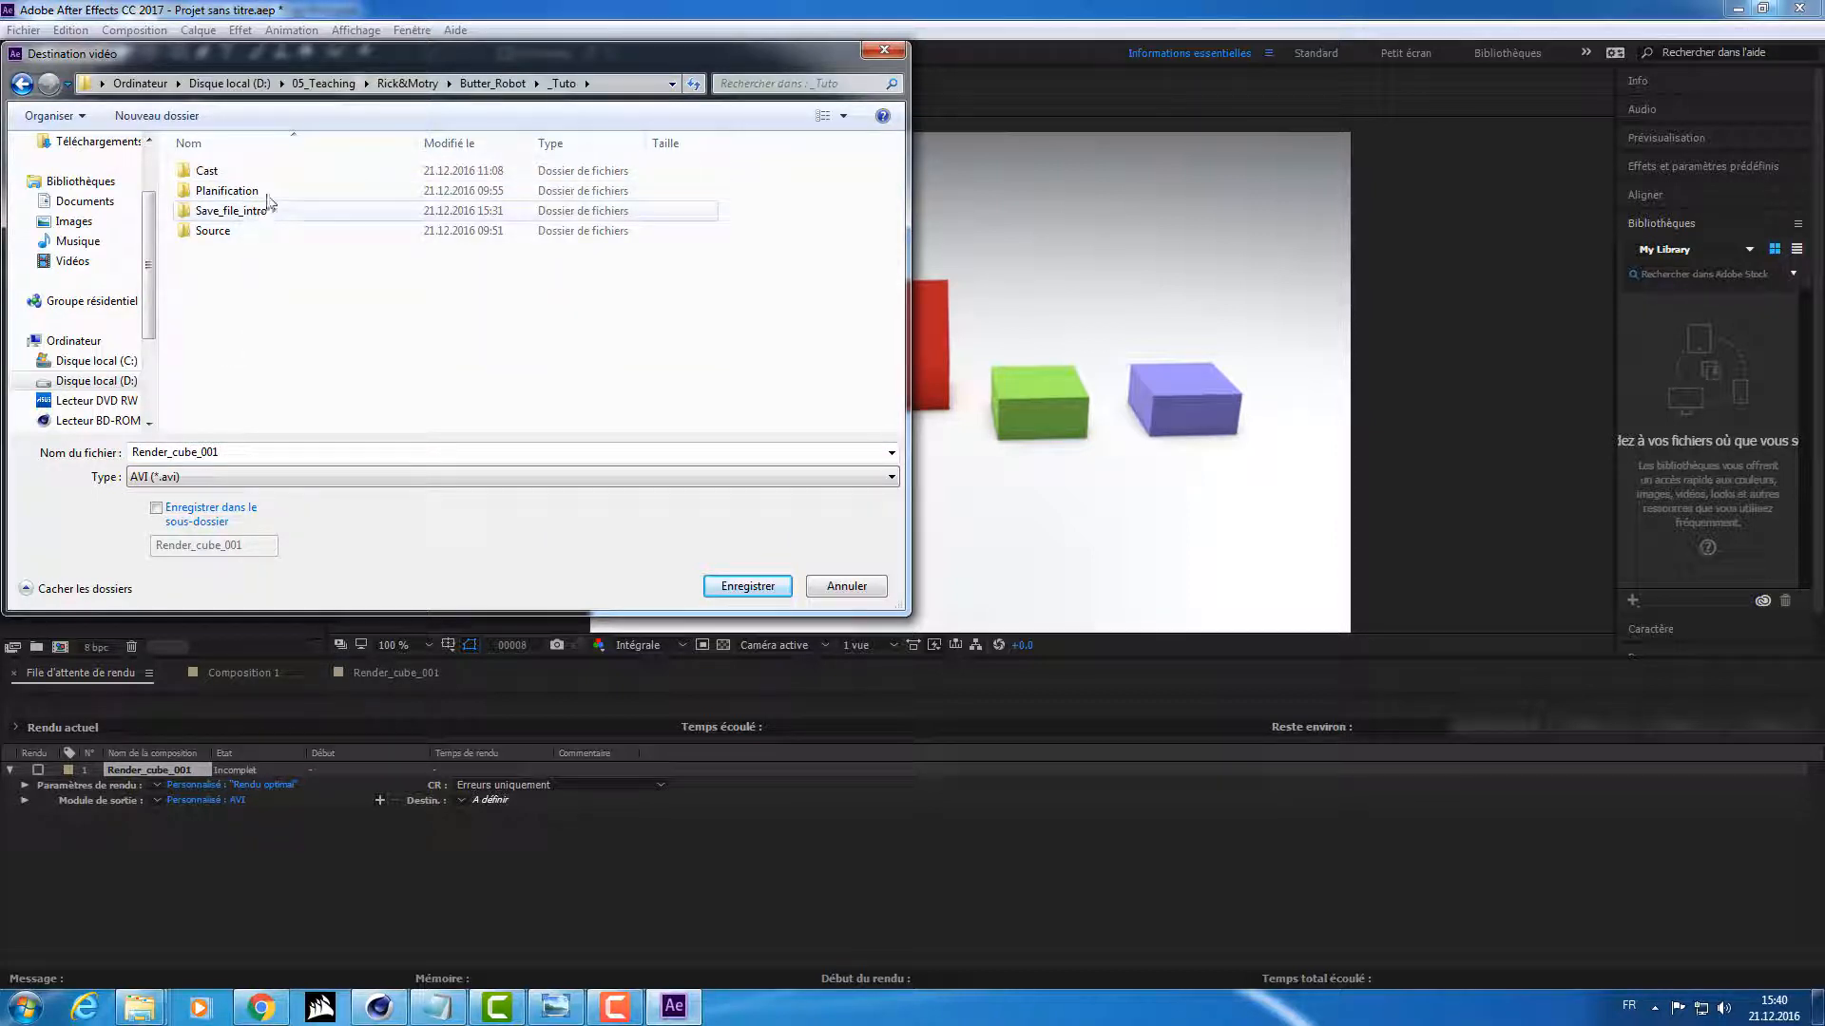
double_click(252, 210)
double_click(262, 175)
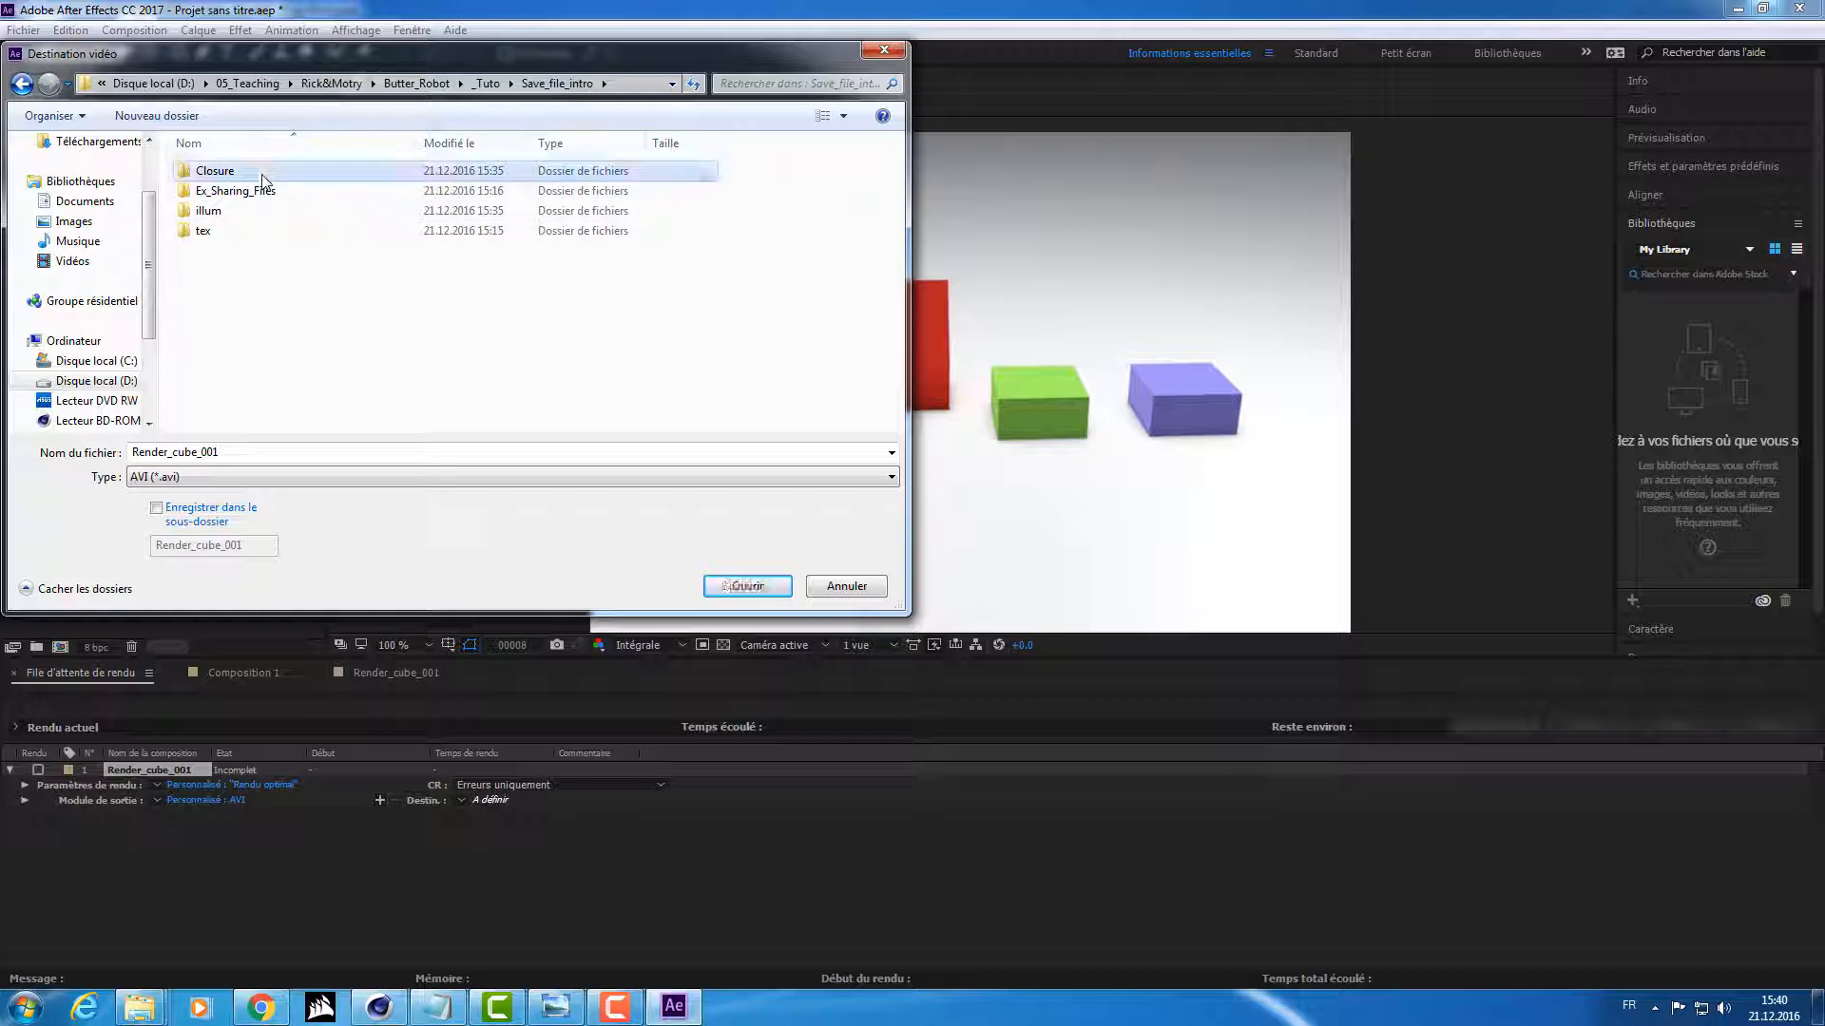
key("alt+Left")
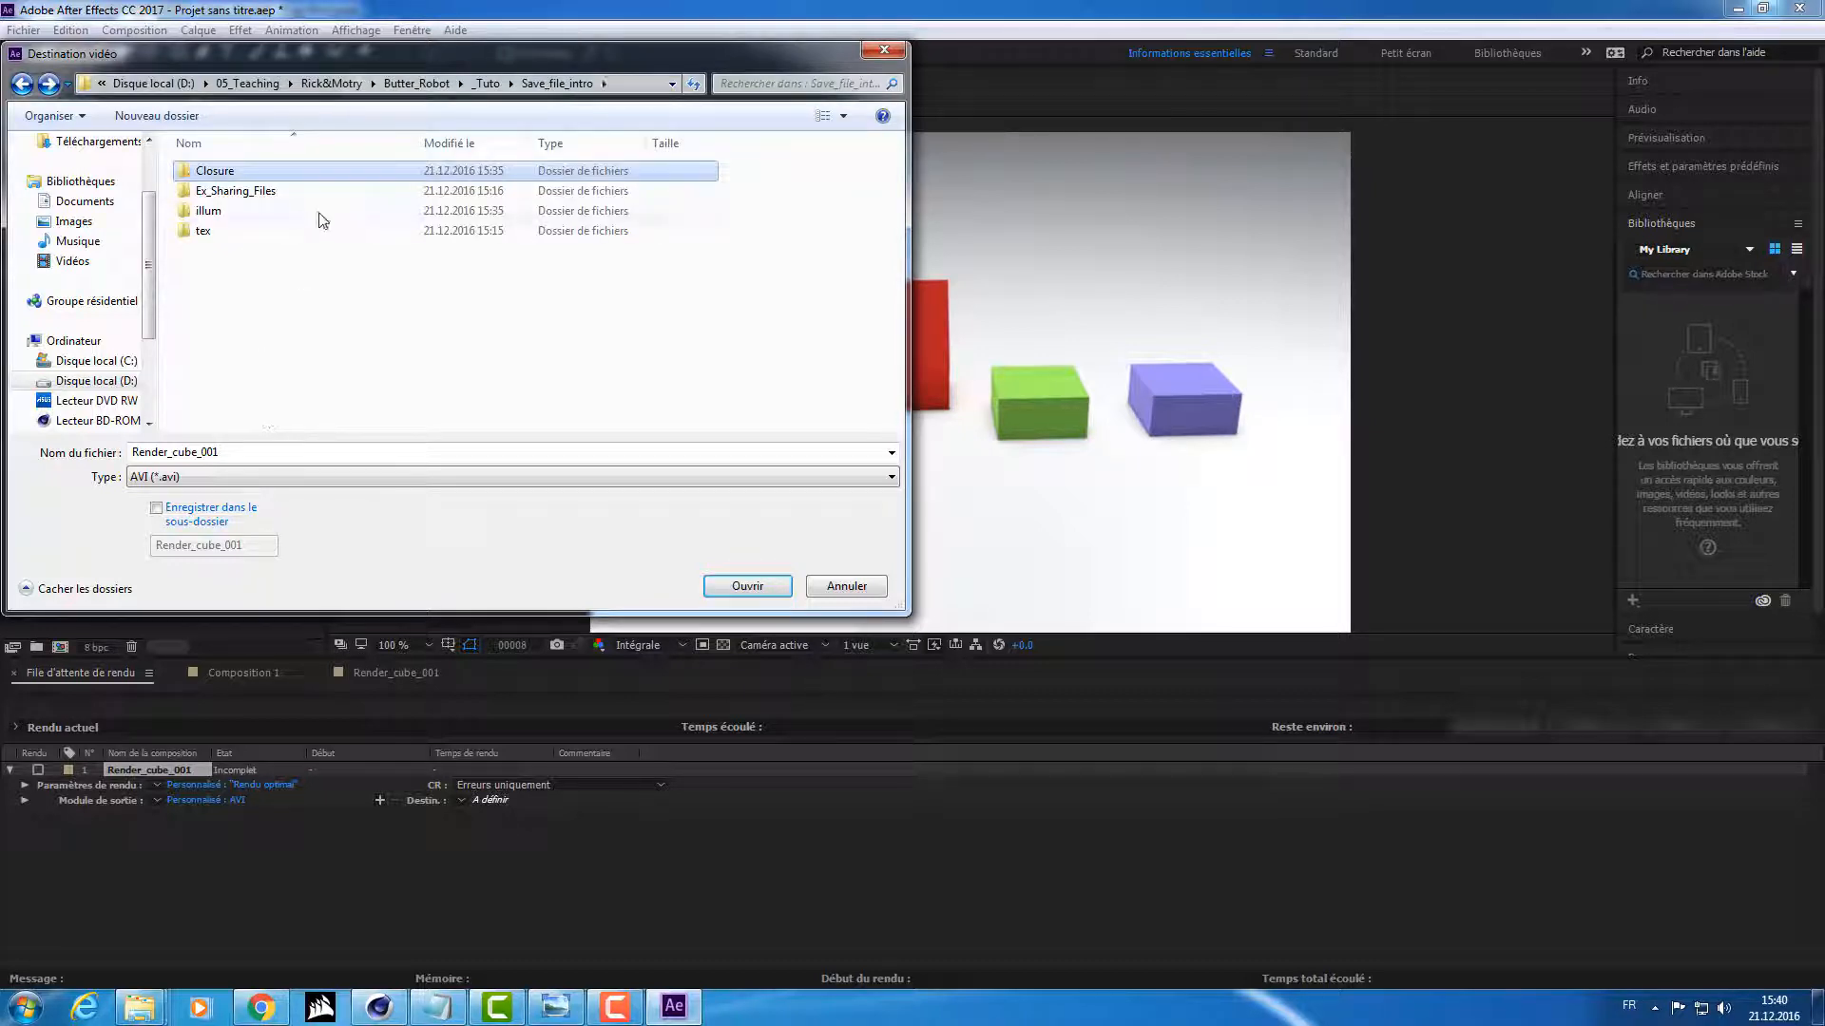
double_click(322, 191)
key("alt+Left")
left_click(323, 174)
double_click(324, 177)
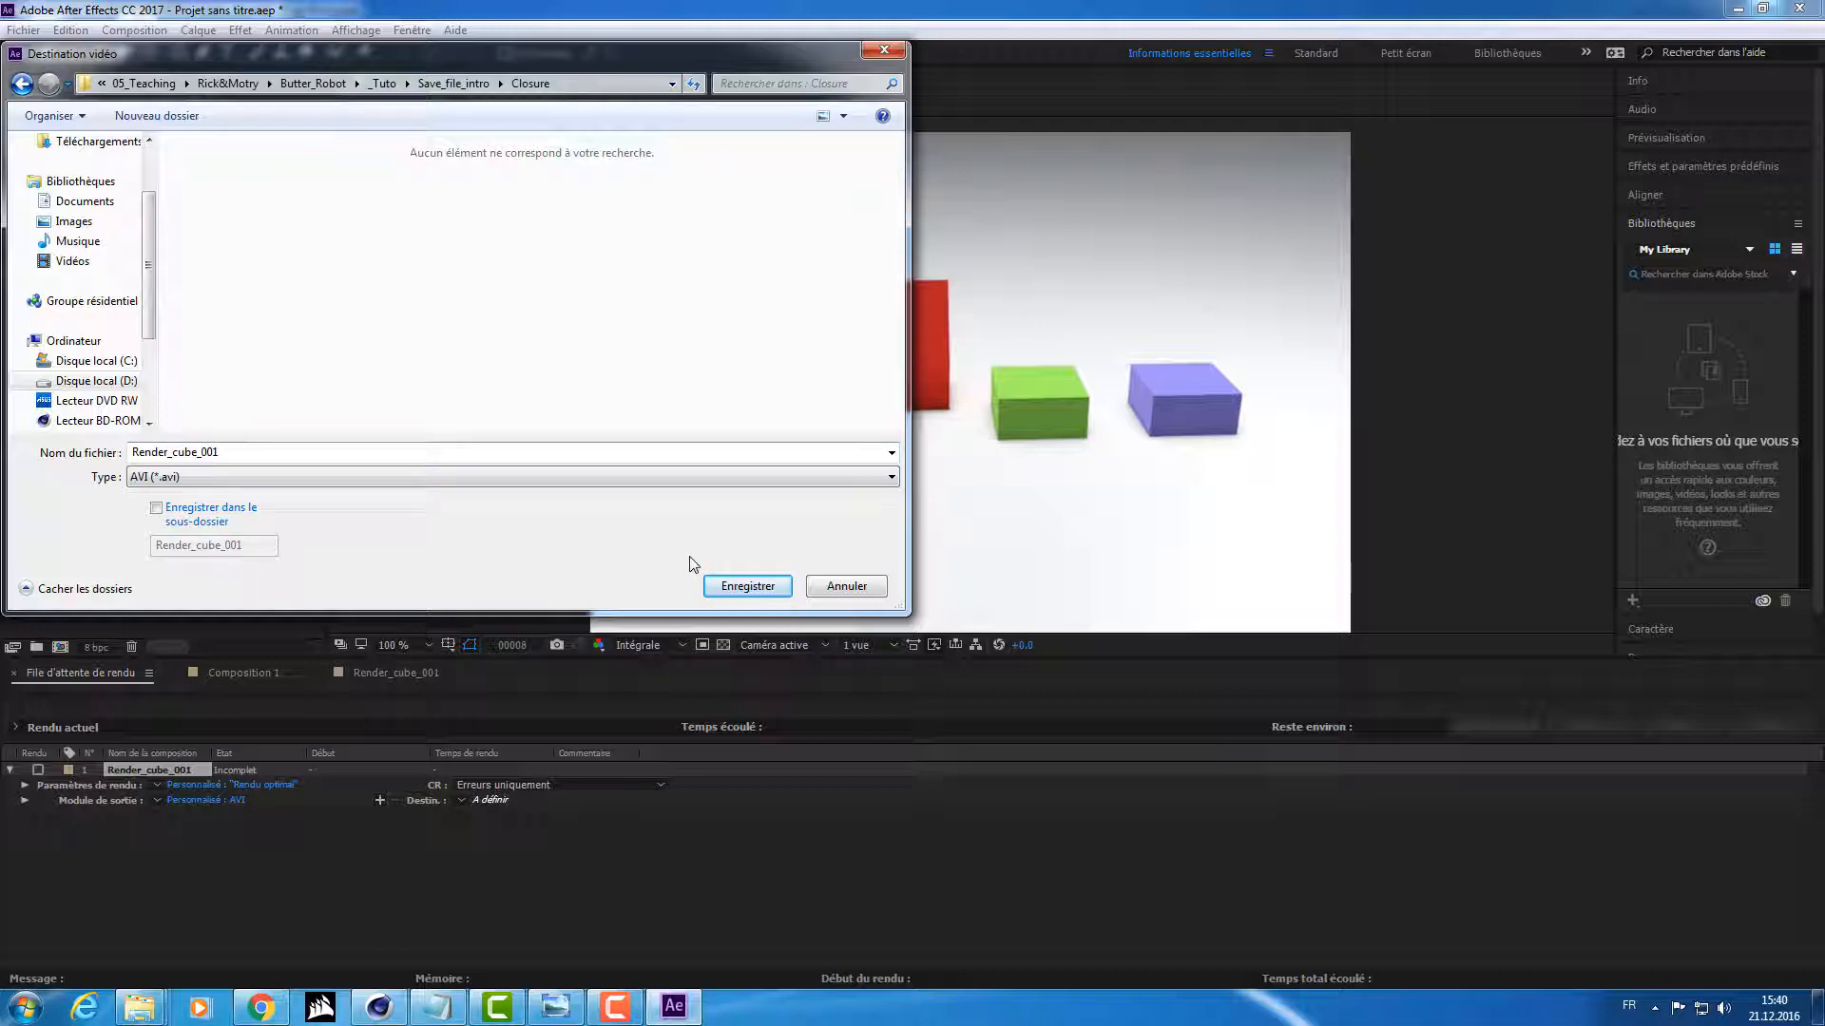
left_click(747, 585)
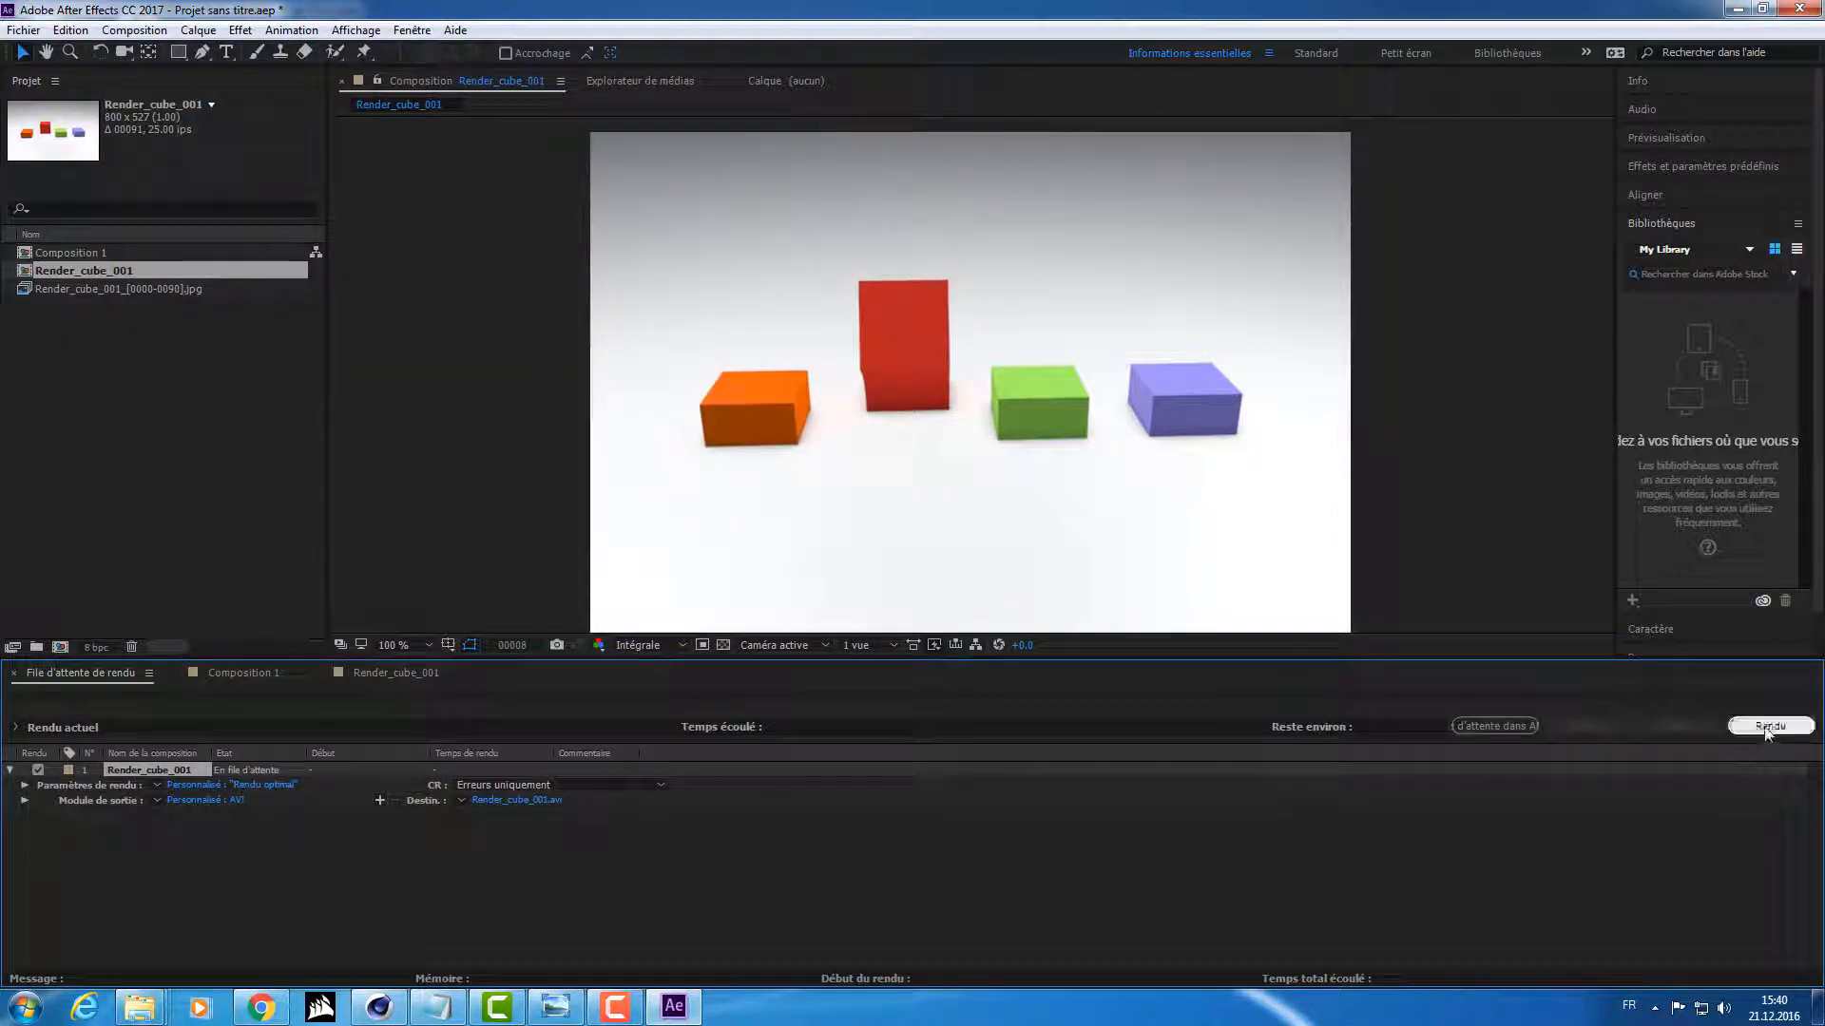
left_click(1753, 728)
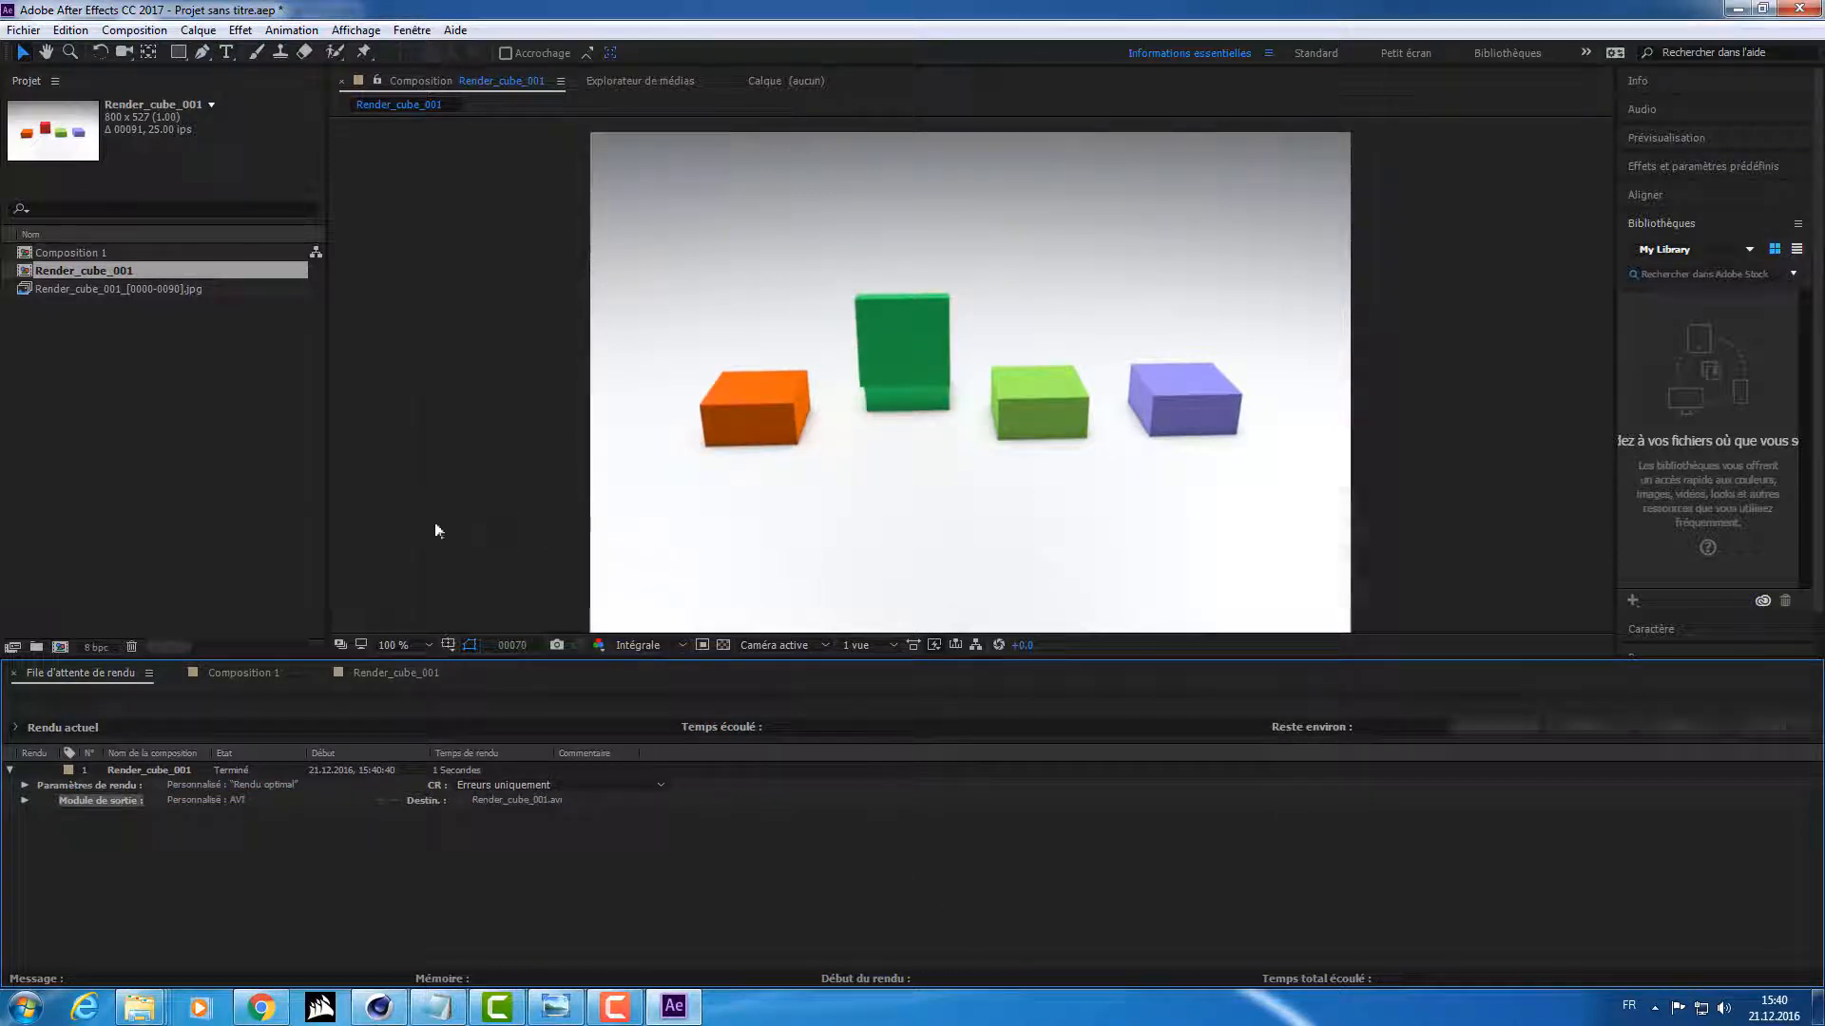
Step: Play the rendered Render_cube_001 video from the Closure folder, replay it, close the player and return to After Effects
key("alt+Tab")
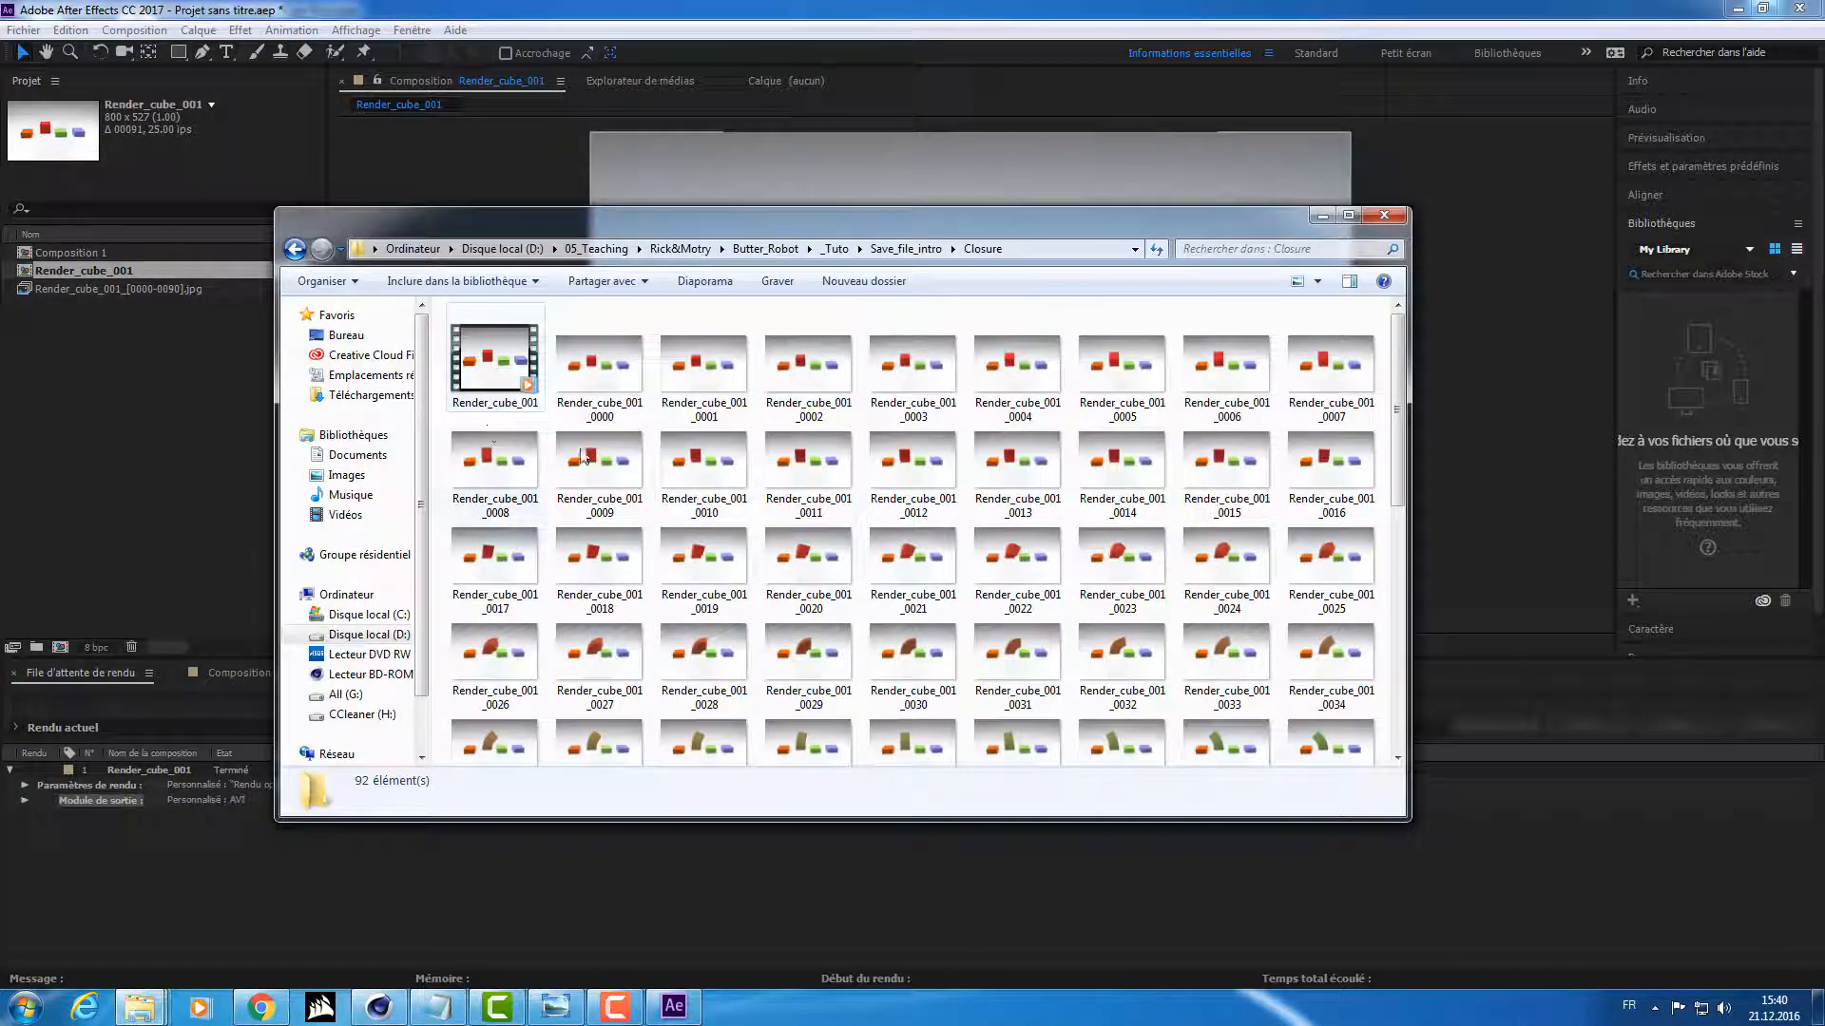
double_click(494, 366)
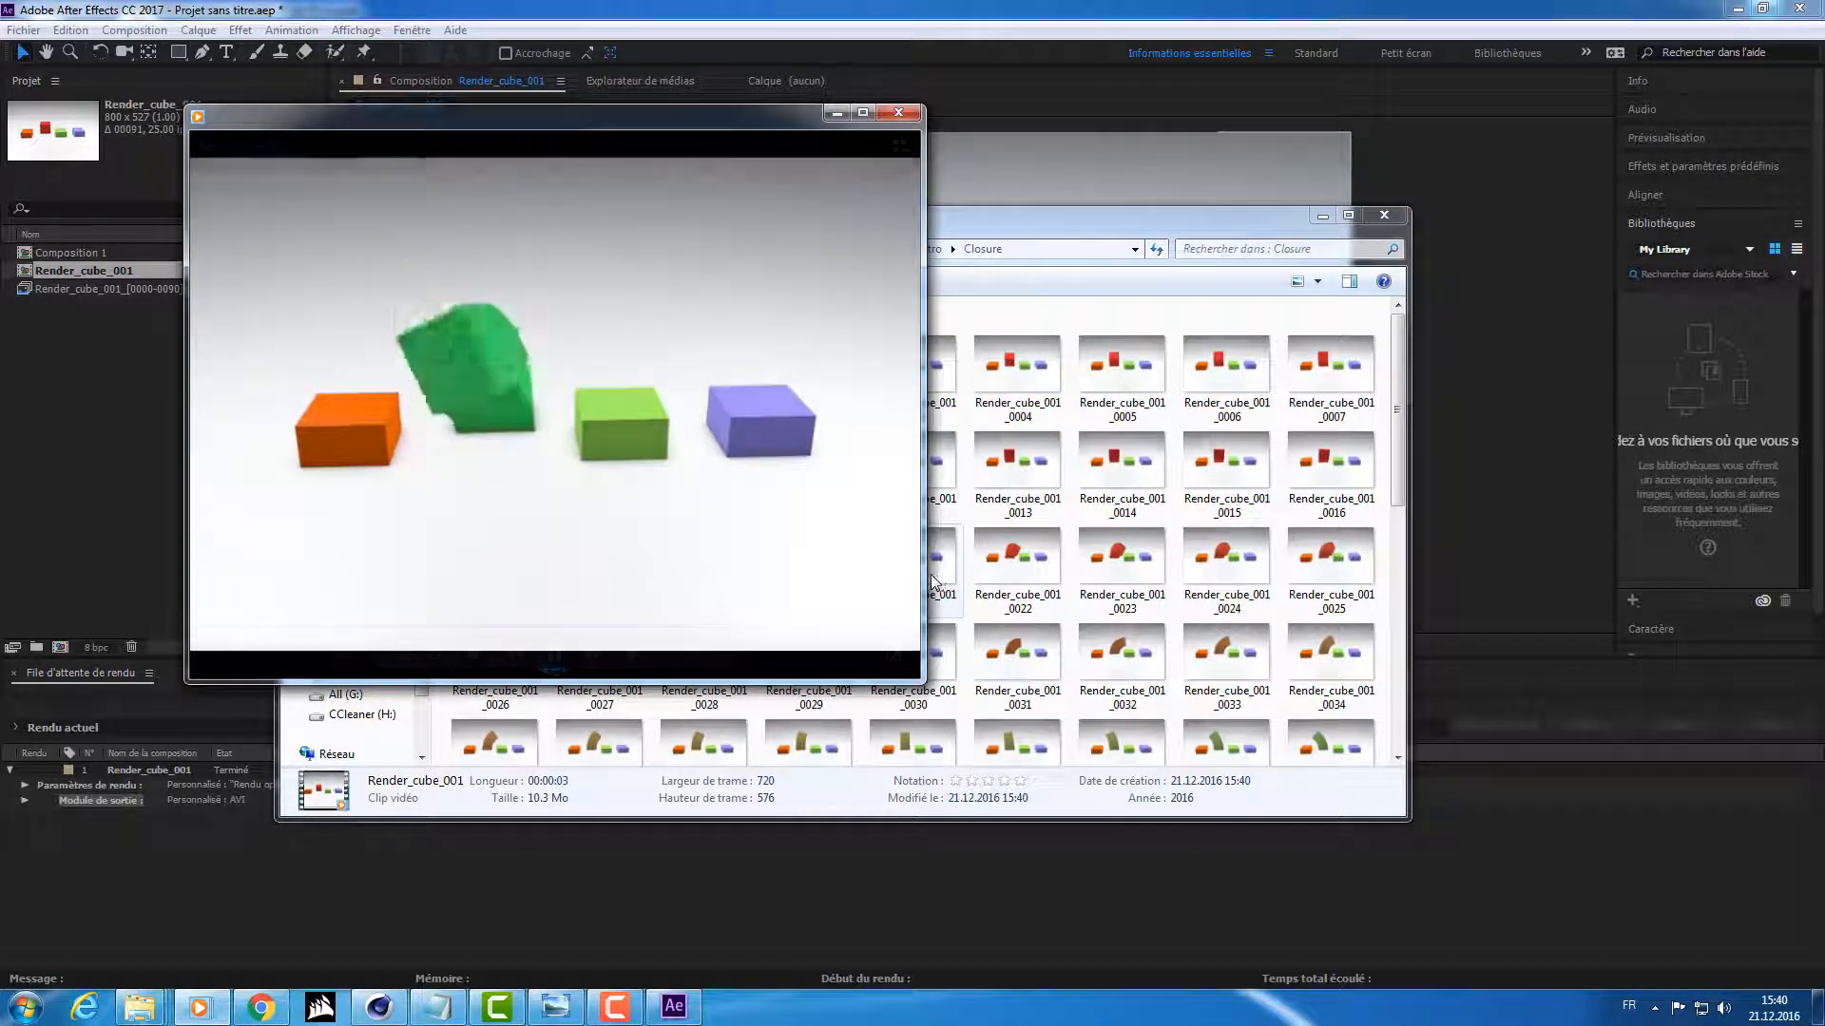
left_click(538, 374)
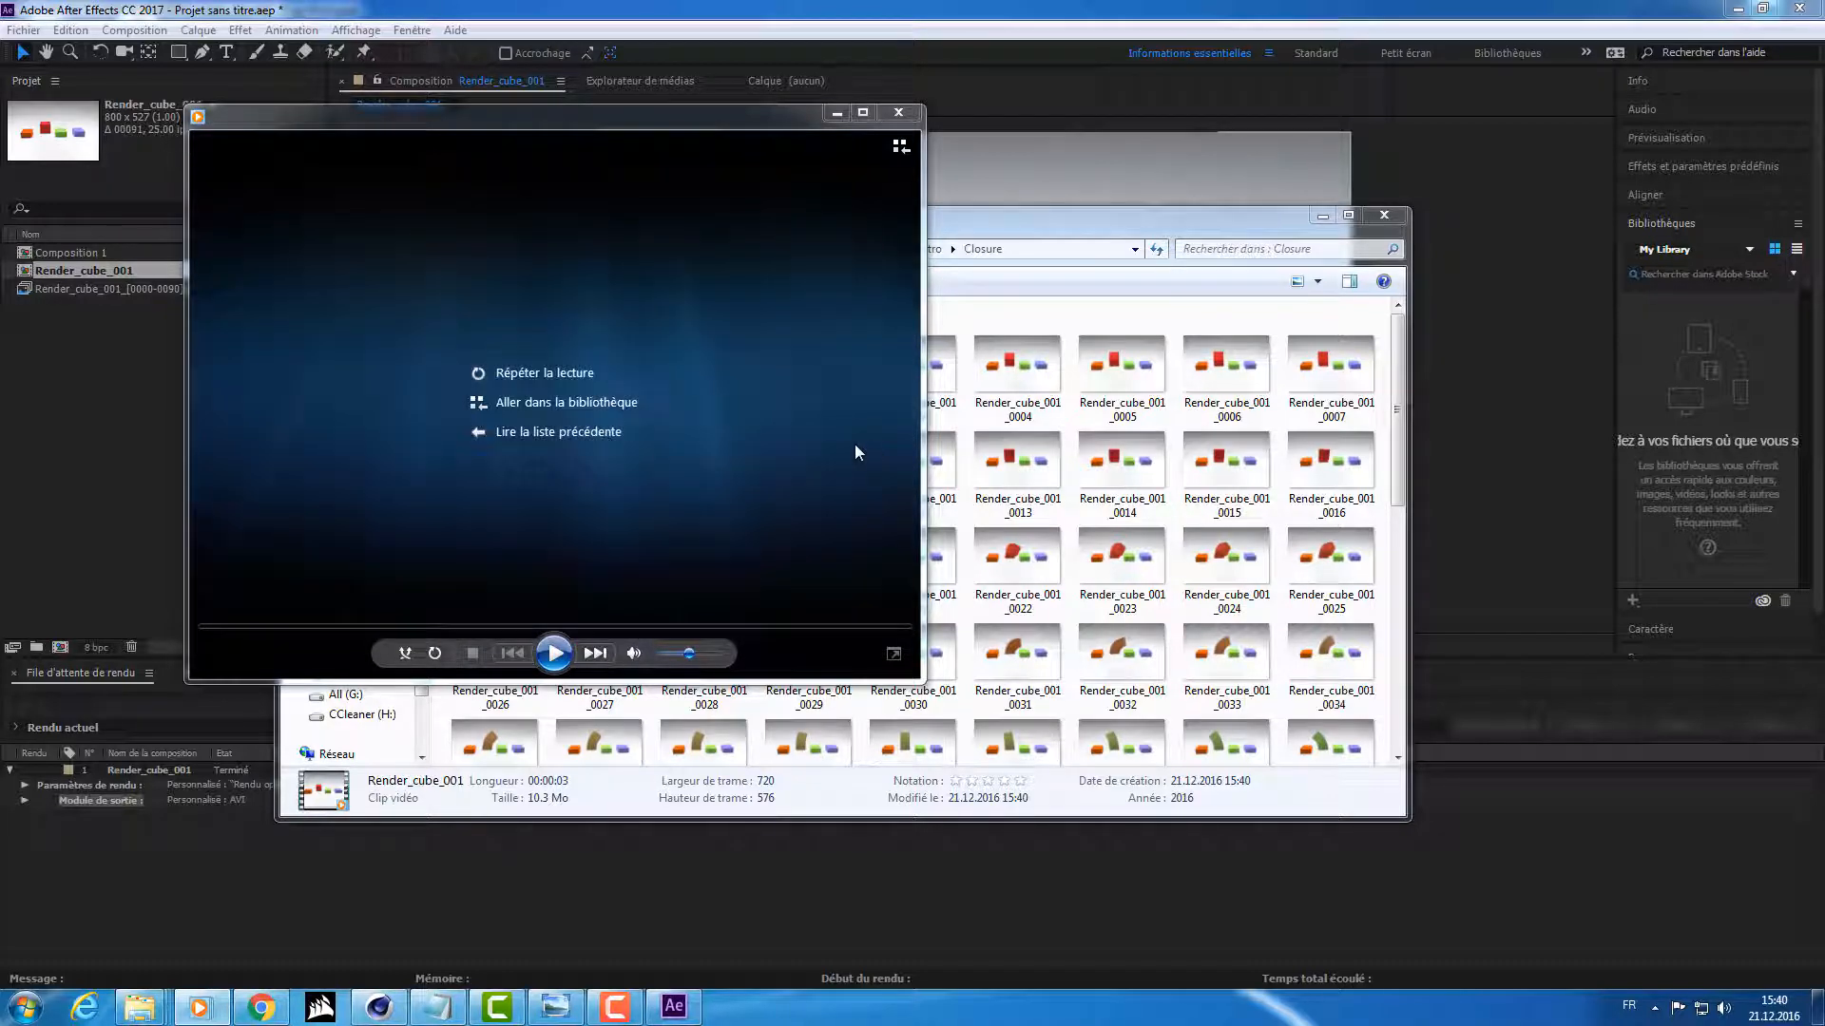
left_click(554, 653)
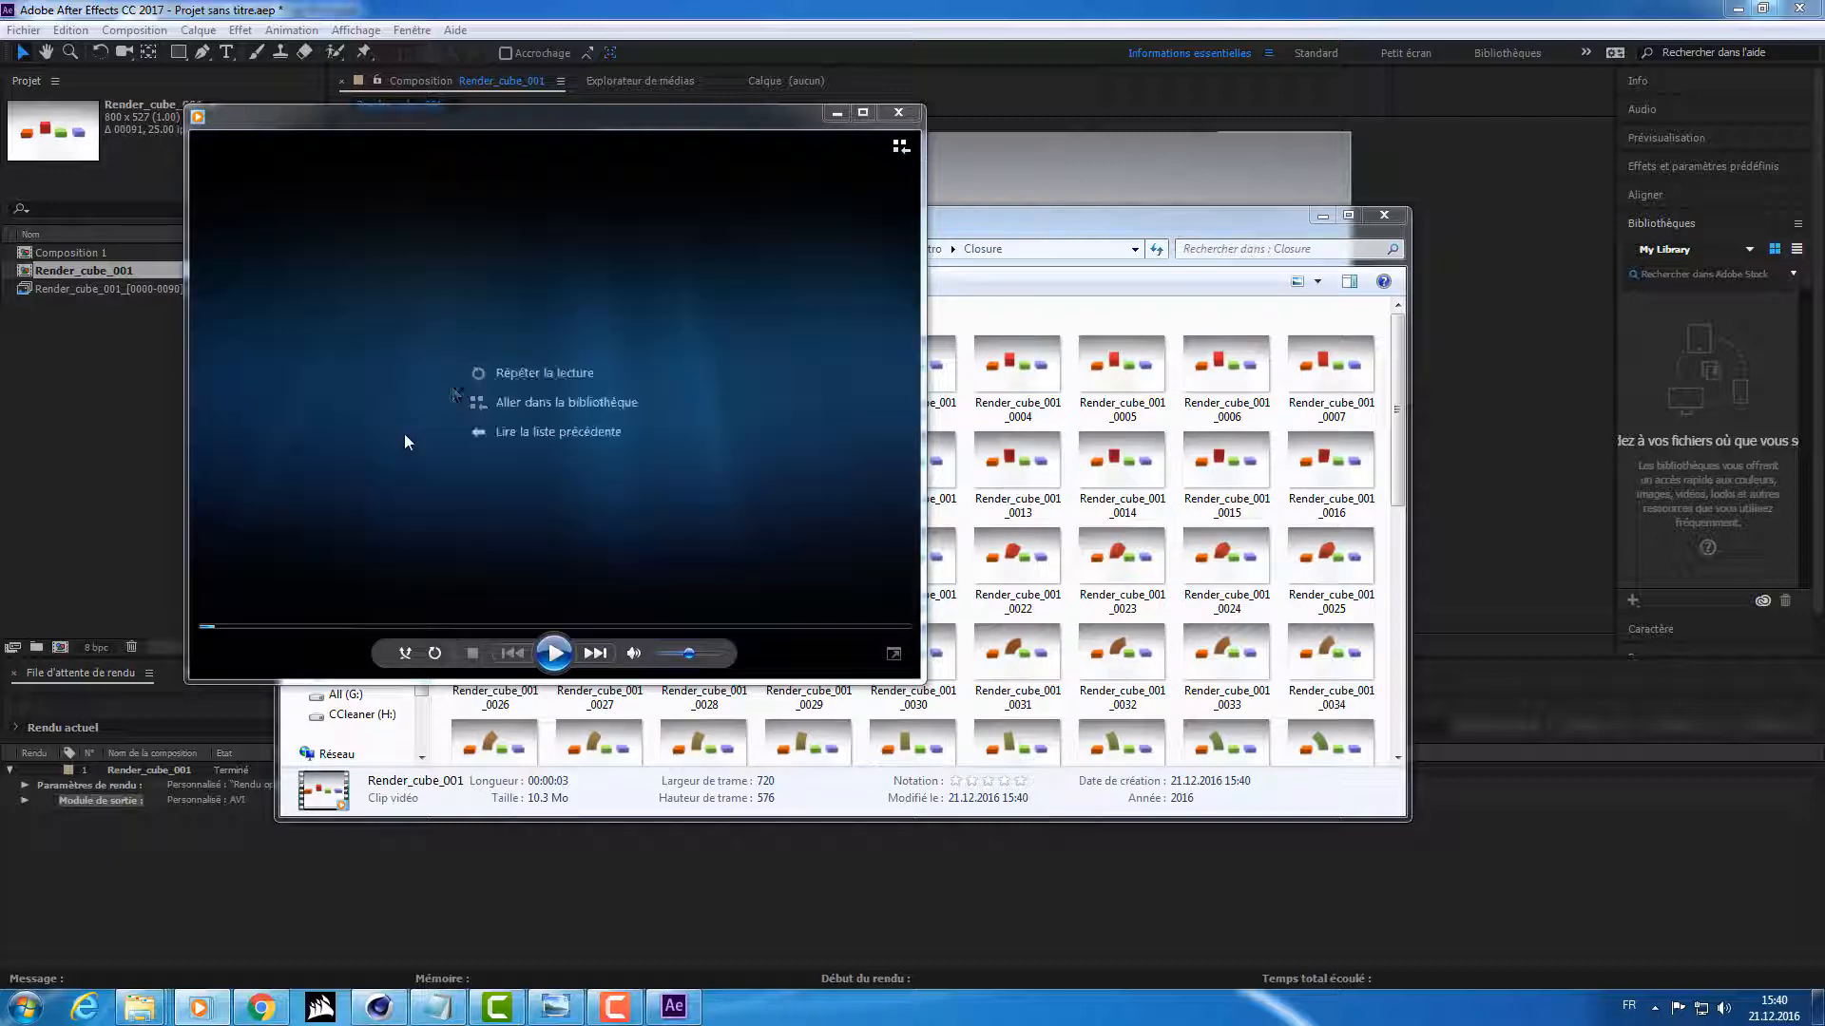
left_click(904, 115)
left_click(225, 497)
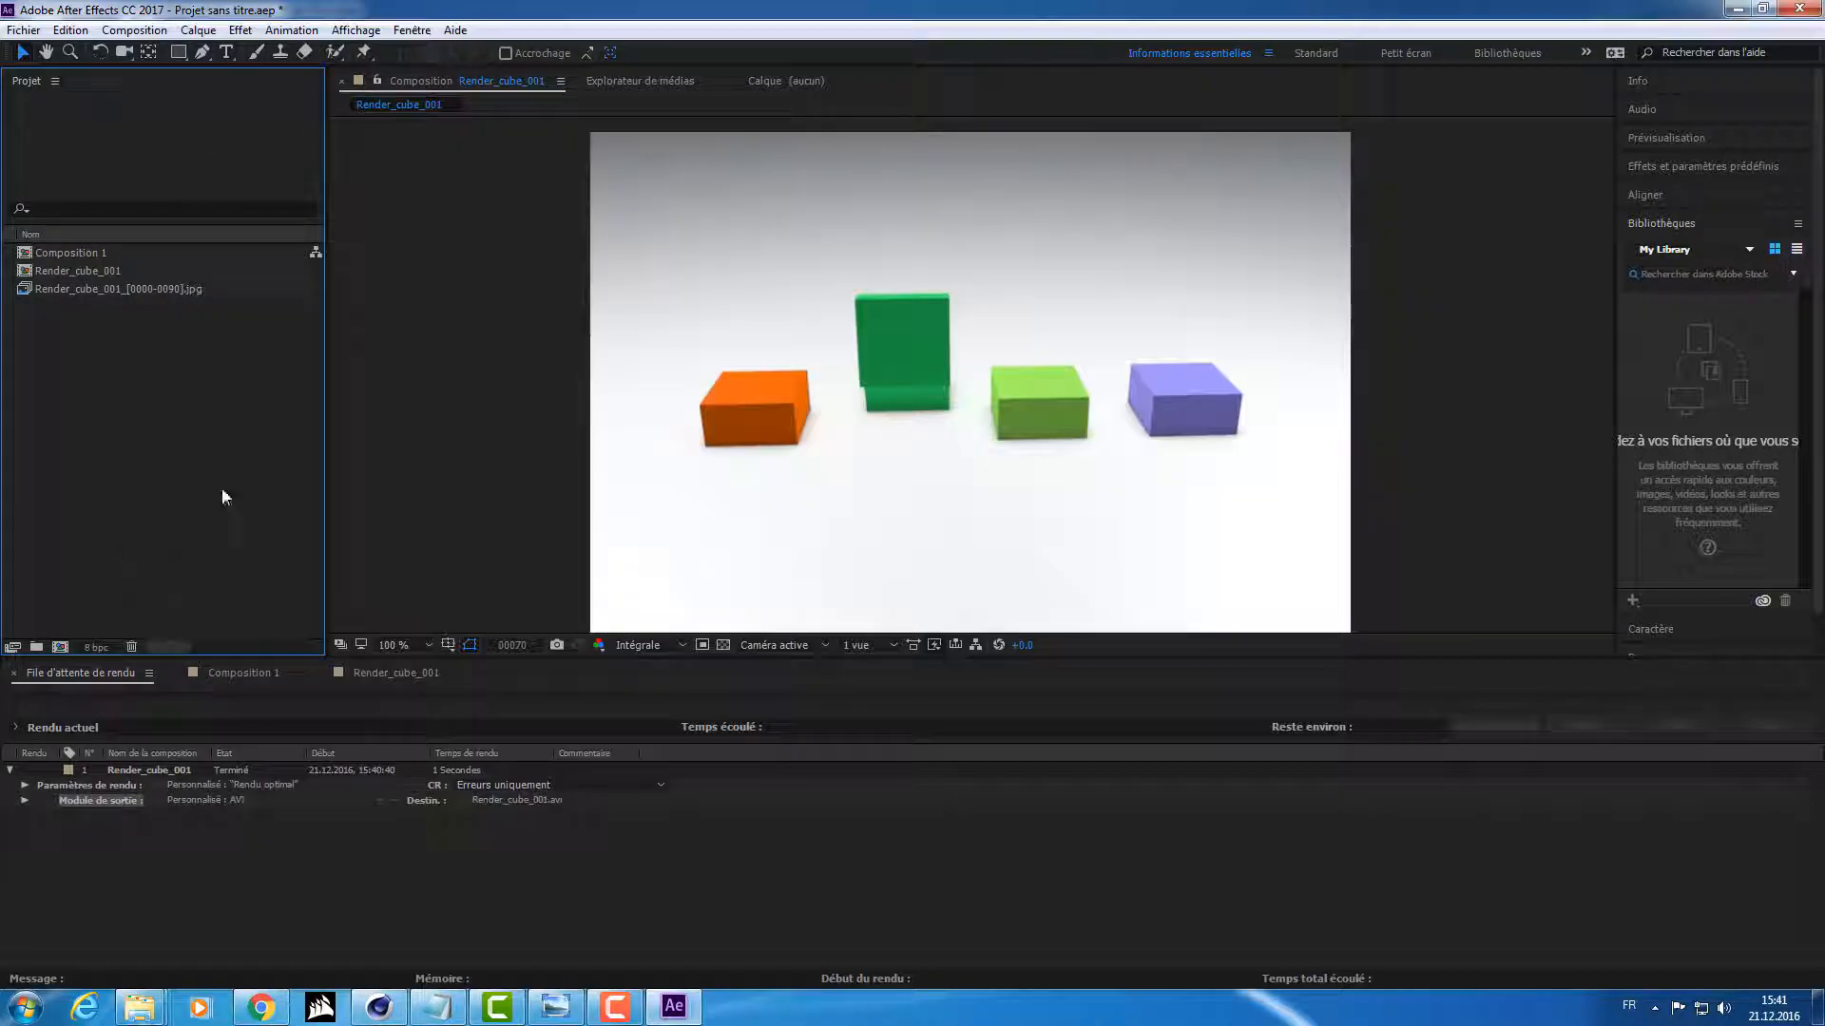
Step: Bring the Render_cube_001 composition's timeline back into view in place of the render queue
left_click(208, 672)
left_click(400, 673)
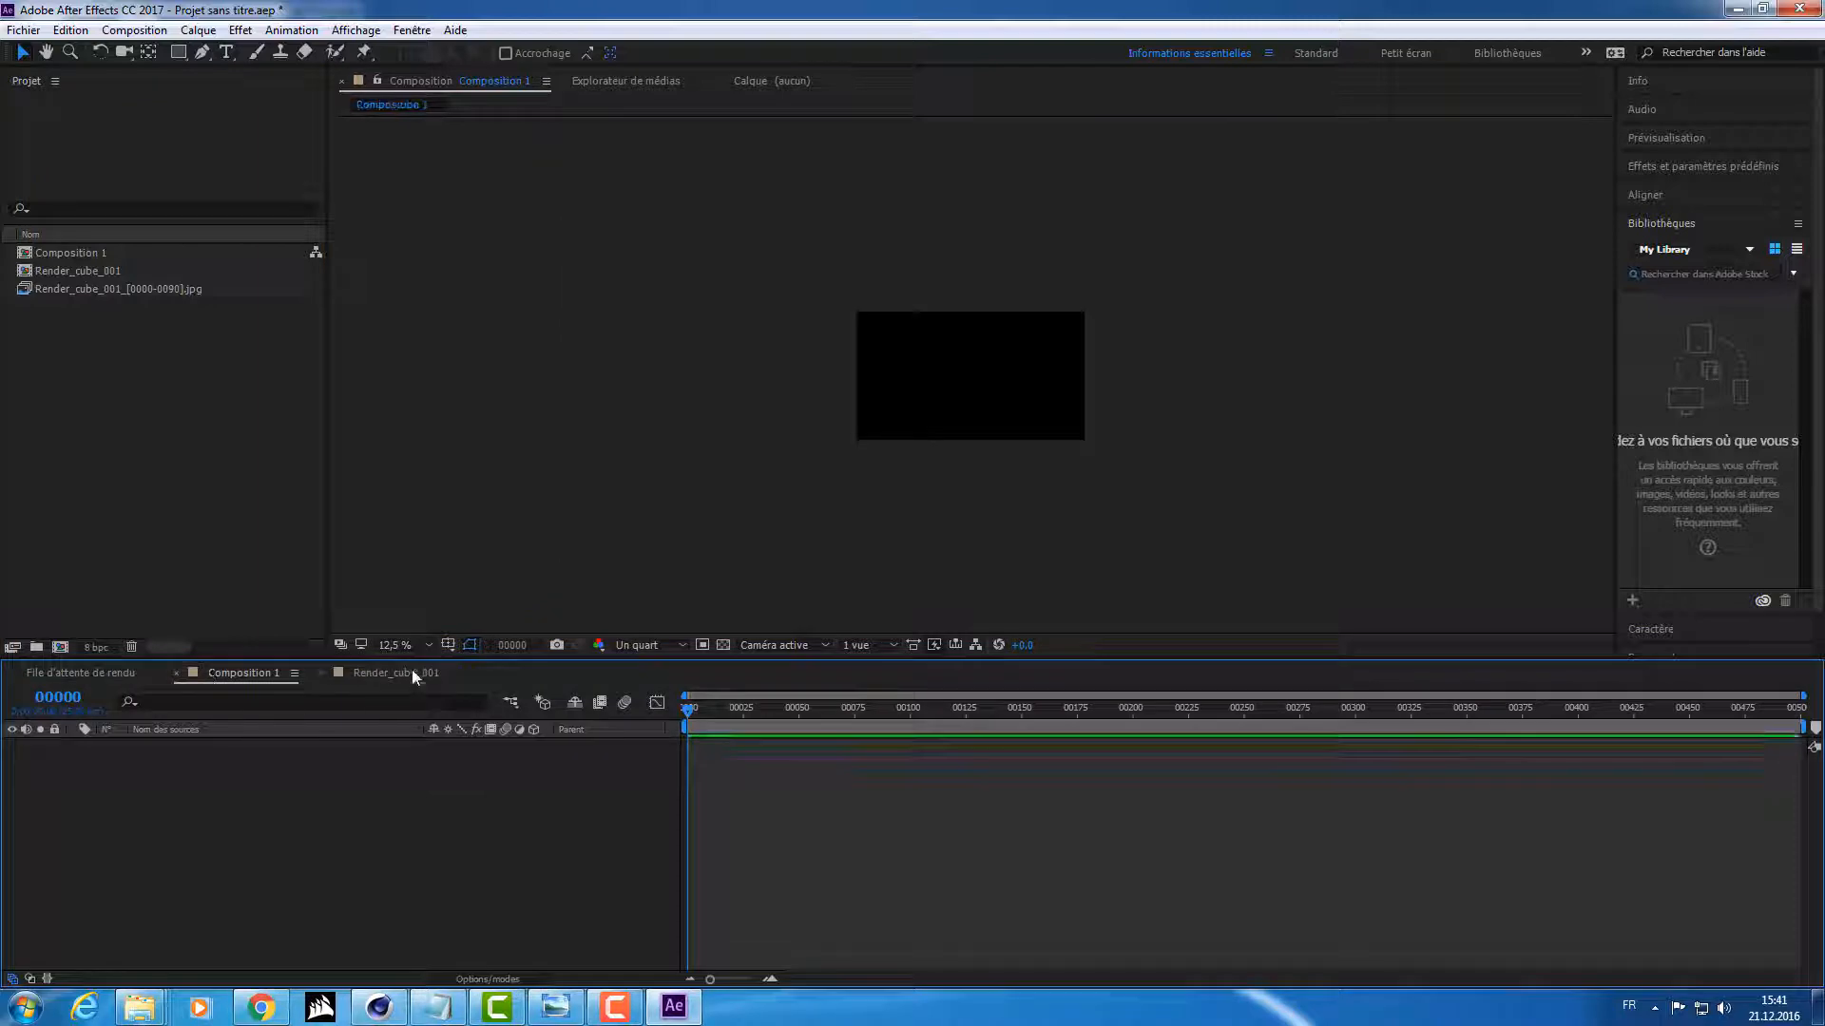
left_click_drag(123, 817, 511, 909)
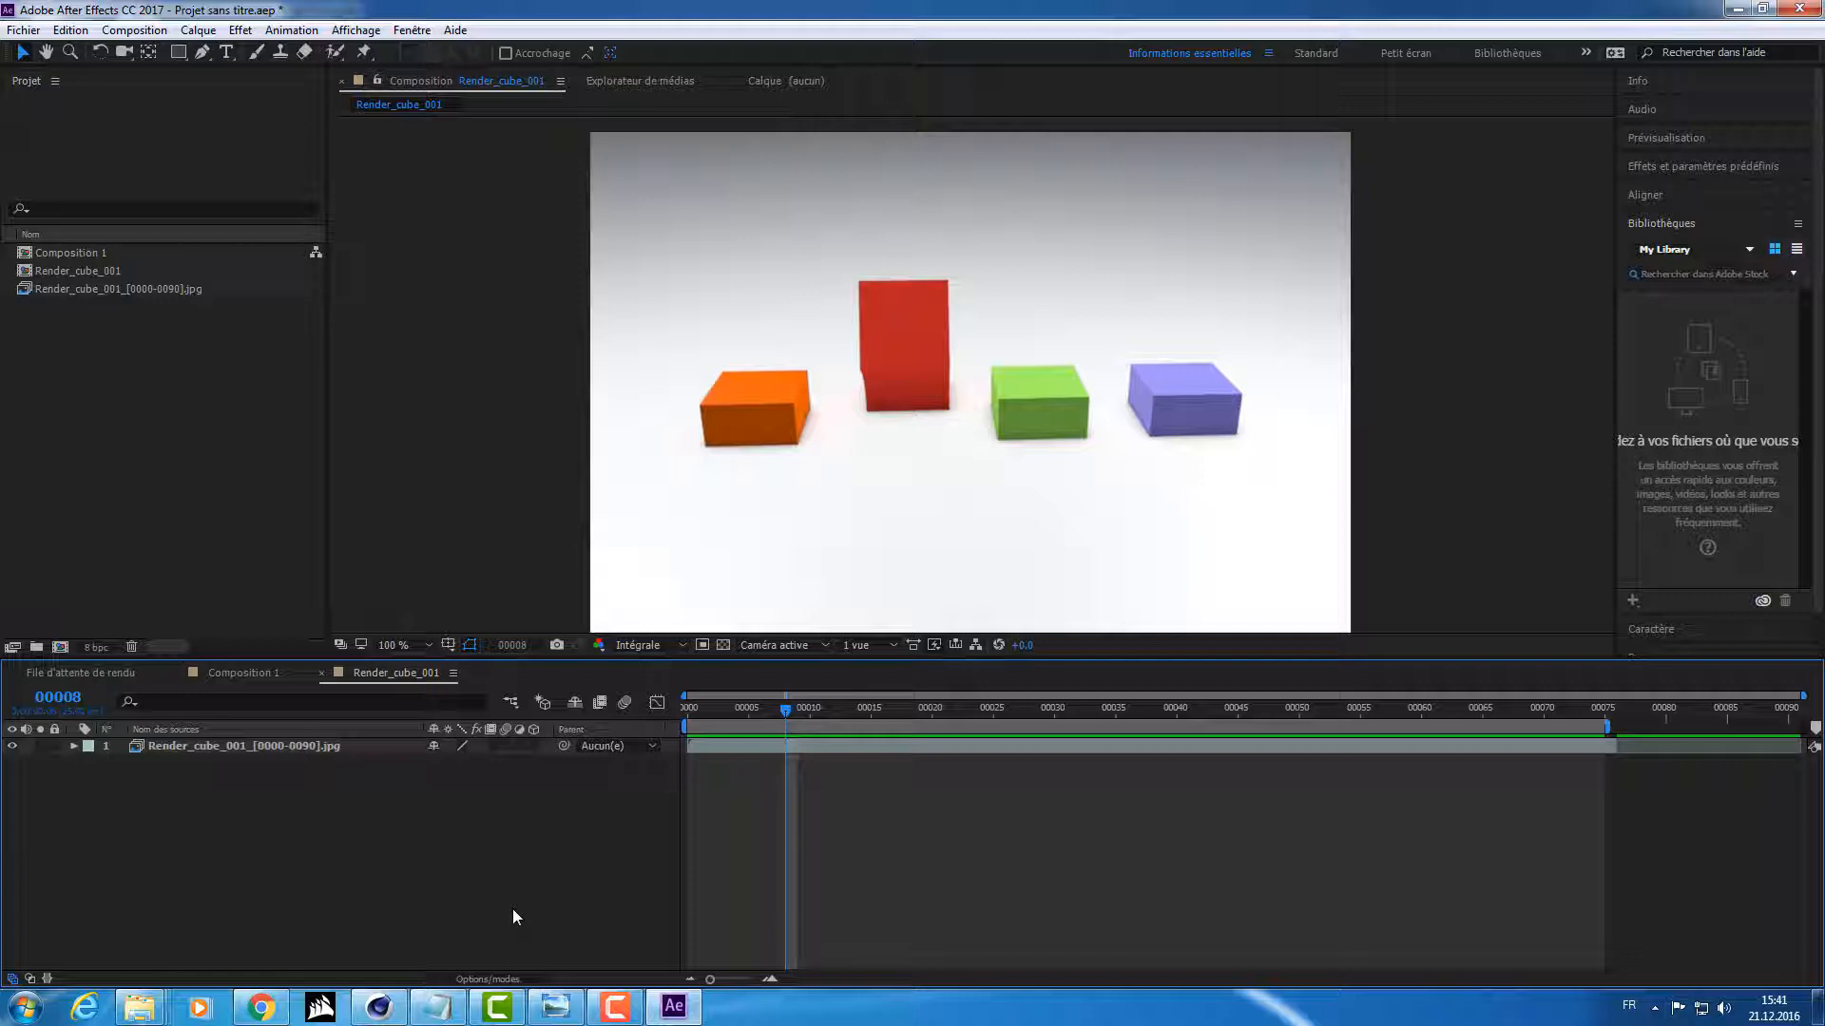
Step: Switch to Cinema 4D and review the save options in the render settings
left_click(391, 1007)
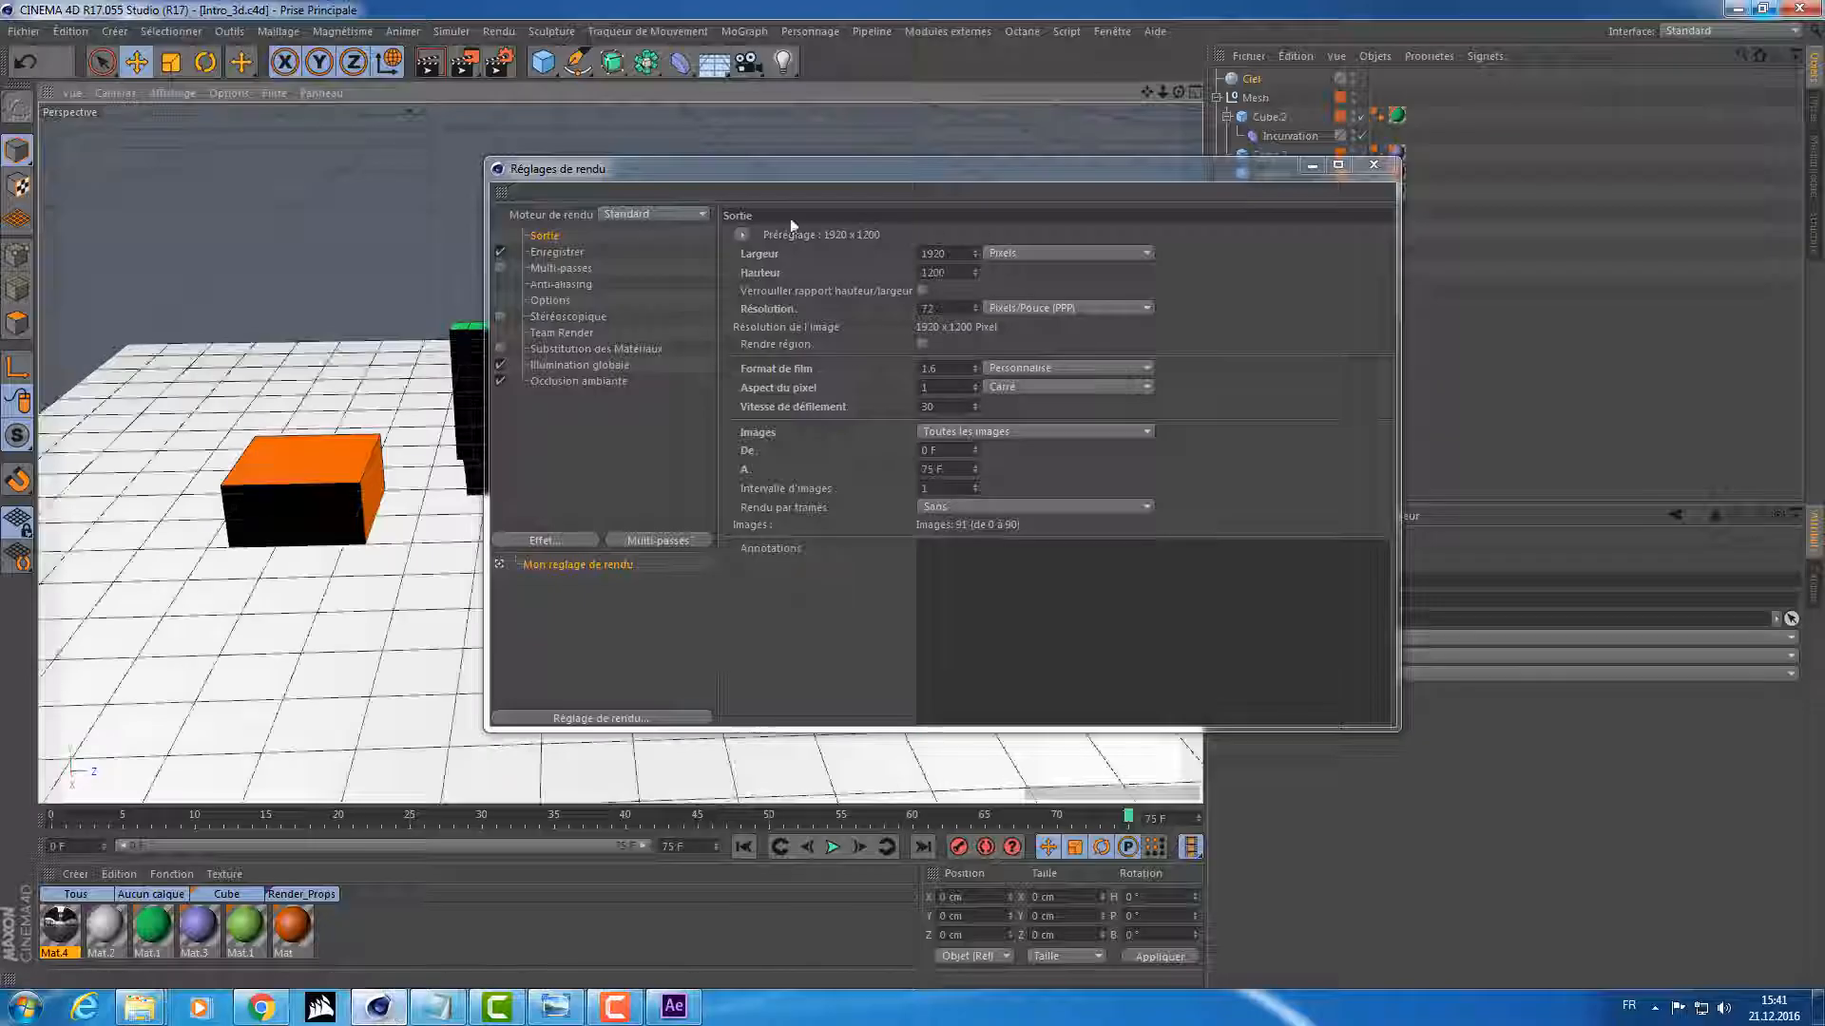
left_click(561, 251)
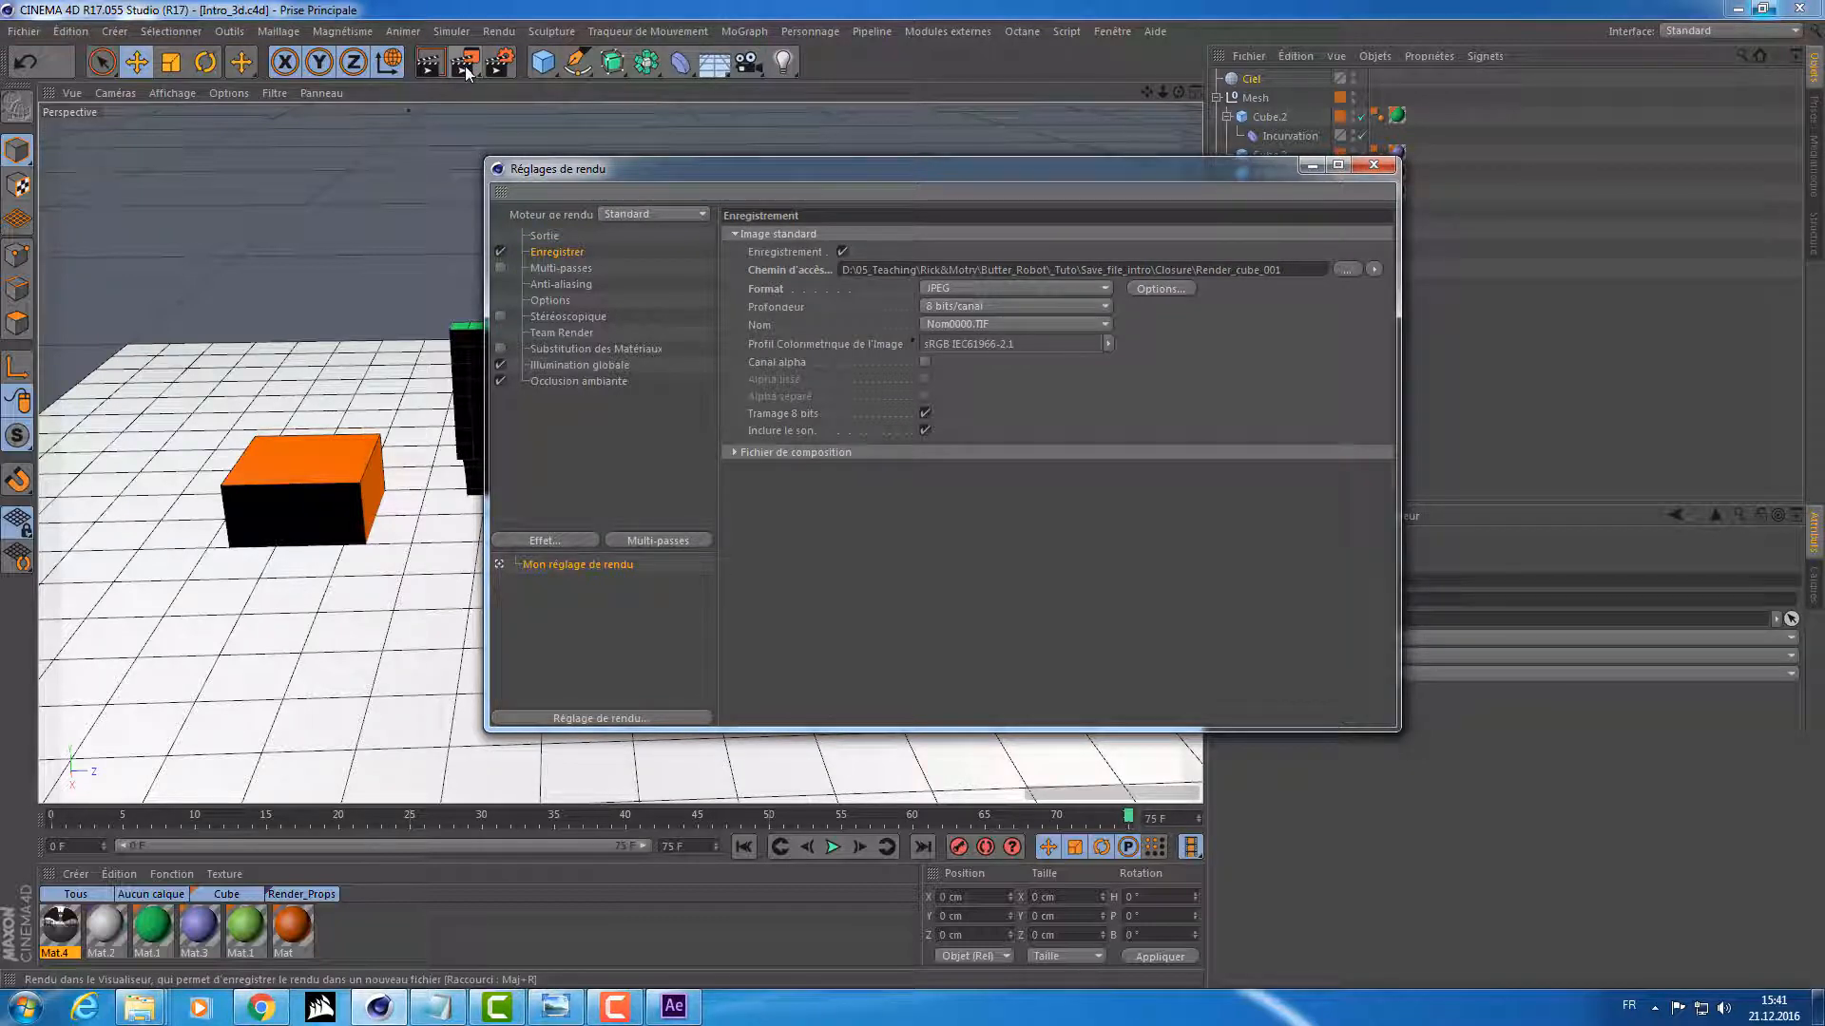
Step: View the rendered JPEG frames from the Closure folder in sequence, starting with Render_cube_001_0000, and close the photo viewer
mouse_move(164, 1005)
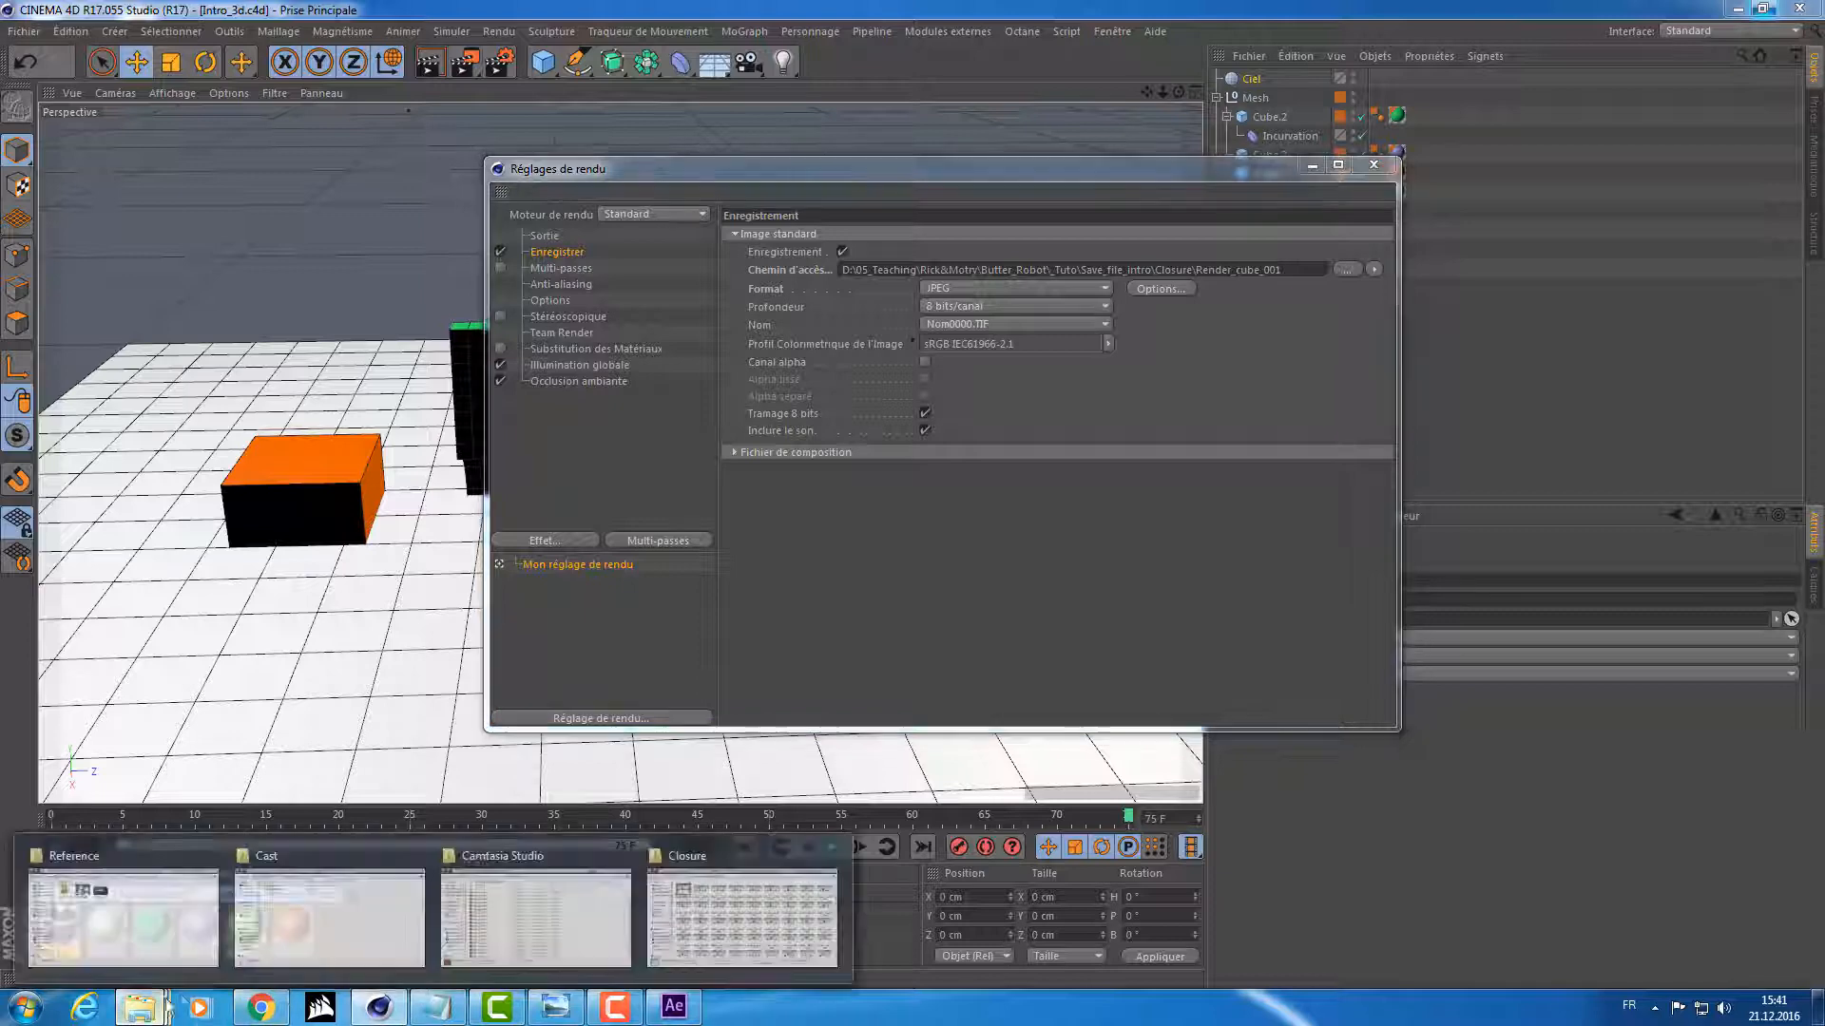
left_click(741, 918)
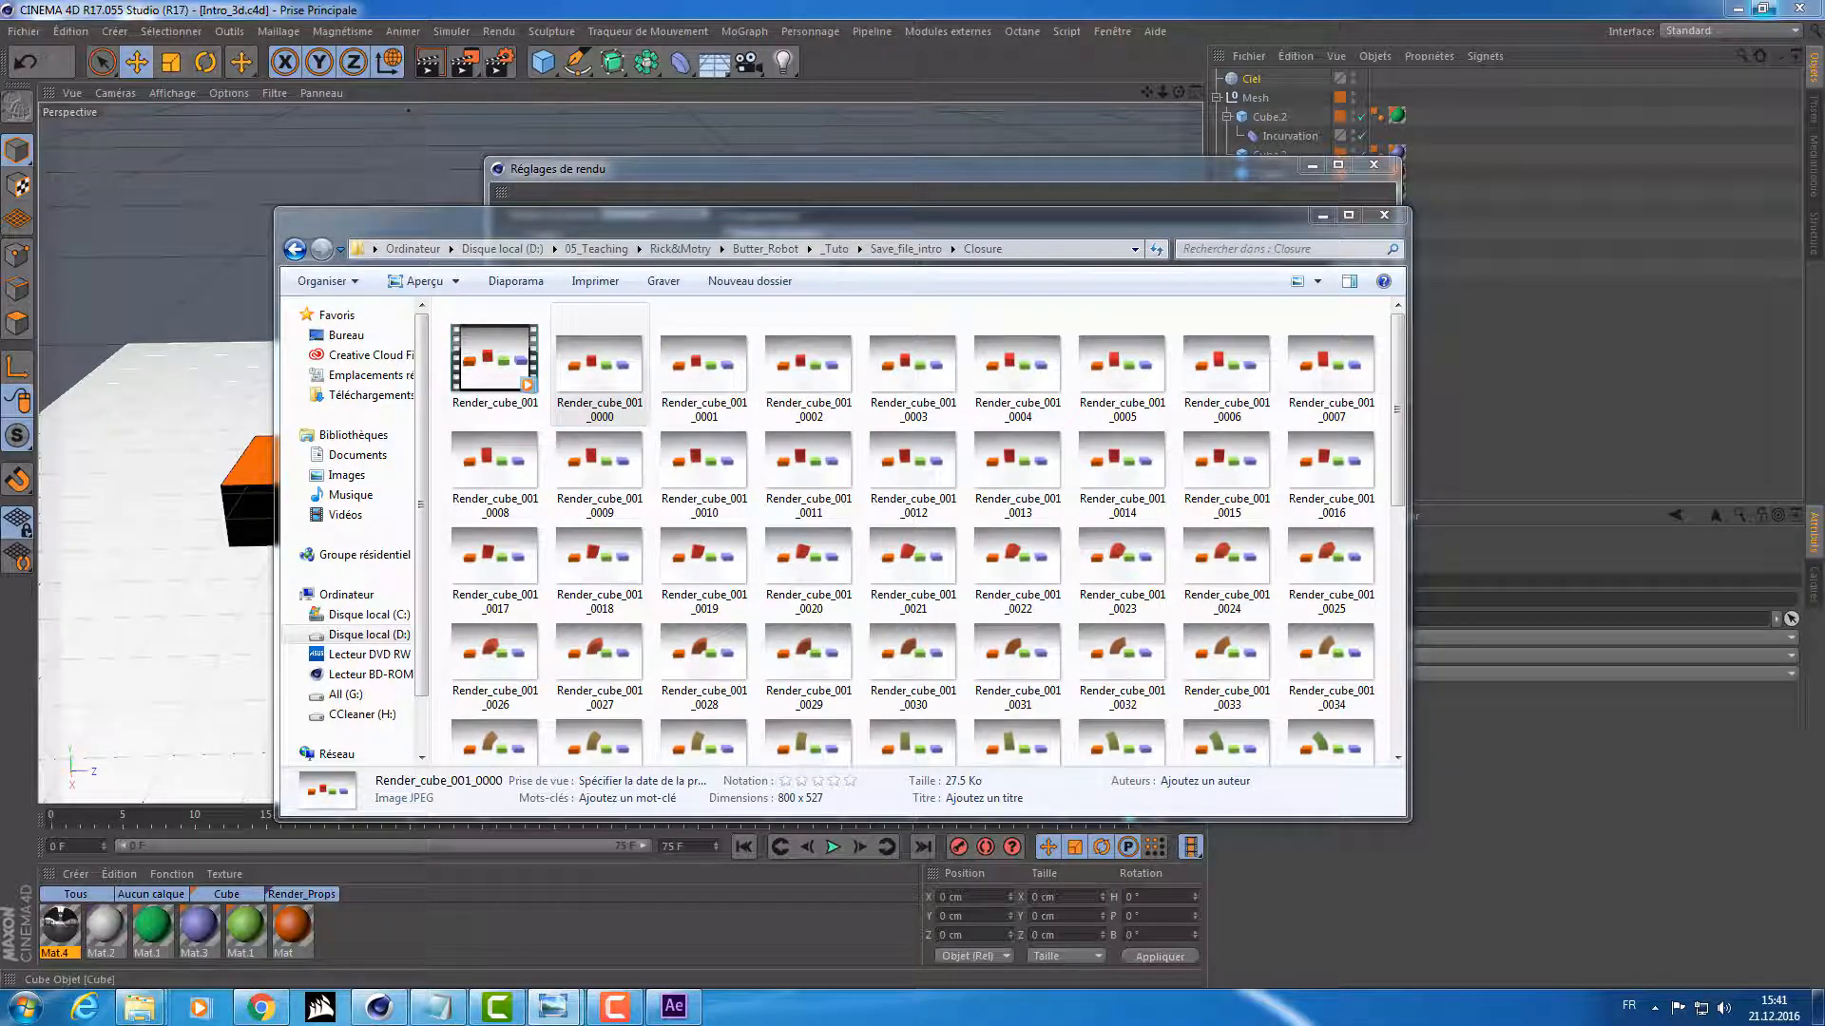
left_click_drag(1824, 77, 379, 75)
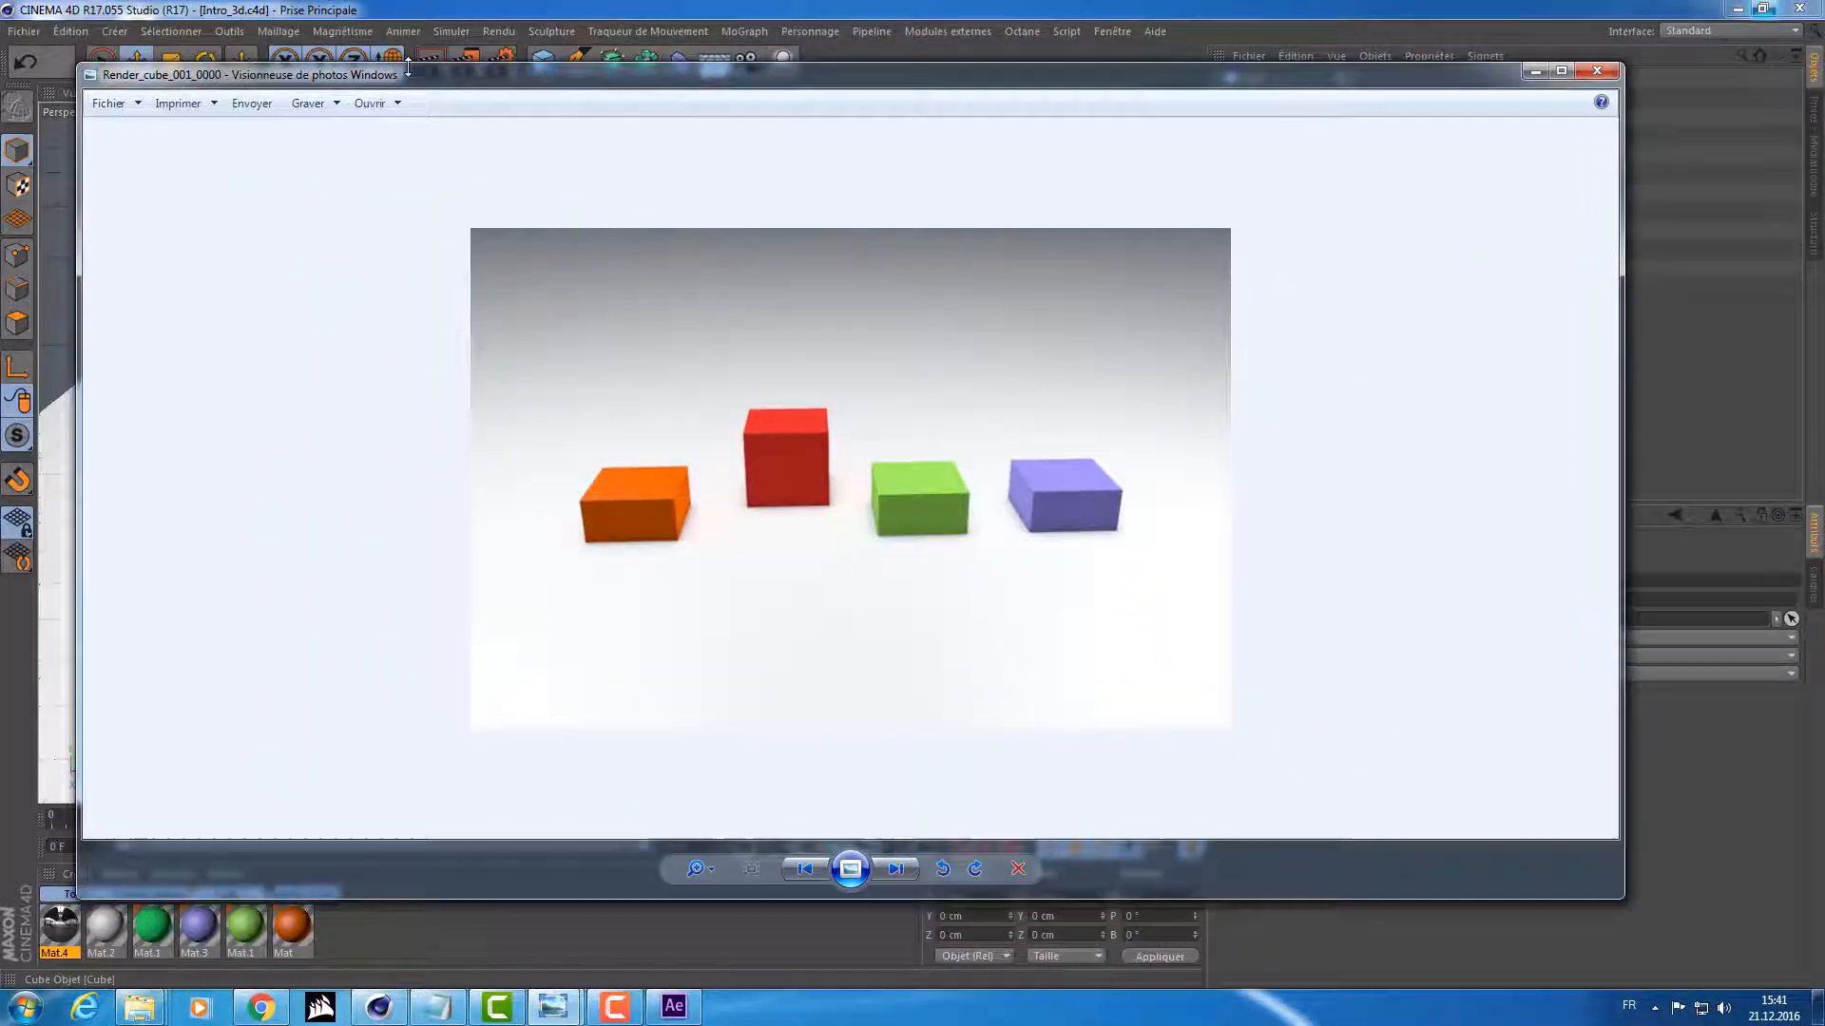
key("Right")
key("Right")
key("Right")
key("Right")
key("Right")
key("Right")
key("Right")
key("Right")
key("Right")
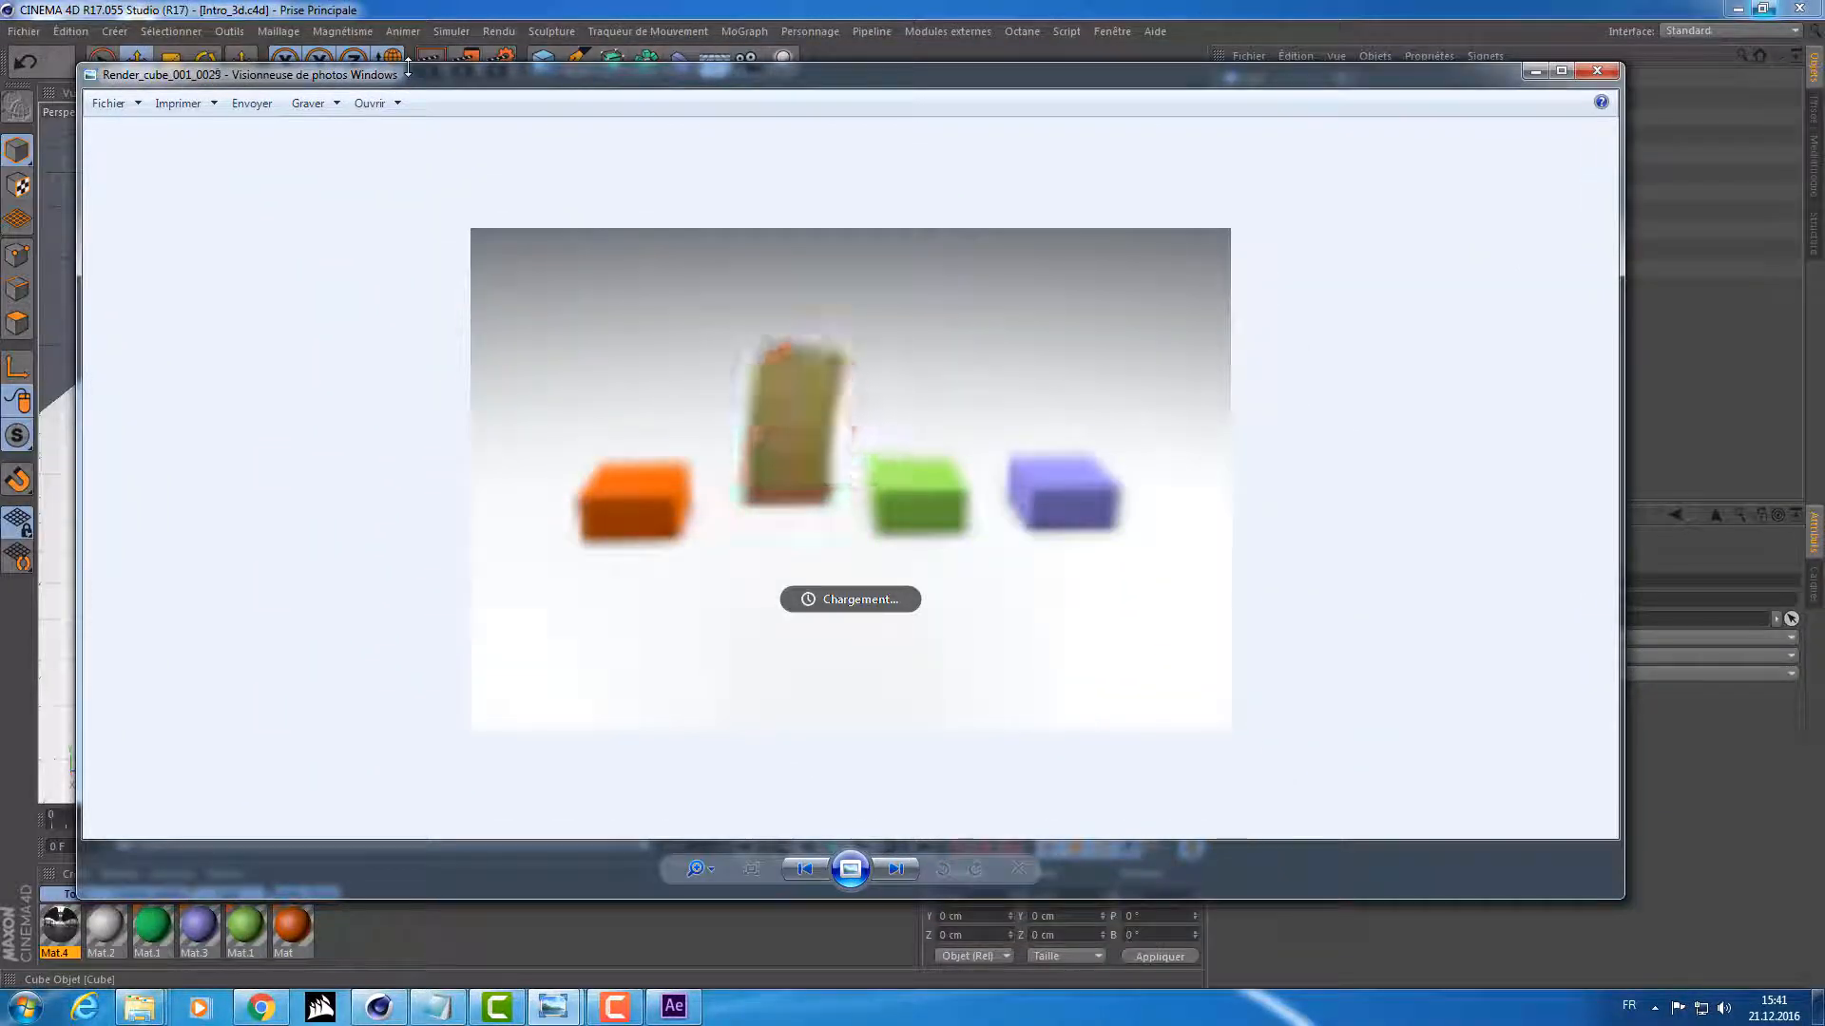
left_click(1599, 69)
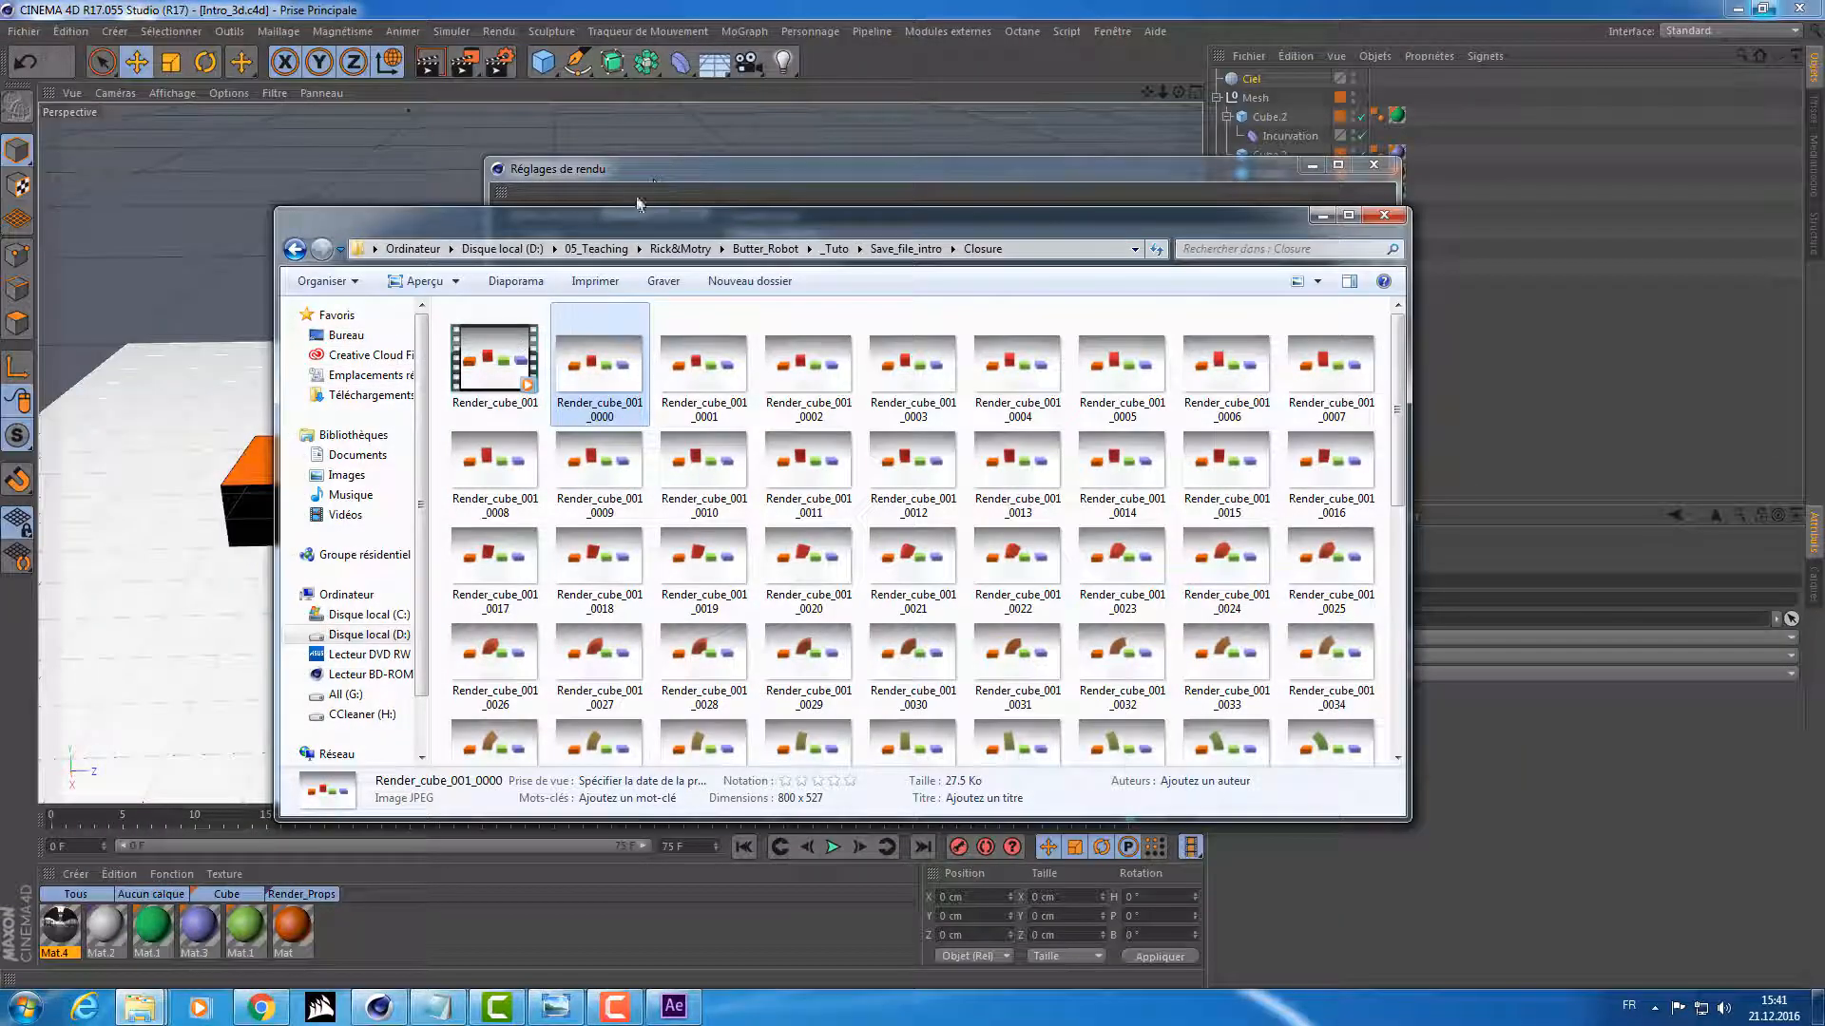
Step: Switch to After Effects, return to the Closure folder, play the exported Render_cube_001 video and close the player
left_click(674, 1005)
key("alt+Tab")
key("alt+Tab")
key("alt+Tab")
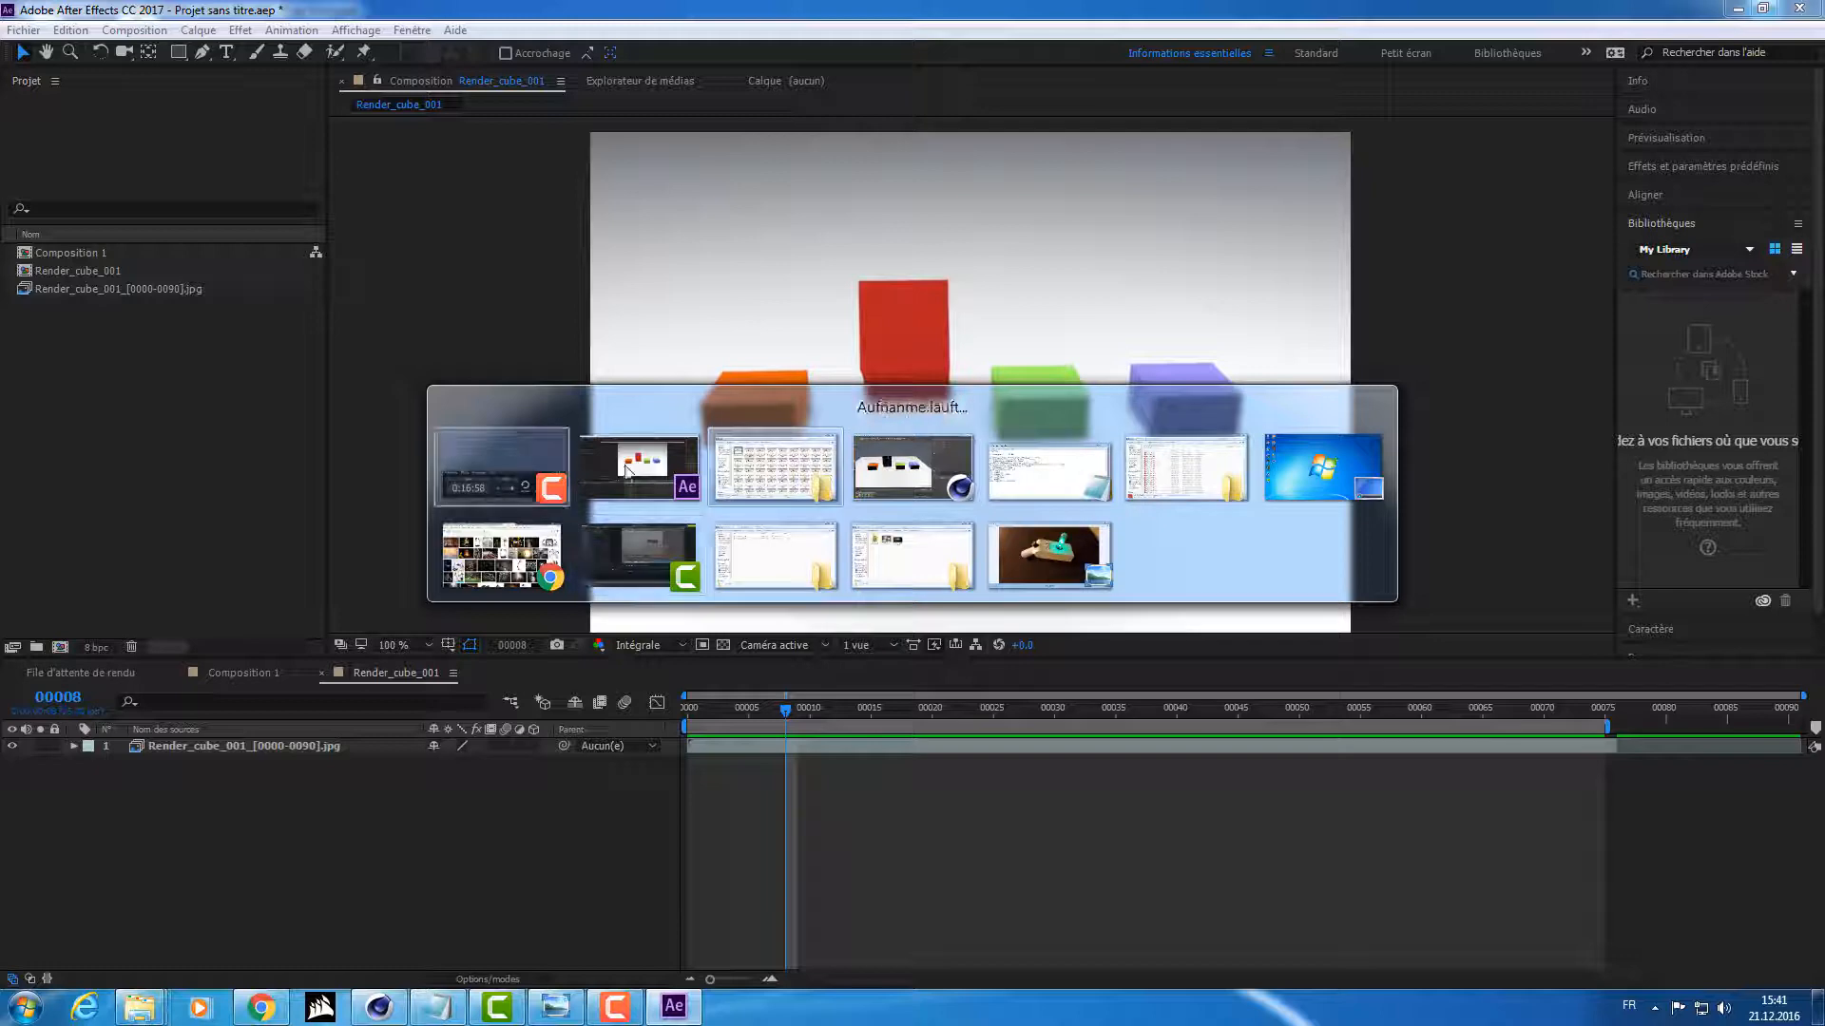
left_click(672, 460)
key("alt+Tab")
left_click(766, 456)
double_click(494, 362)
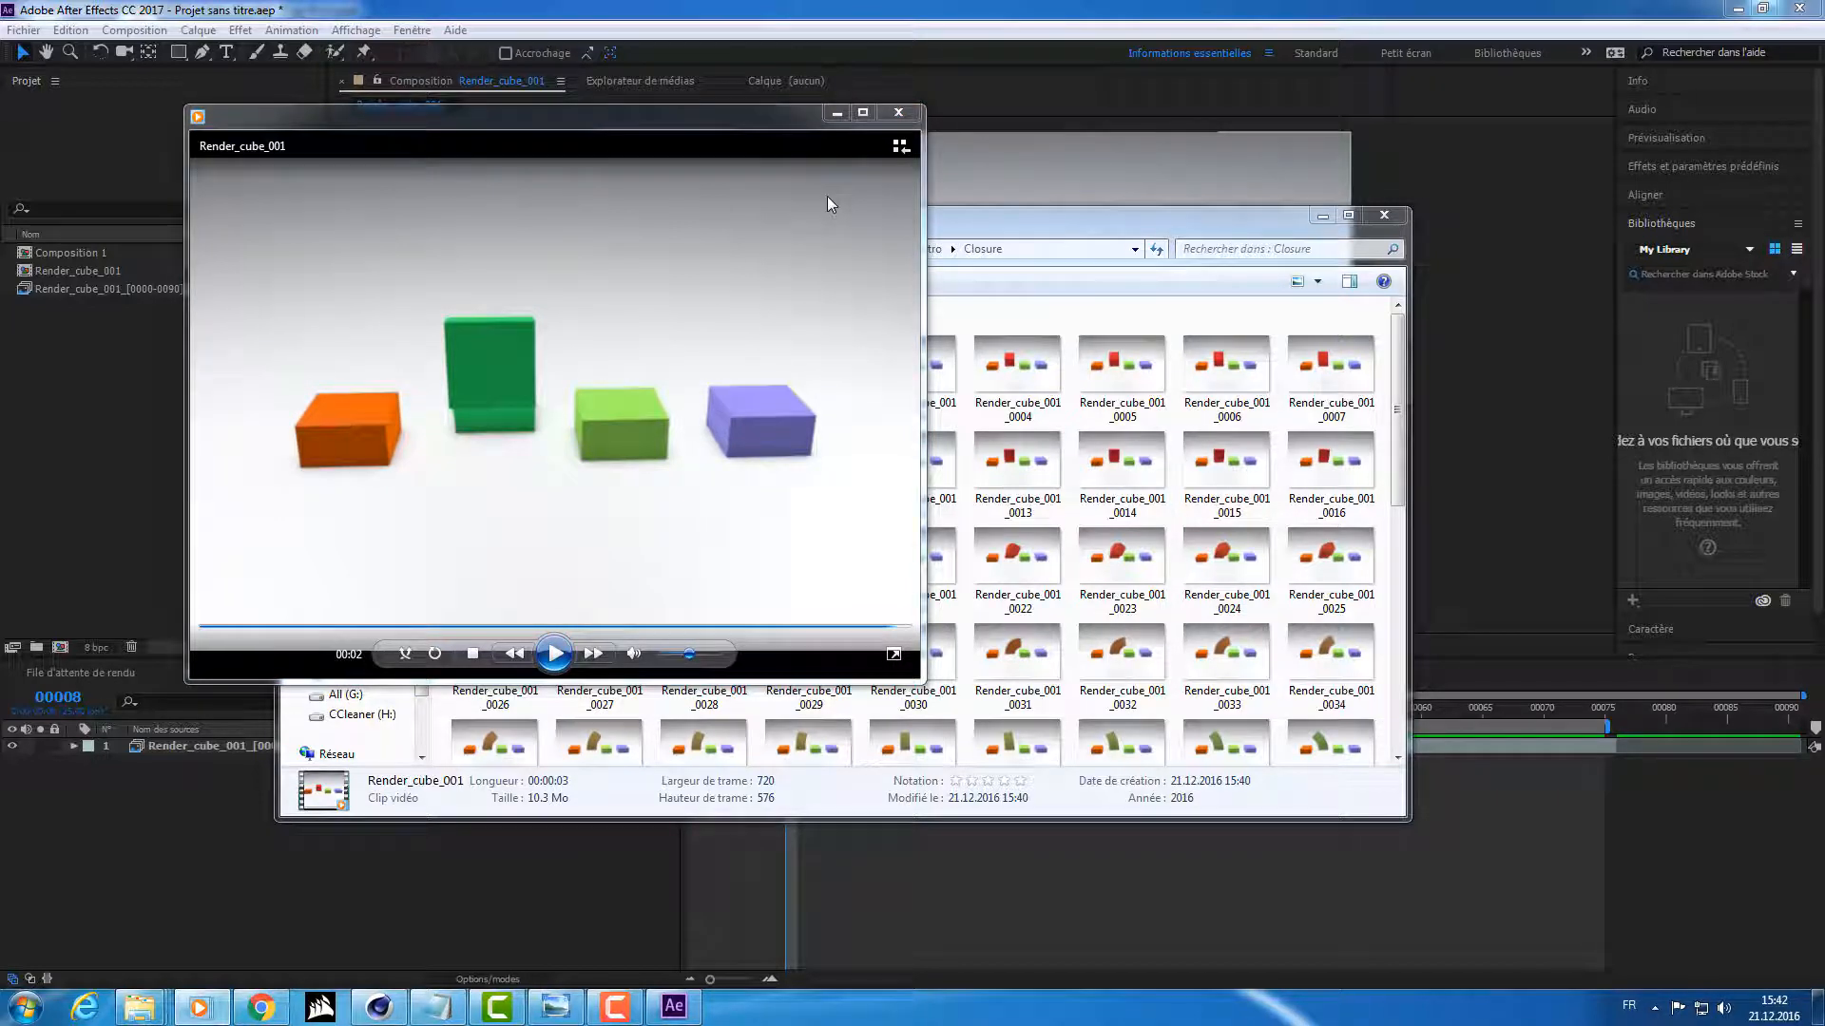
left_click(898, 113)
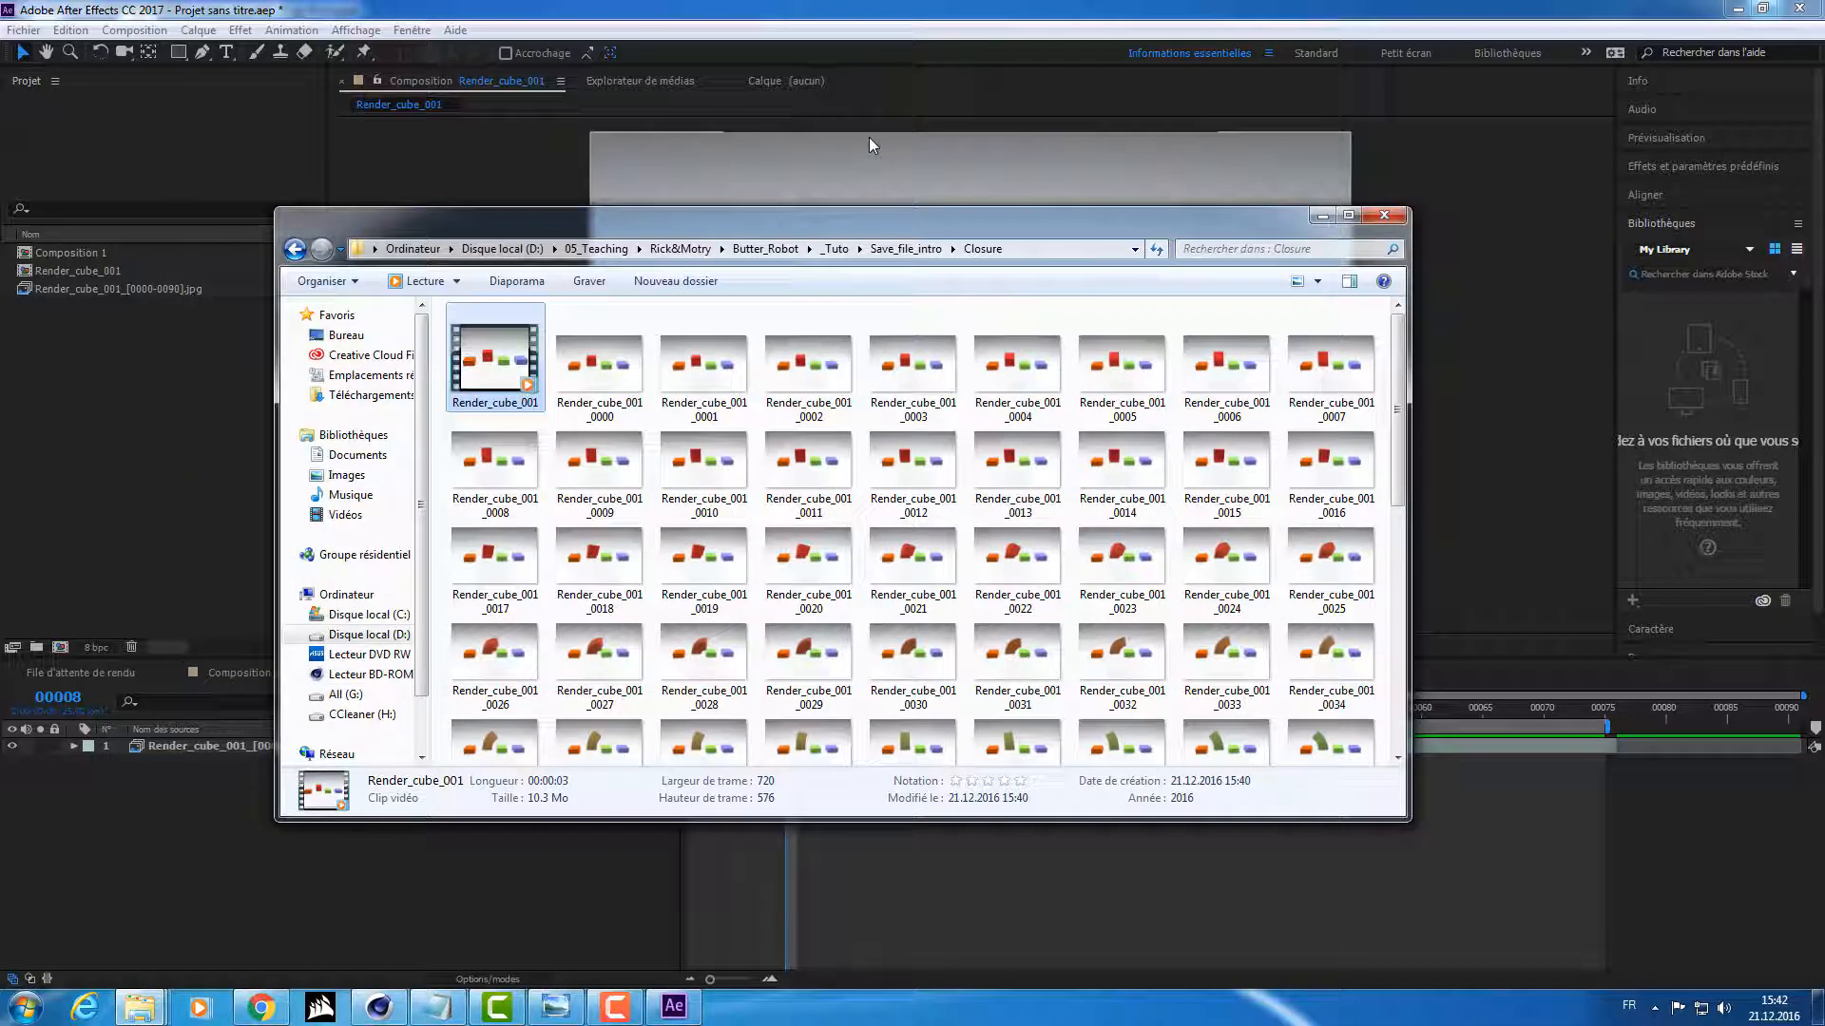